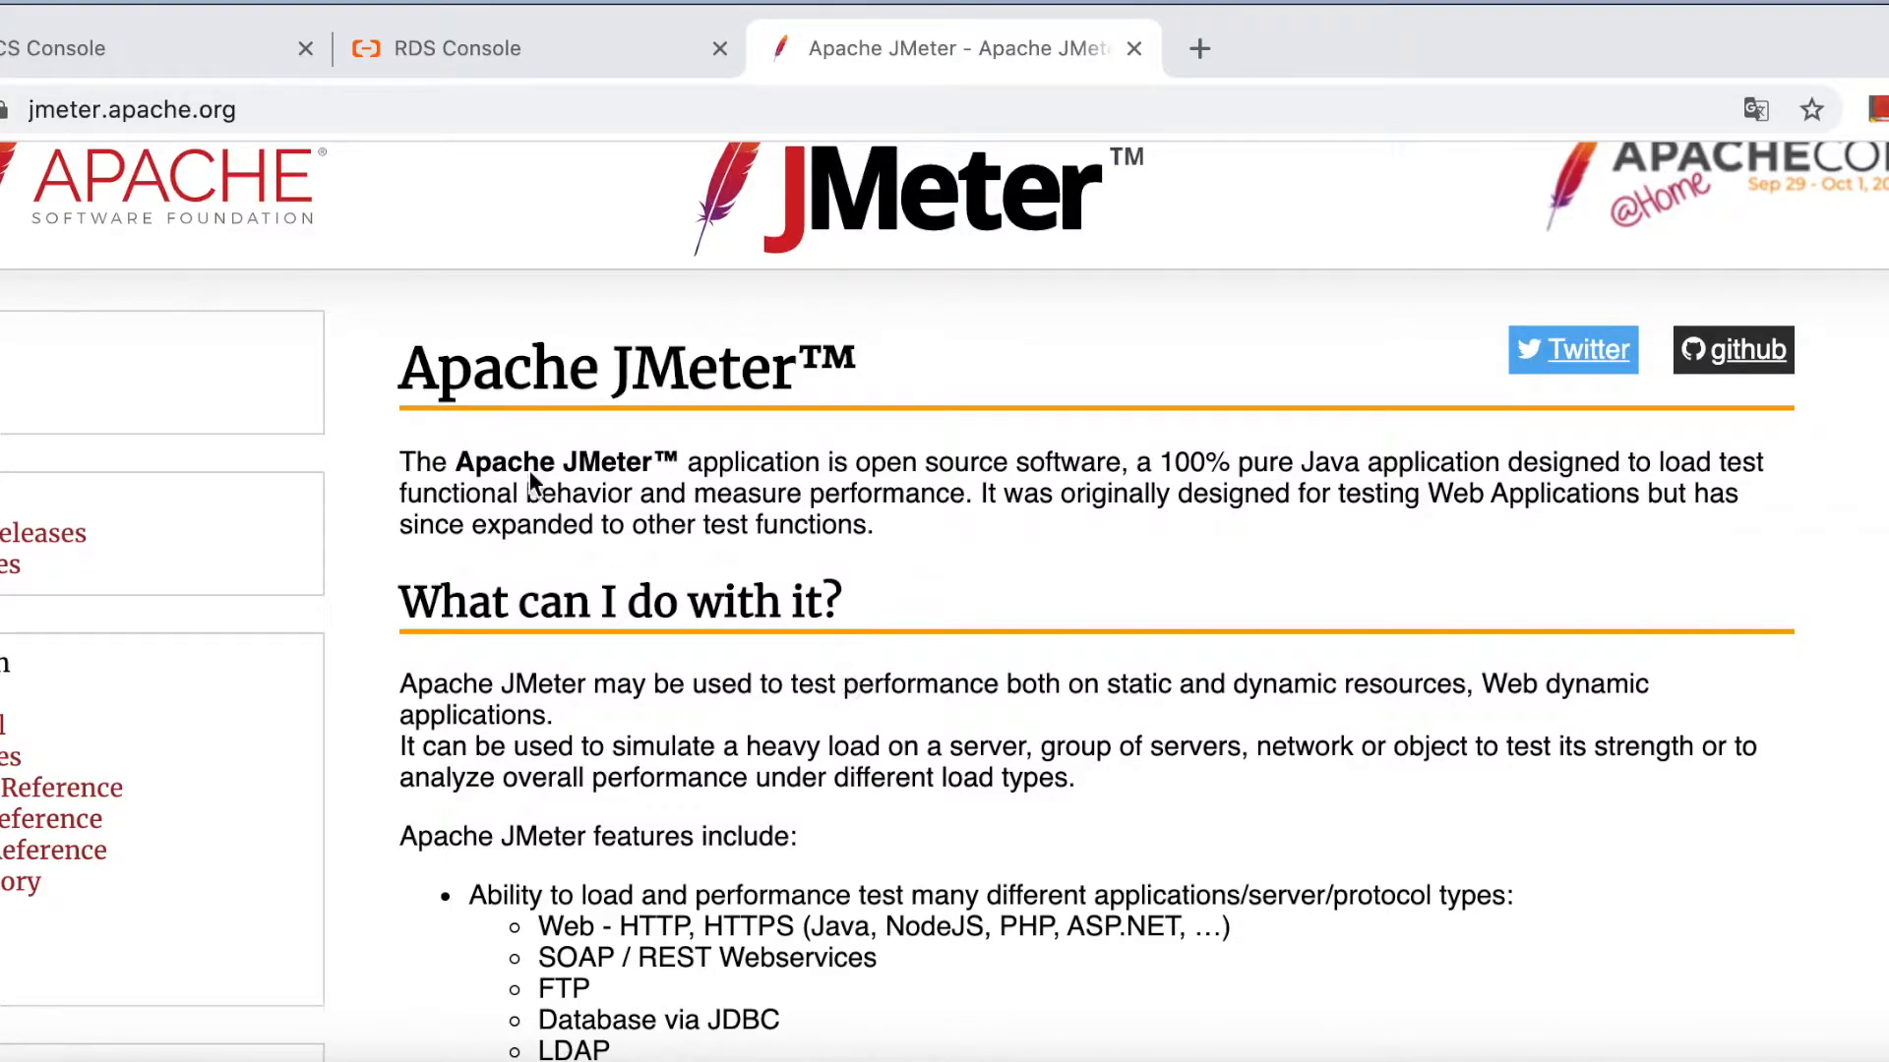
Highlight the opening words of the JMeter homepage intro, then clear the highlight.
left_click(408, 465)
left_click_drag(408, 465, 793, 460)
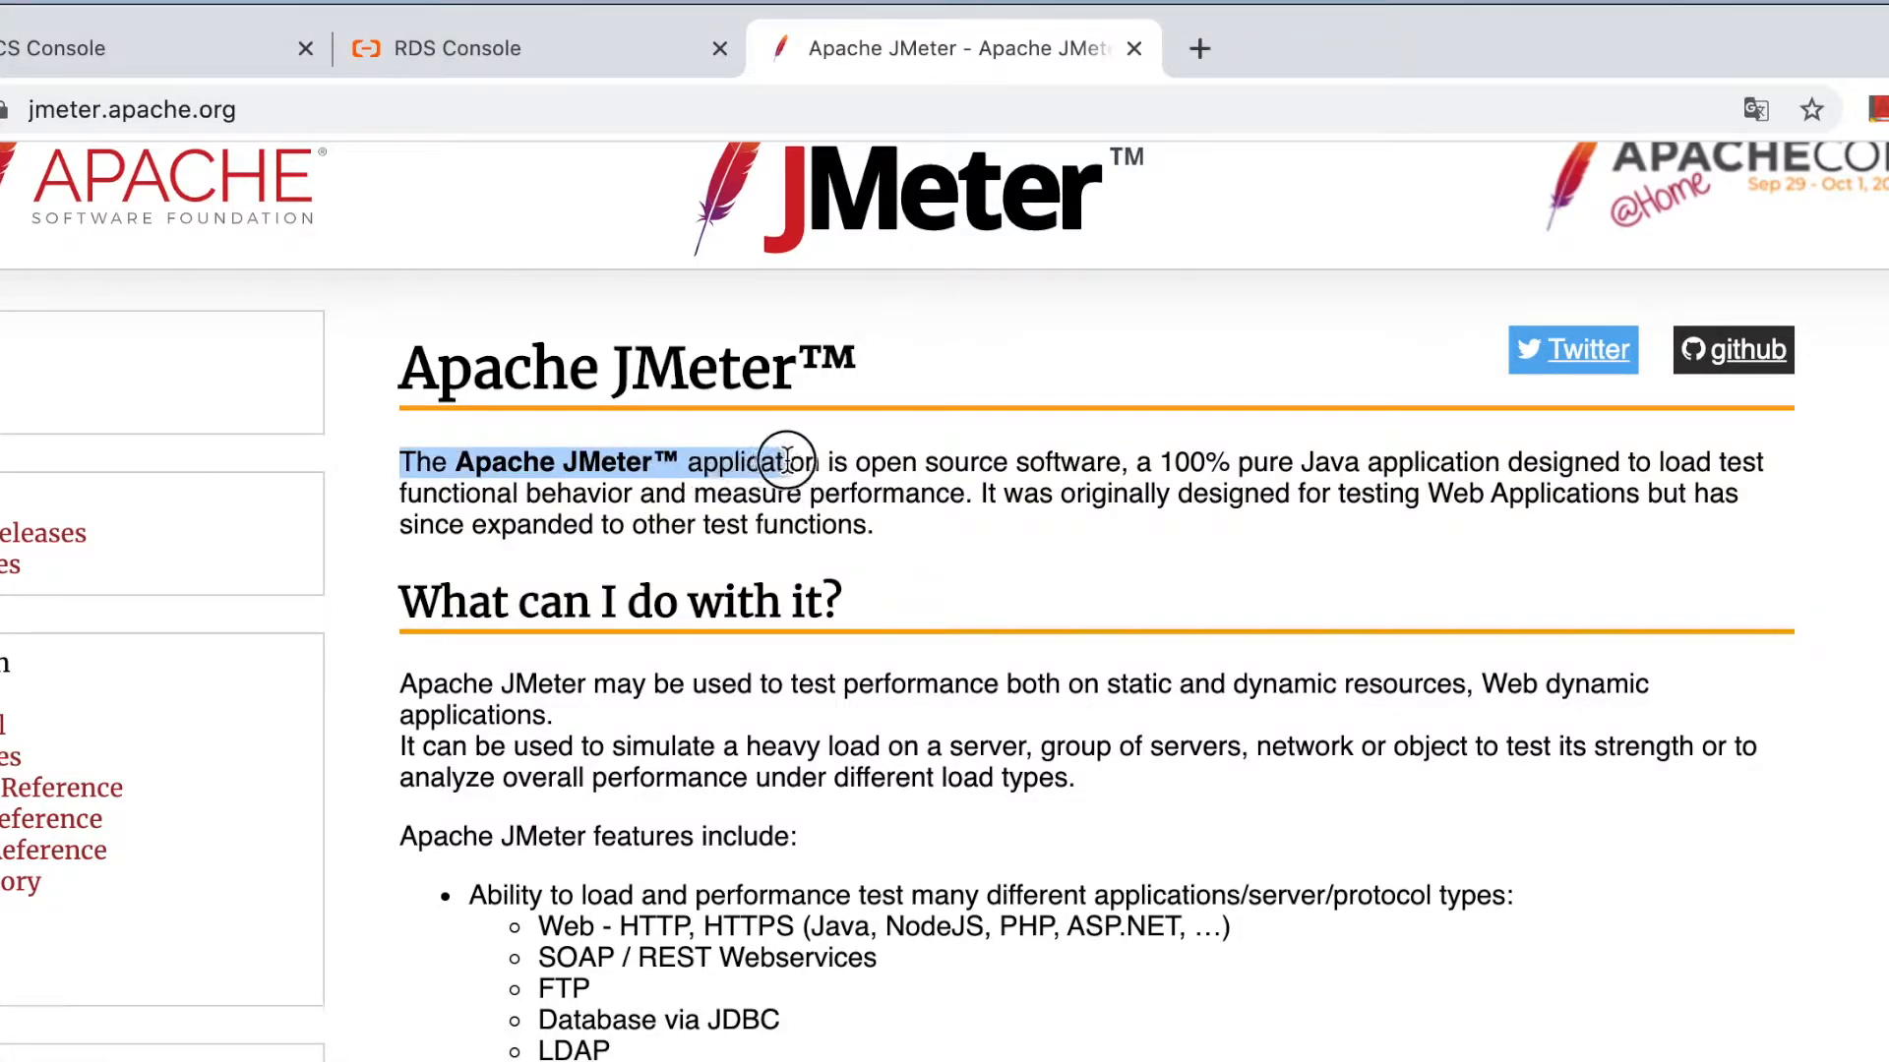
left_click(1140, 465)
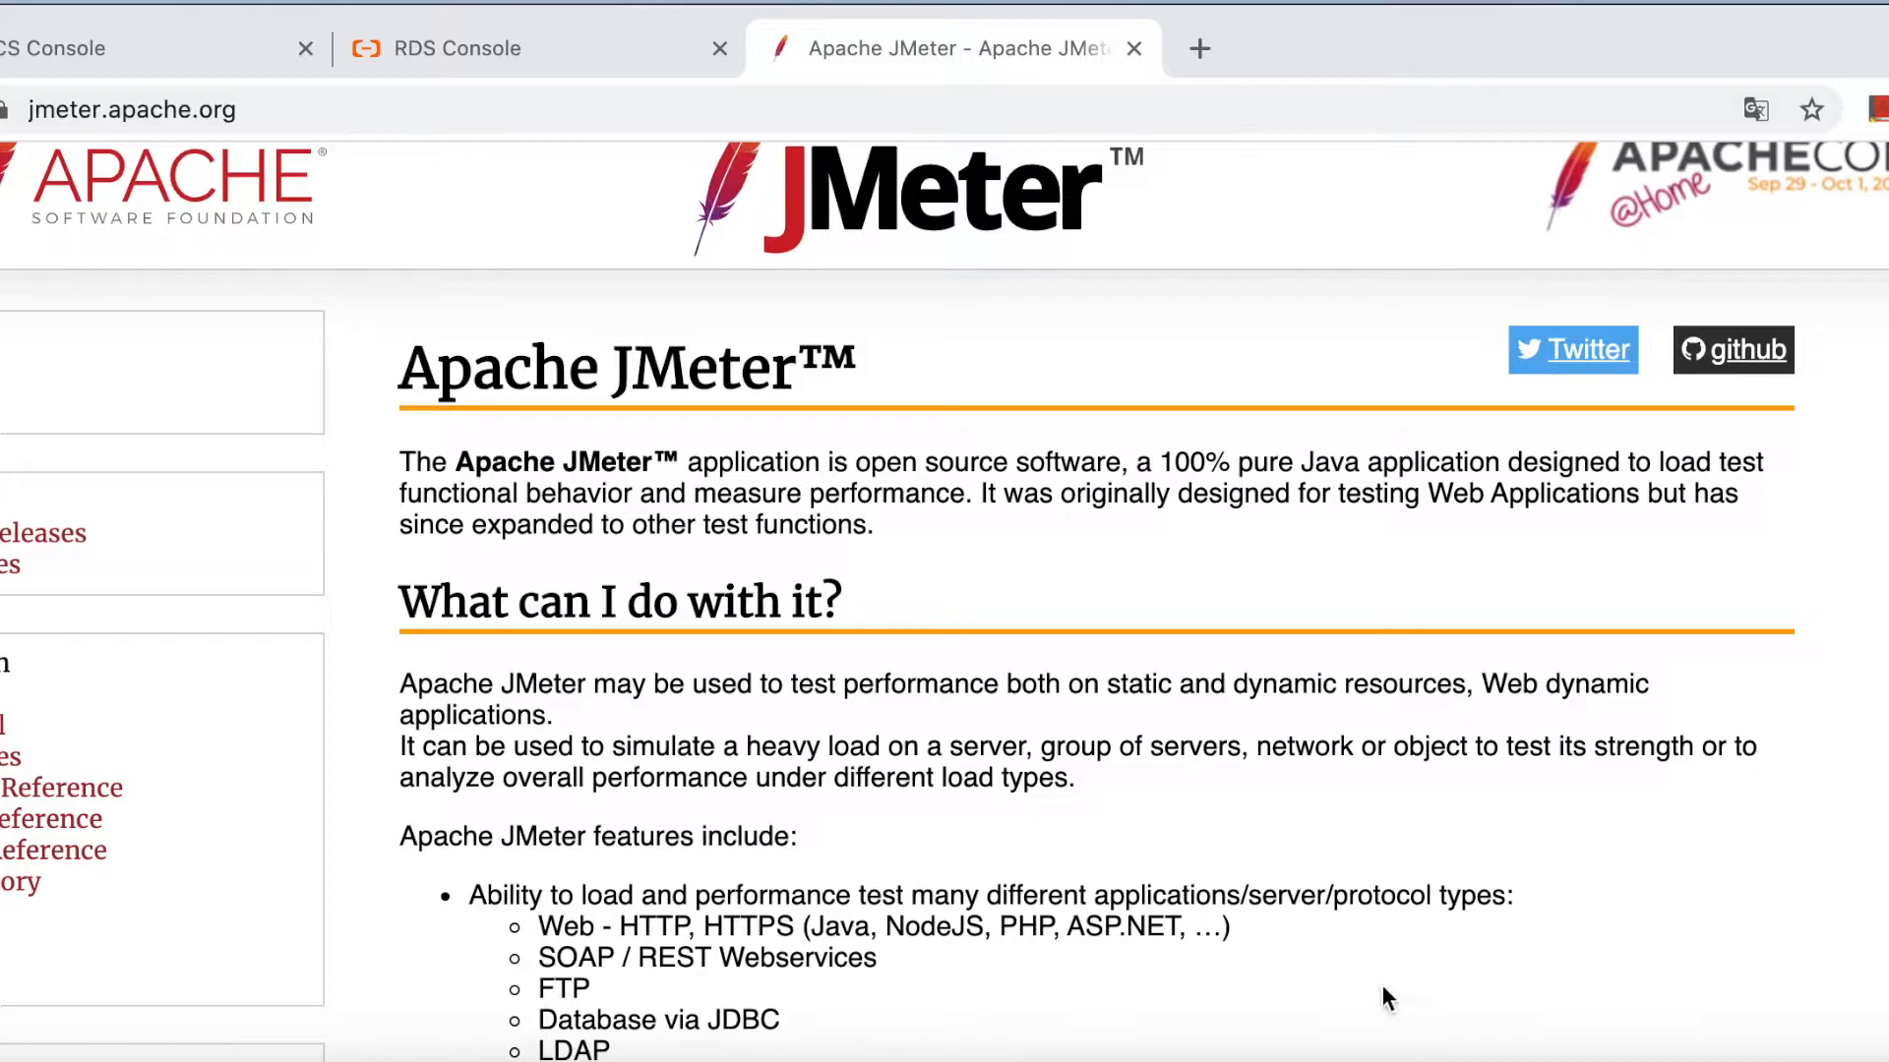
Highlight the supported protocol types list, then switch to the RDS Console tab.
scroll(1102, 911, "down", 3)
left_click_drag(441, 571, 866, 767)
left_click(880, 882)
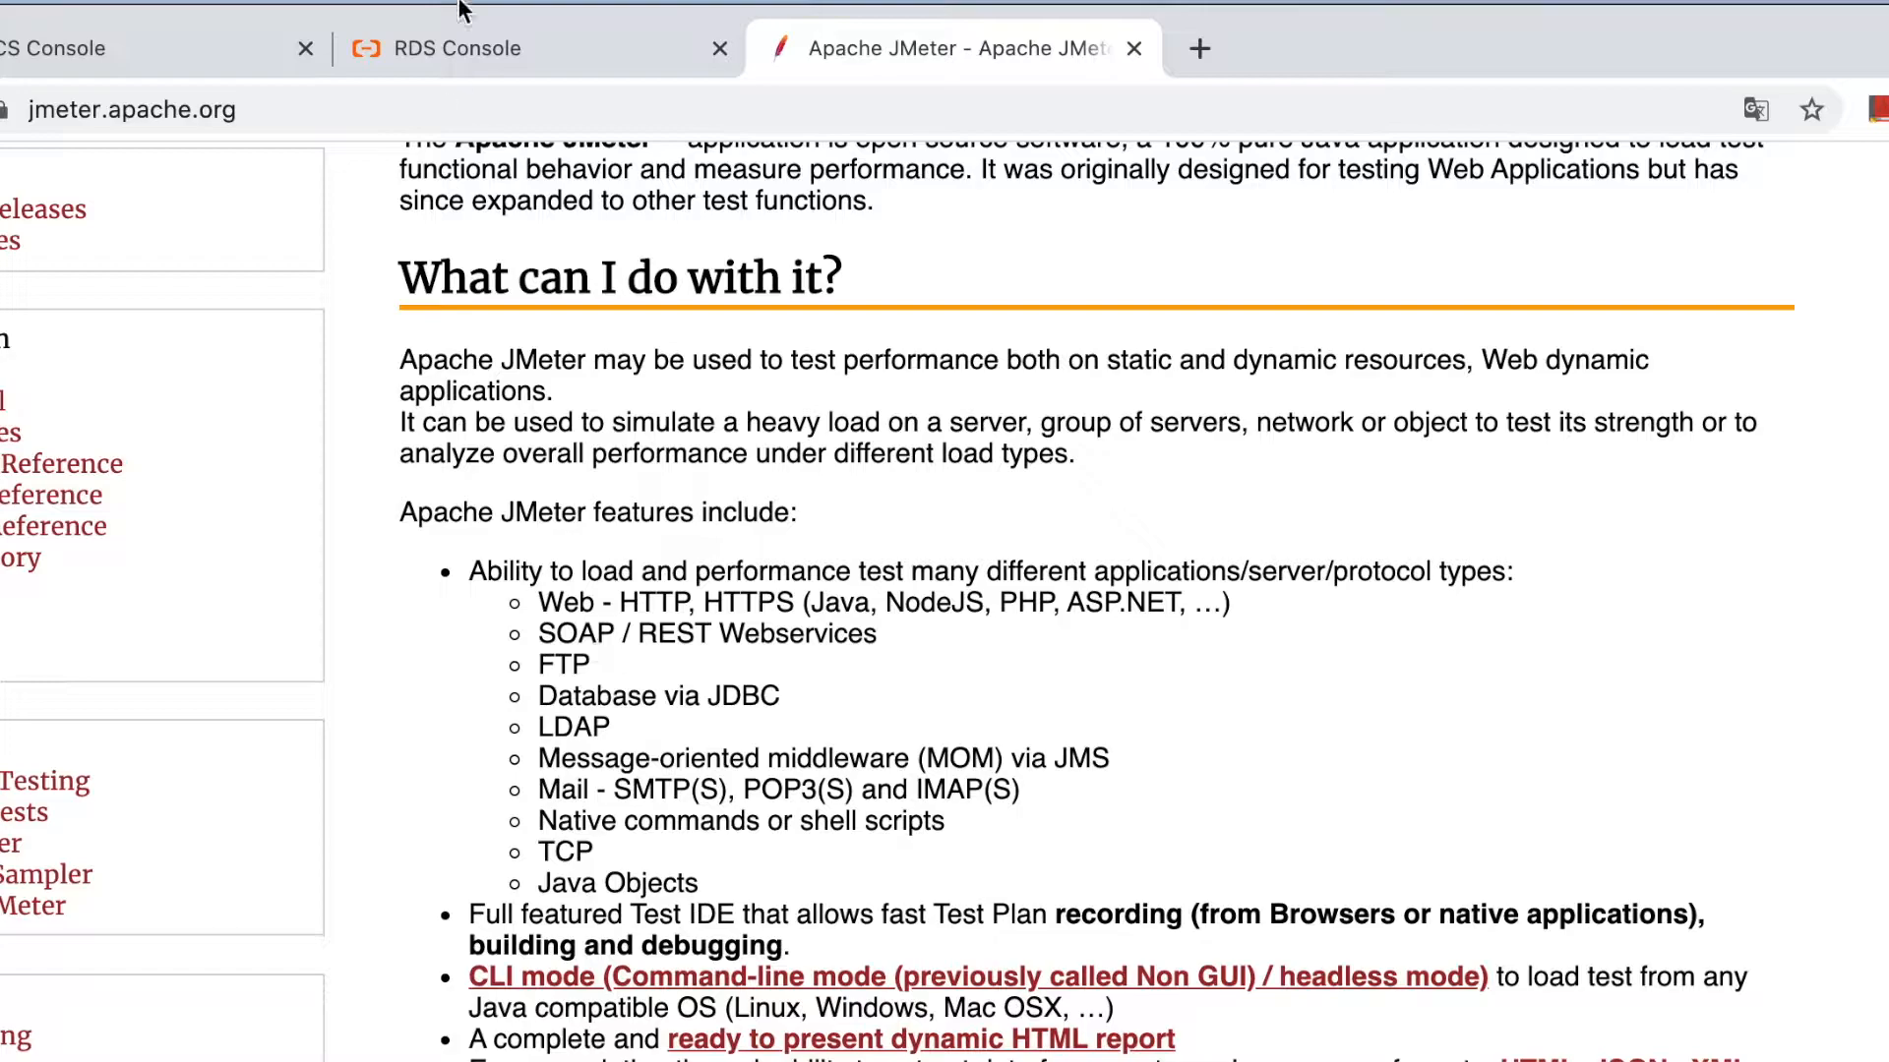
left_click(463, 47)
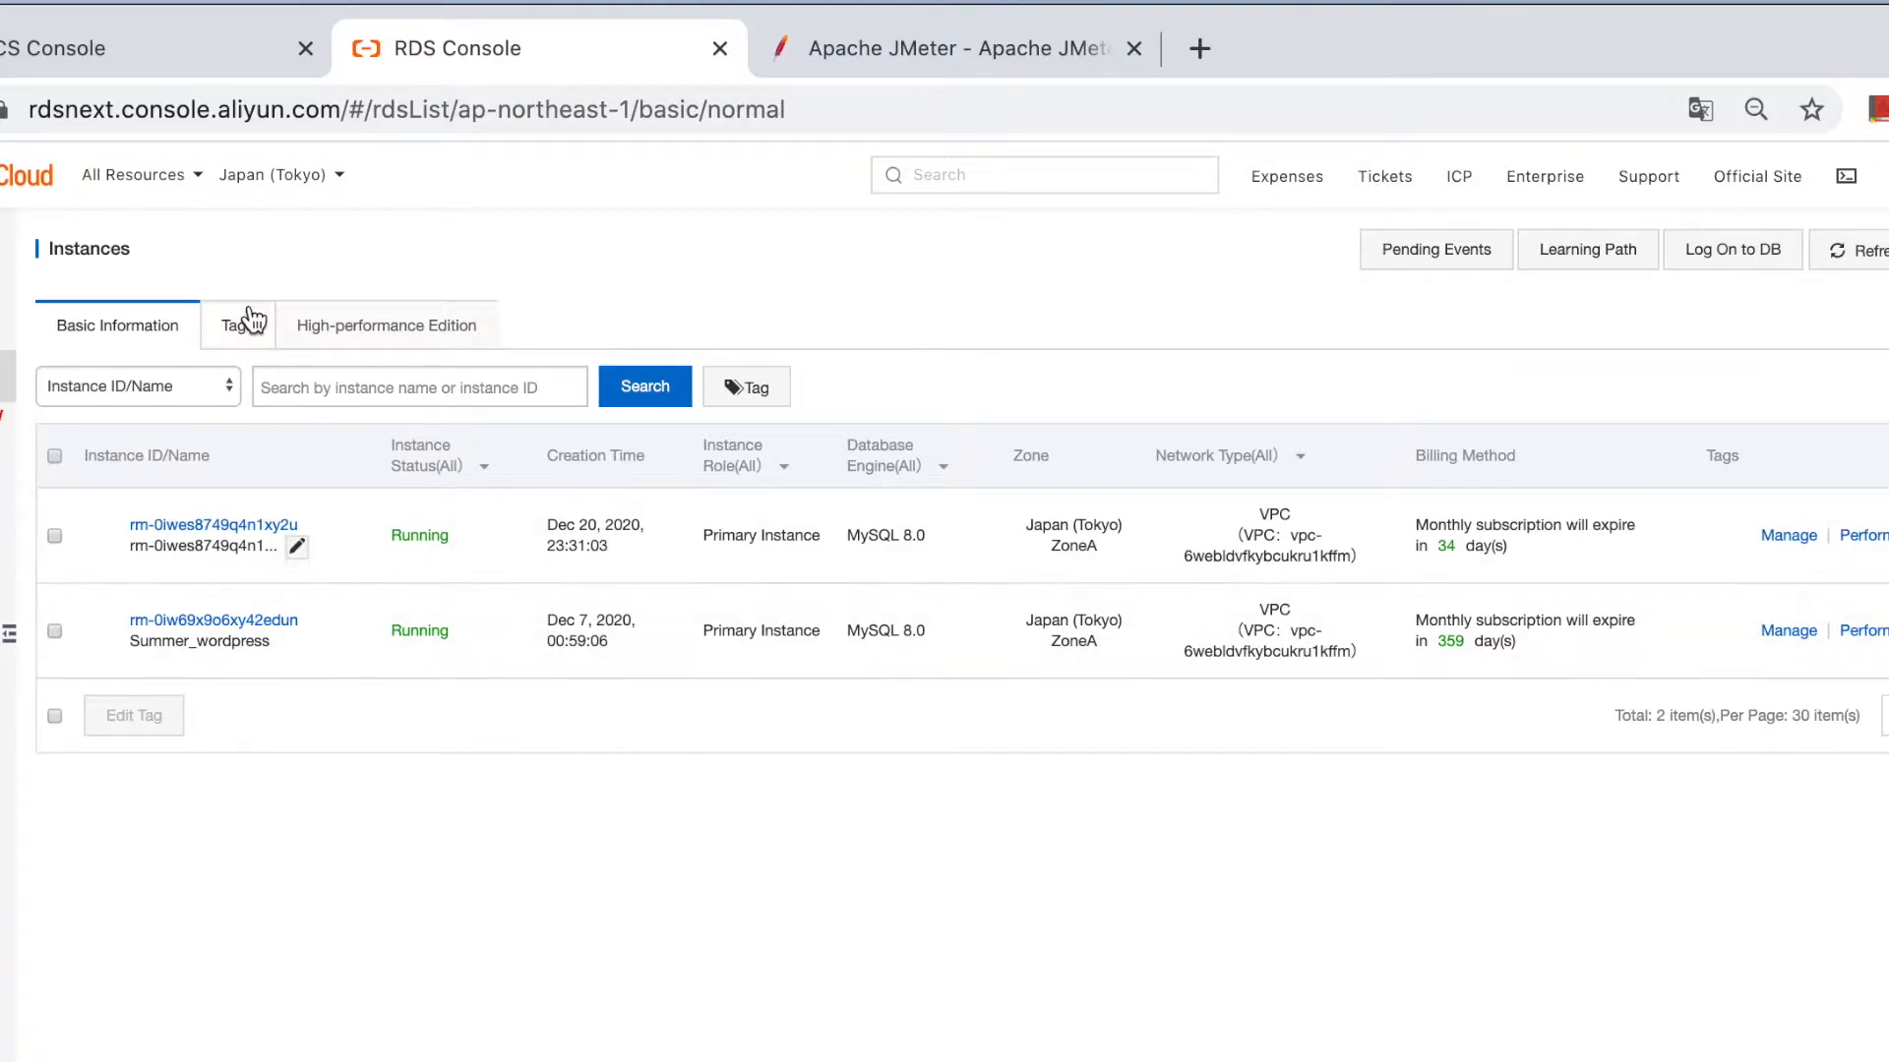
Go to the ECS Console instances page and bring up the jp_win2019_en remote desktop.
left_click(266, 177)
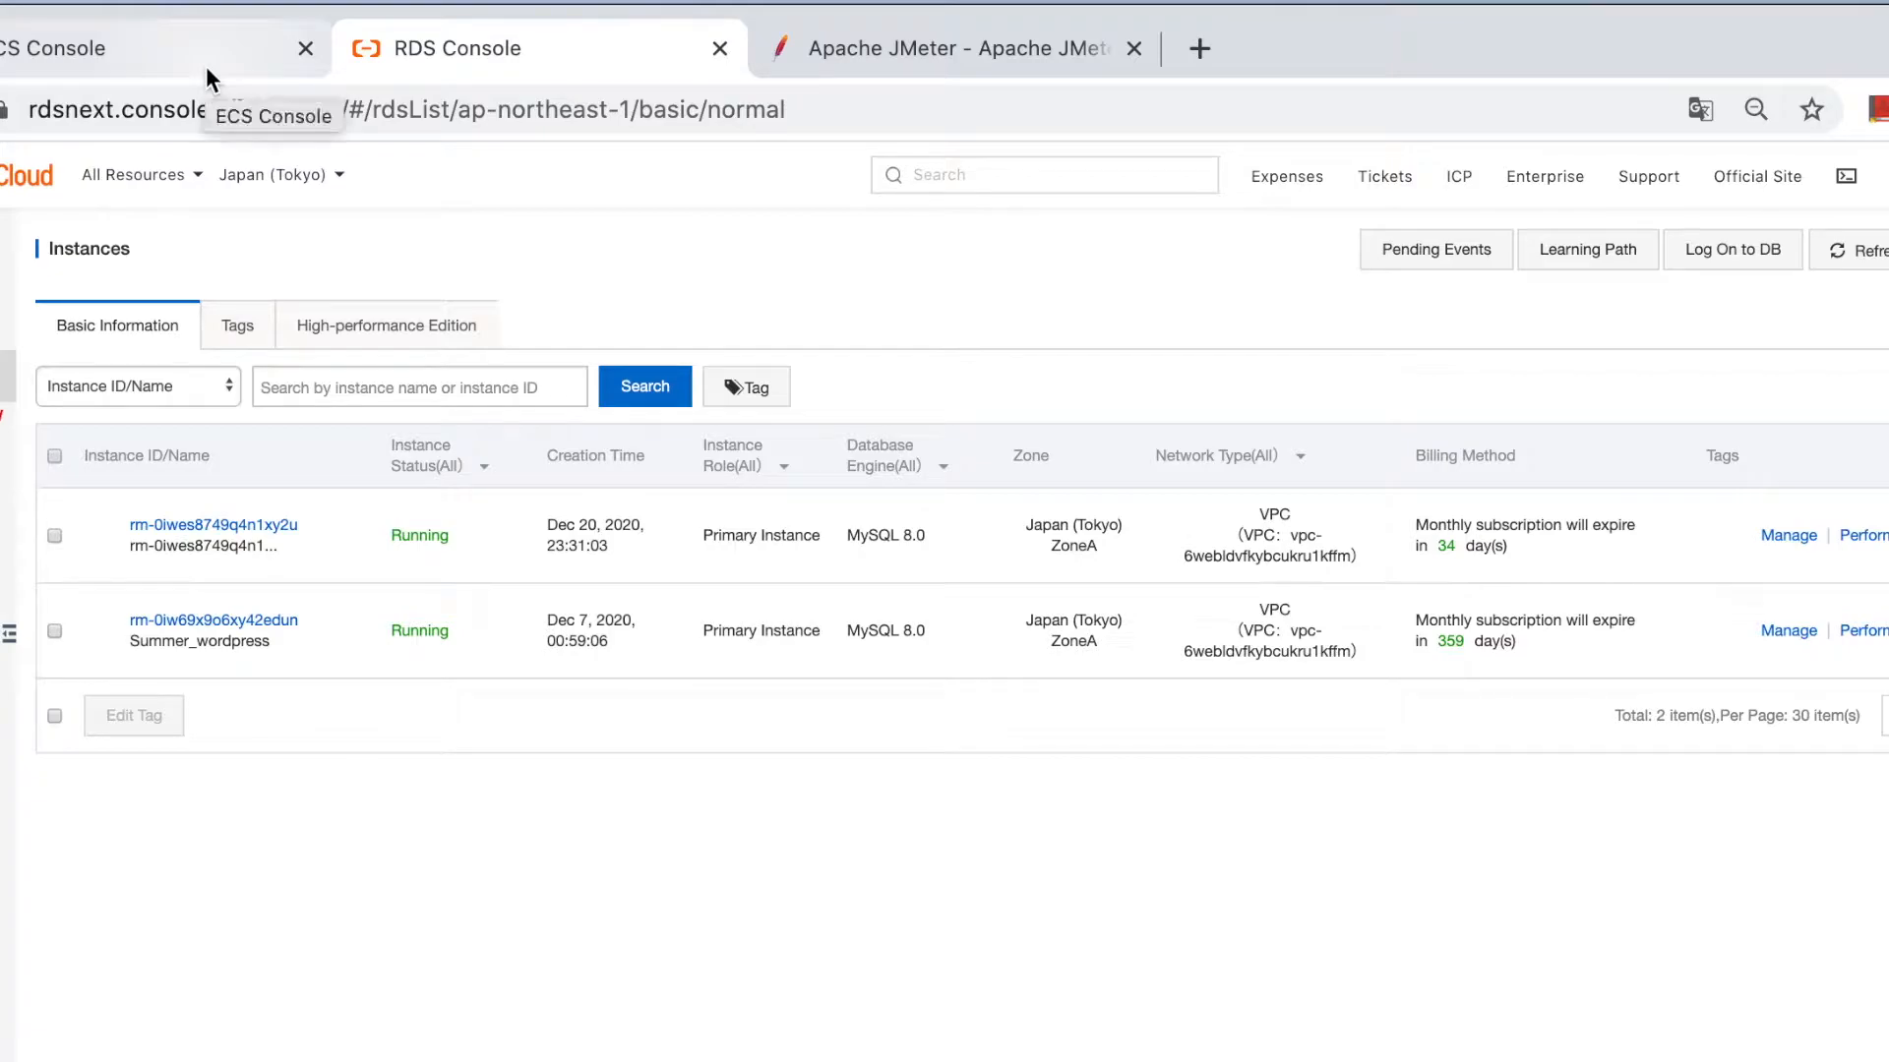
left_click(171, 63)
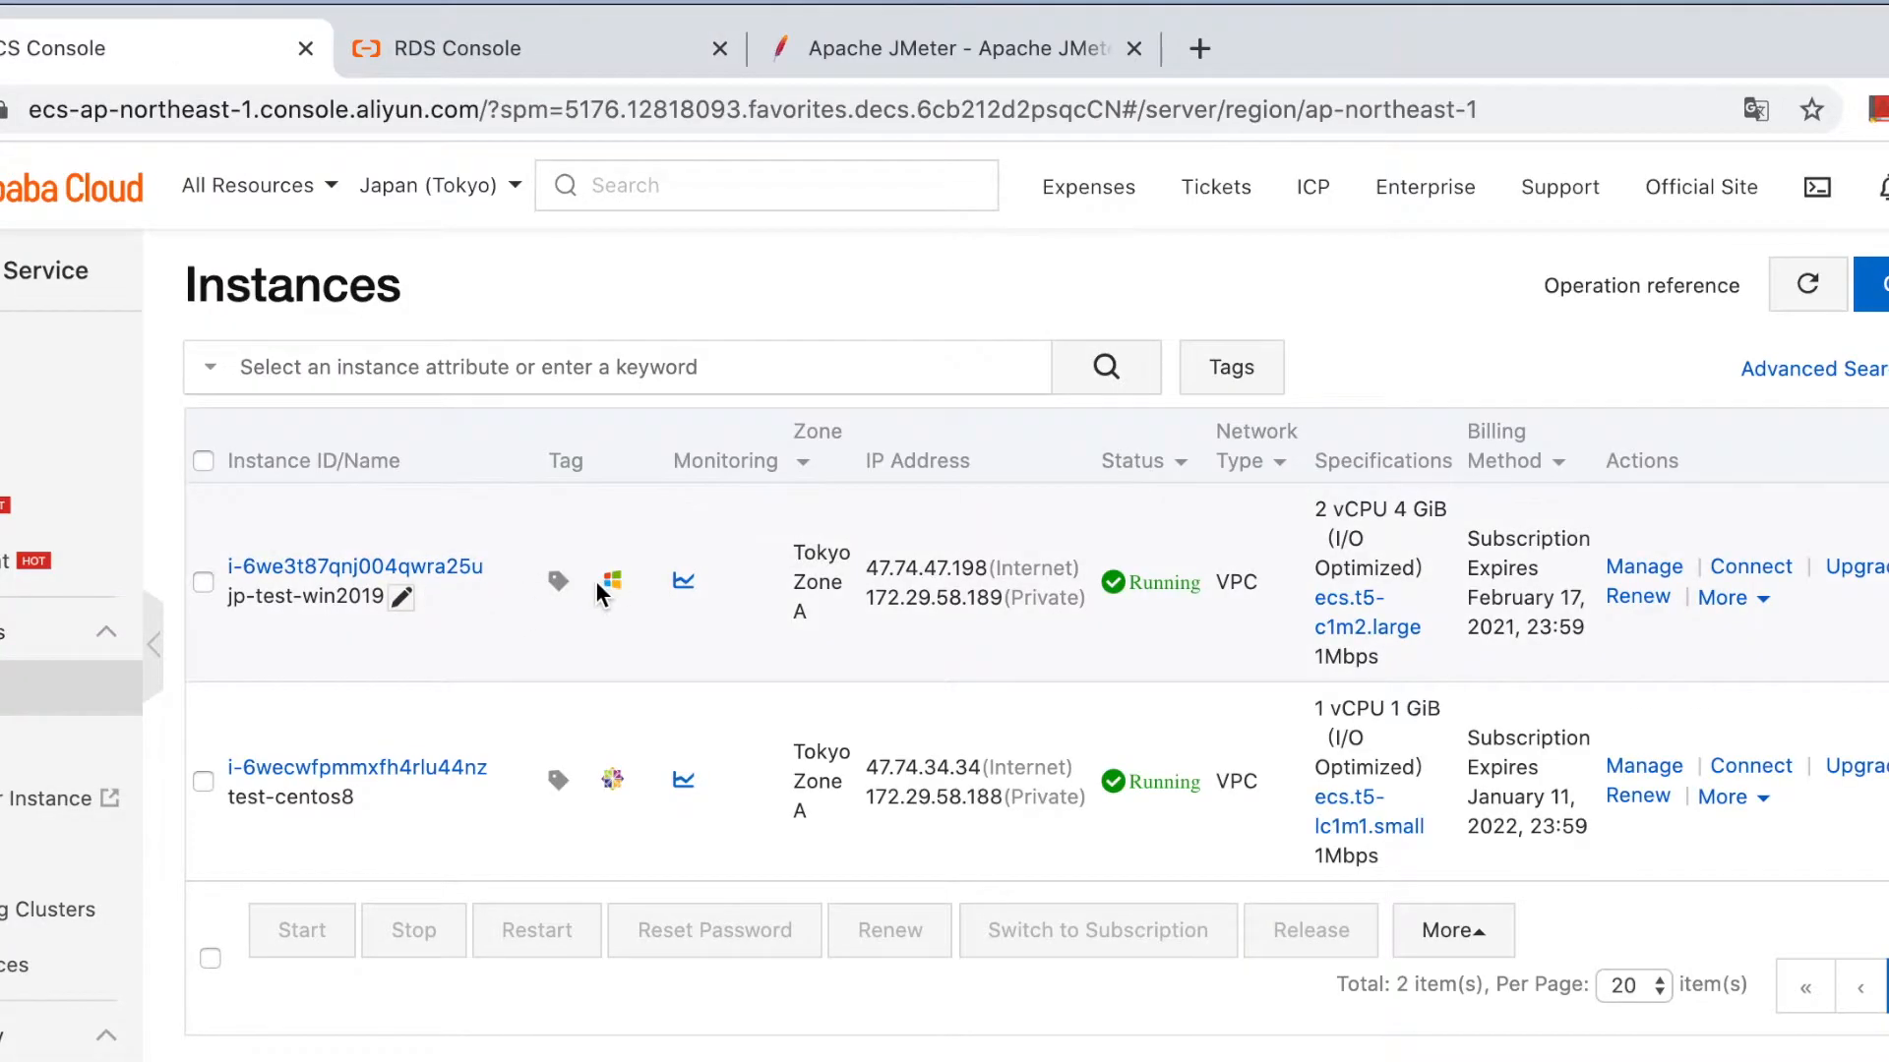
mouse_move(612, 588)
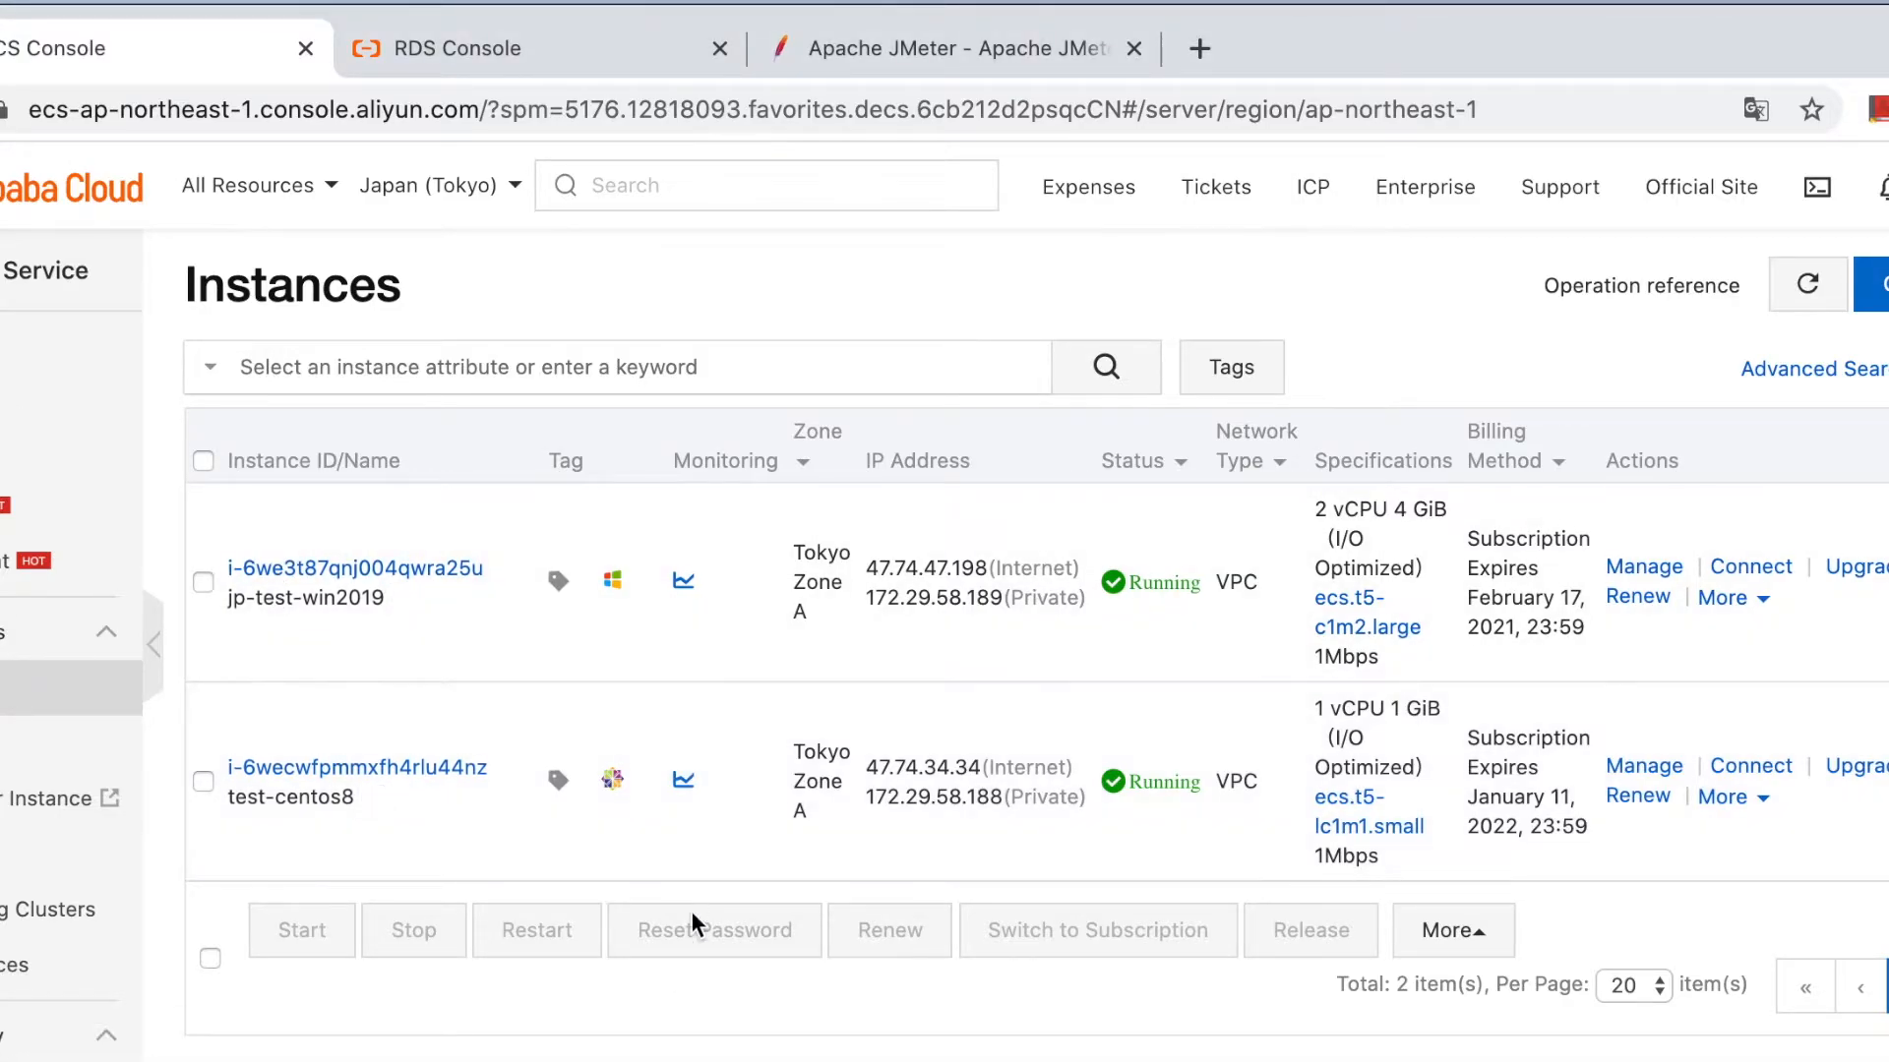
left_click_drag(394, 50, 358, 51)
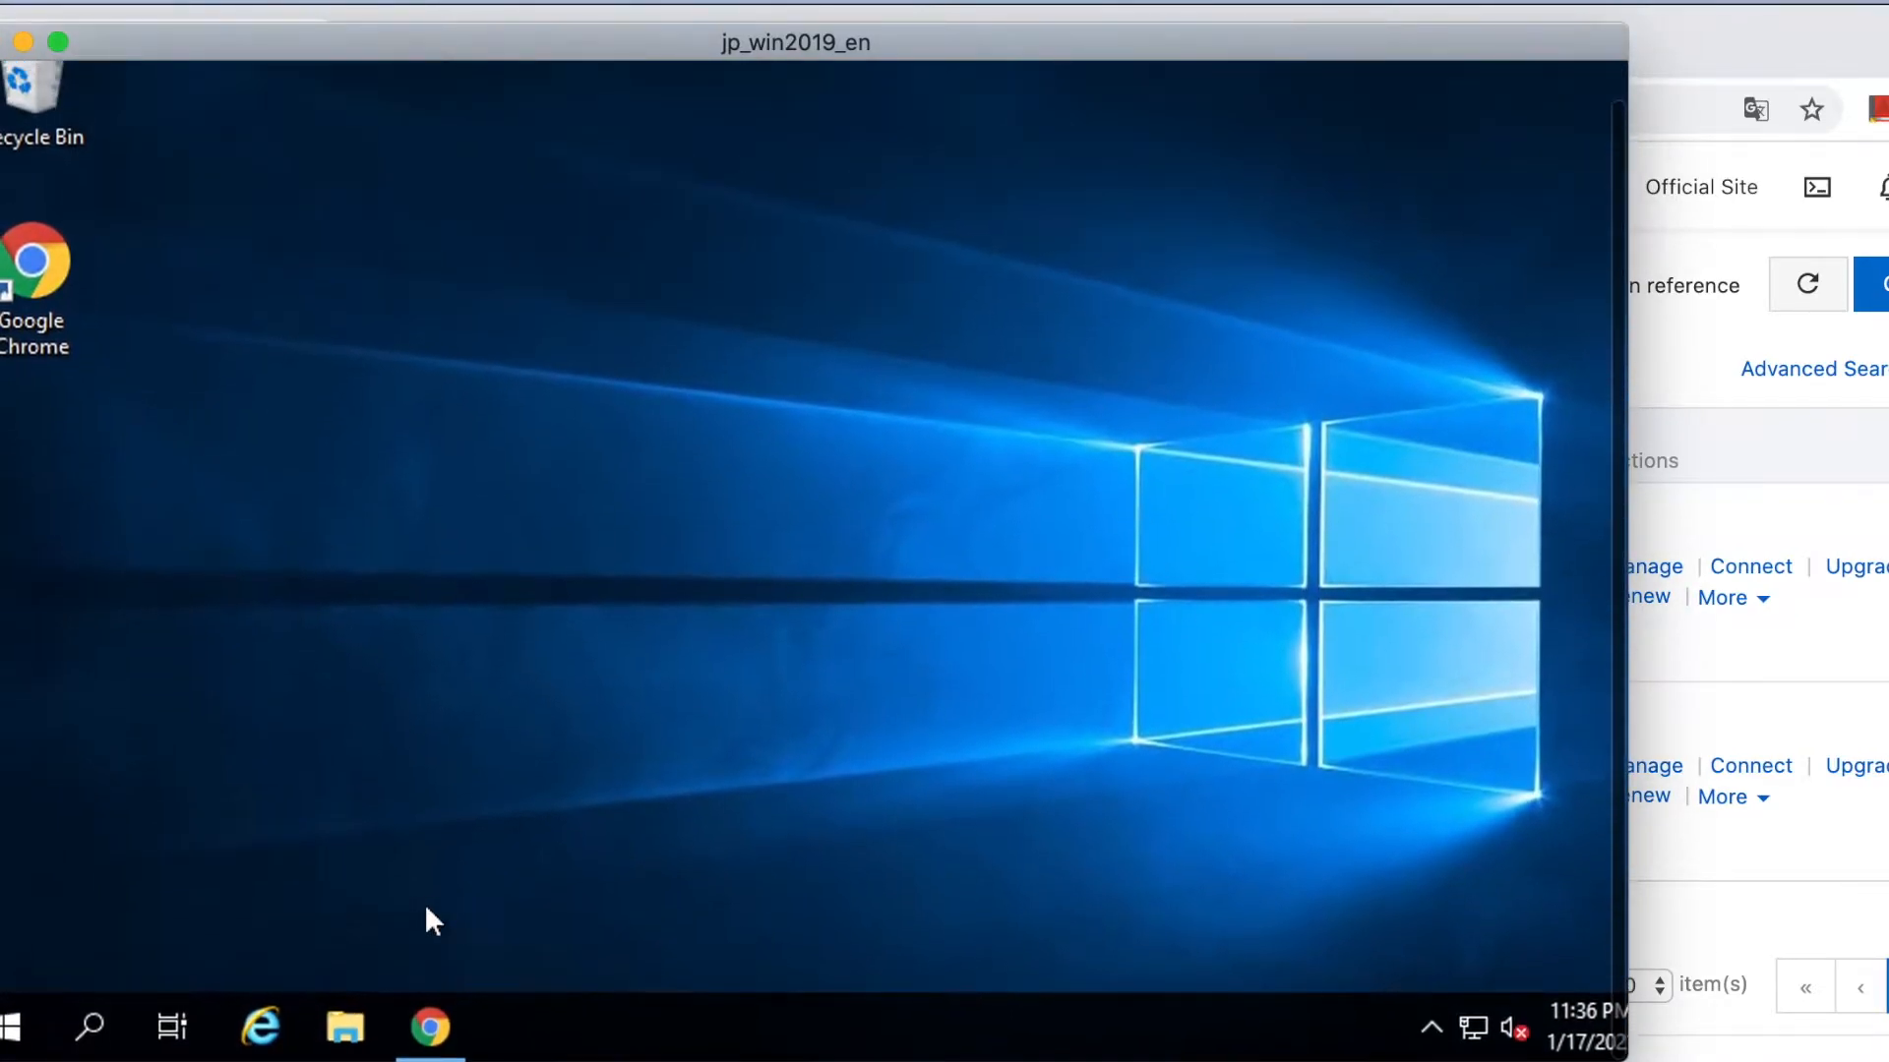
Launch Chrome on the remote server and load the pasted Oracle JDK 8 download page.
left_click(430, 1028)
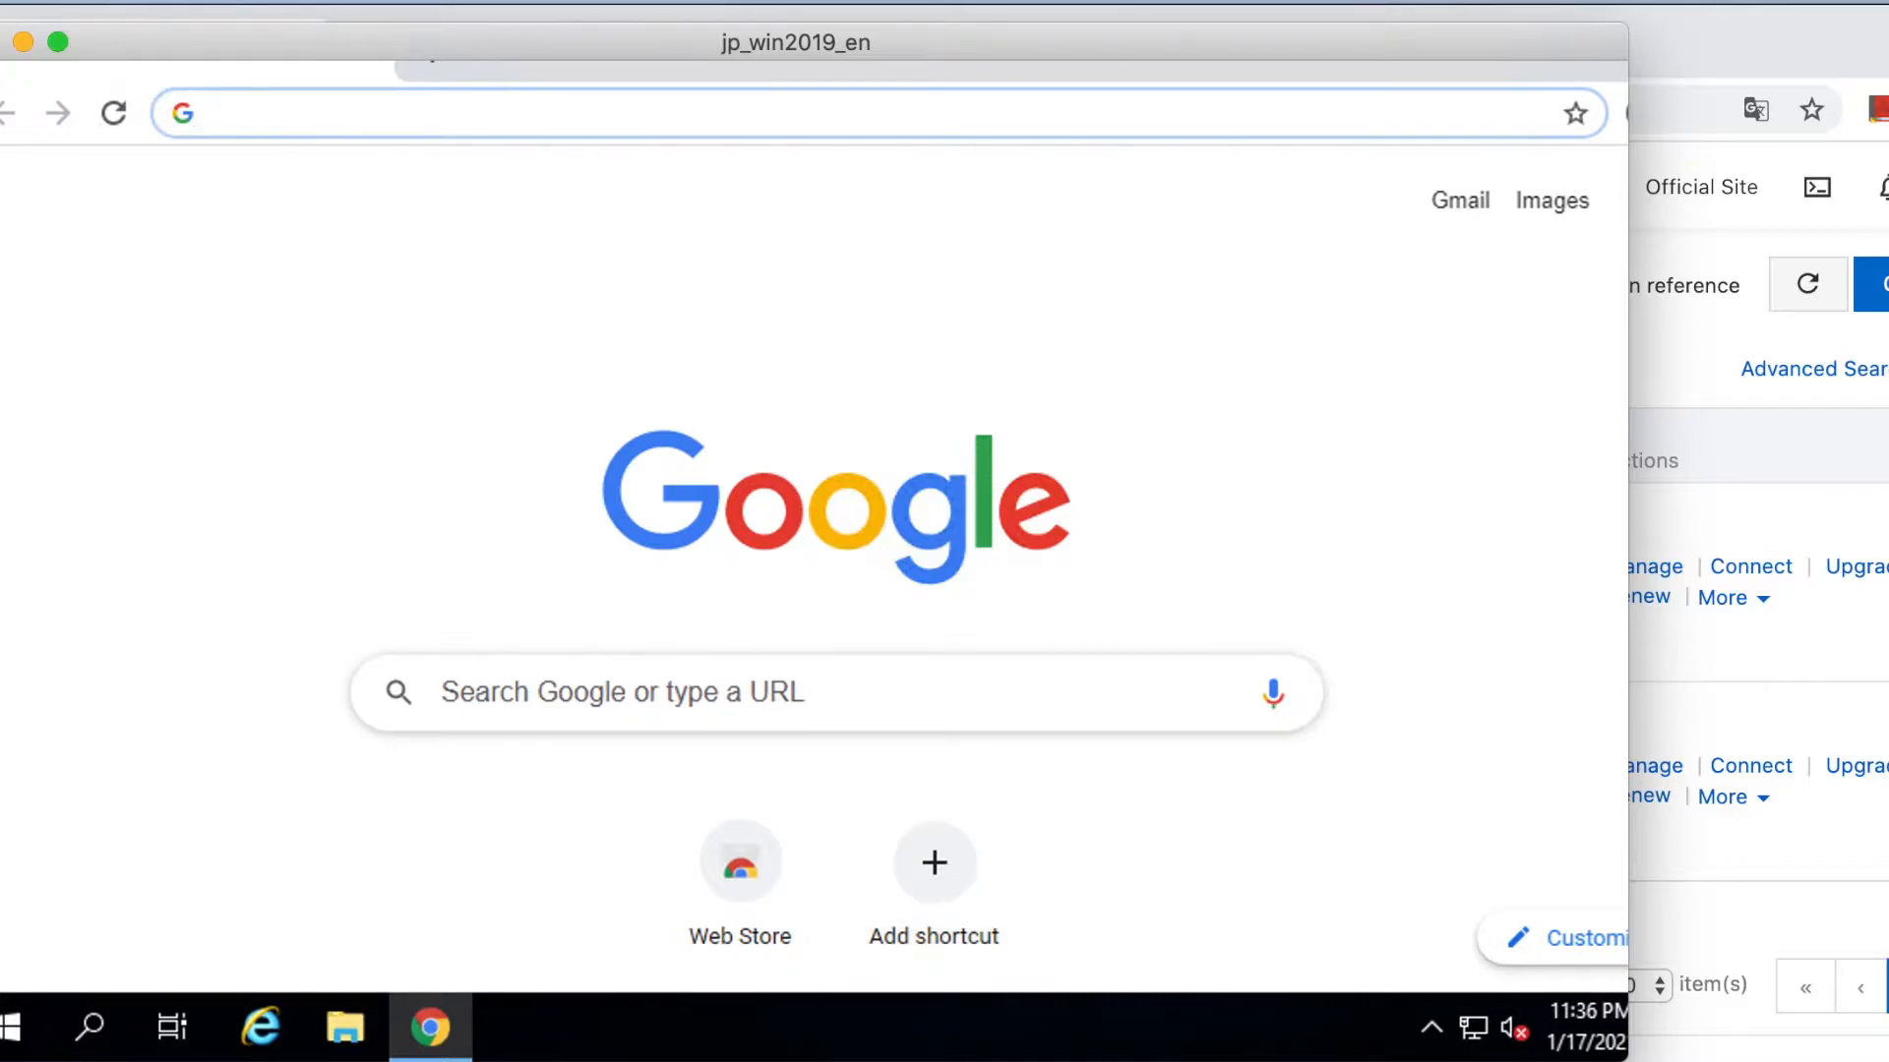
key("super+Tab")
left_click(305, 108)
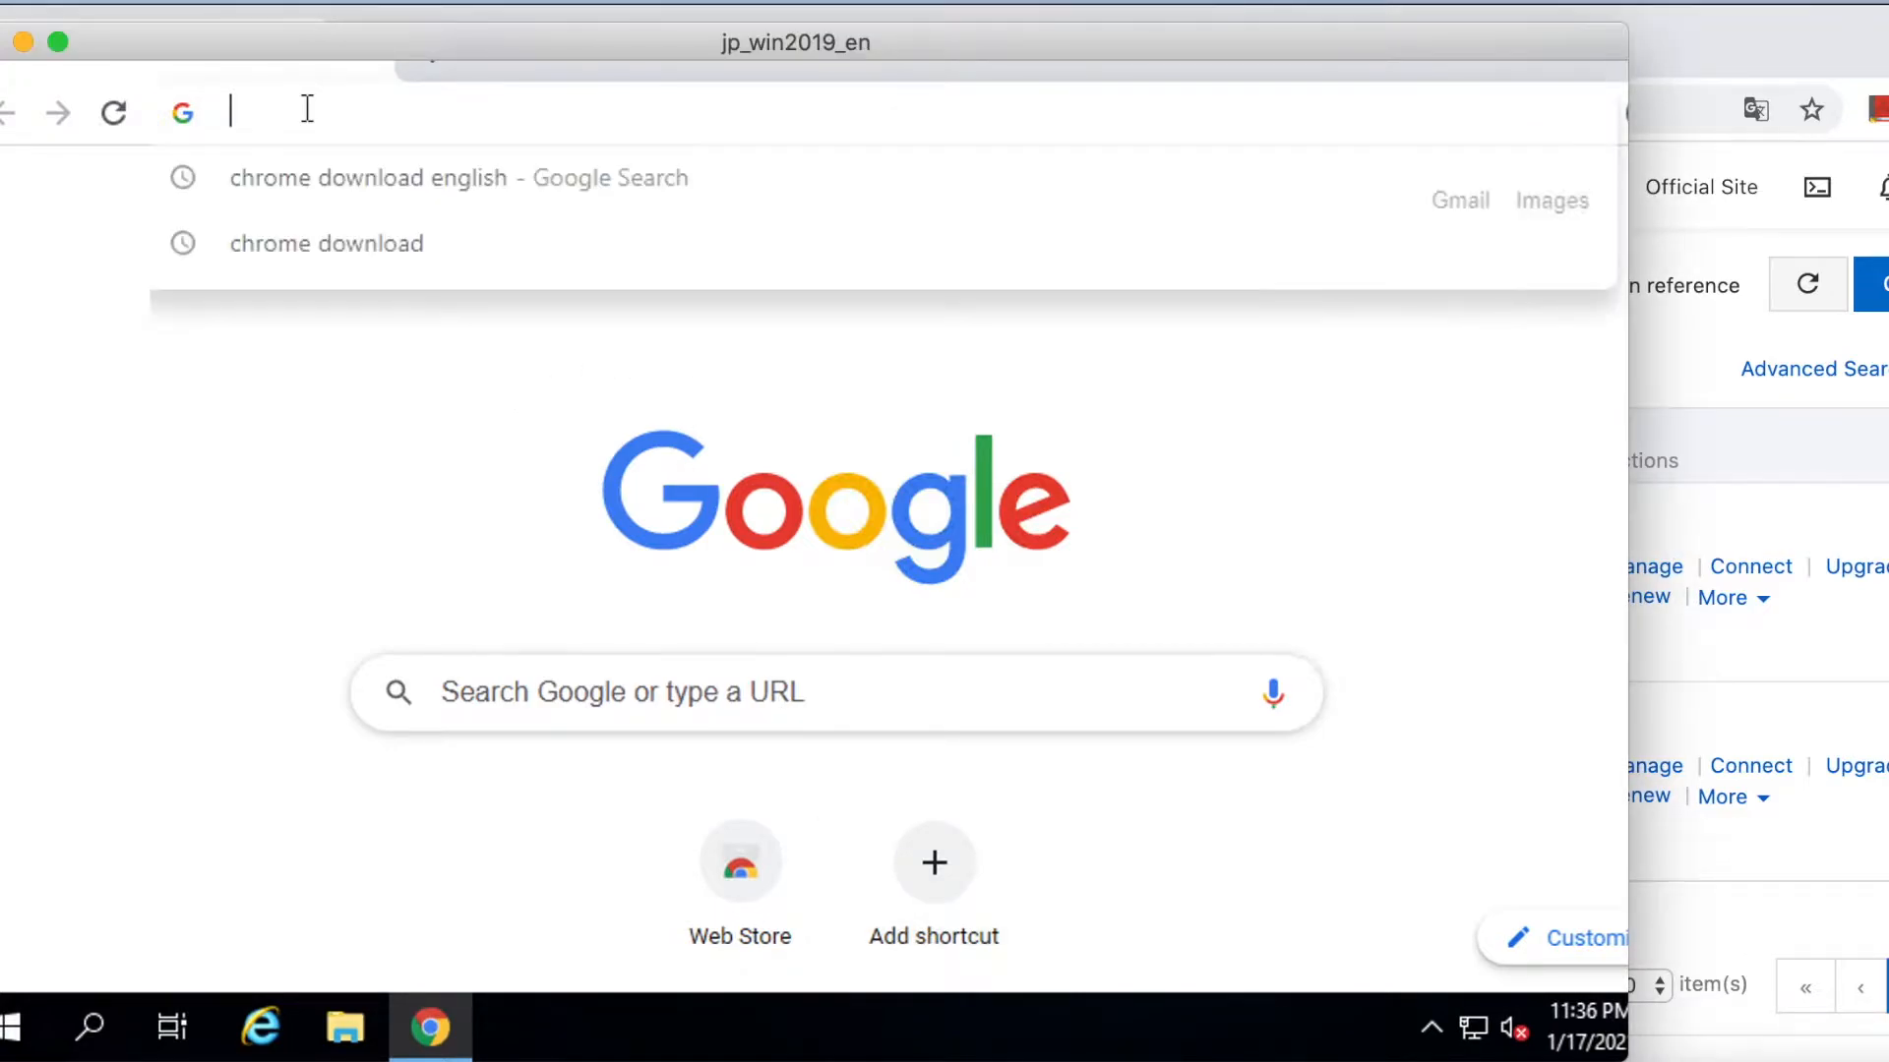
type("http://www.oracle.com/technetwork/java/javase/downloads/jdk8-downloads-2133151.html")
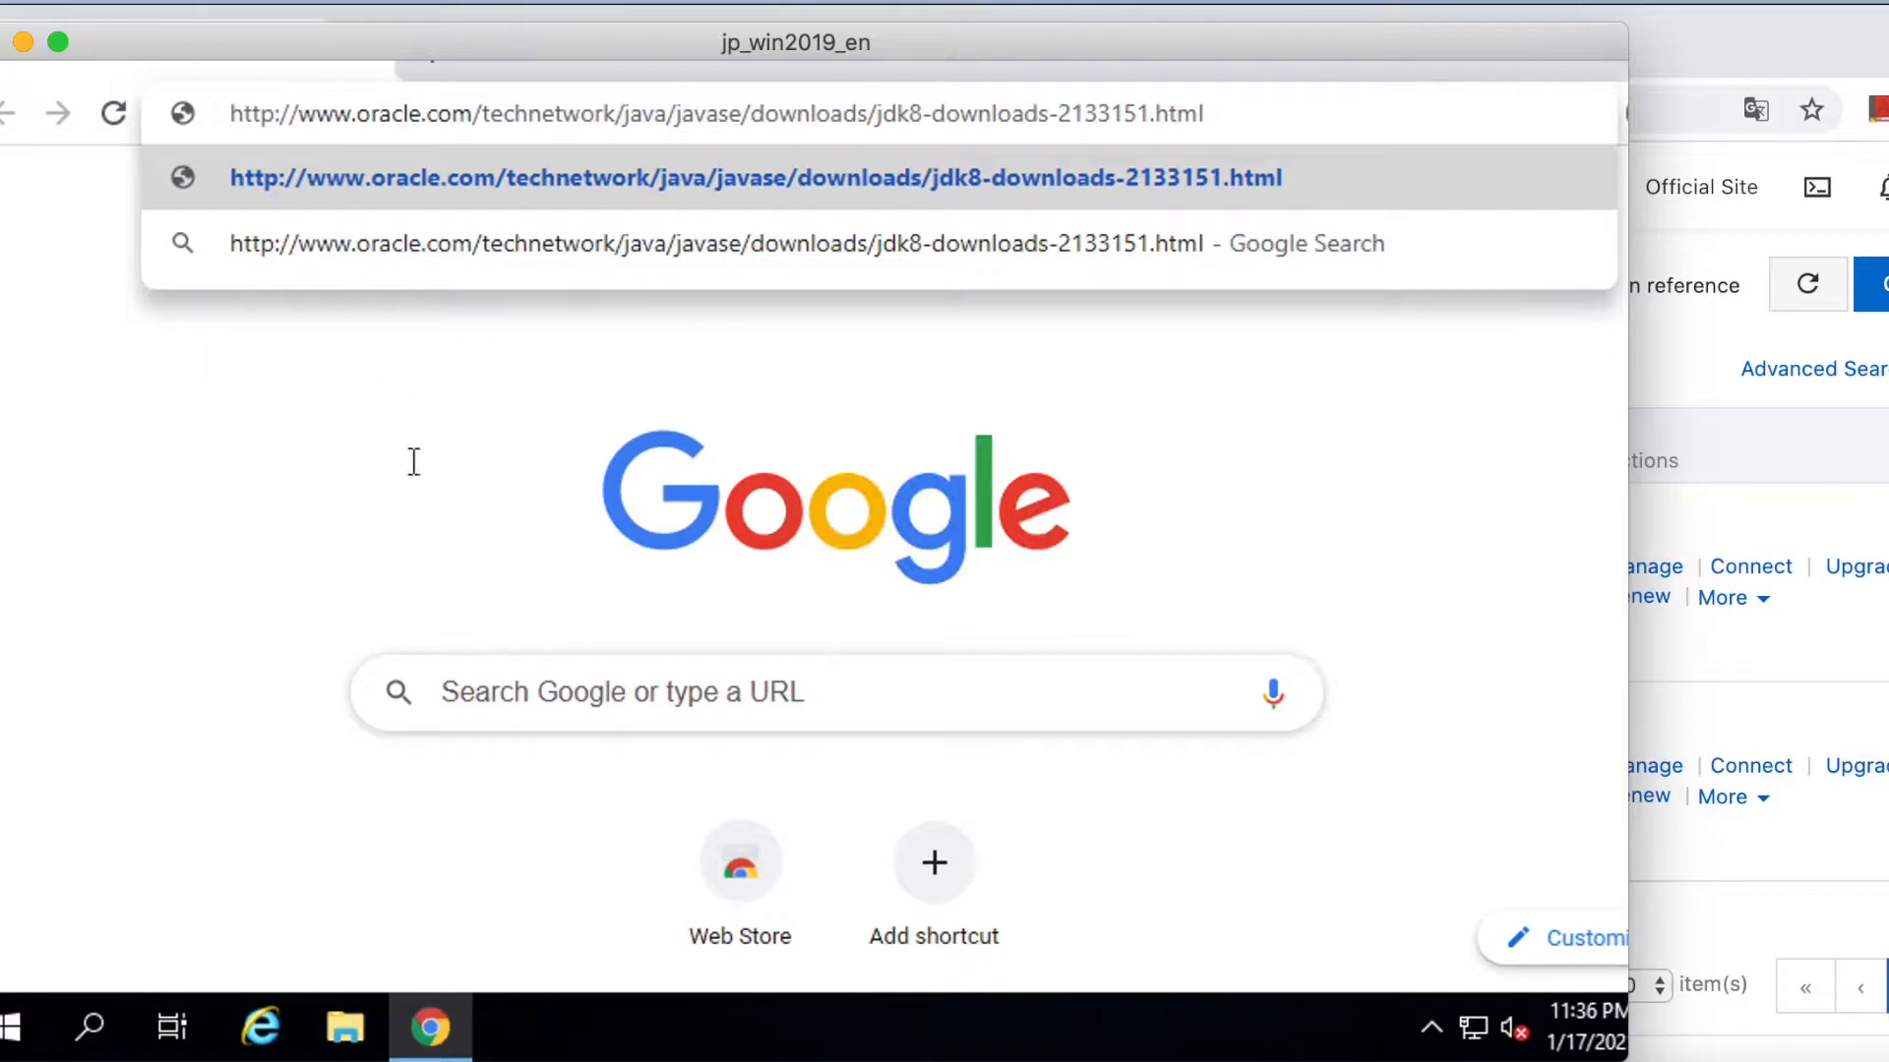
key("Return")
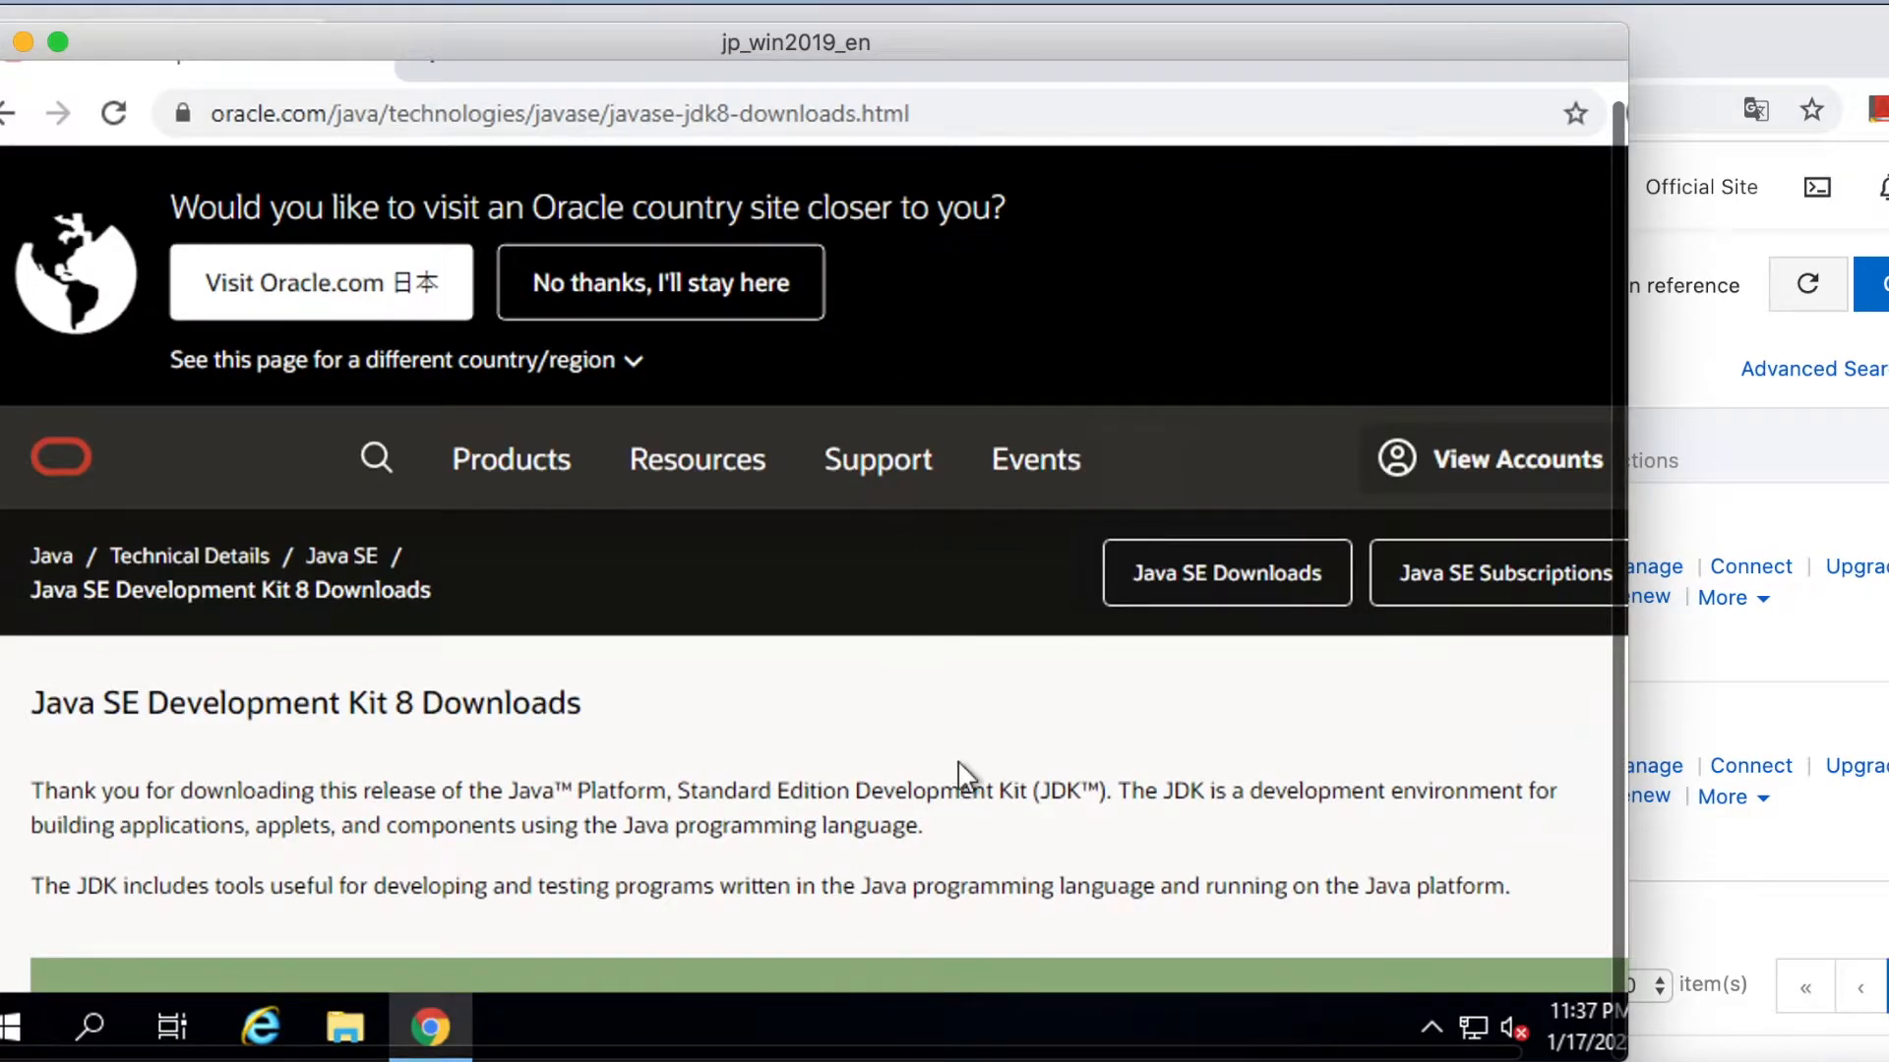
Accept the license, download jdk-8u271-windows-x64.exe, and start entering the Oracle account username.
scroll(958, 759, "down", 2)
scroll(959, 765, "down", 7)
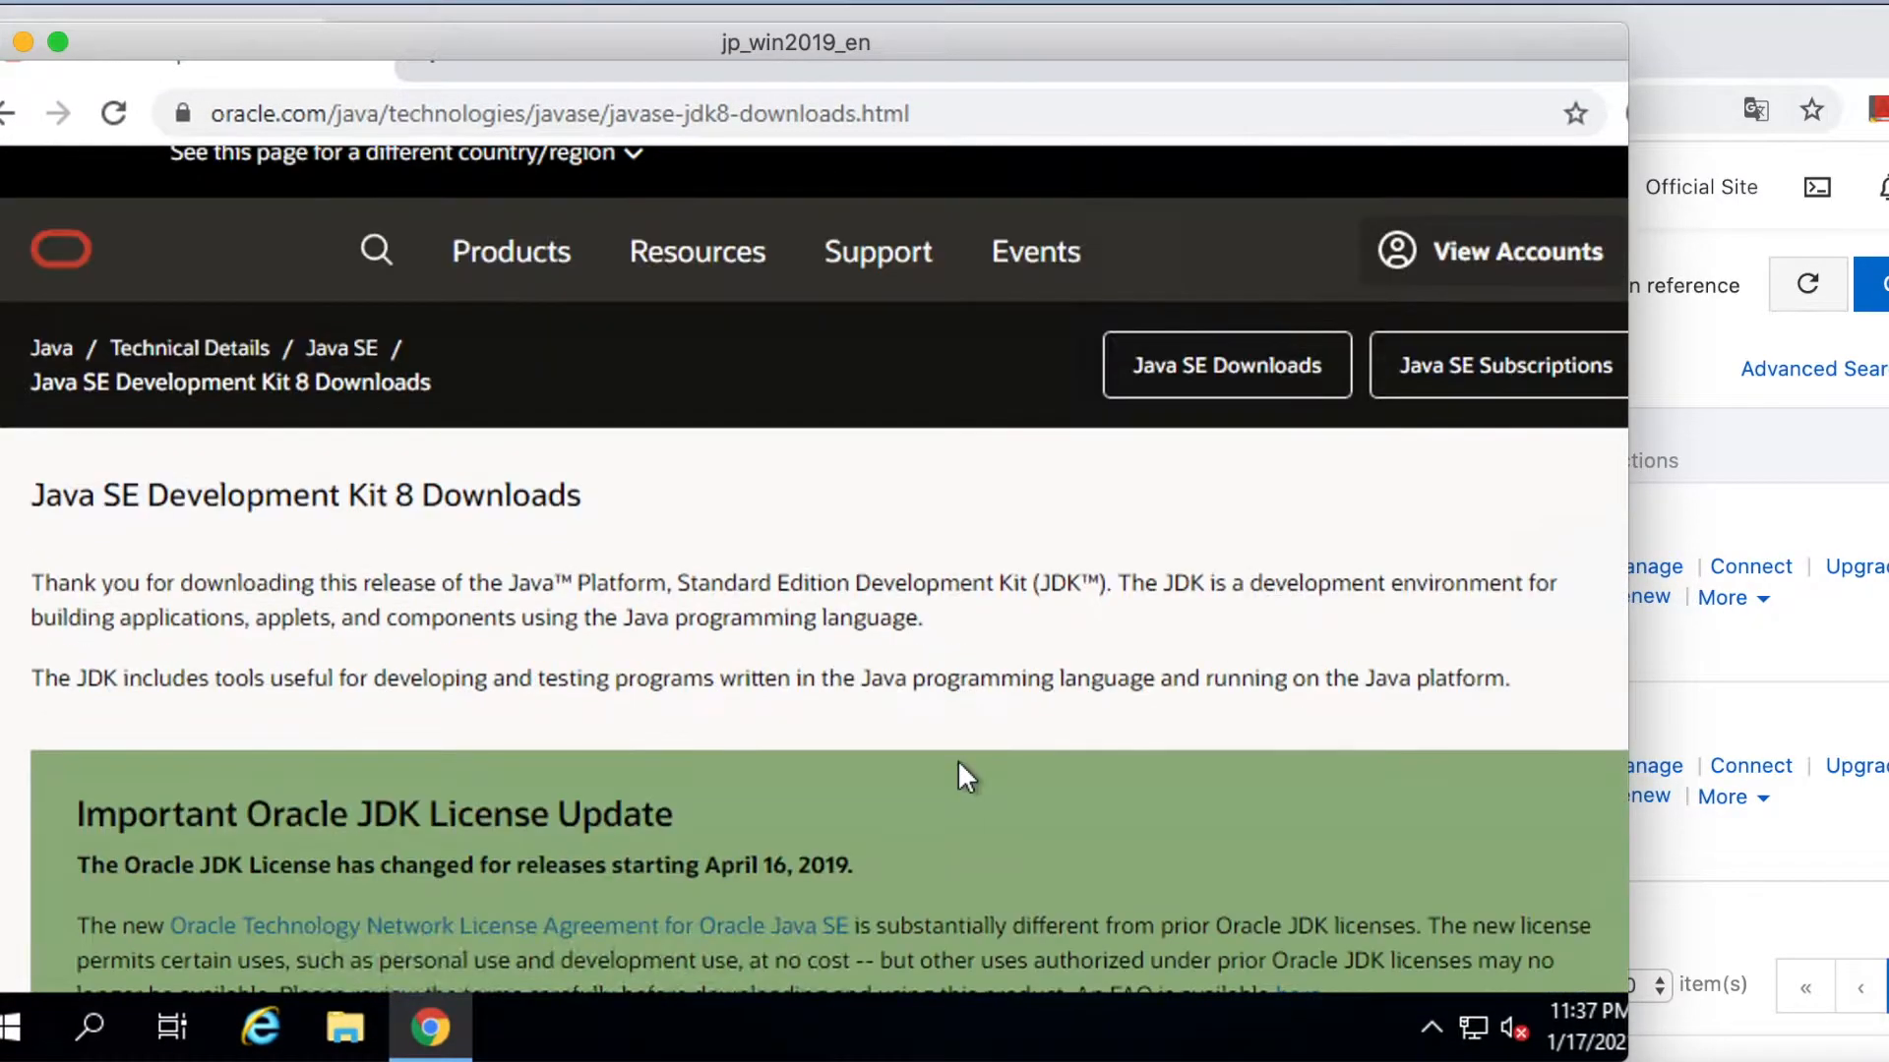
scroll(960, 766, "down", 4)
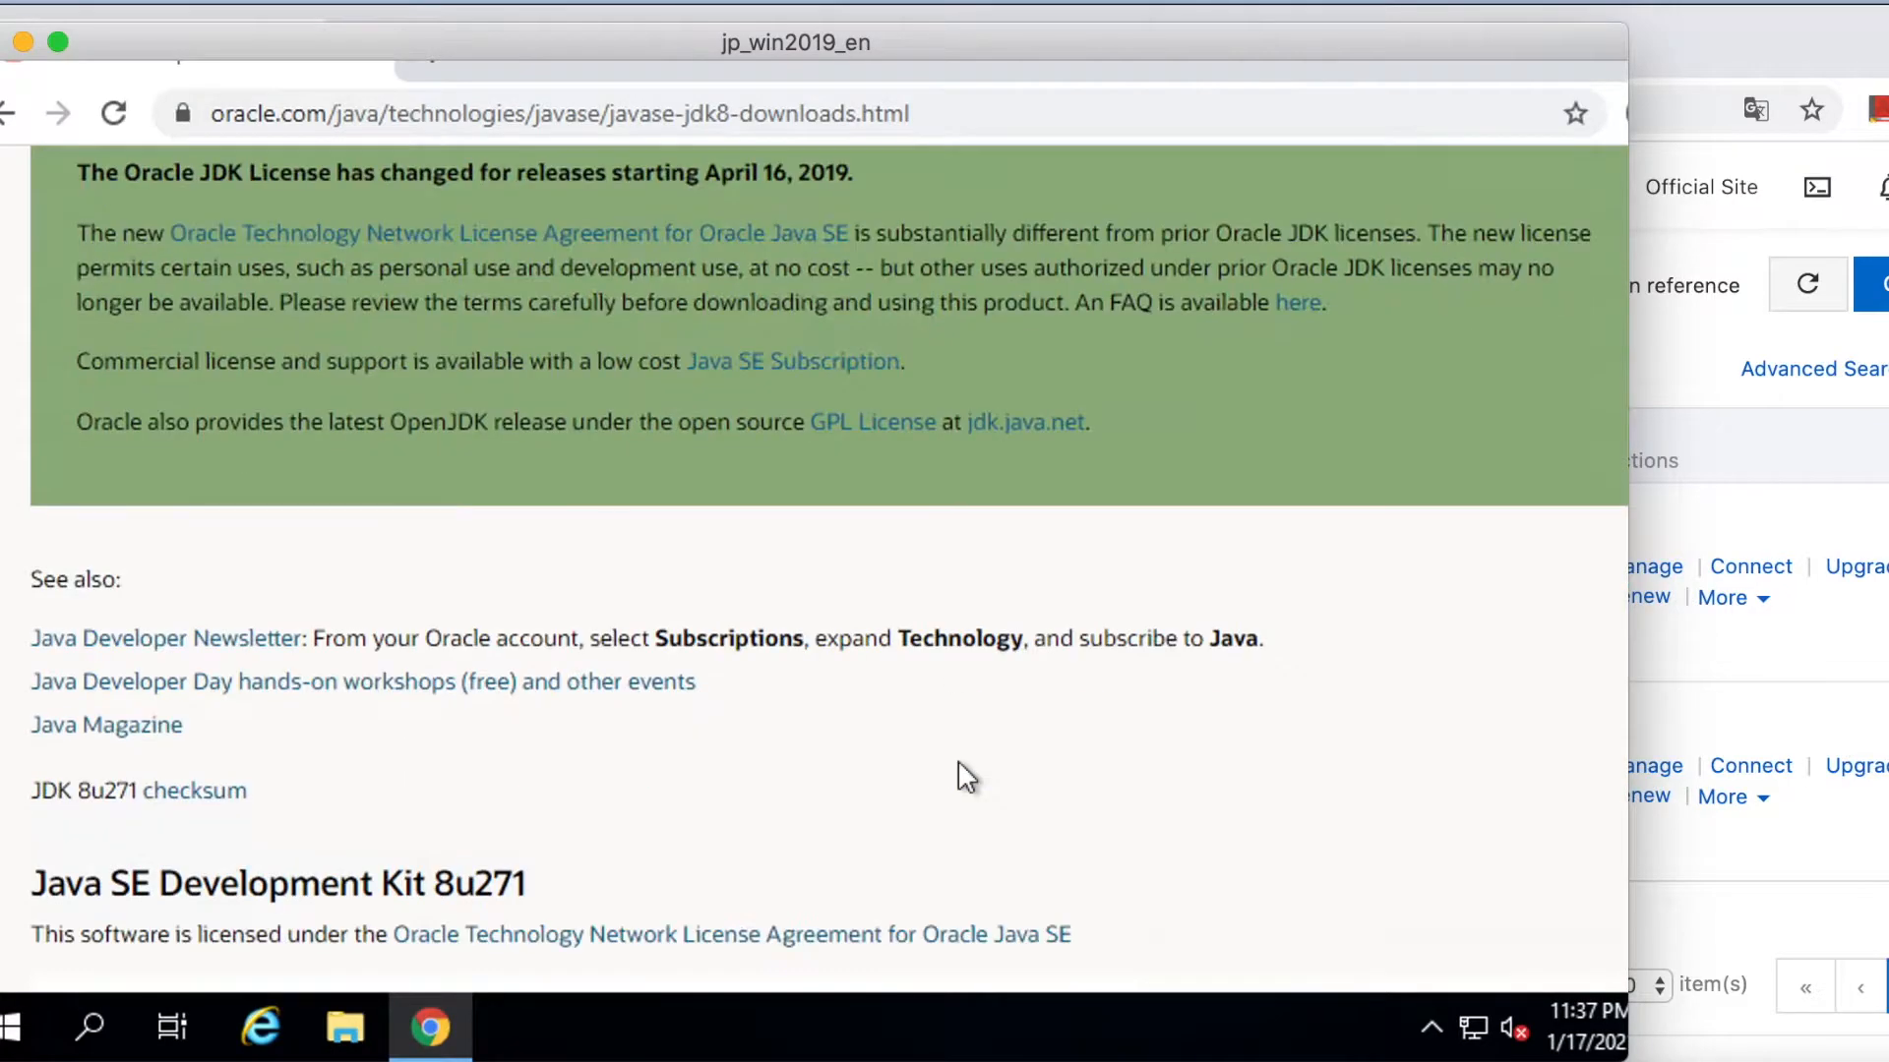
scroll(960, 766, "down", 10)
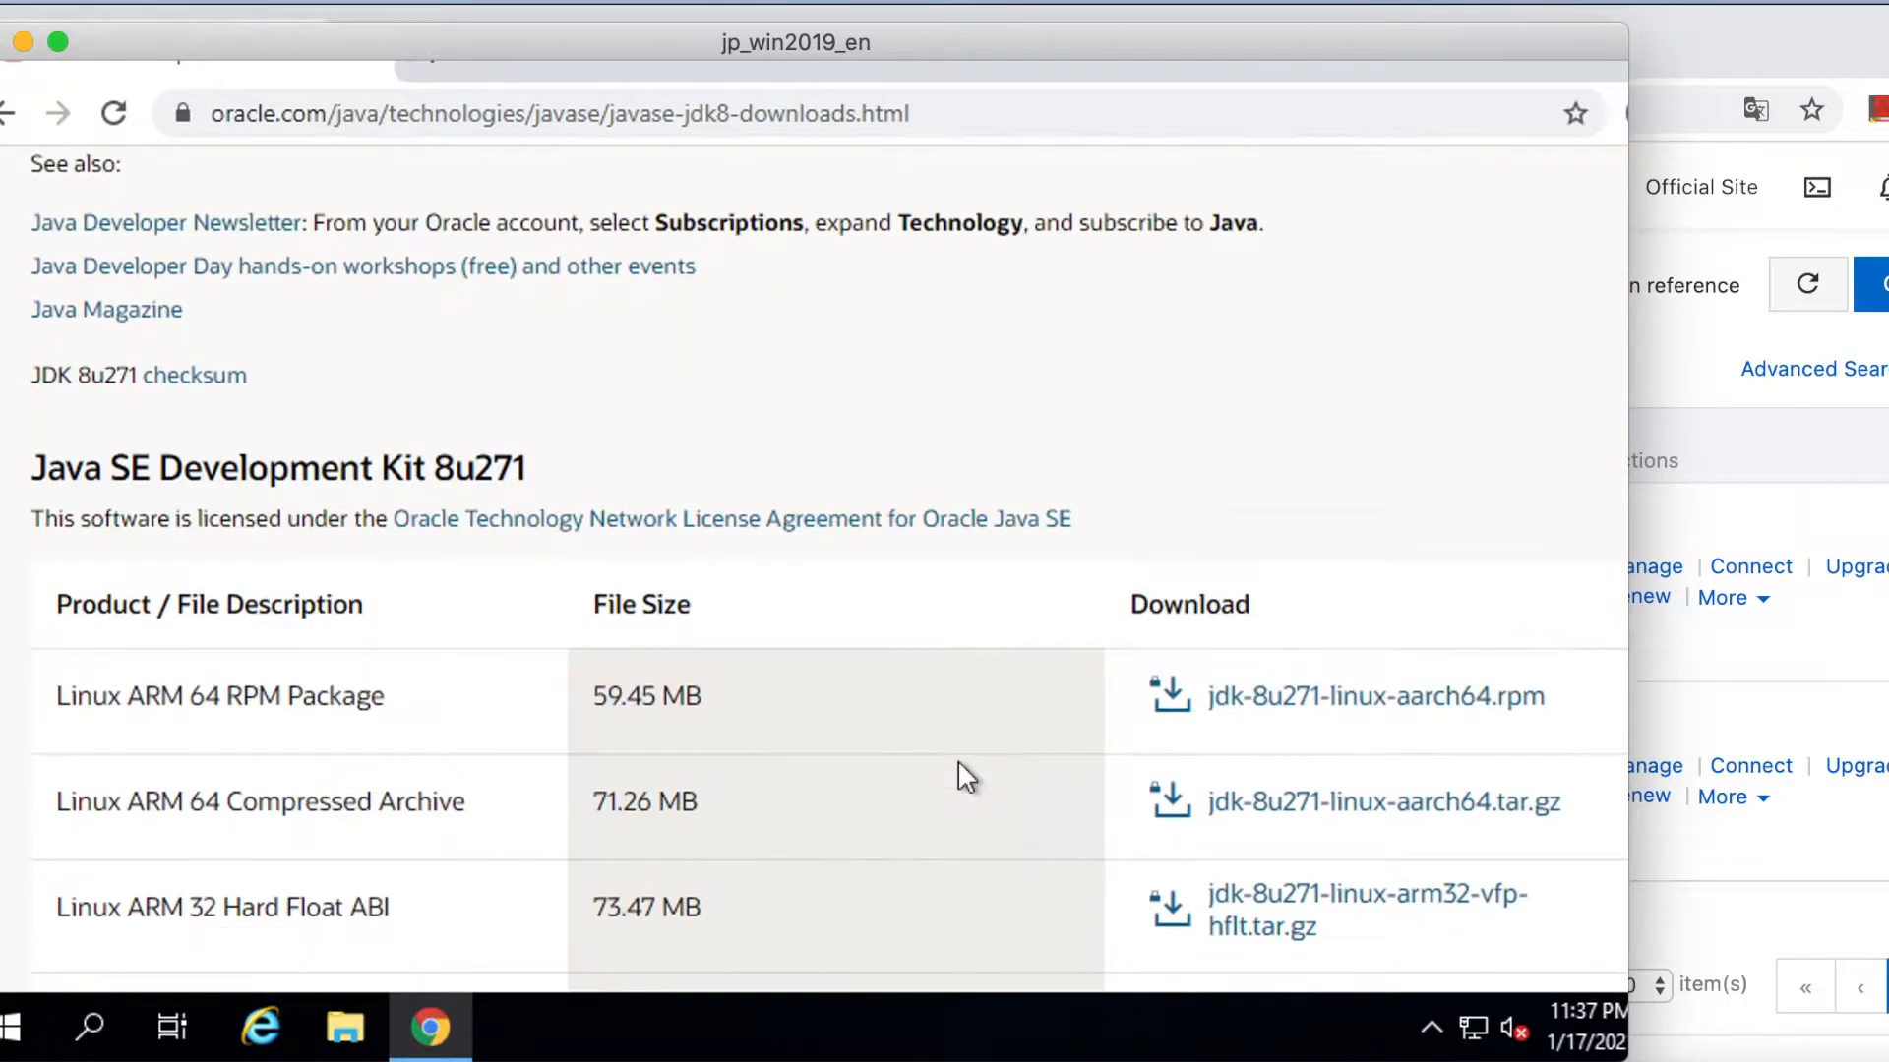
scroll(960, 766, "down", 3)
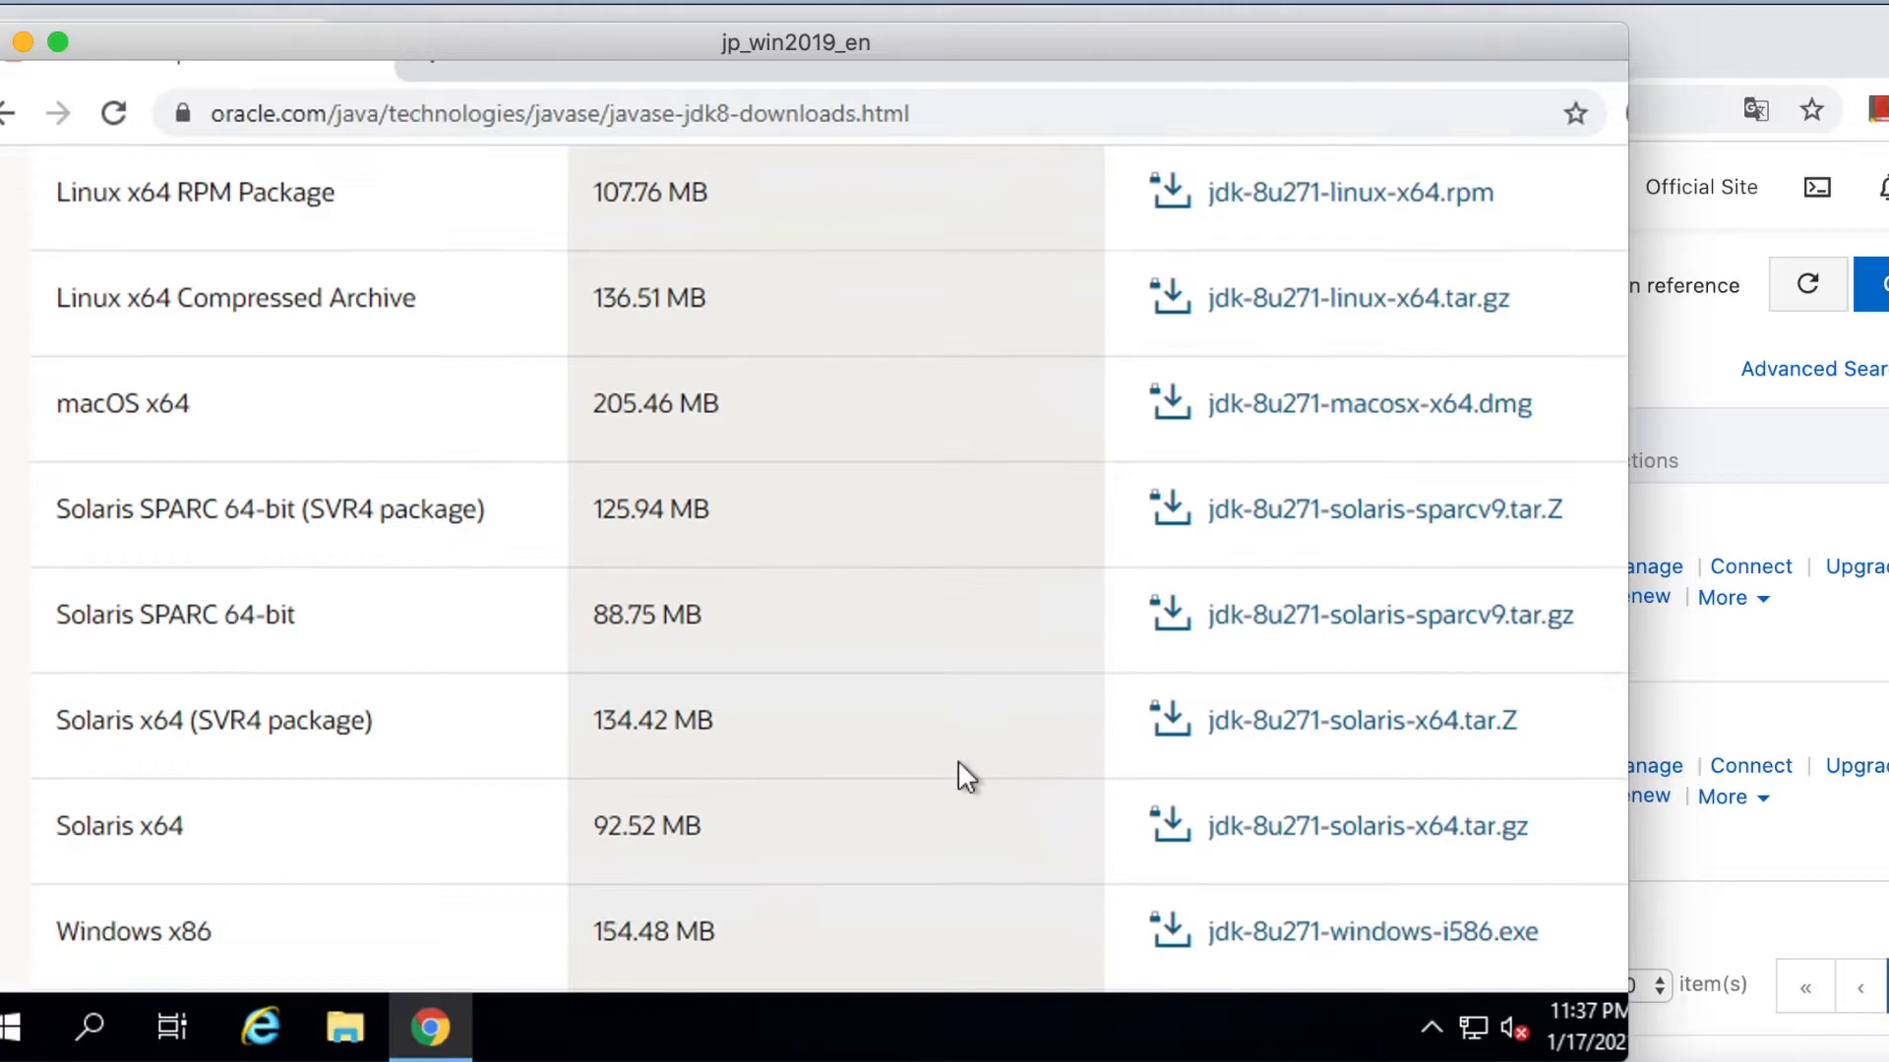
scroll(960, 767, "down", 2)
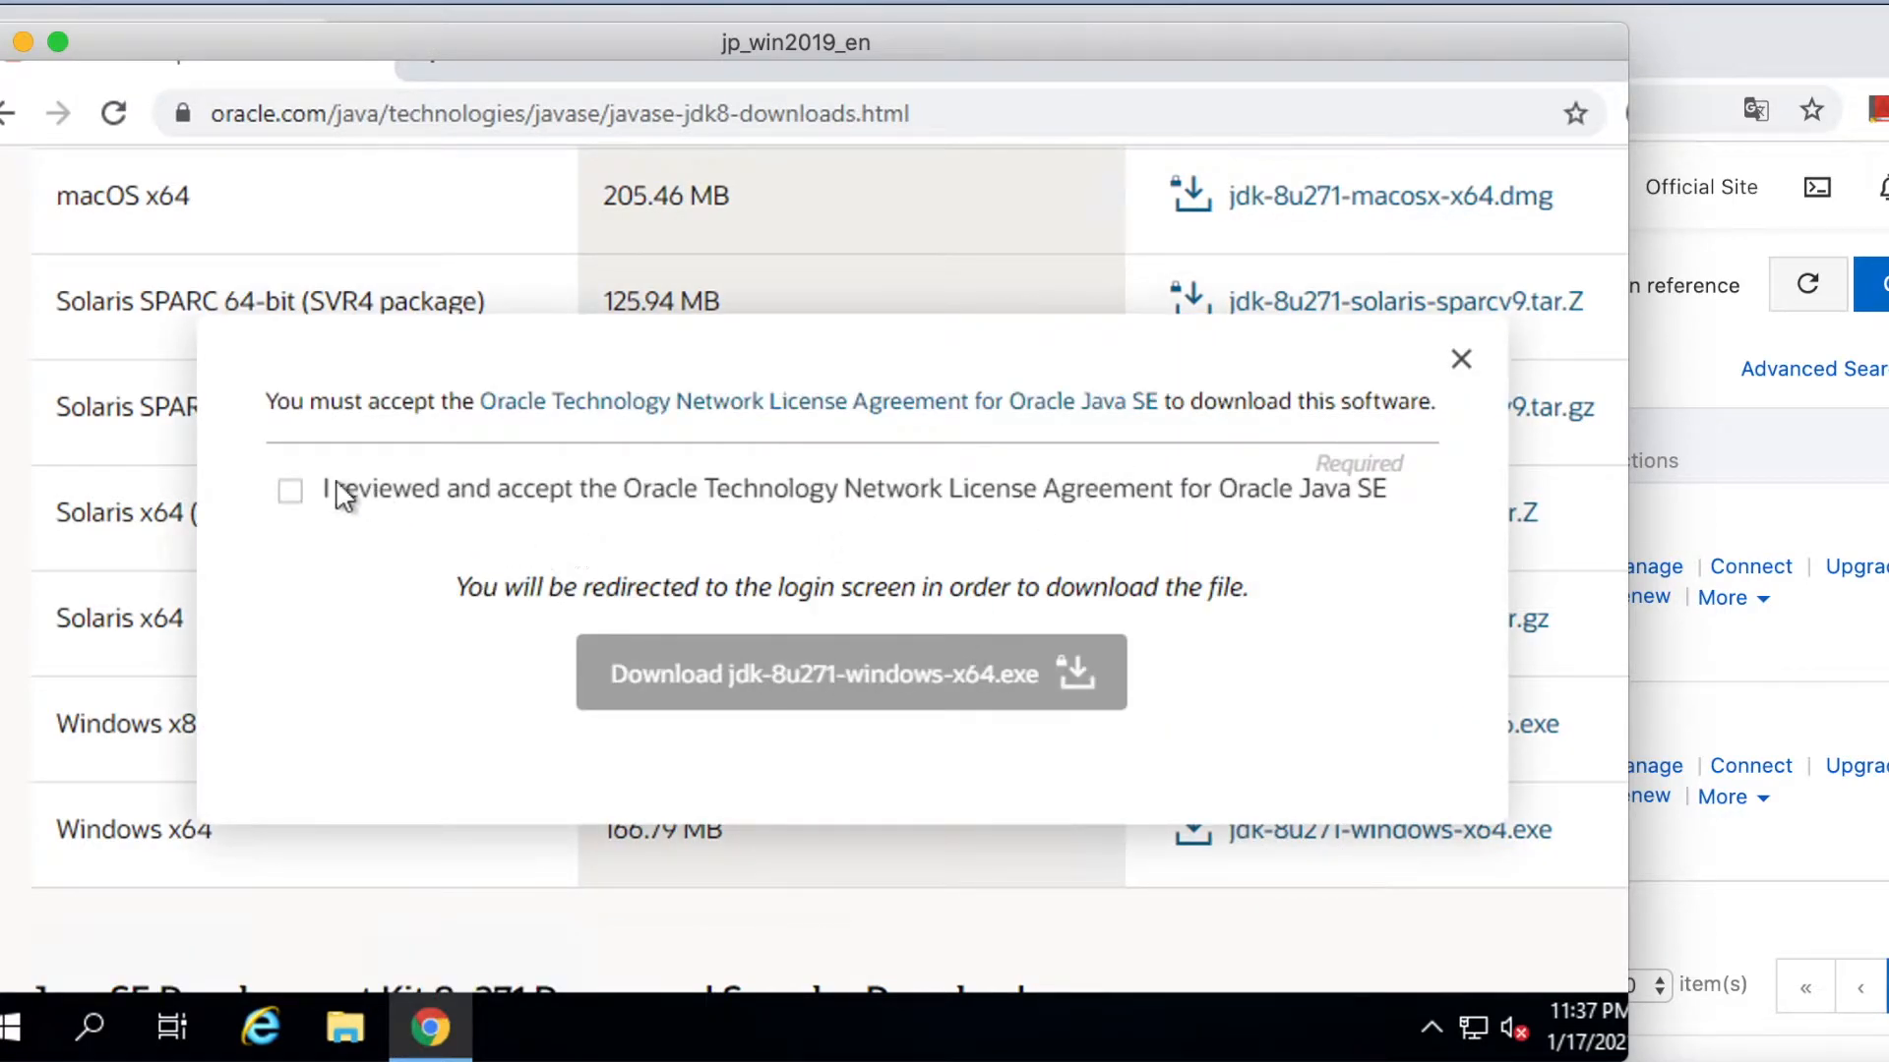
left_click(292, 486)
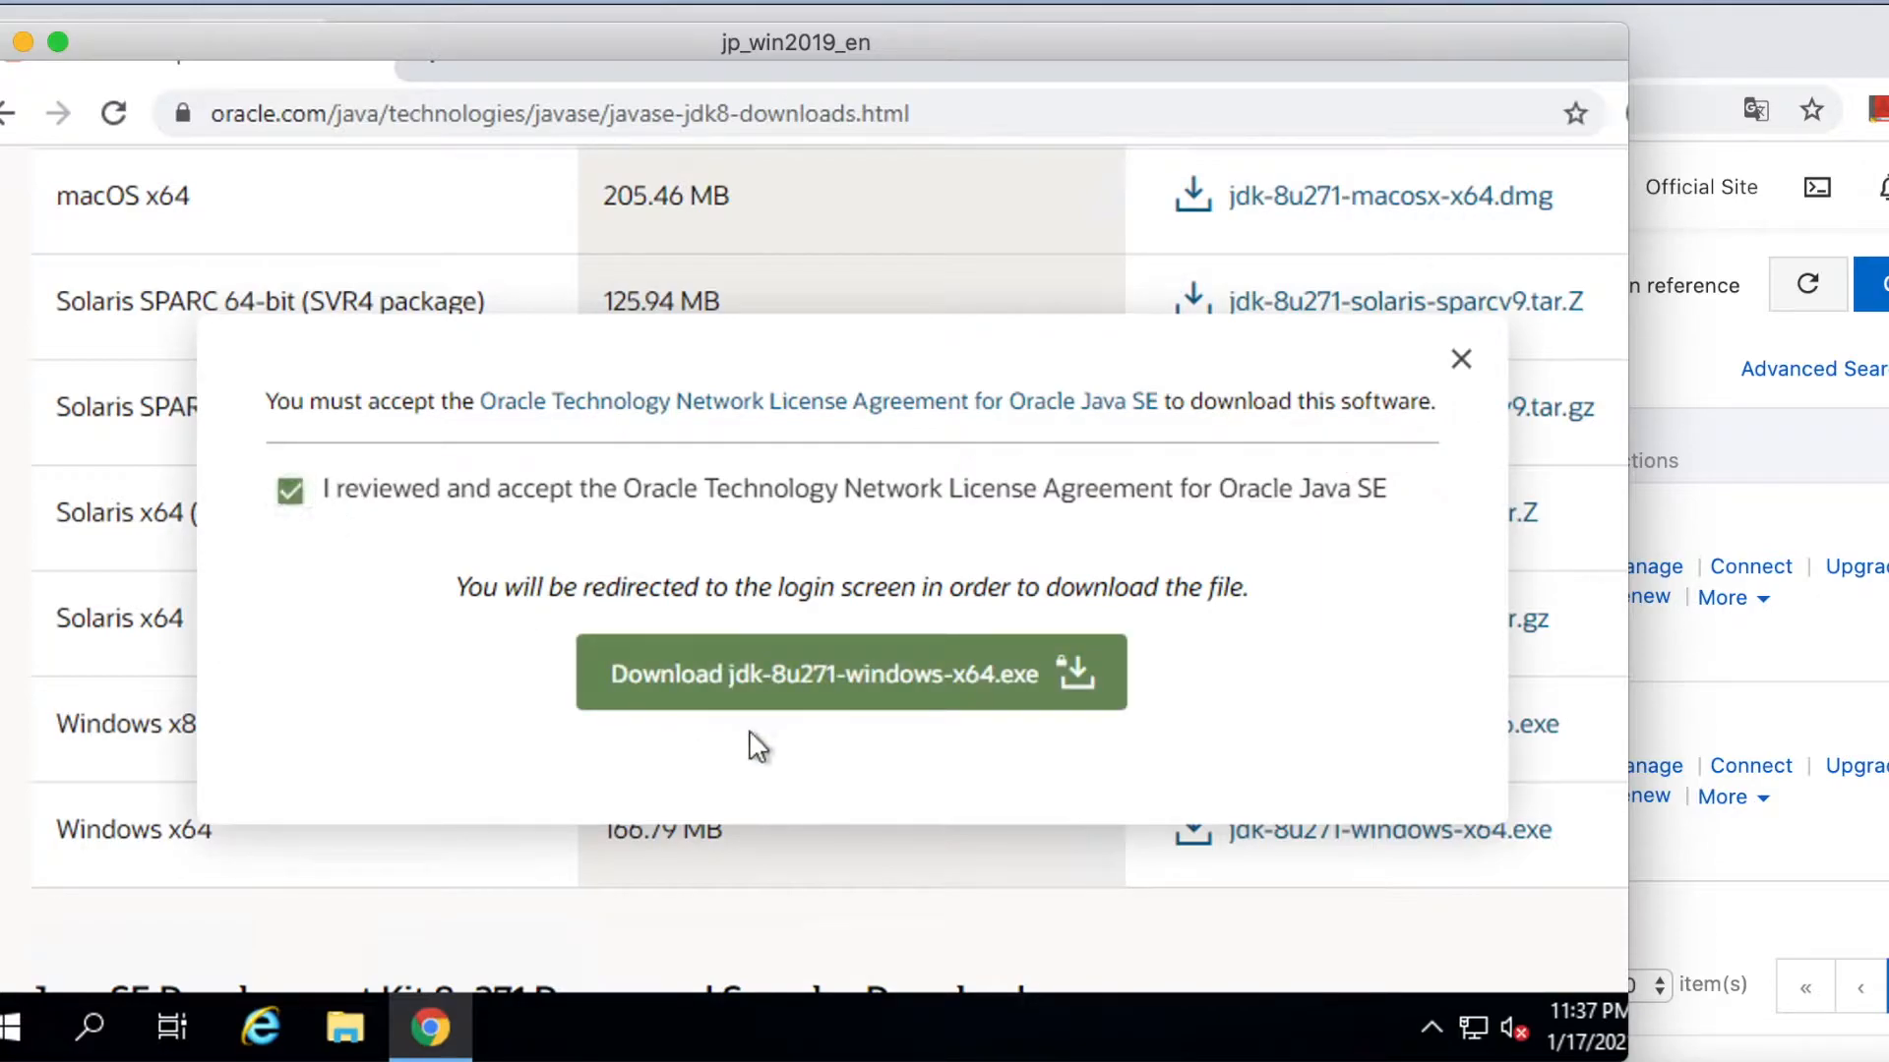
left_click(768, 696)
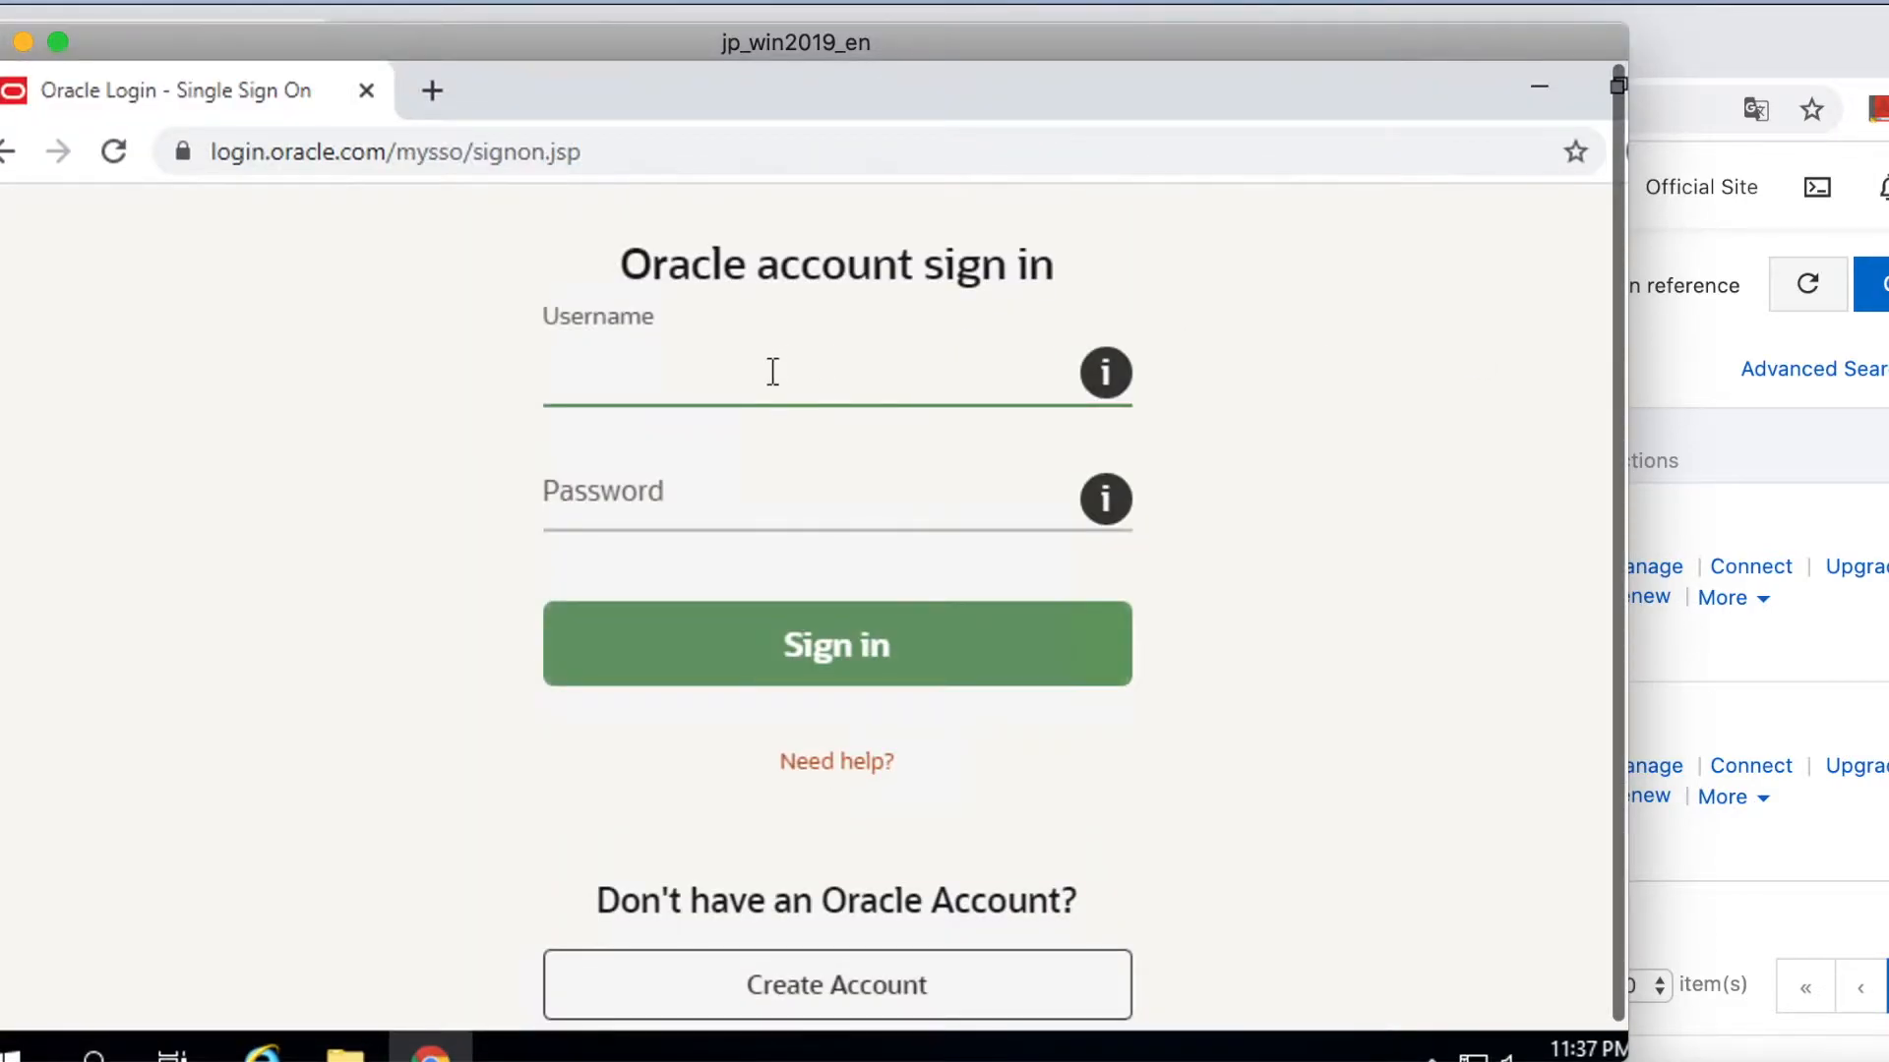
type("jiang")
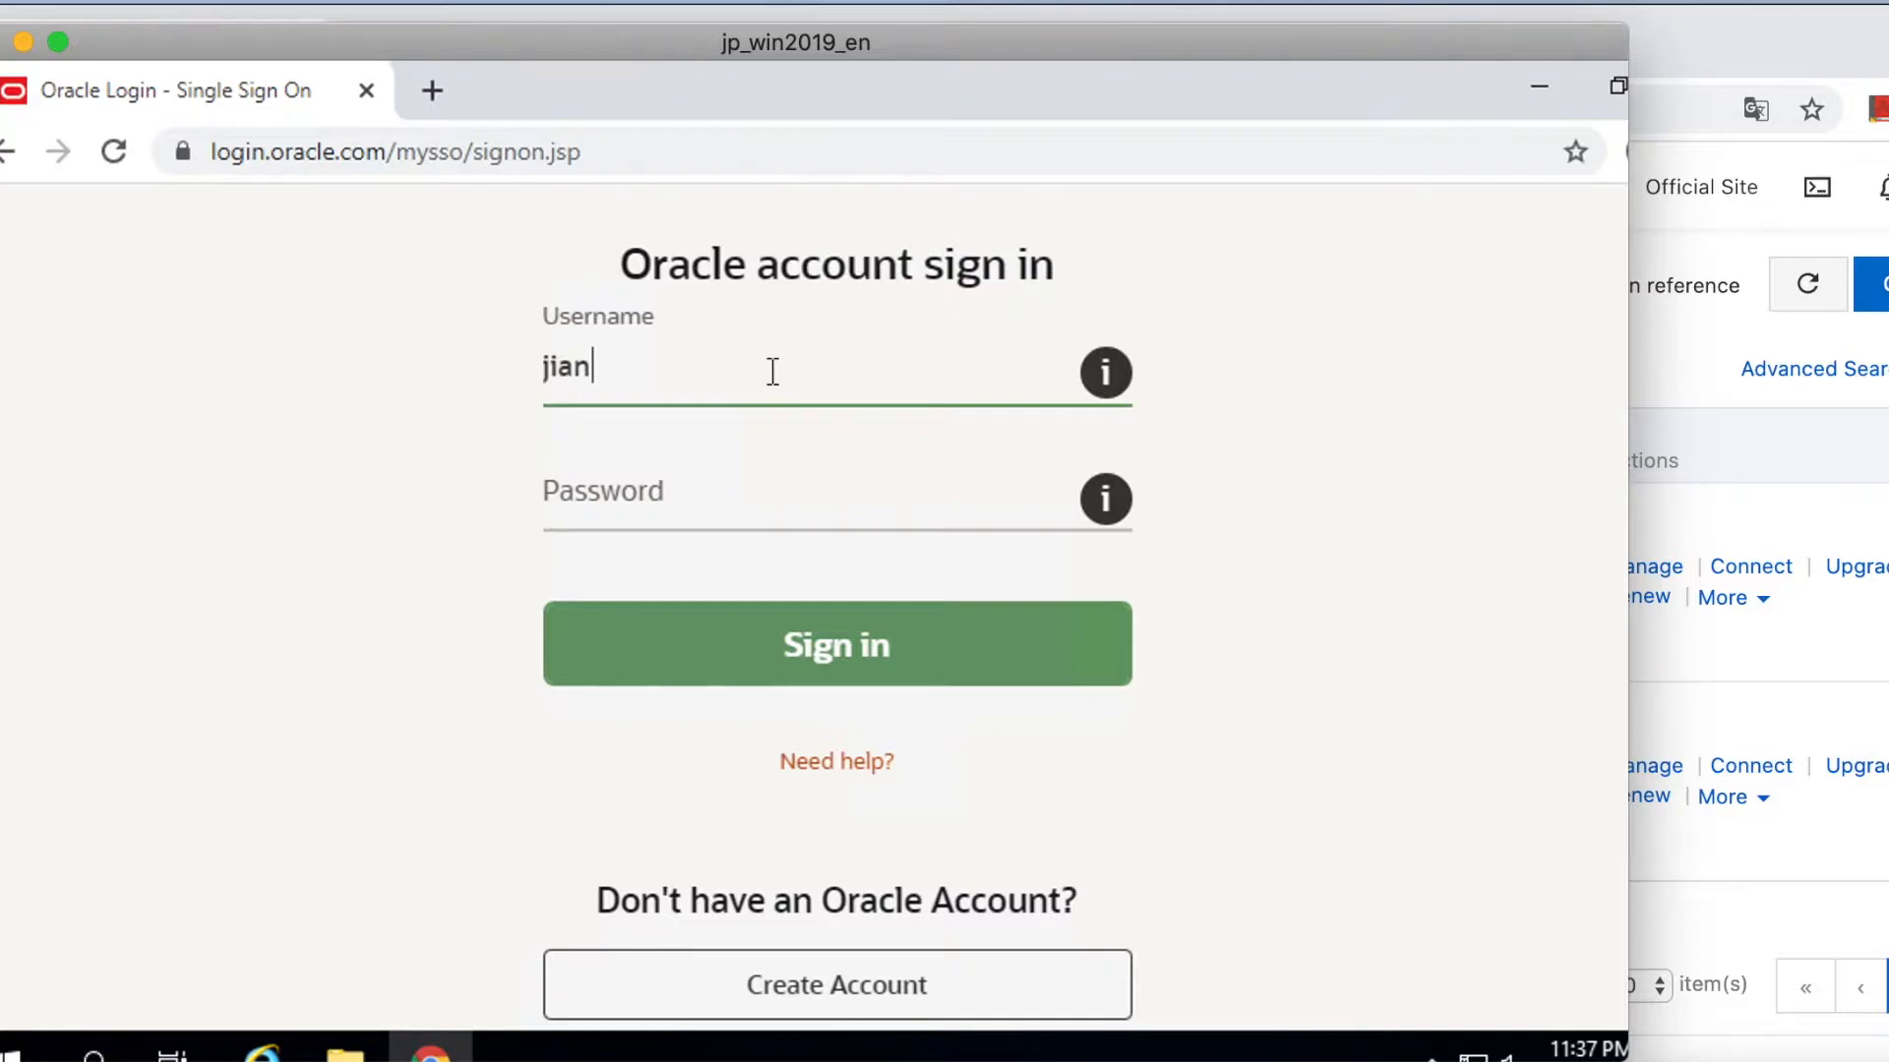
type("q")
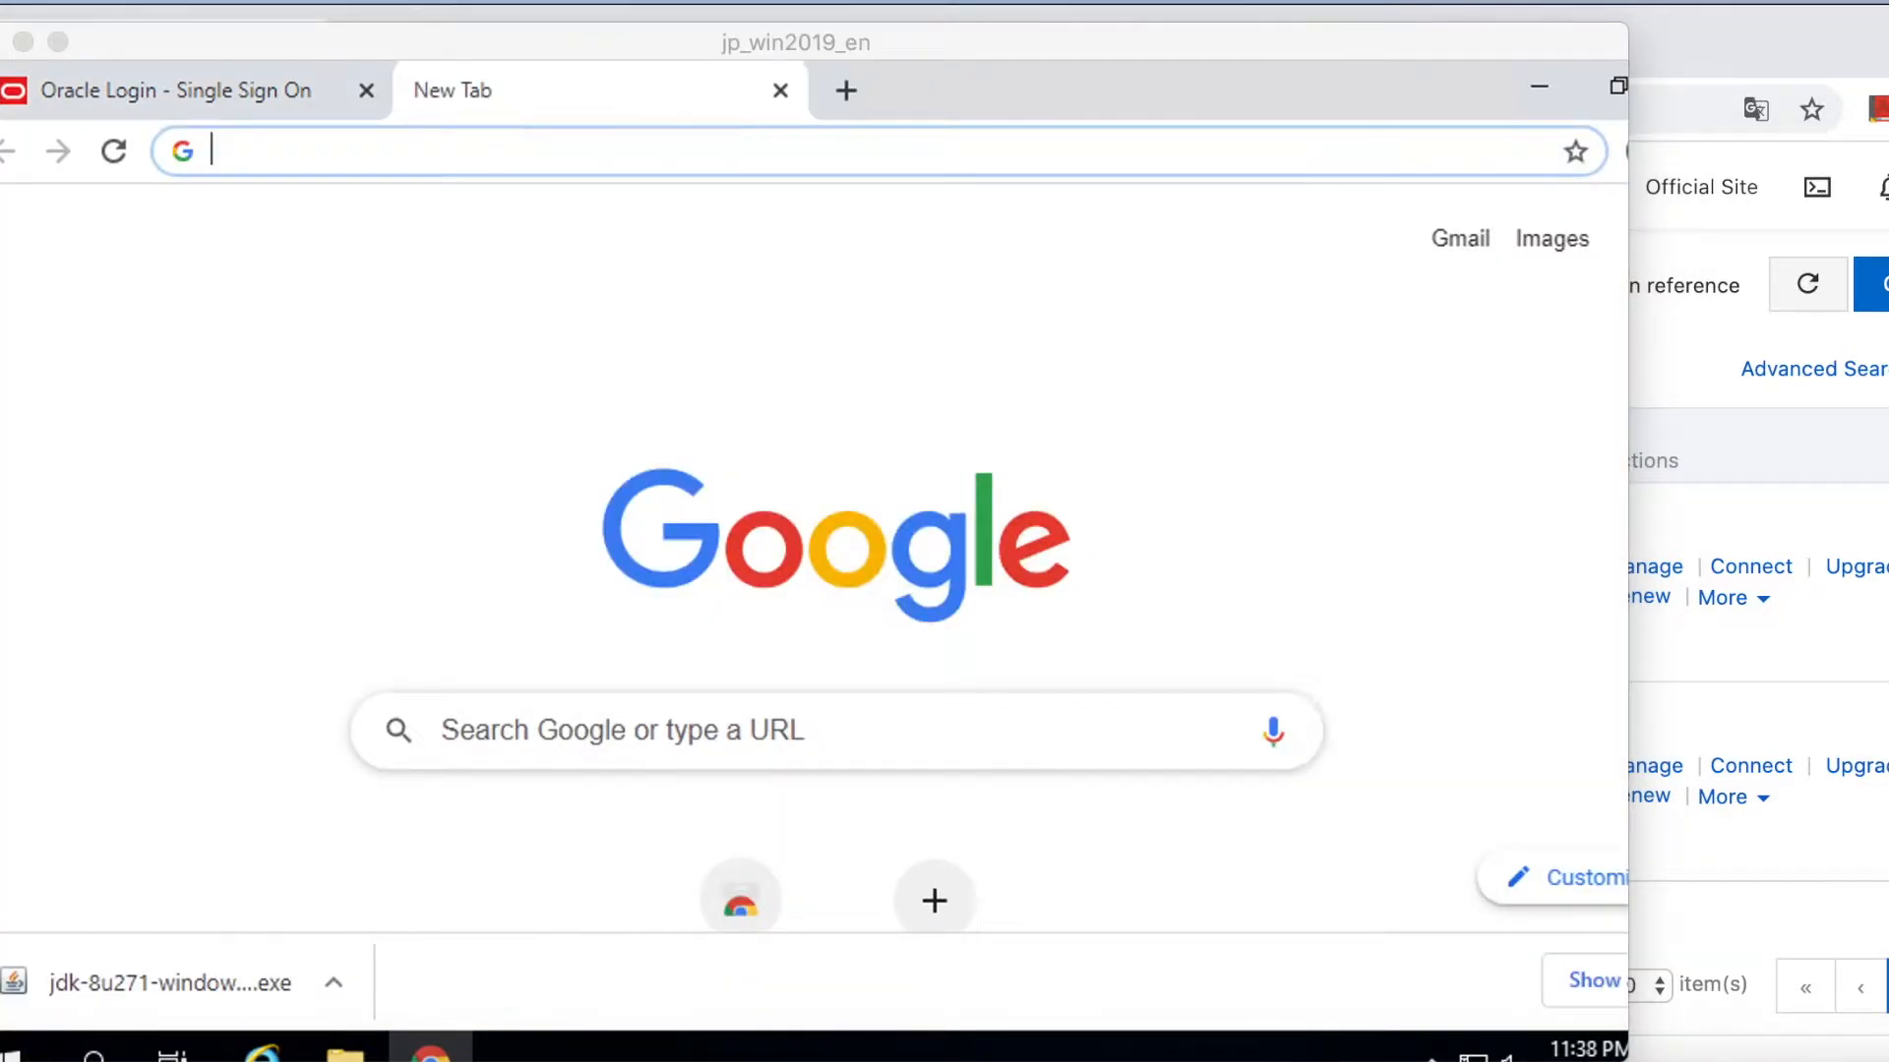
Search Google for 'JMeter download' and open the Download Apache JMeter page.
left_click(474, 146)
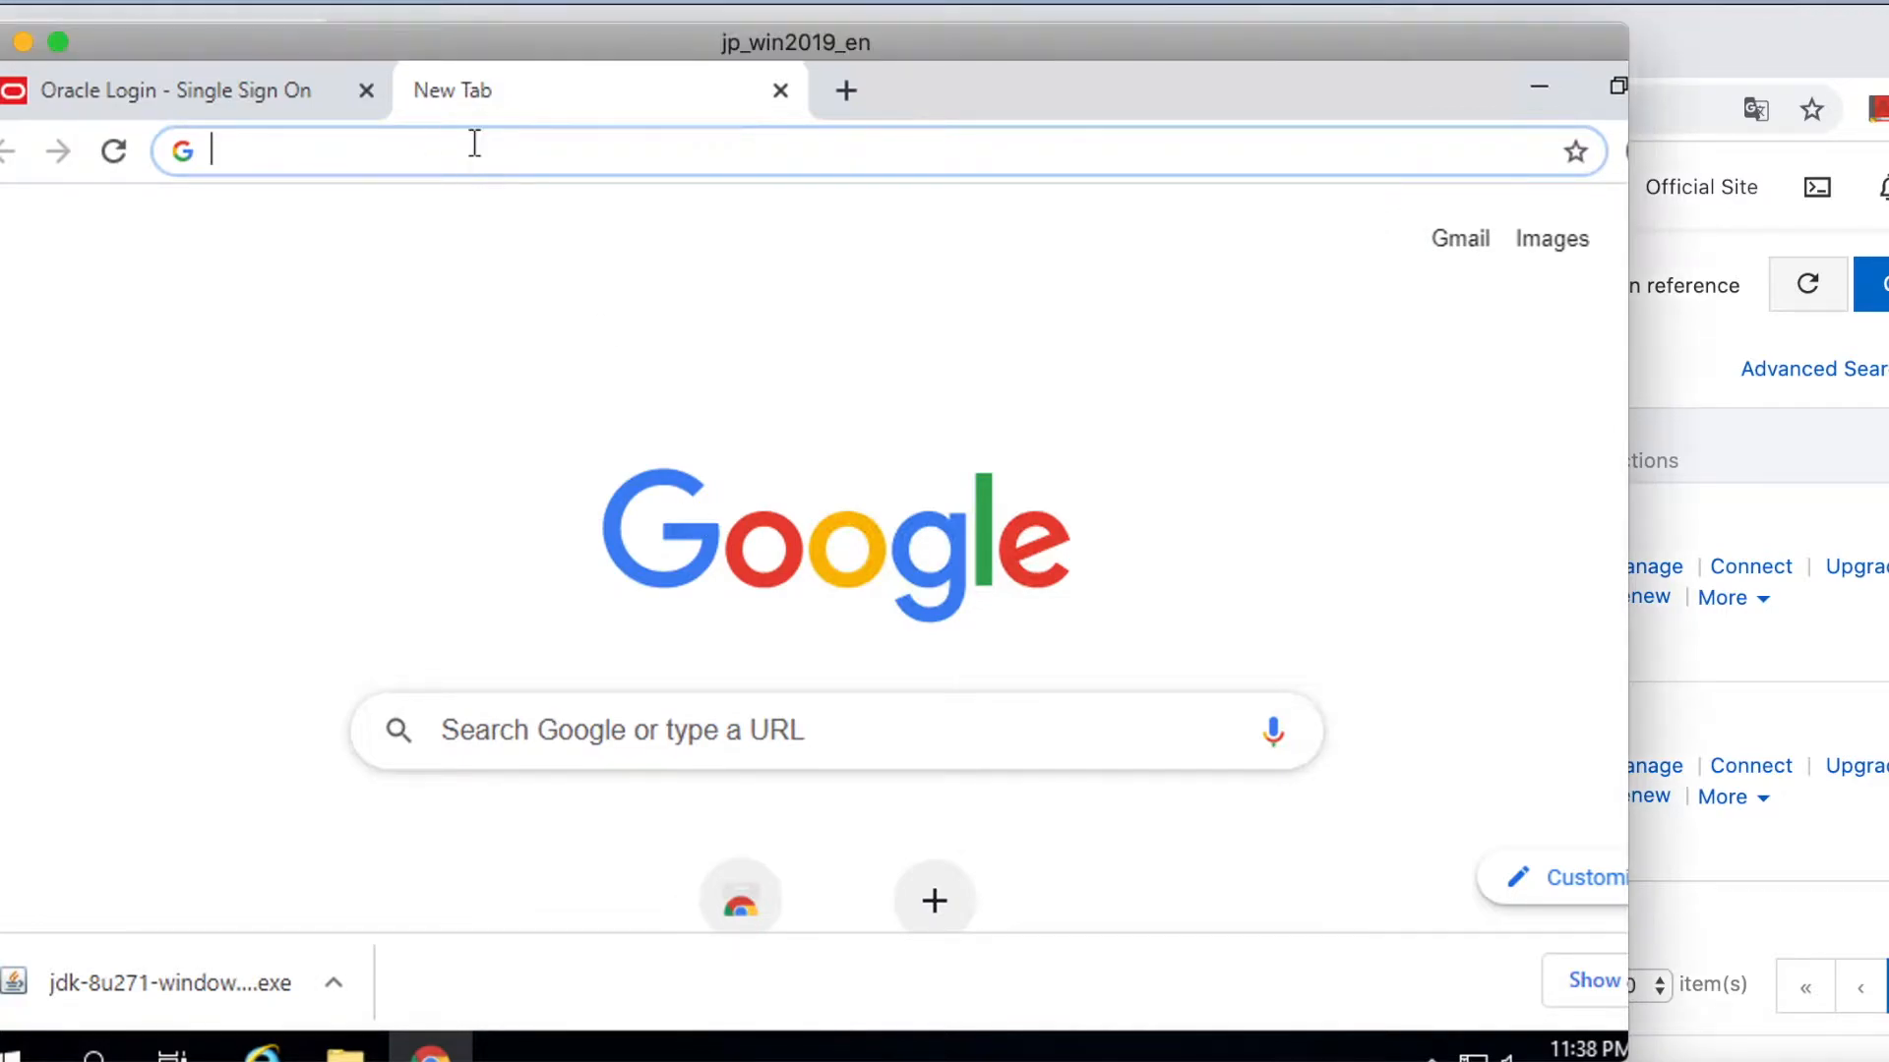
type("J")
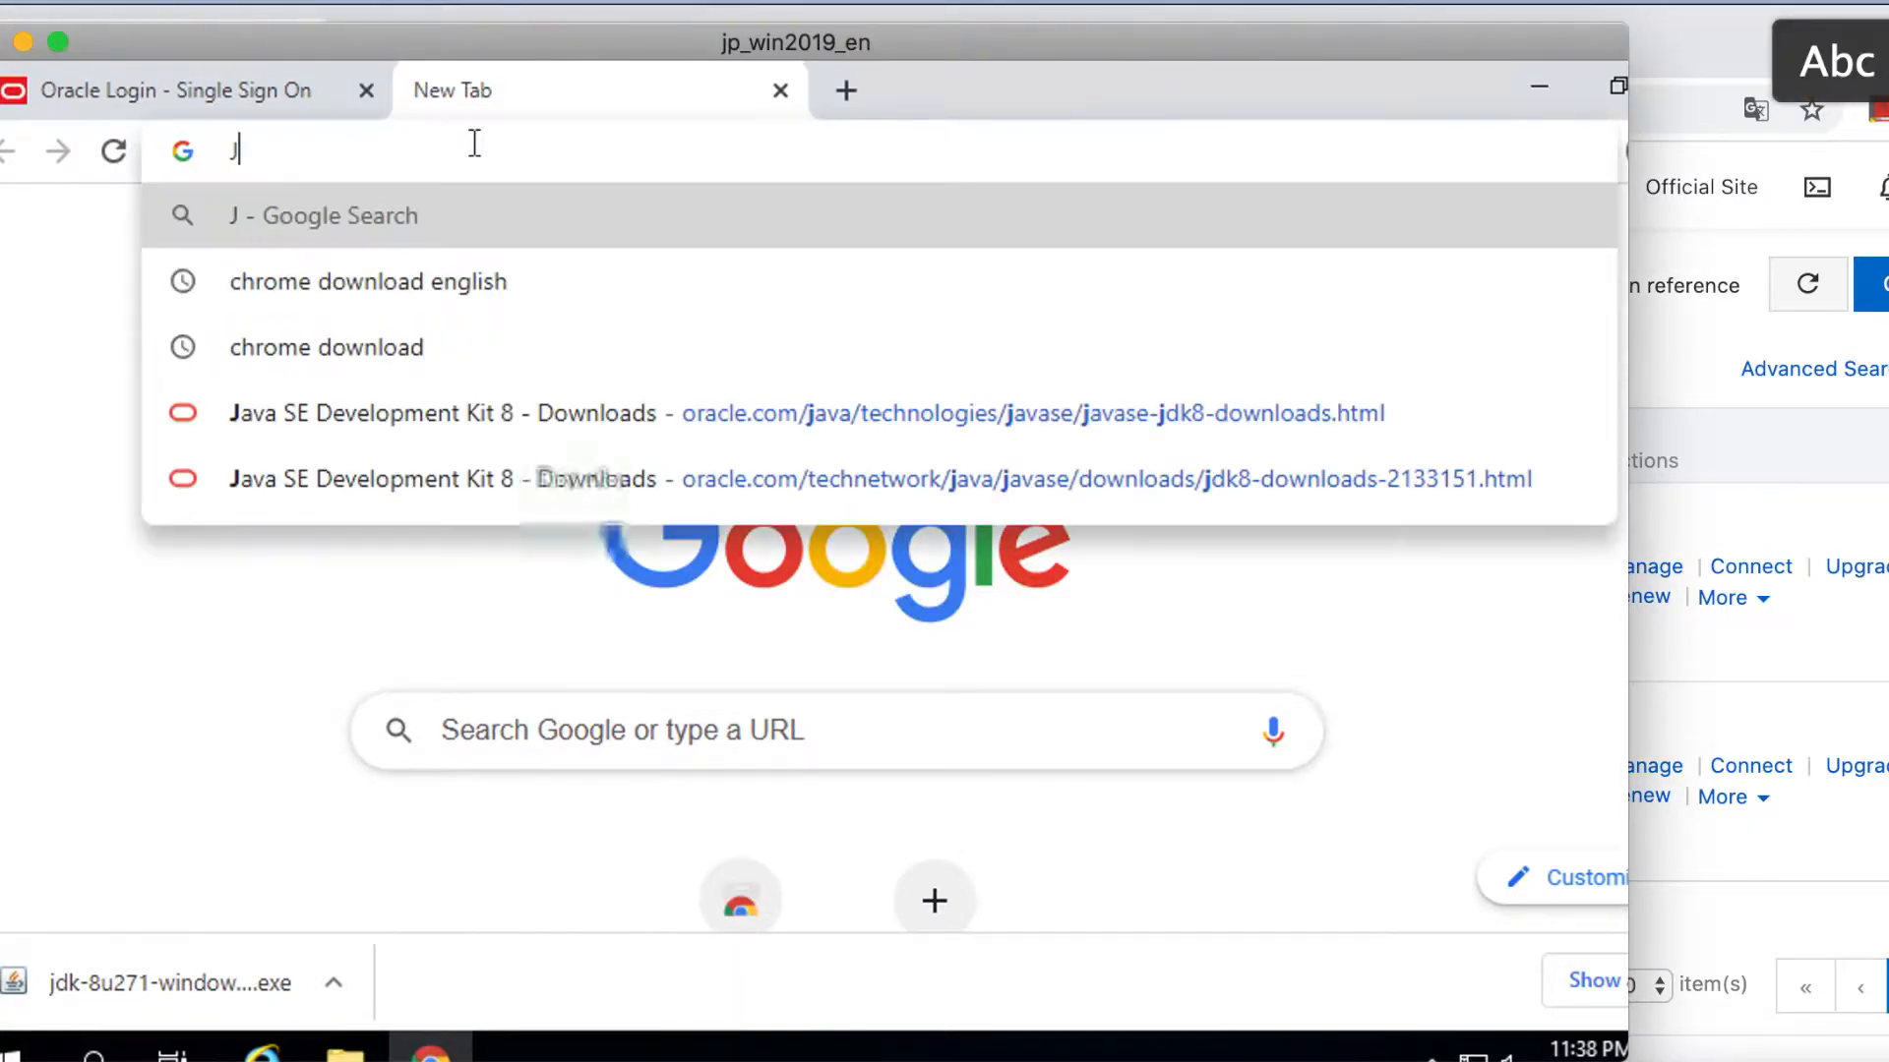
type("Meter")
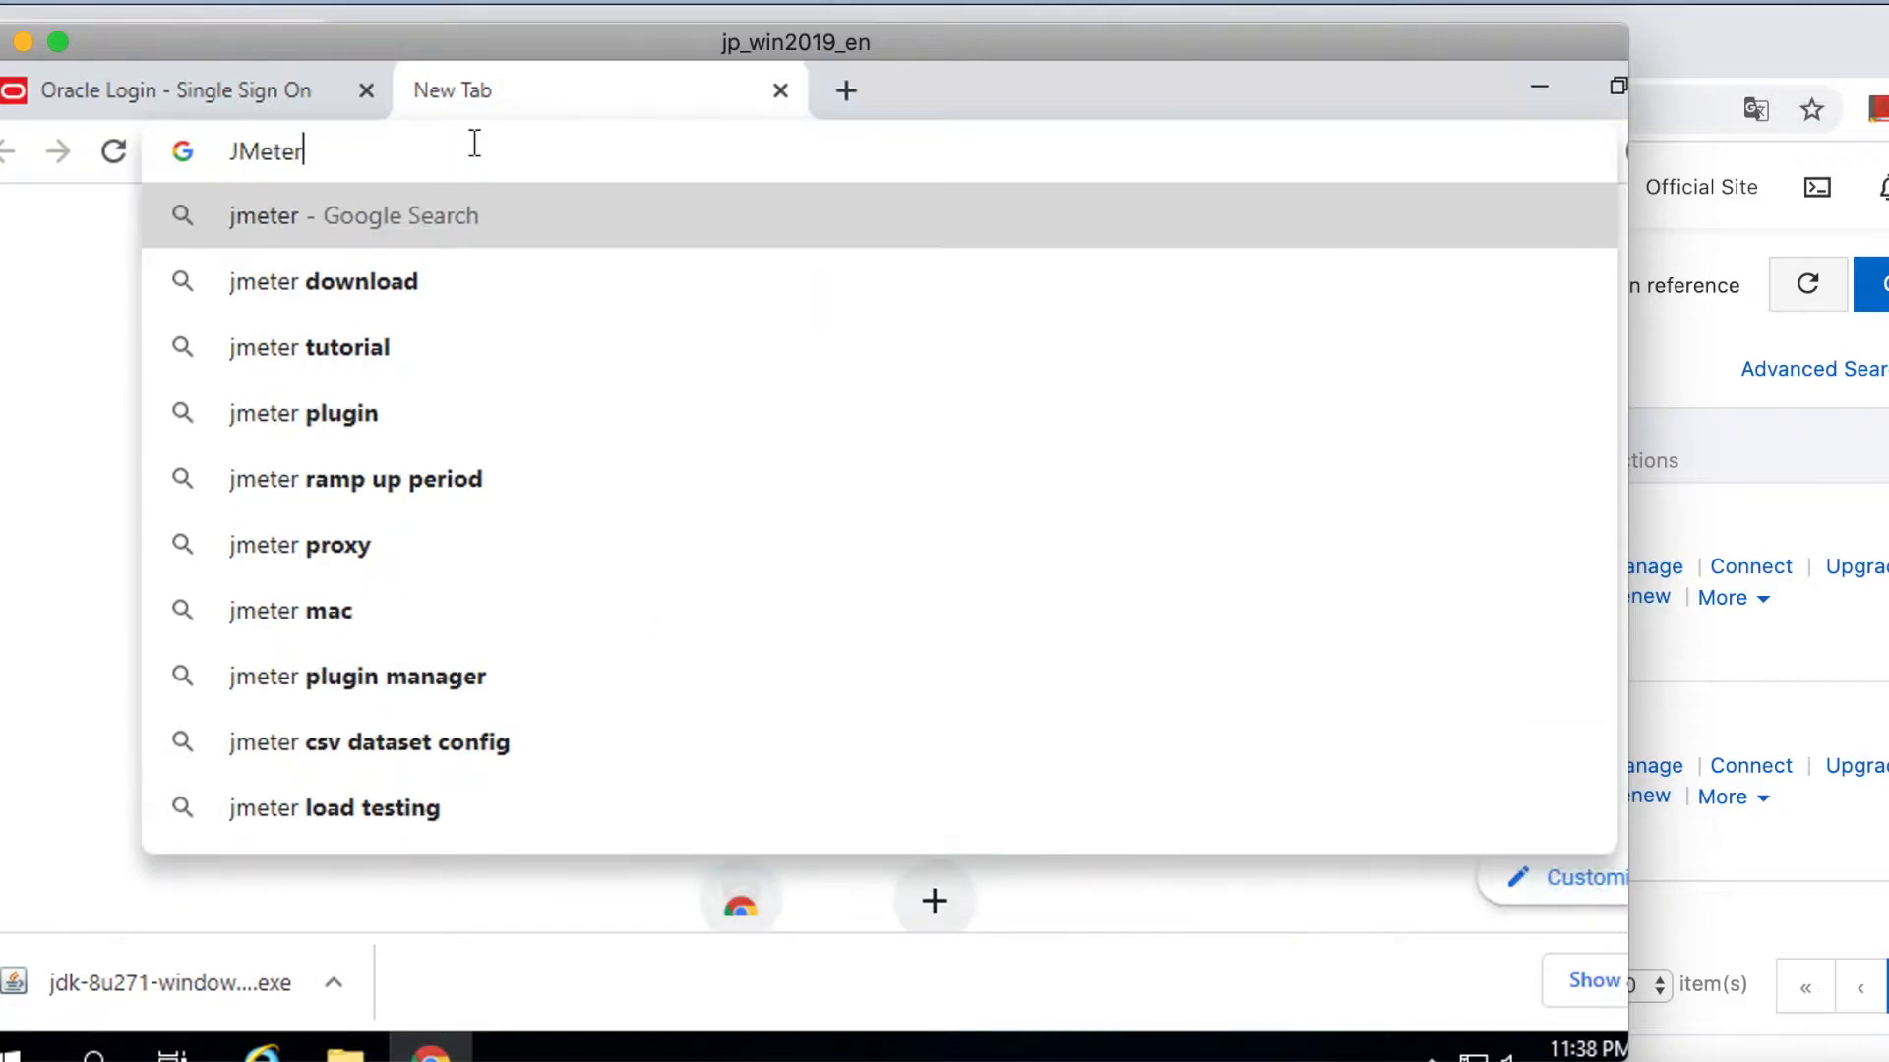
type("wnl")
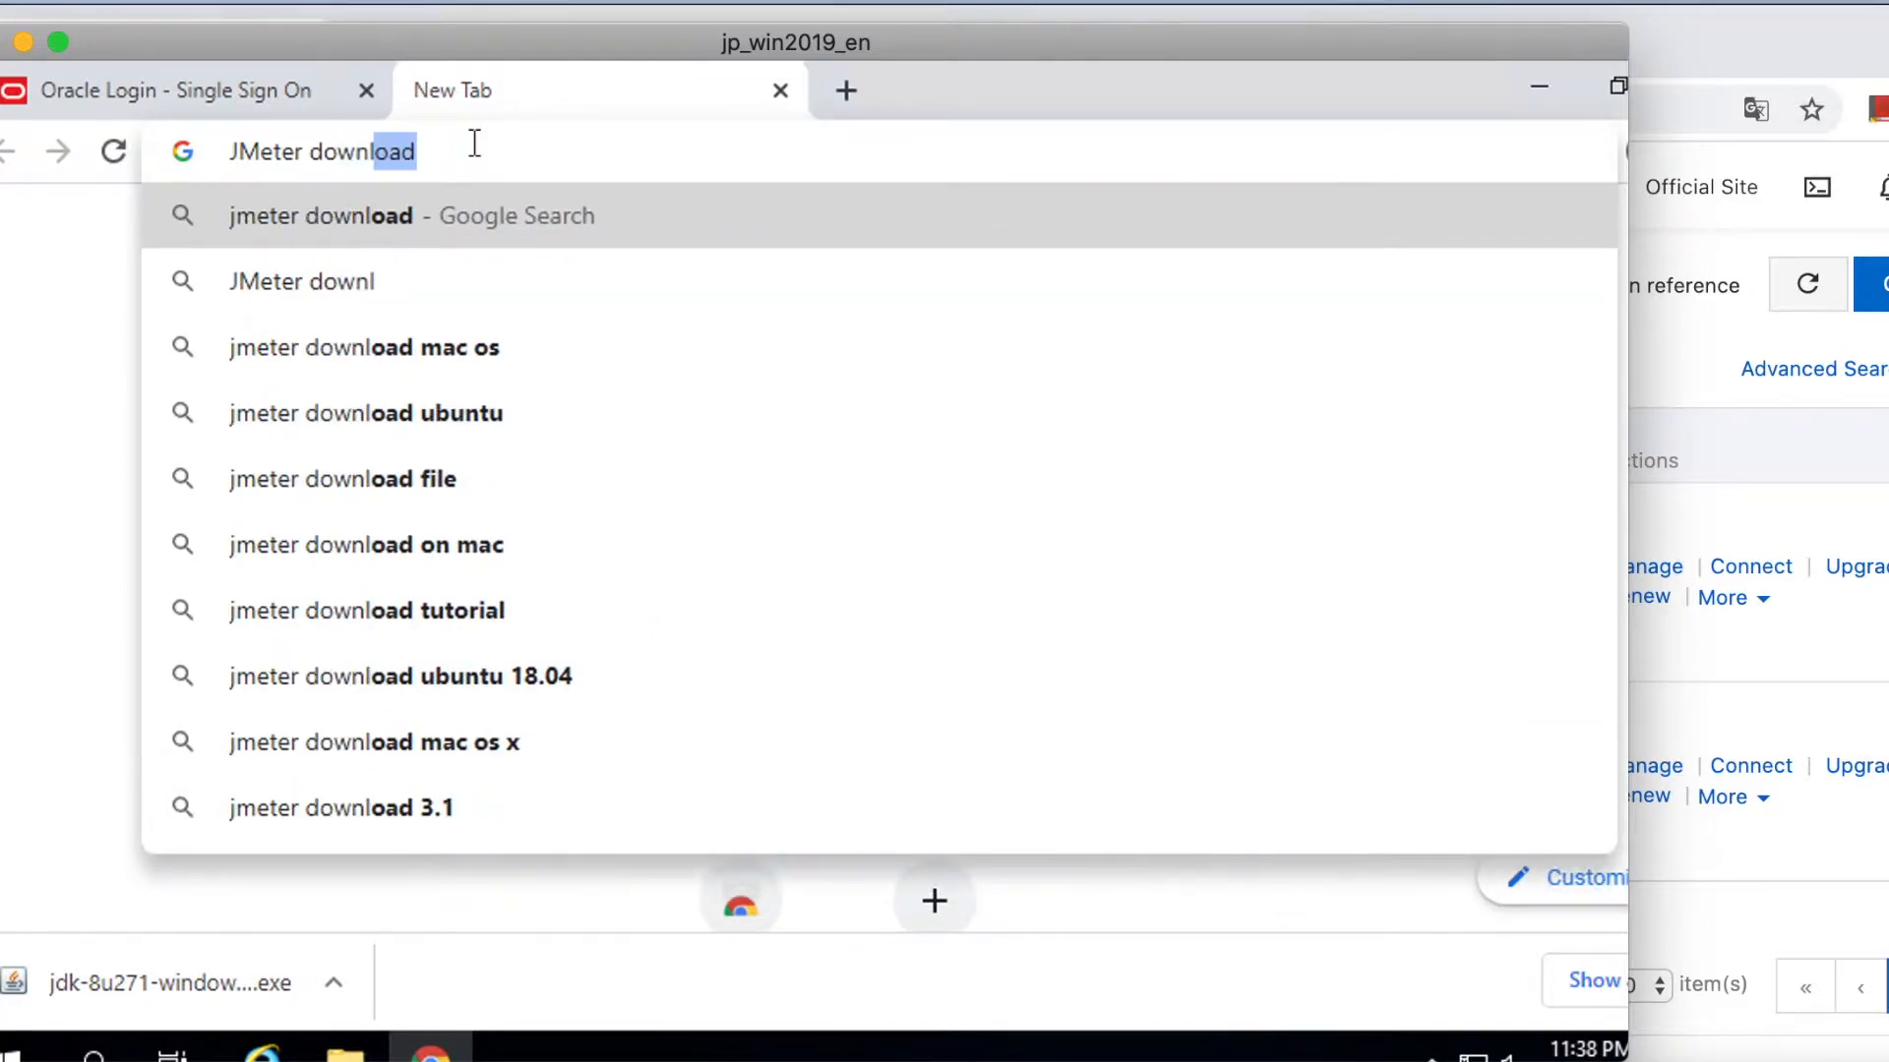
type("oad")
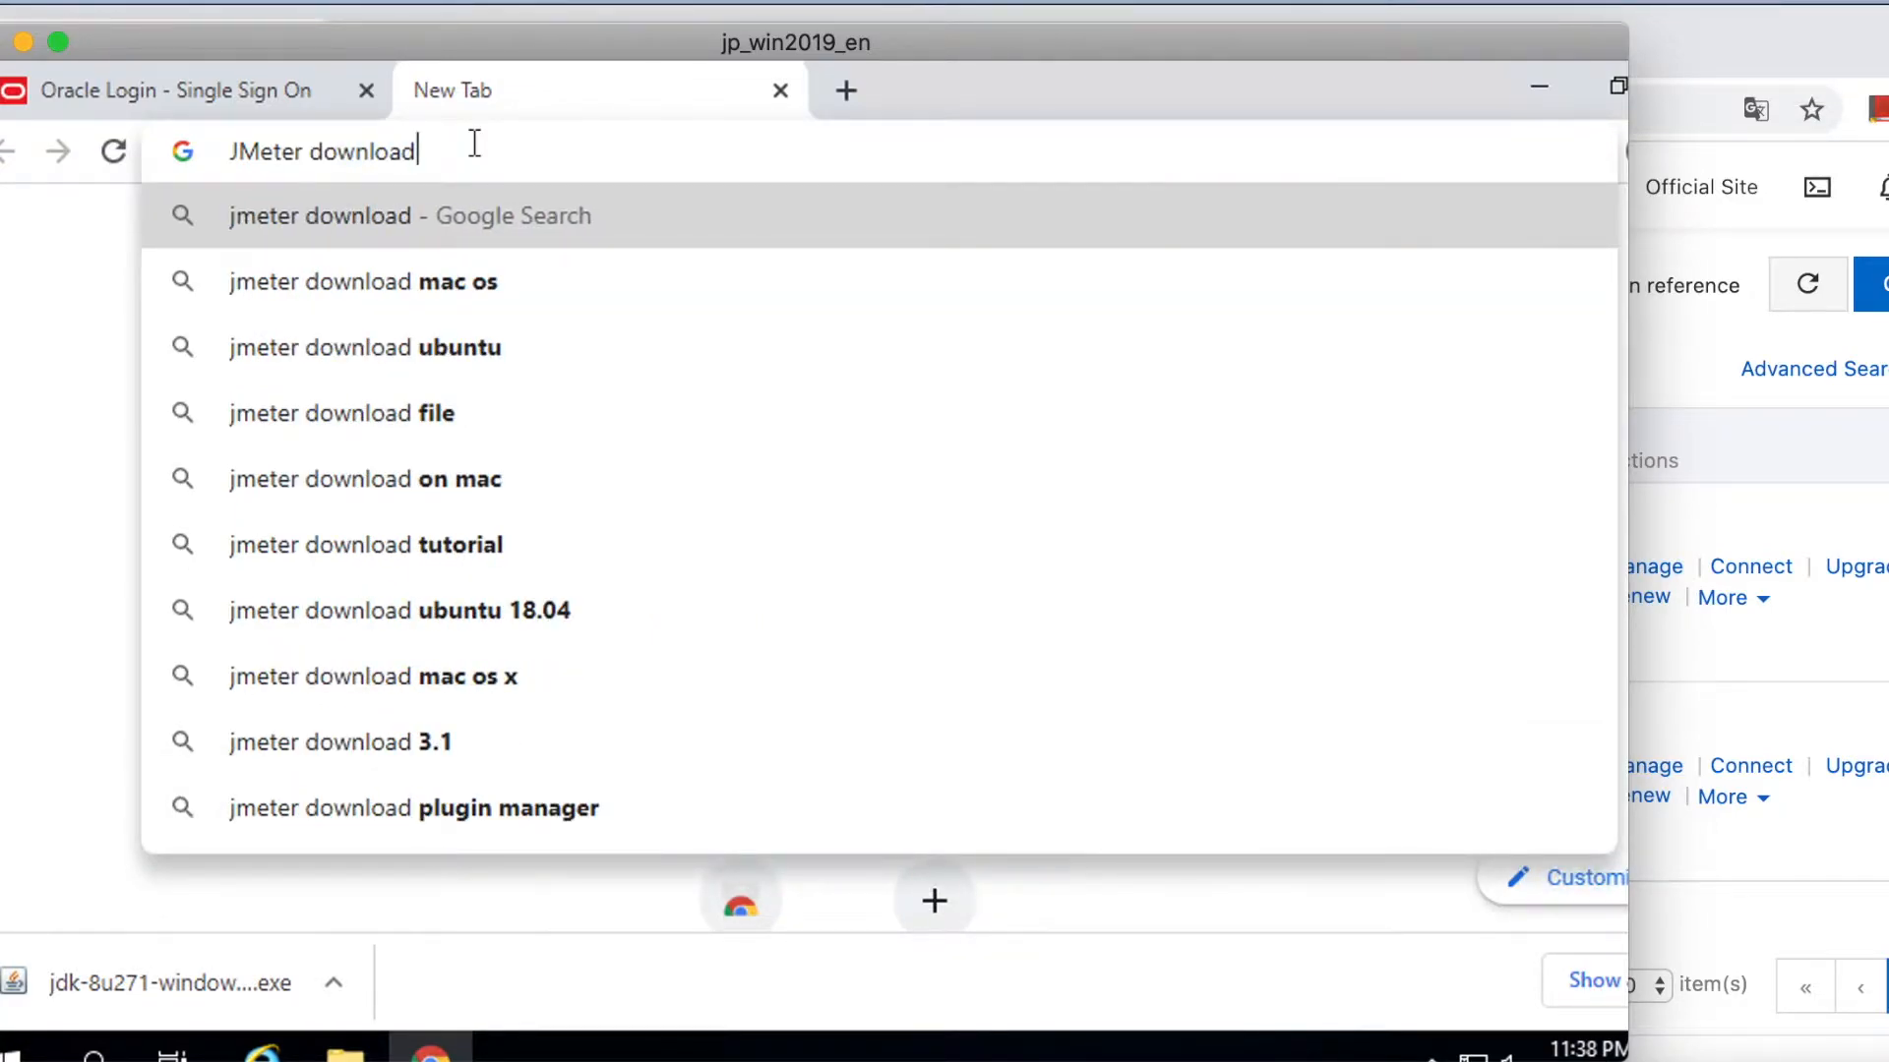
key("Return")
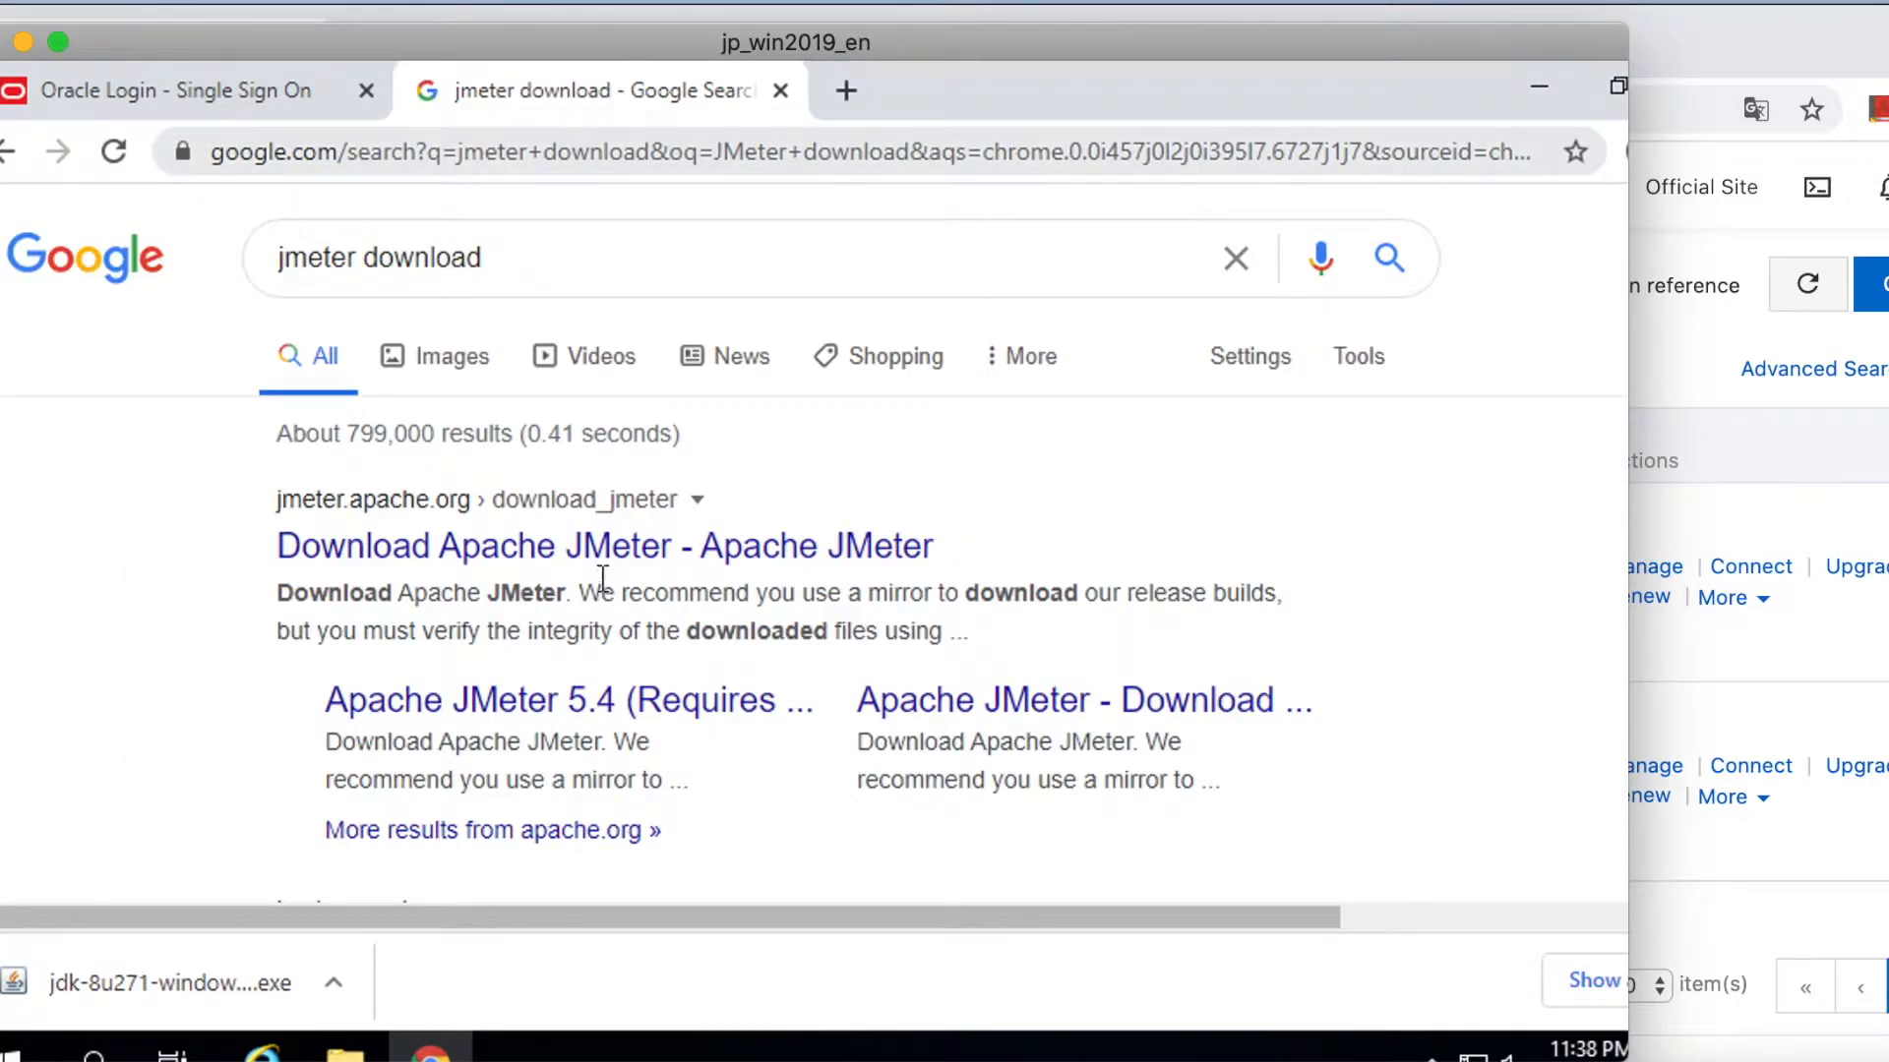
left_click(597, 556)
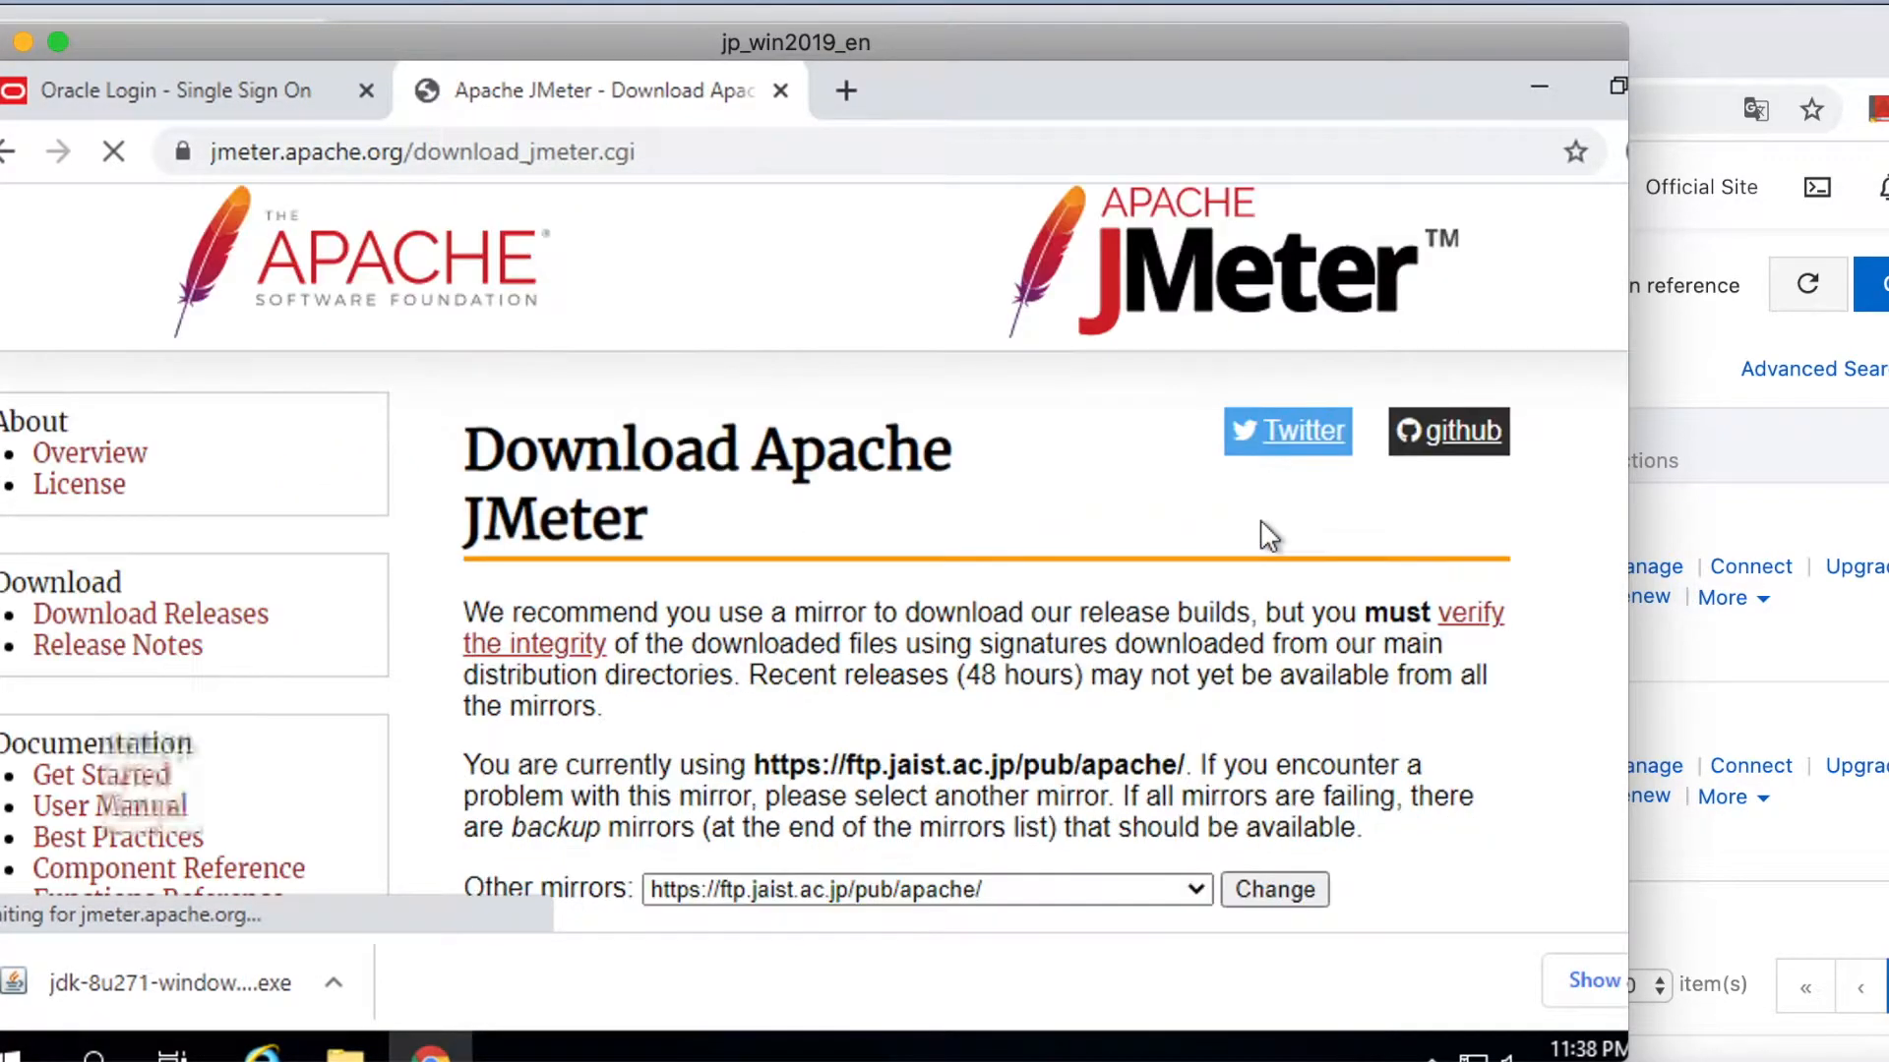
Download the apache-jmeter-5.4.zip binary from the Binaries section.
scroll(1279, 659, "down", 3)
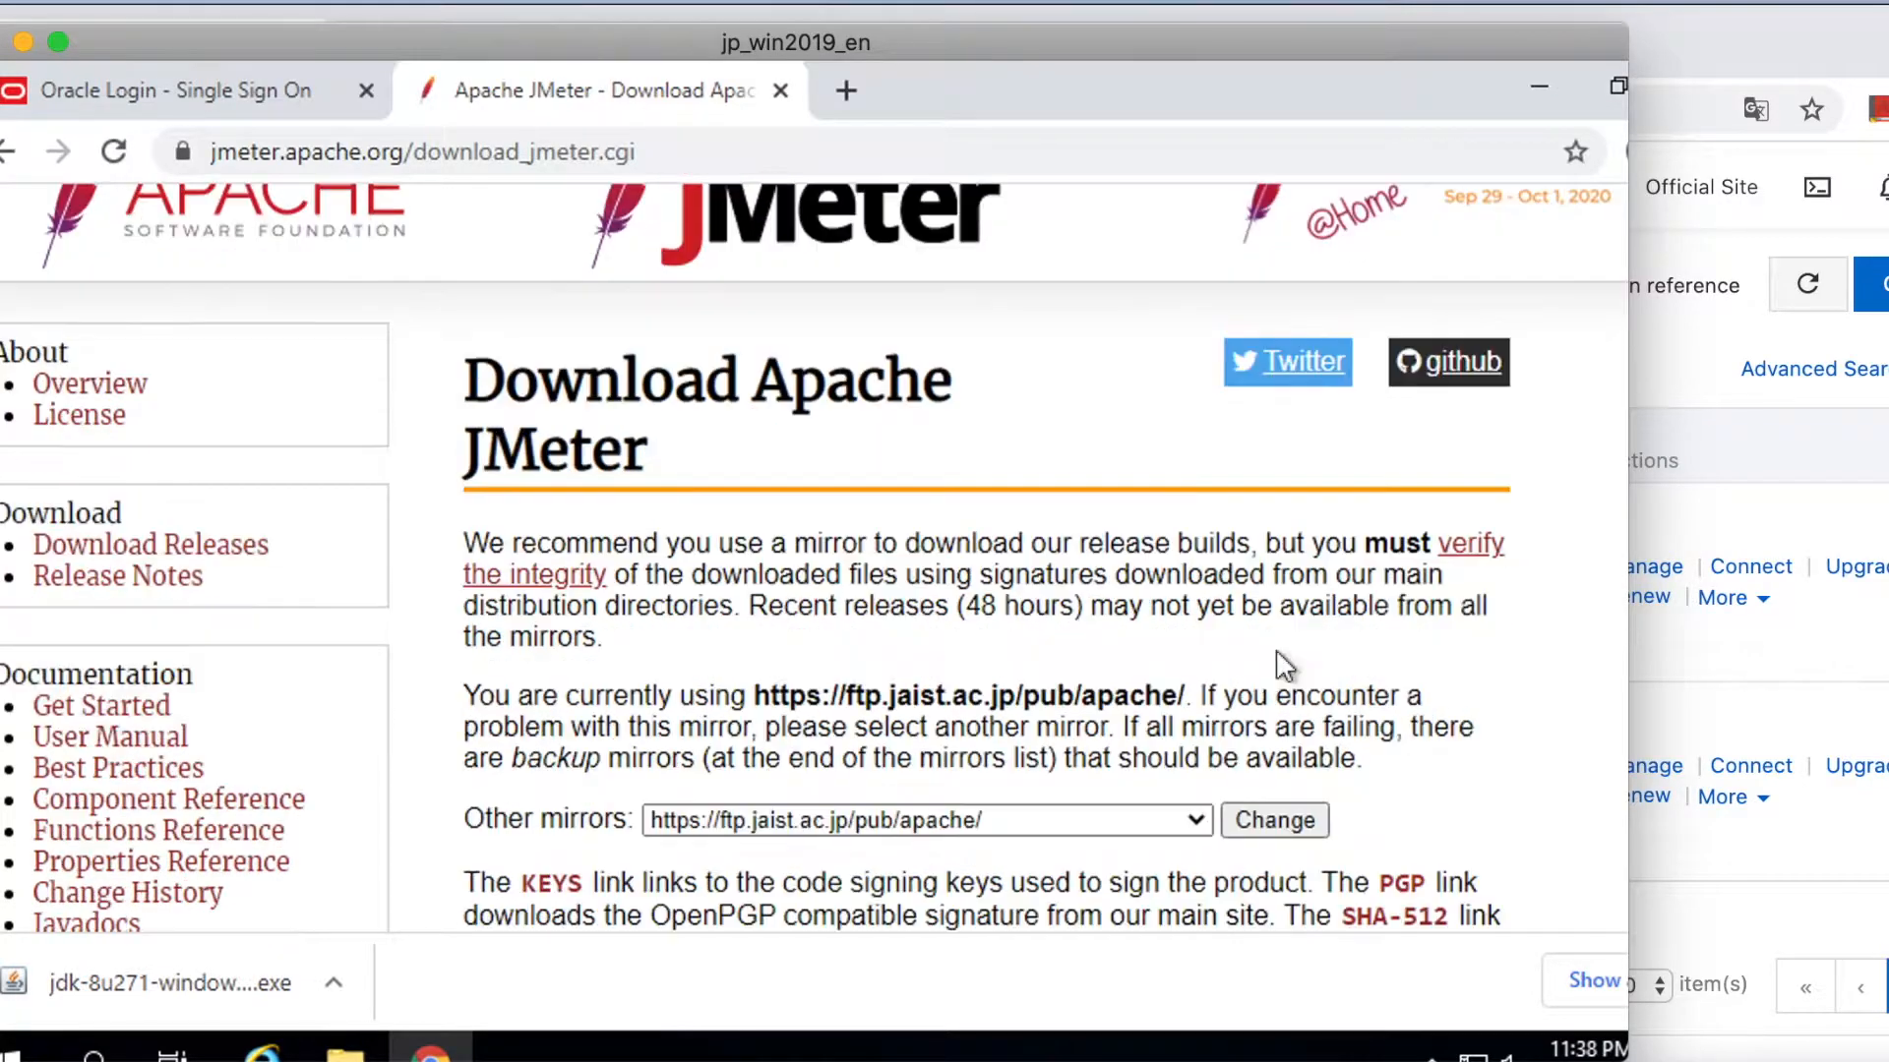
scroll(1279, 659, "down", 1)
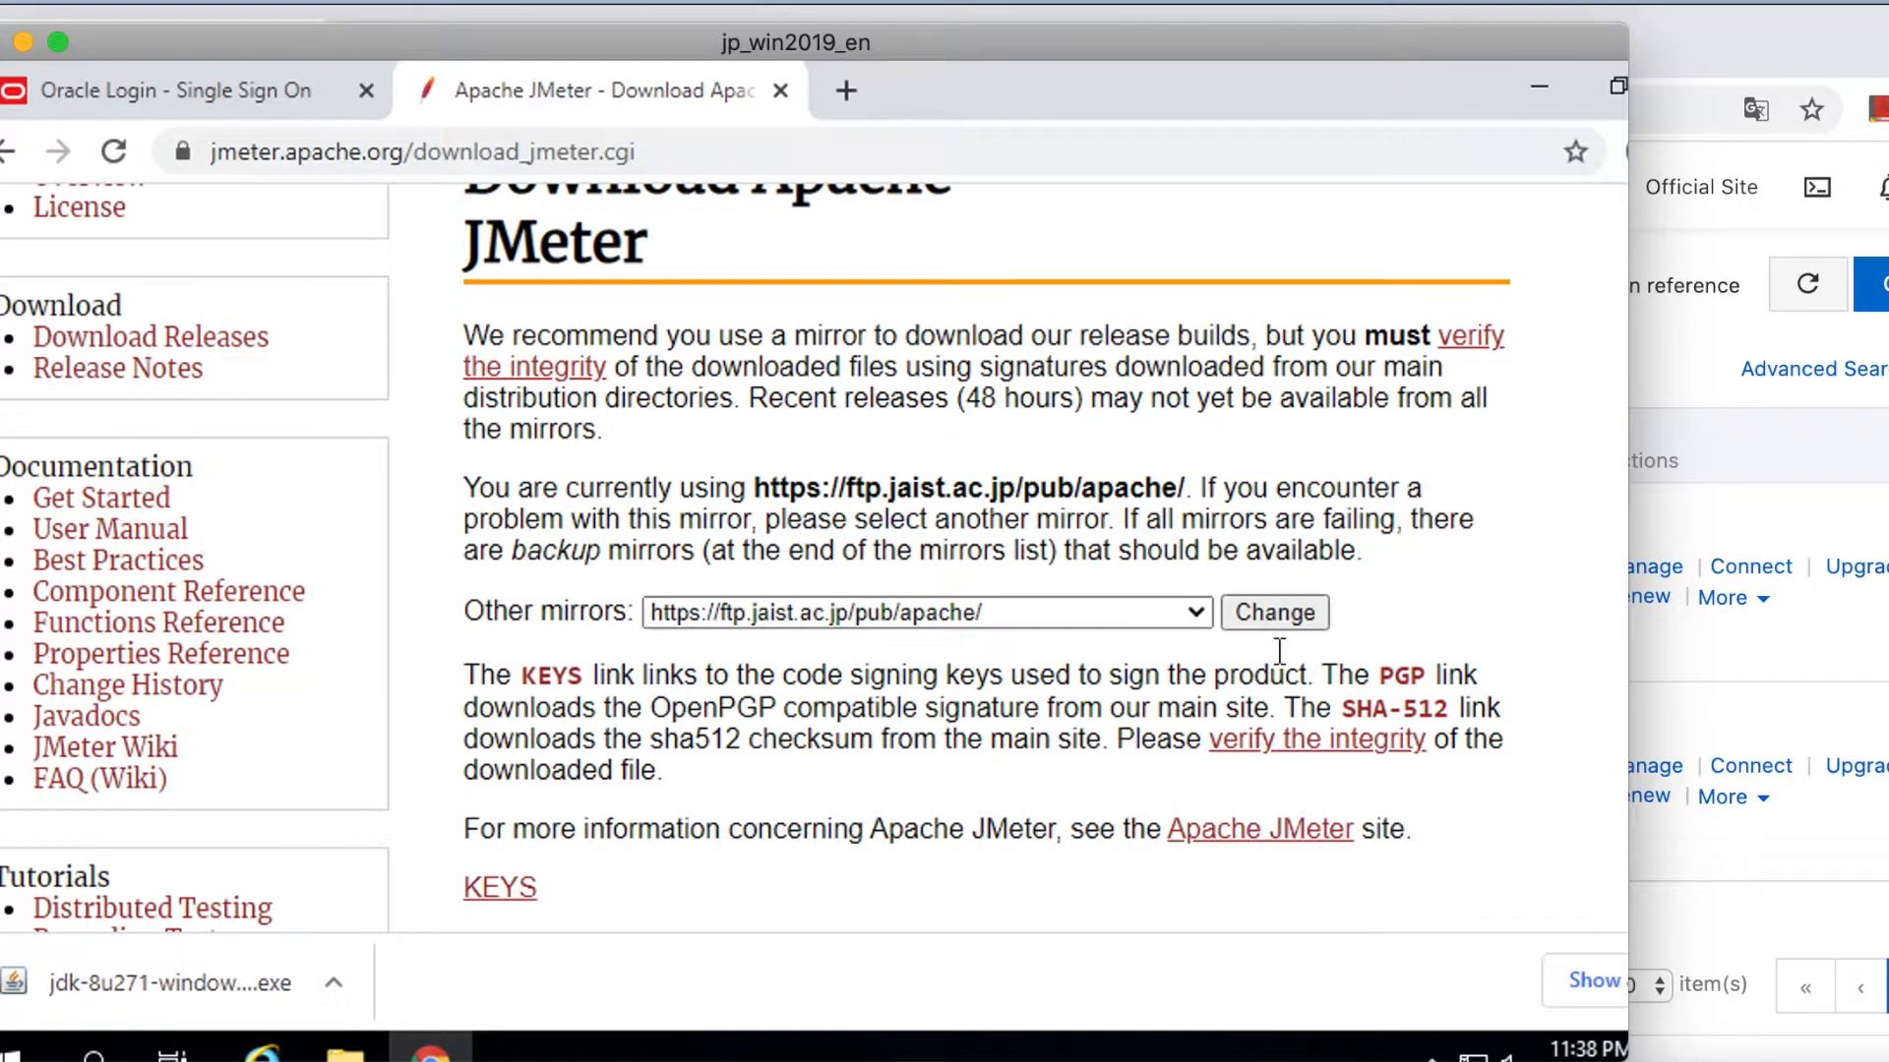
scroll(1279, 652, "down", 5)
scroll(1279, 659, "down", 5)
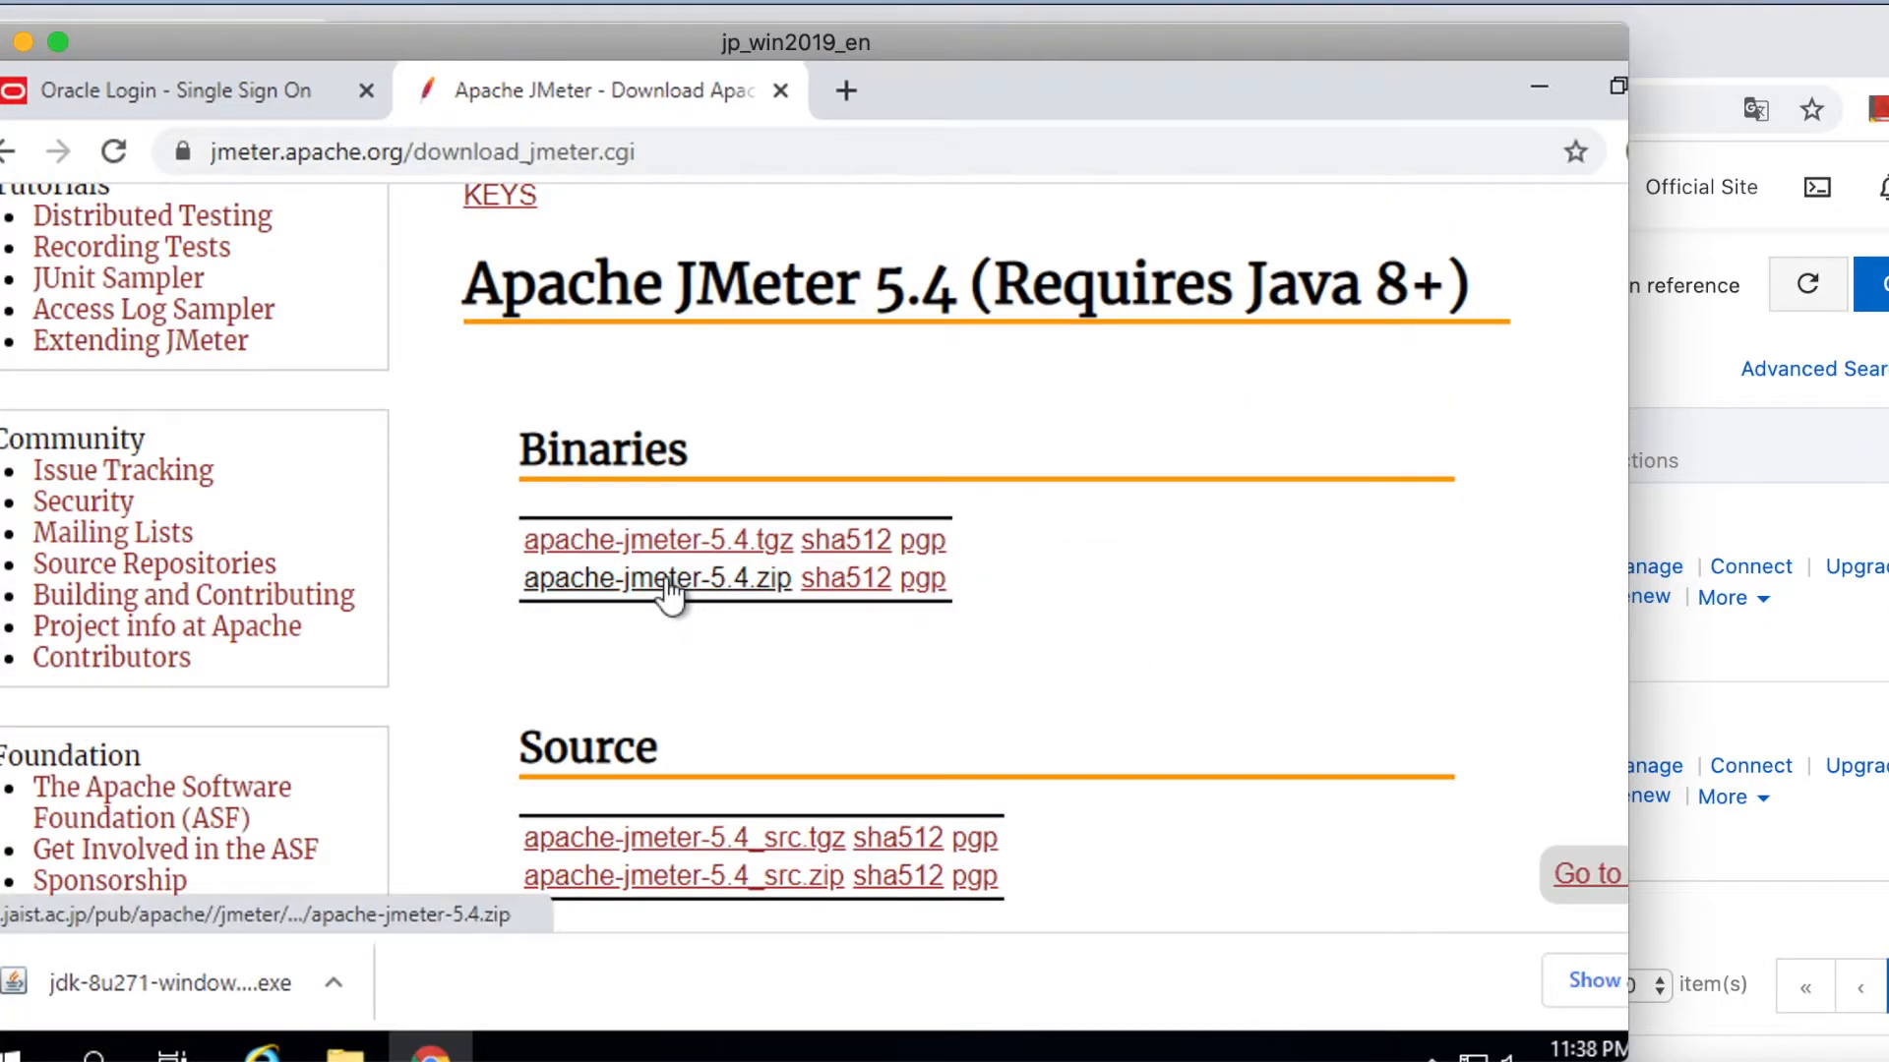
left_click(669, 580)
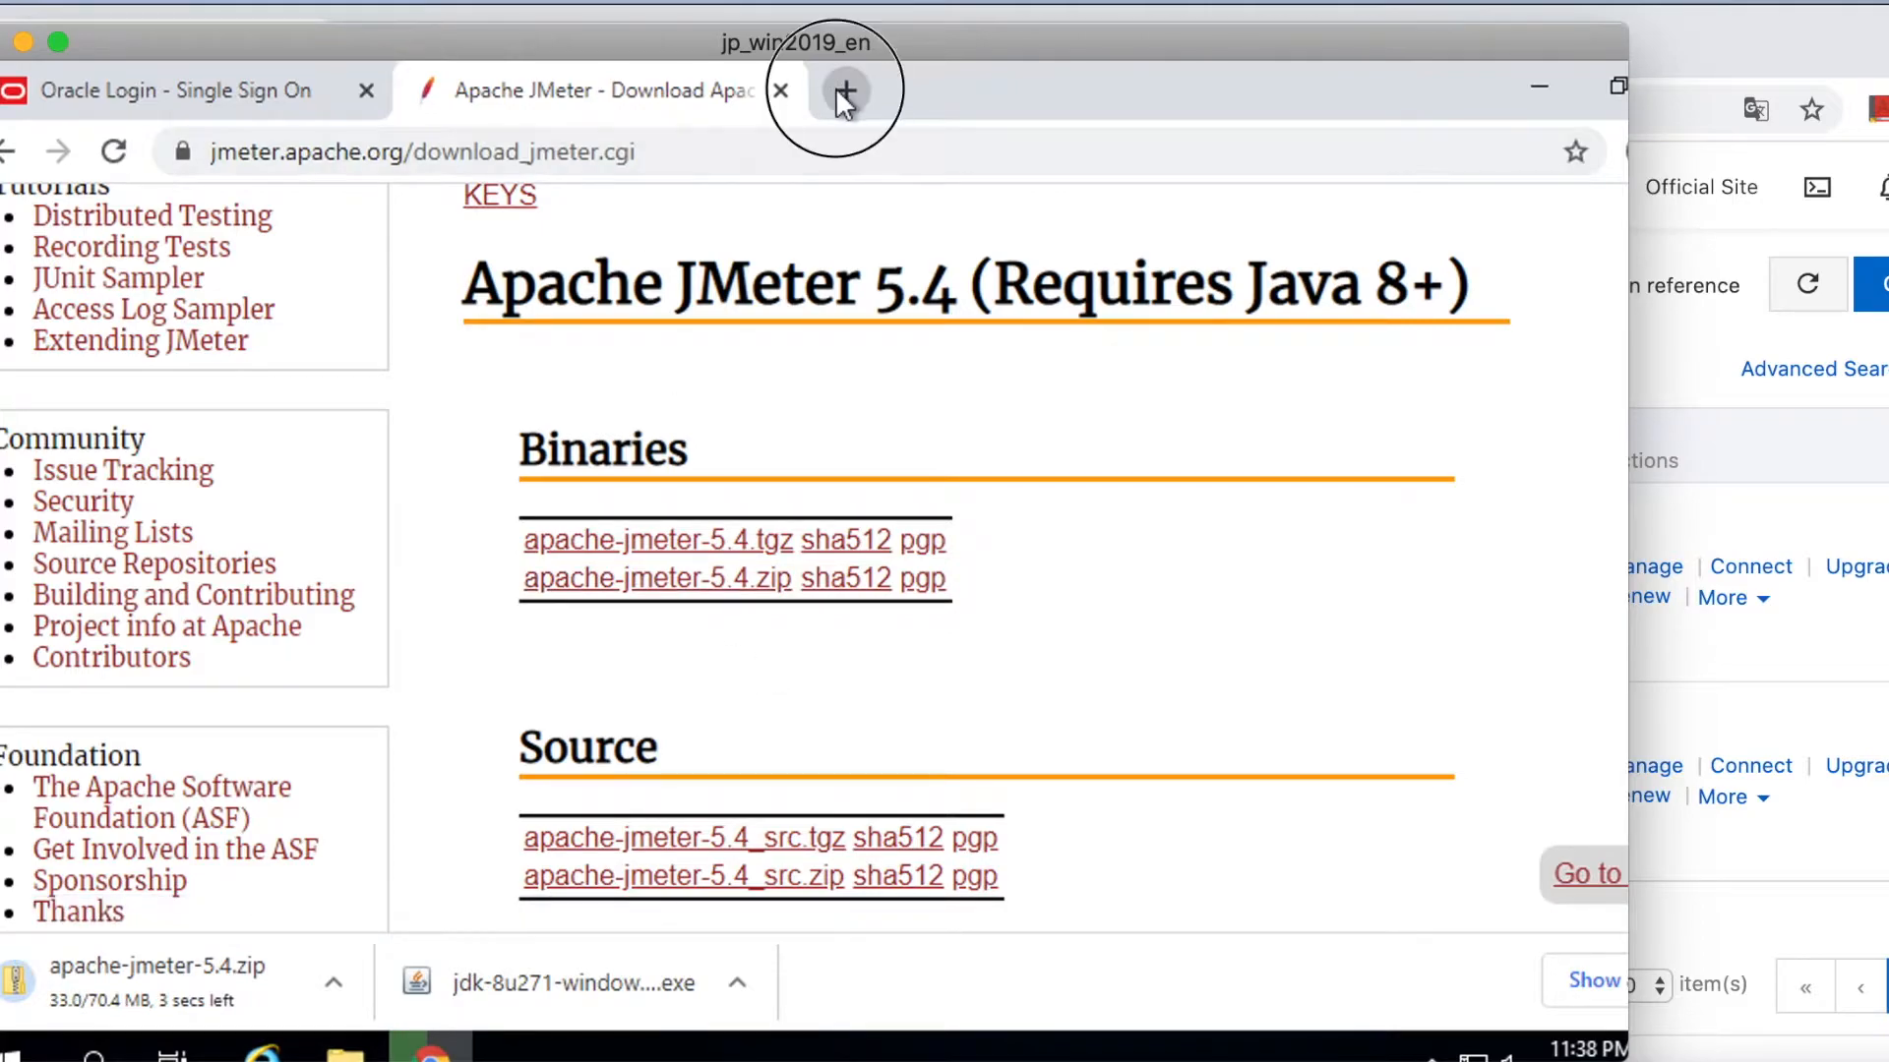
left_click(844, 90)
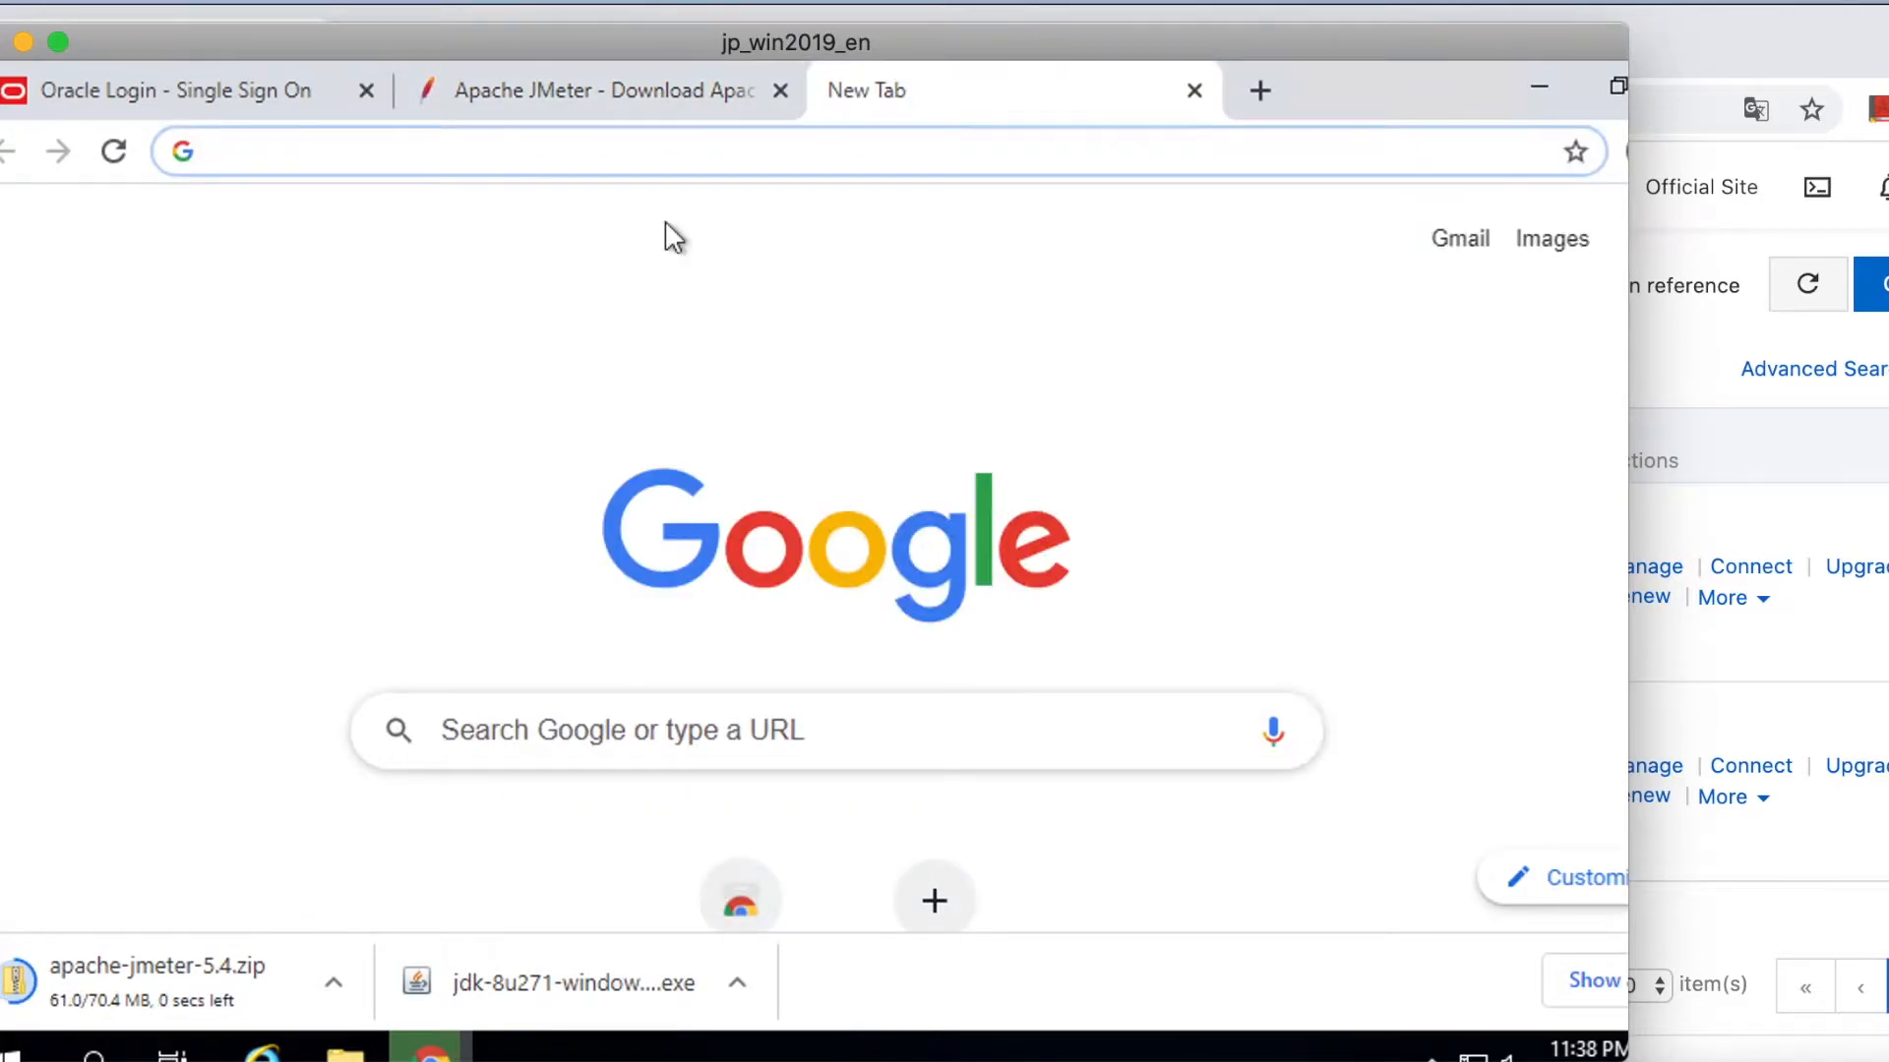
Search for 'Mysql jdbc jar download' and open the MySQL Connector/J download page.
left_click(629, 152)
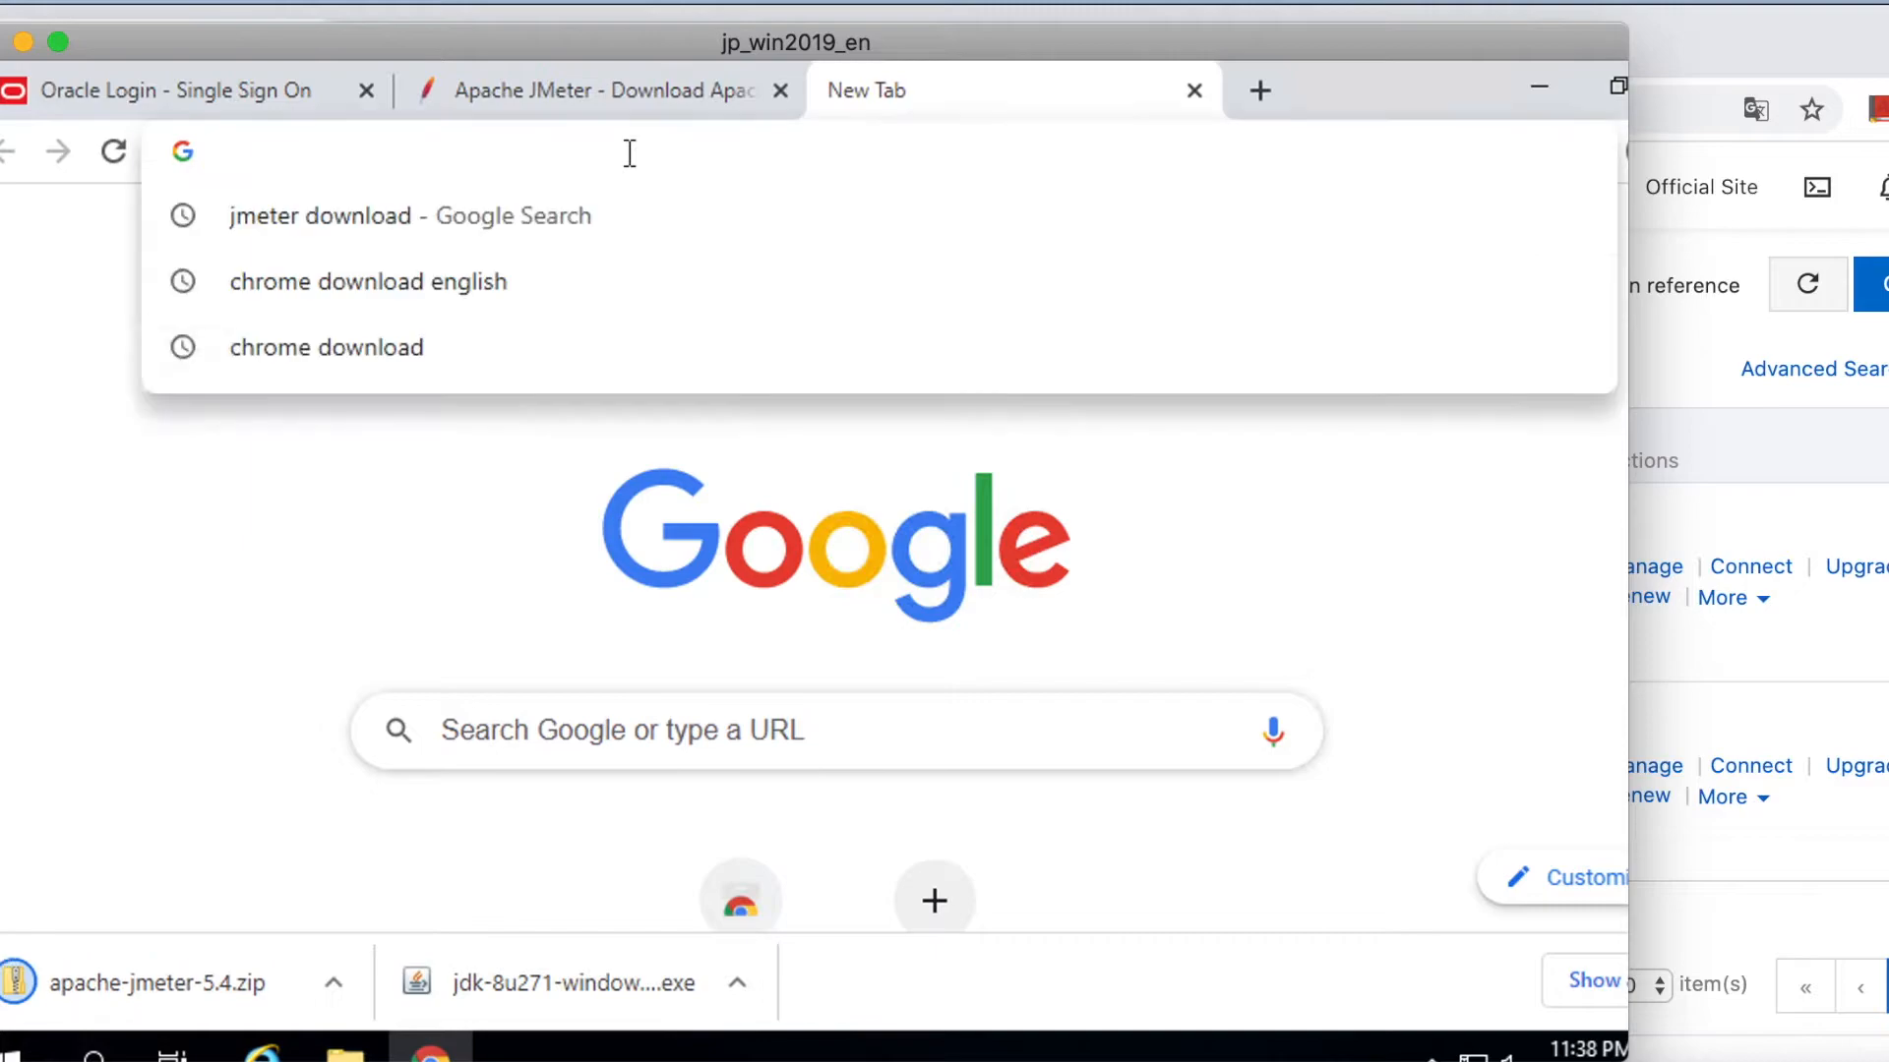
key("shift")
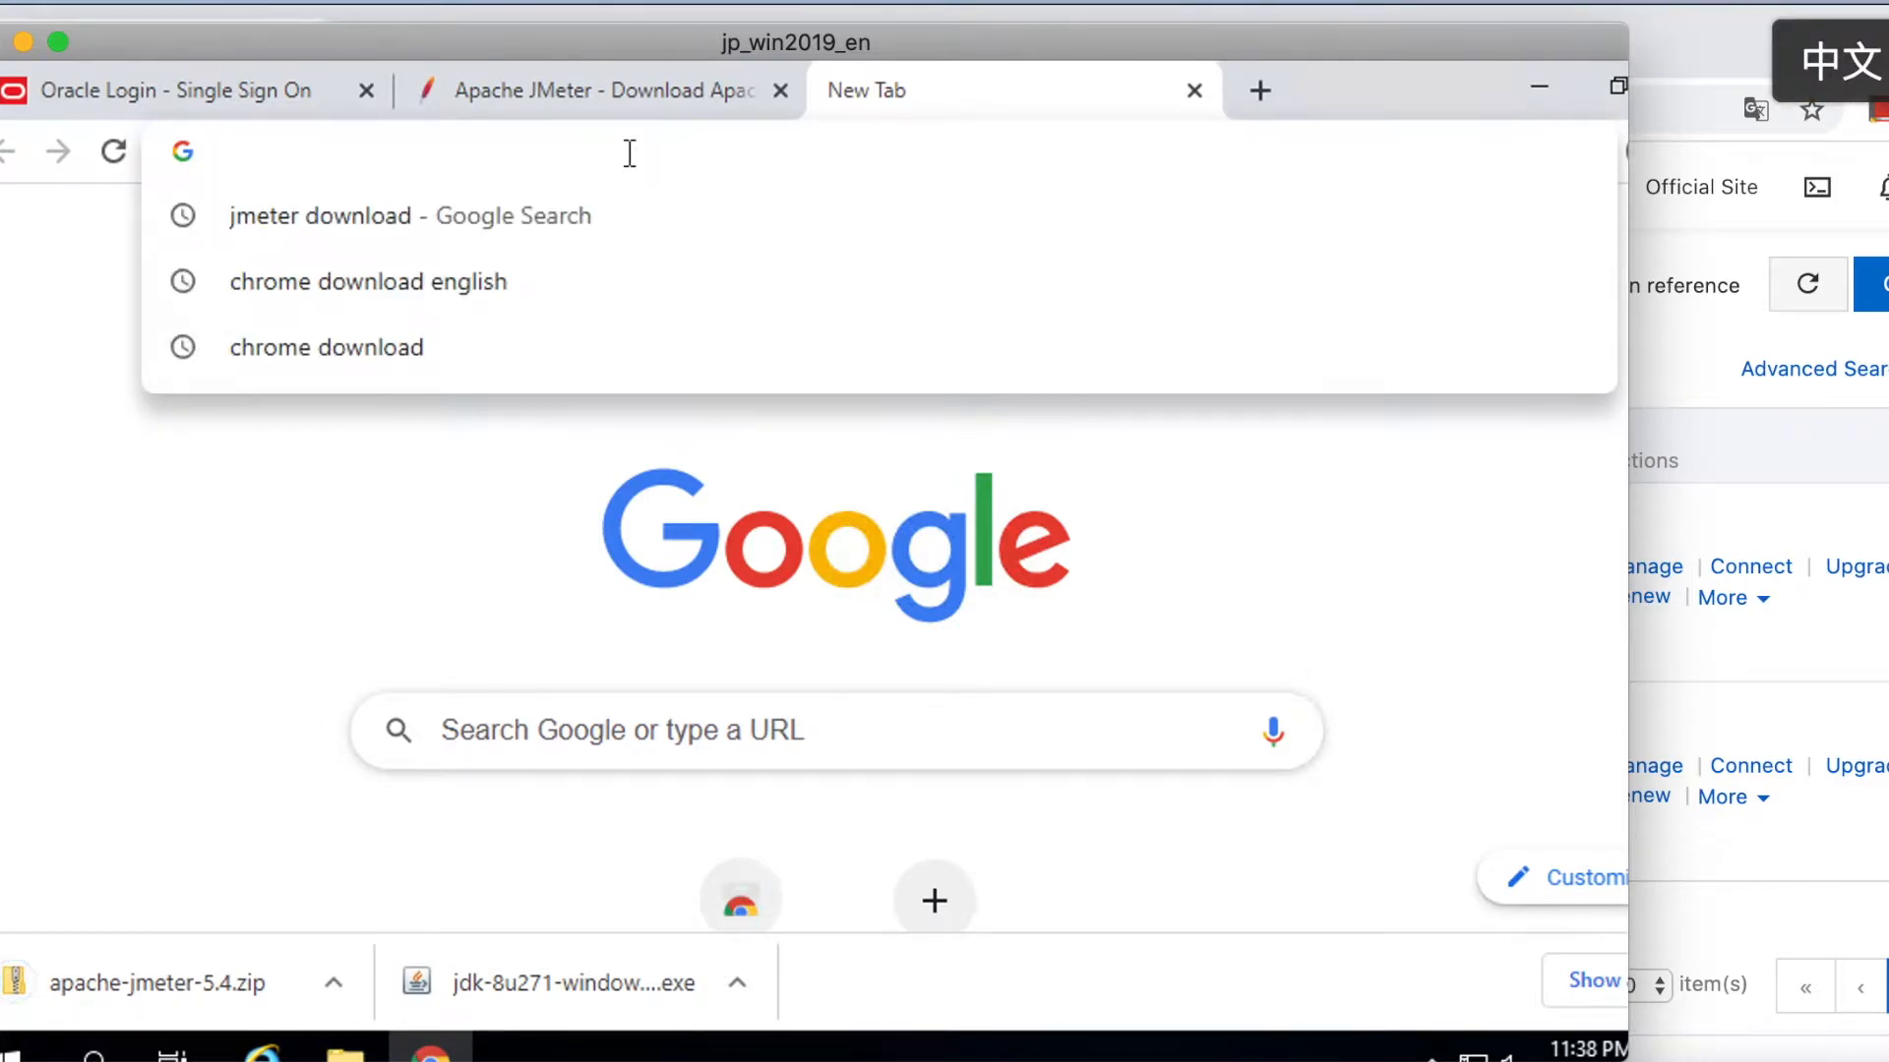
type("Mysql jd")
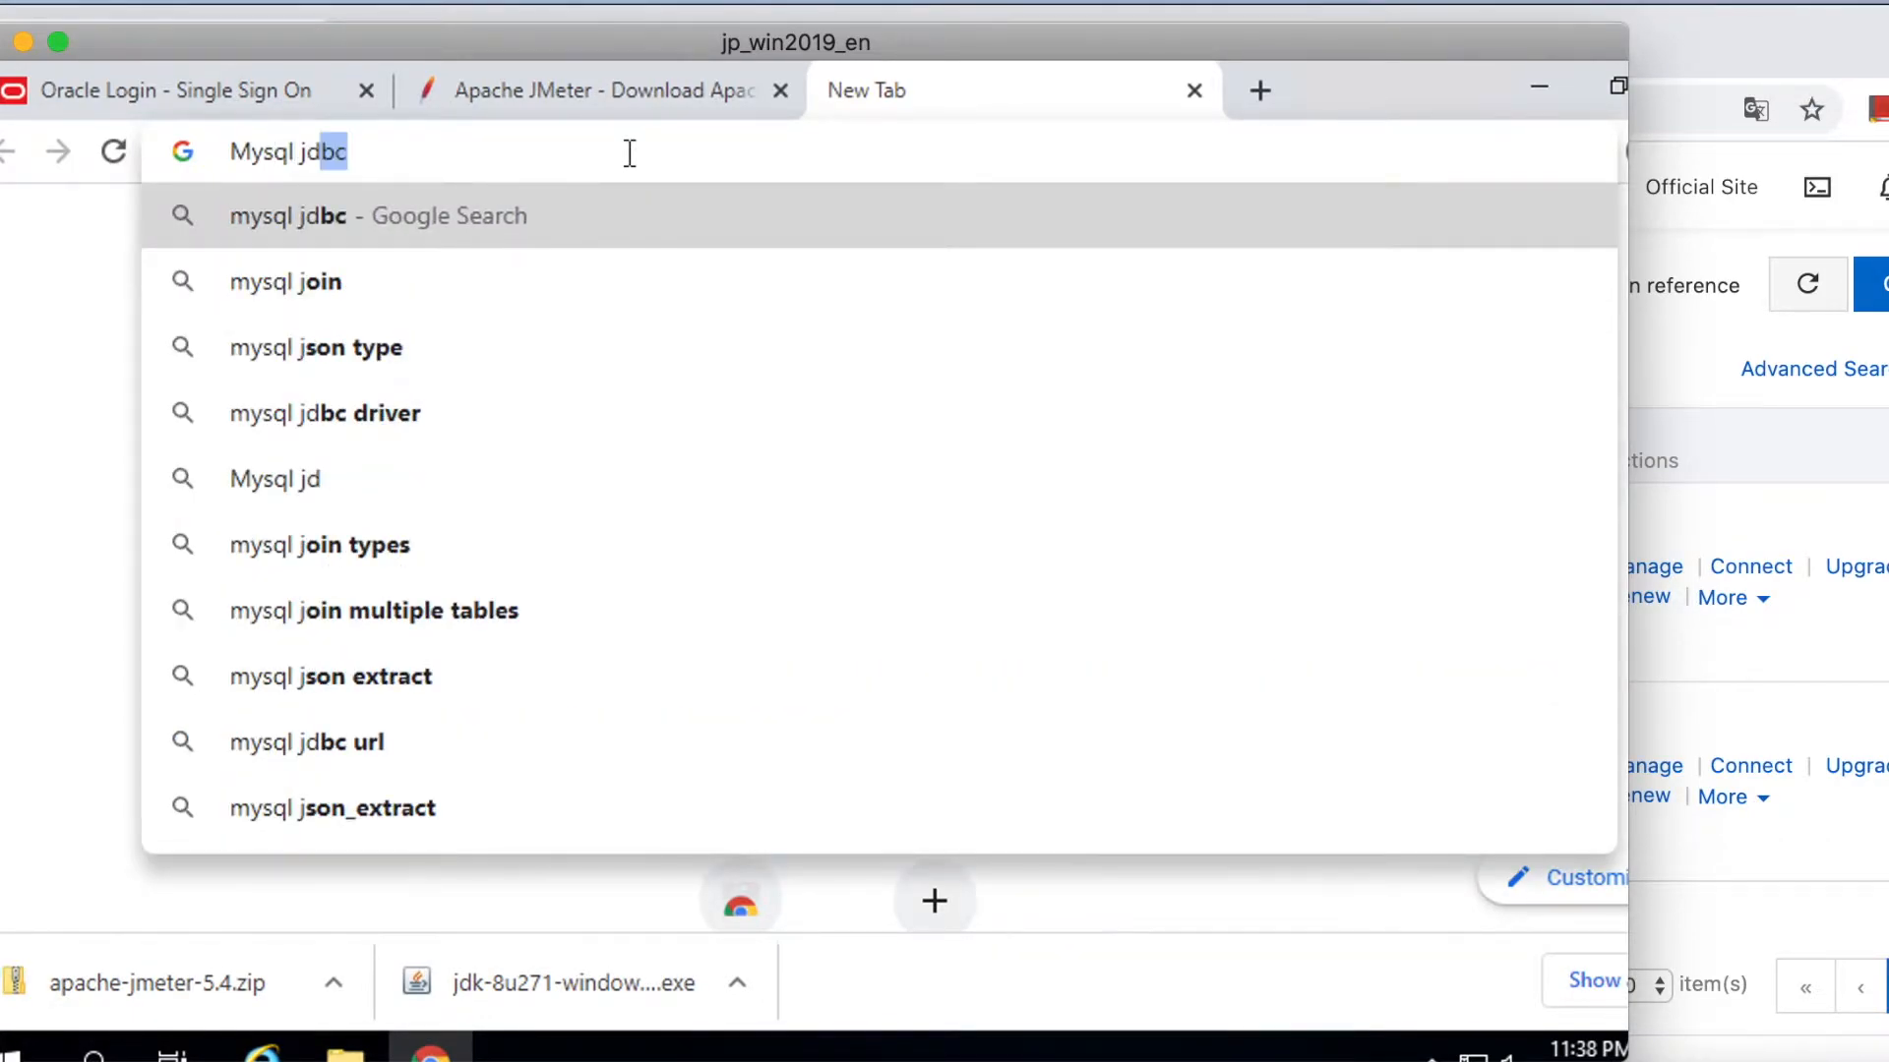
type("bc jar ")
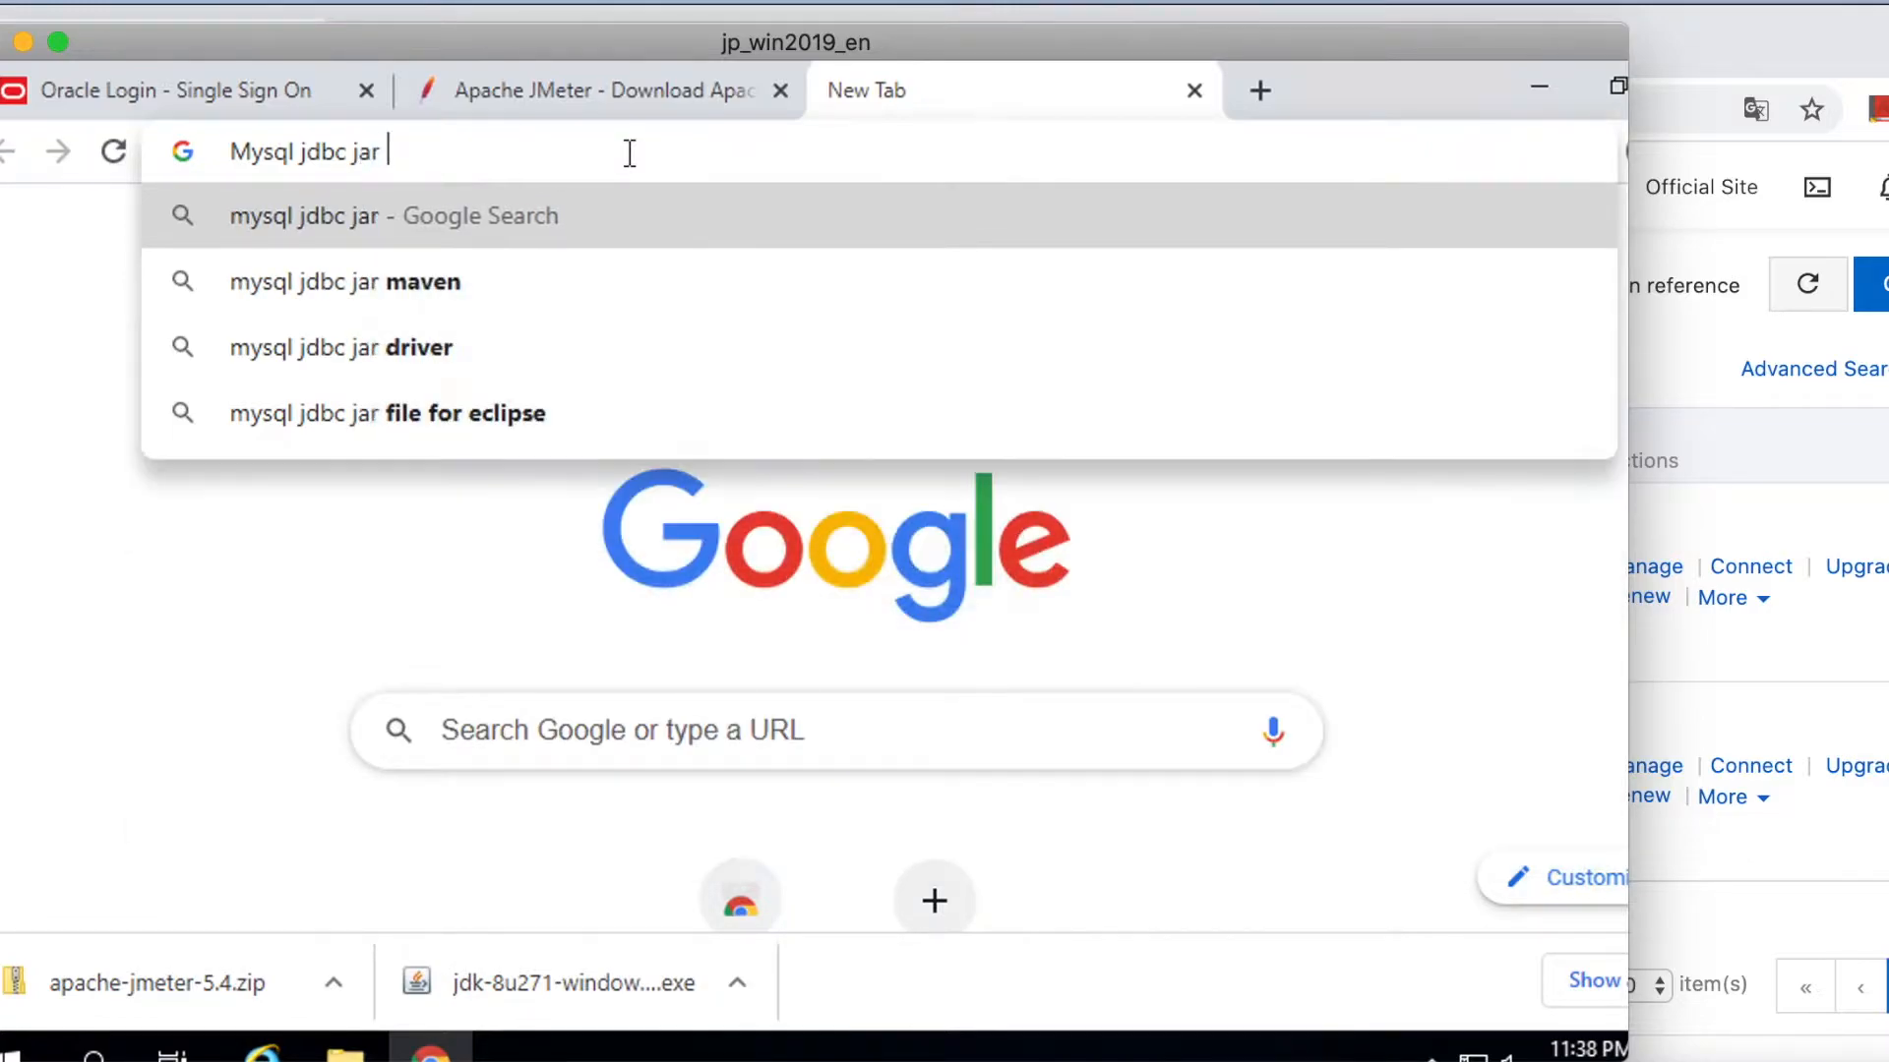
type("downl")
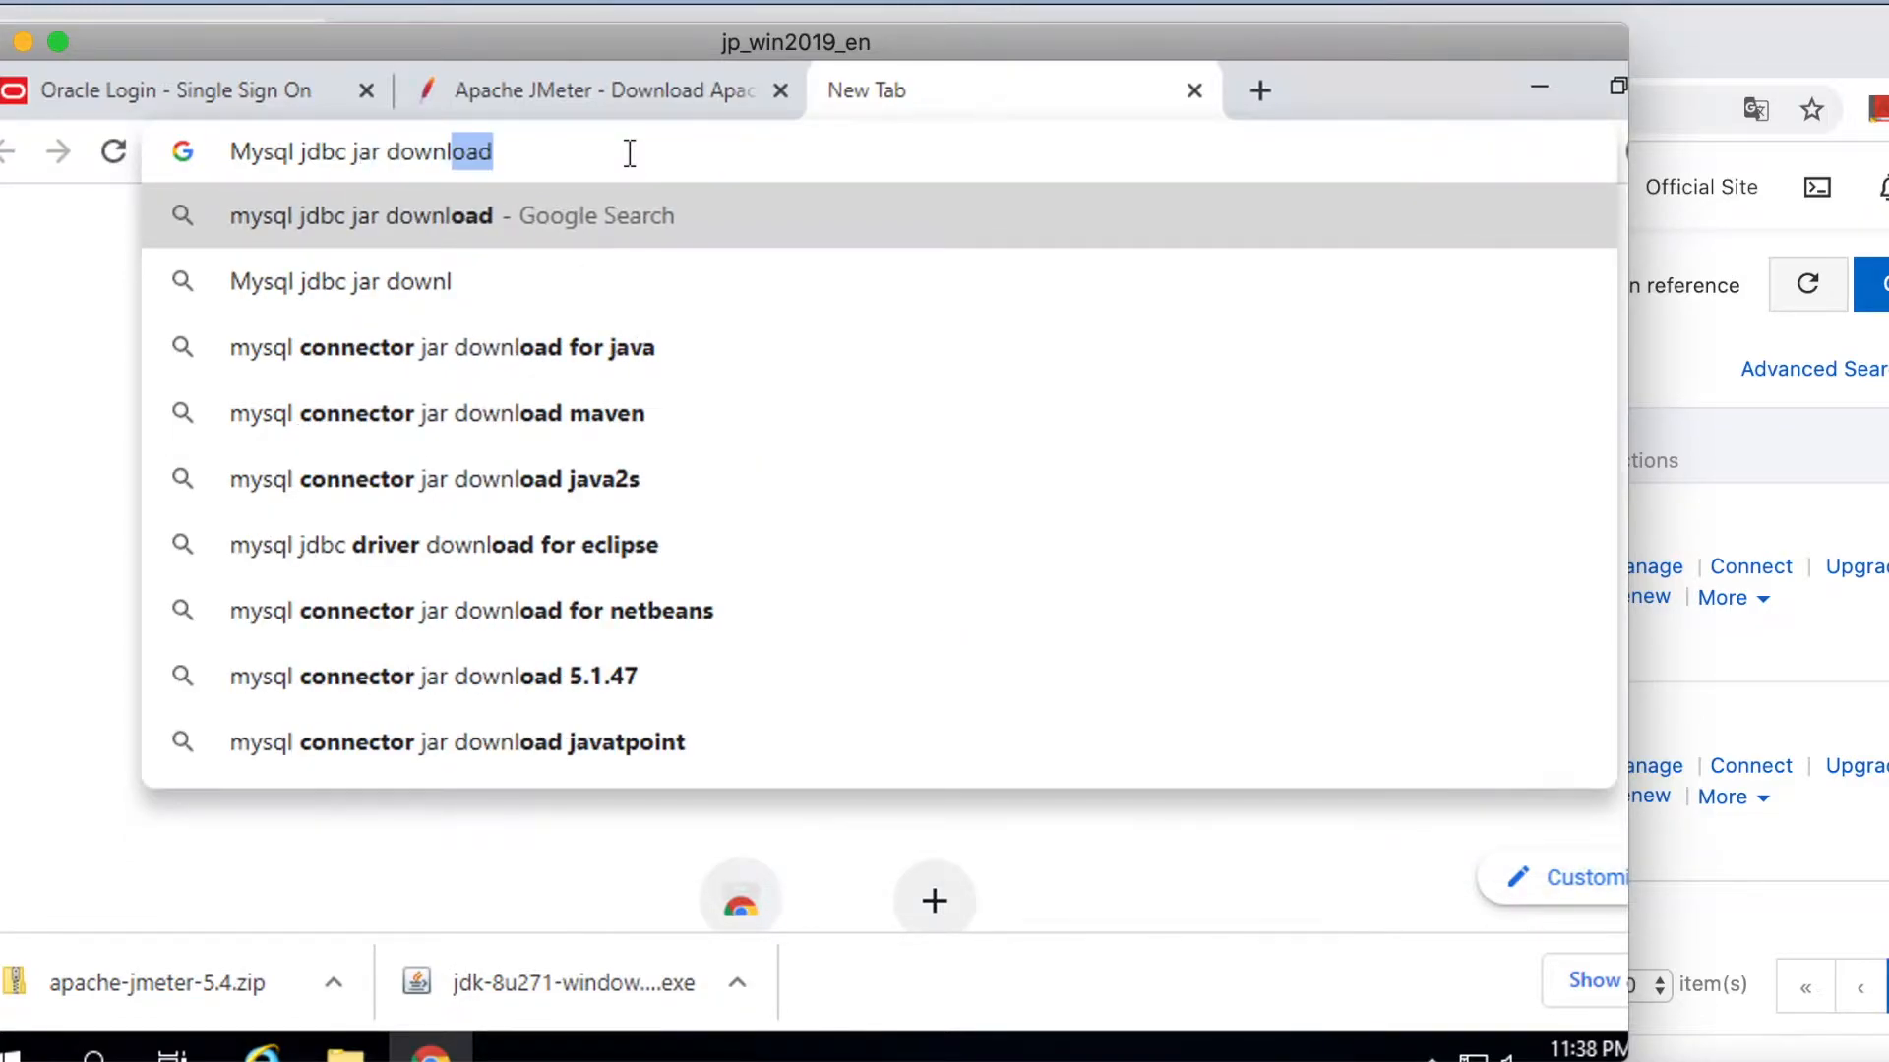
key("Return")
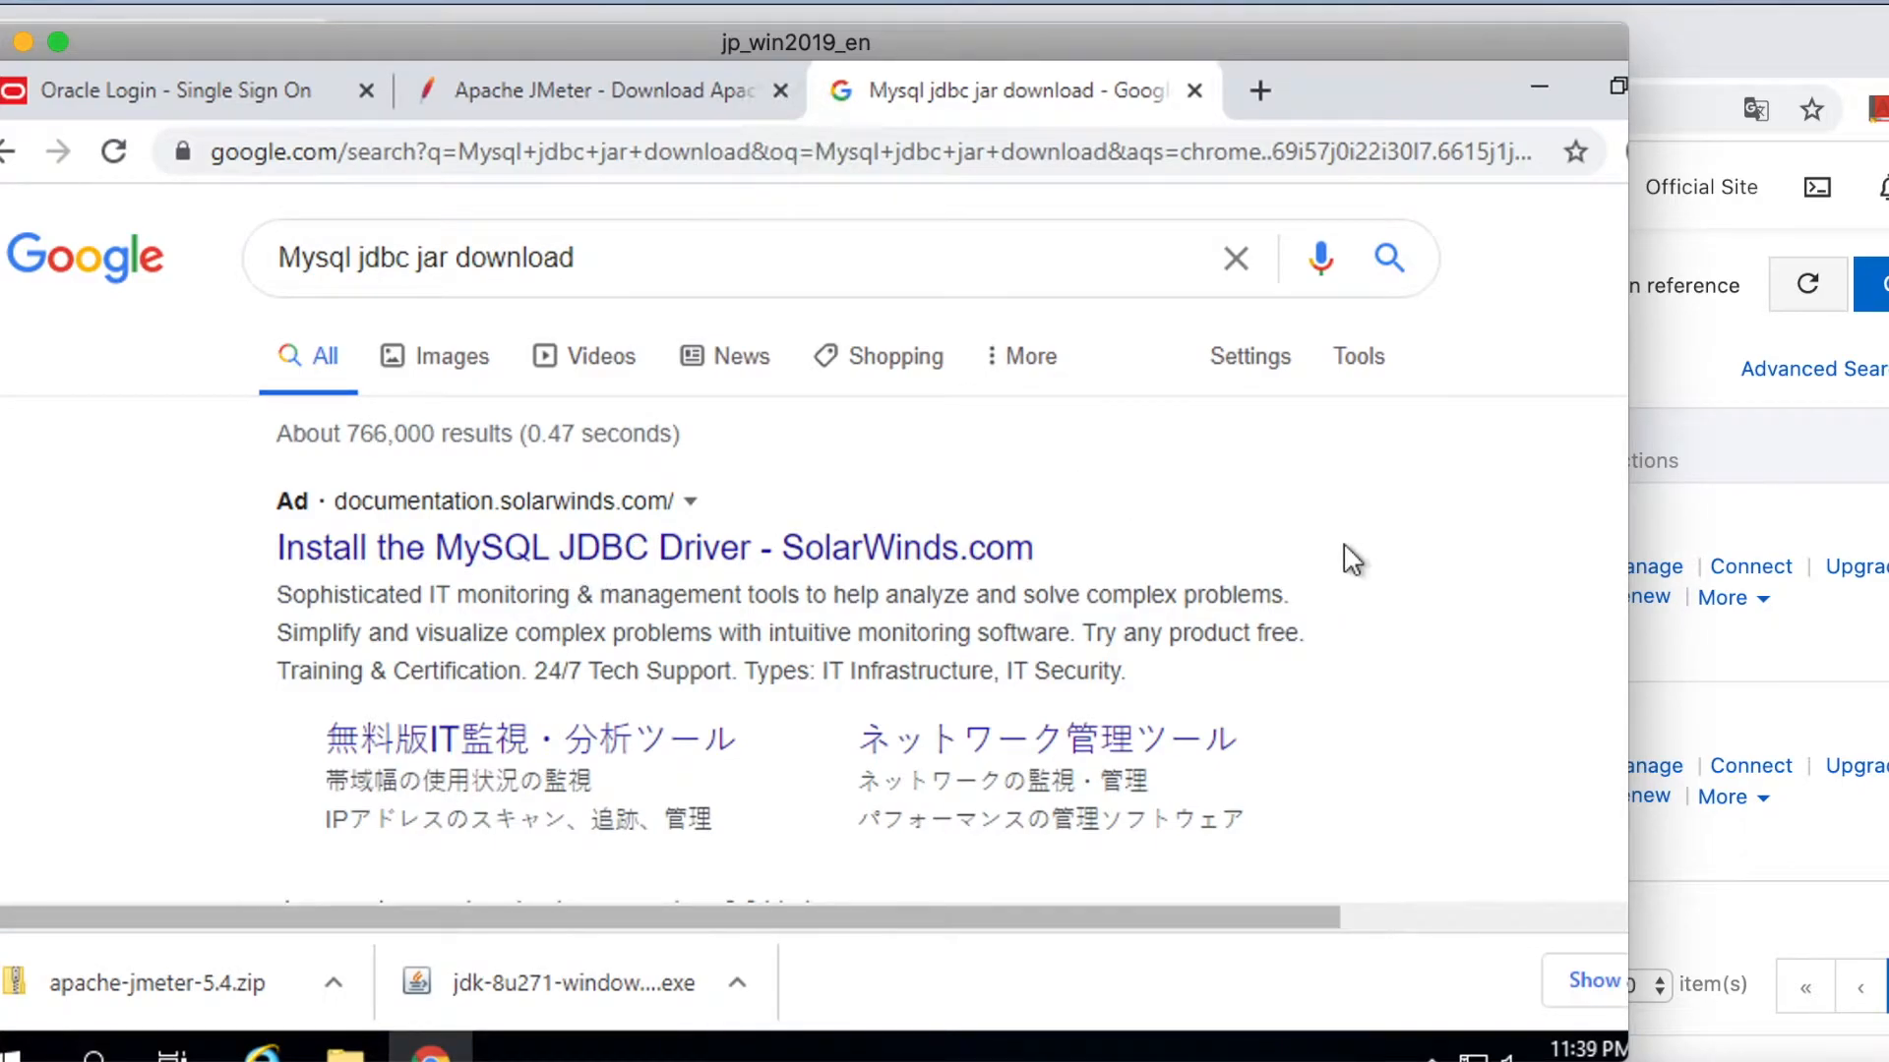
scroll(1353, 559, "down", 4)
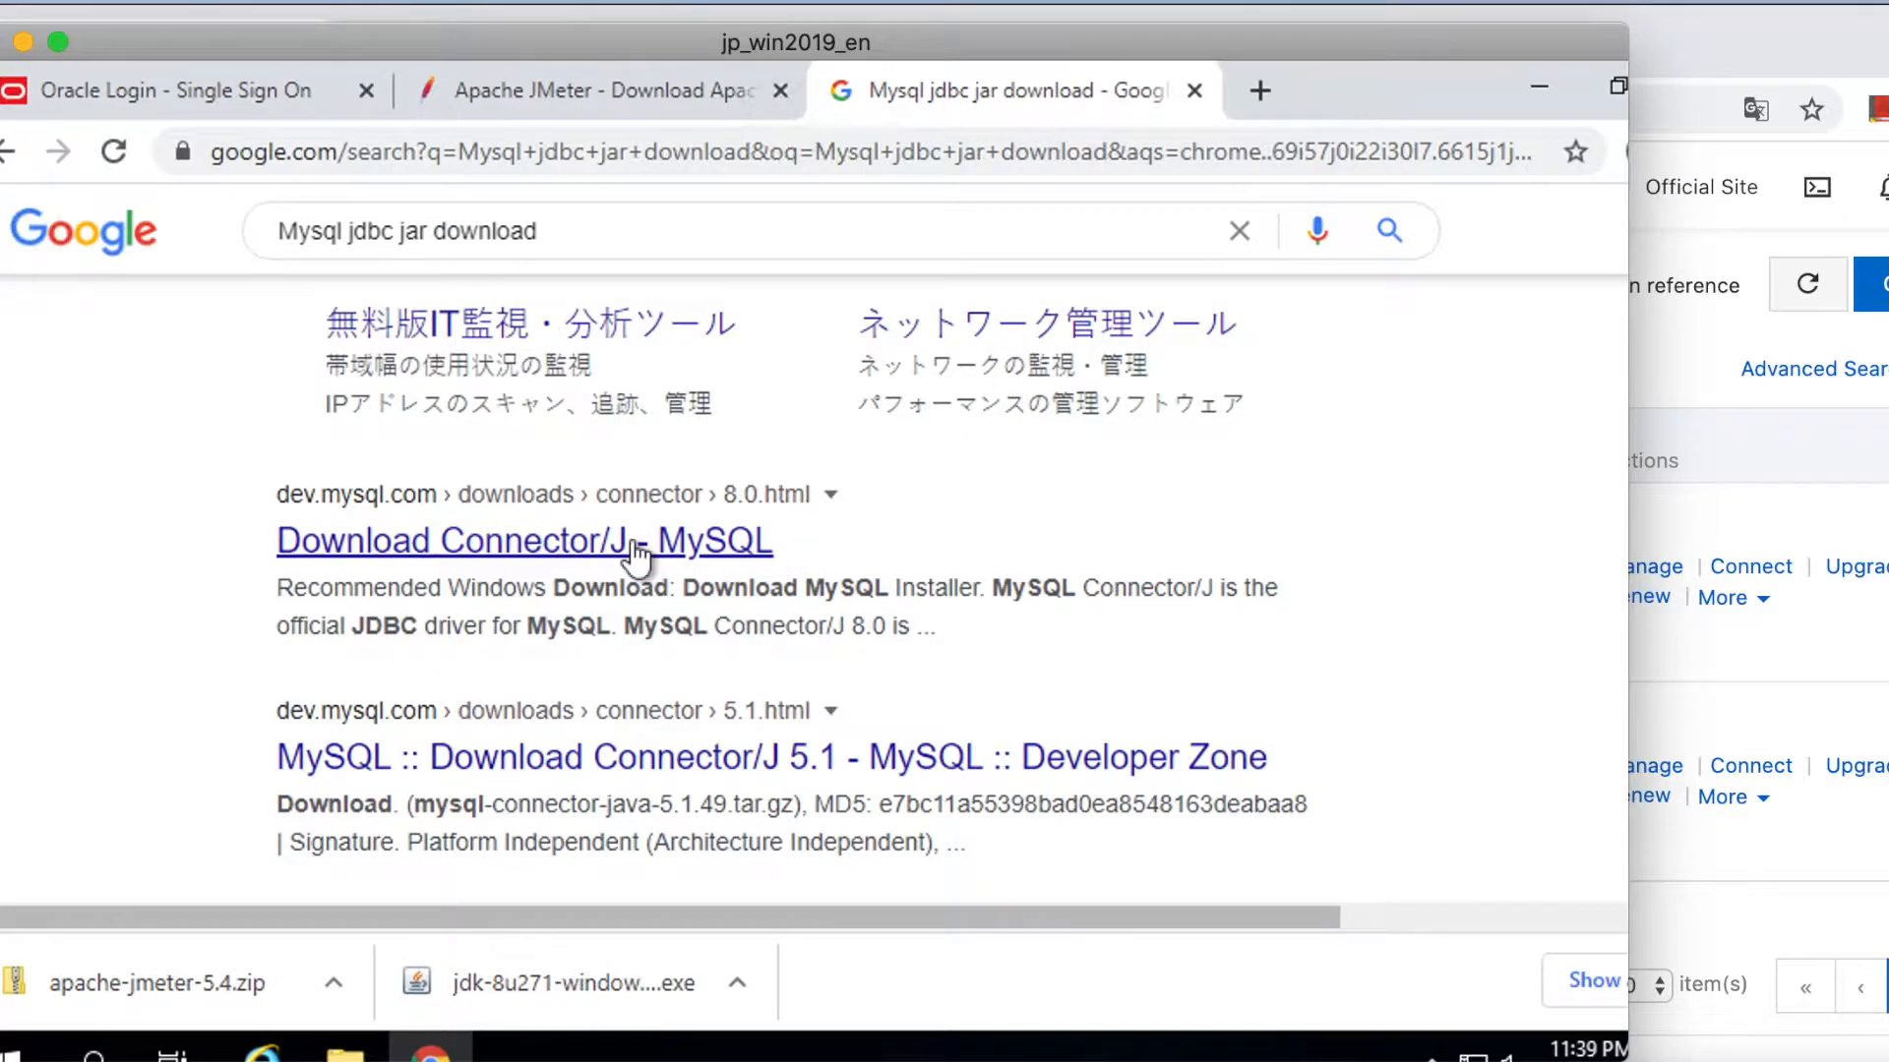
left_click(635, 547)
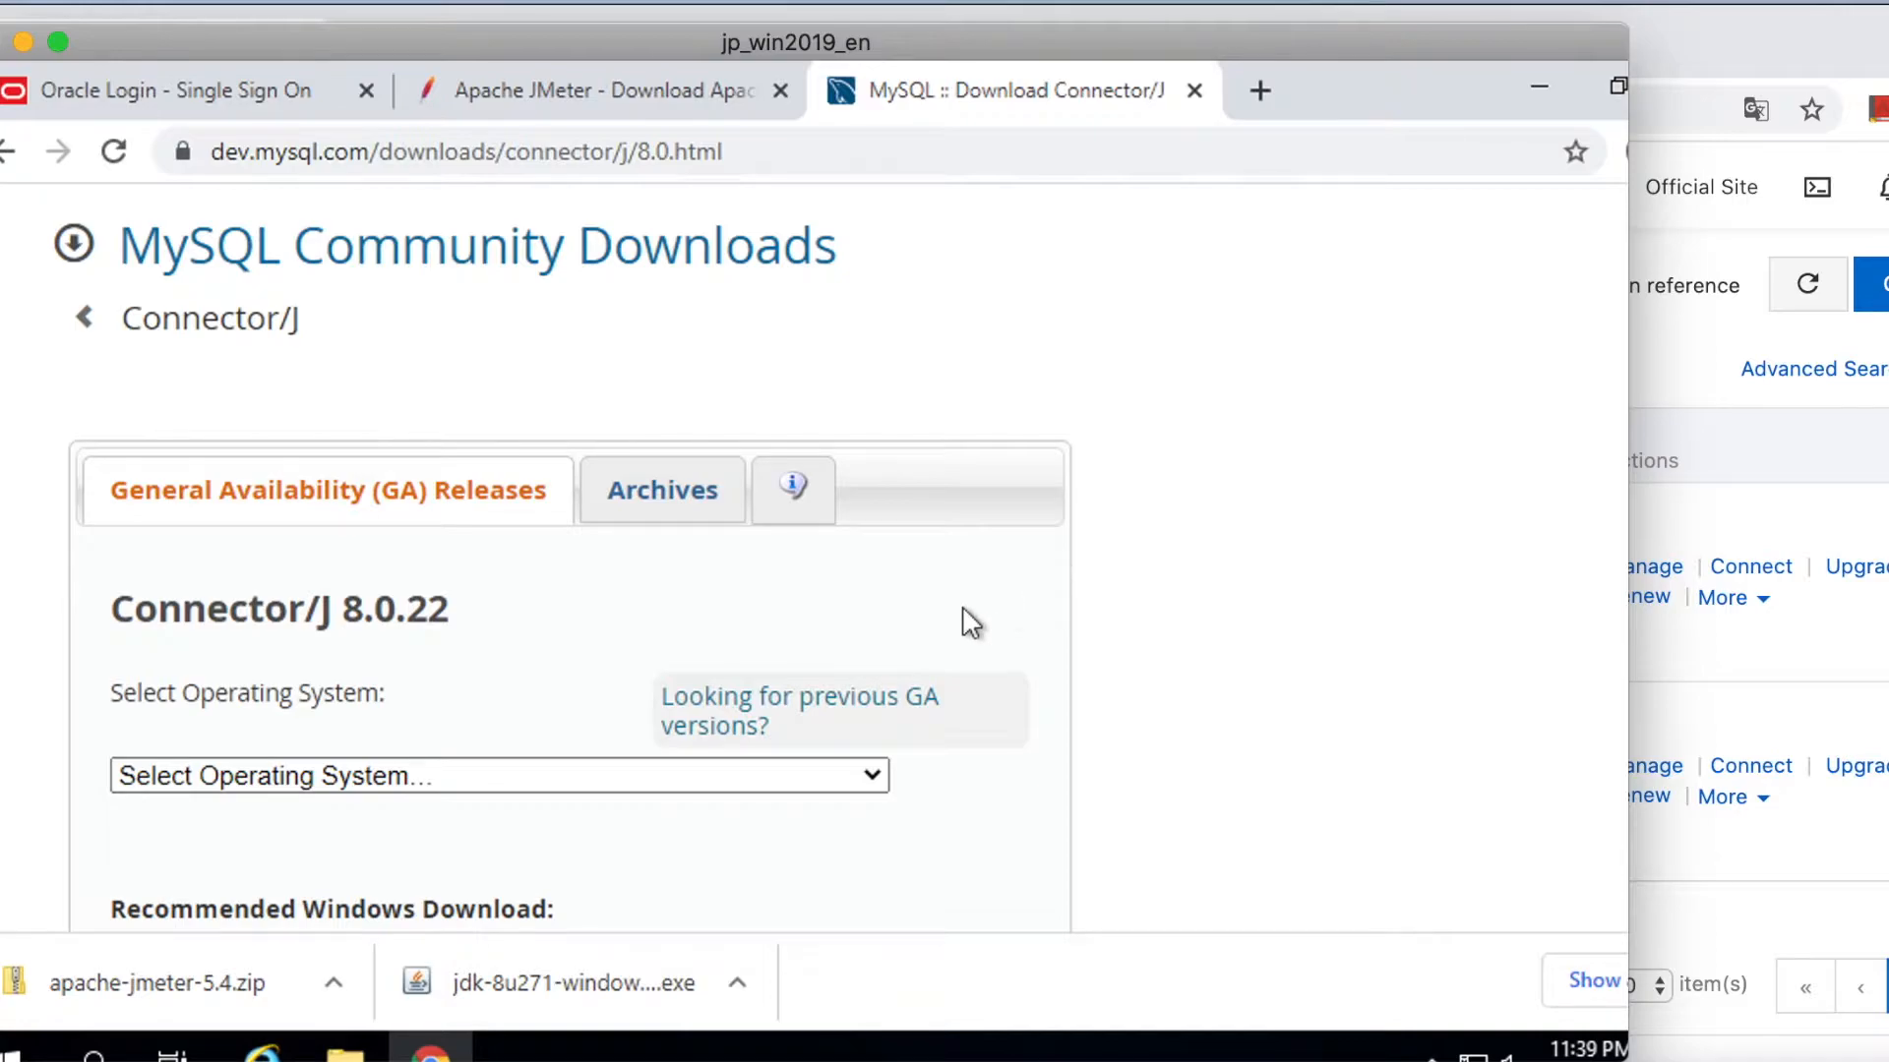
Choose Platform Independent and download the Connector/J 8.0.22 ZIP without signing in.
scroll(968, 621, "down", 1)
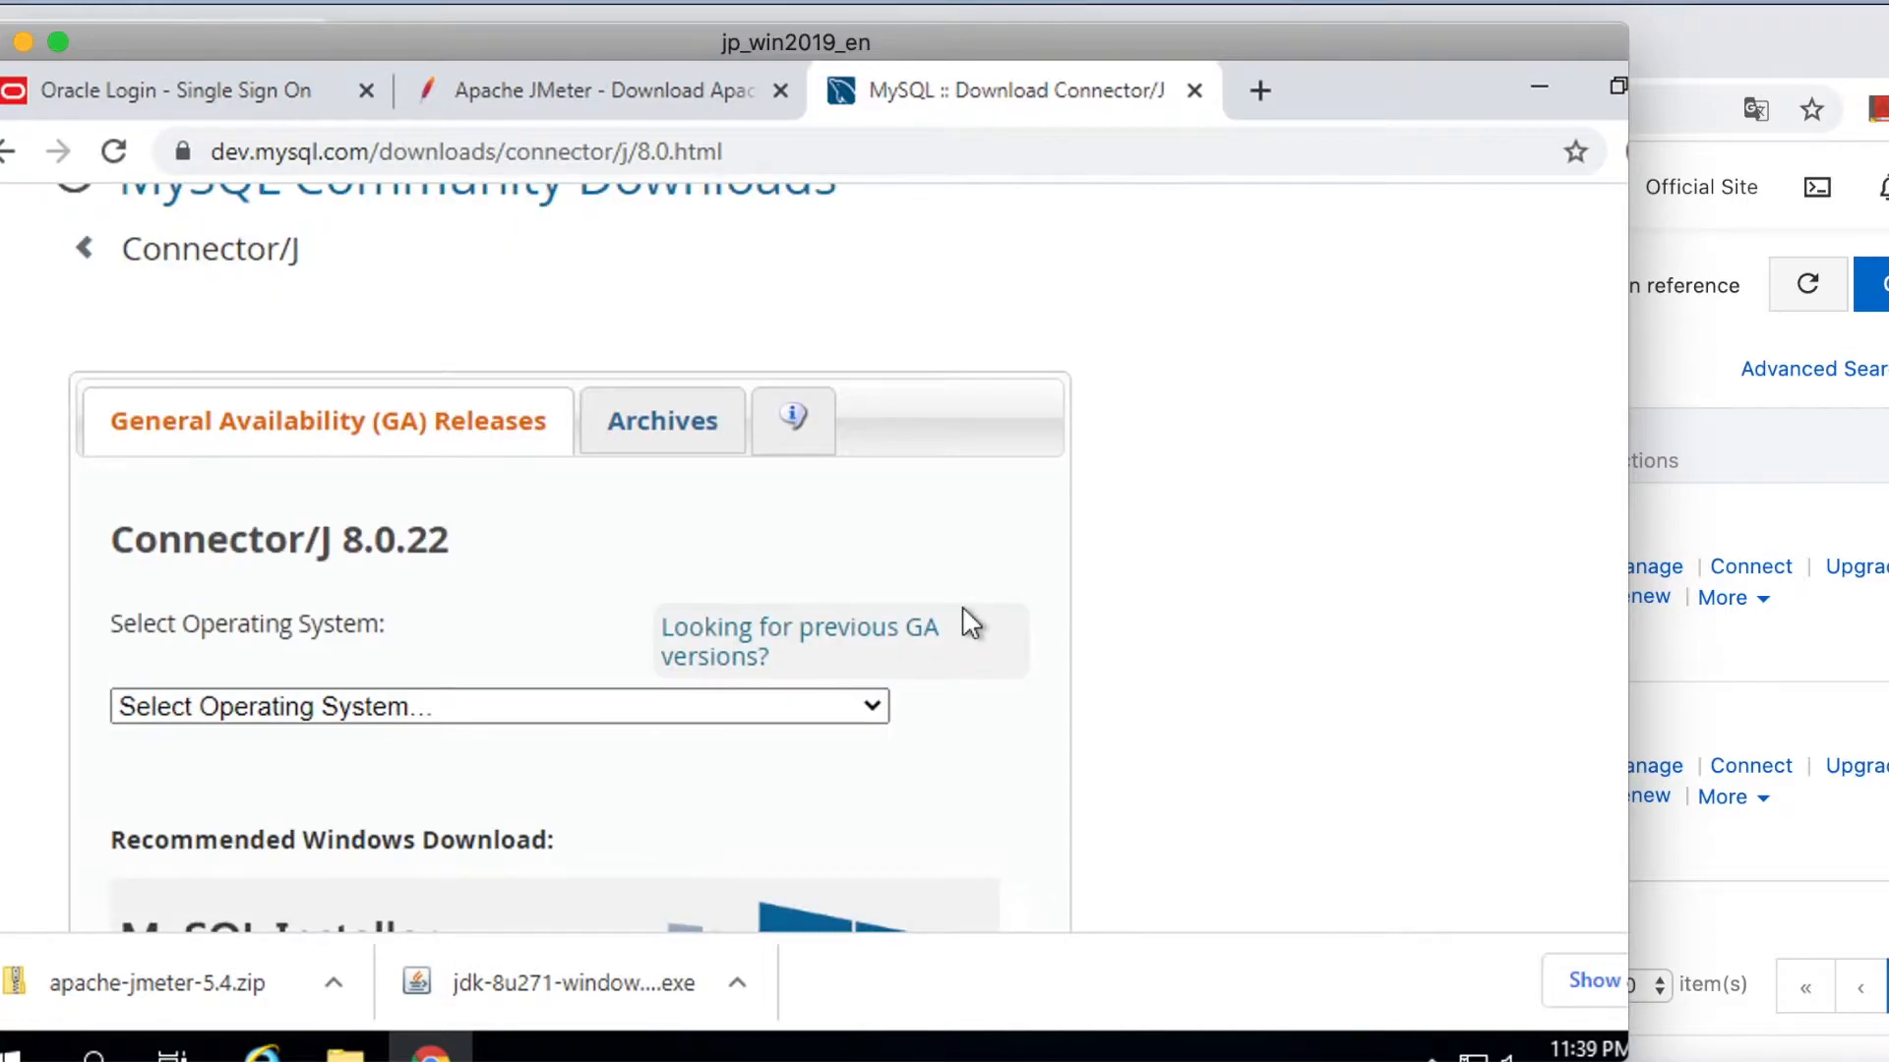
scroll(969, 621, "down", 4)
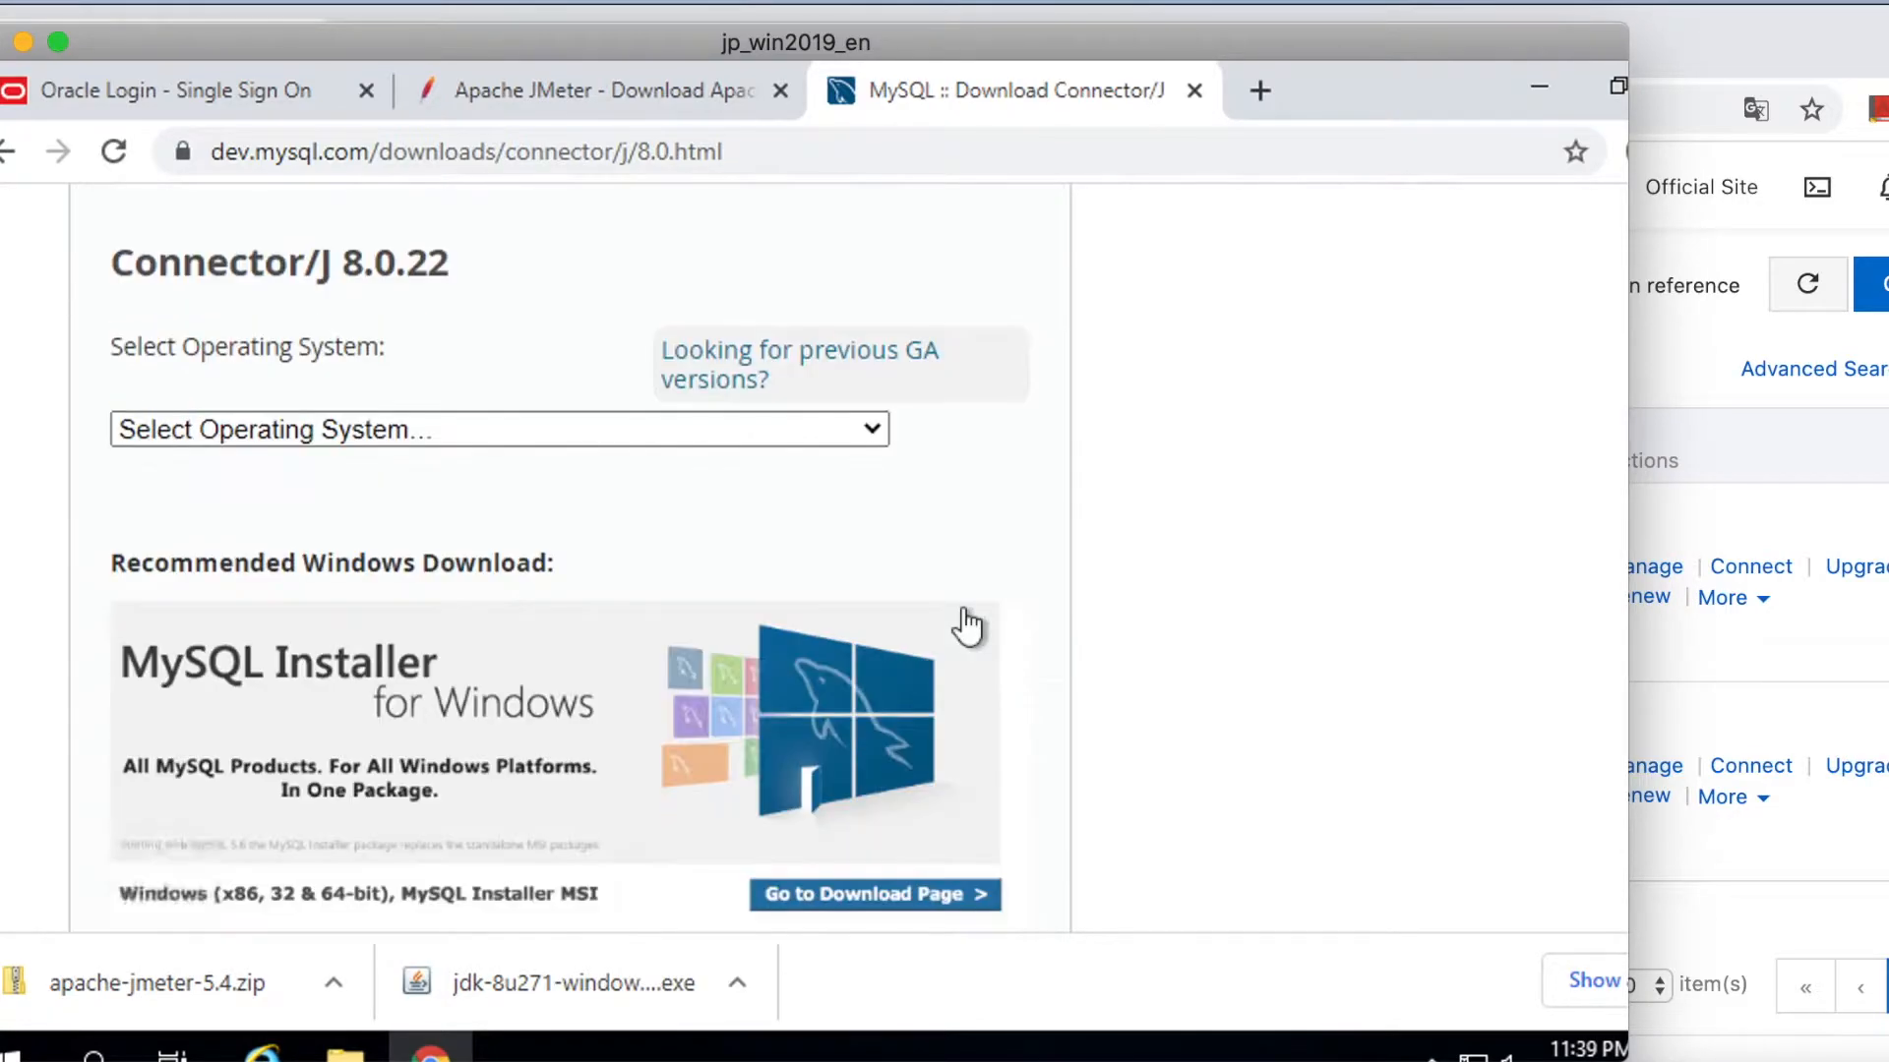
left_click(421, 432)
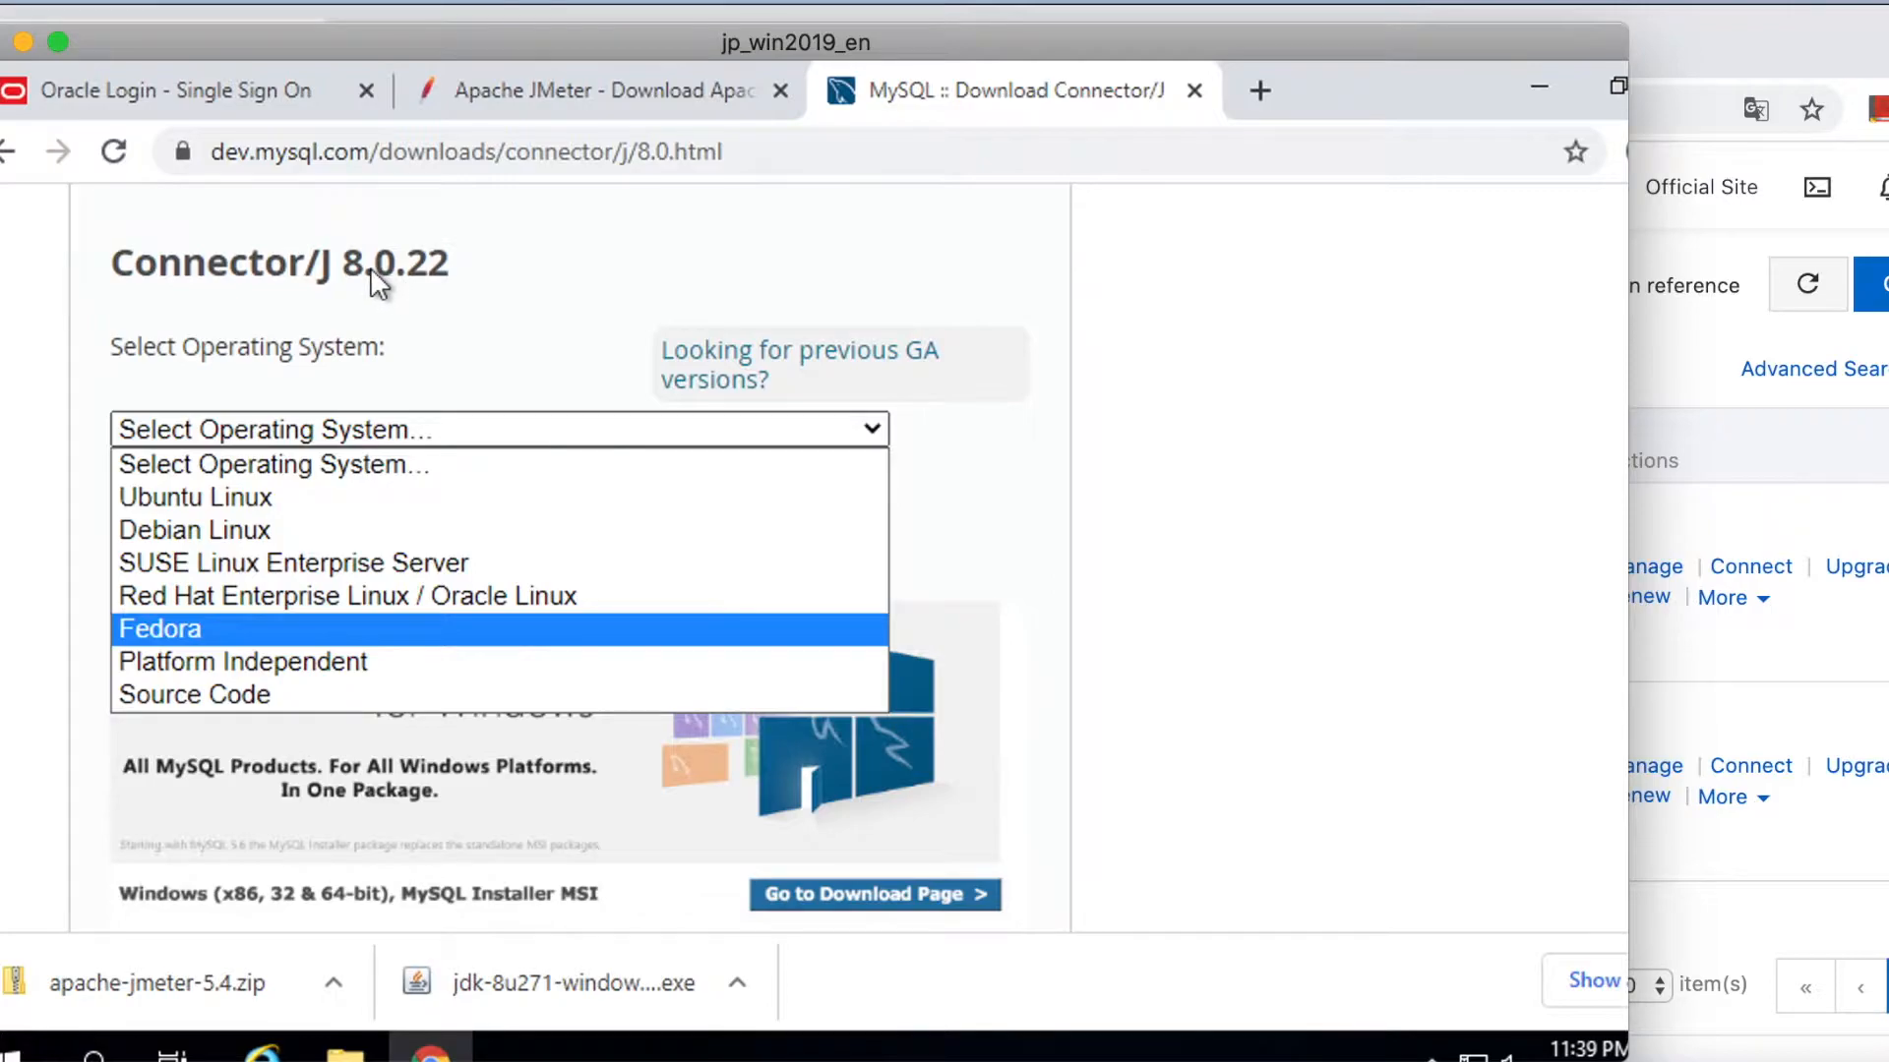
left_click(271, 662)
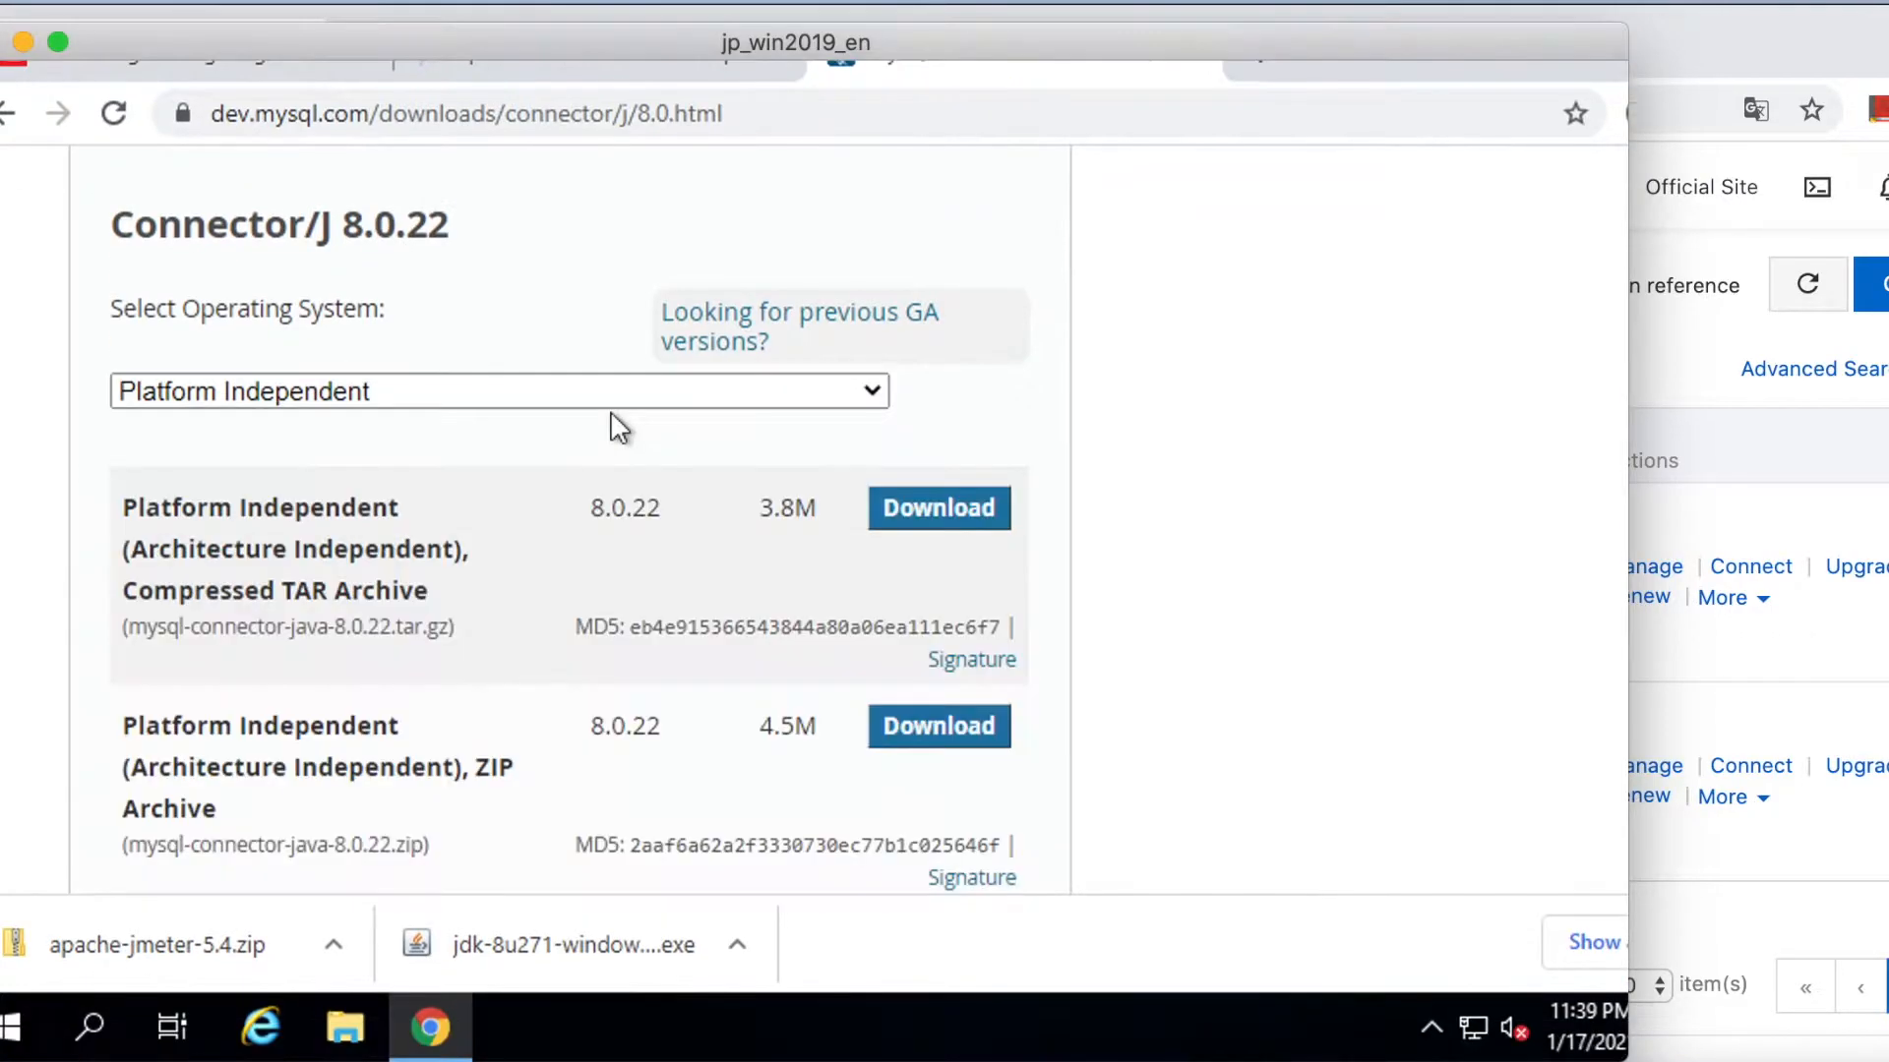
left_click(872, 391)
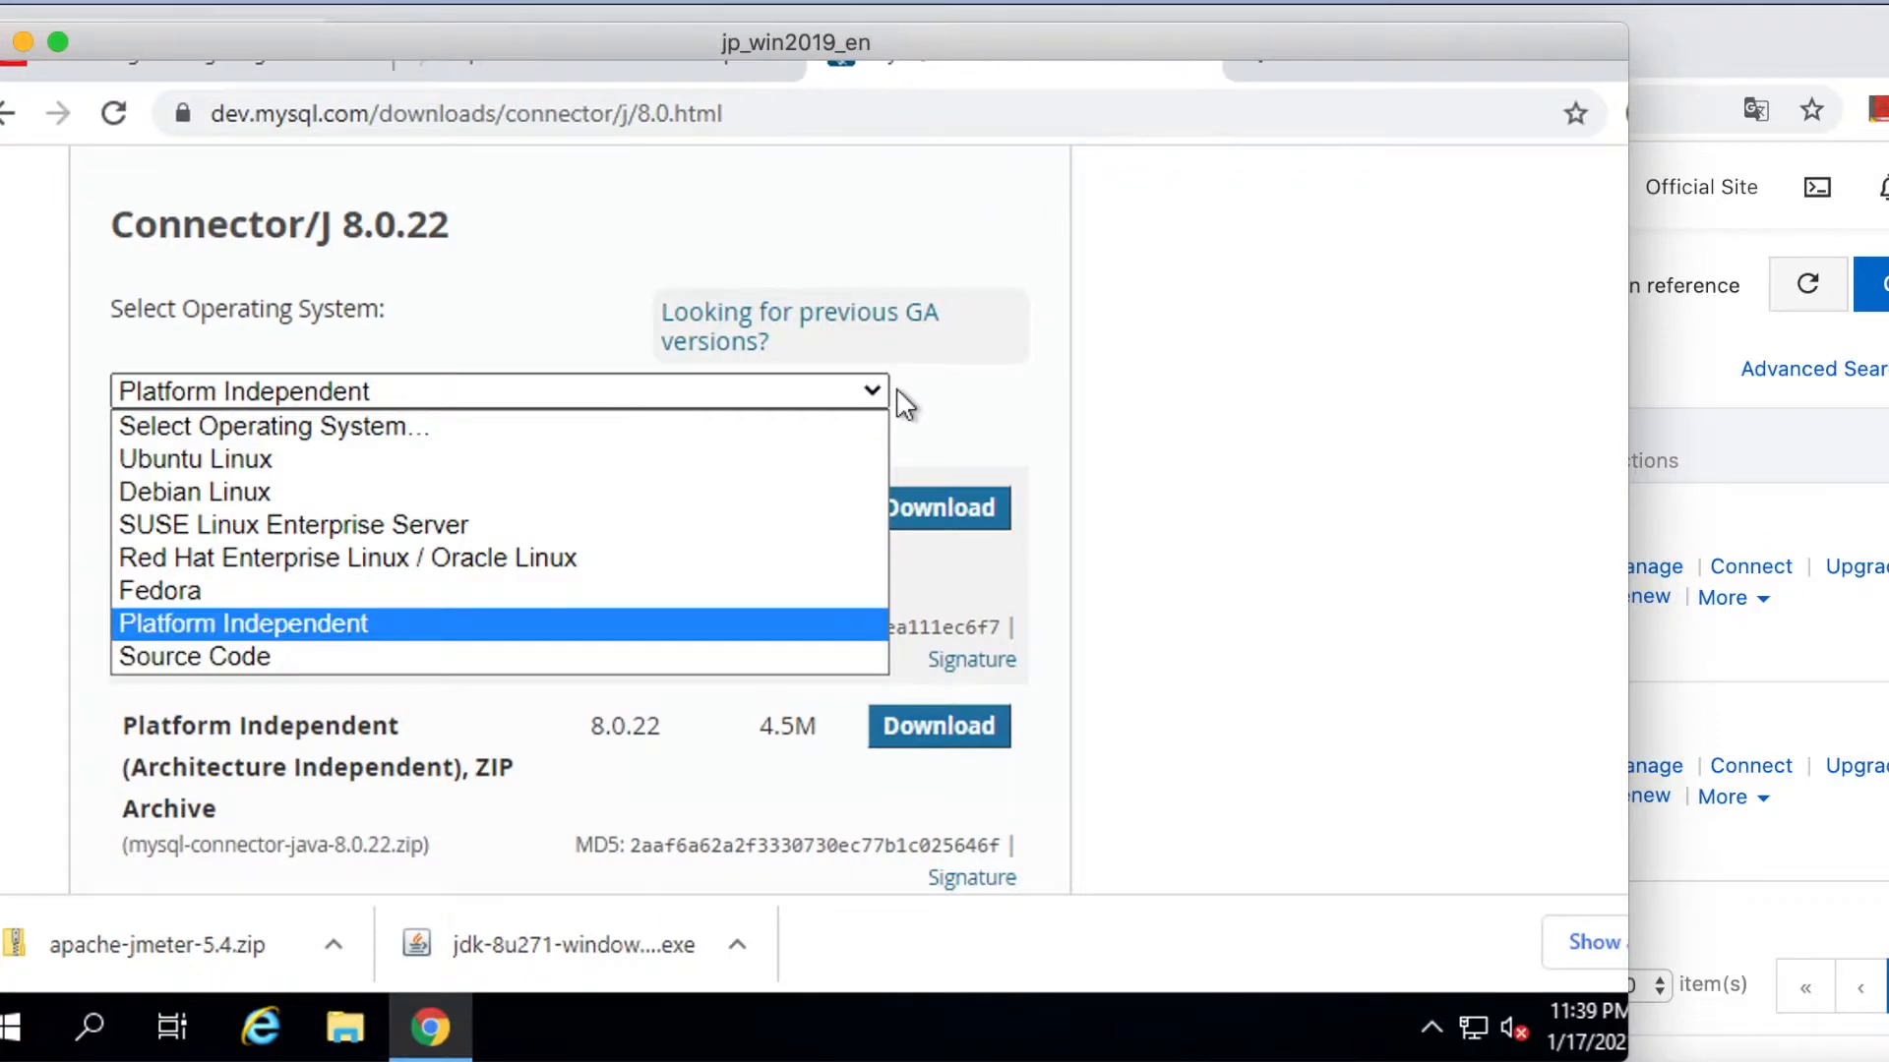
left_click(618, 624)
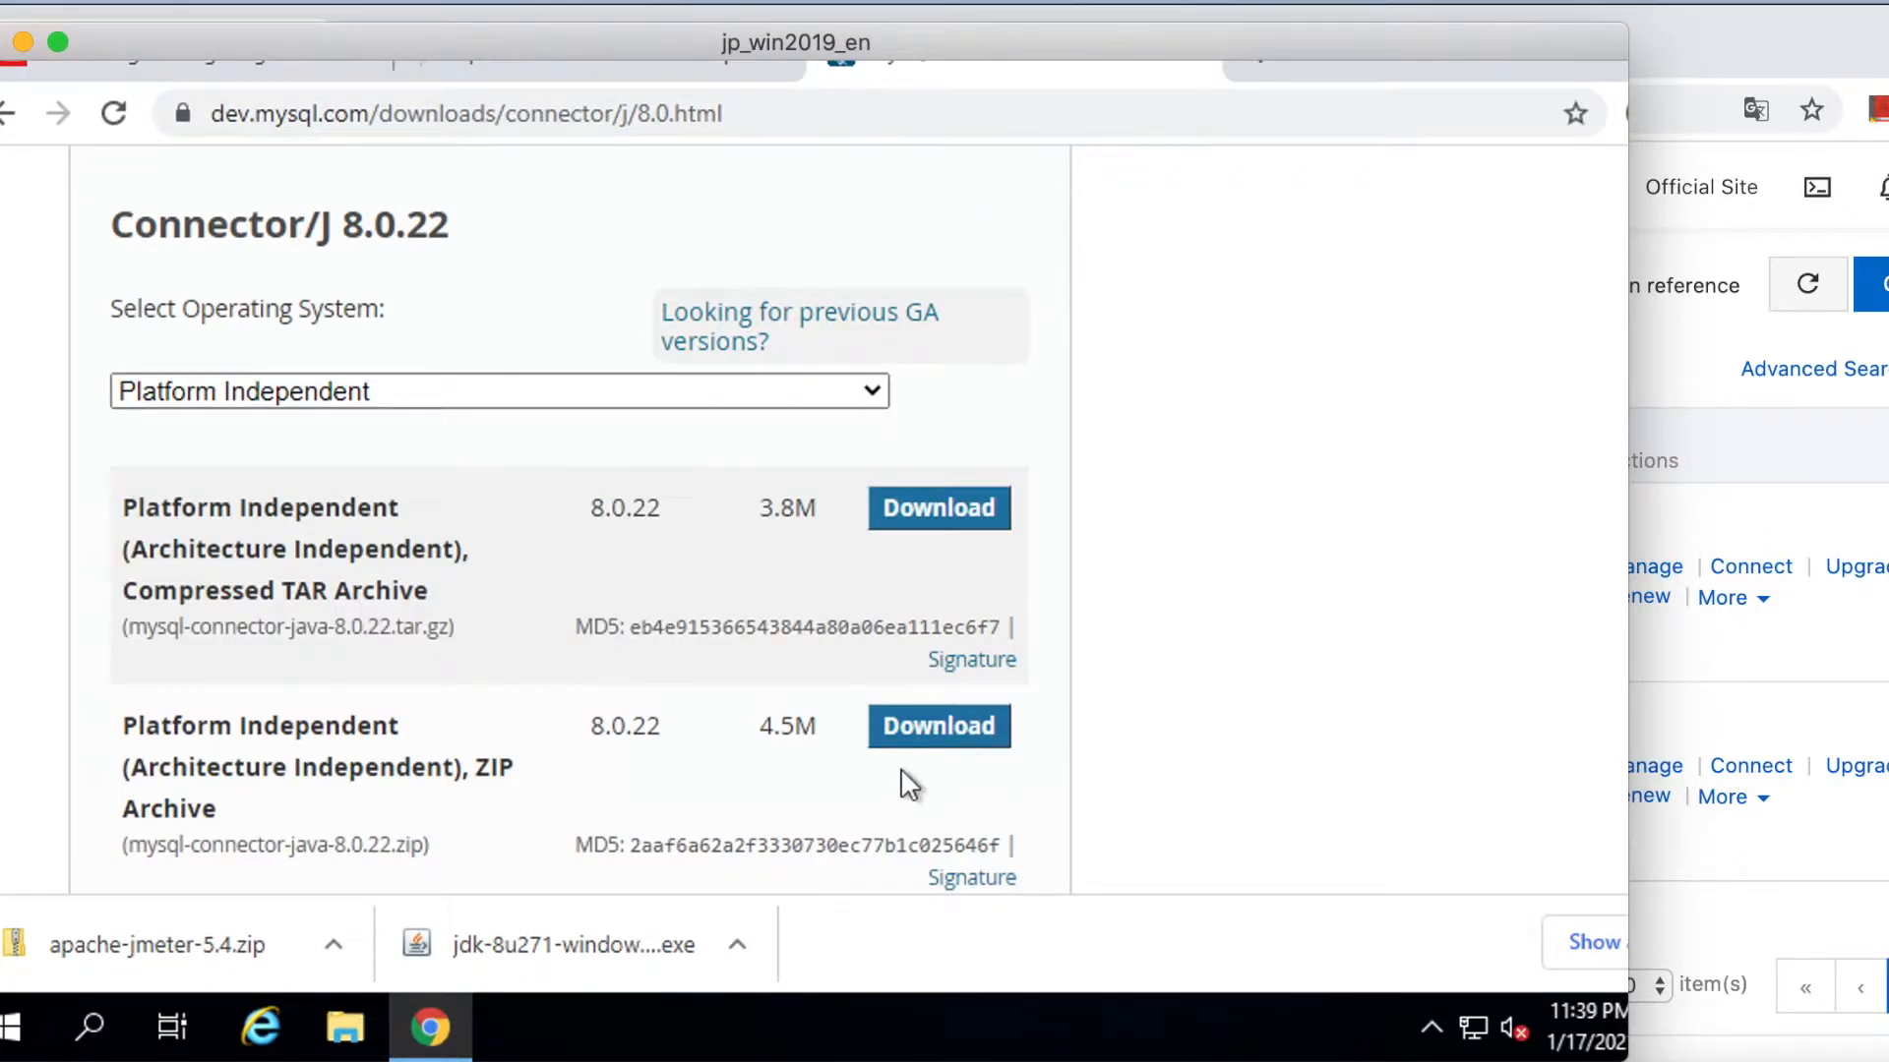
left_click(952, 730)
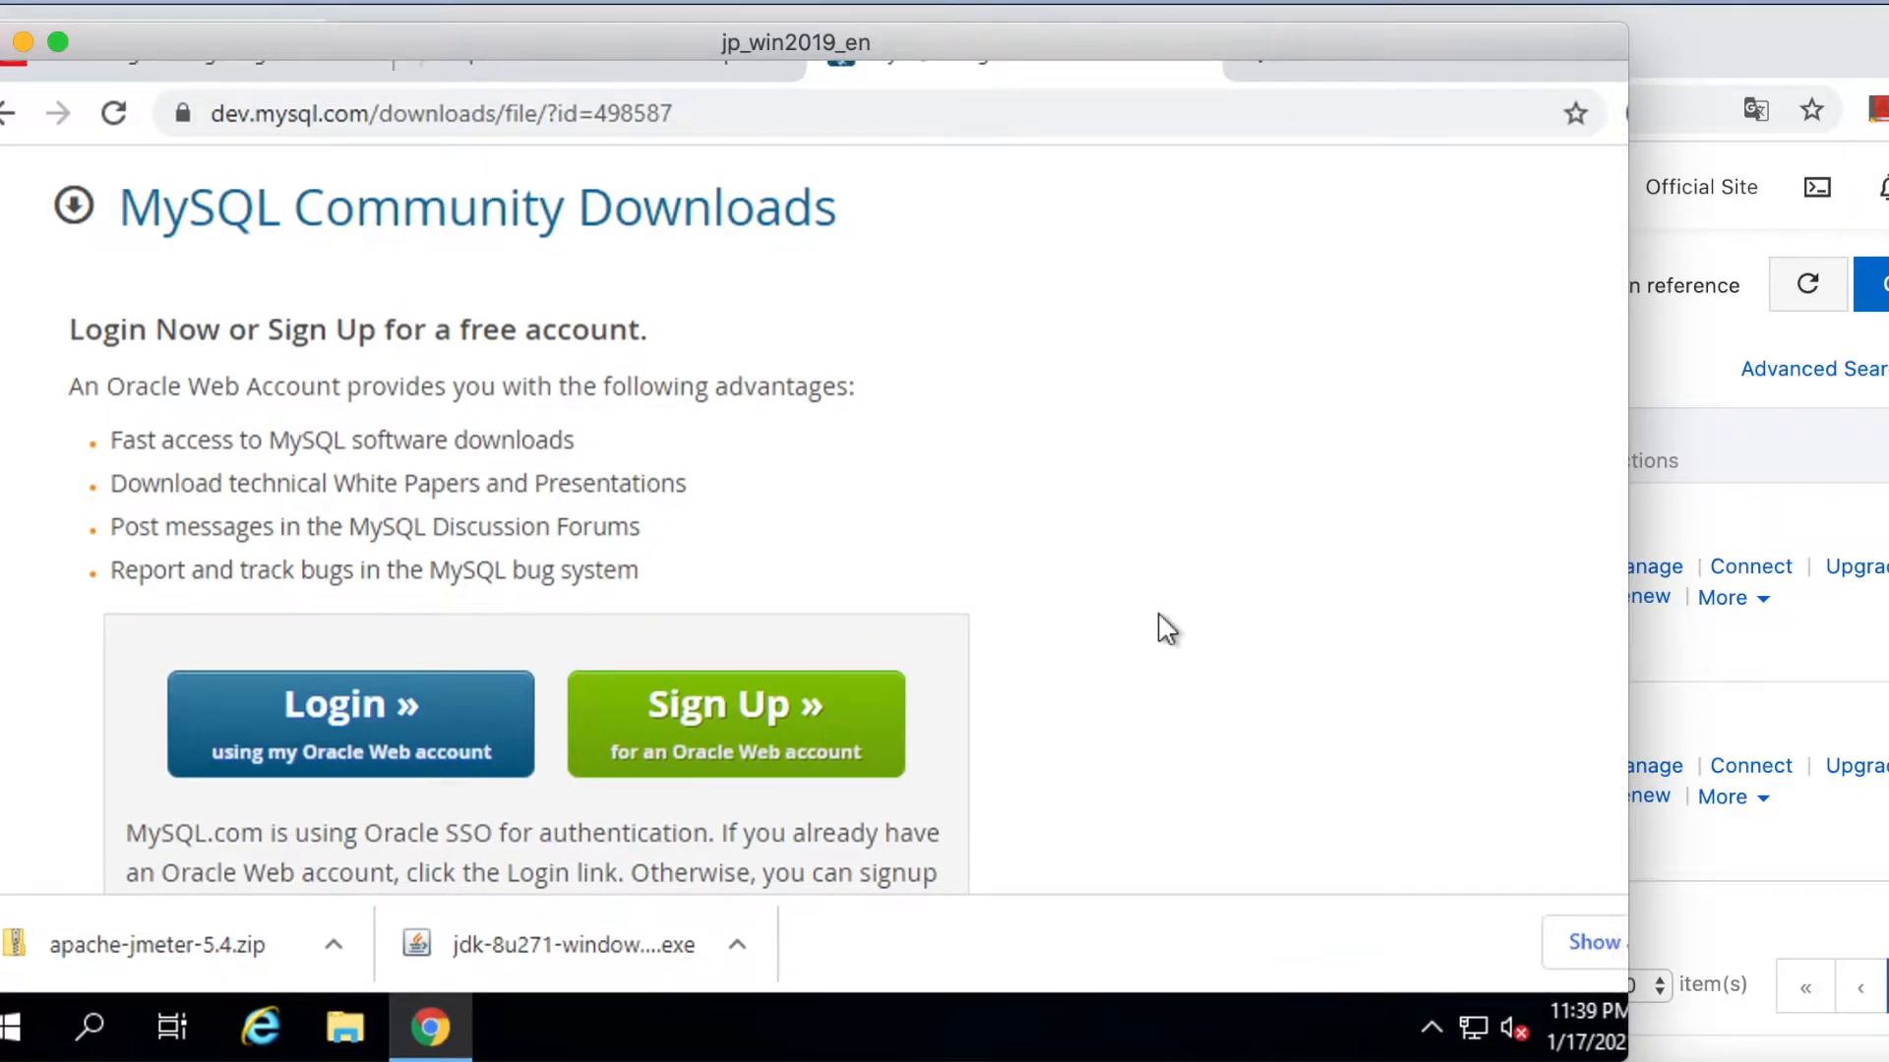
scroll(1162, 628, "down", 2)
scroll(1165, 629, "down", 1)
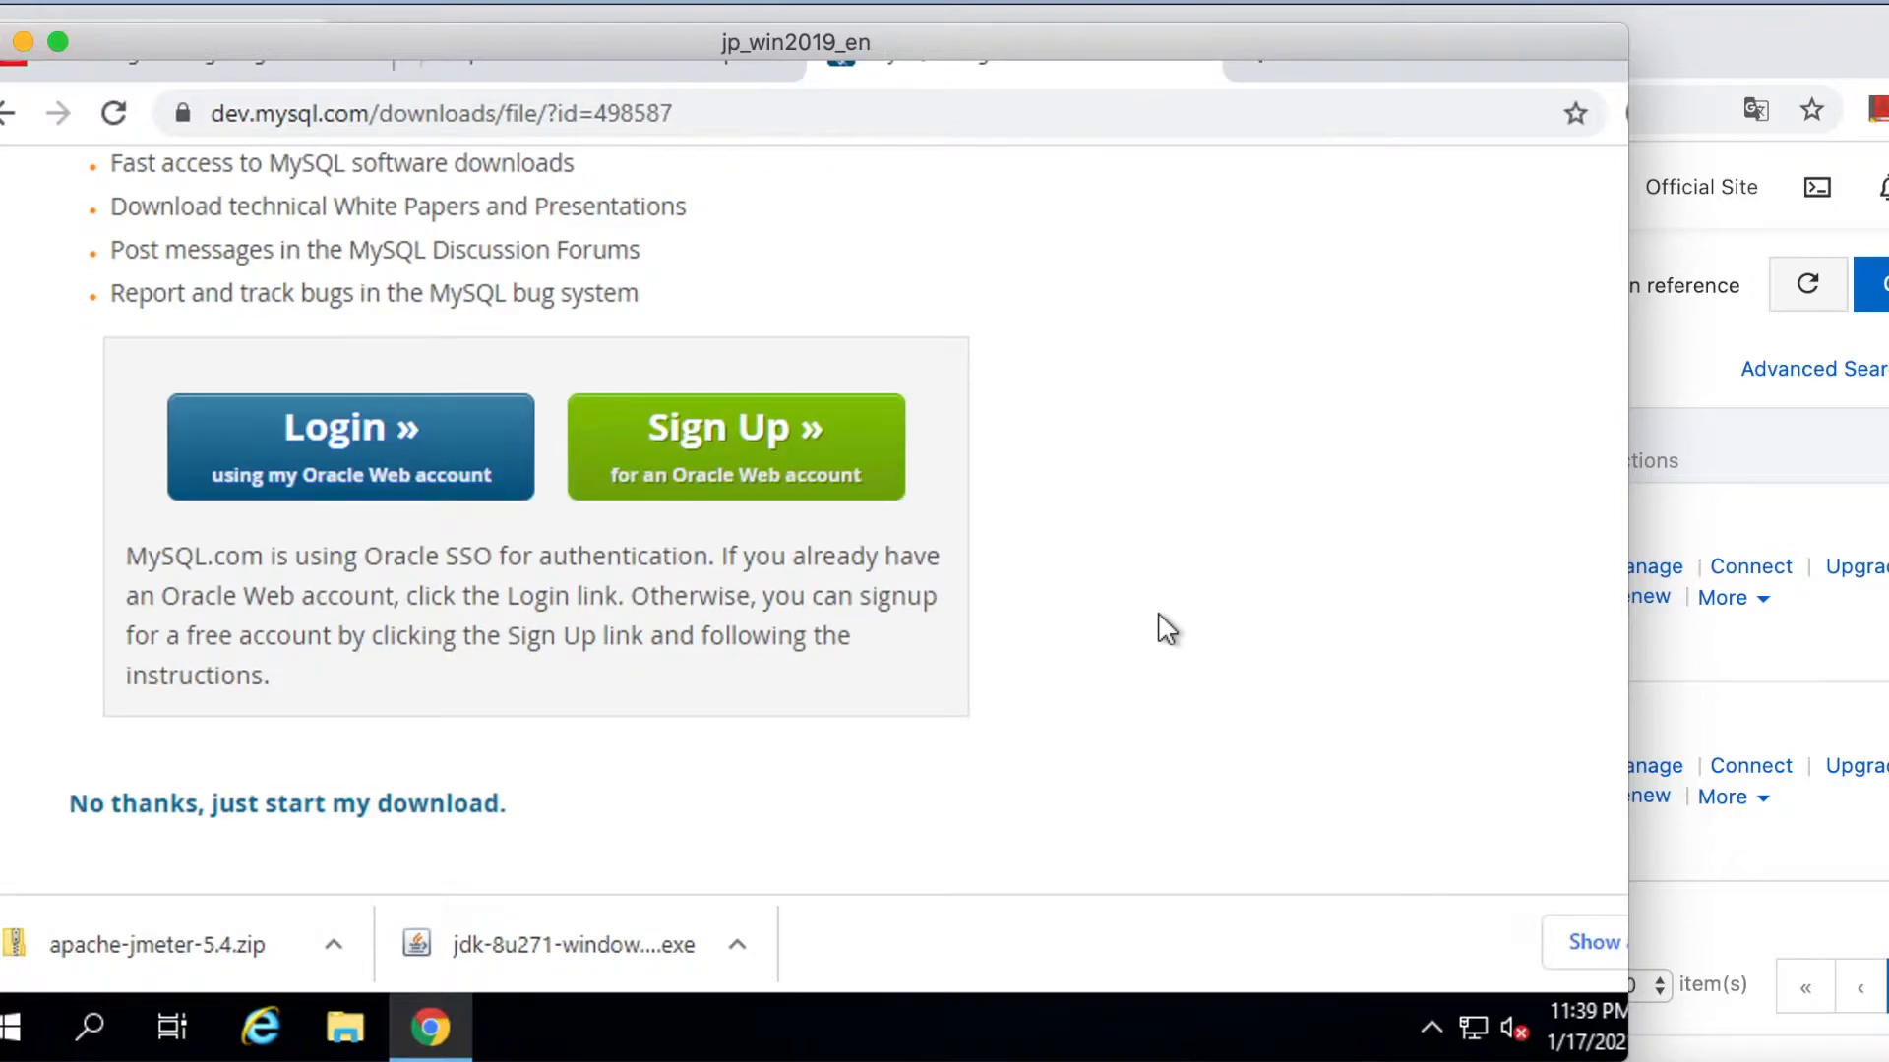
left_click(285, 815)
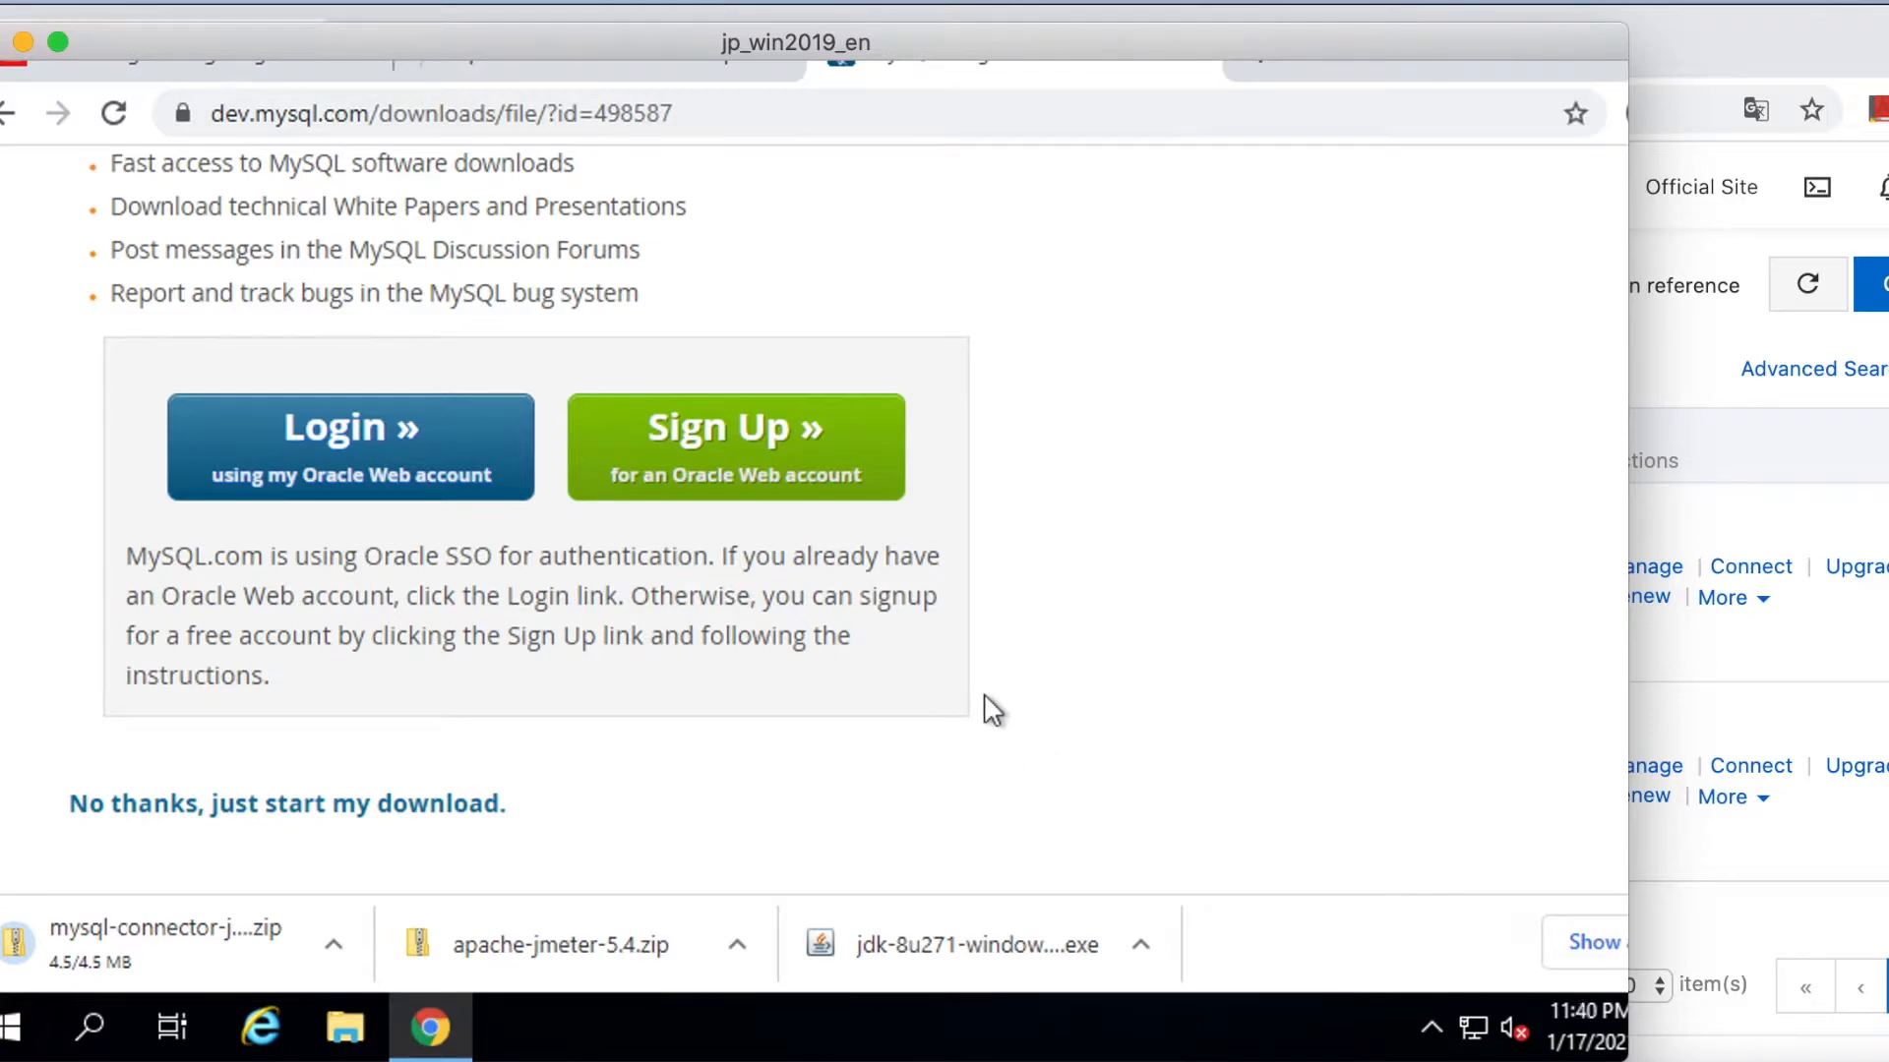
Run the downloaded JDK installer from its folder and turn on file name extensions.
left_click(1141, 945)
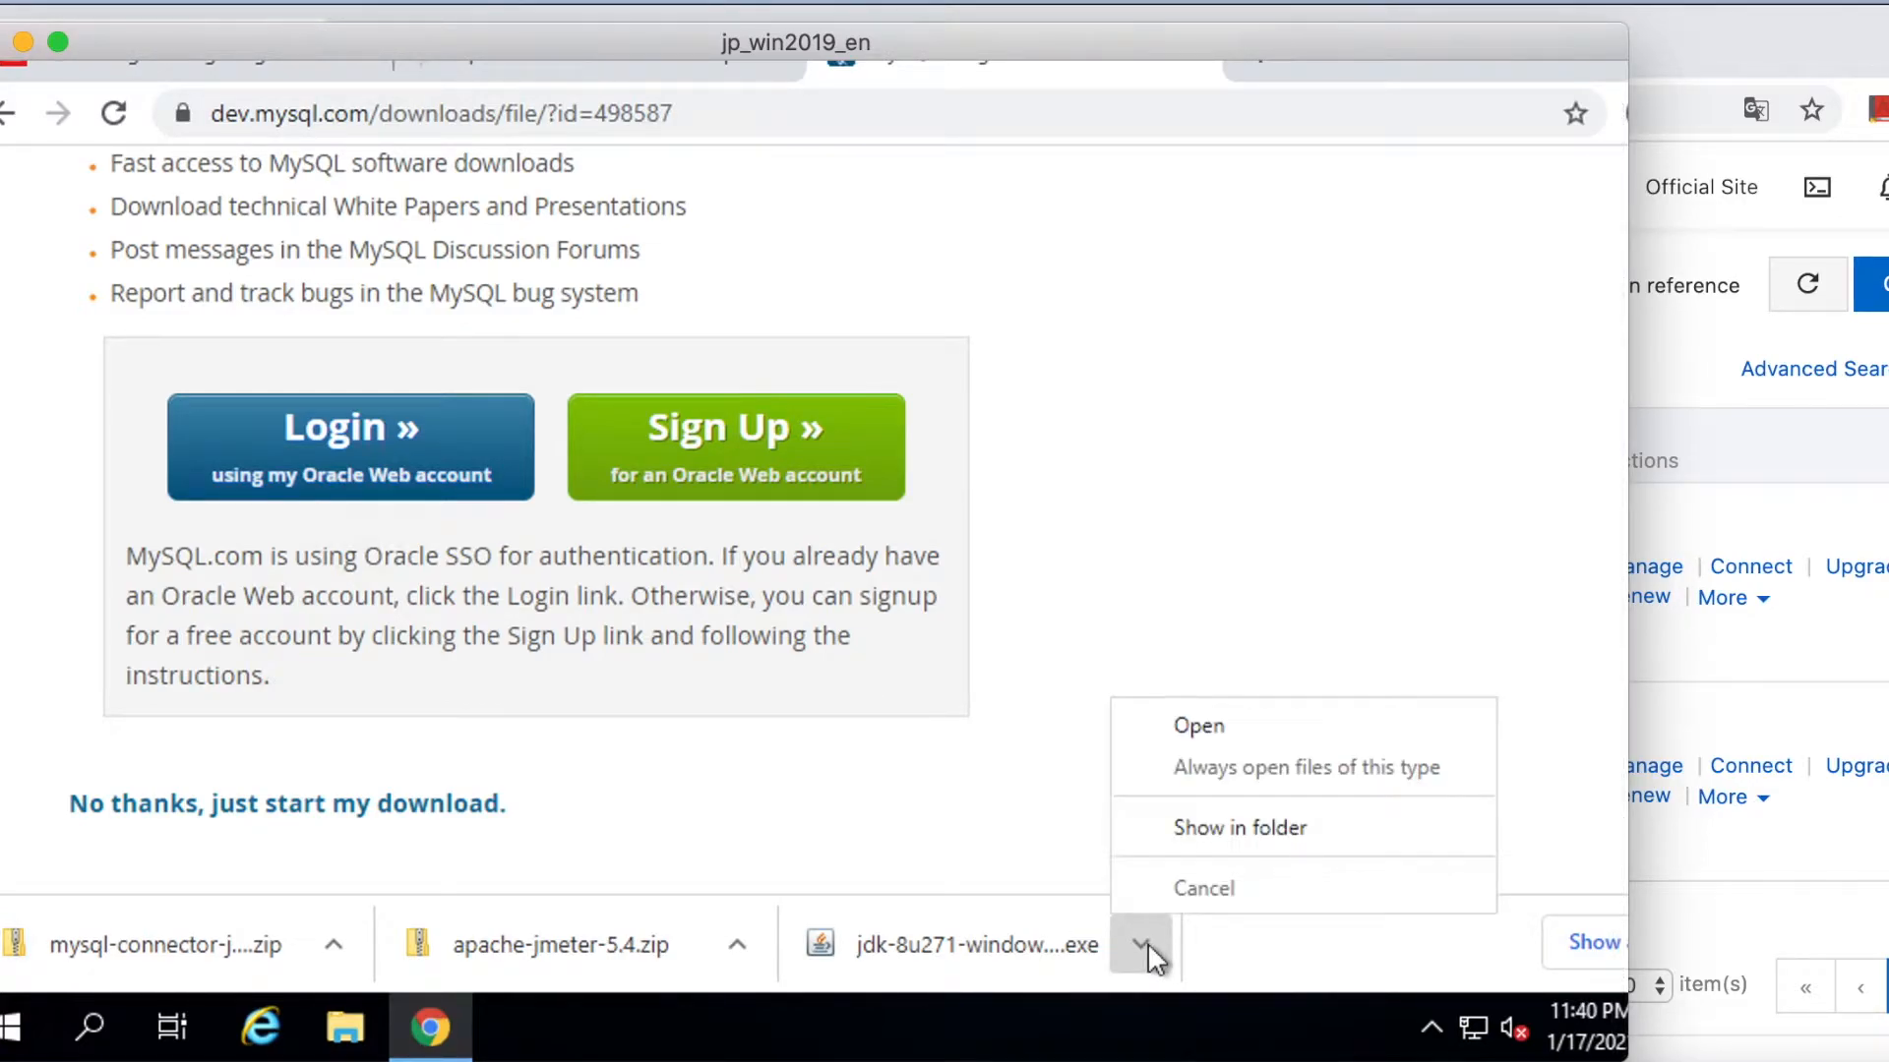
left_click(1201, 829)
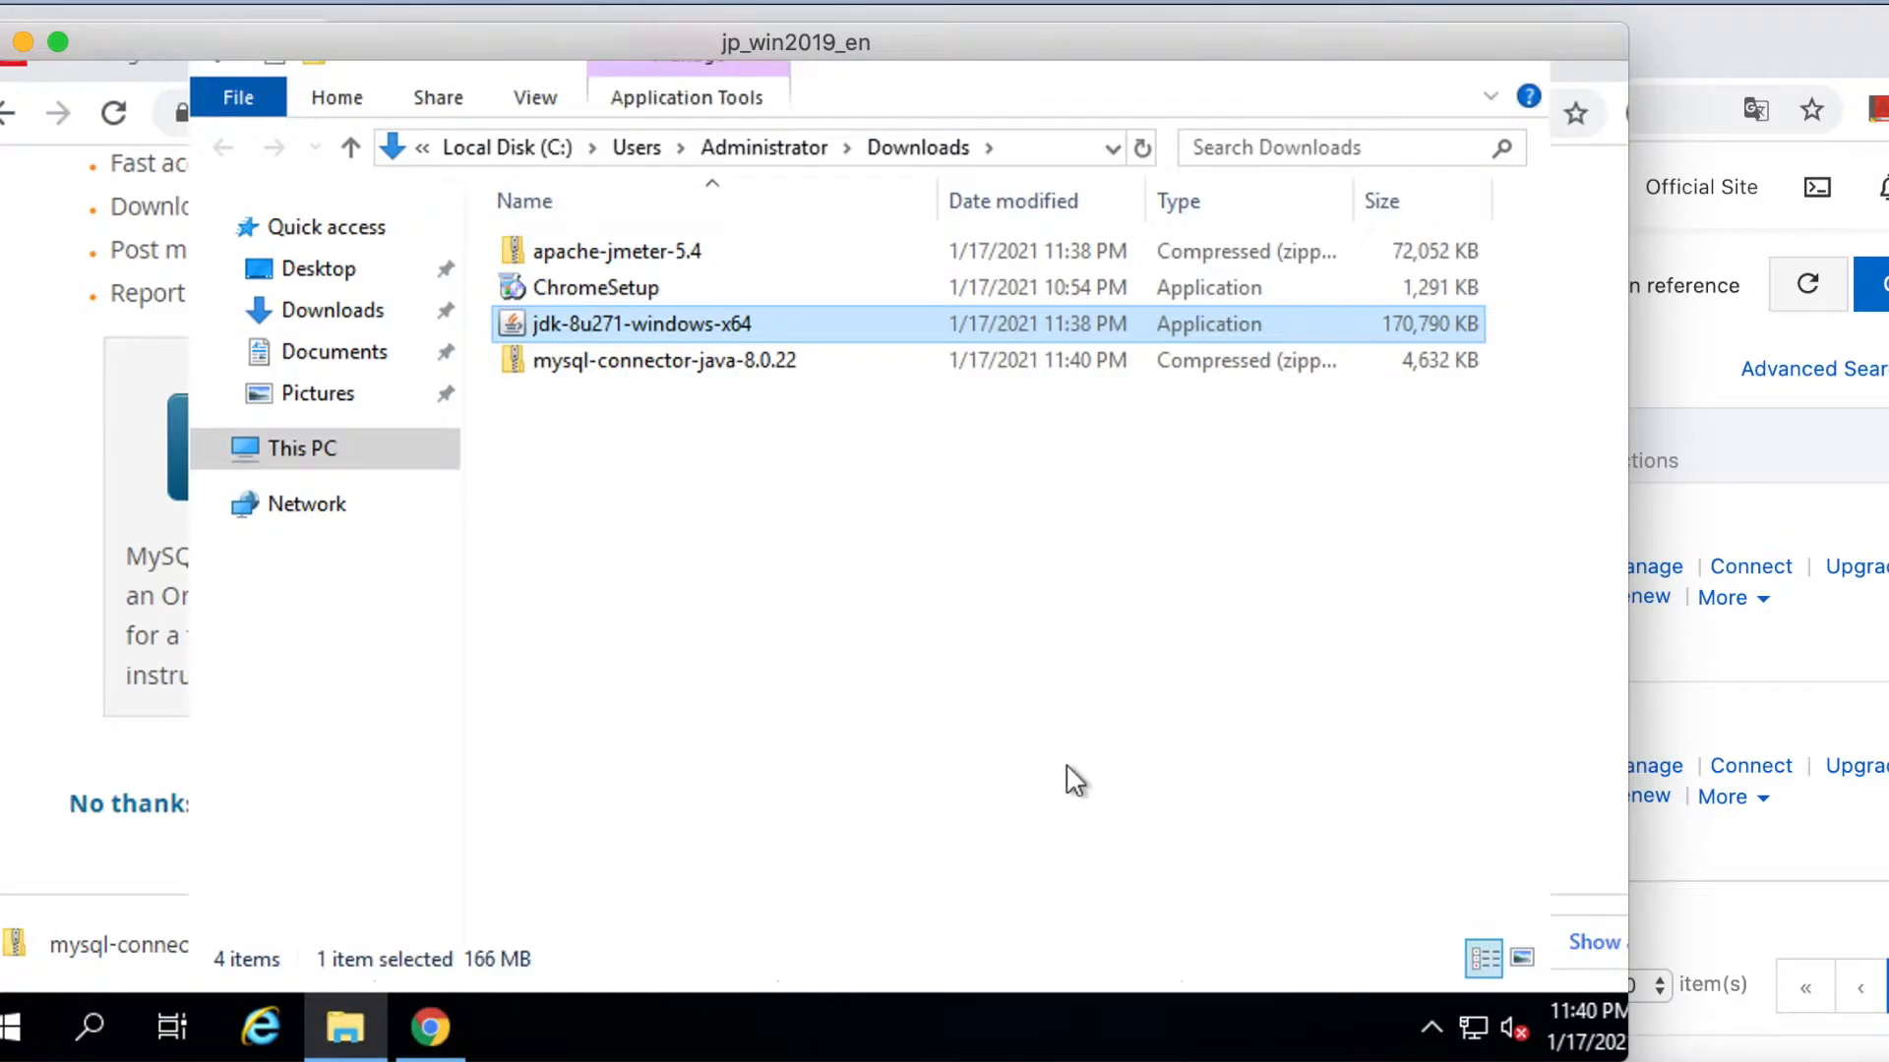
right_click(648, 325)
left_click(695, 334)
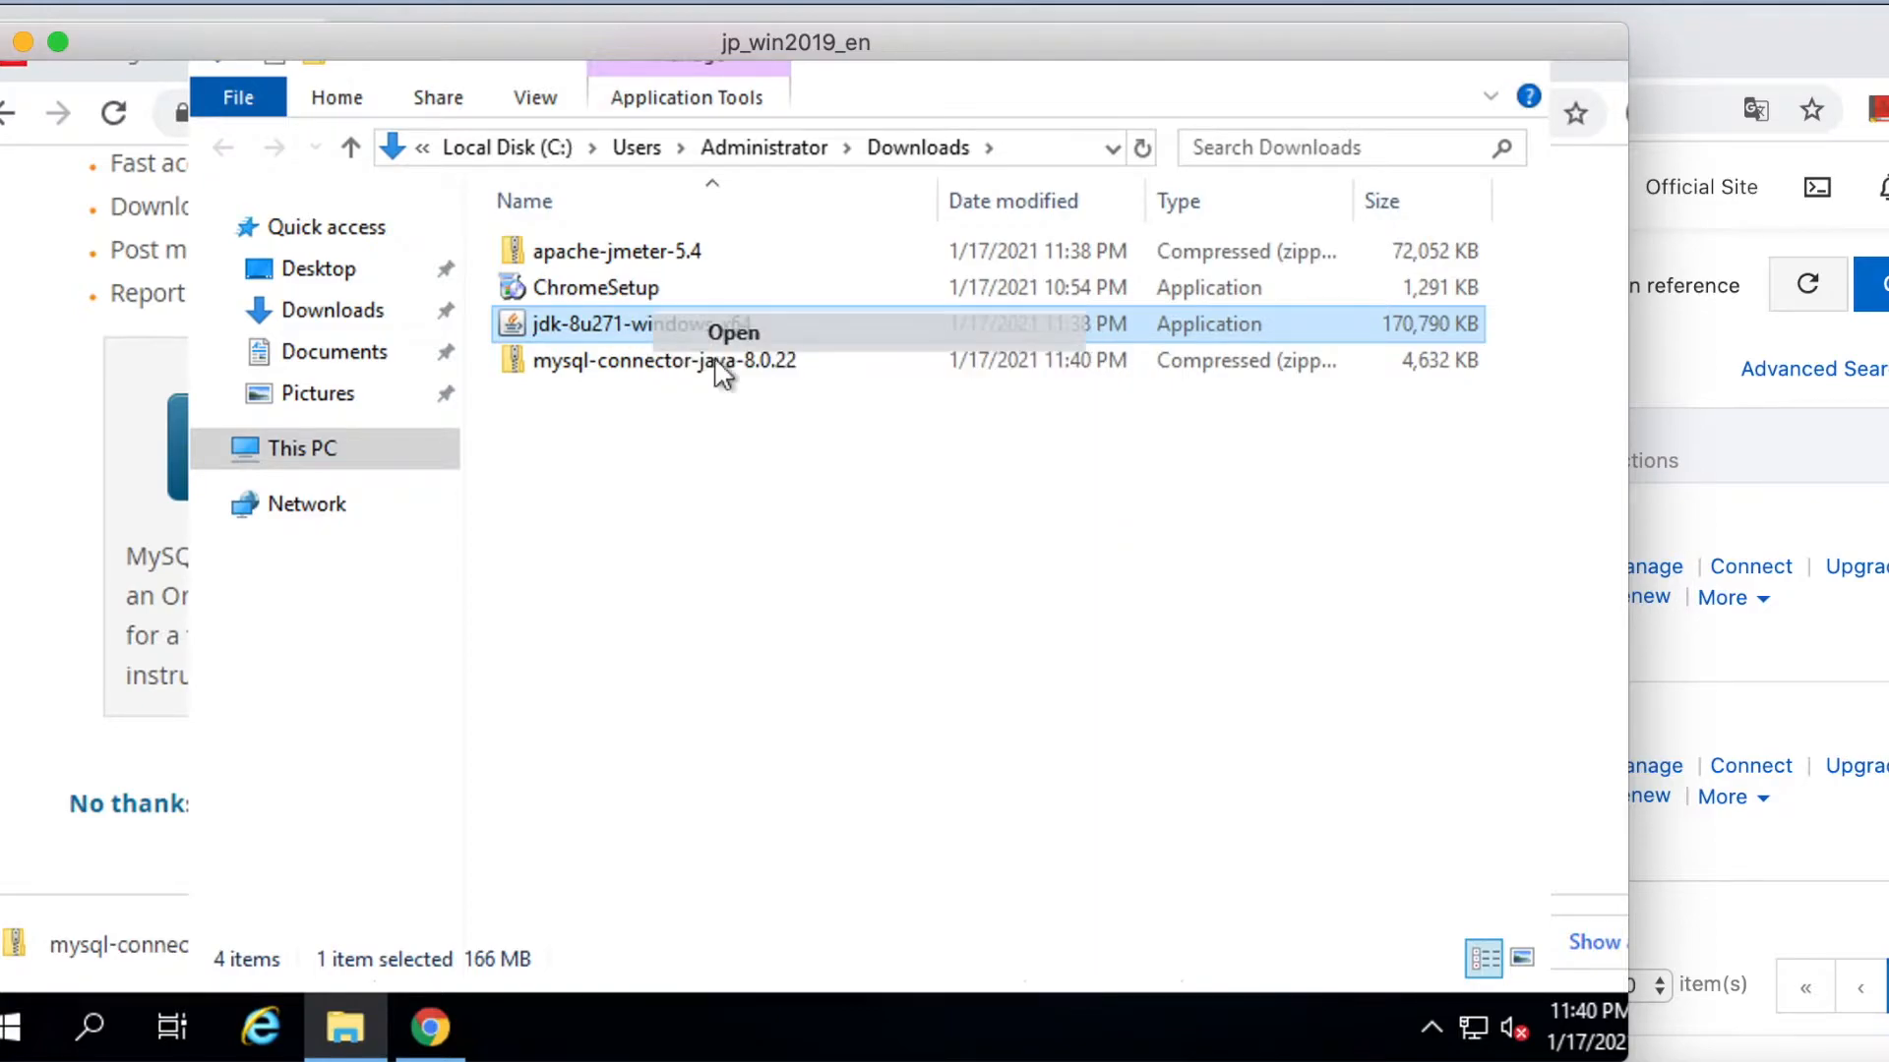
left_click(536, 135)
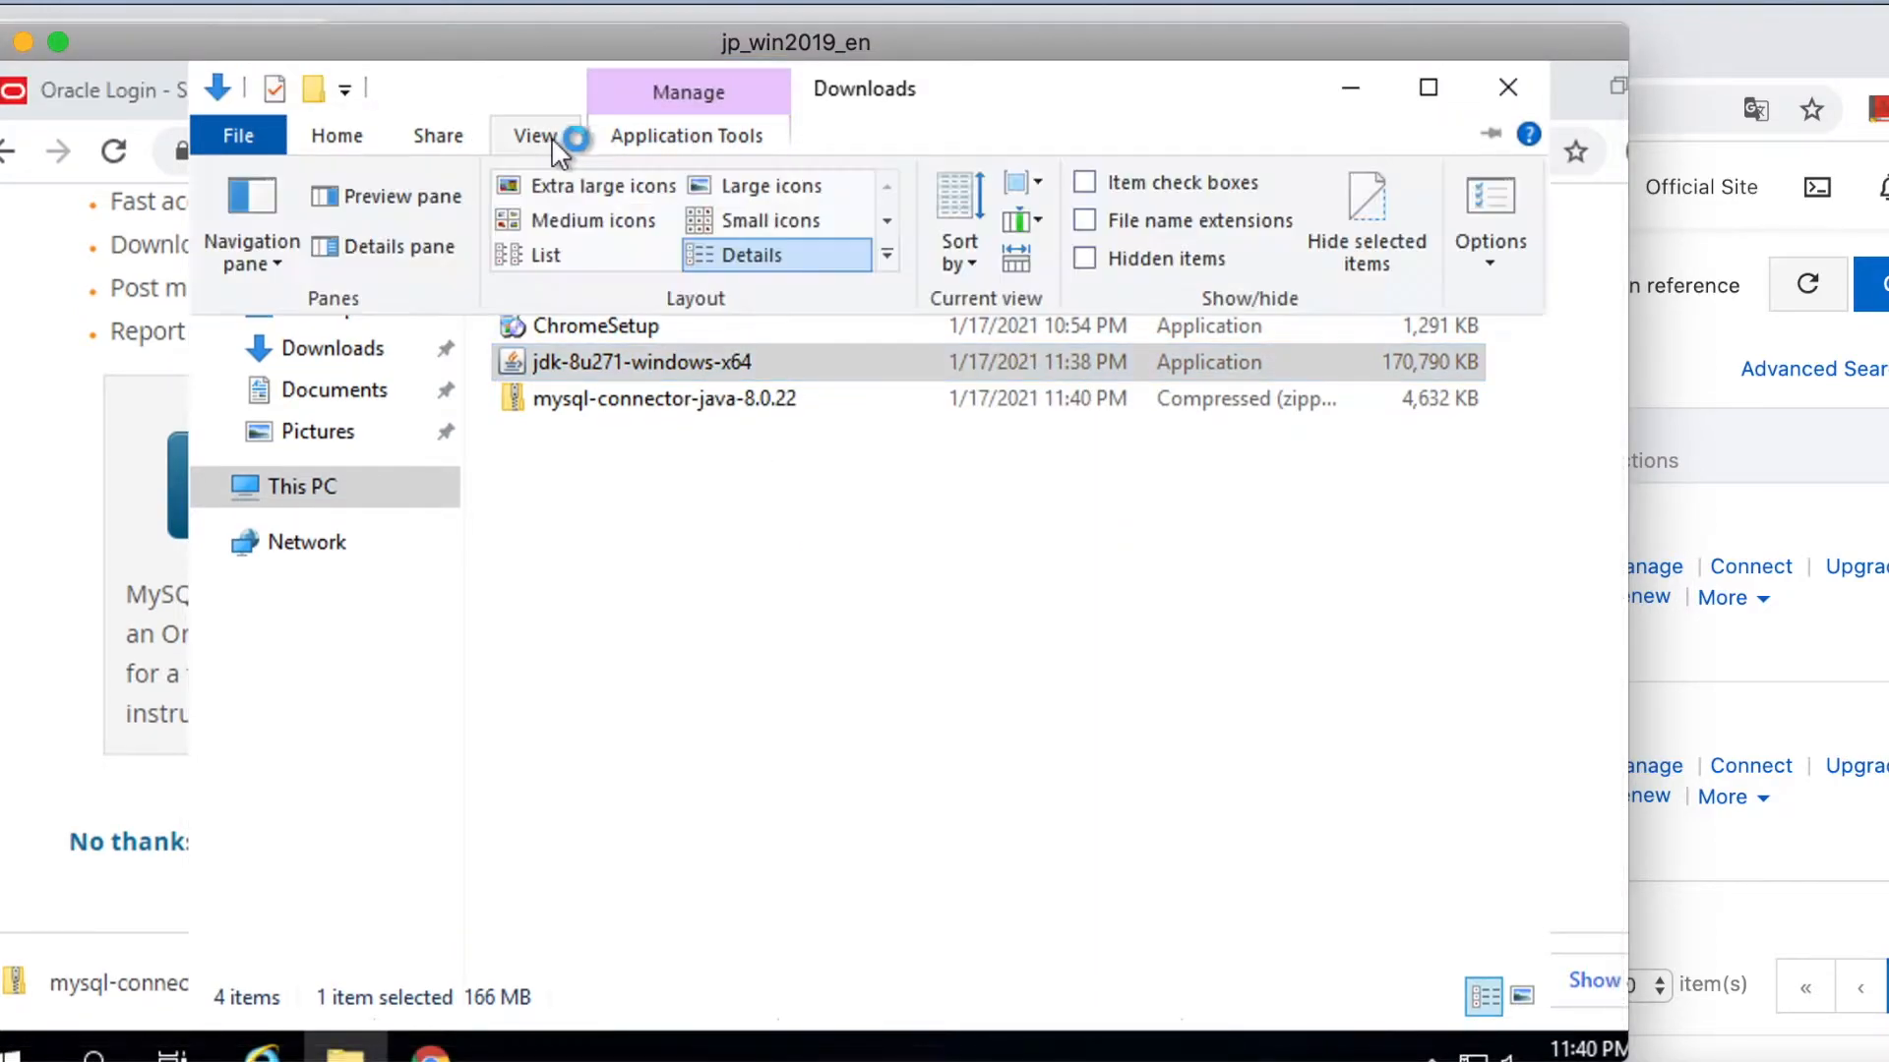
left_click(1088, 218)
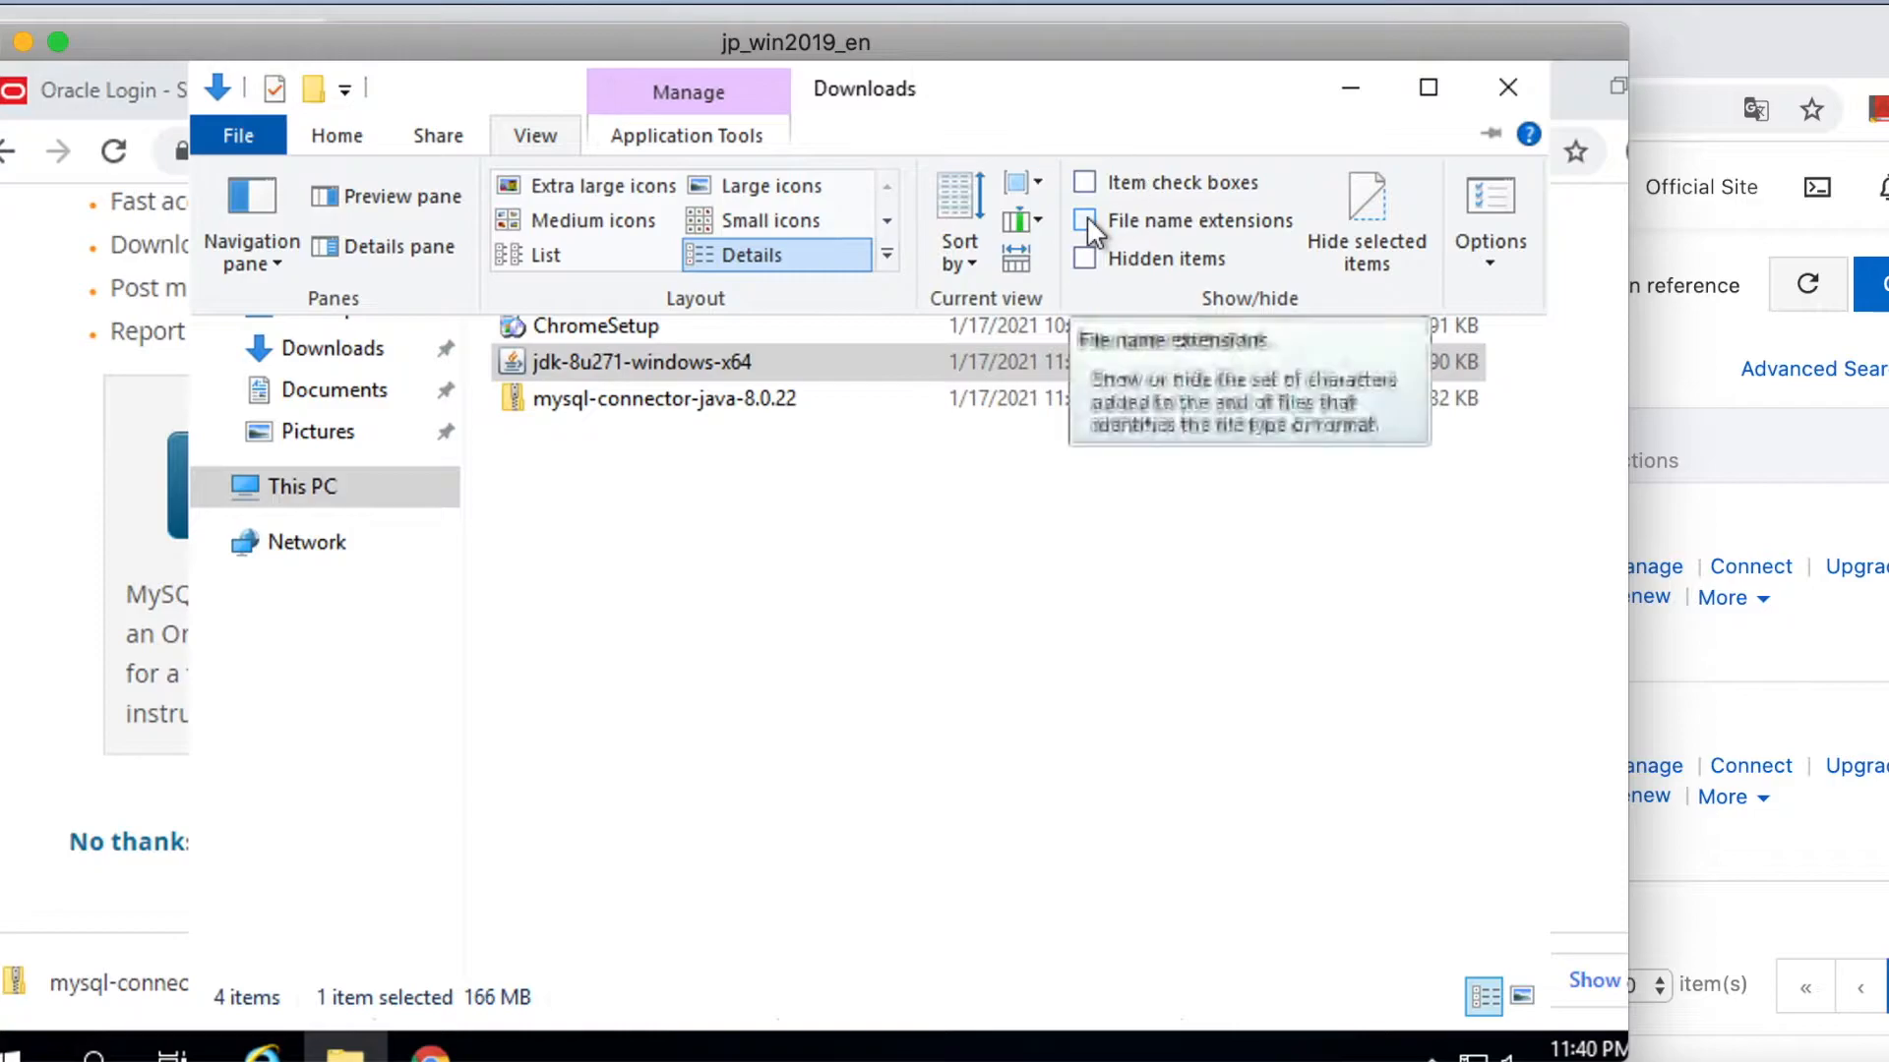
left_click(881, 539)
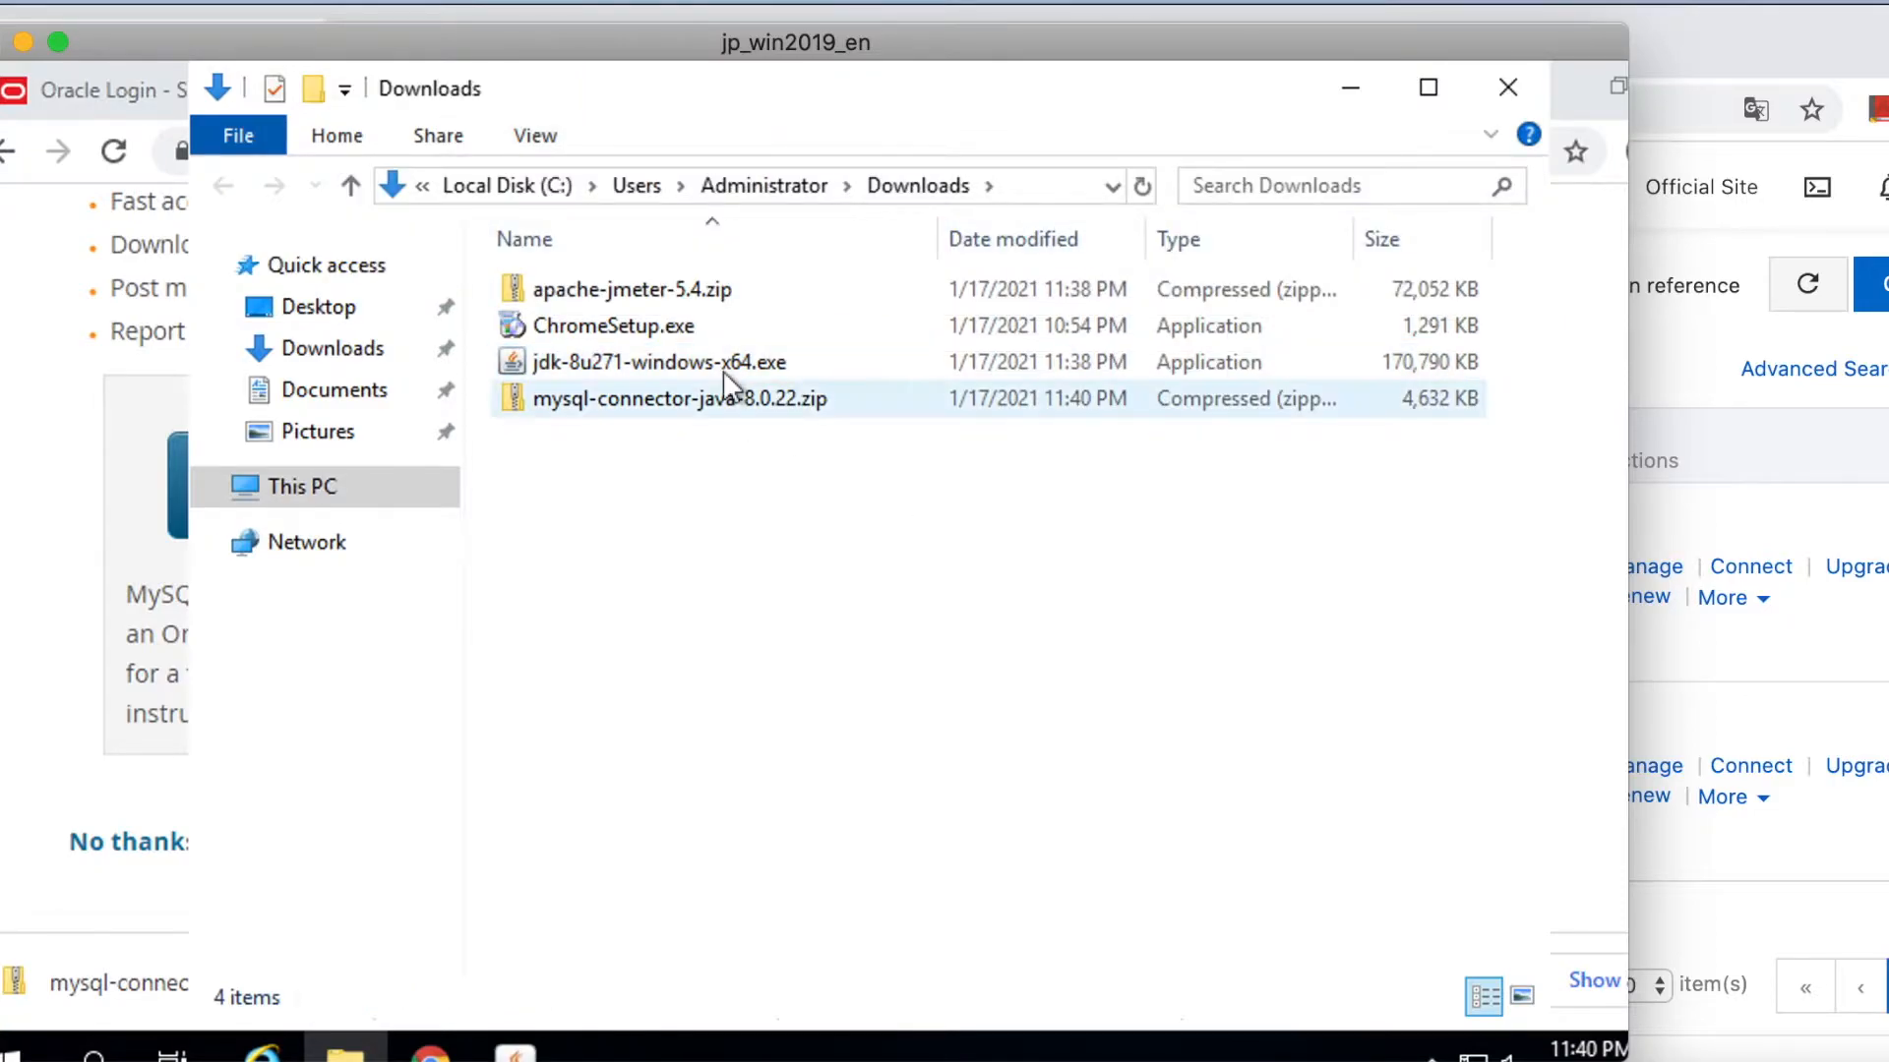
scroll(567, 961, "down", 1)
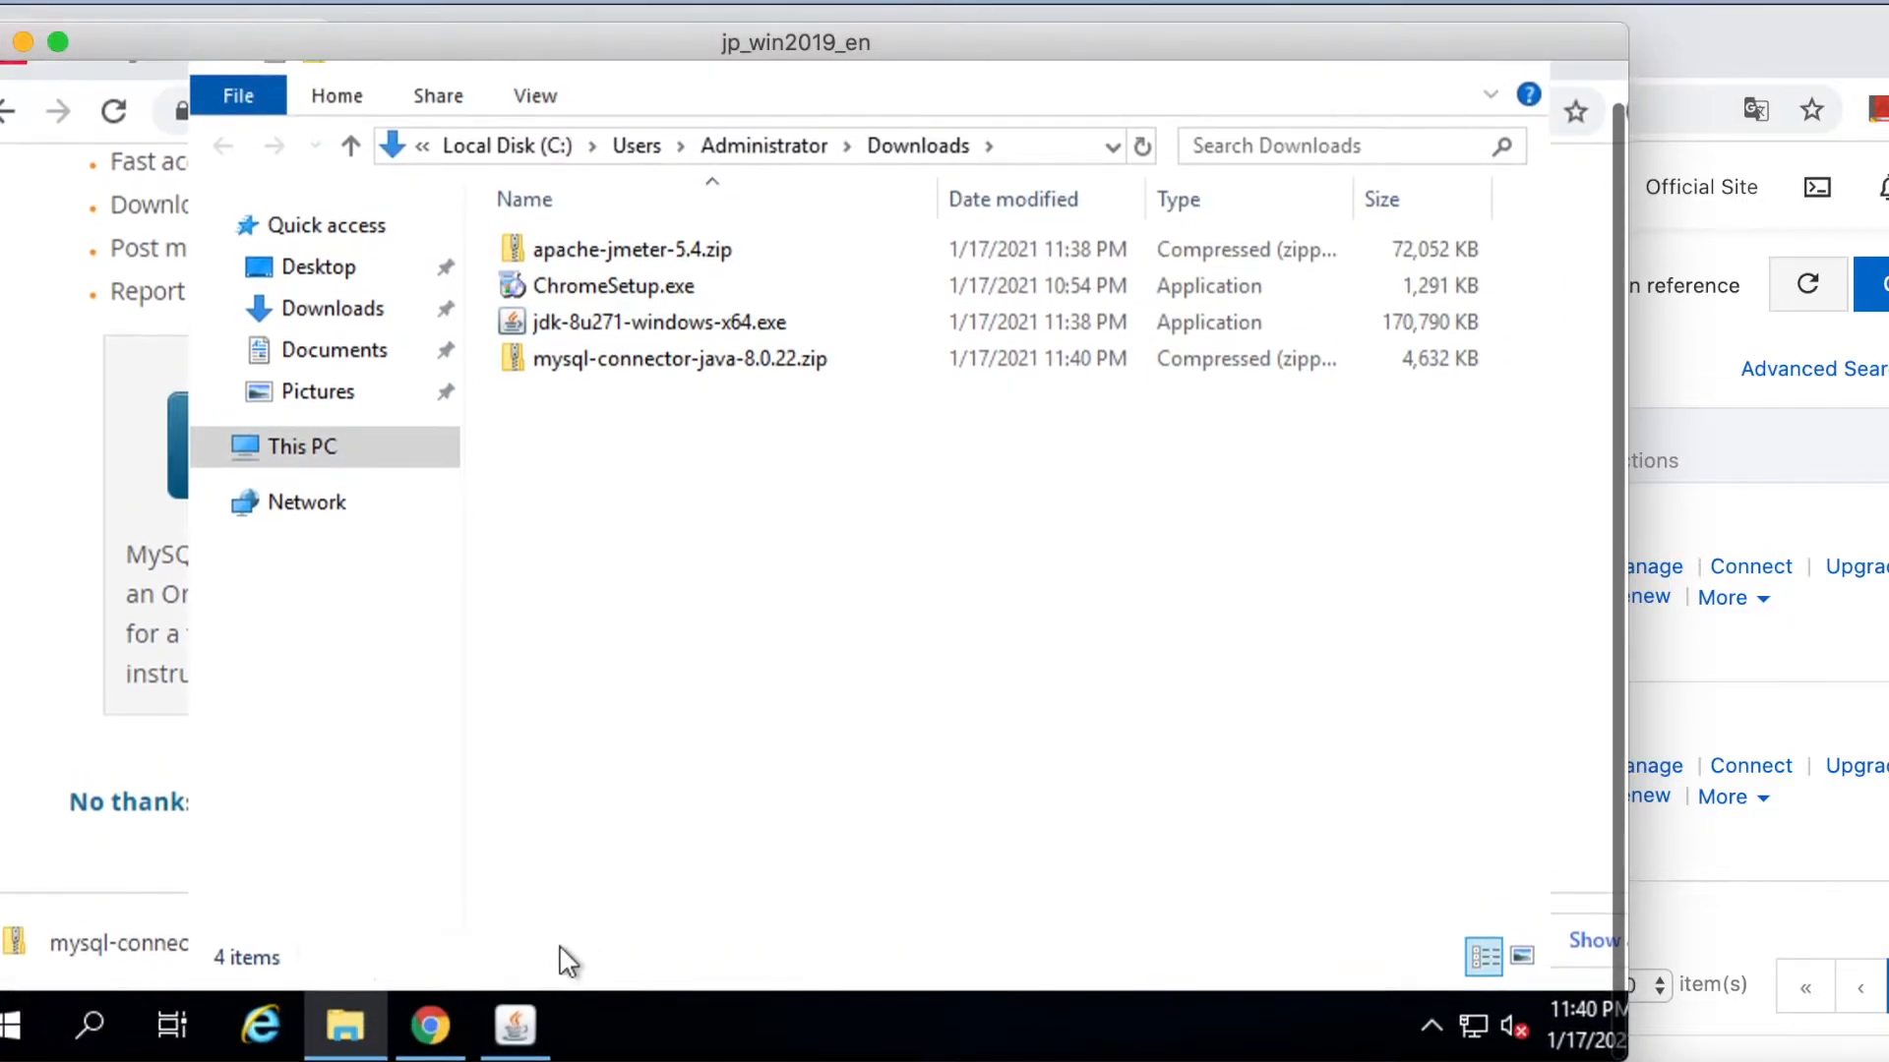
Finish the JDK 8 Update 271 setup with default features and JRE folder.
left_click(514, 1026)
left_click(1176, 833)
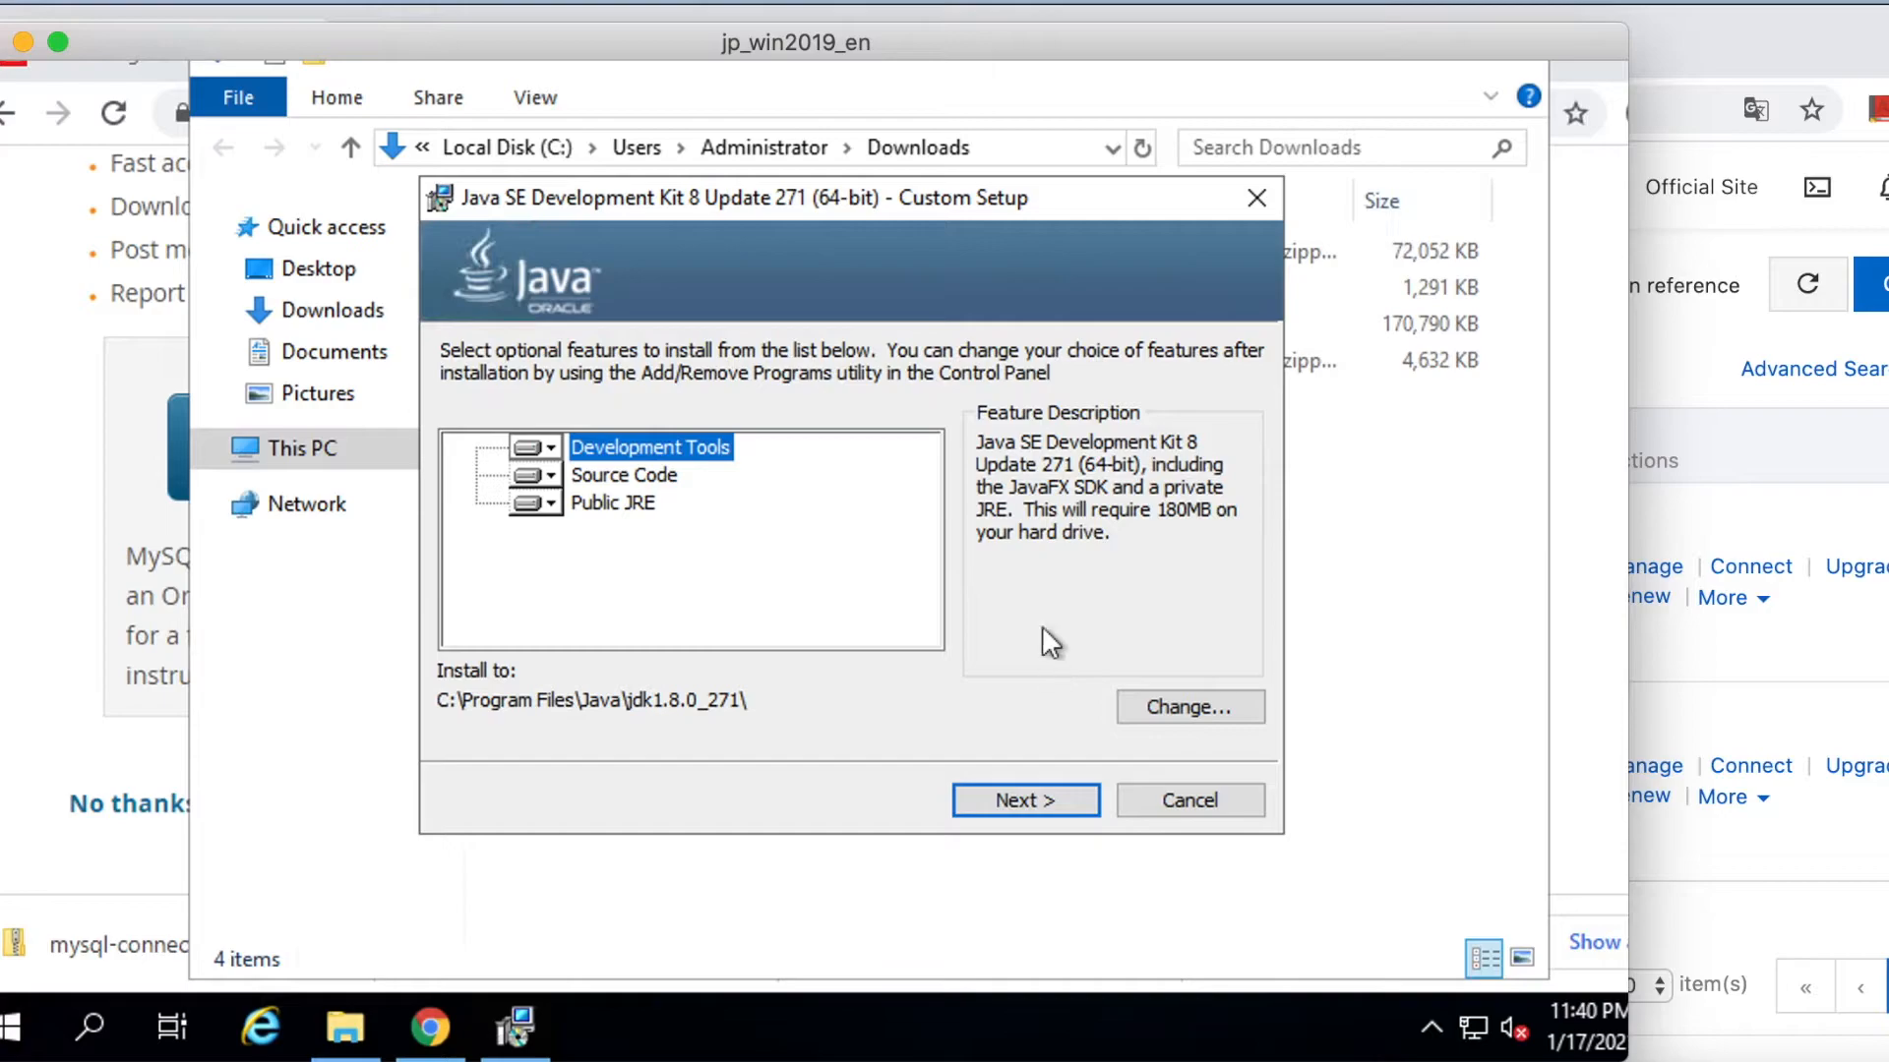
left_click(1037, 799)
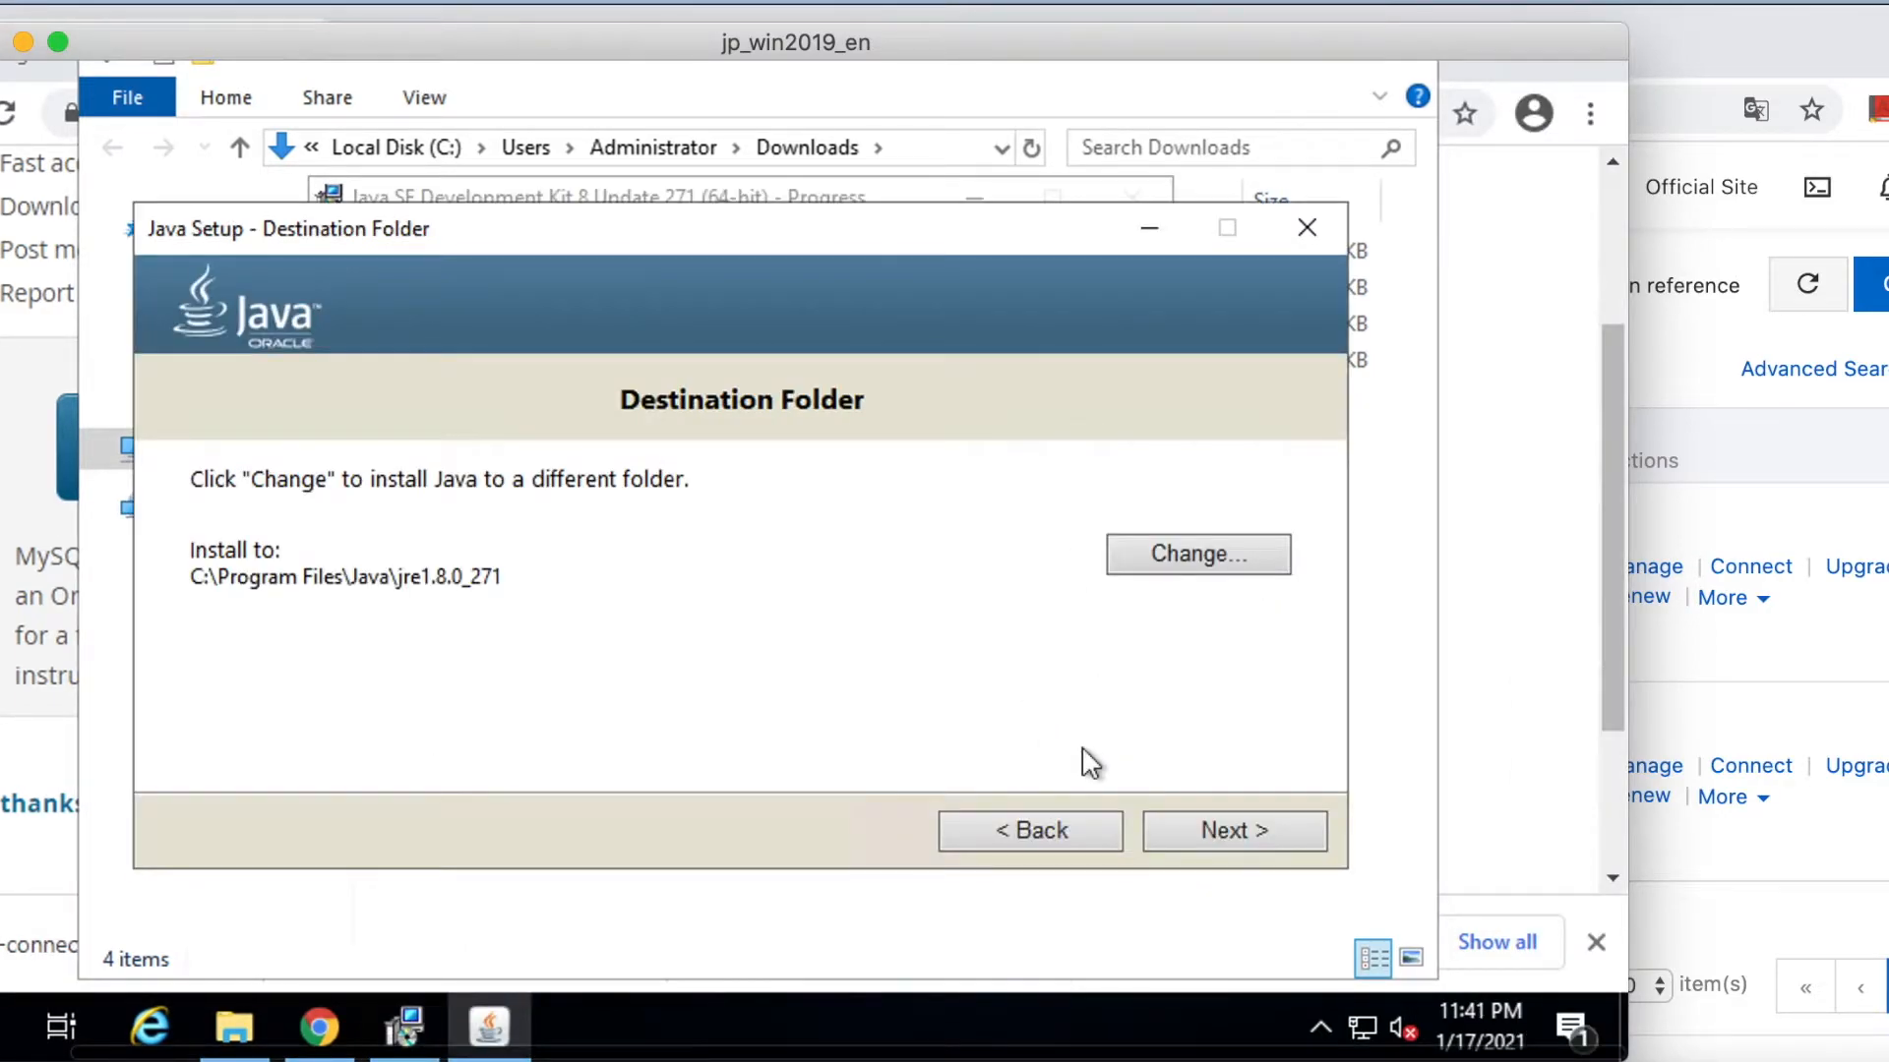
left_click(1243, 834)
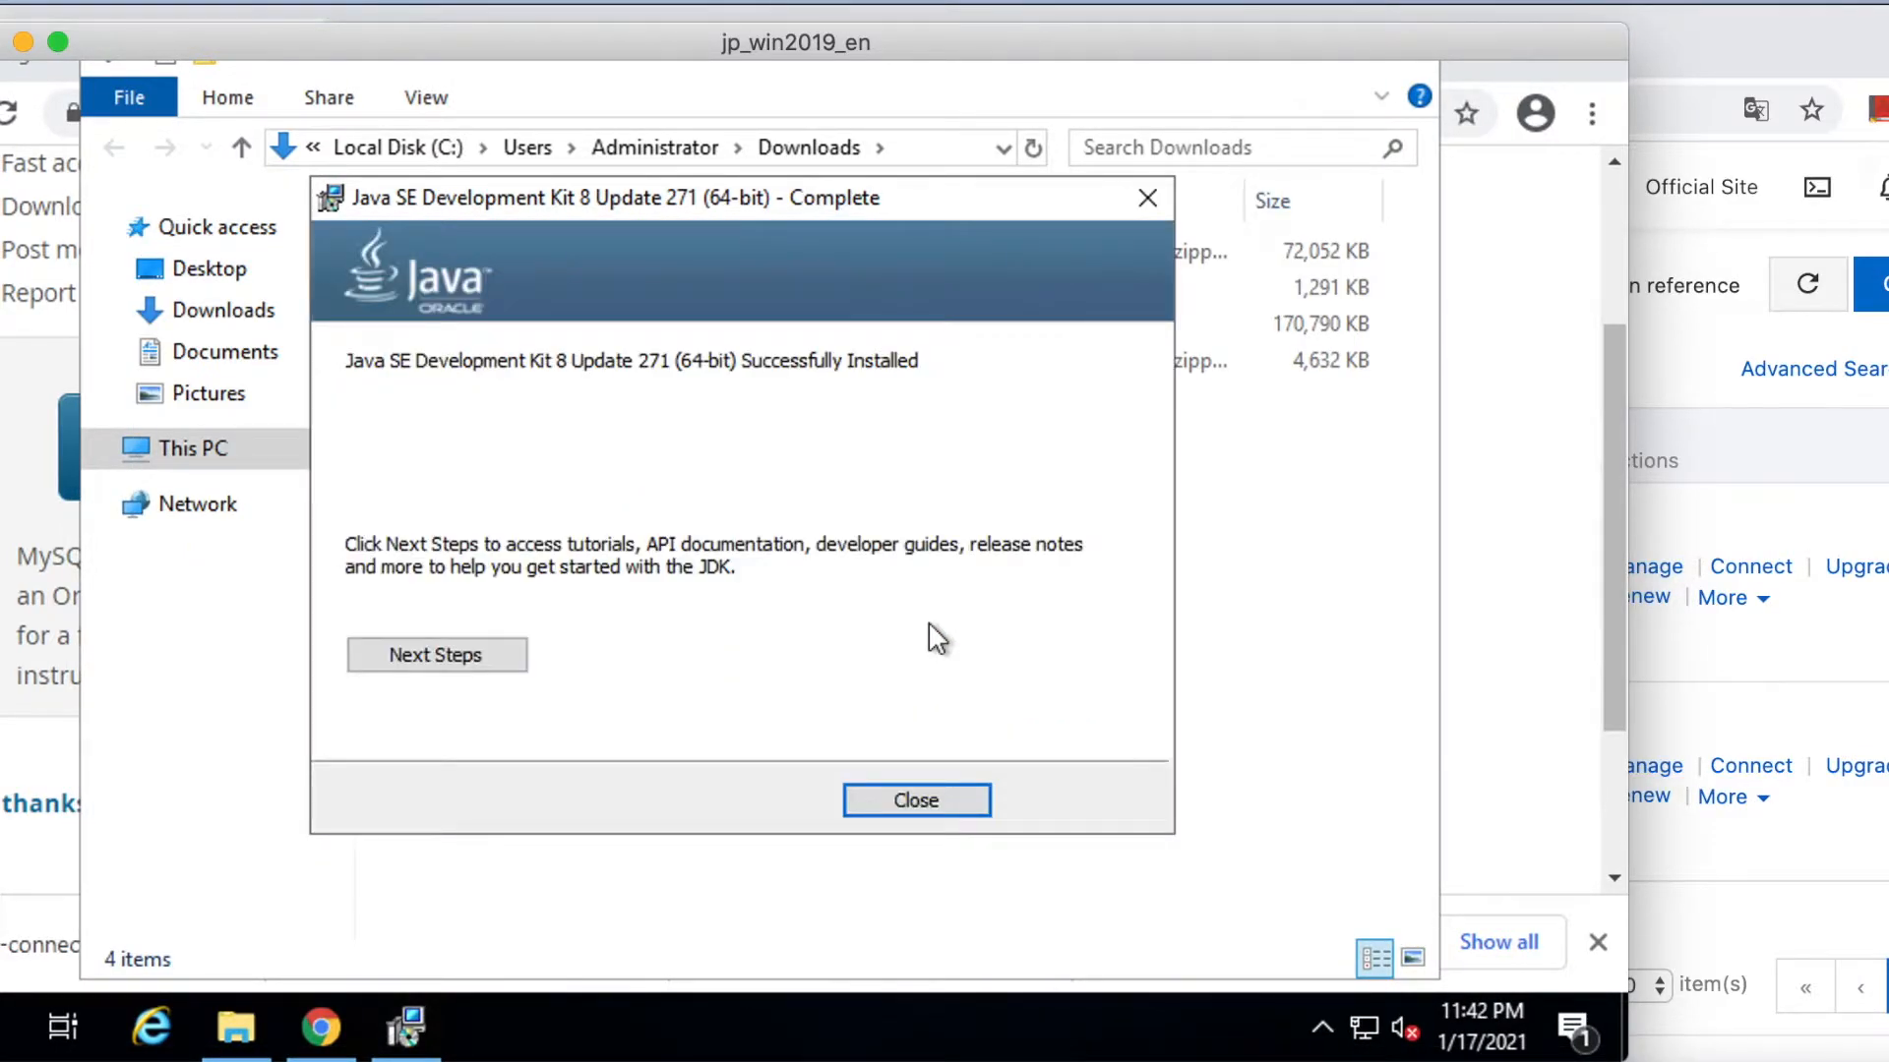
left_click(916, 800)
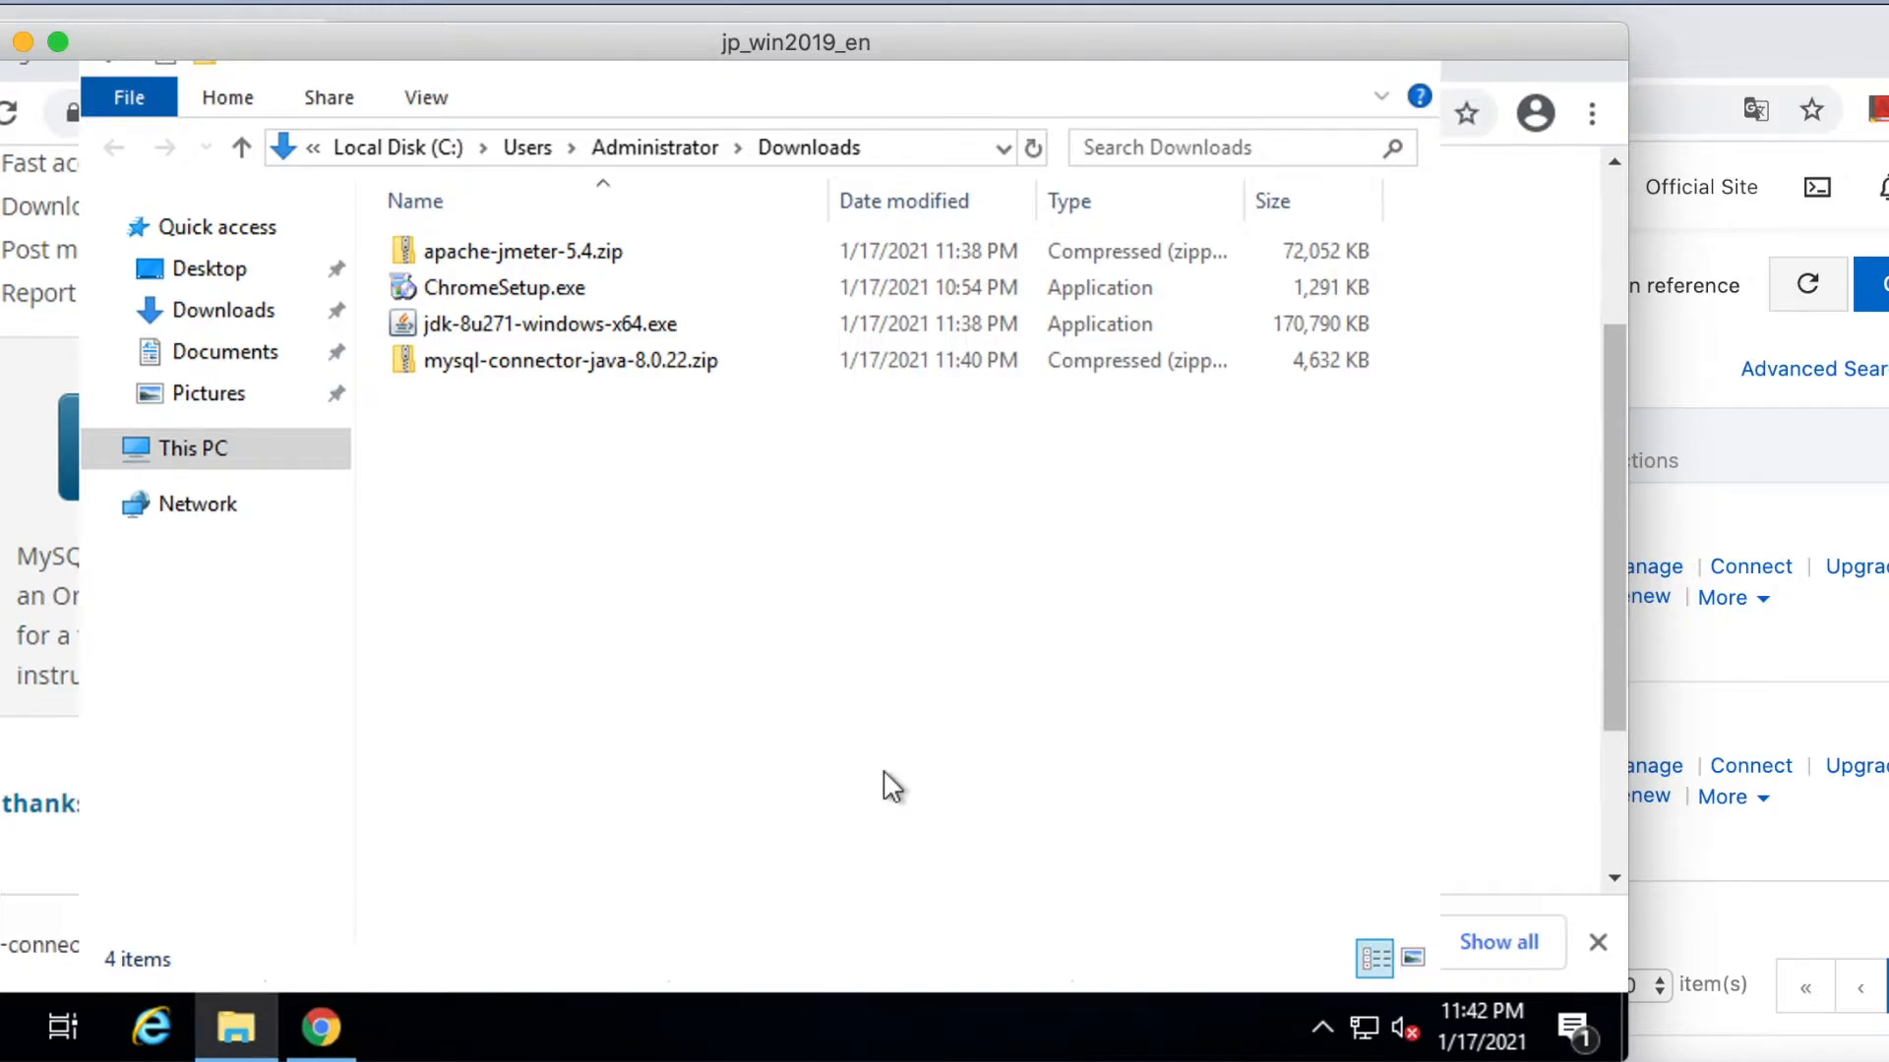
Open Environment Variables via This PC's Properties and Advanced system settings.
scroll(884, 772, "left", 2)
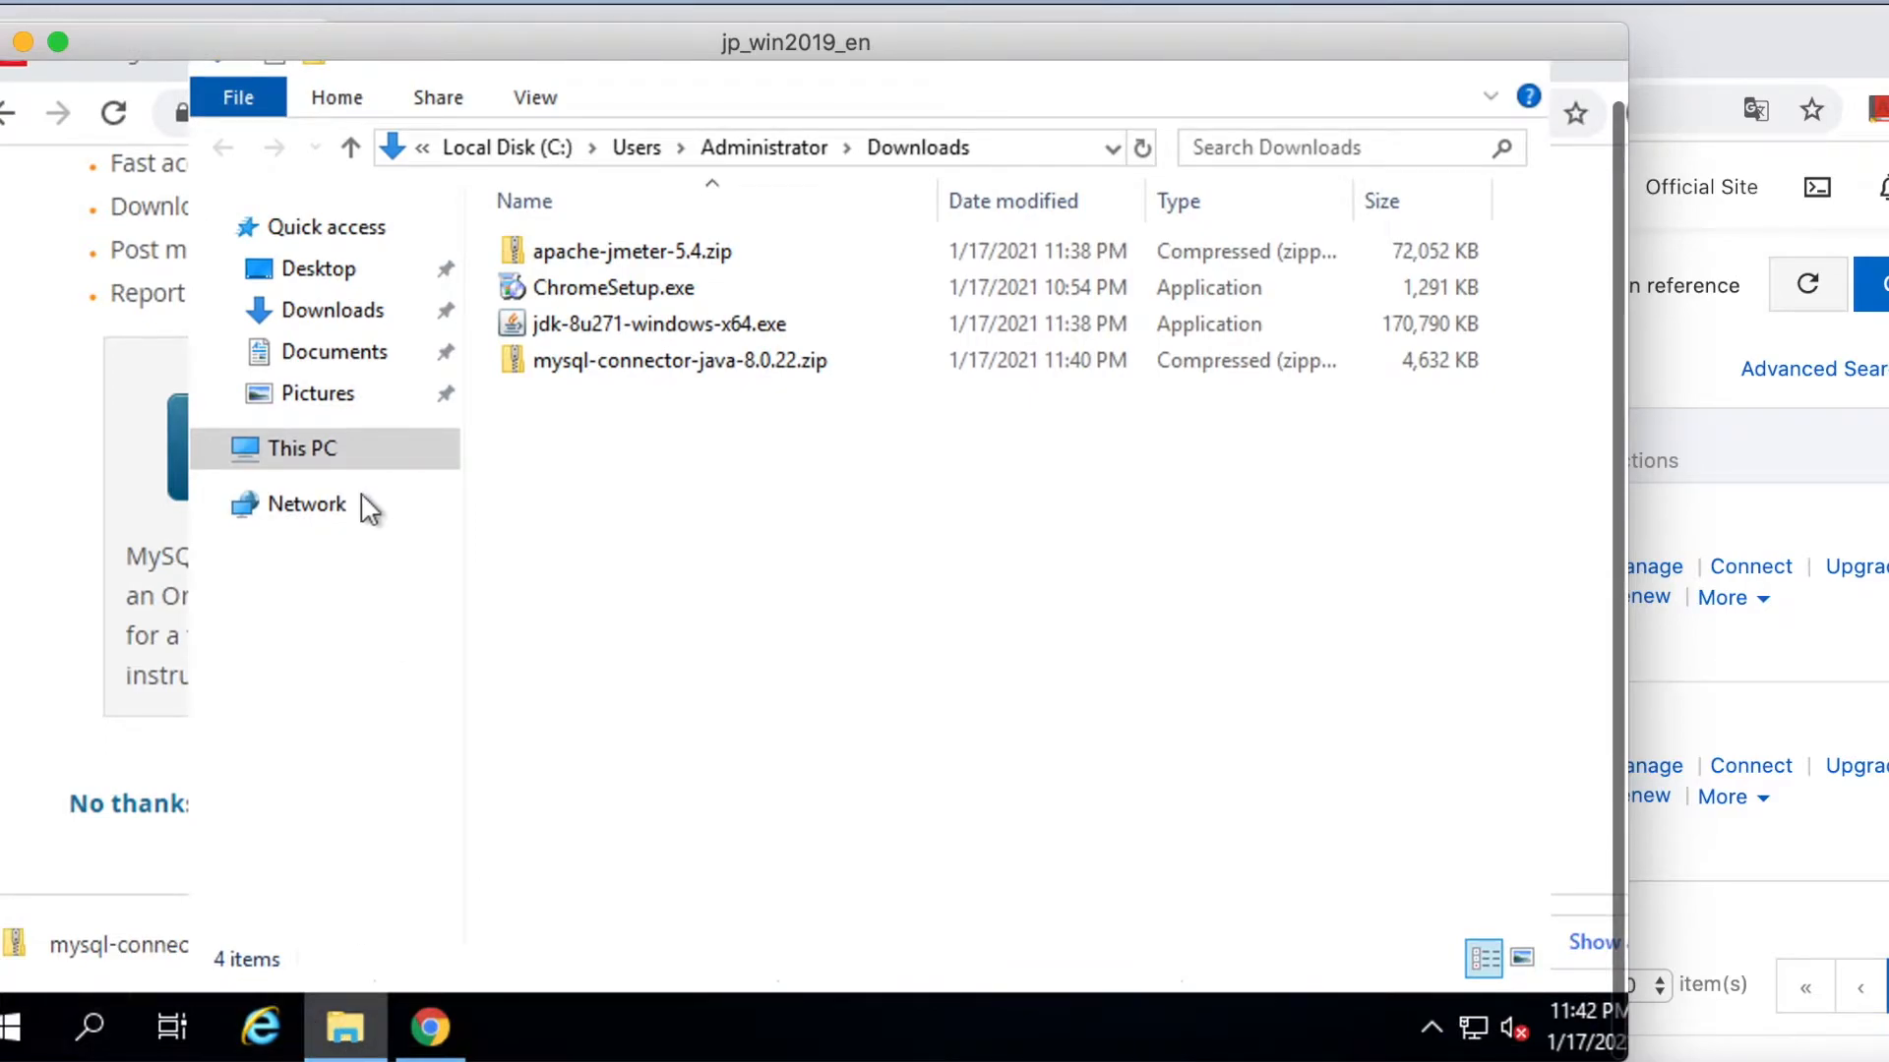
right_click(329, 455)
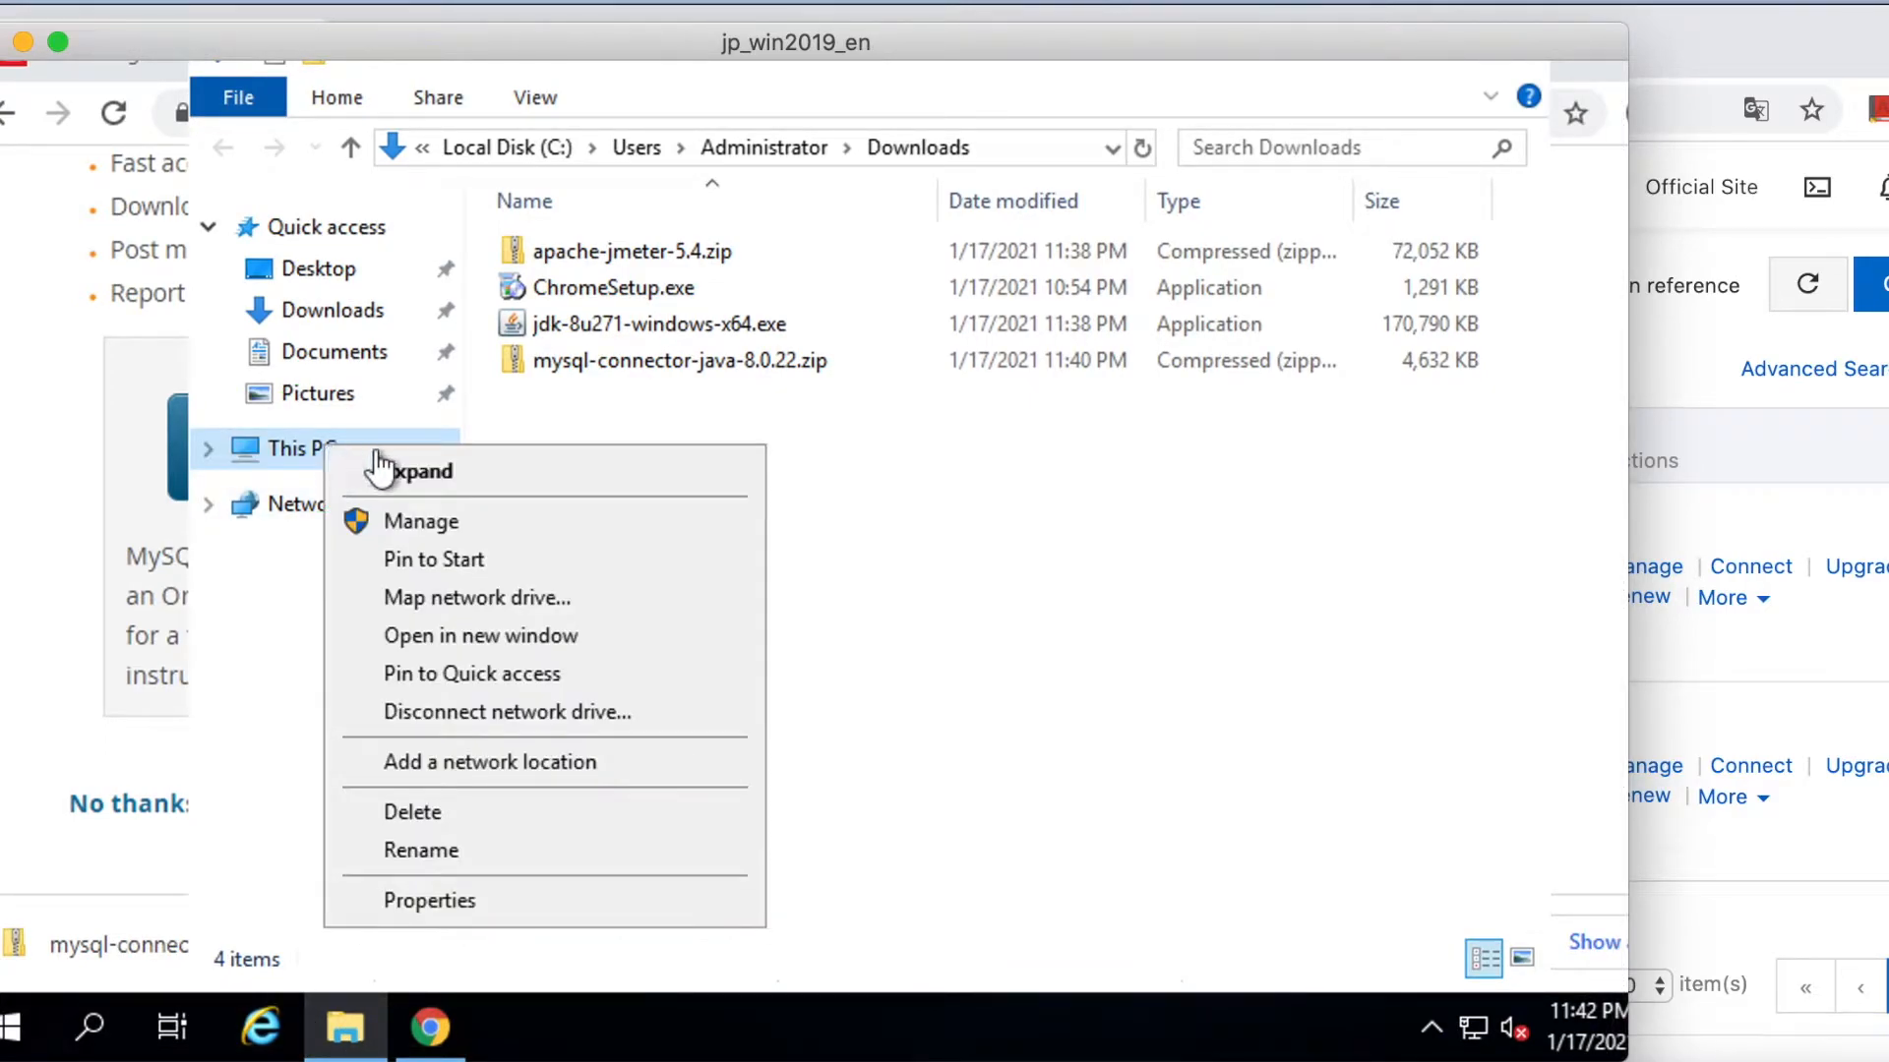
left_click(459, 900)
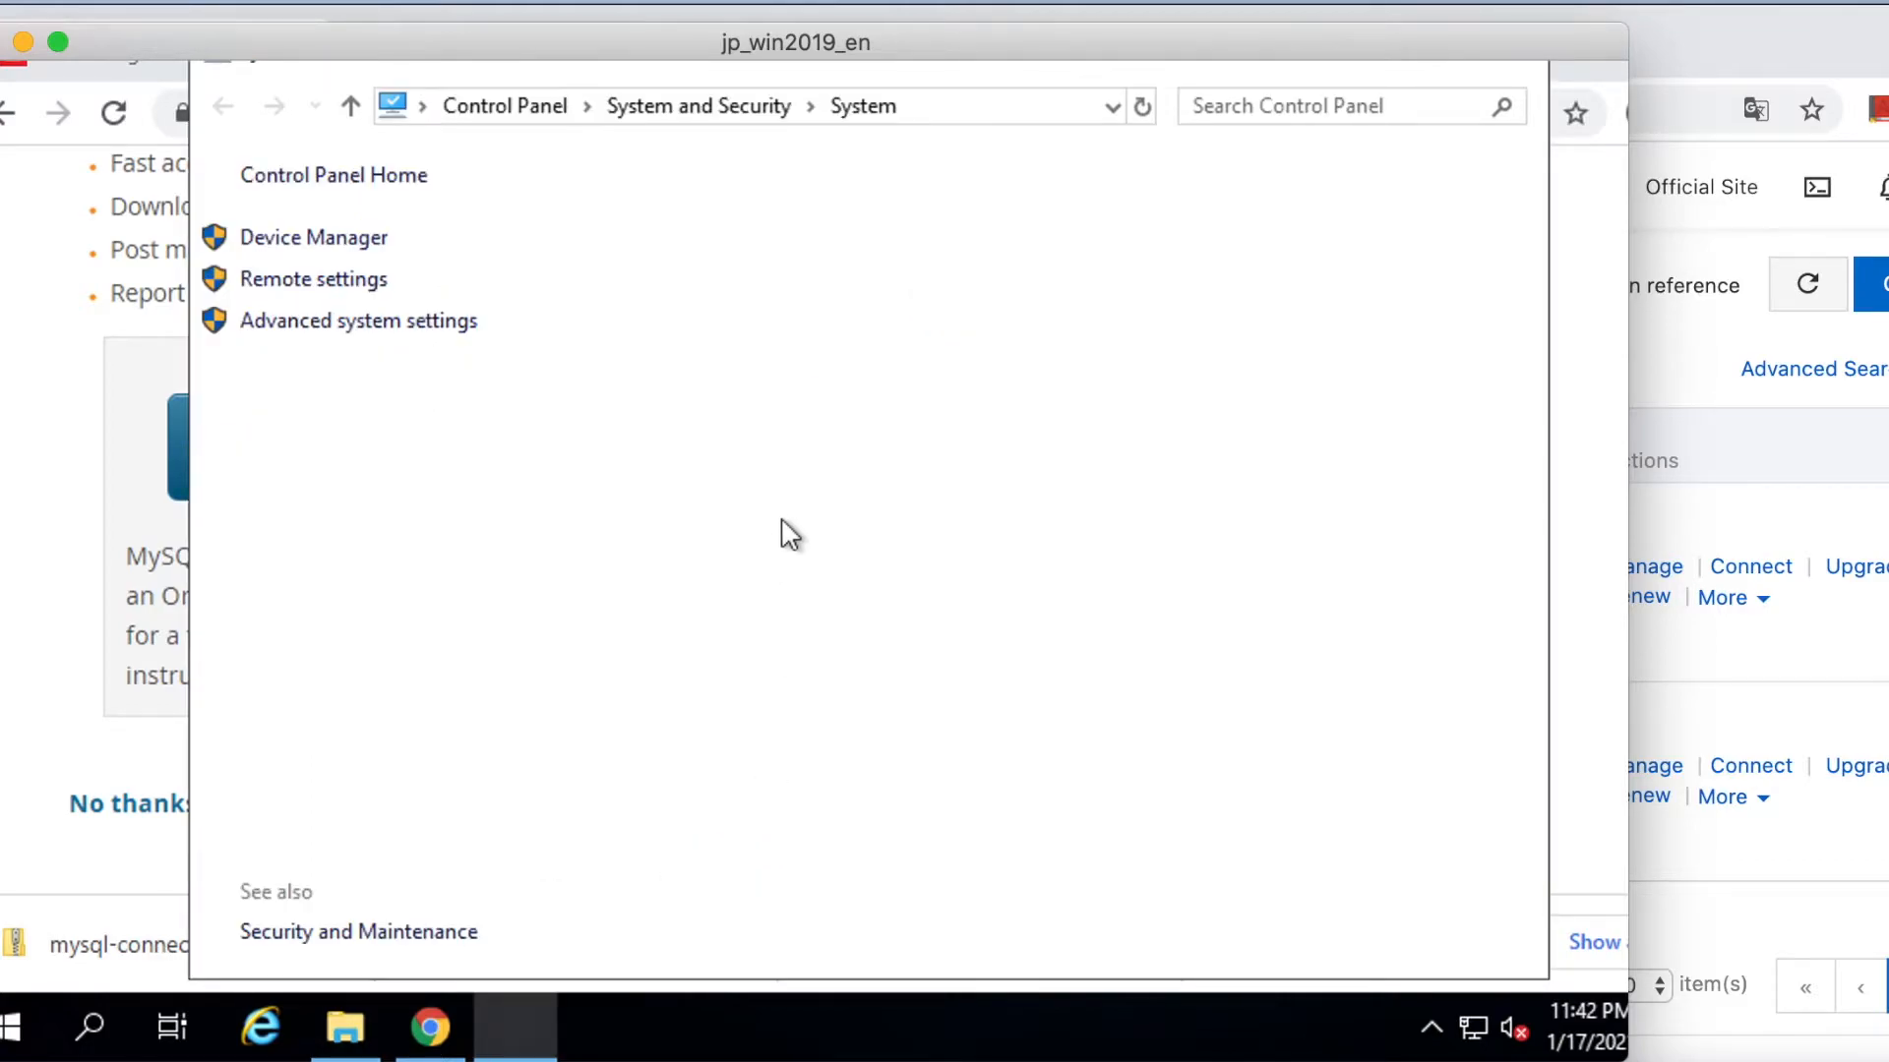
left_click(362, 329)
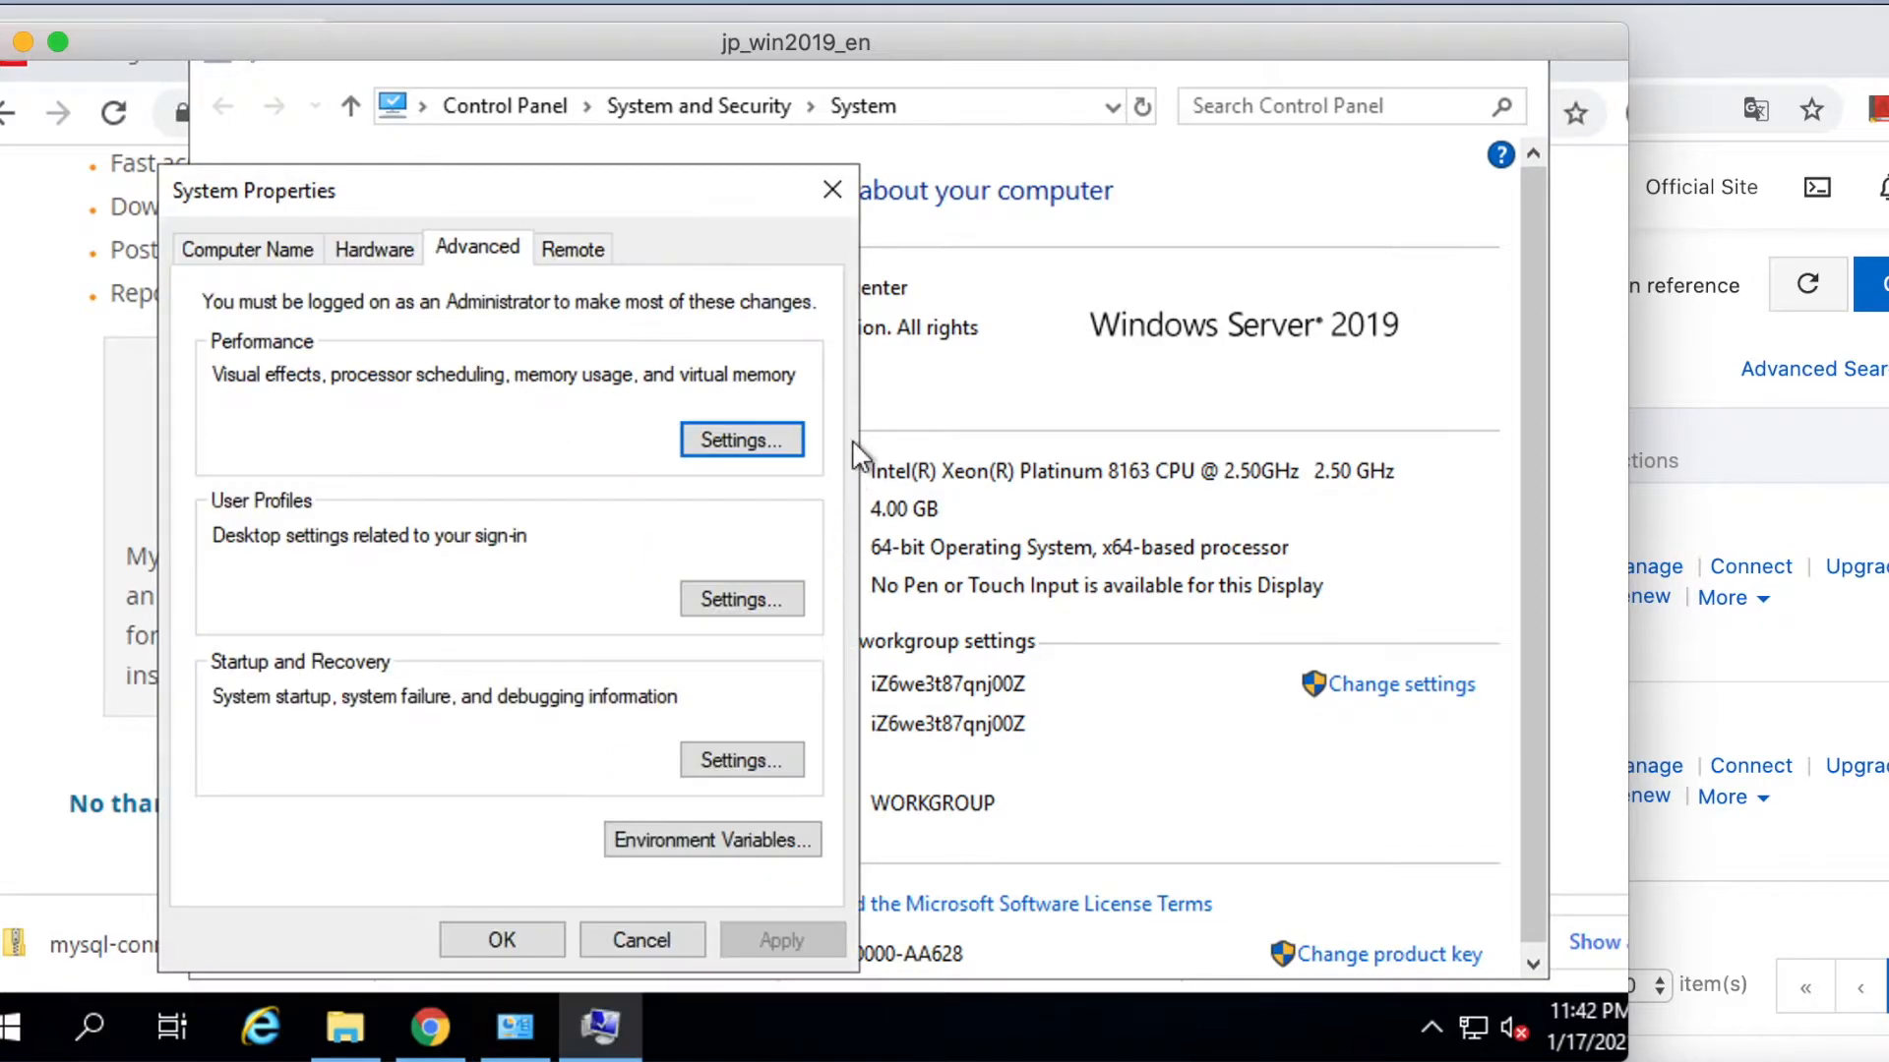
left_click(708, 845)
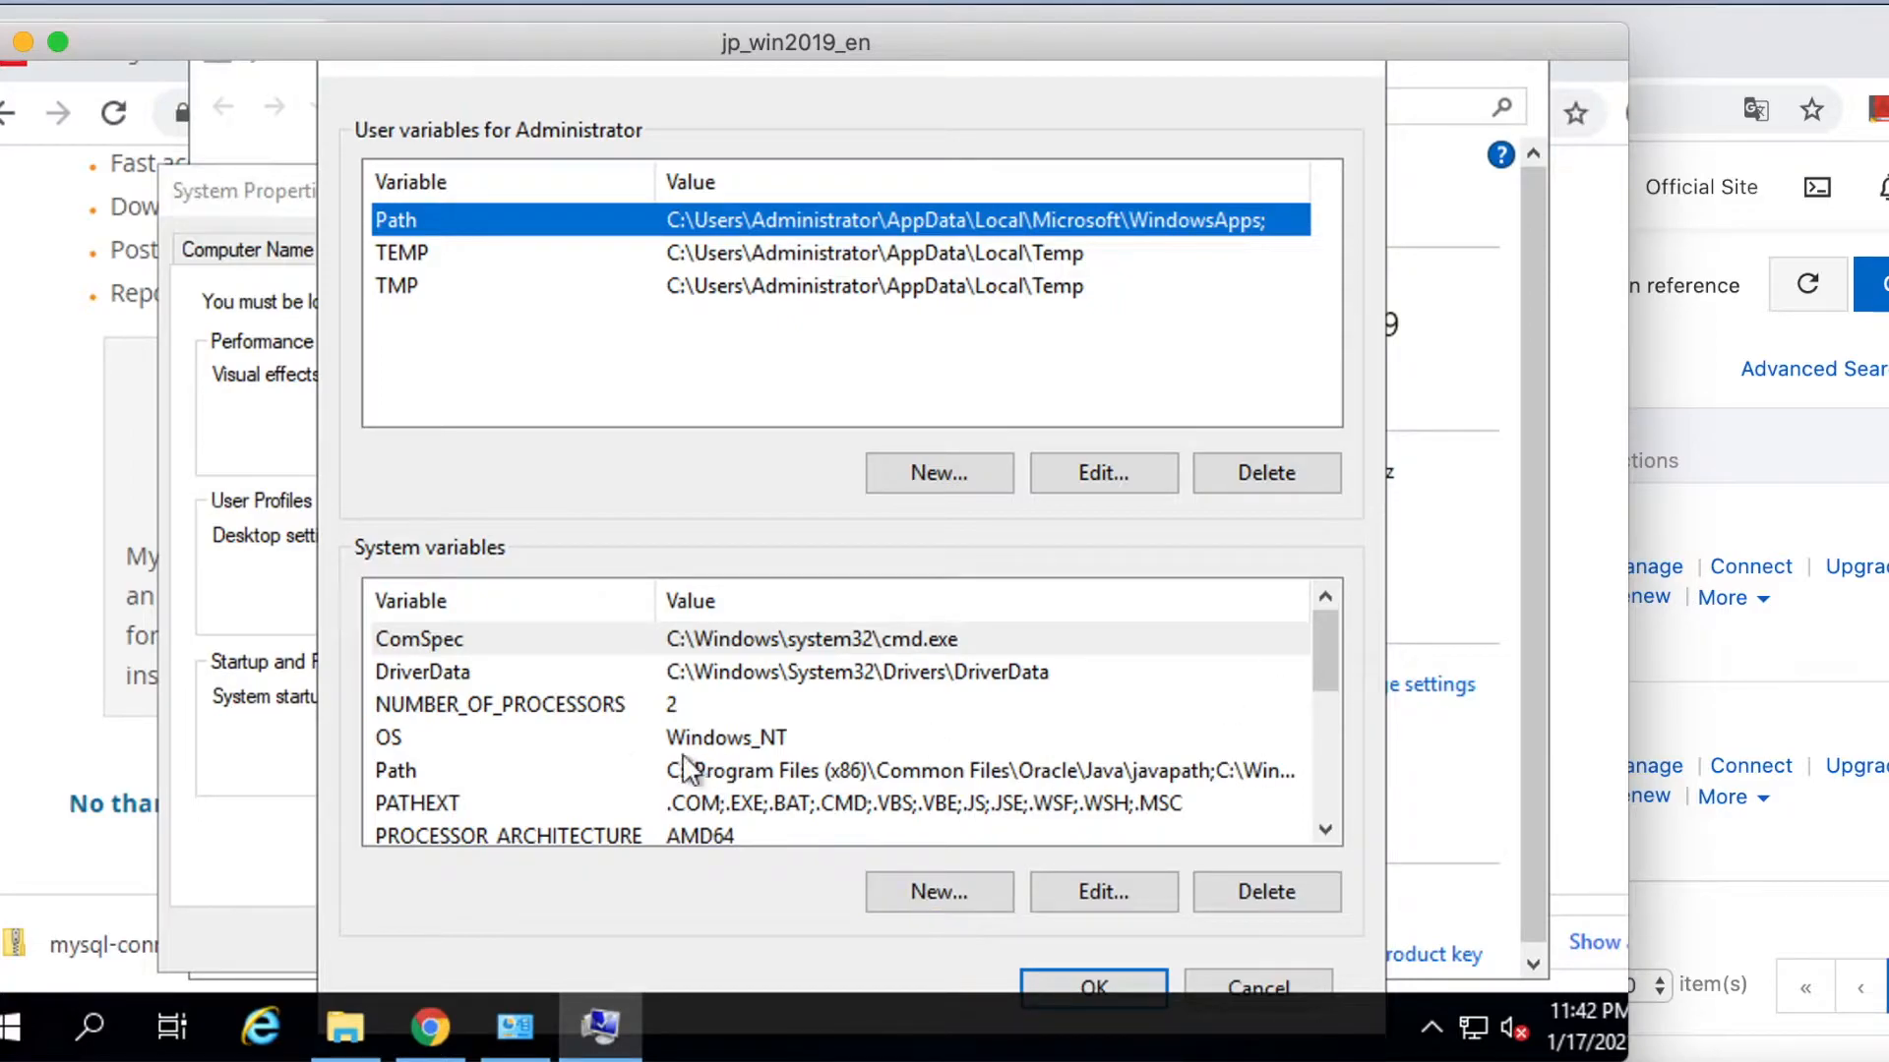
Add %JAVA_HOME%\bin\ as a new entry in the system Path variable.
left_click(640, 772)
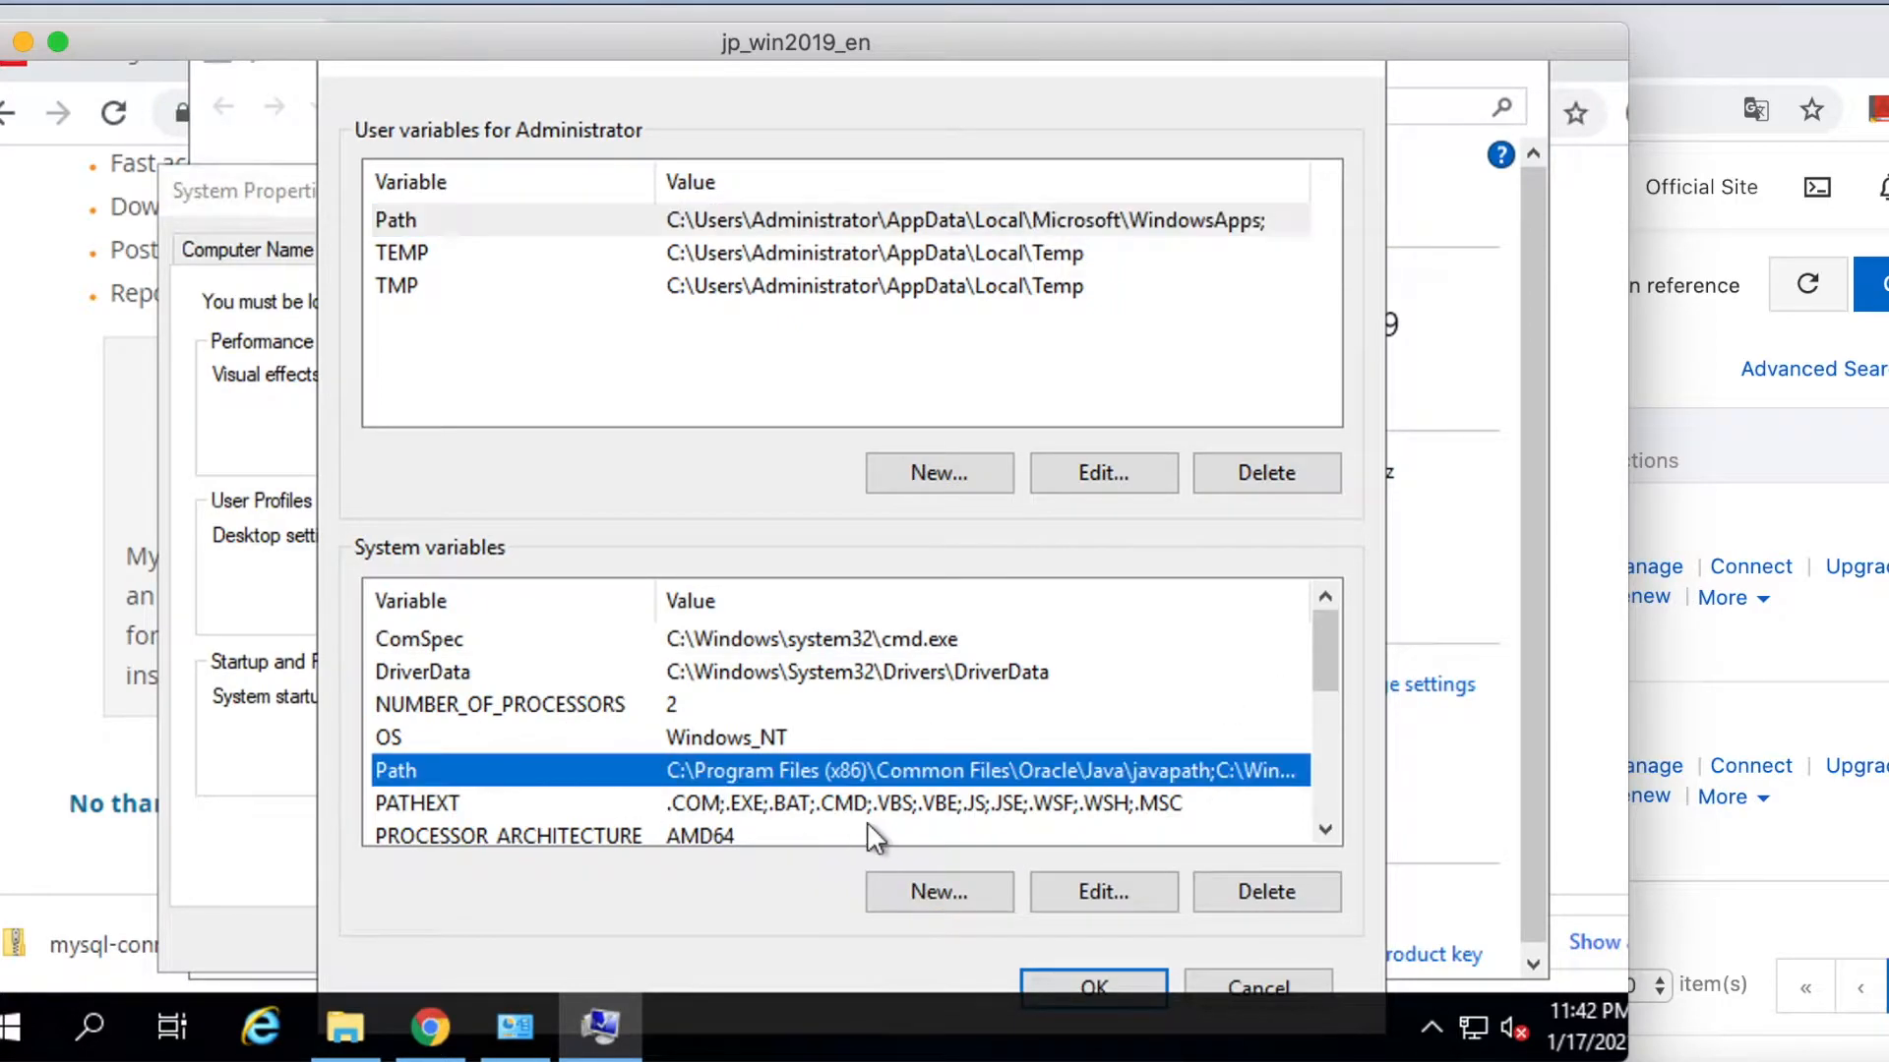
left_click(1106, 894)
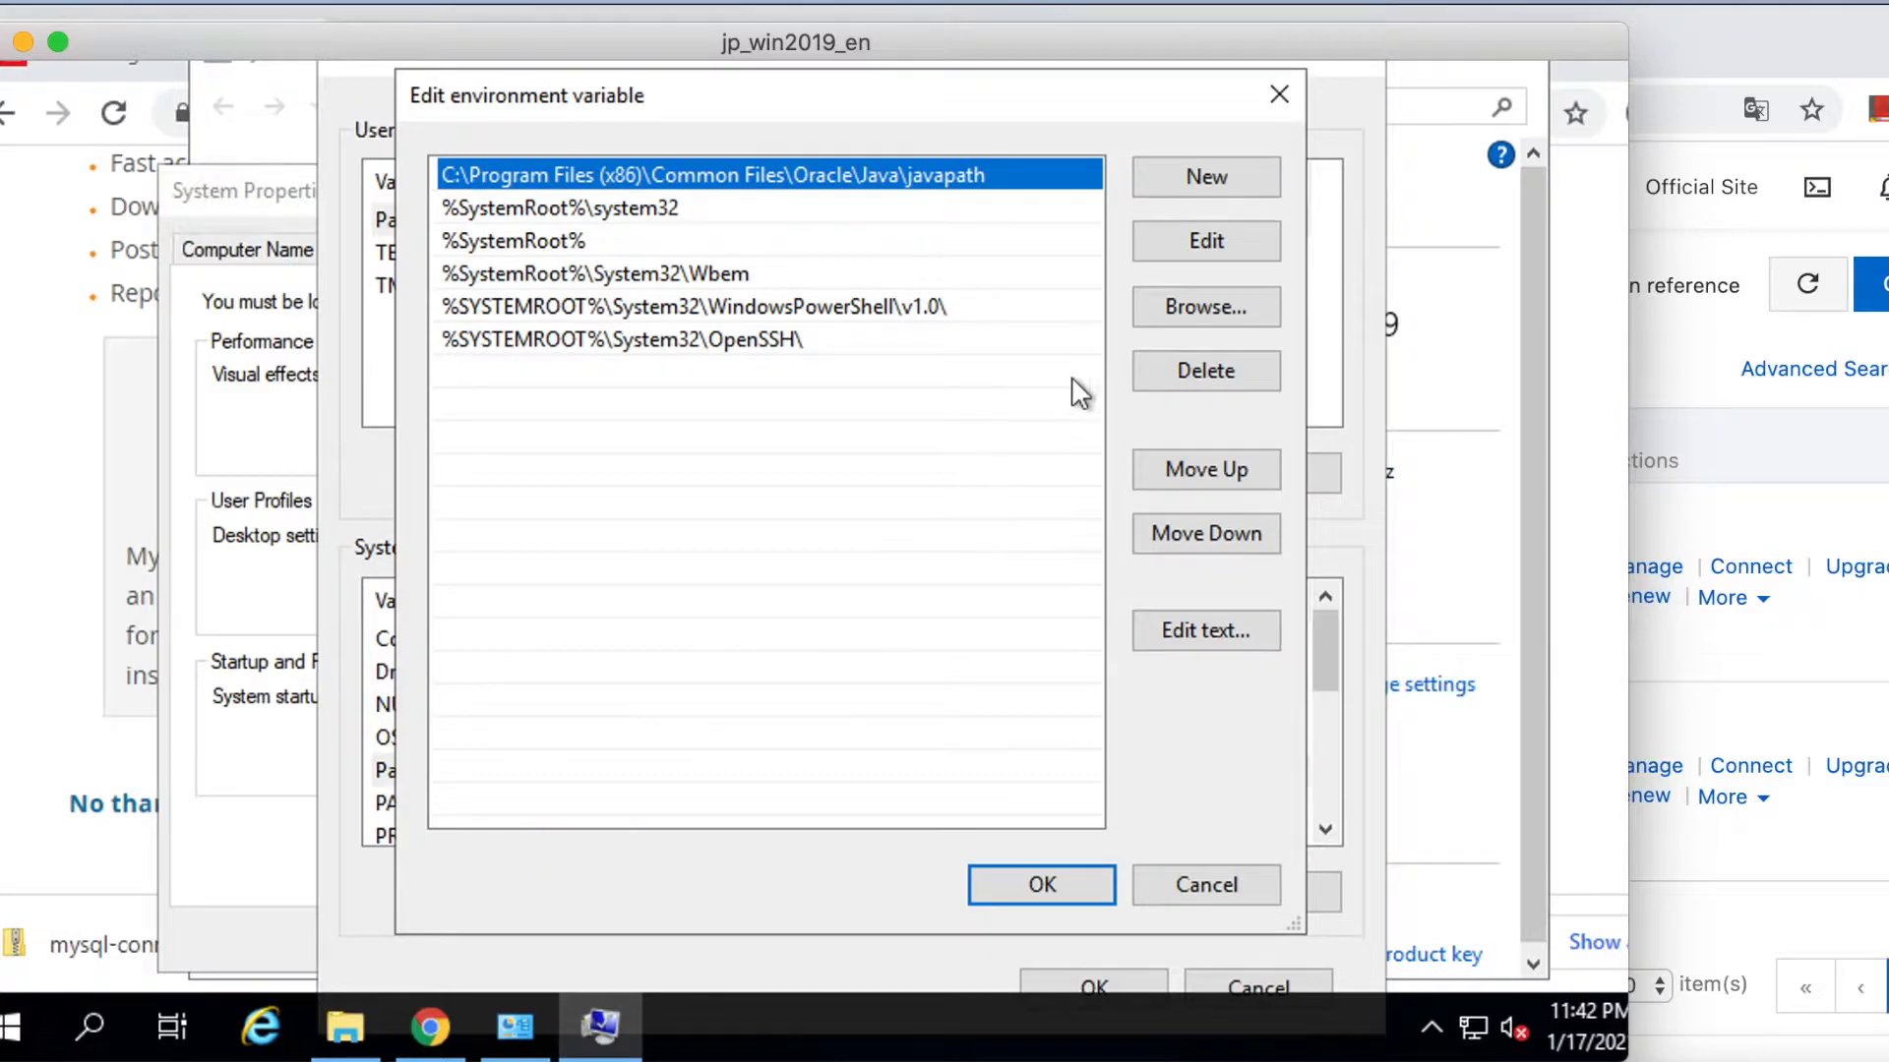
left_click(1203, 179)
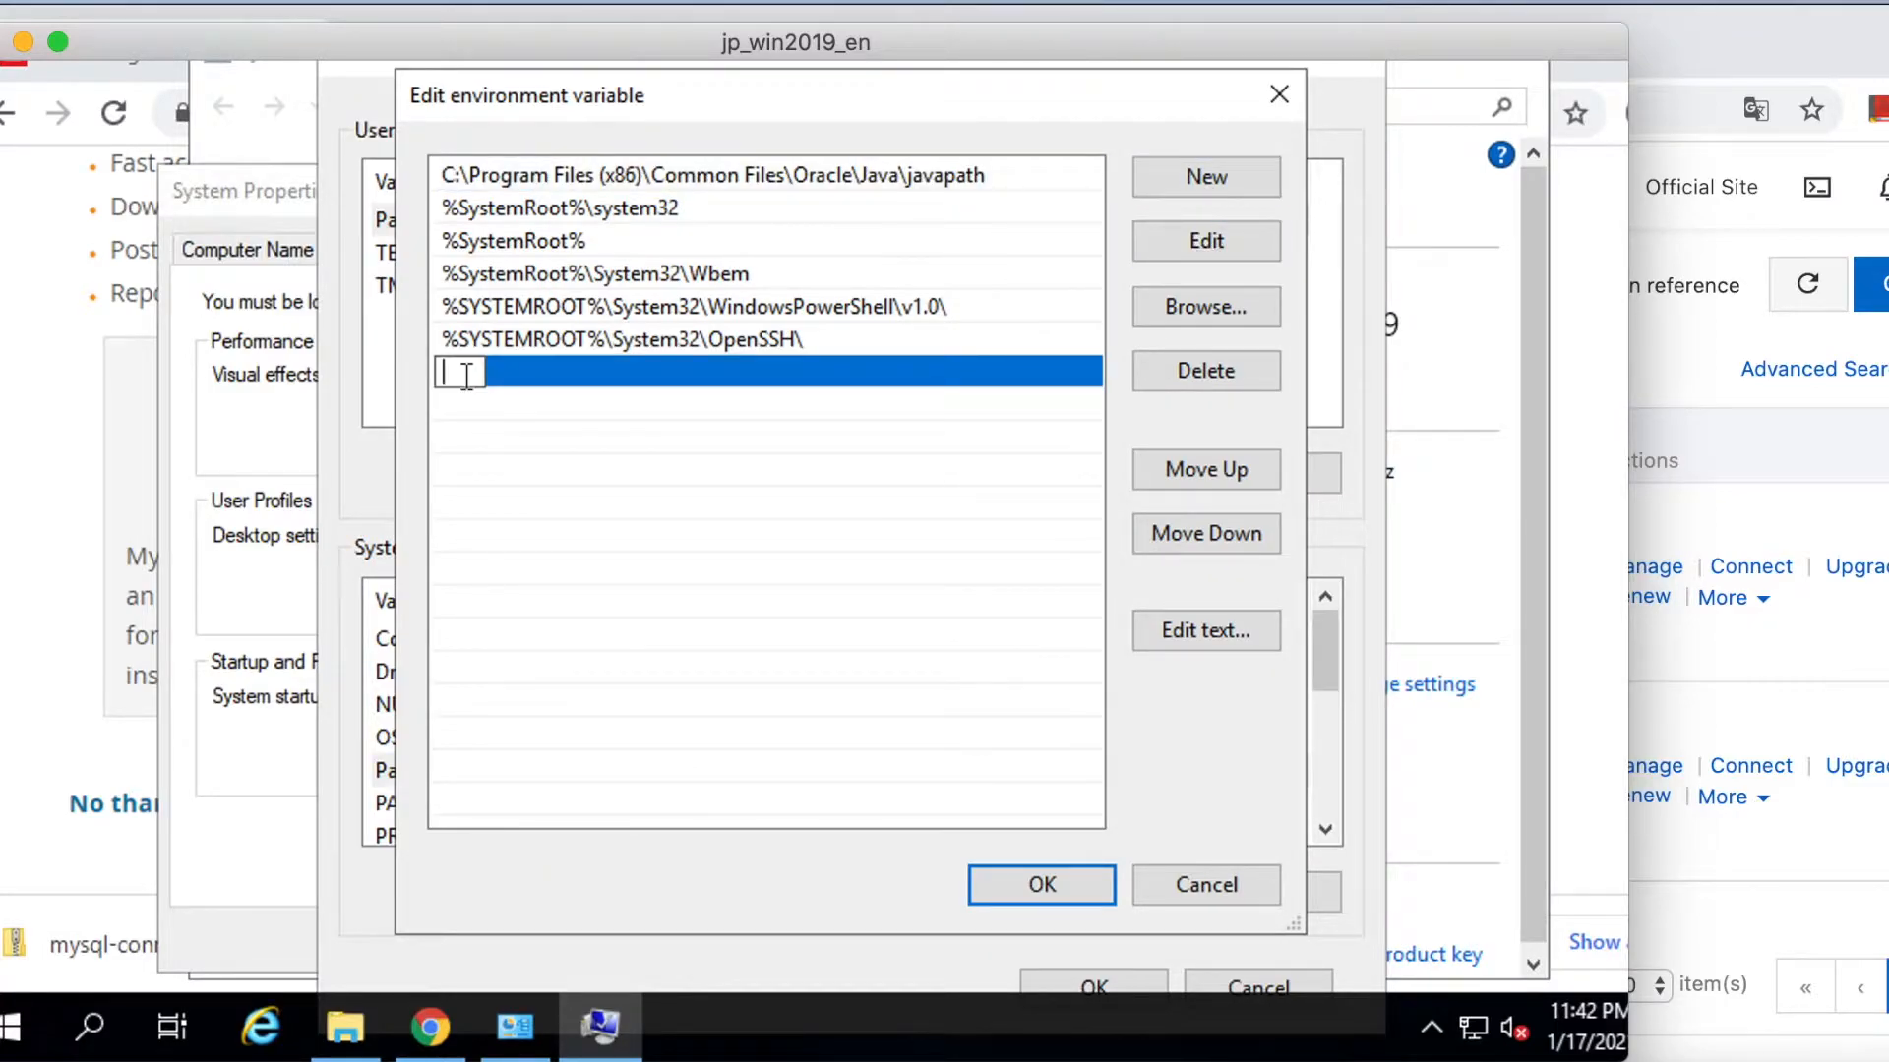
type("%JAVA_HOME%\\bin\\")
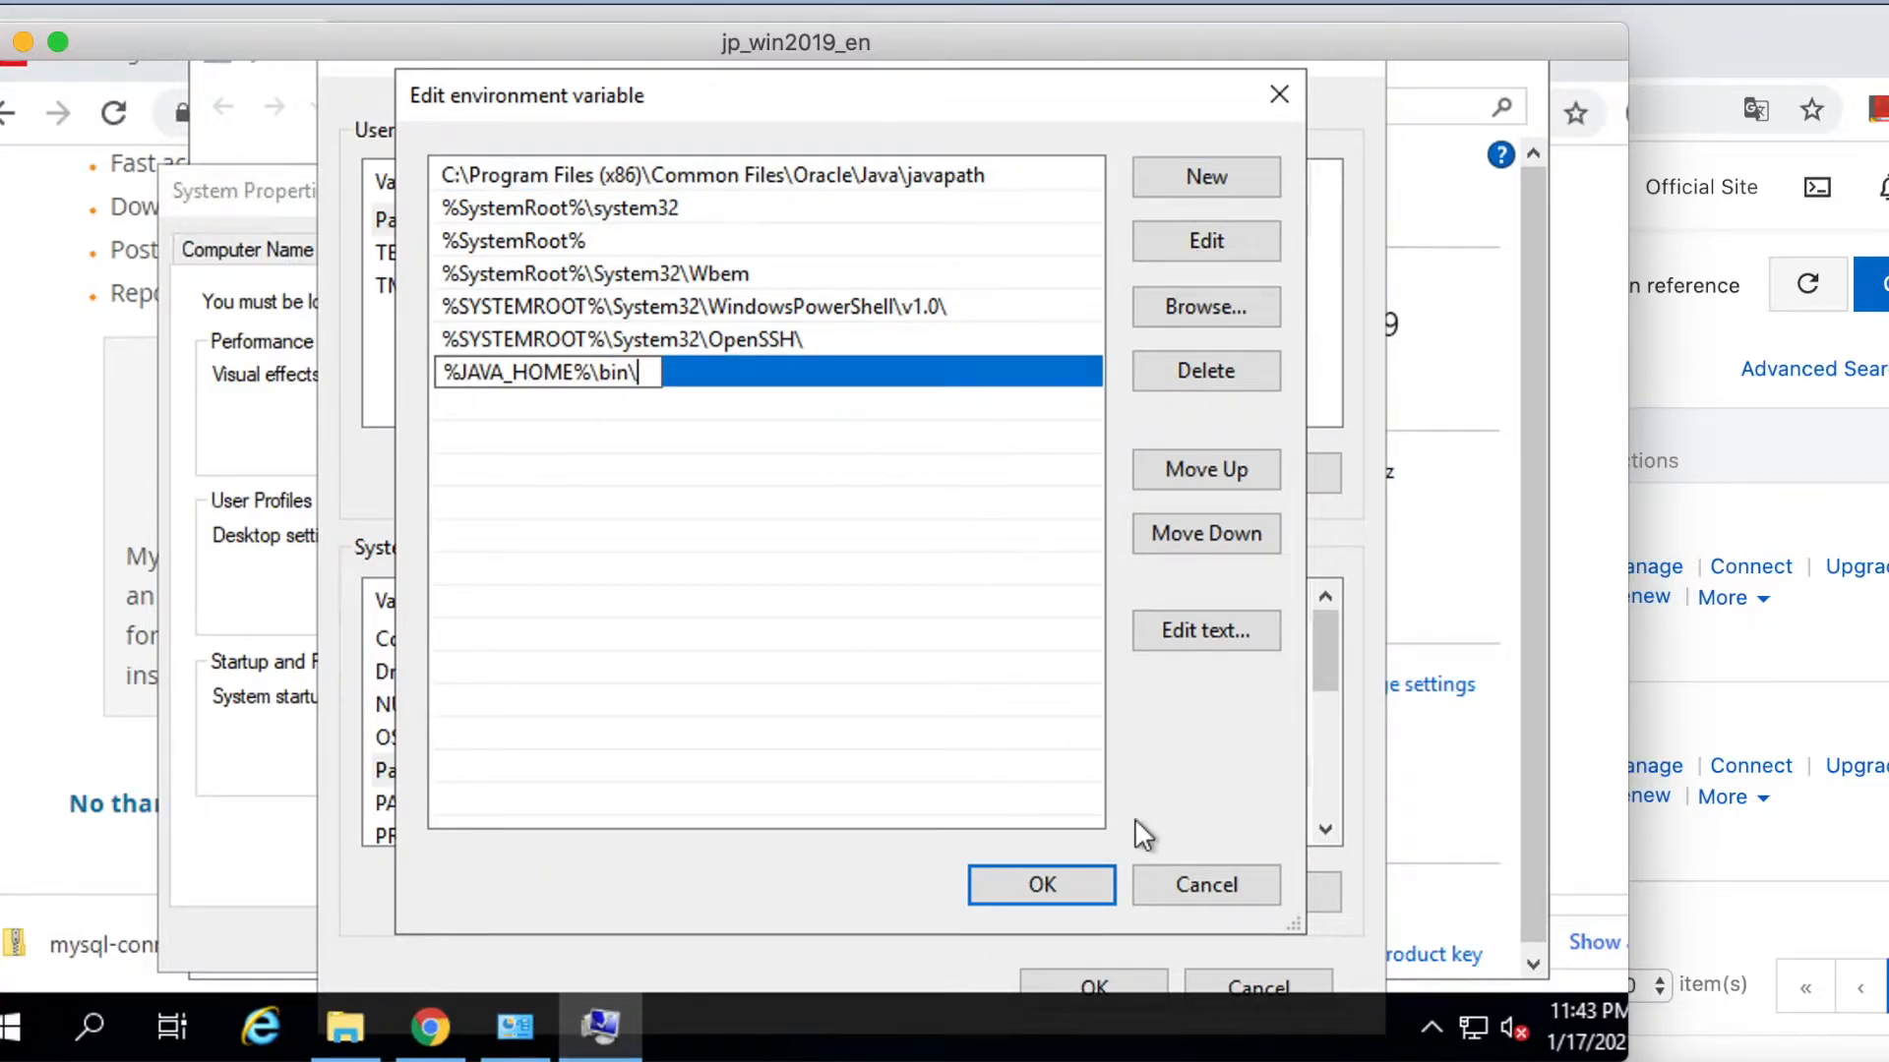
left_click(1042, 885)
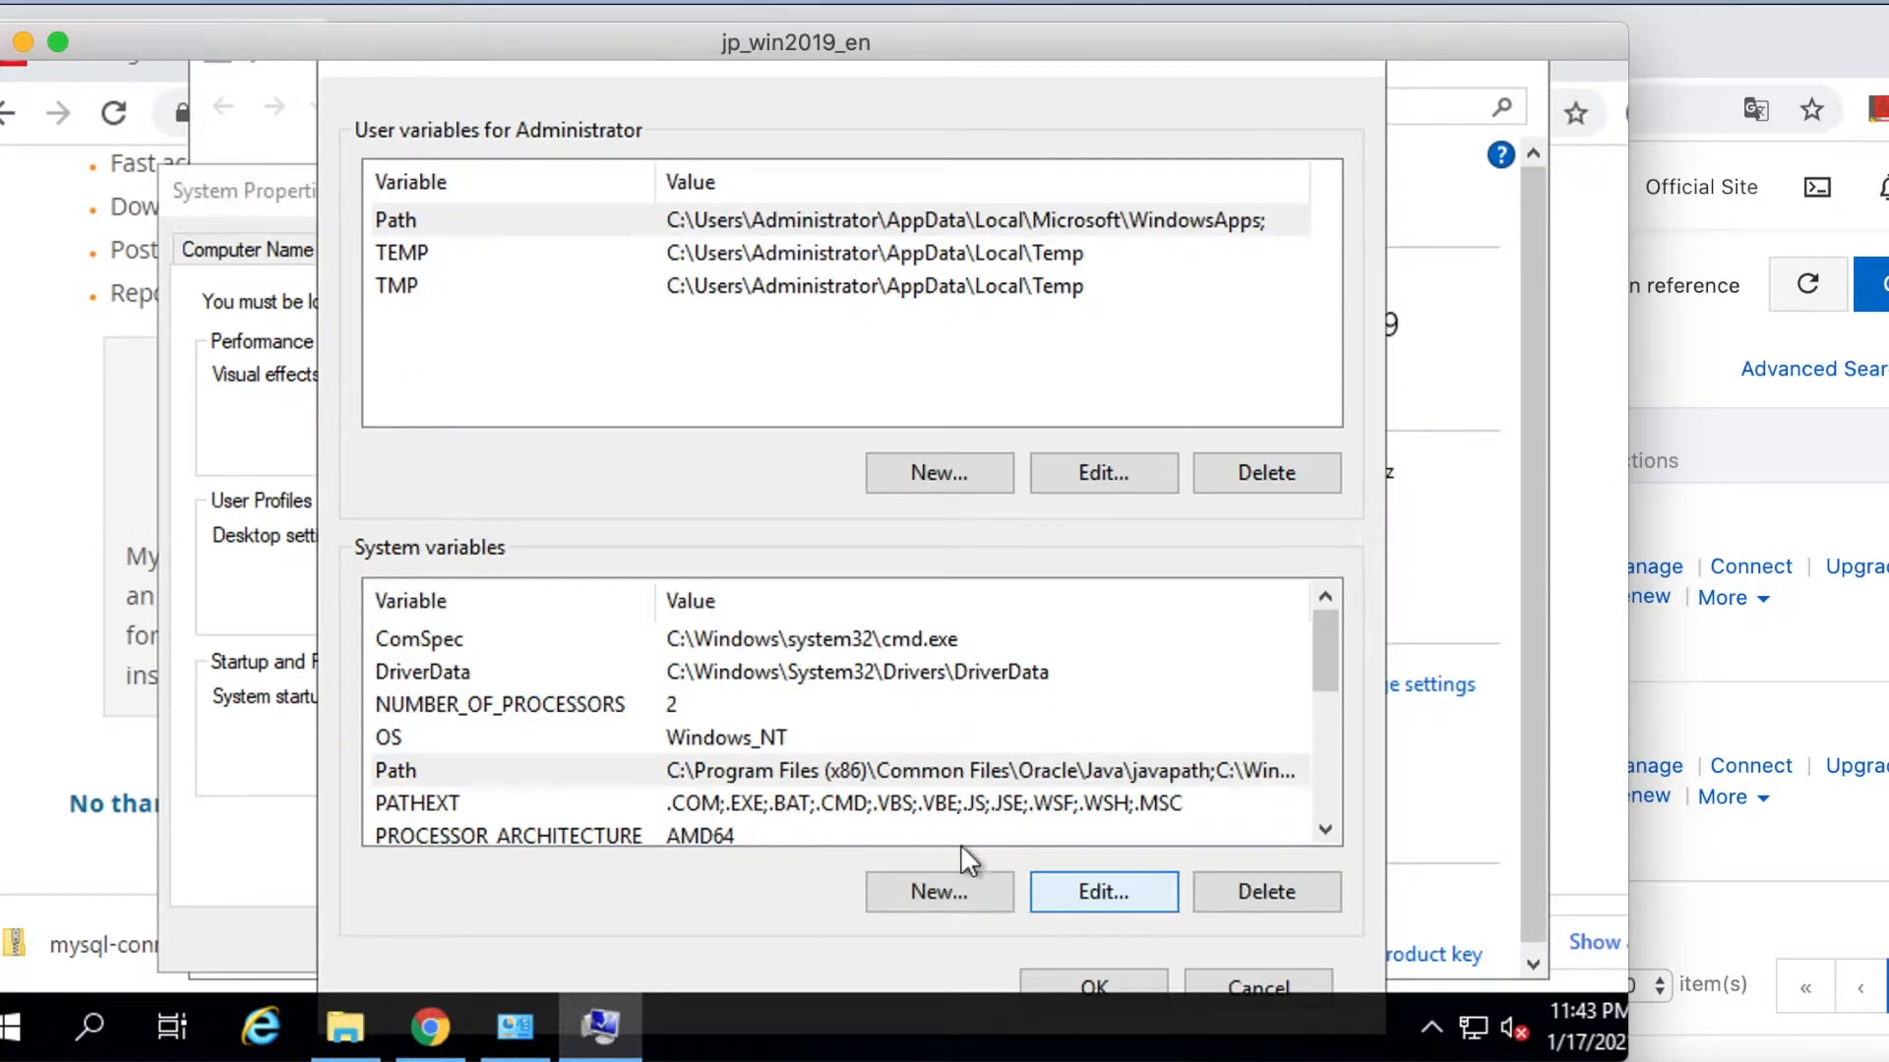
Start a new JAVA_HOME system variable and browse Explorer to C:\Program Files\Java\jdk1.8.0_271.
left_click(959, 890)
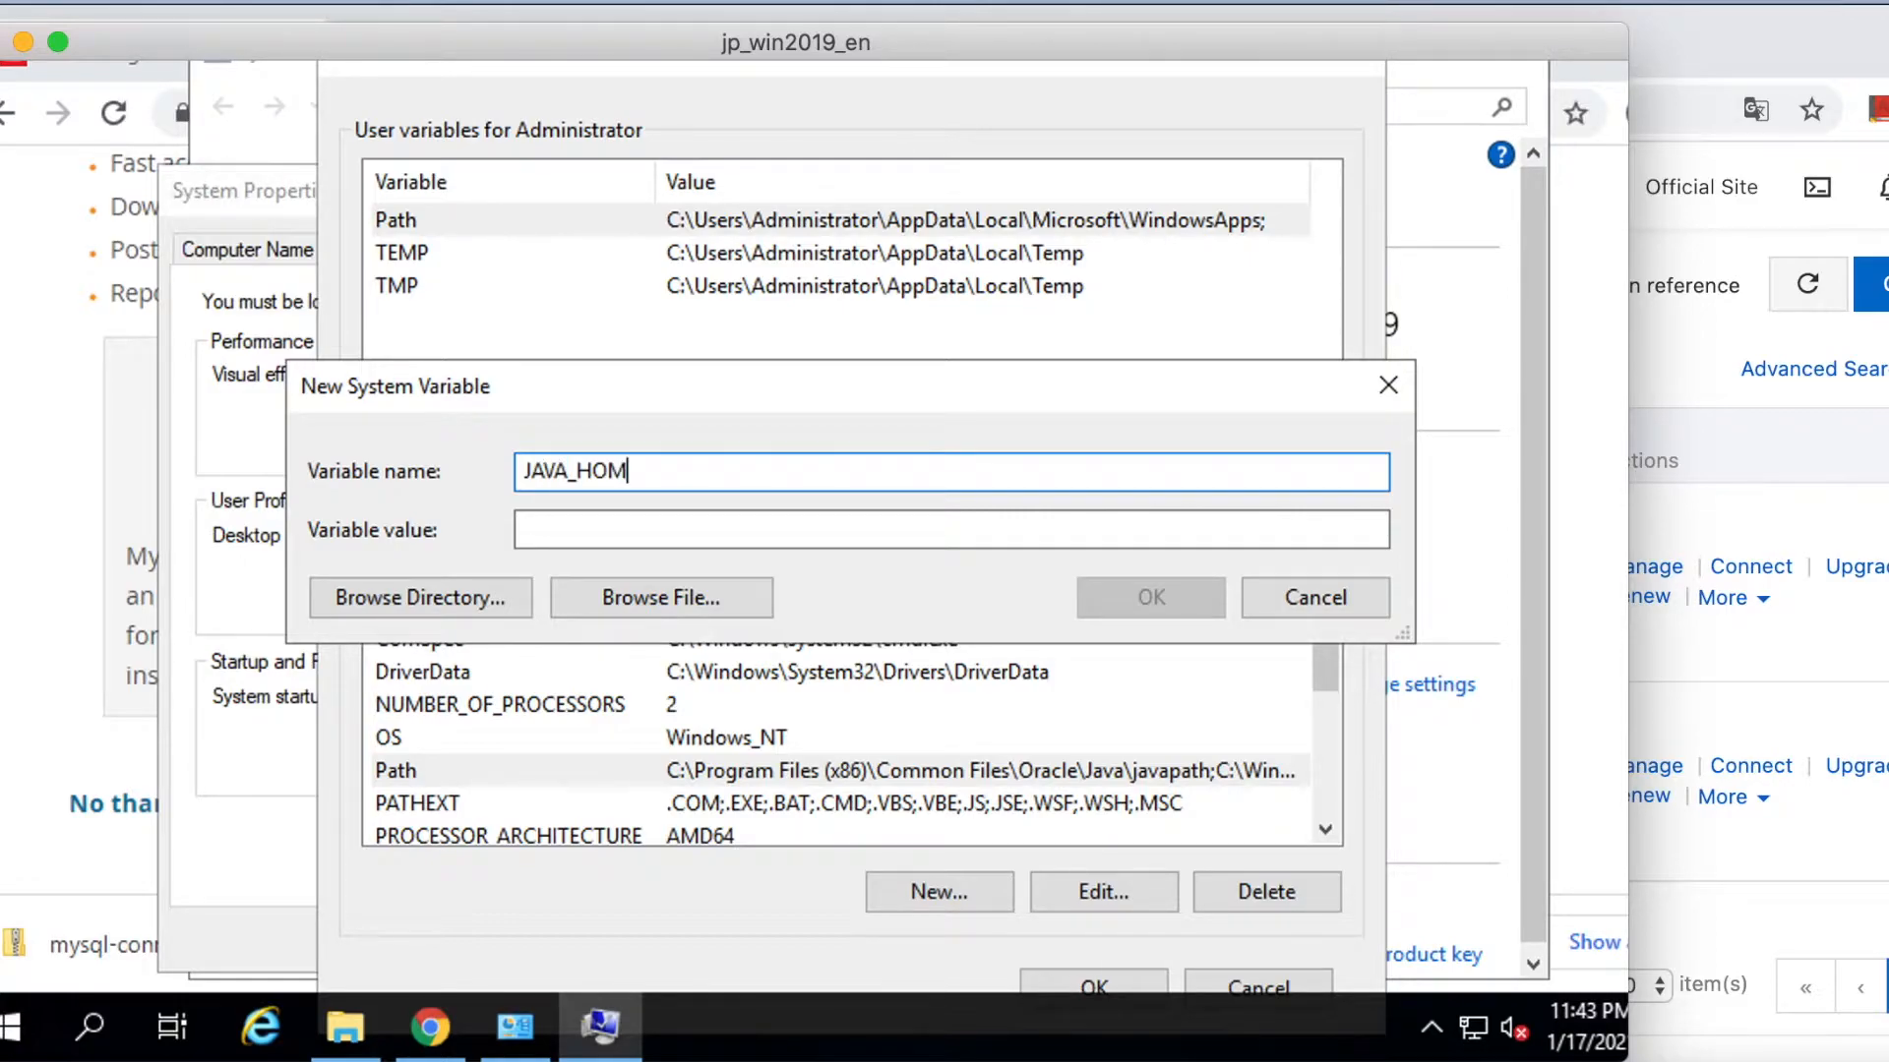
left_click(640, 543)
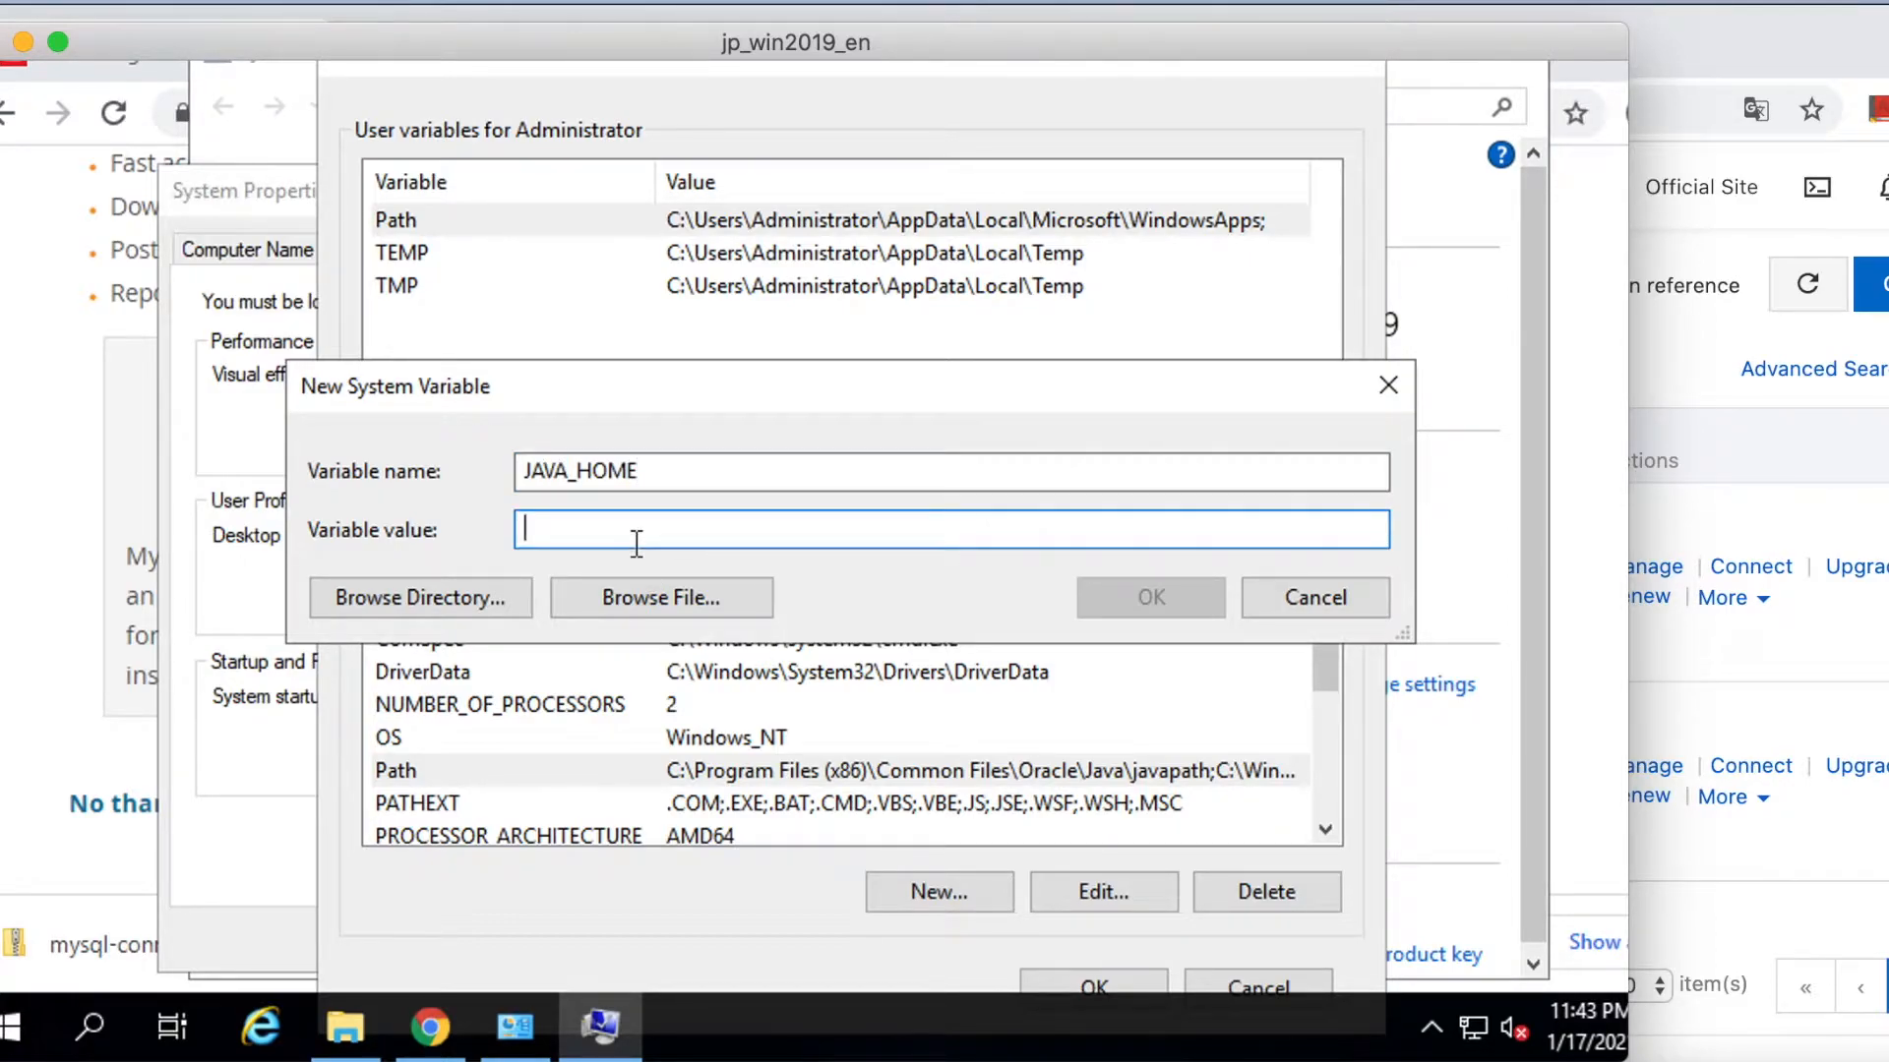
left_click(345, 1028)
left_click(316, 455)
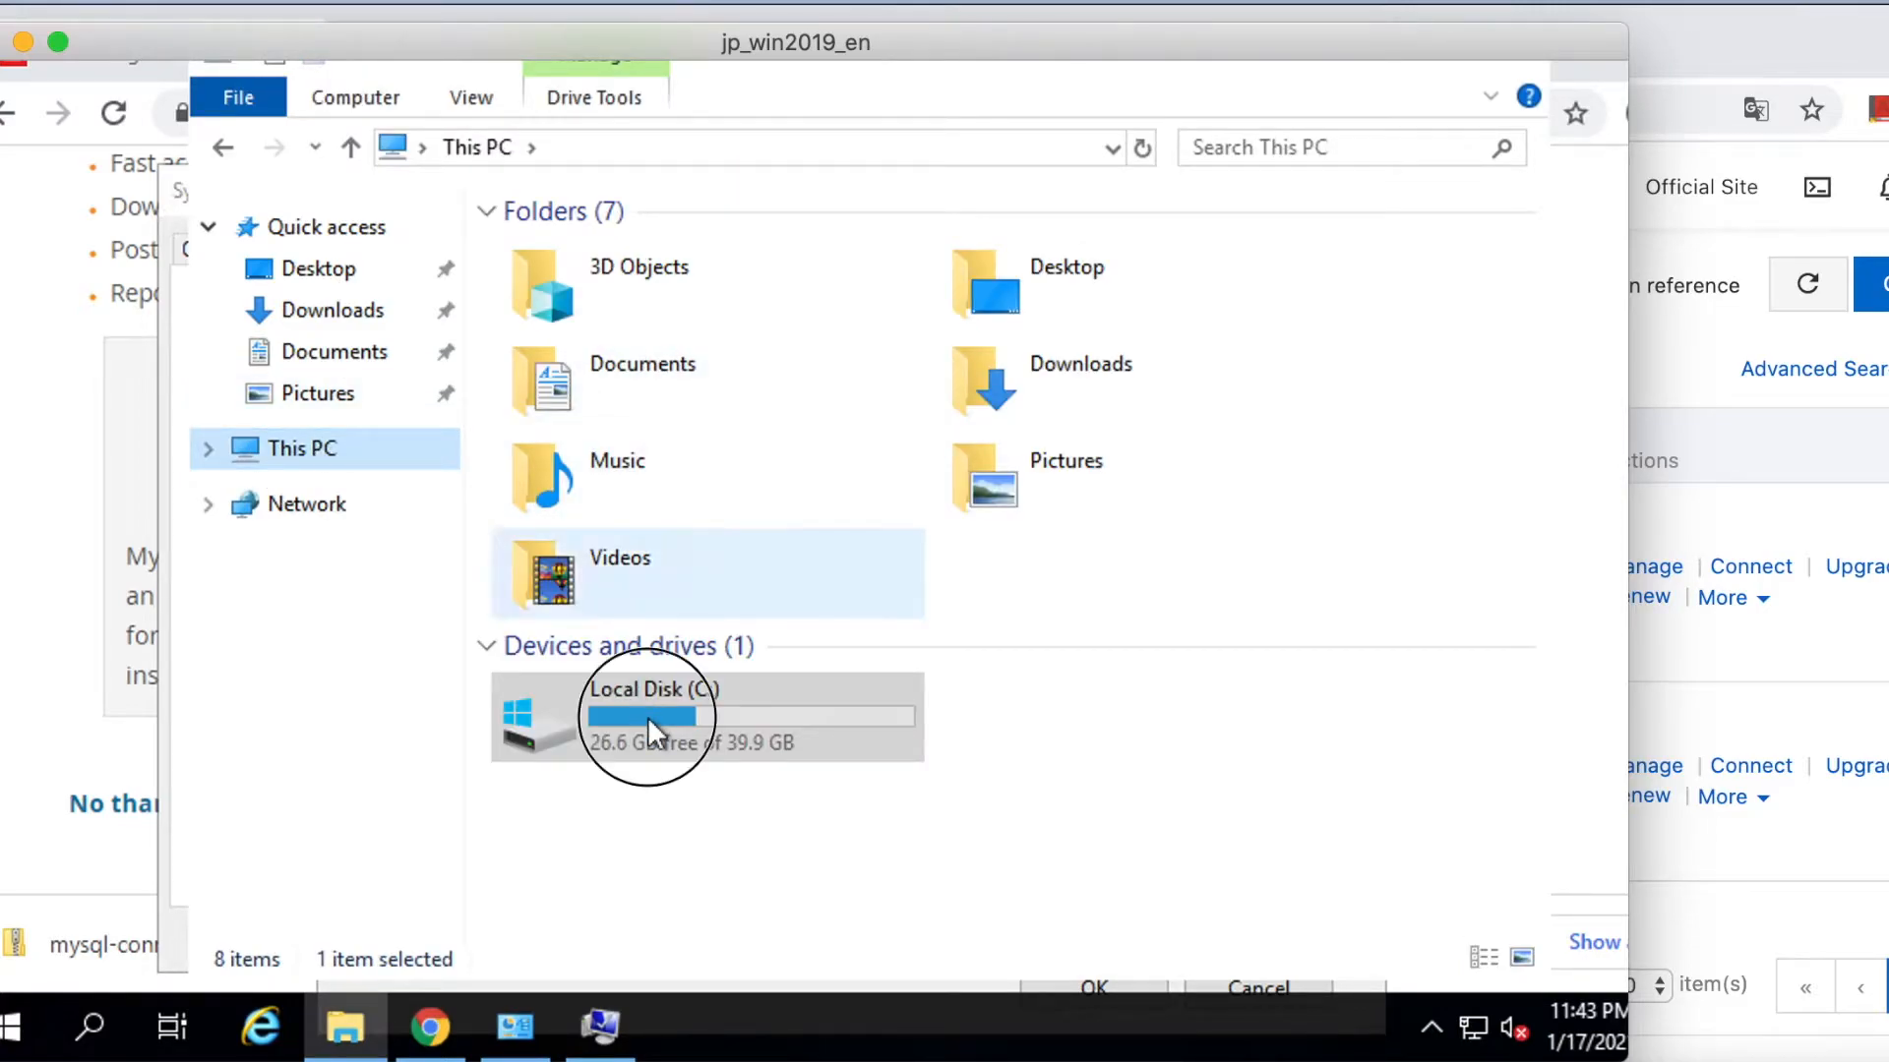
double_click(647, 716)
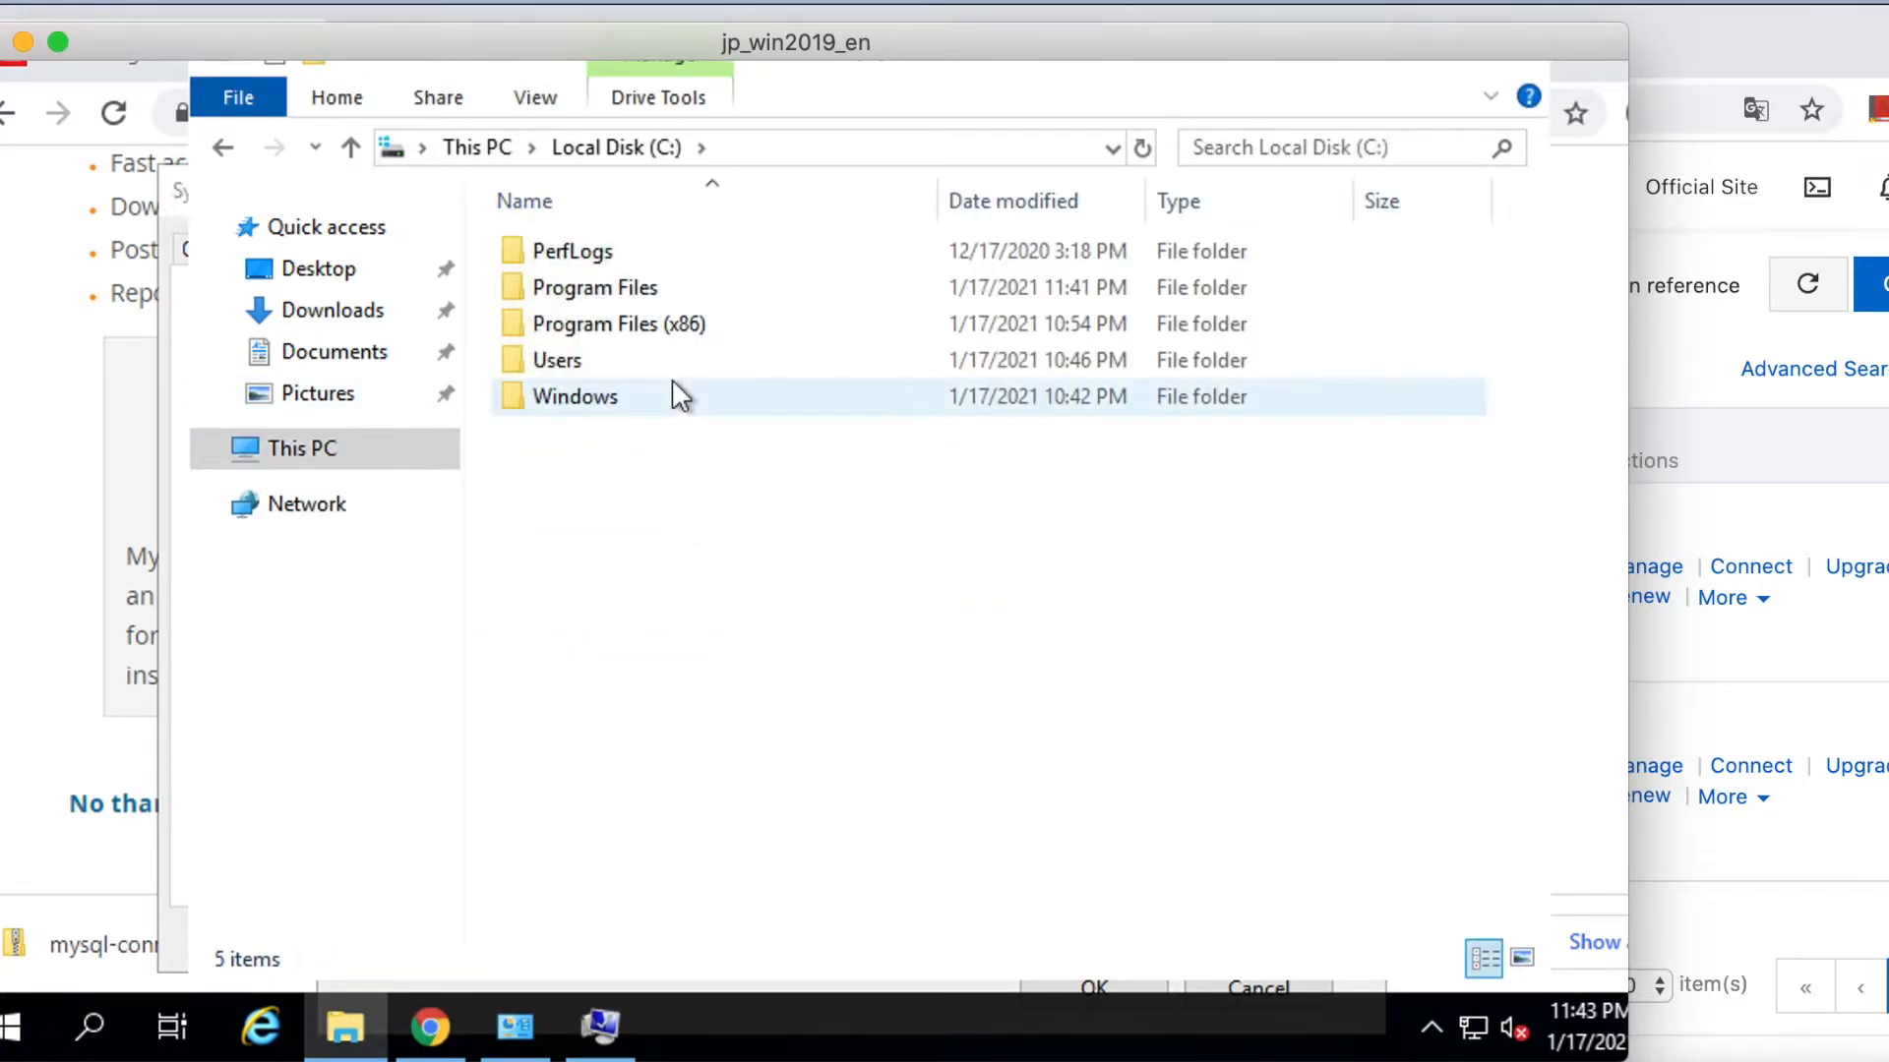
double_click(623, 285)
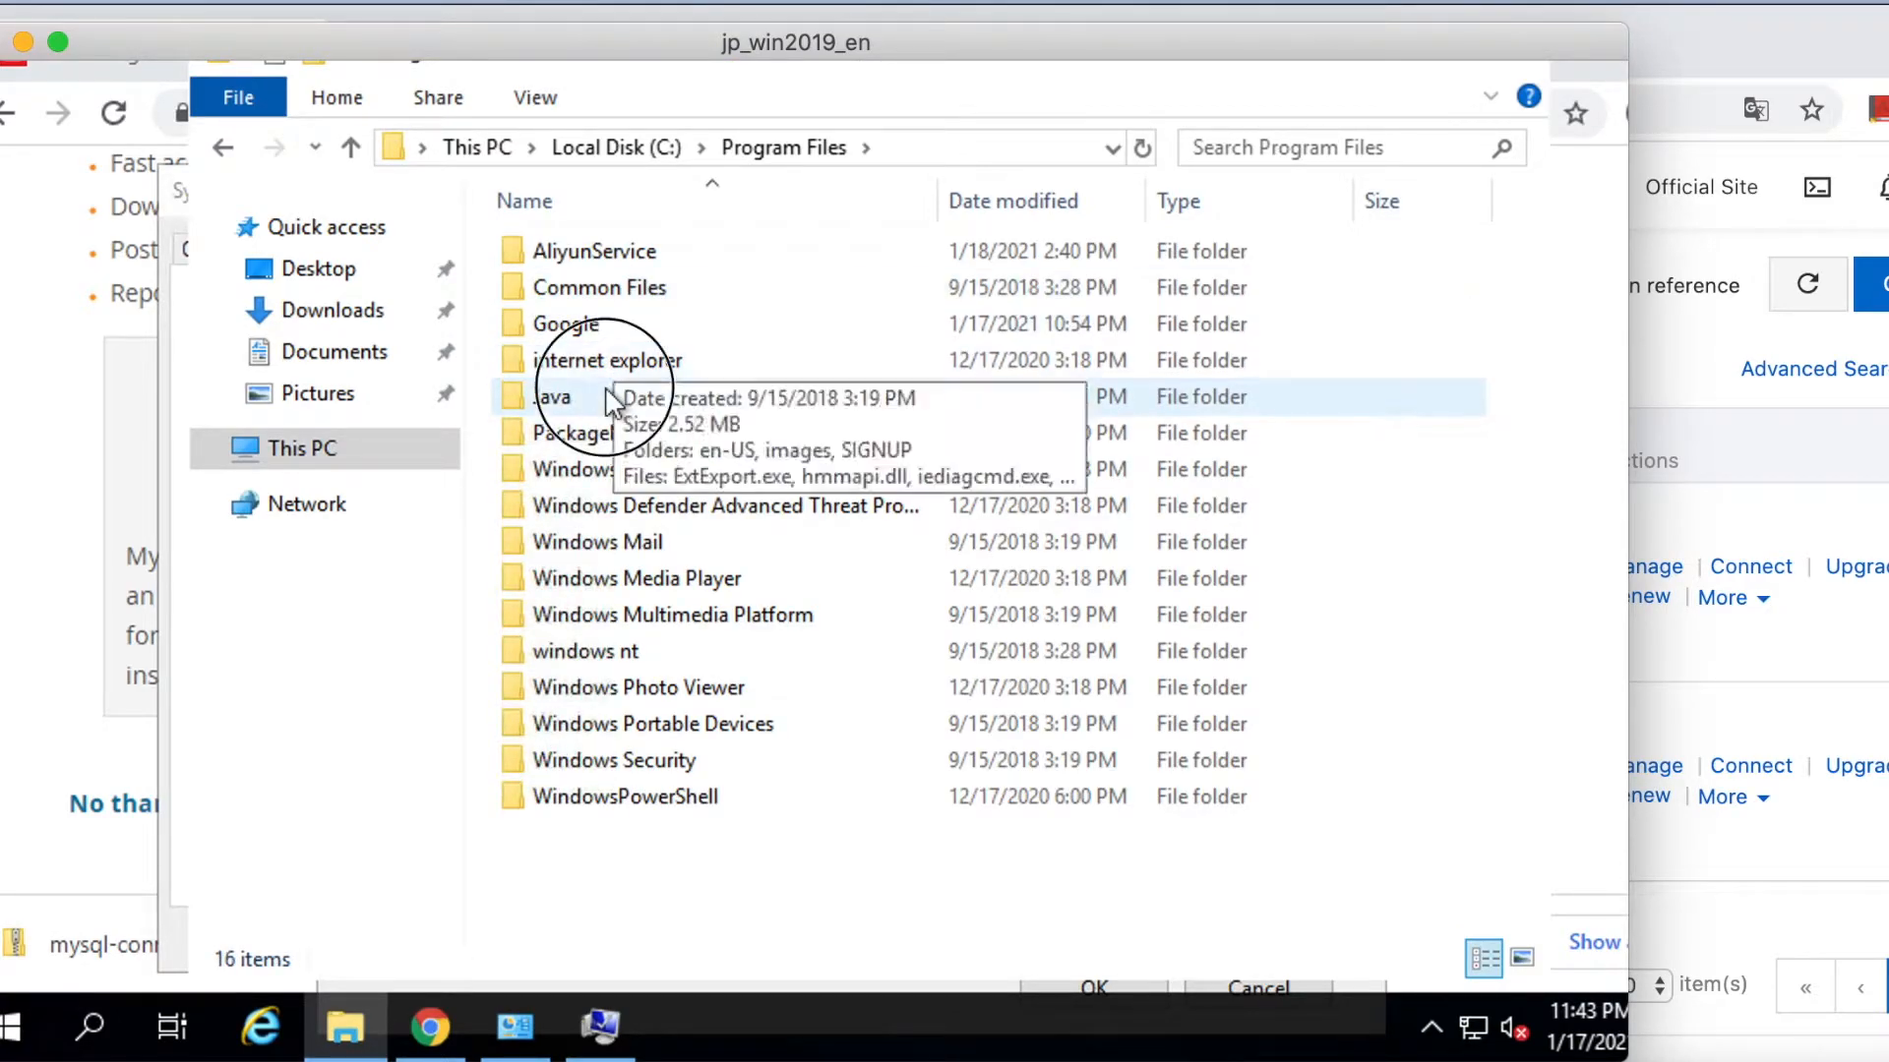
double_click(608, 394)
double_click(641, 251)
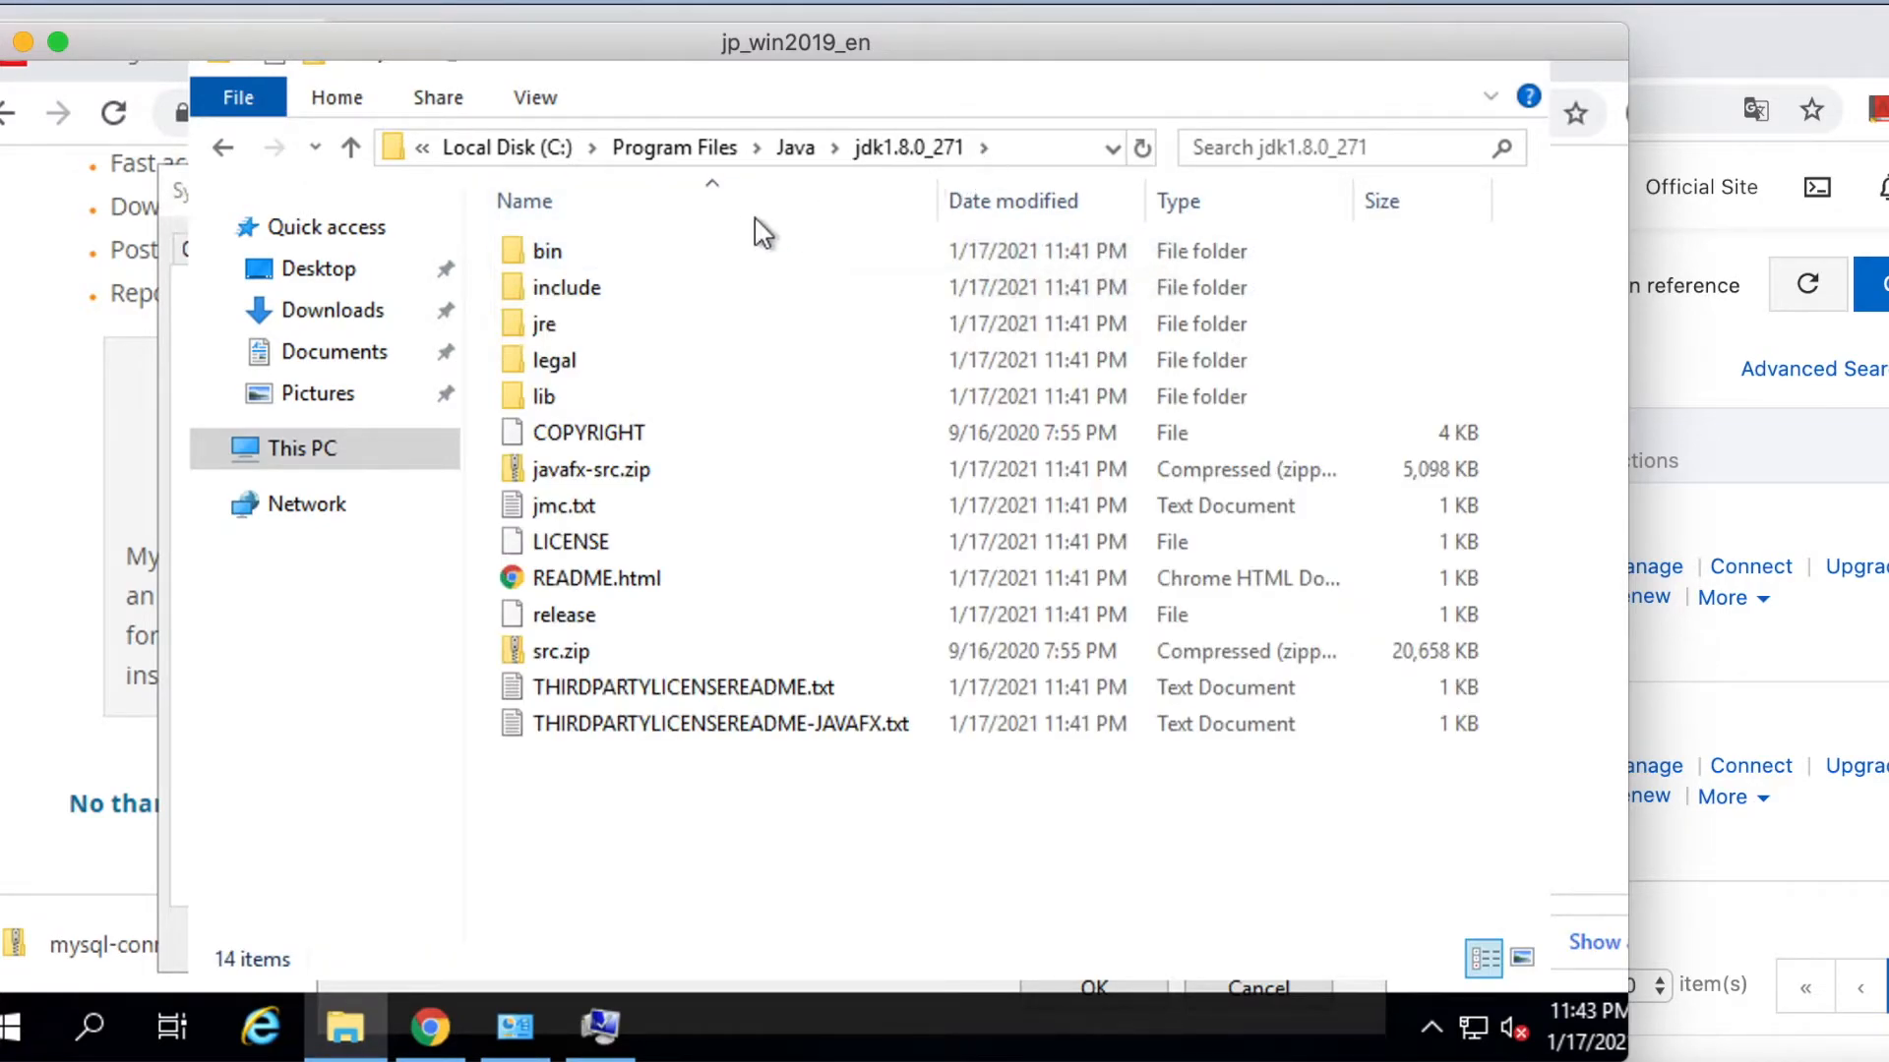
left_click(705, 248)
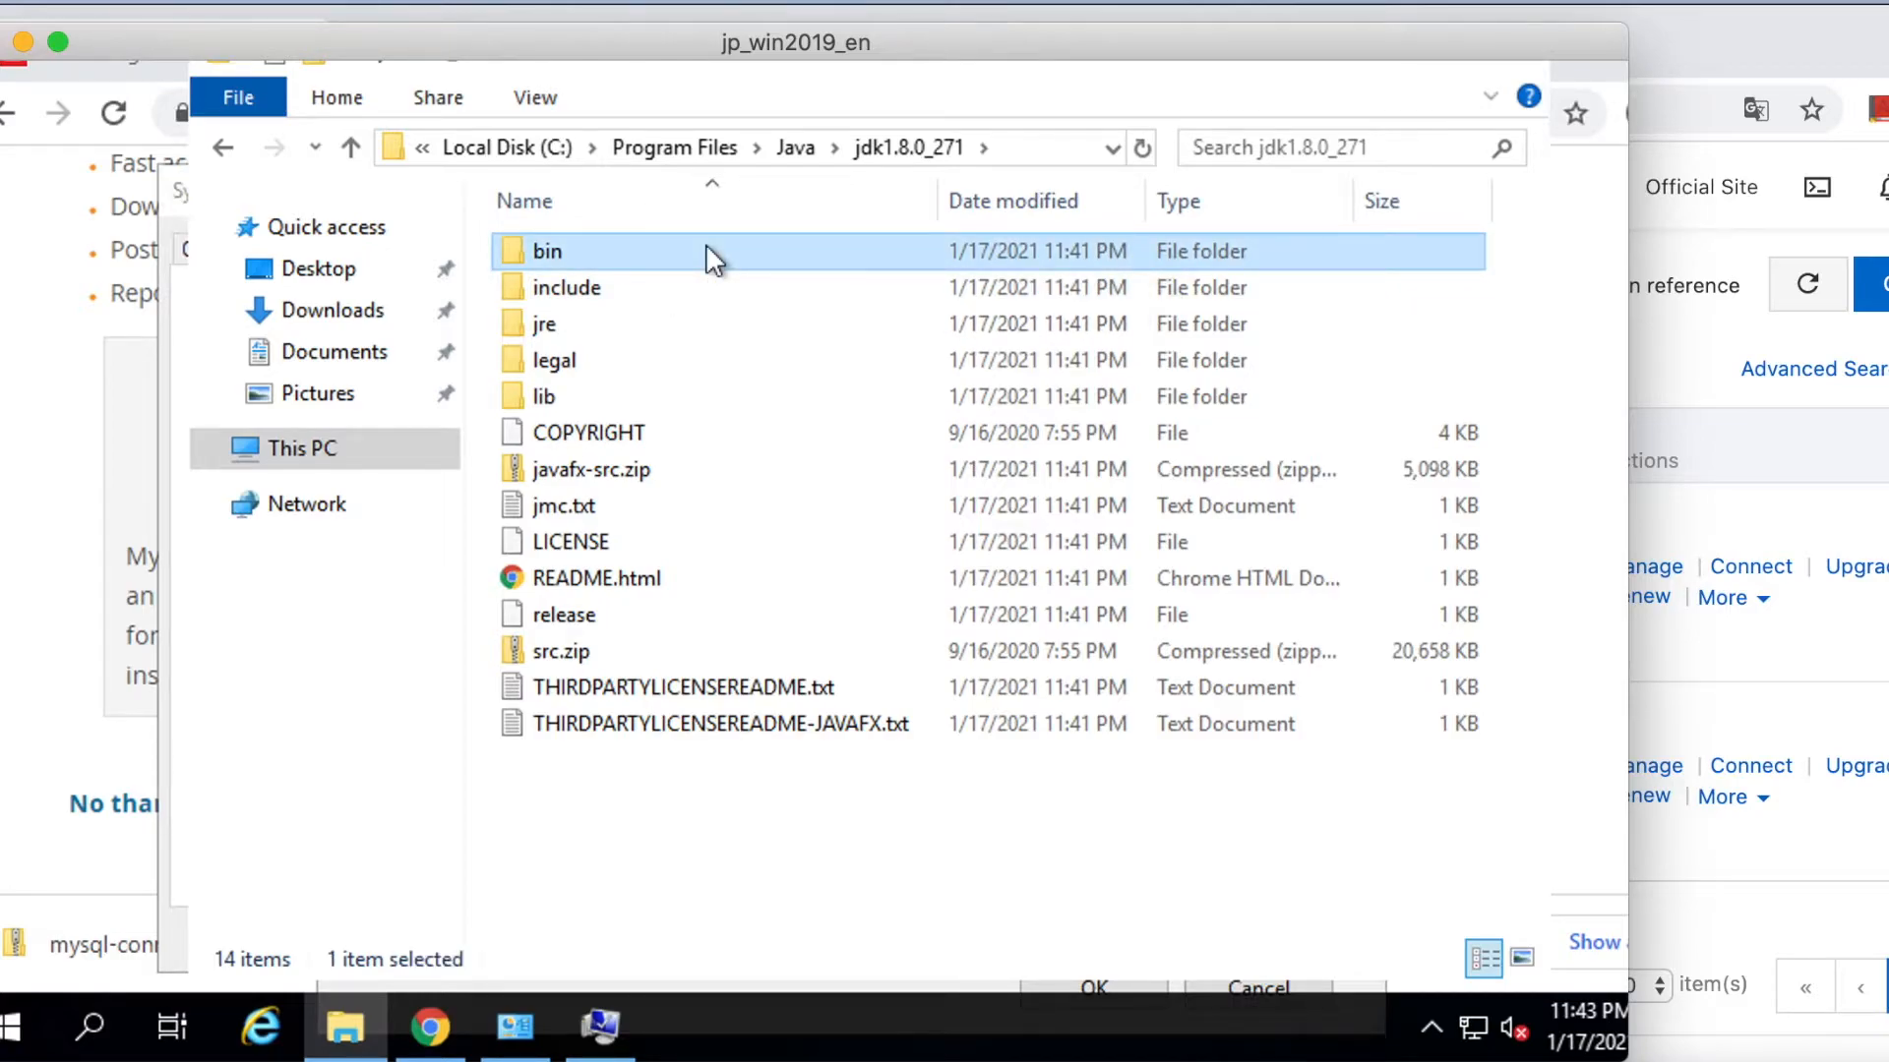
Copy the JDK folder path and paste it as JAVA_HOME's value, then save.
left_click(1013, 148)
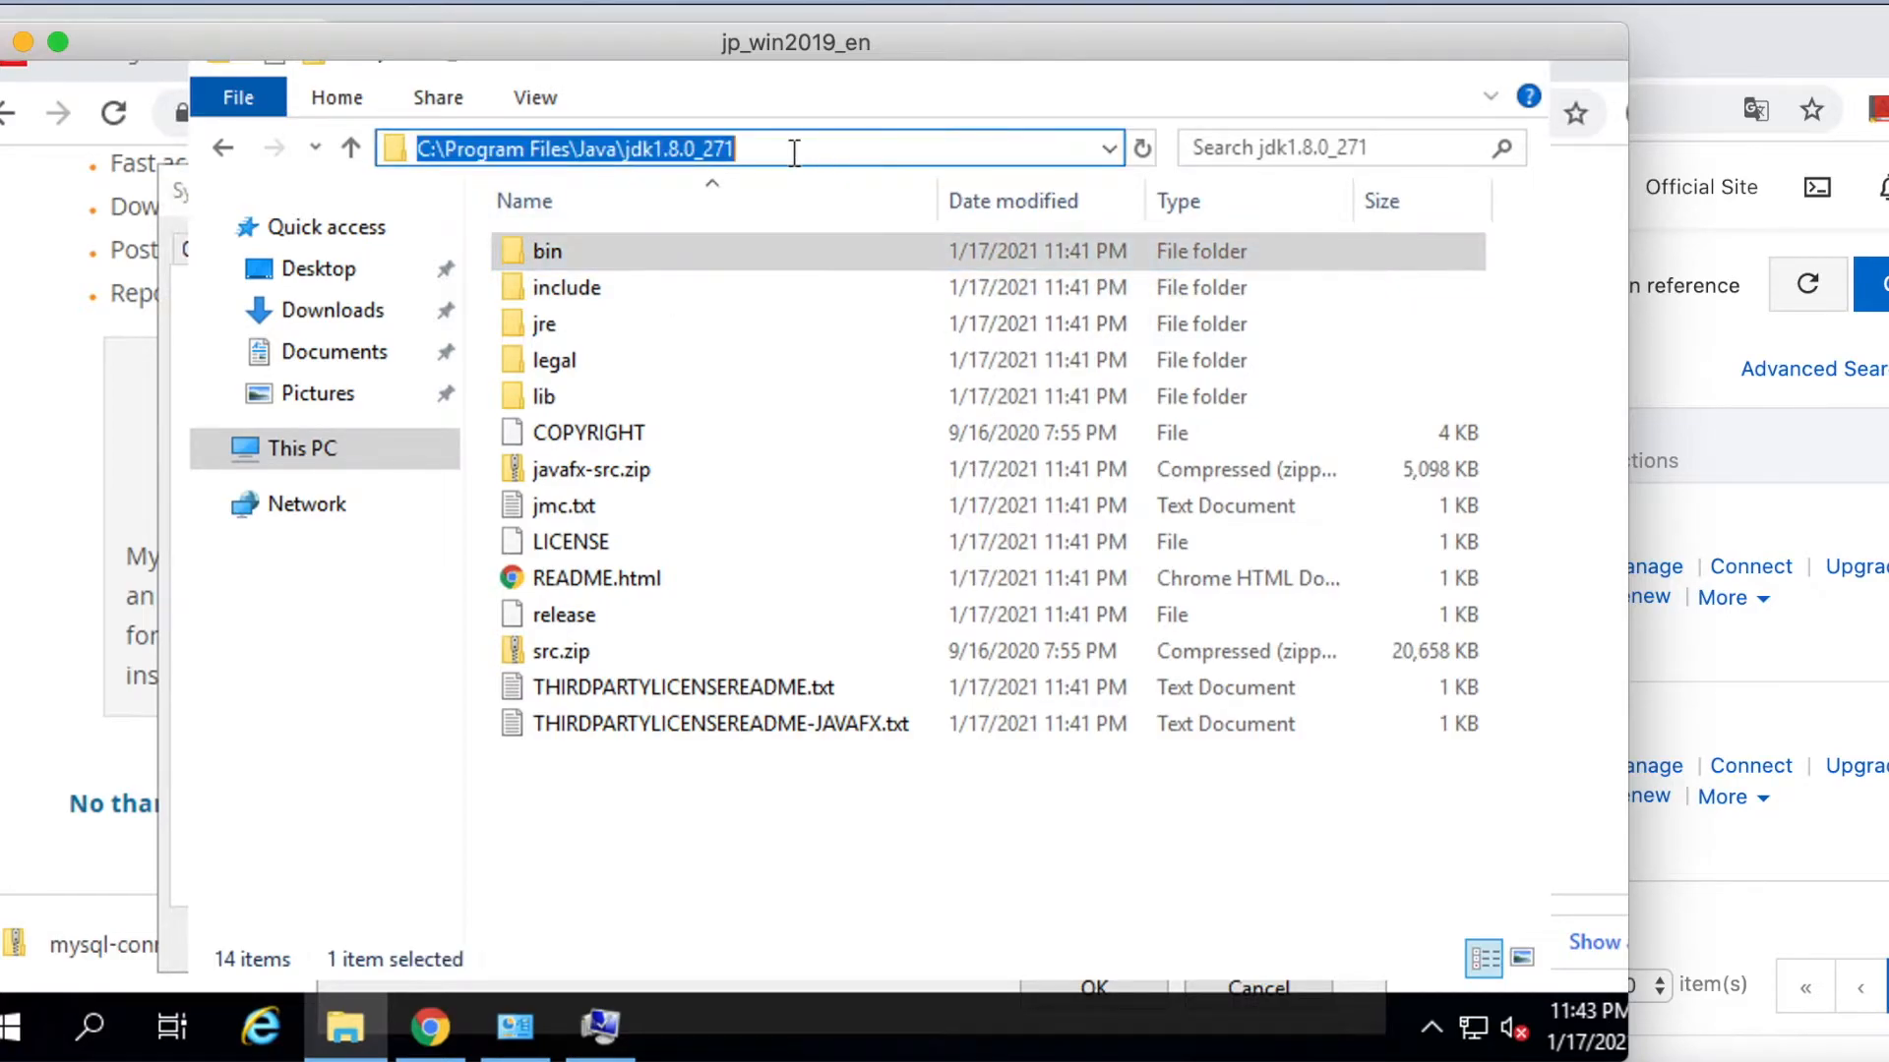
right_click(687, 147)
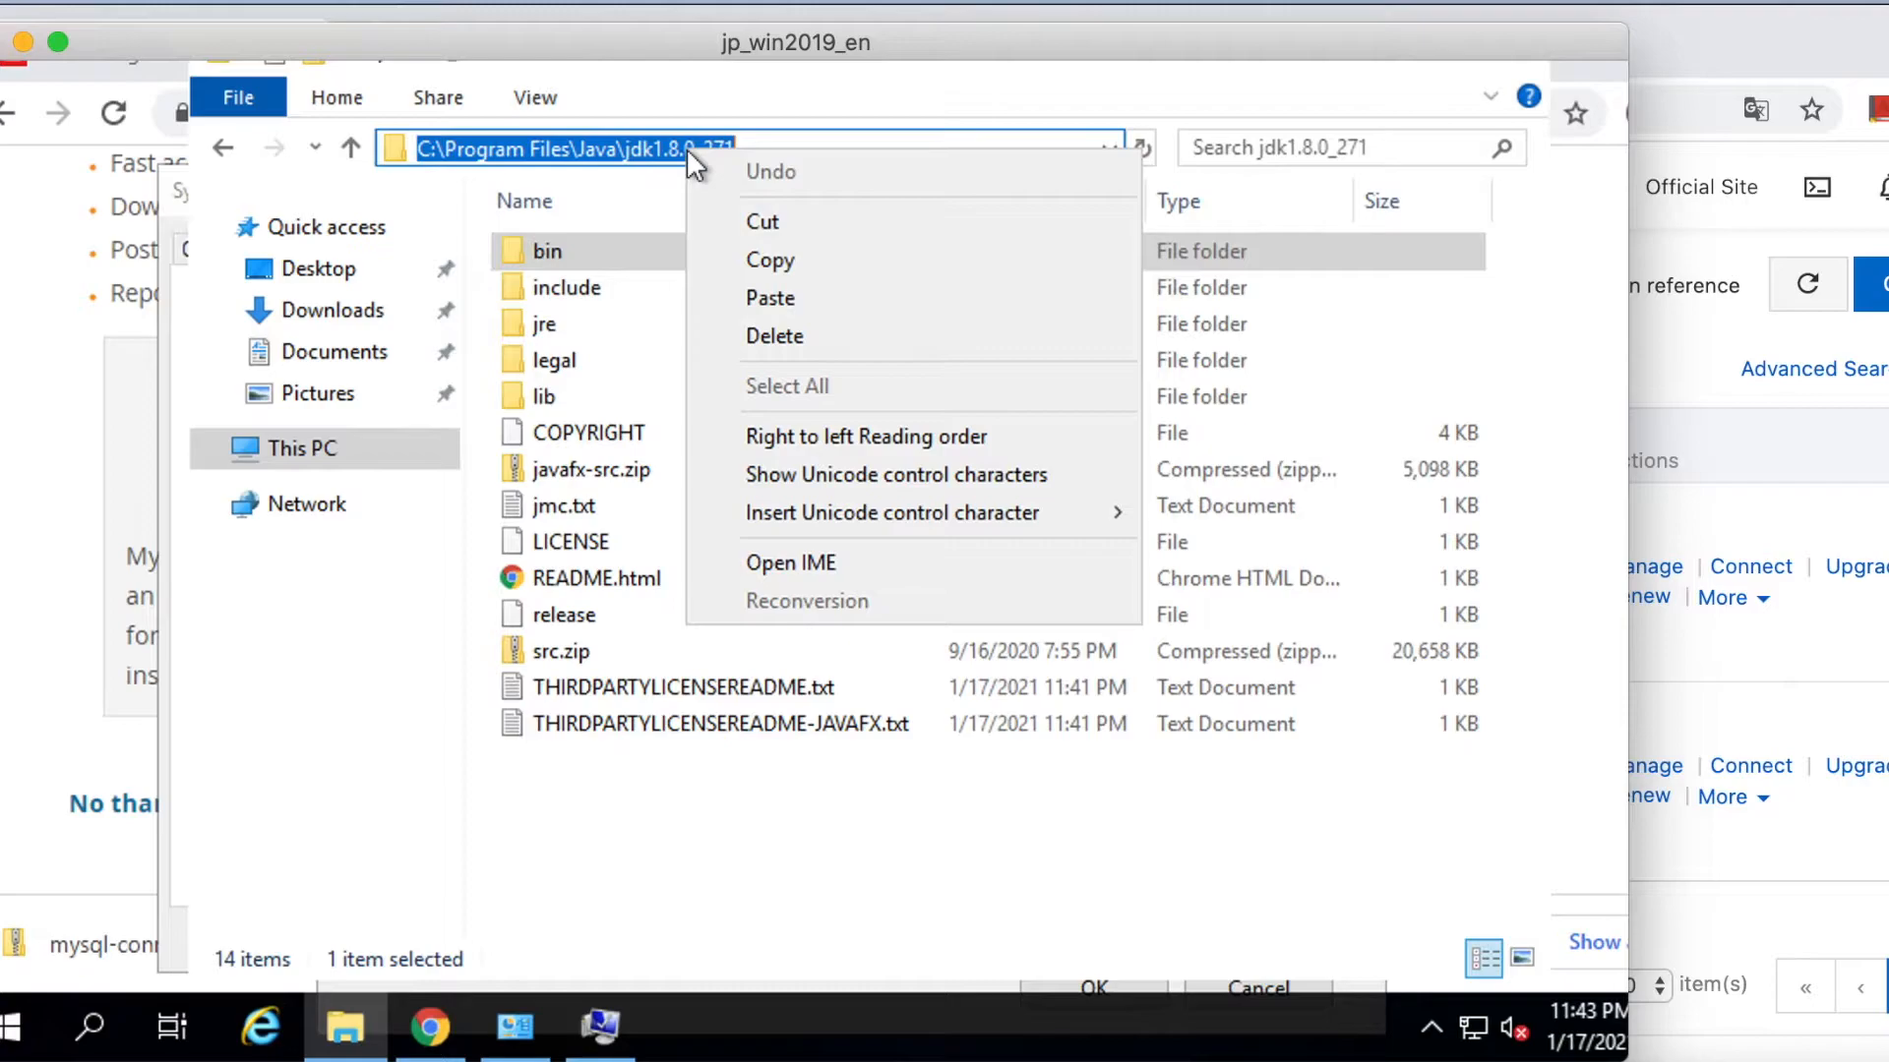
left_click(749, 261)
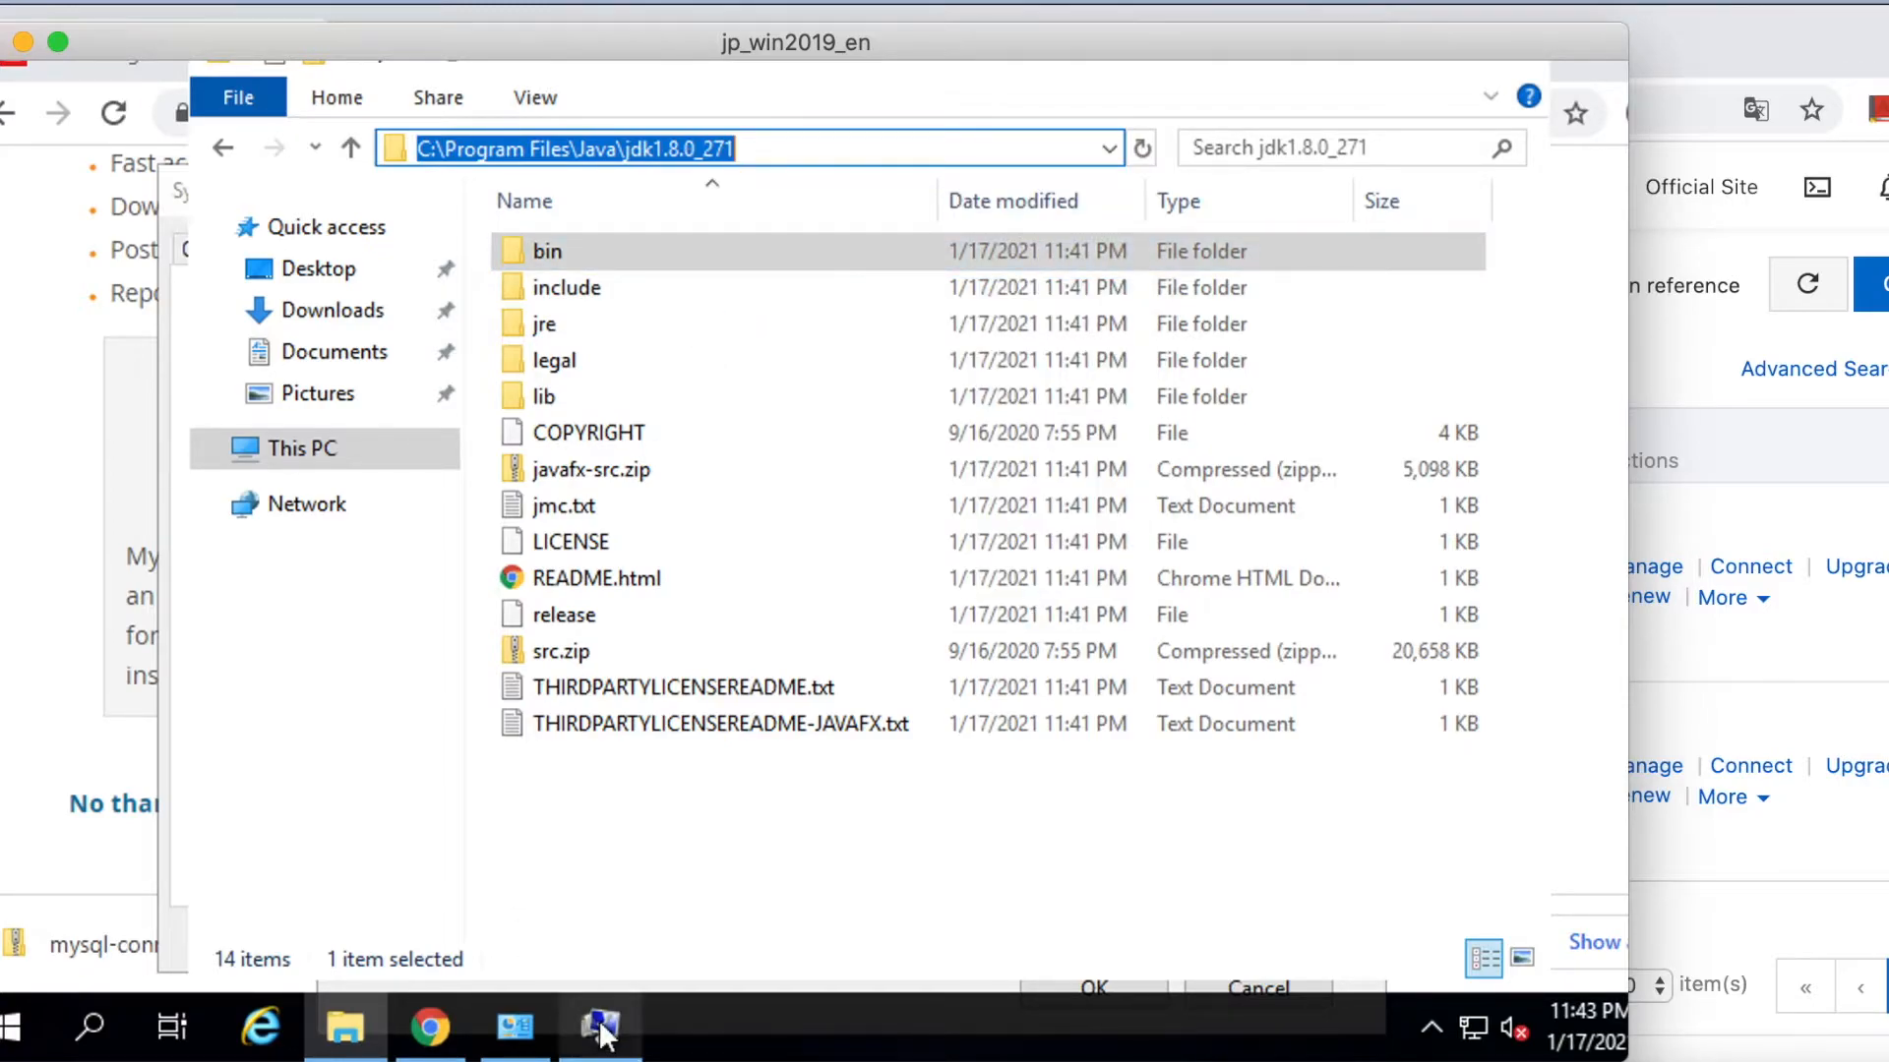
left_click(503, 1041)
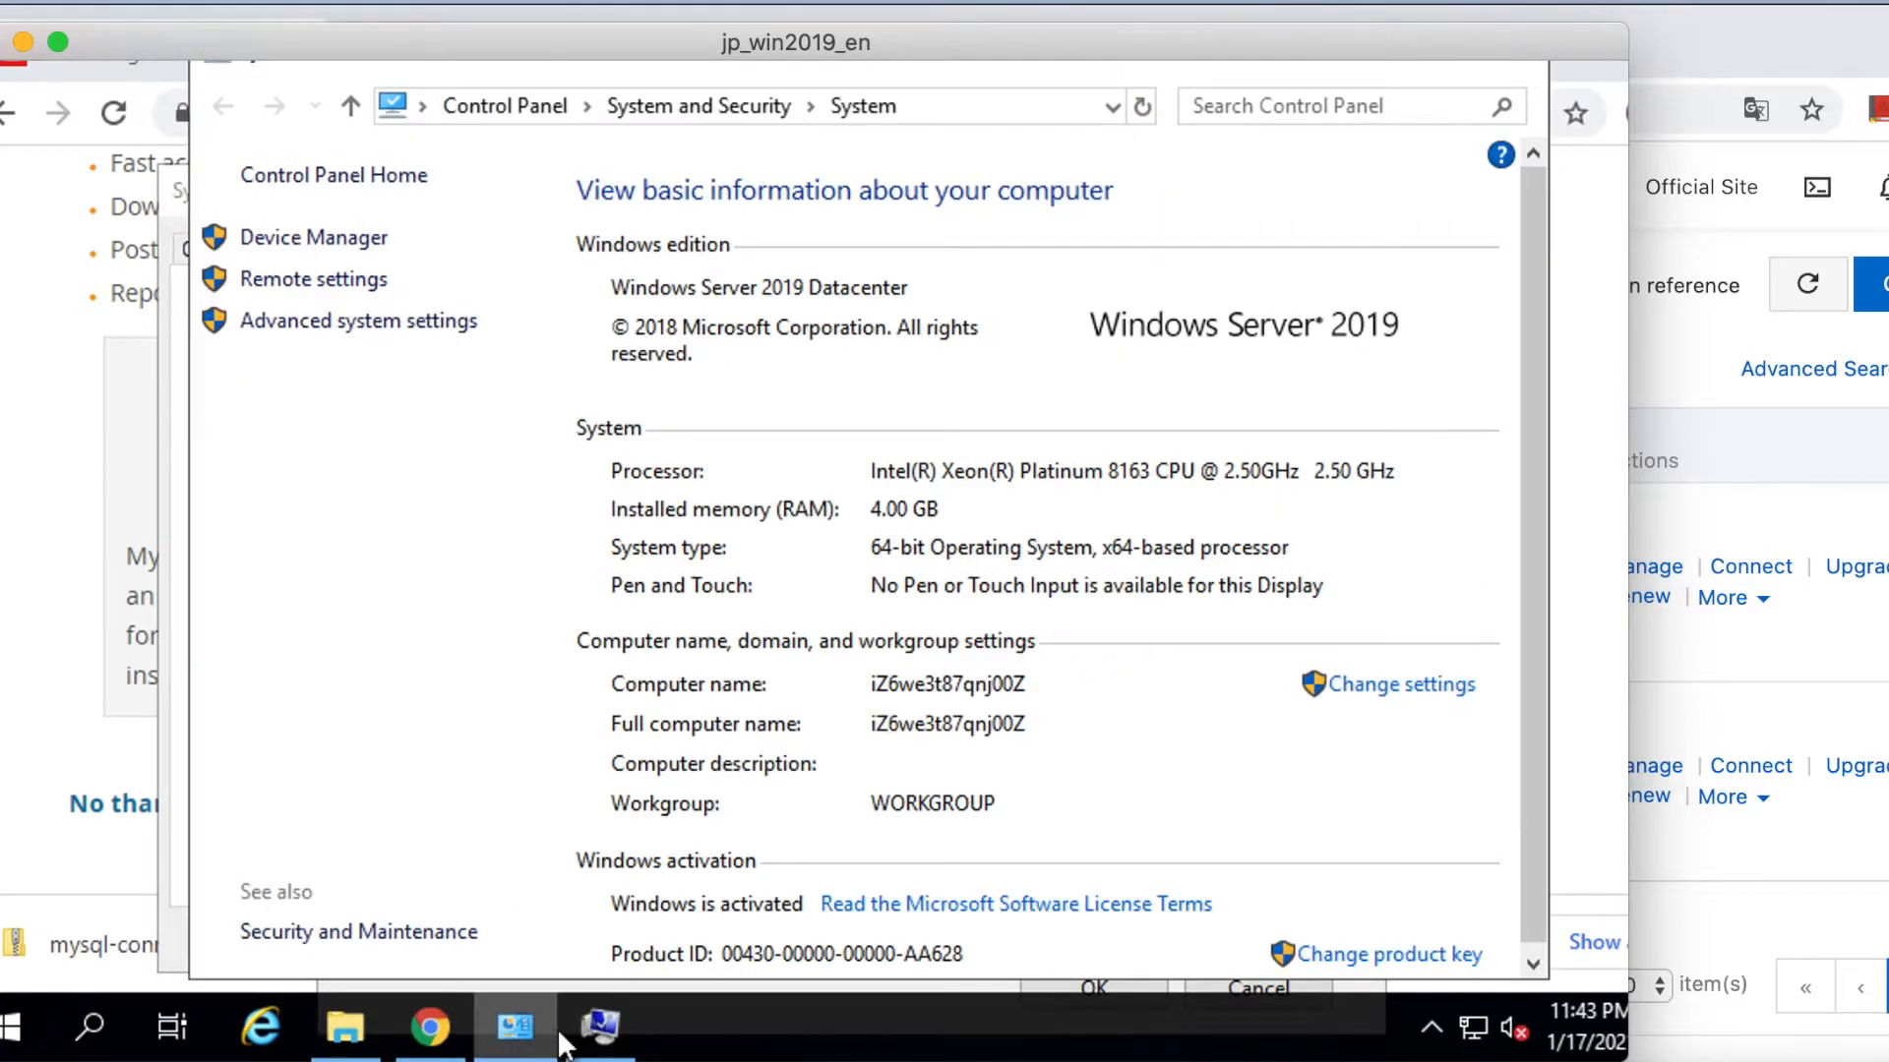
left_click(600, 1027)
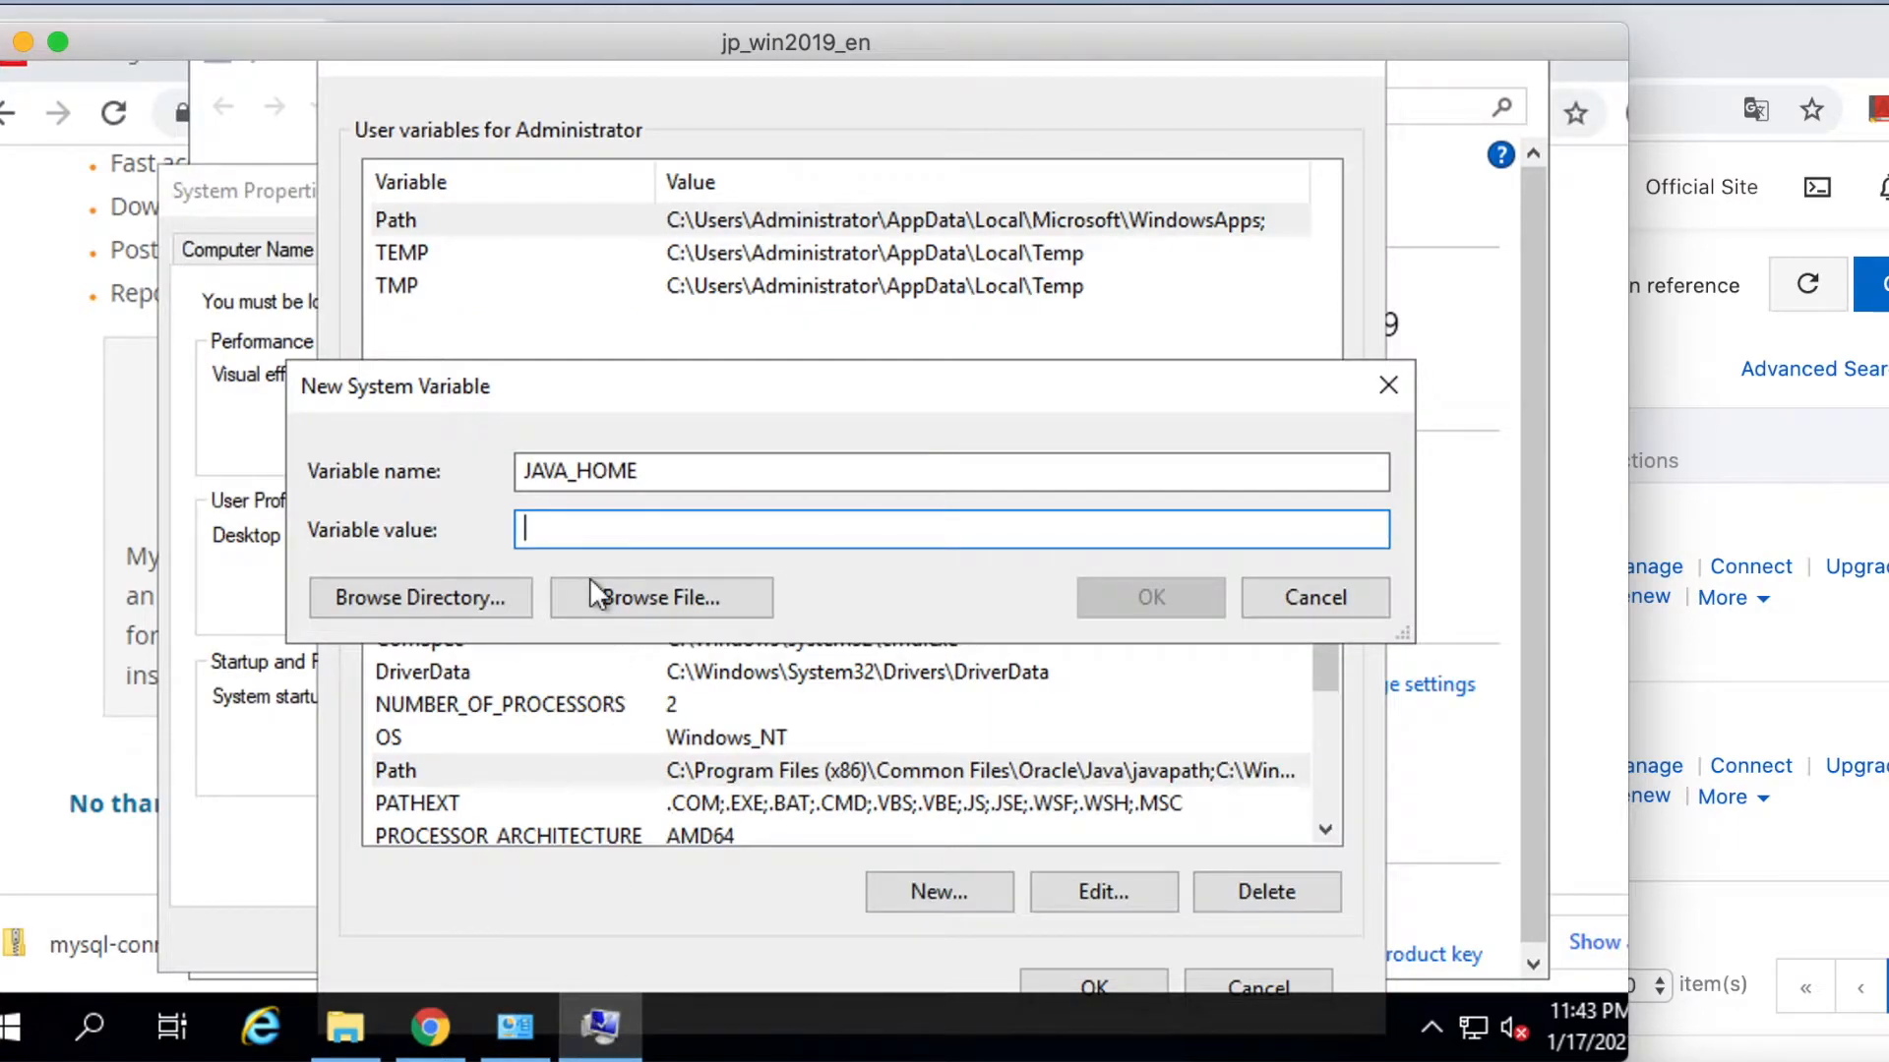
right_click(569, 522)
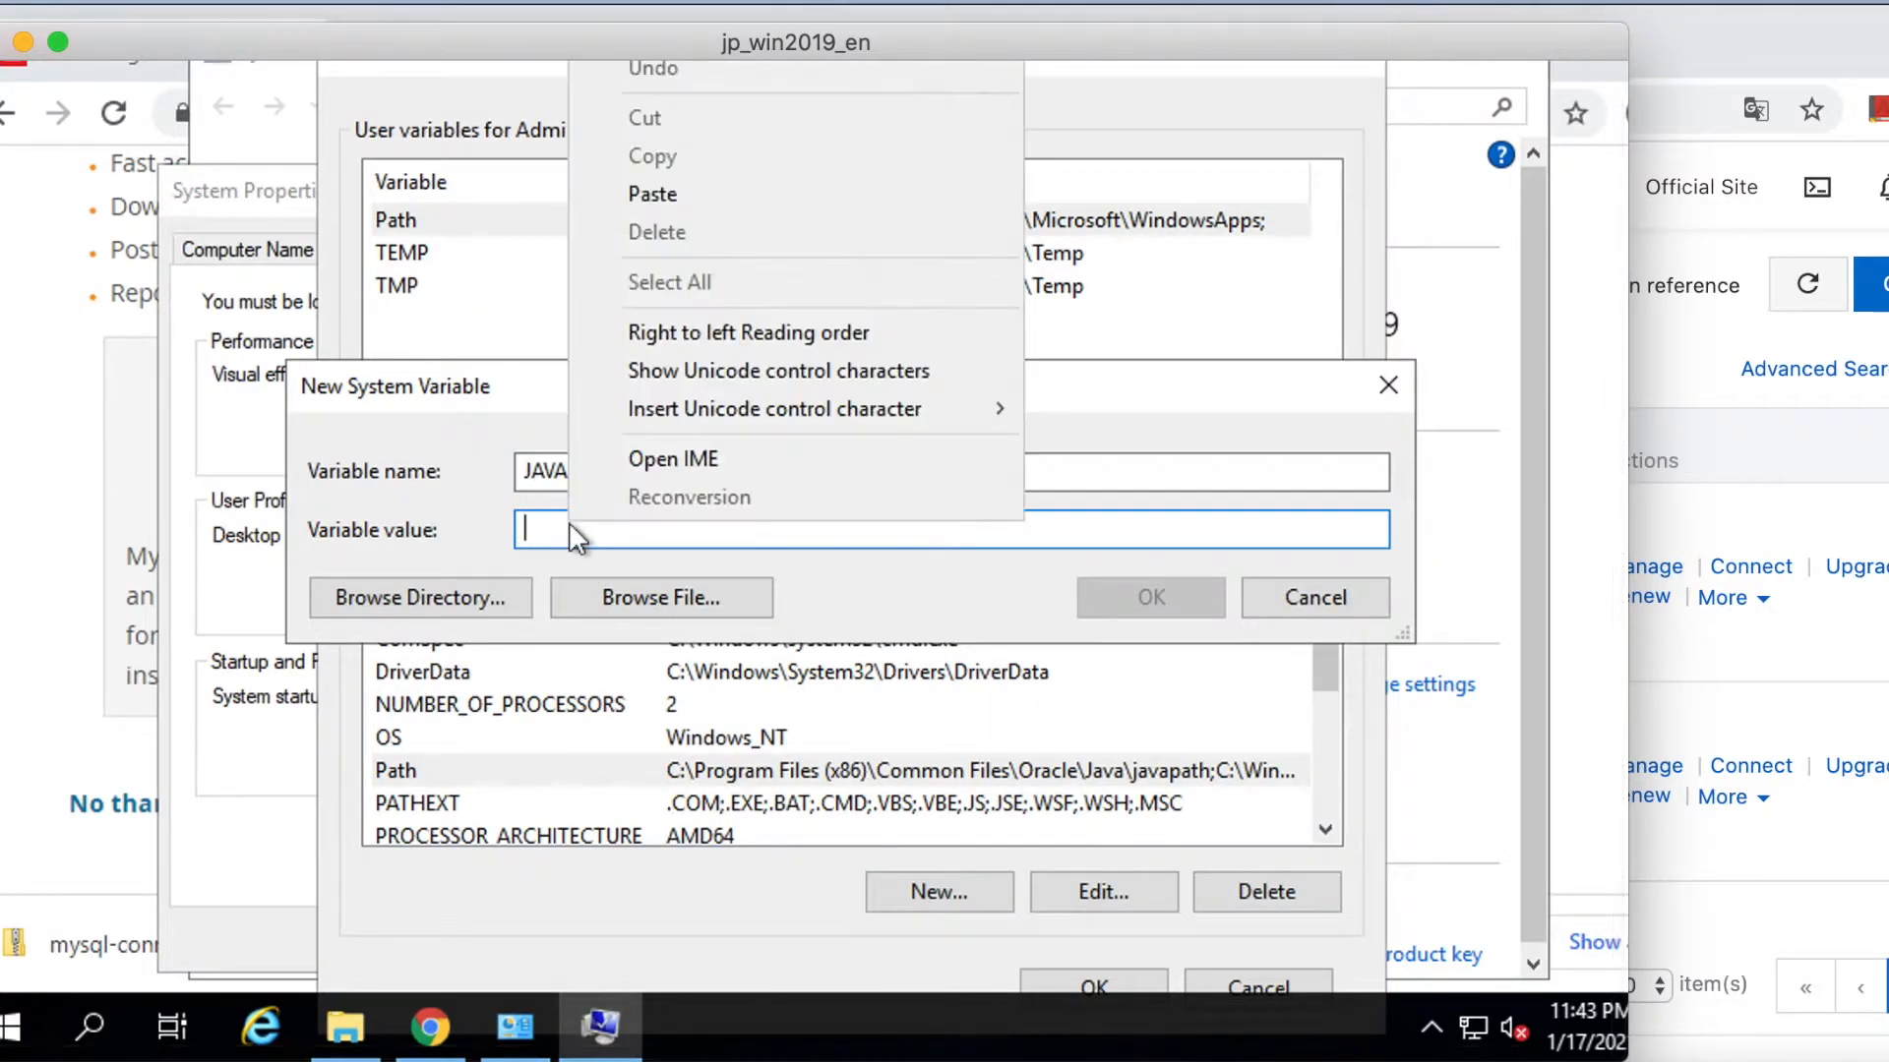
left_click(705, 194)
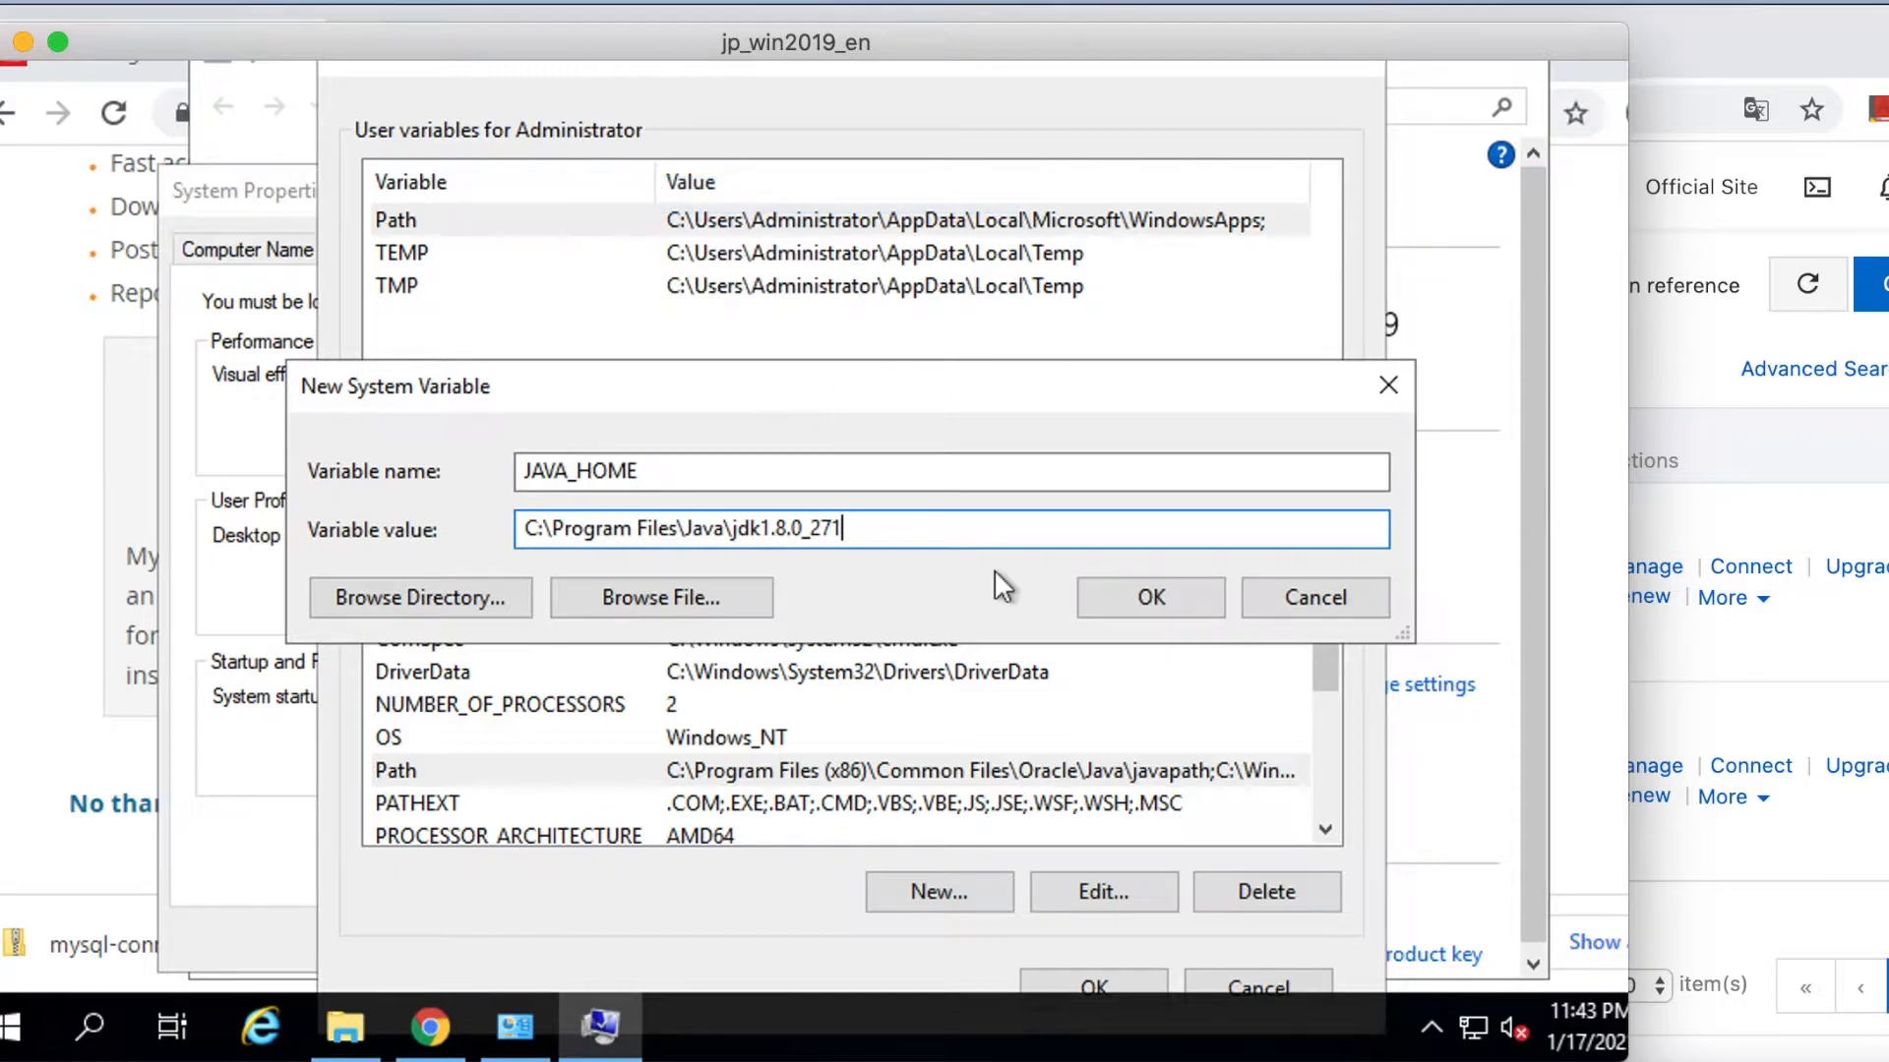
left_click(1141, 599)
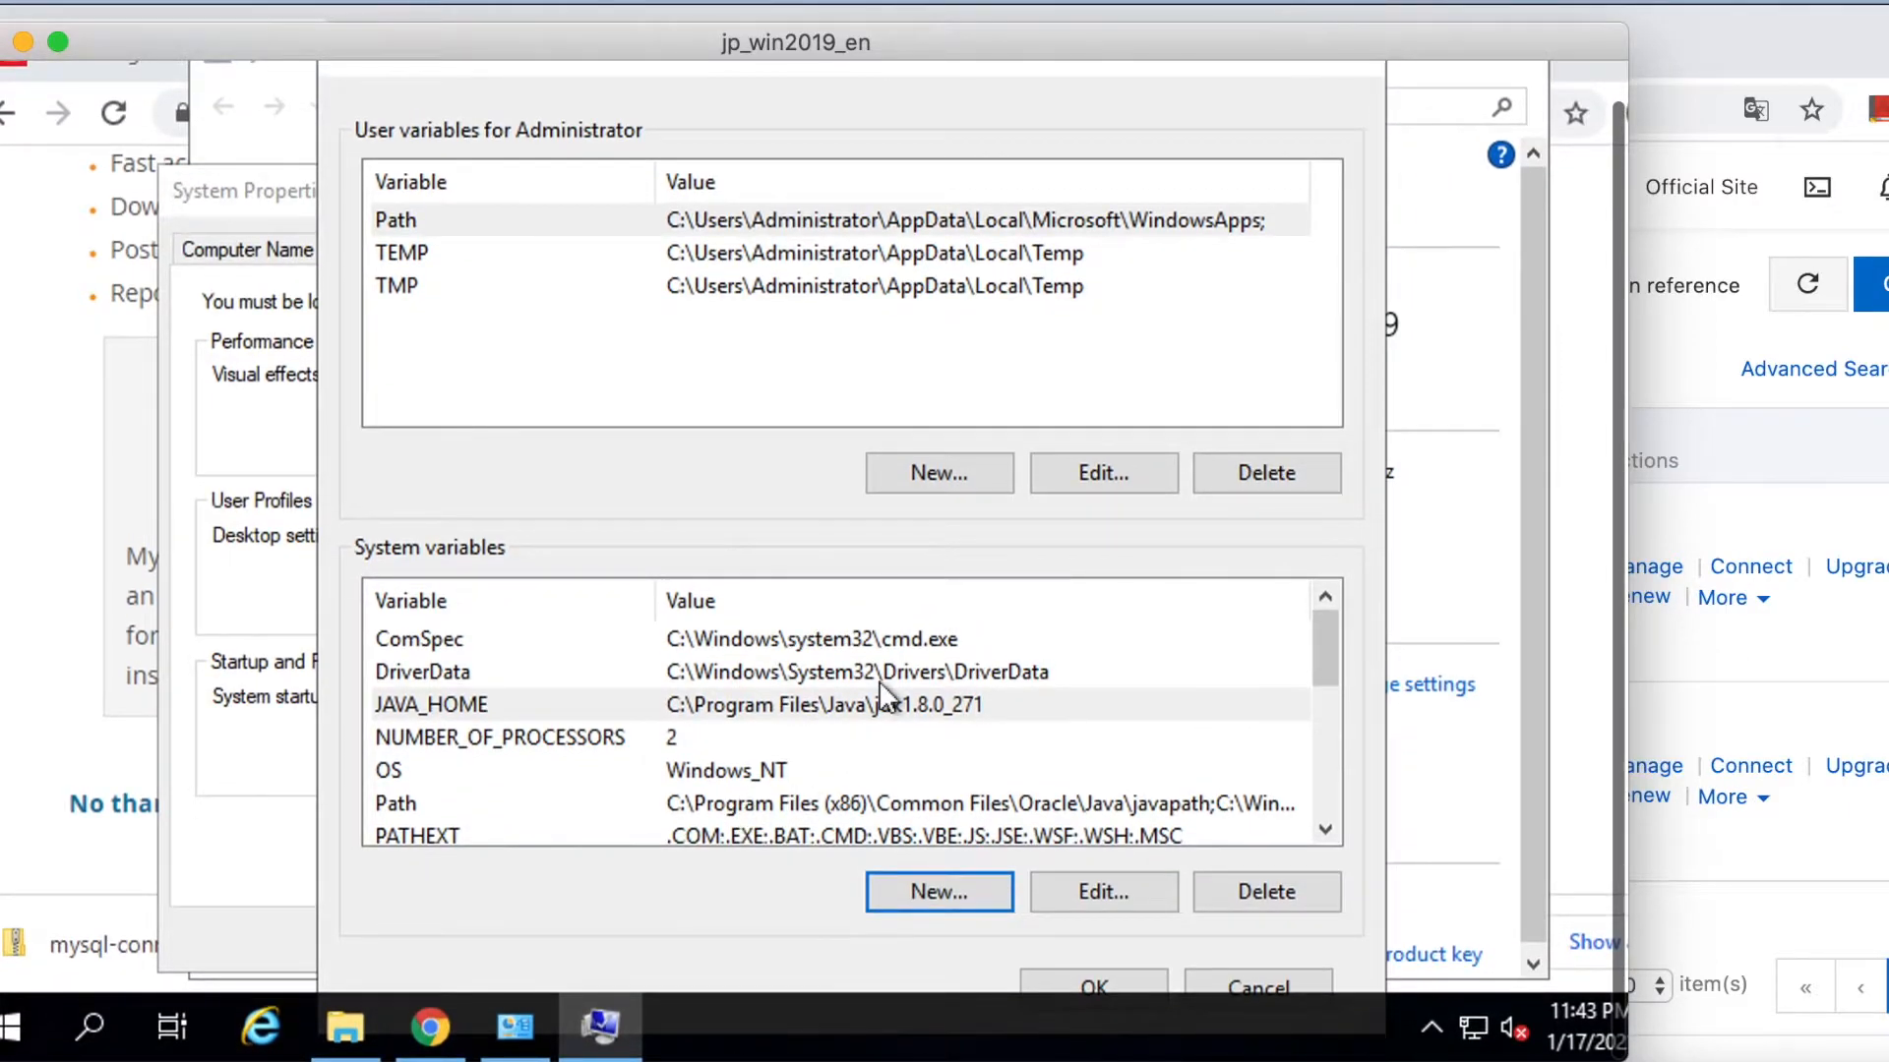
Create system variable CLASSPATH with value .;%JAVA_HOME%\lib;.
left_click(944, 892)
type("CLASSPATH")
left_click(590, 531)
key("ctrl+v")
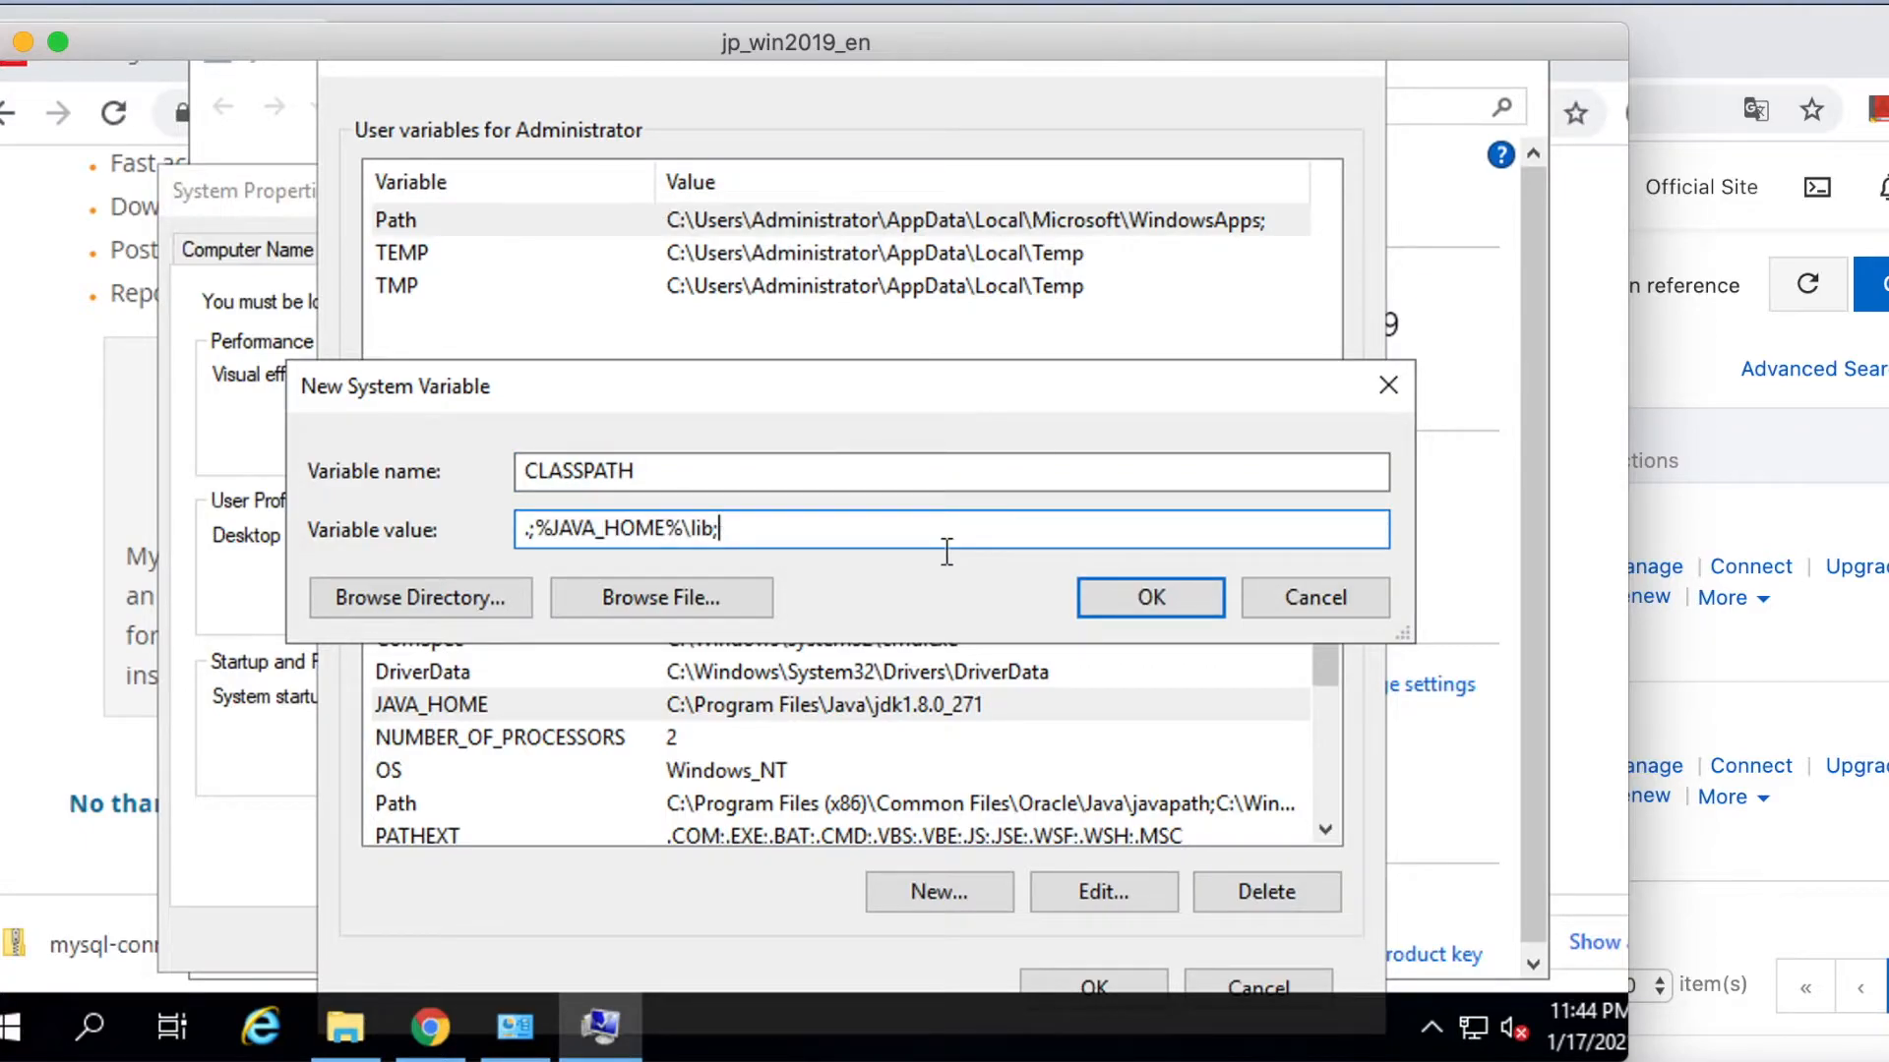
left_click(1149, 598)
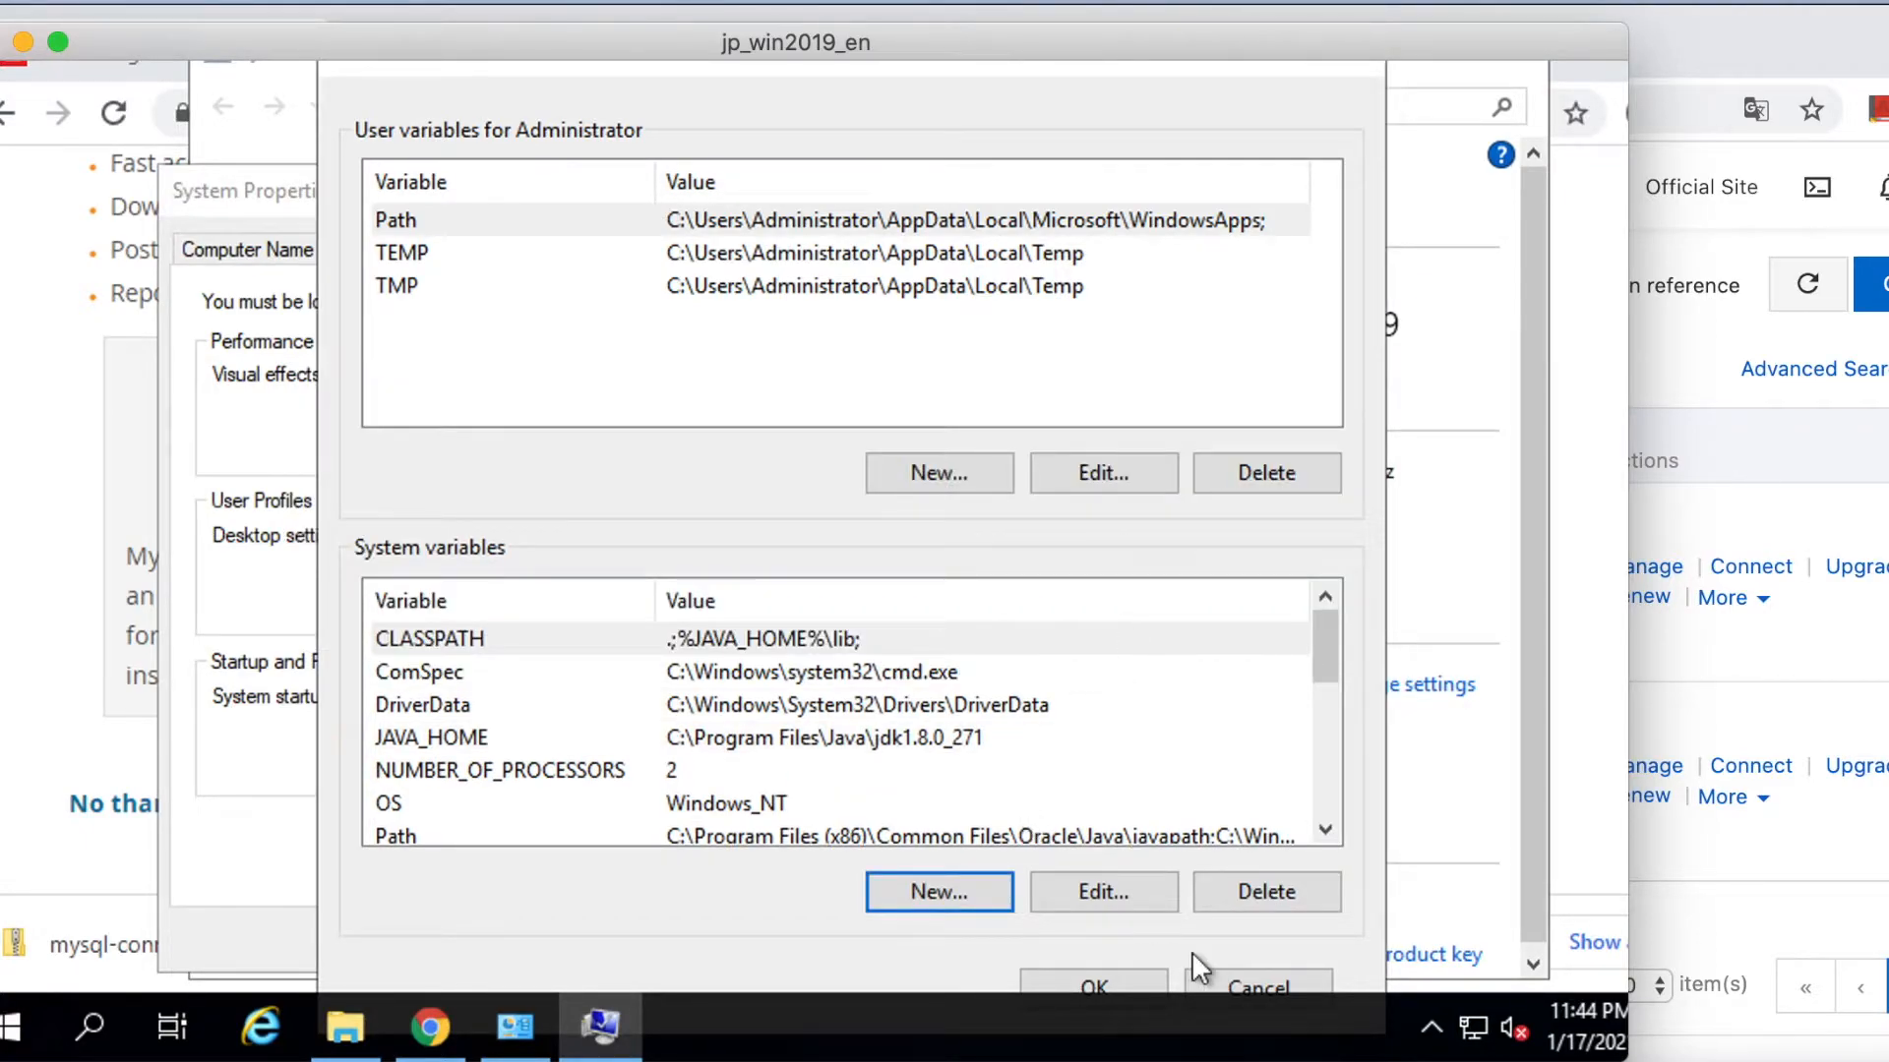
Append the jdk1.8.0_271 and jre1.8.0_271 bin folders to the user Path and close the dialogs.
double_click(903, 222)
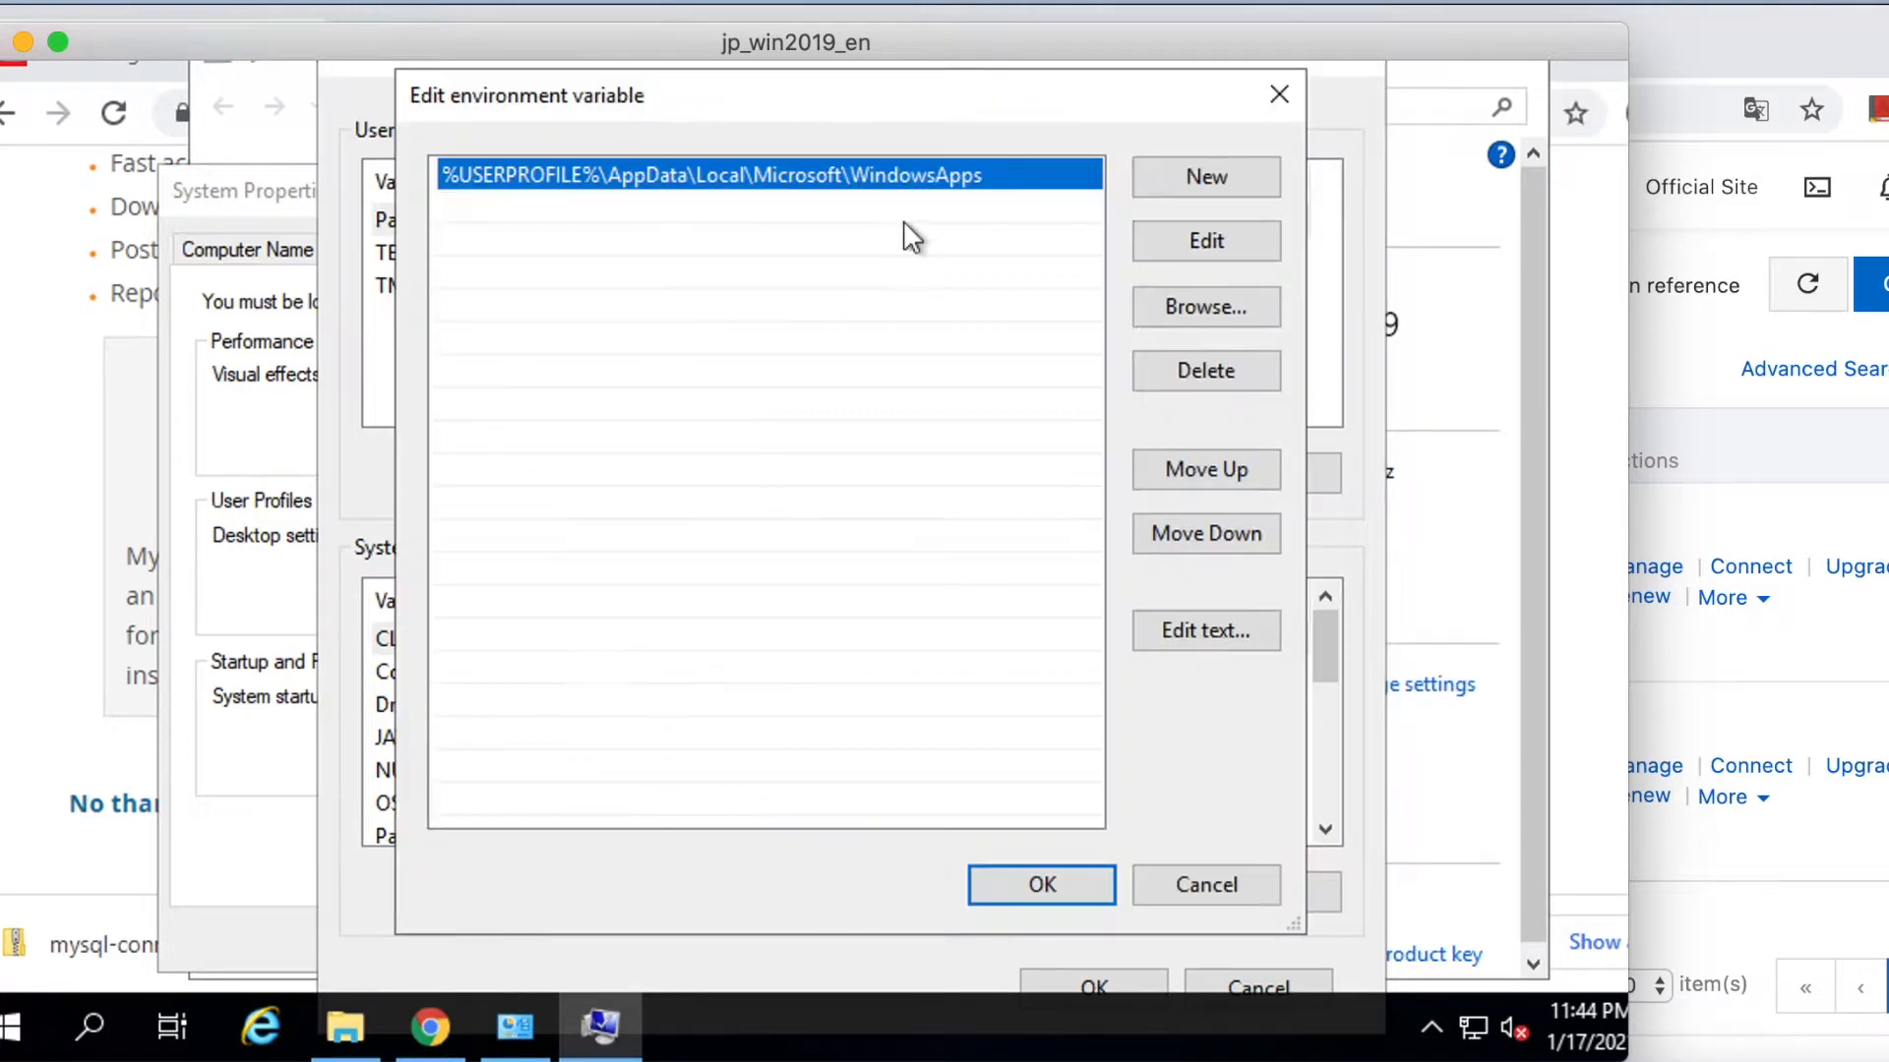
left_click(1212, 244)
left_click(994, 177)
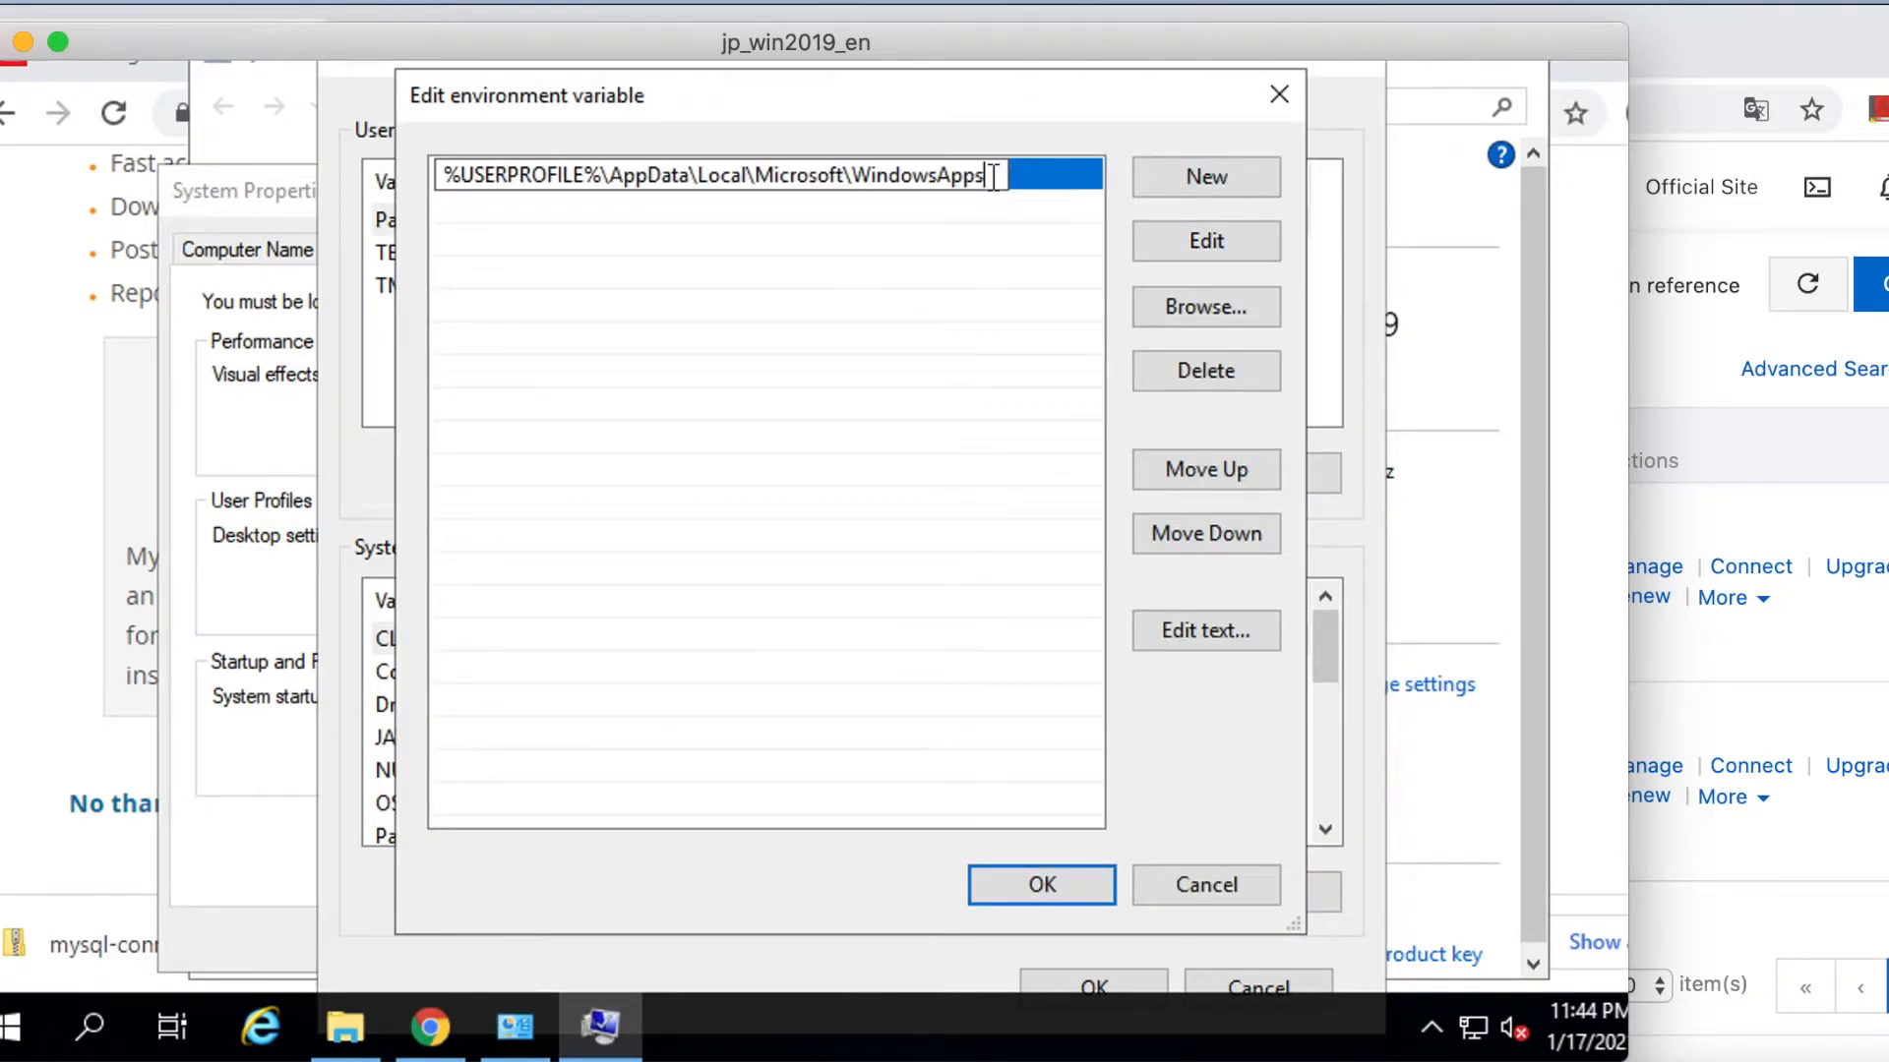
key("ctrl+v")
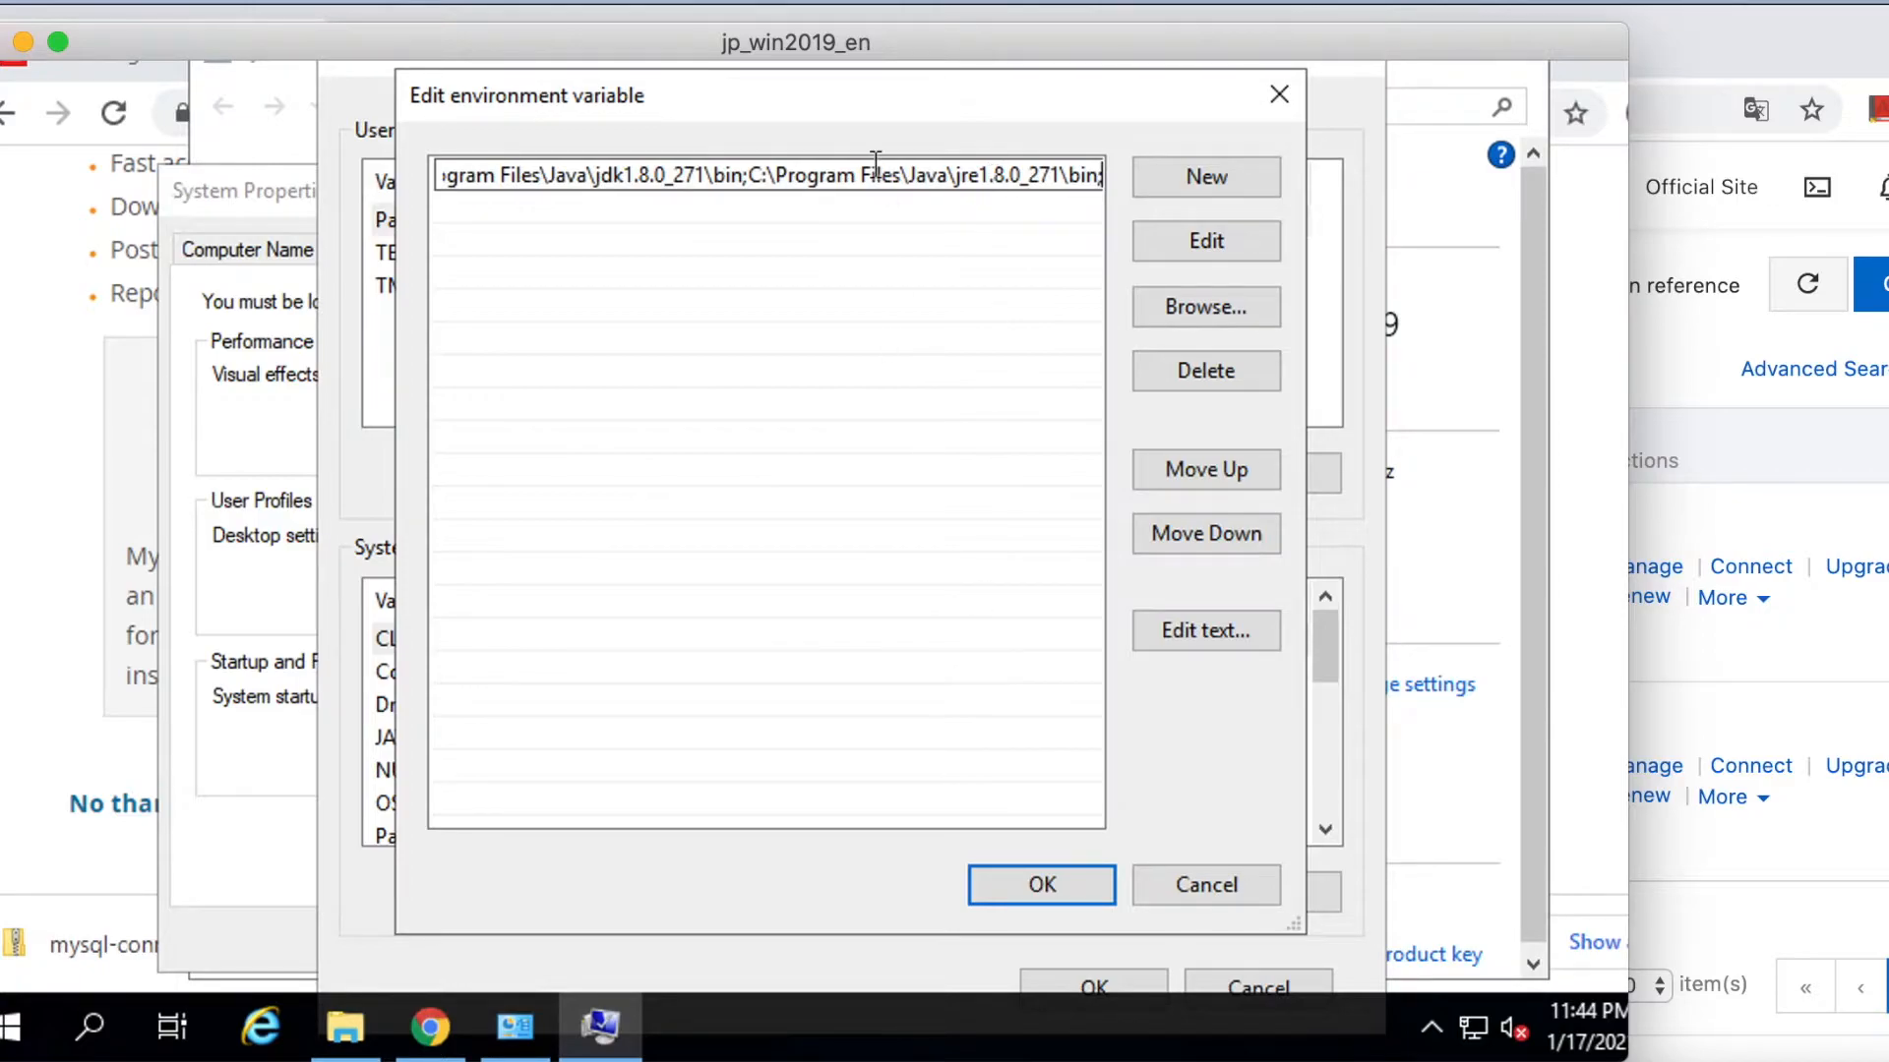
left_click(1054, 882)
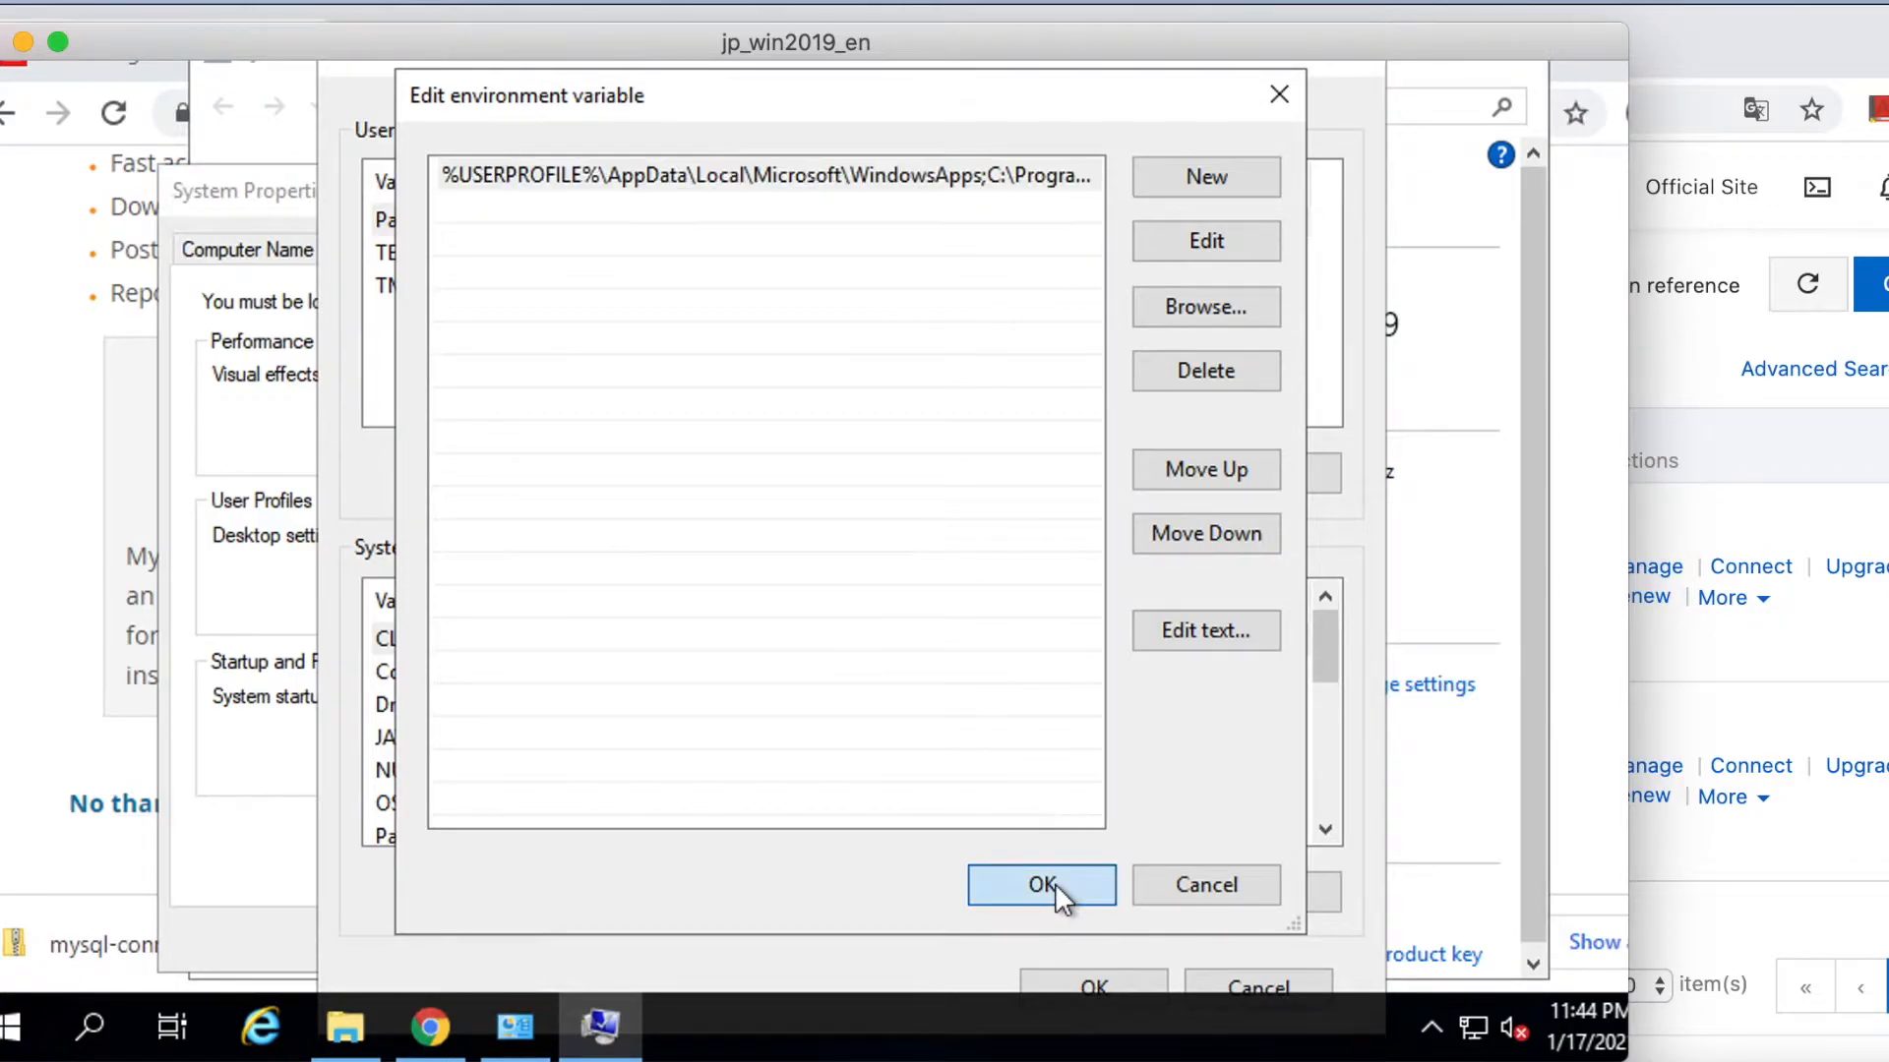
left_click(1098, 983)
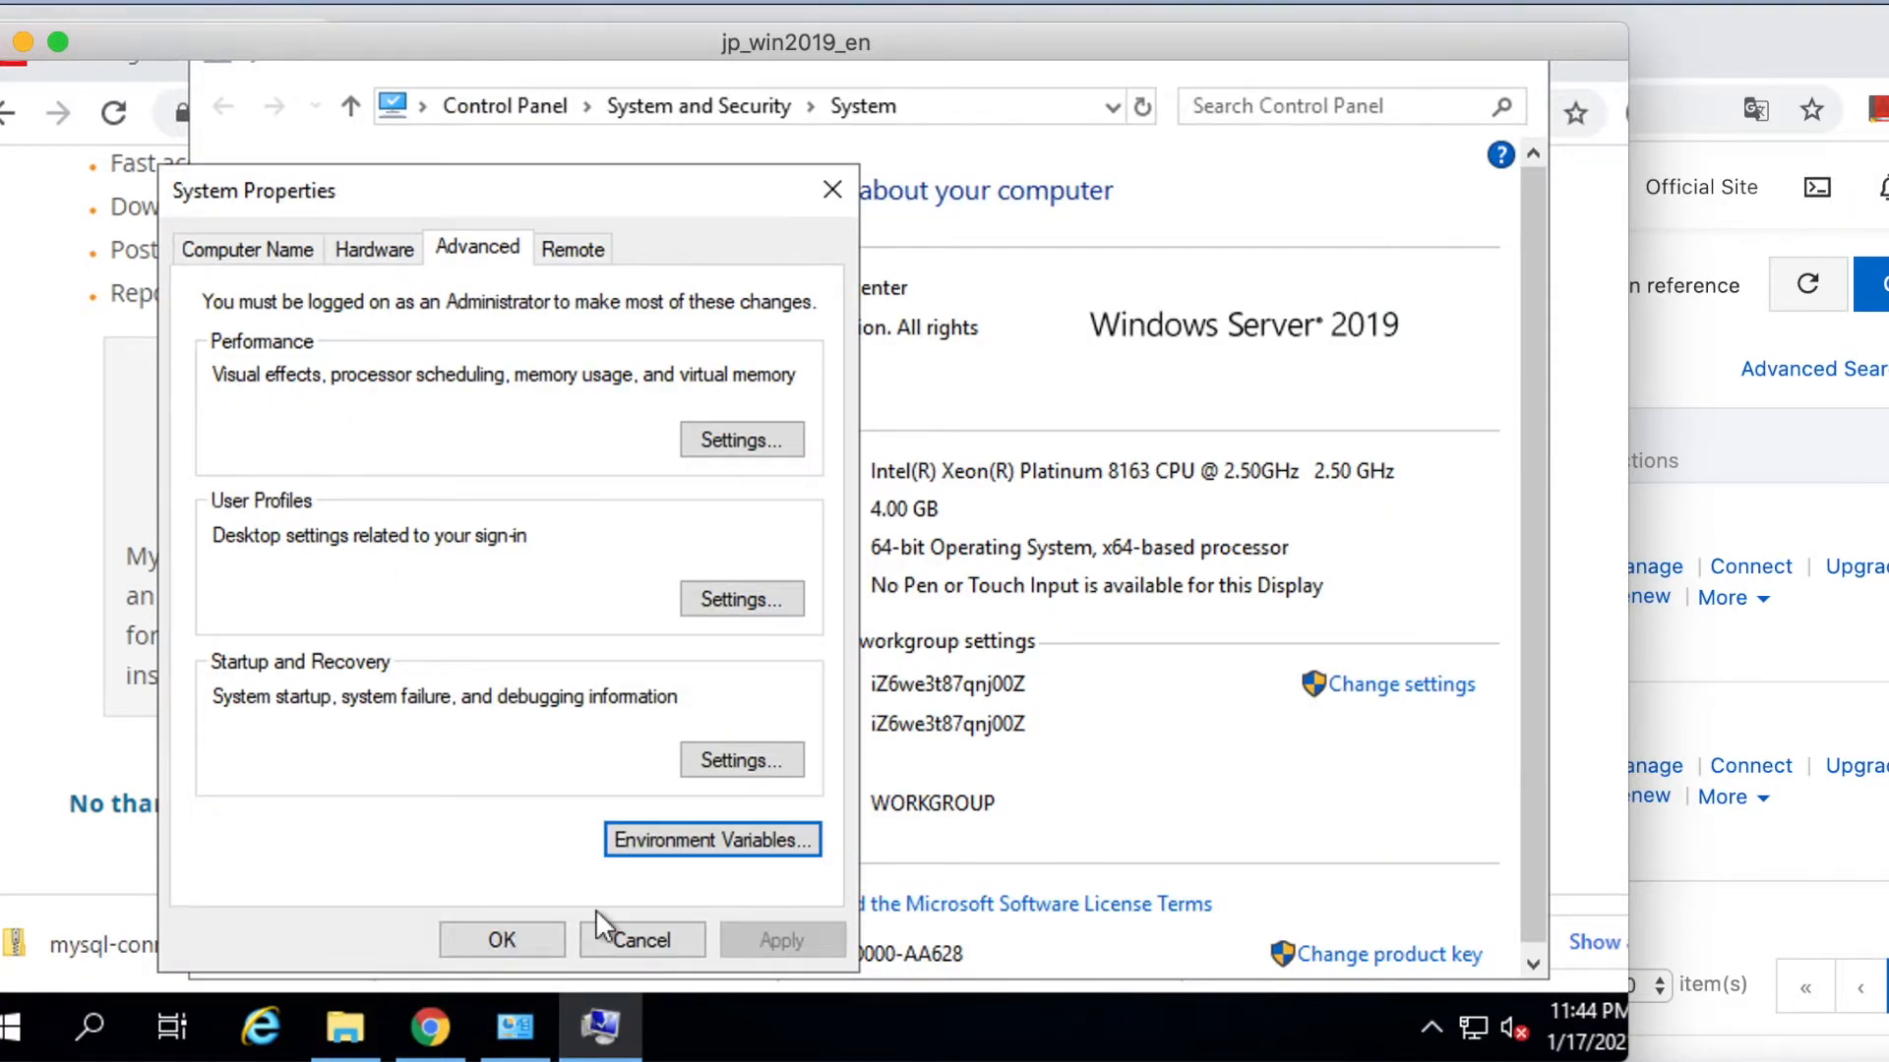
left_click(503, 940)
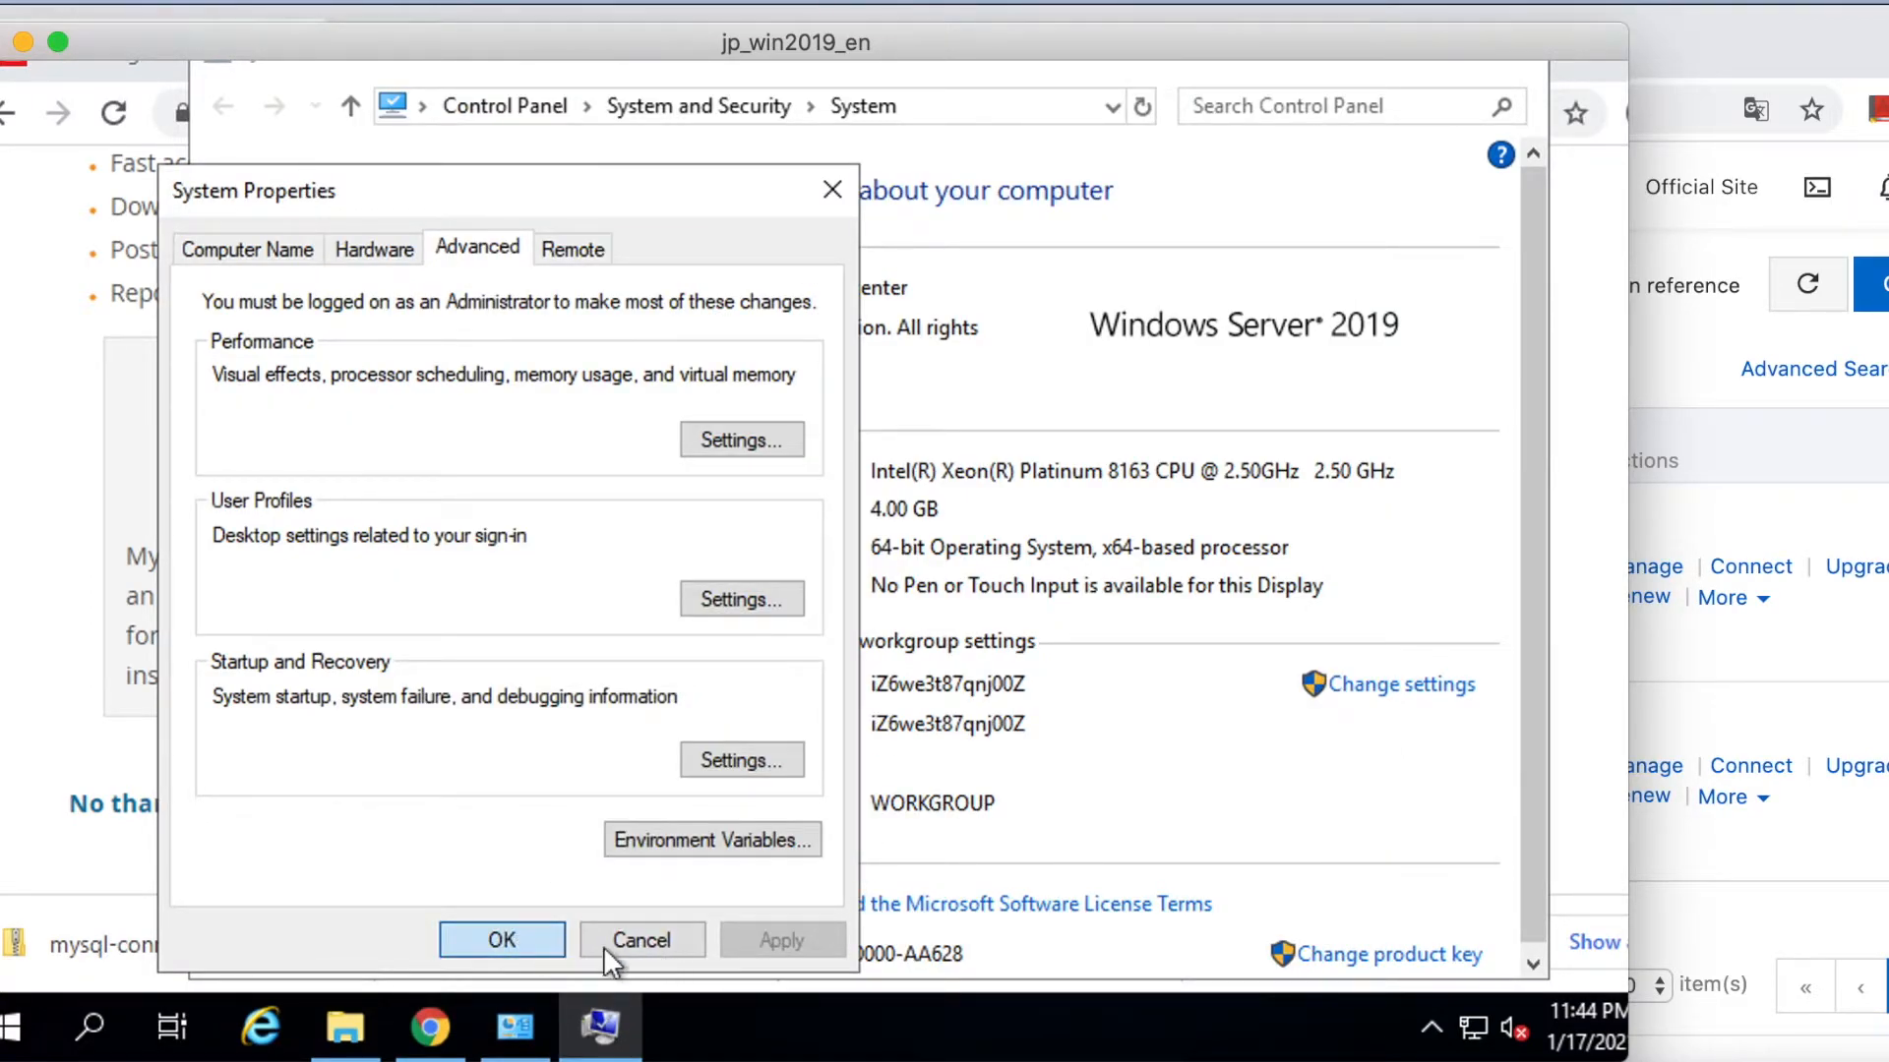
right_click(10, 1045)
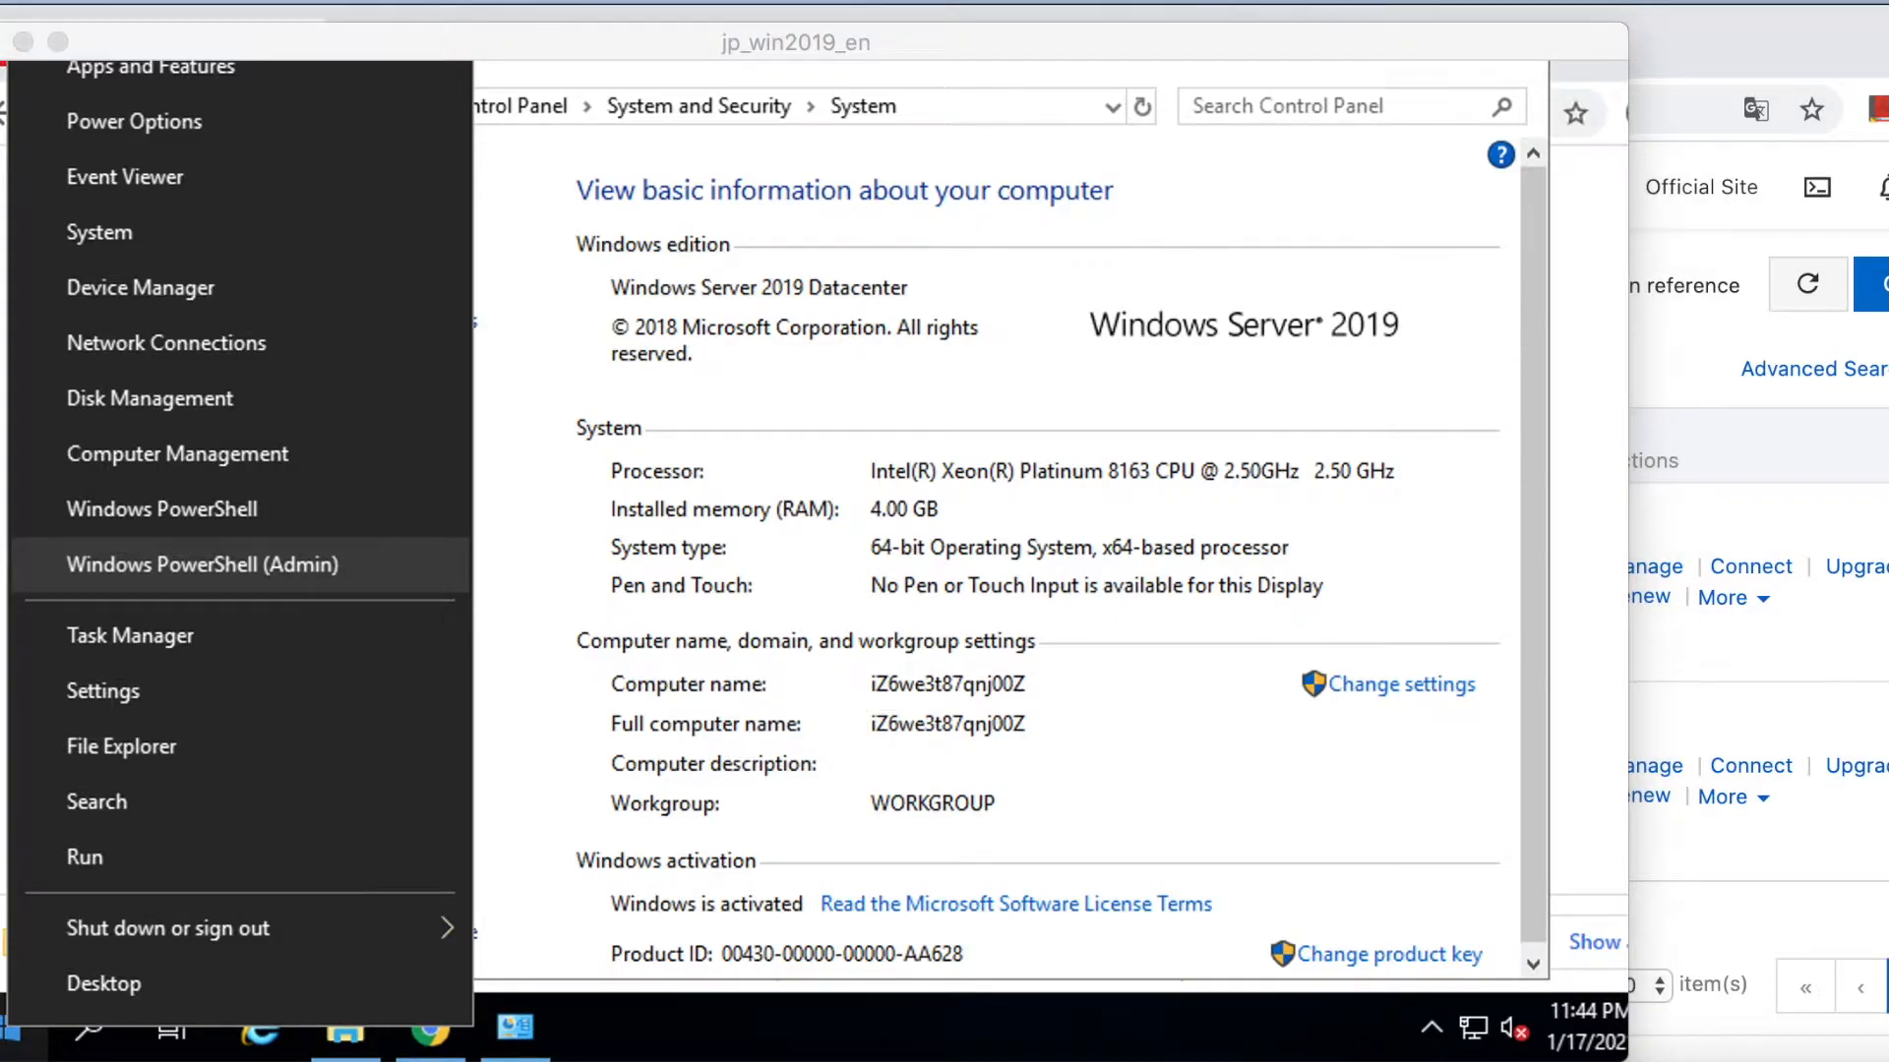
key("Return")
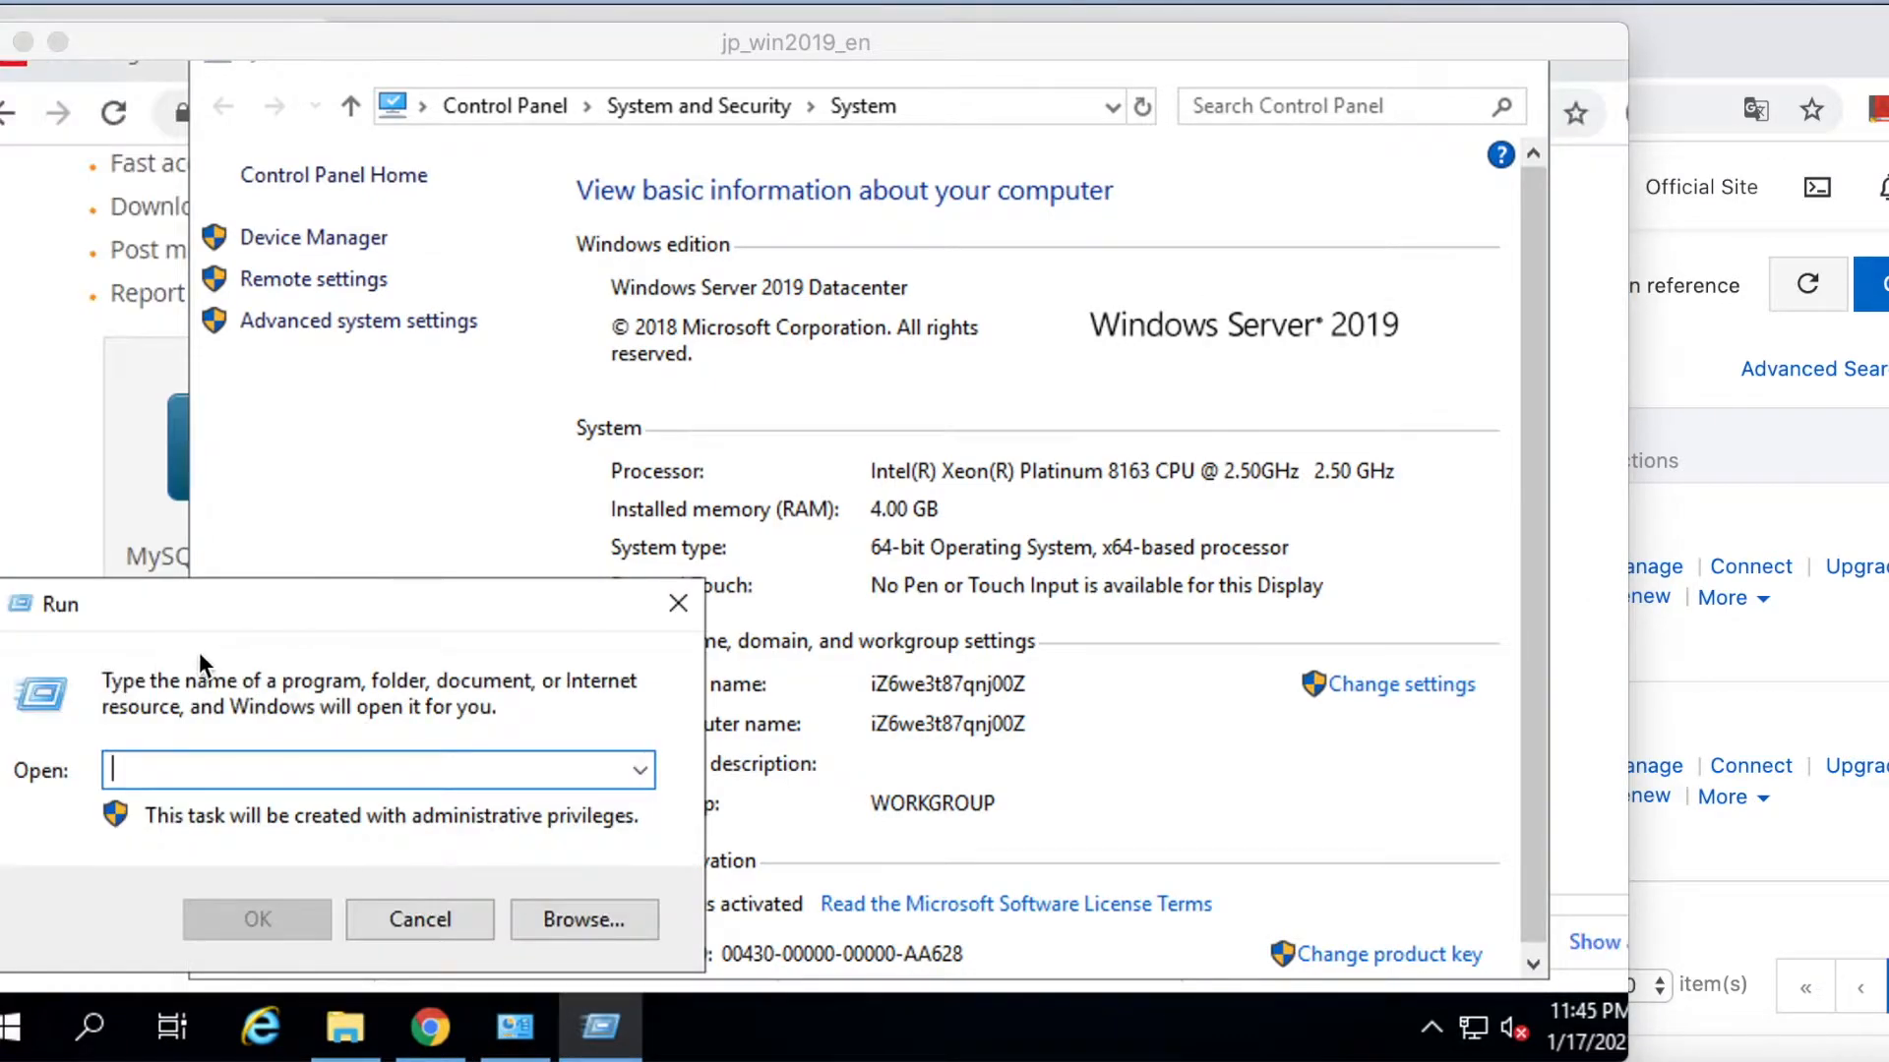
left_click(173, 764)
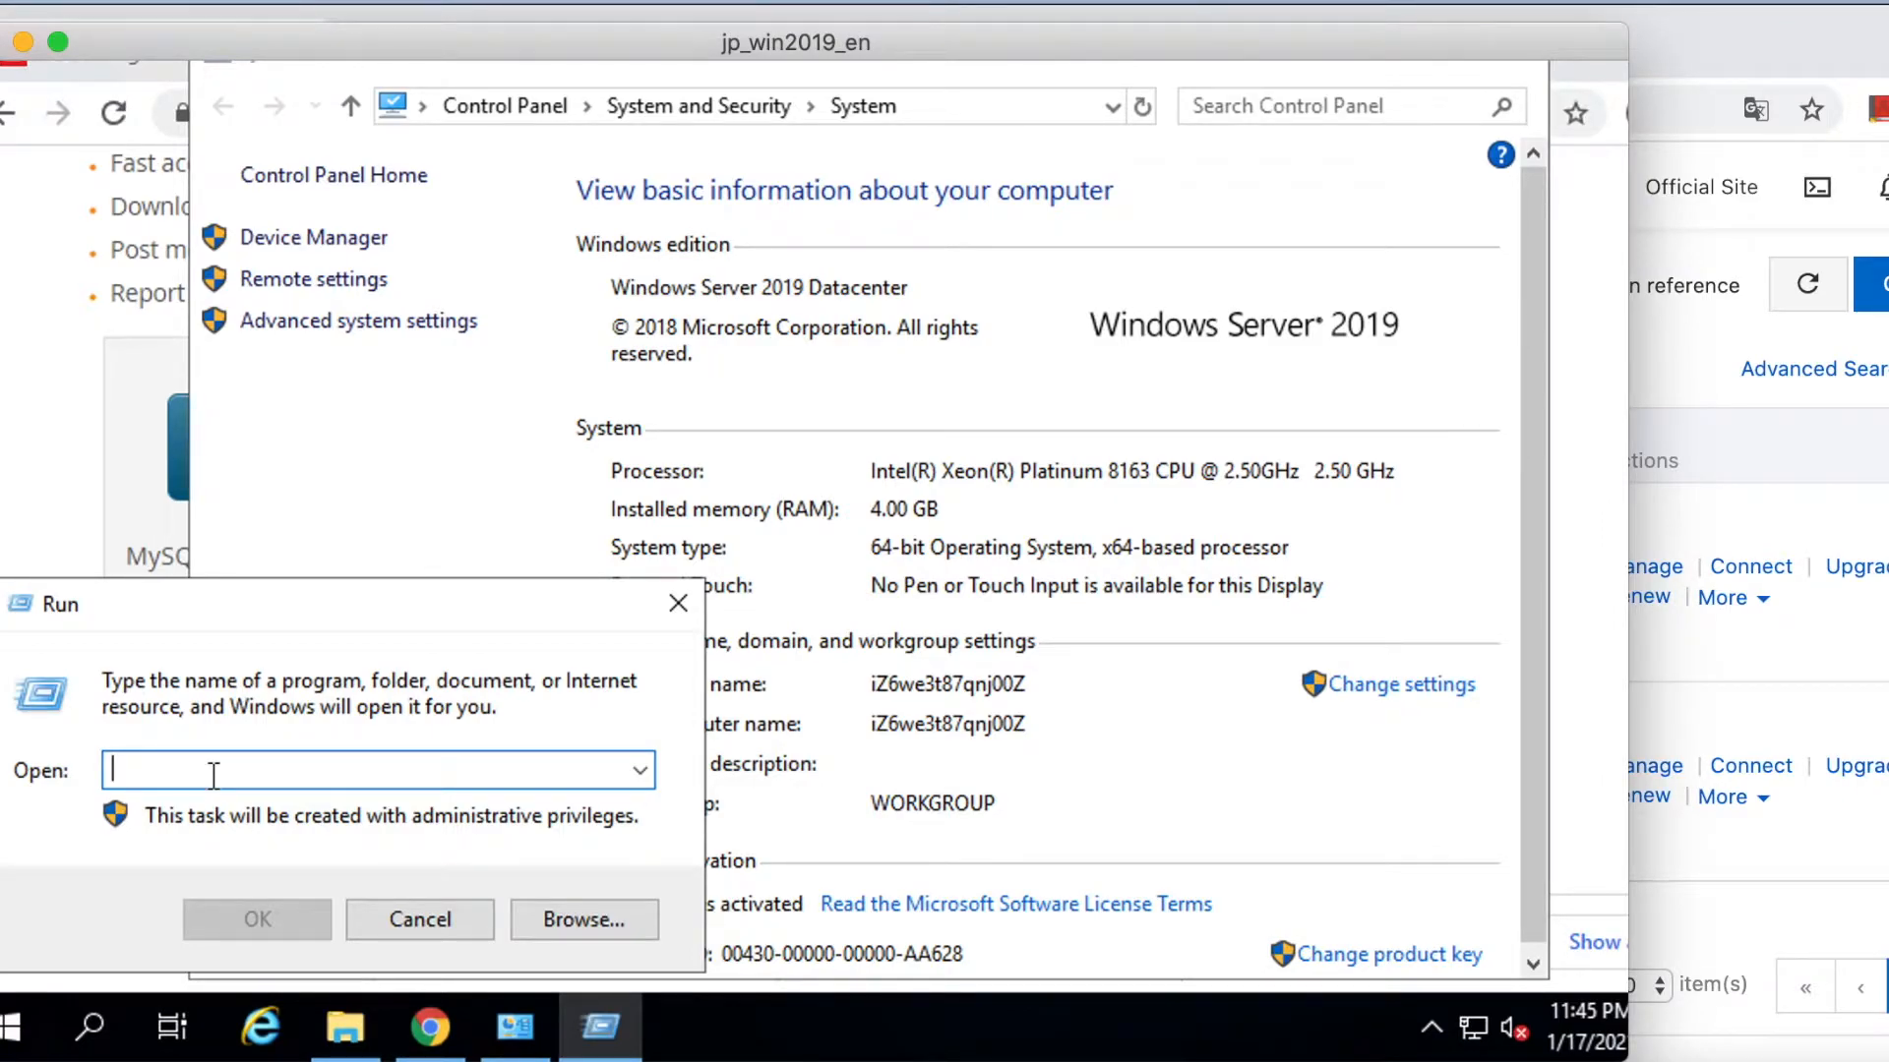
type("cmd")
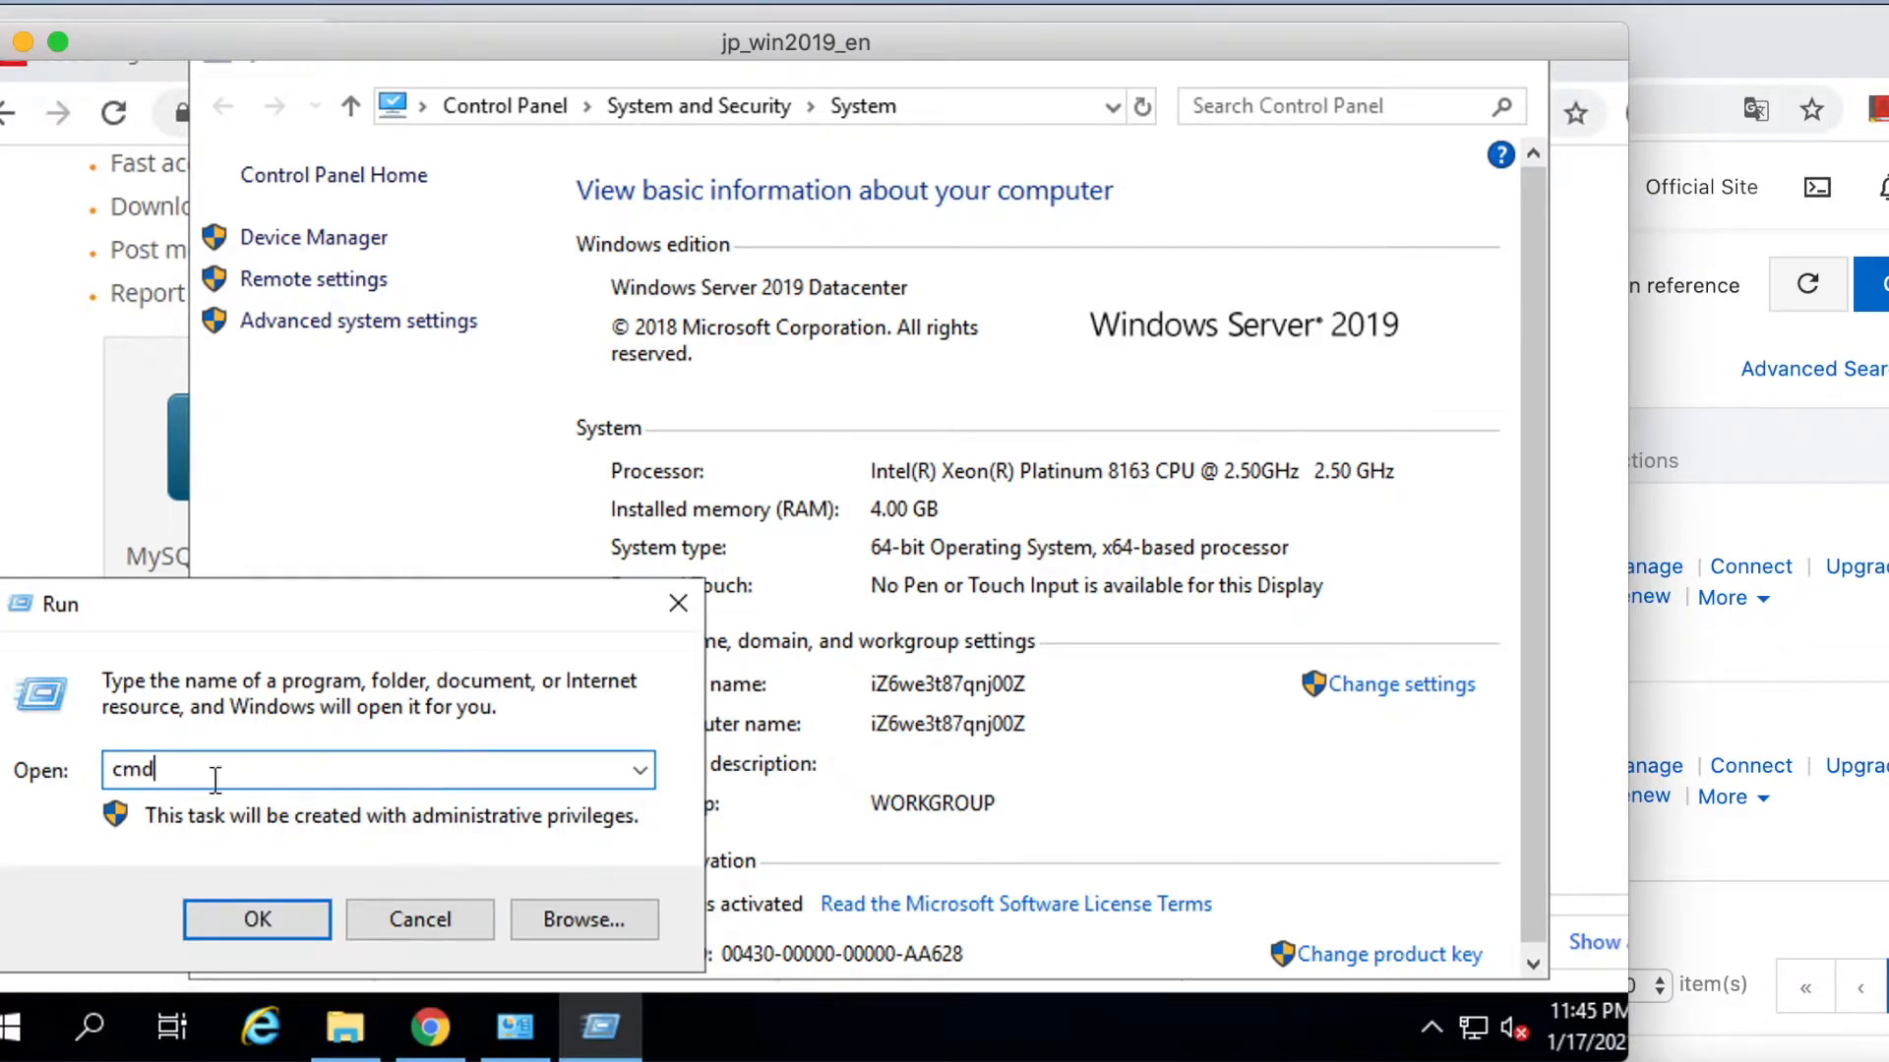
left_click(240, 917)
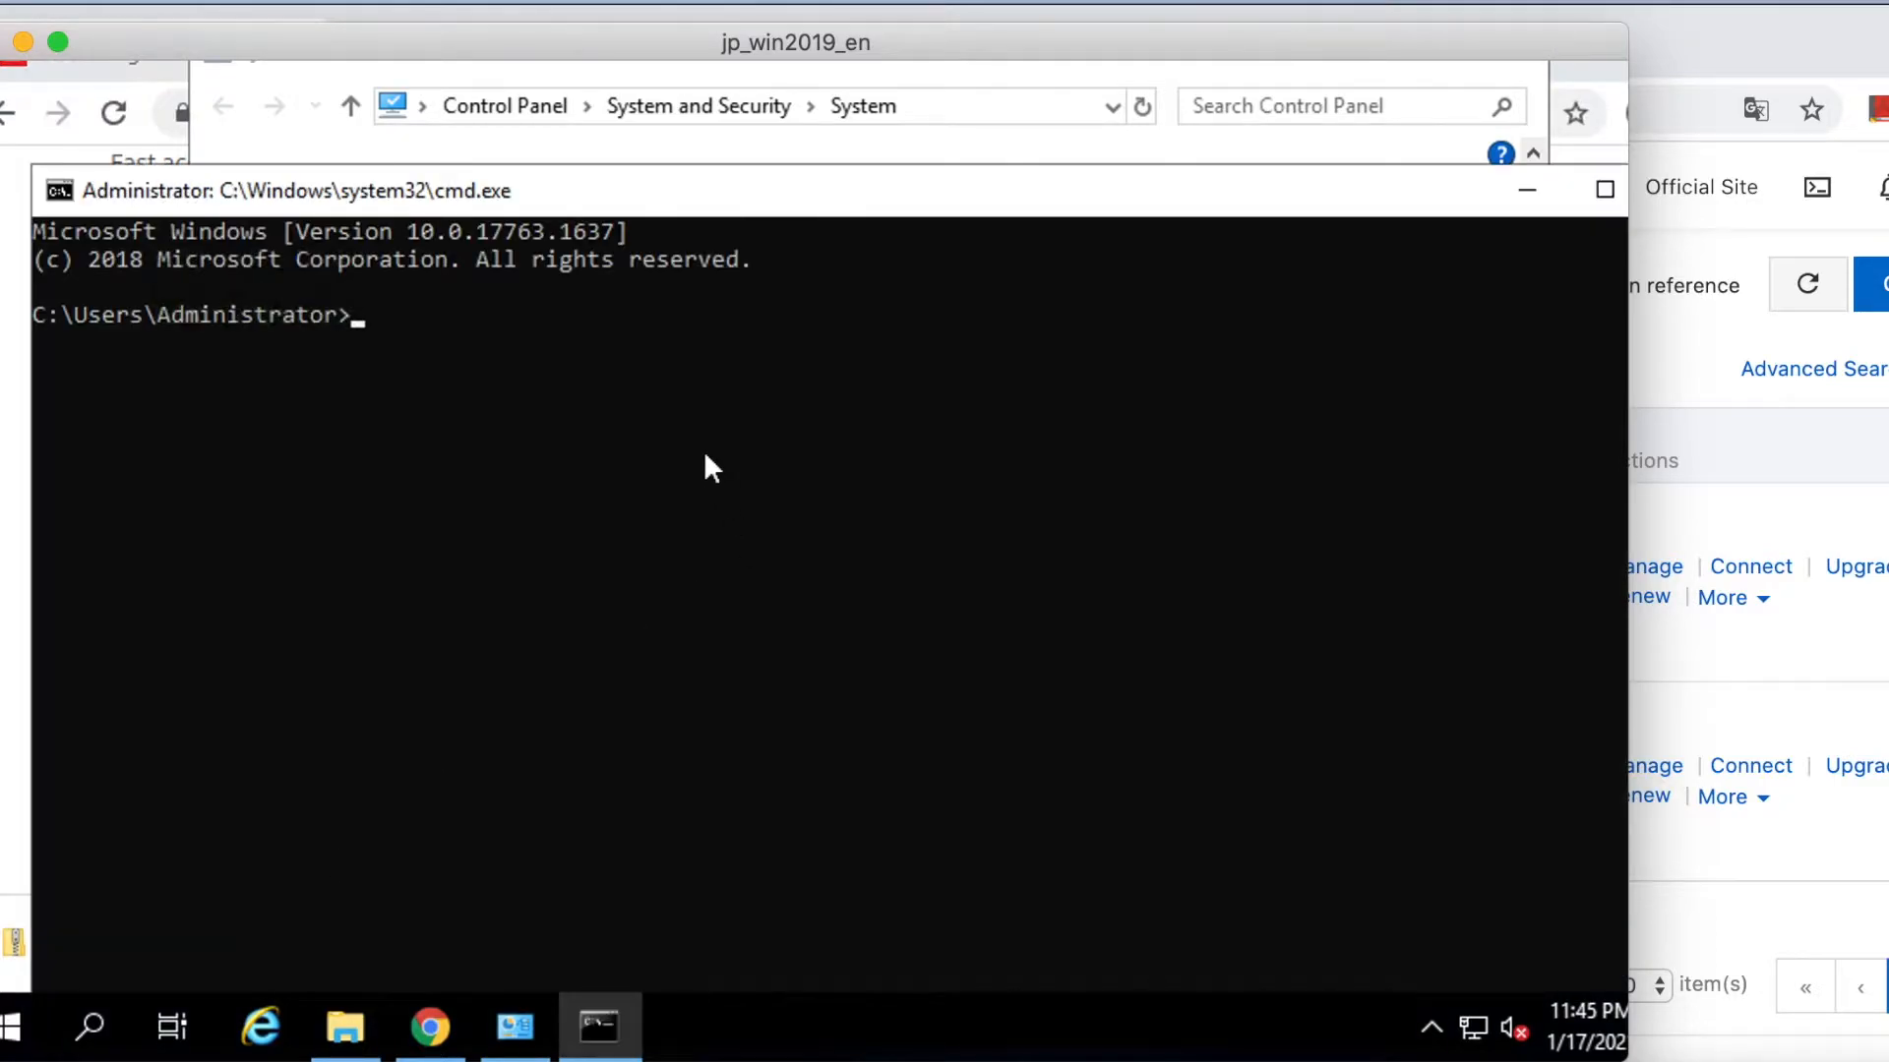
left_click(704, 450)
type("java")
key("Return")
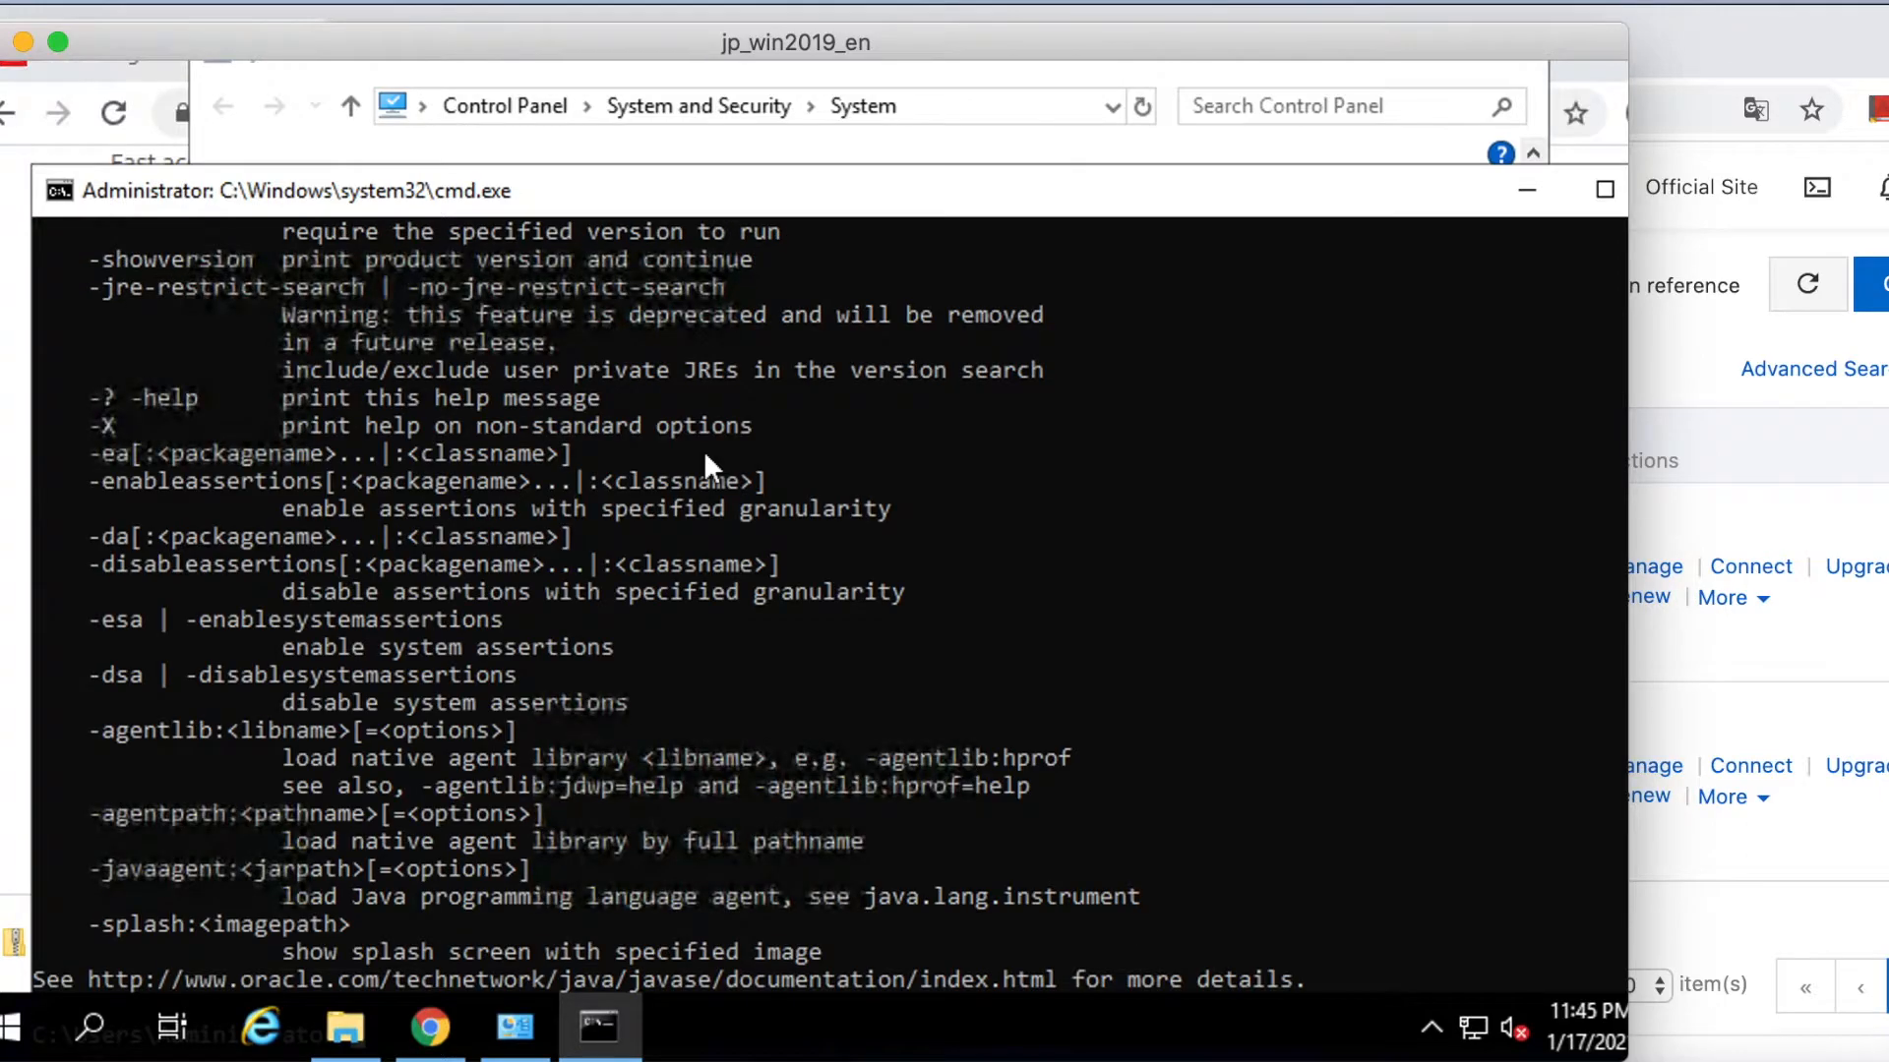
type("cls")
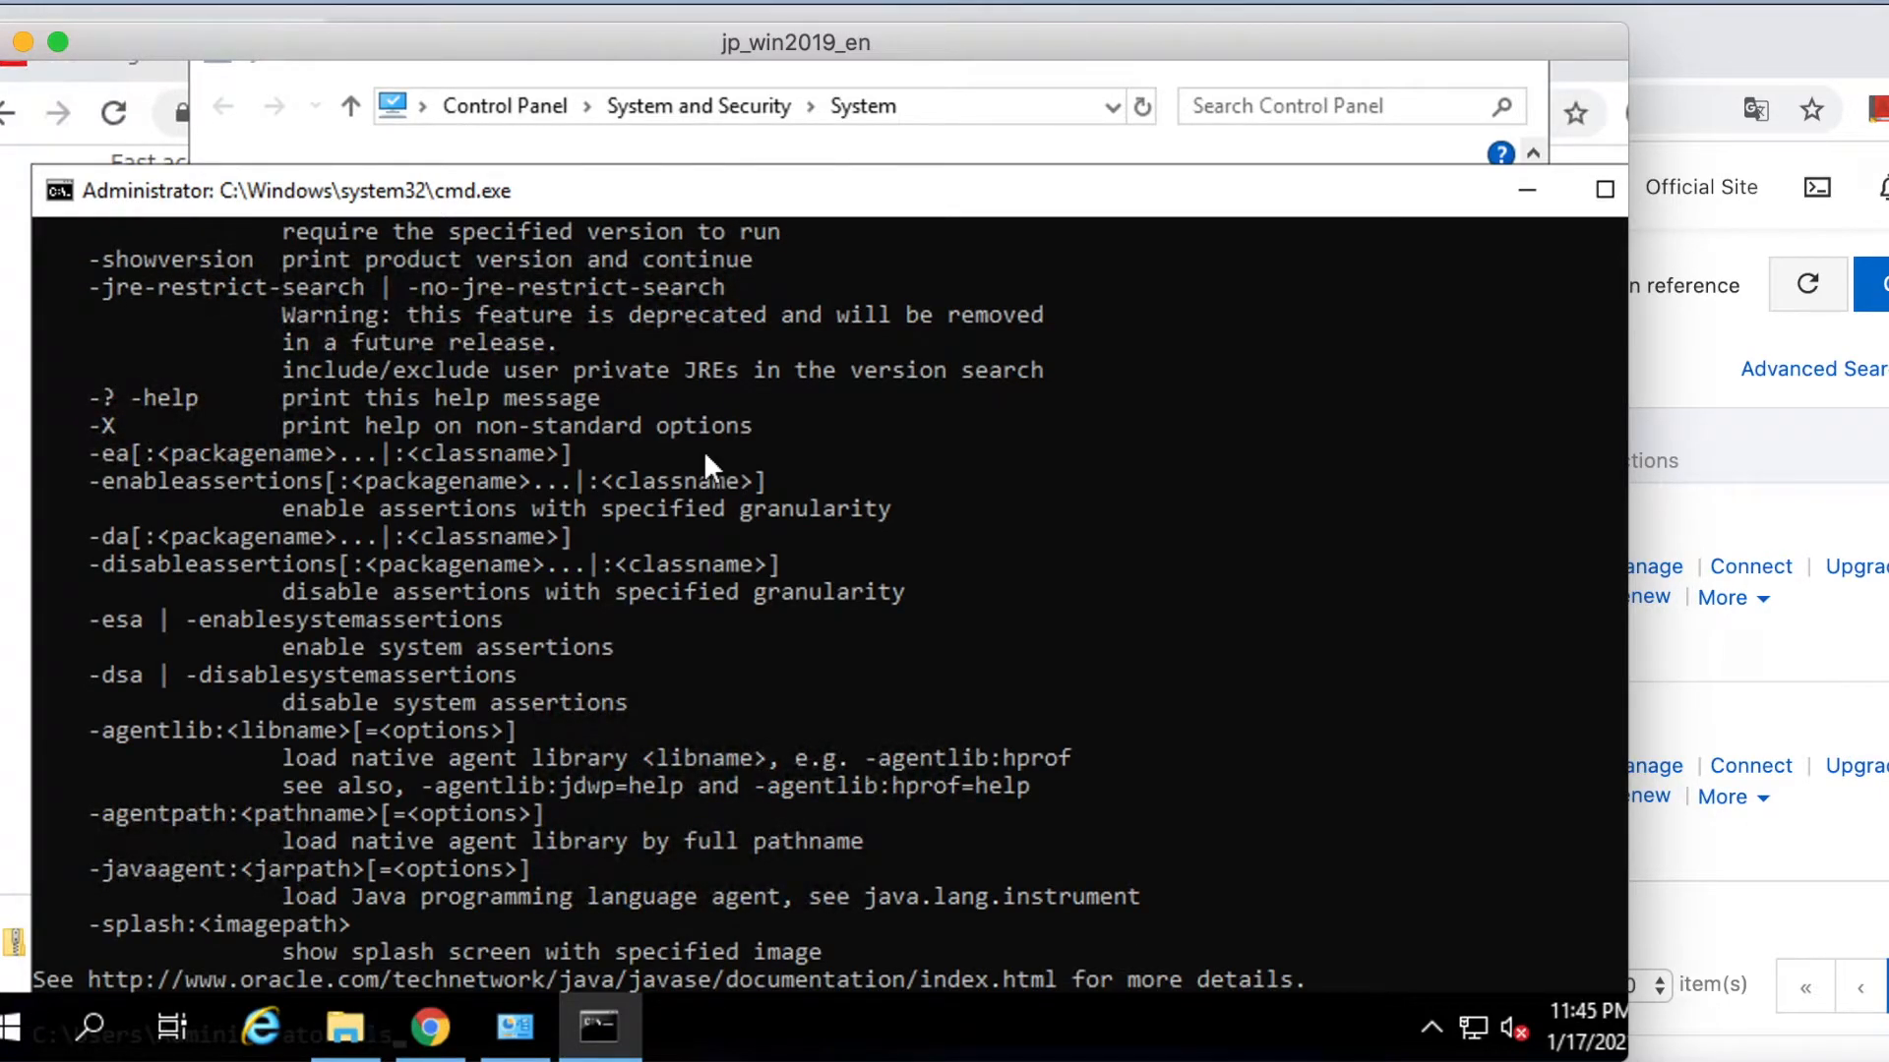
key("Return")
type("javac")
key("Return")
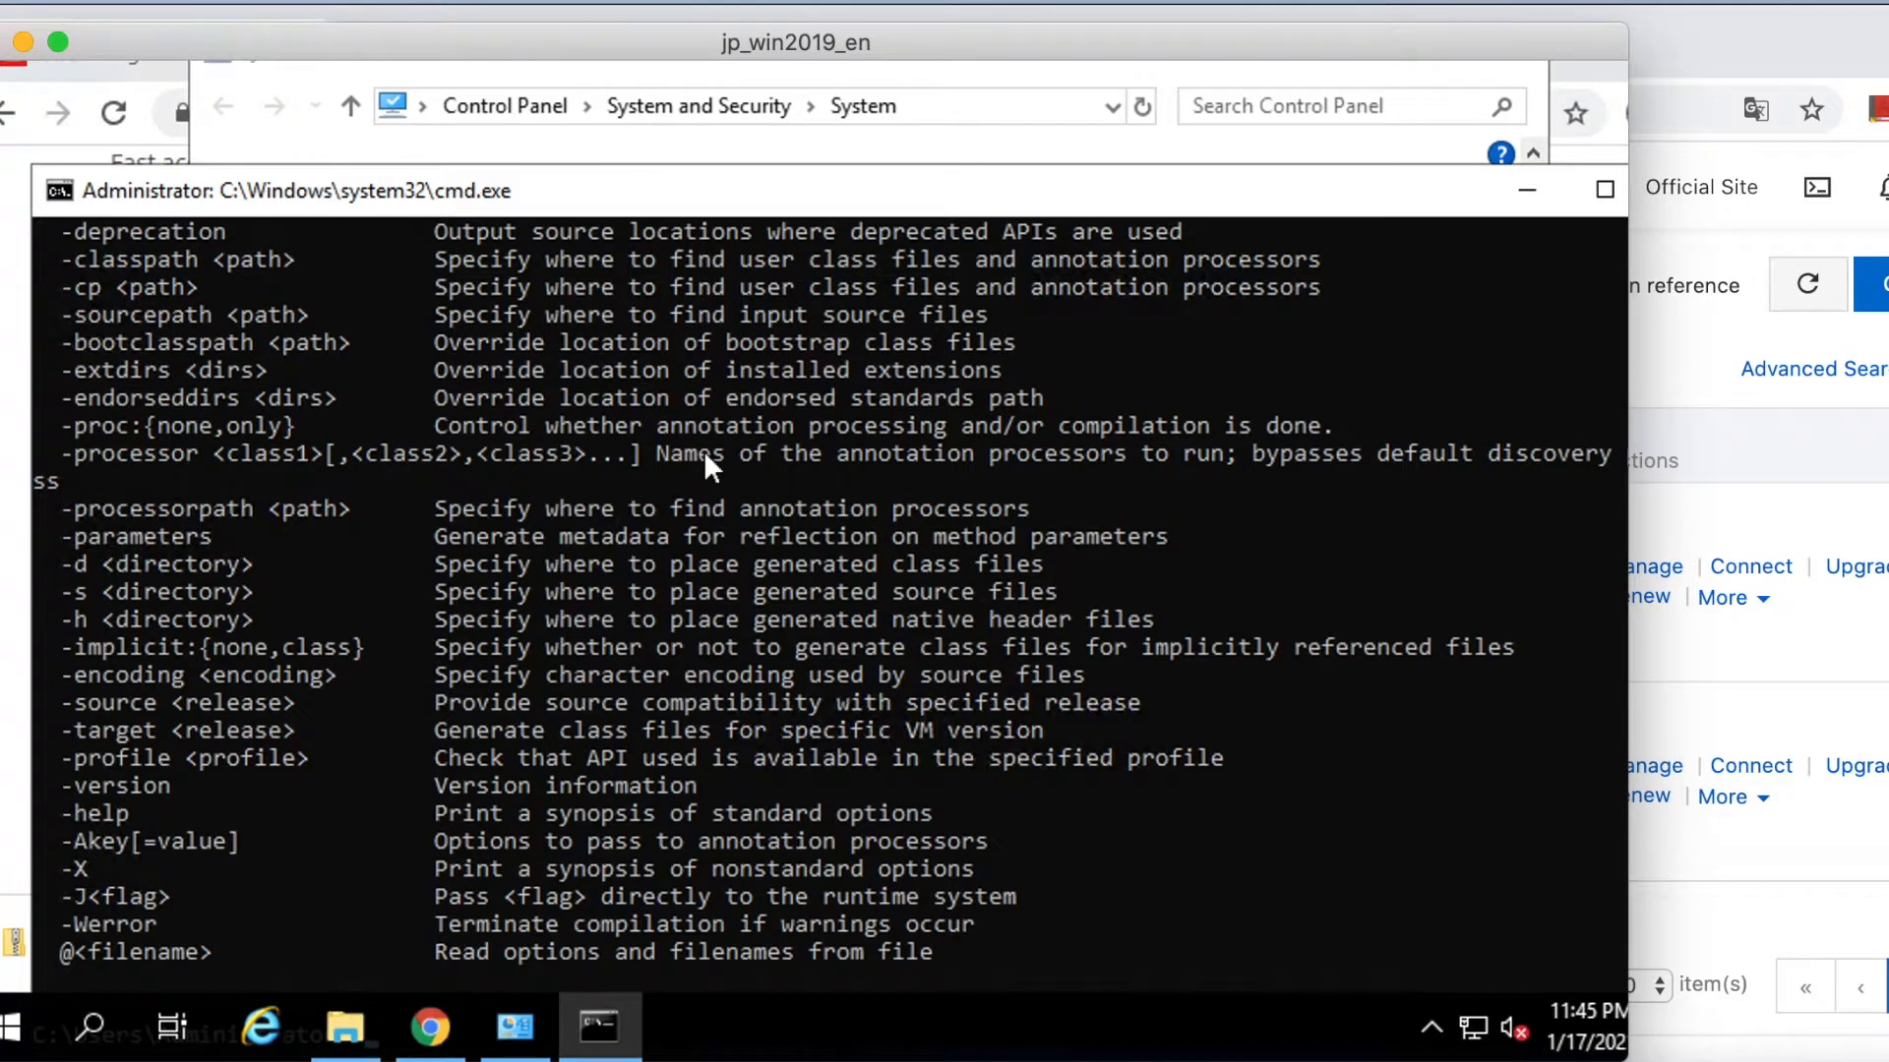
type("cls")
key("Return")
left_click_drag(1409, 205, 1083, 210)
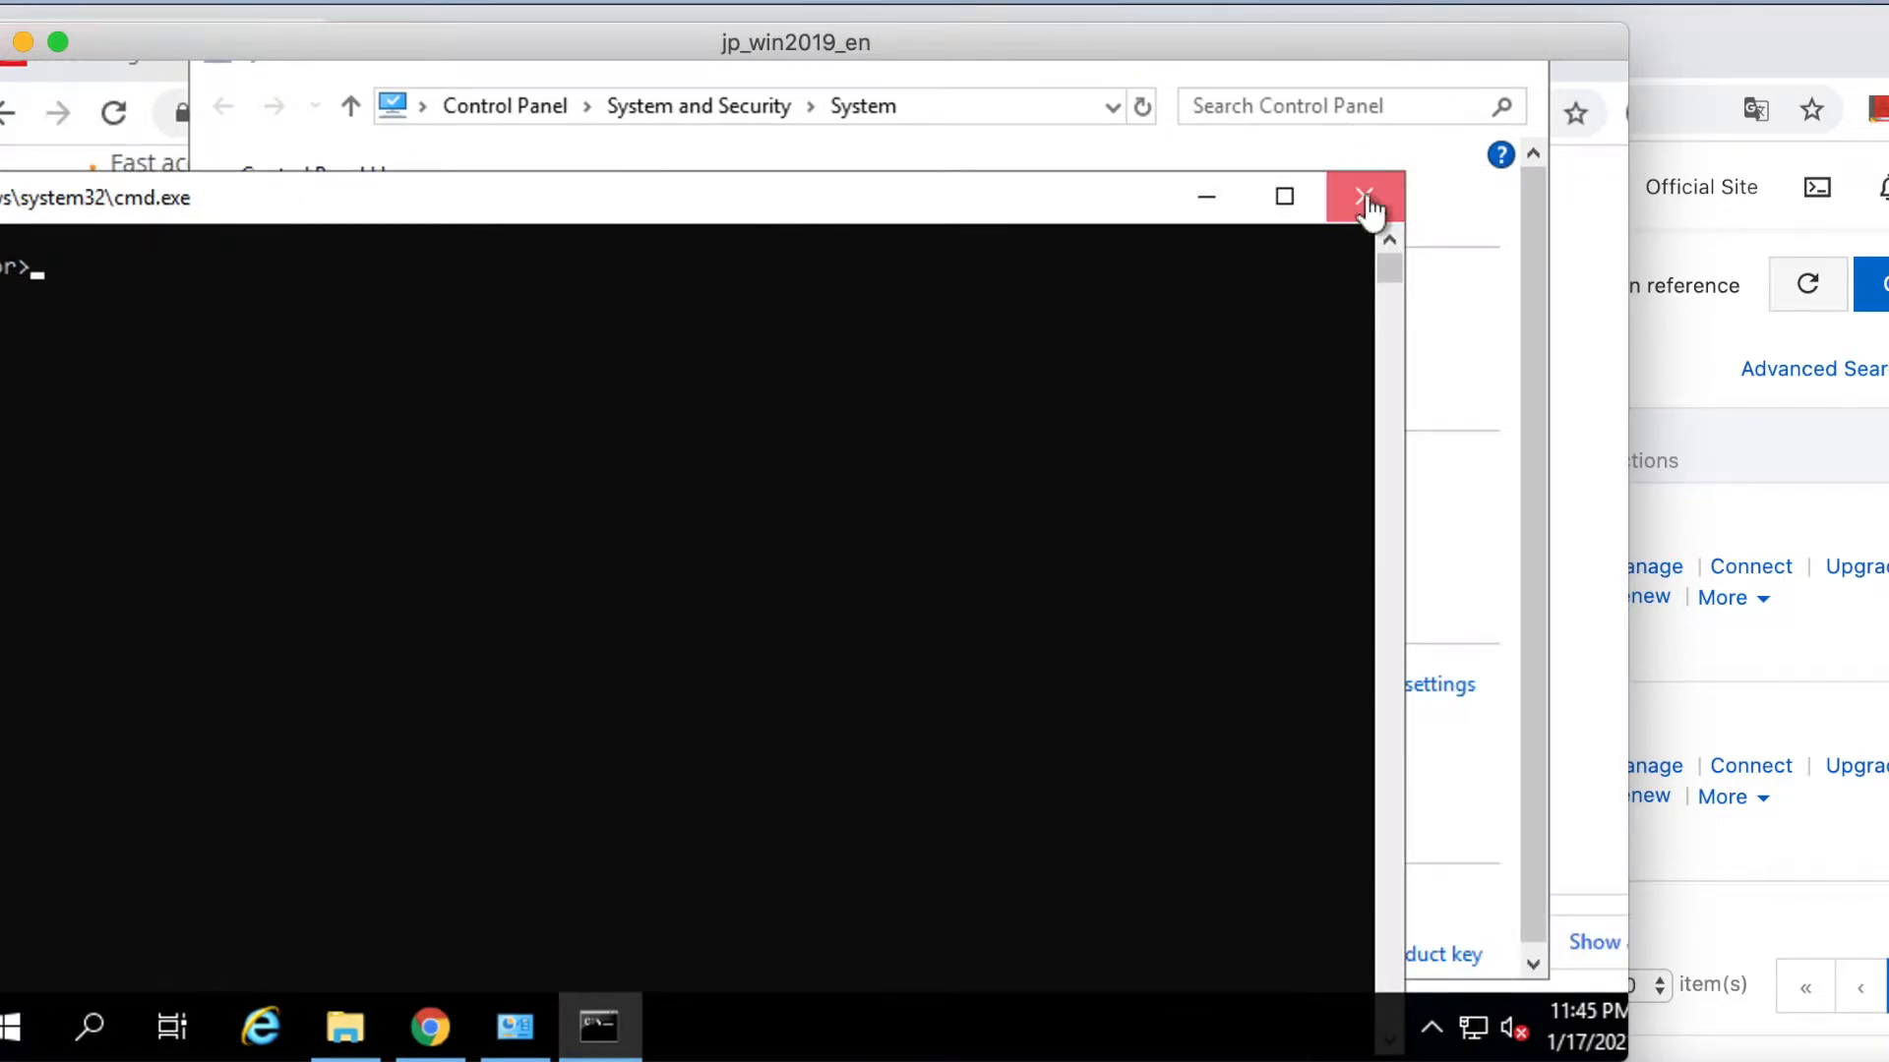
left_click(1365, 197)
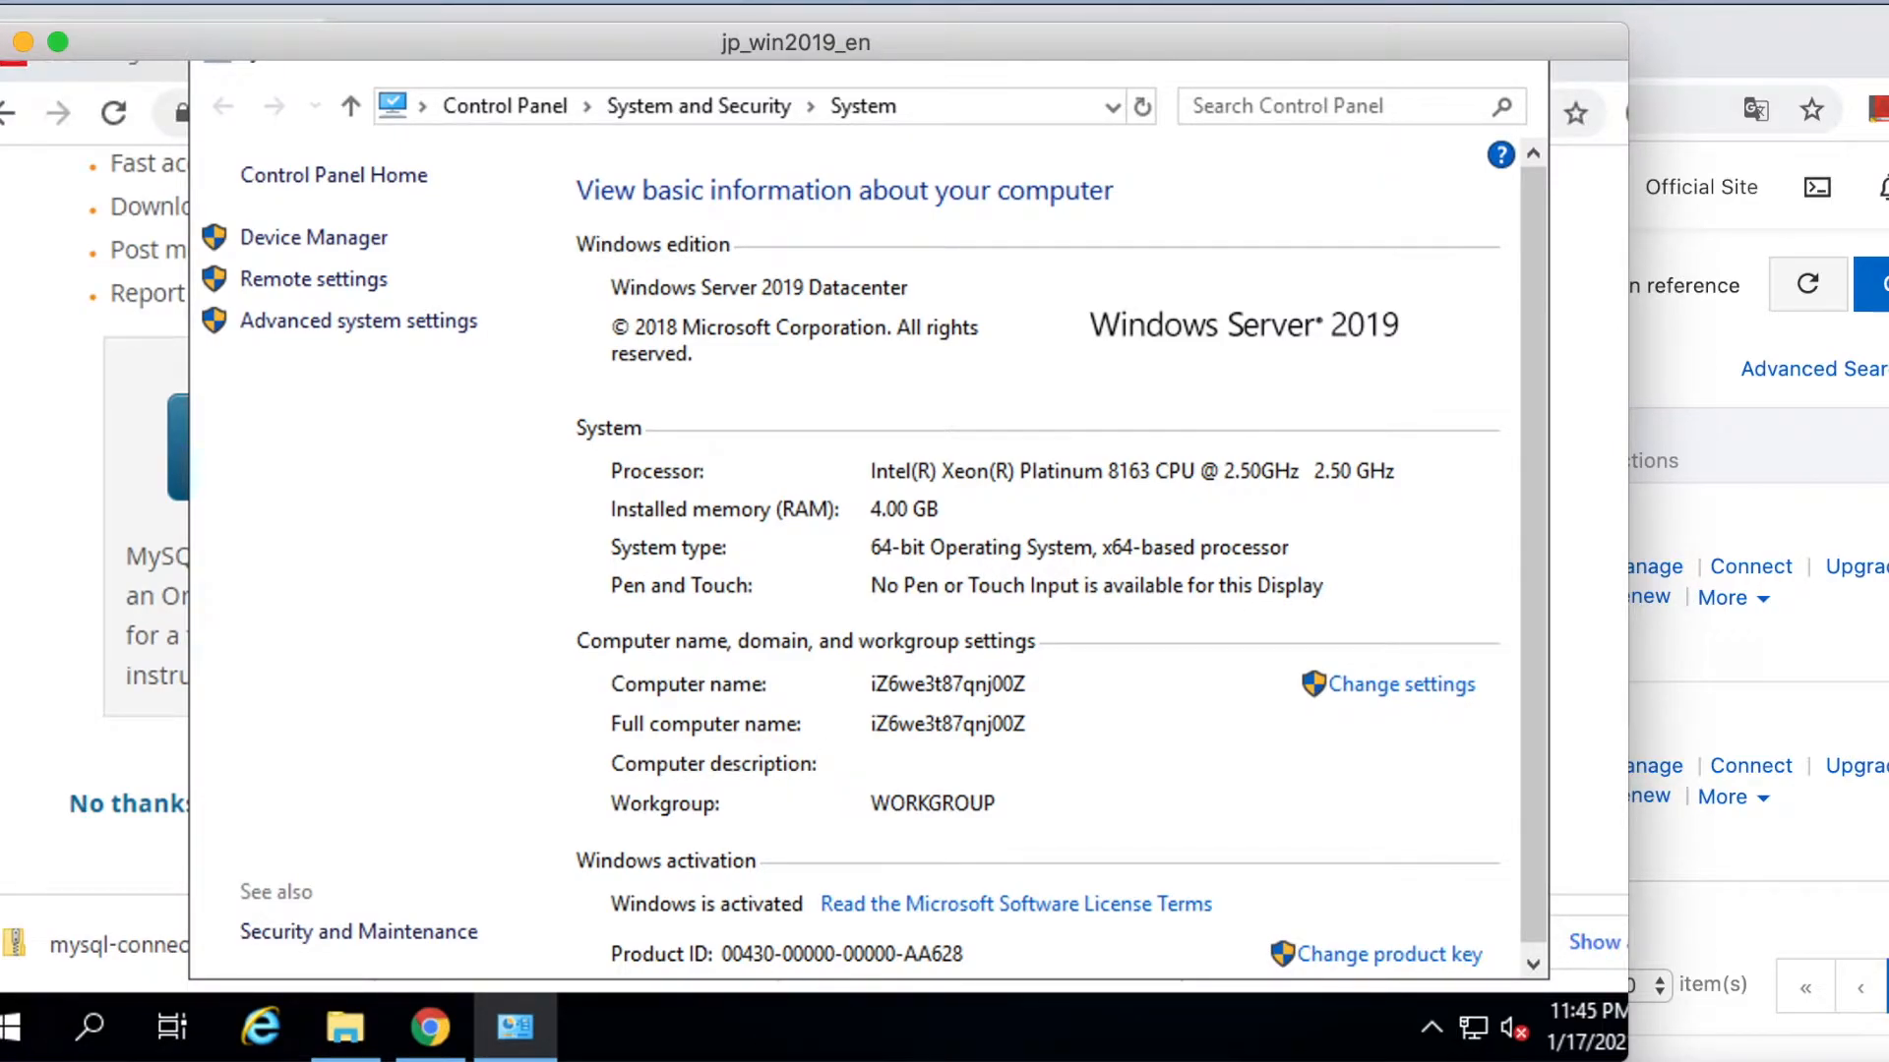
key("super+Tab")
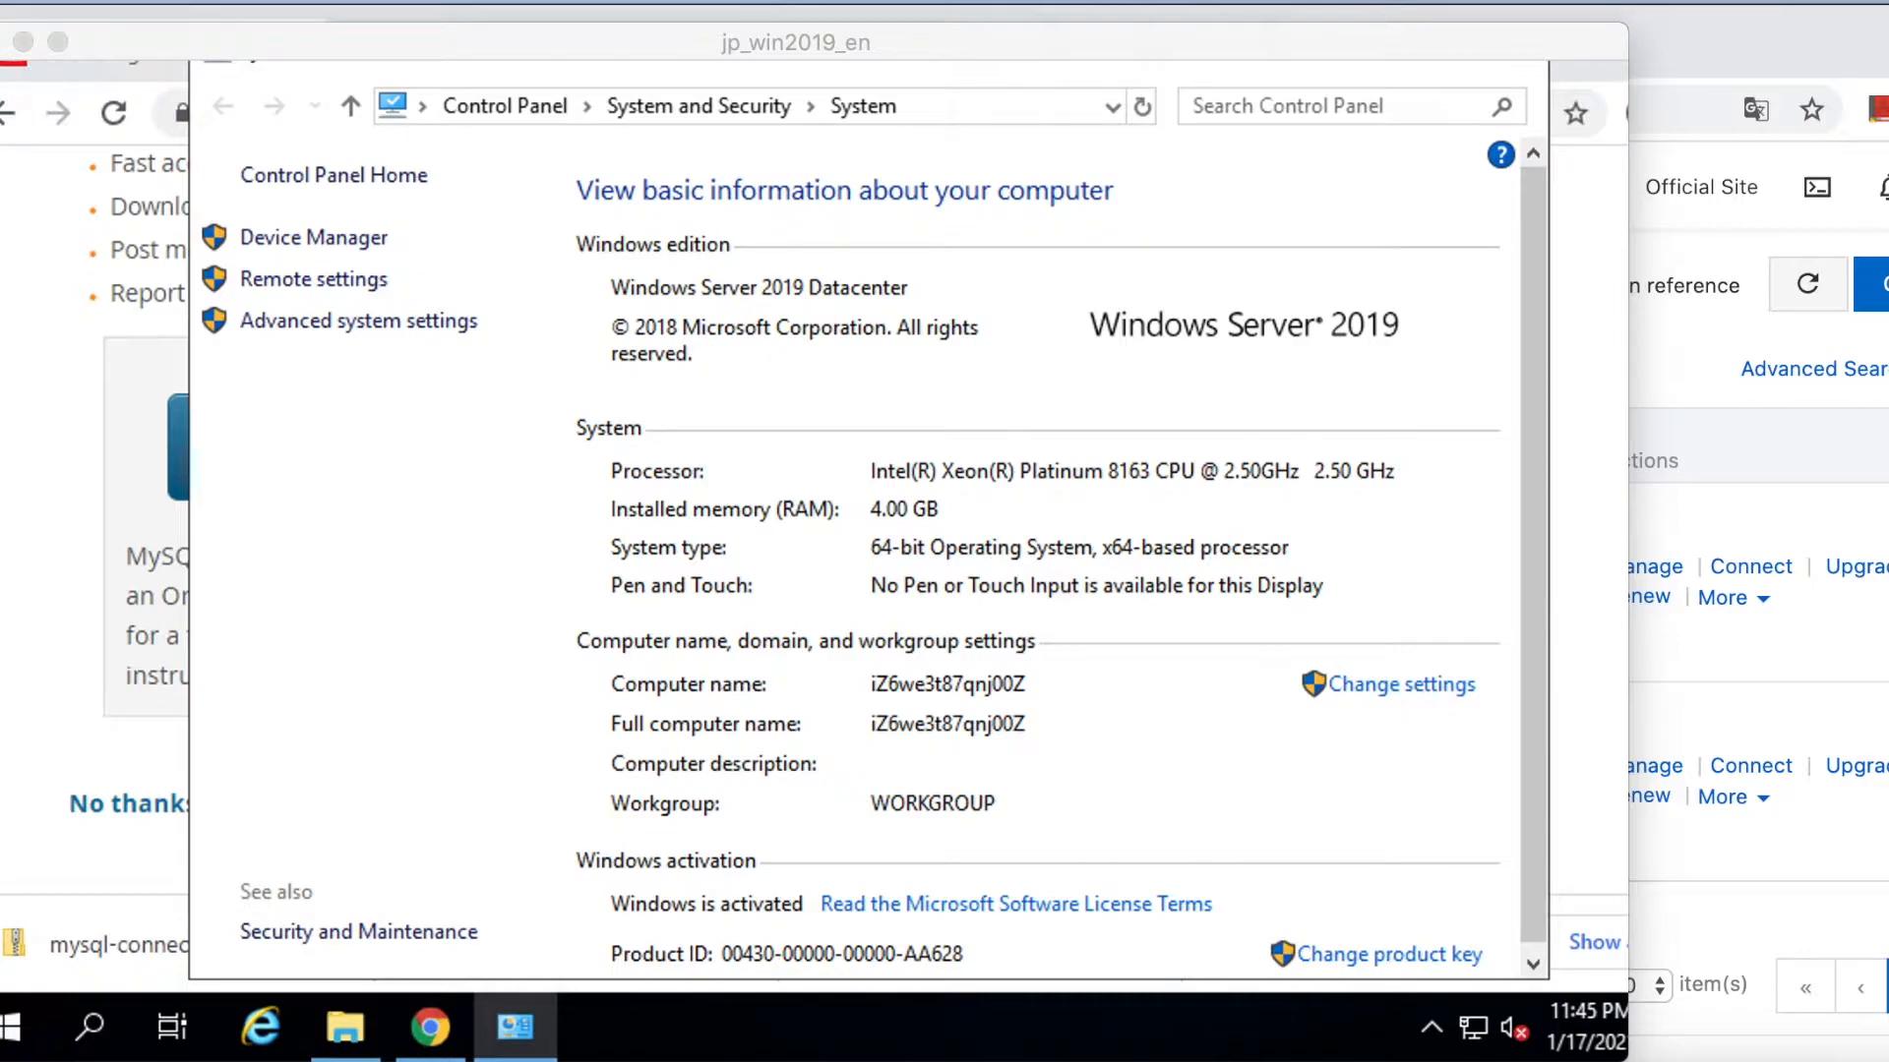
Extract apache-jmeter-5.4.zip into Downloads, minimizing Chrome while extraction finishes.
left_click(1094, 628)
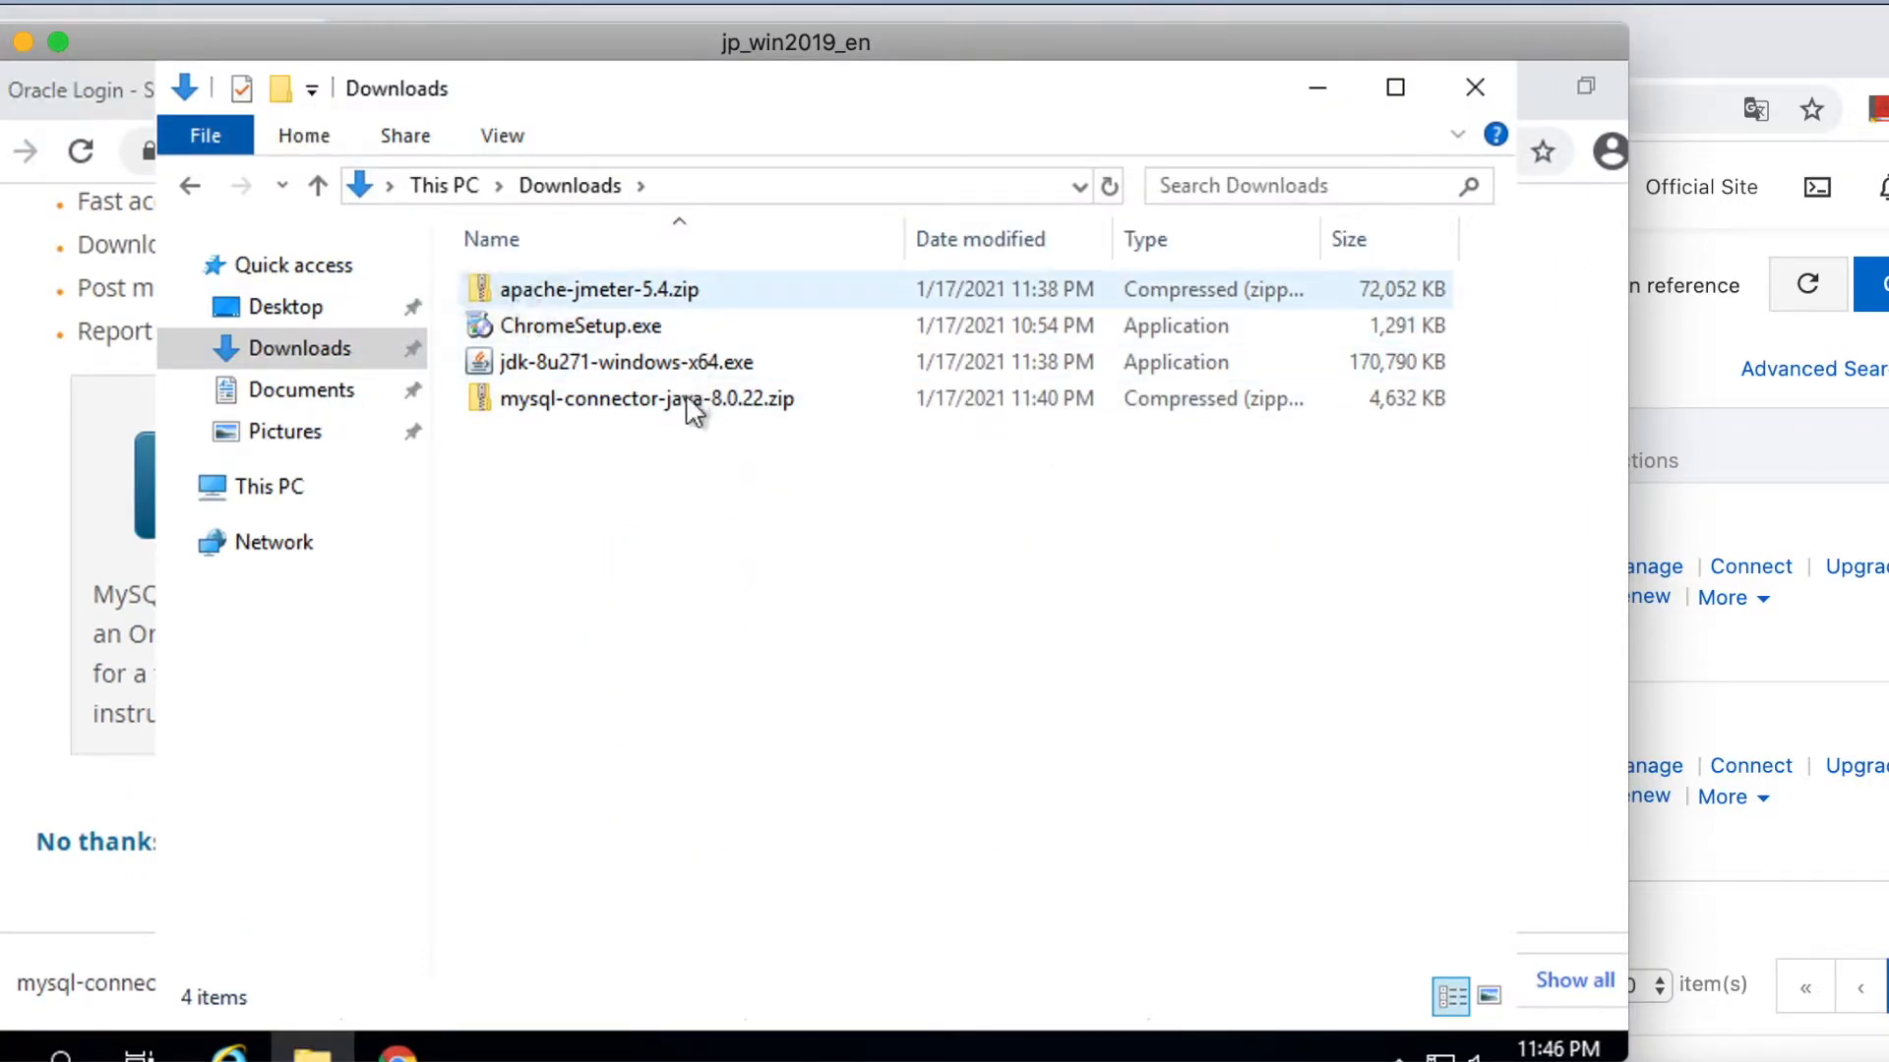
right_click(621, 287)
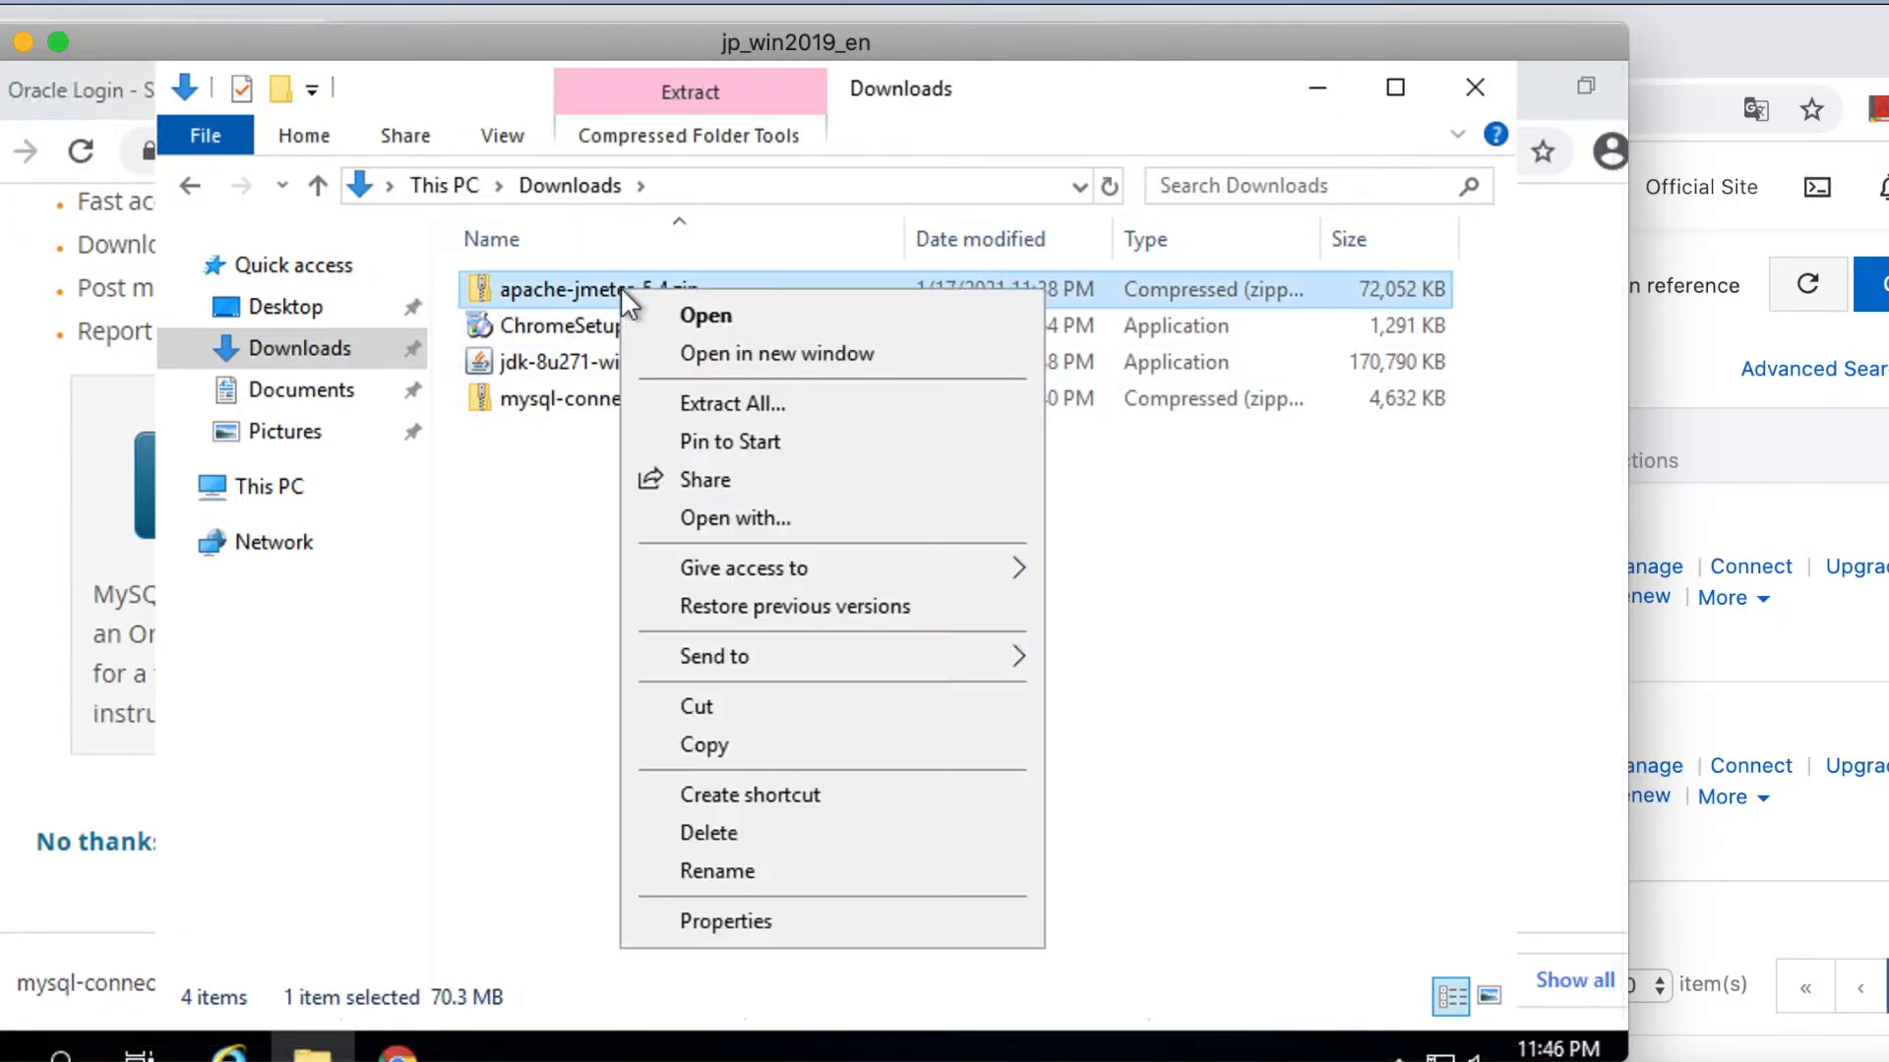
left_click(695, 406)
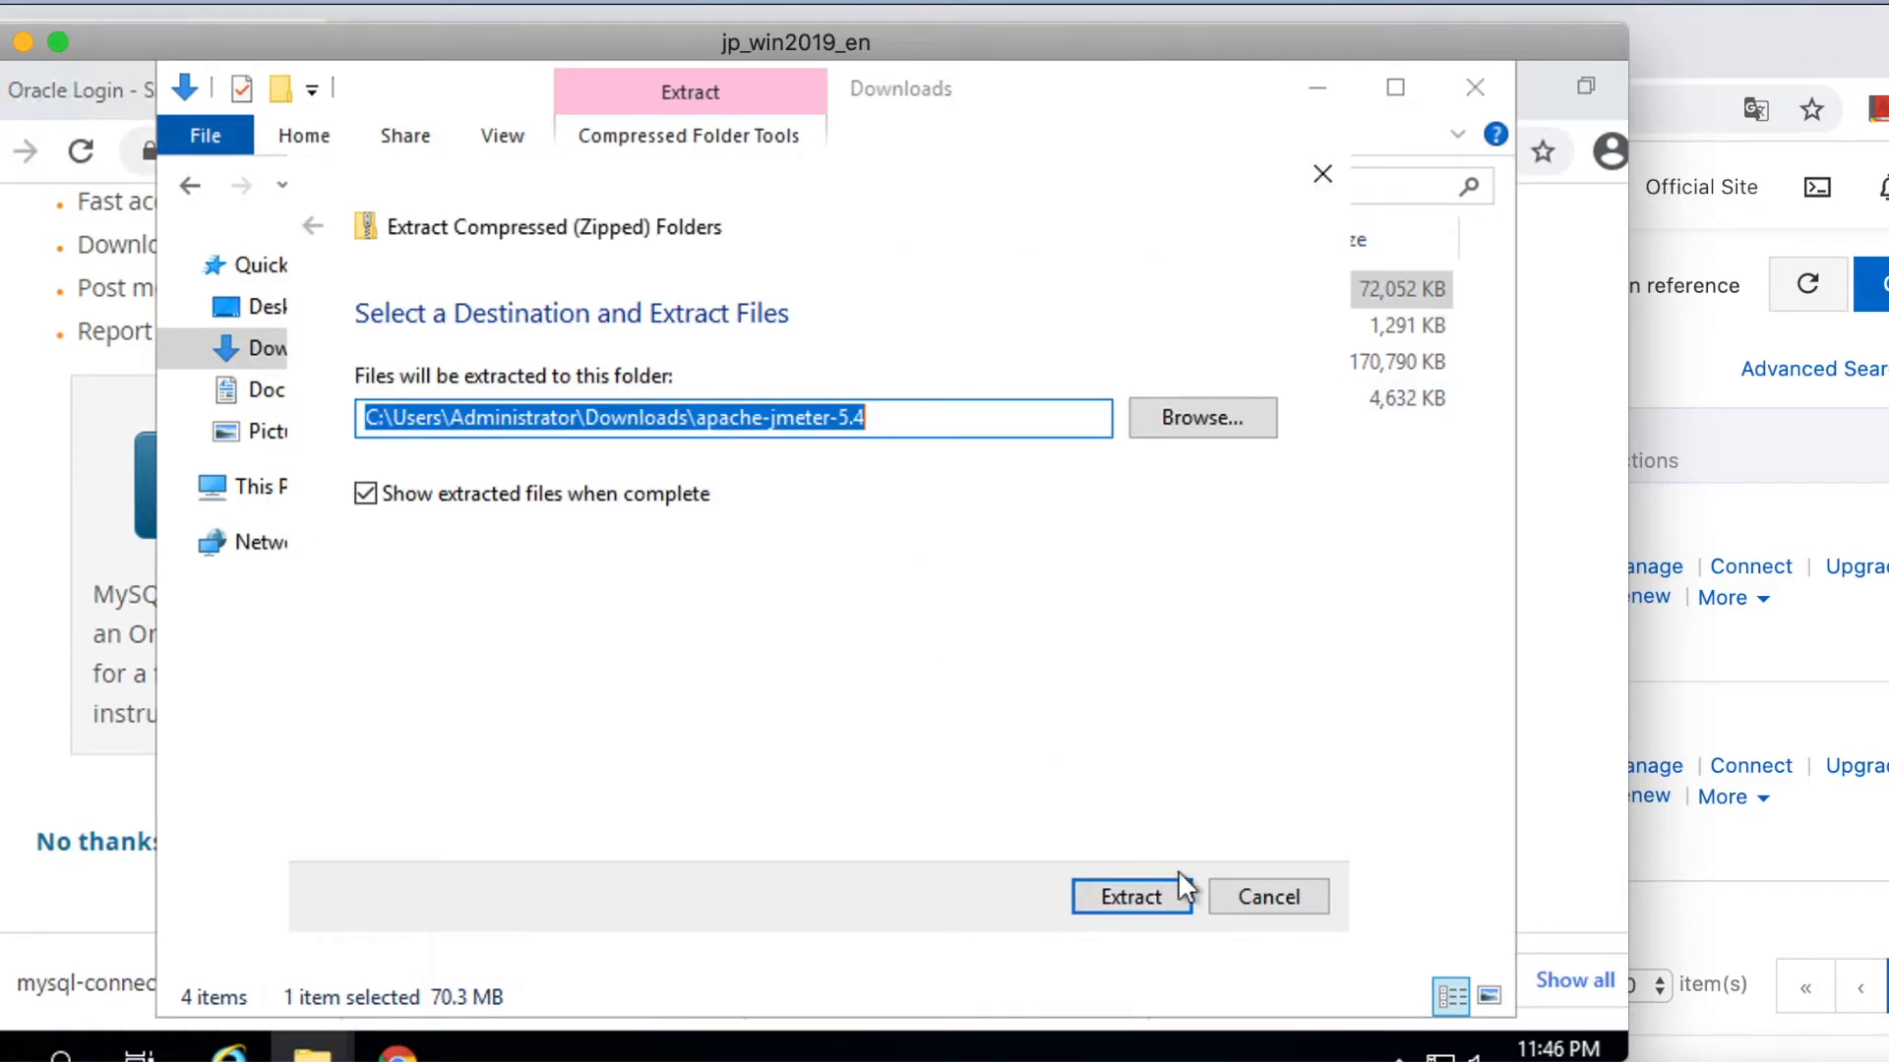
left_click(1141, 896)
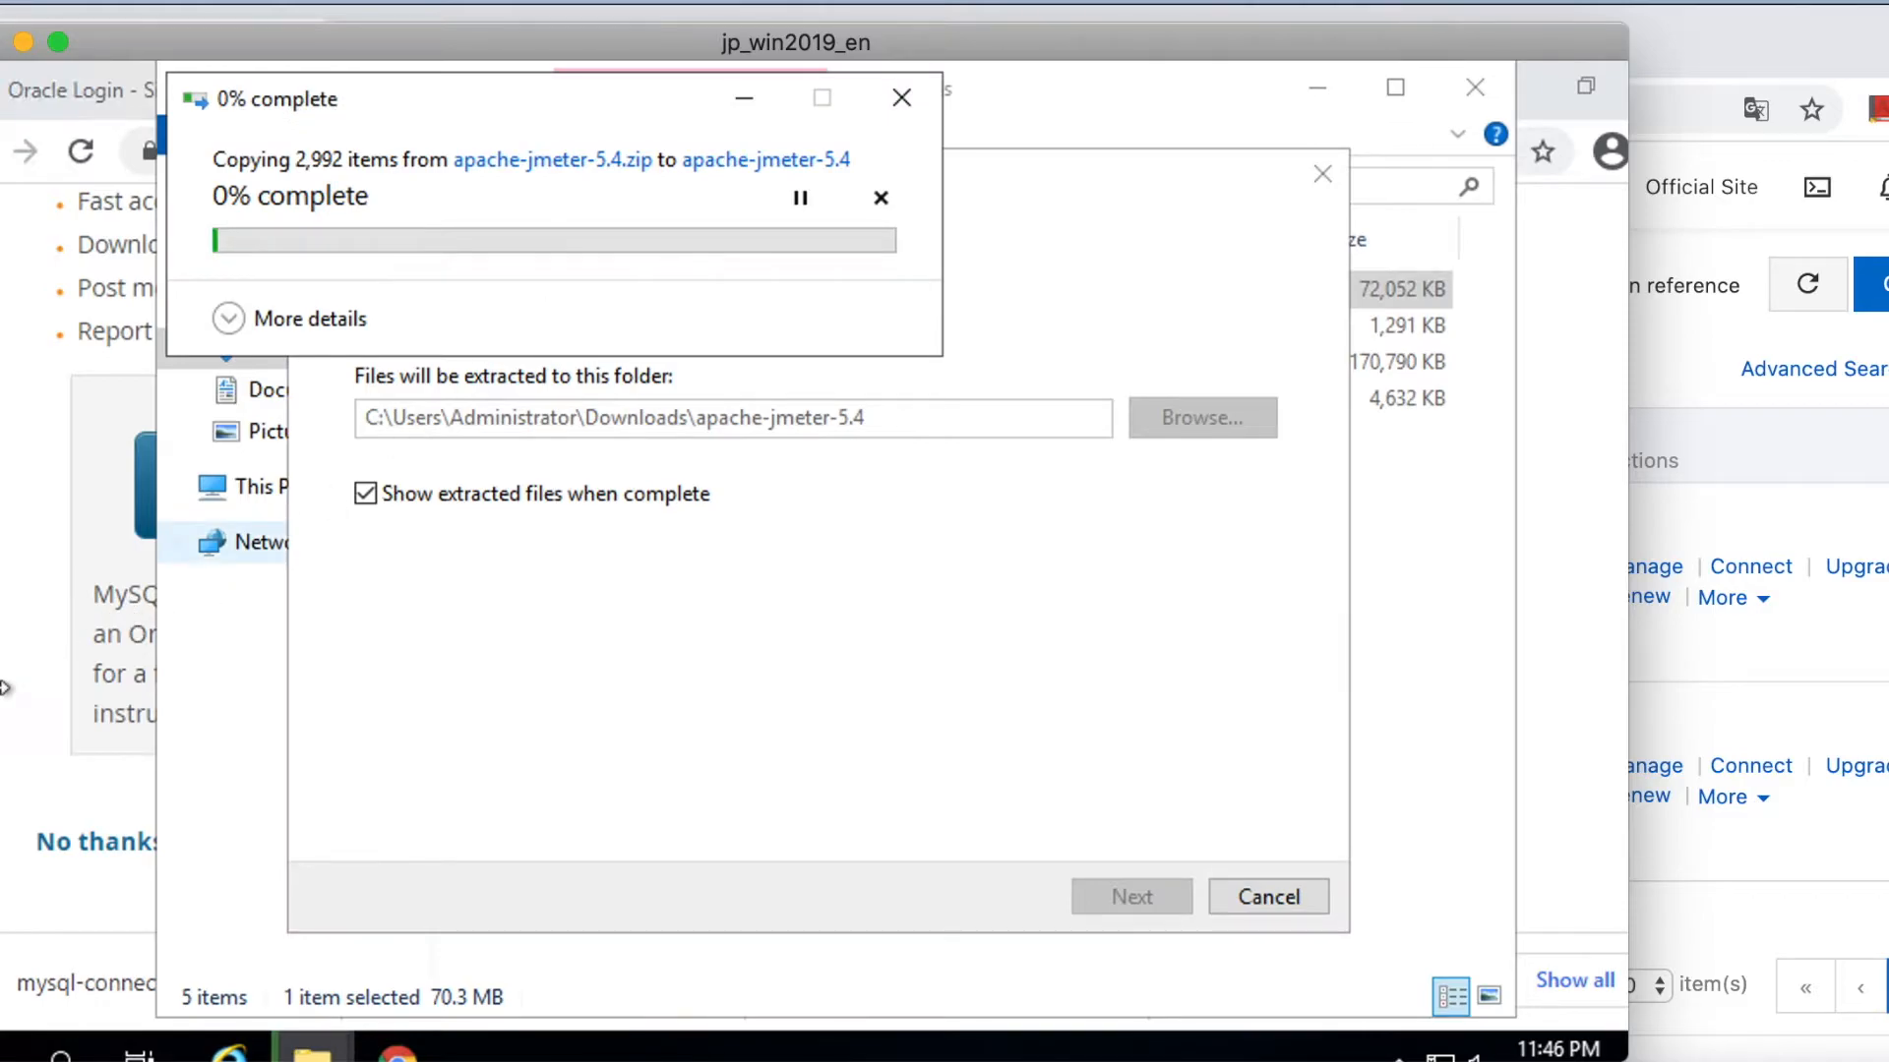
left_click(138, 671)
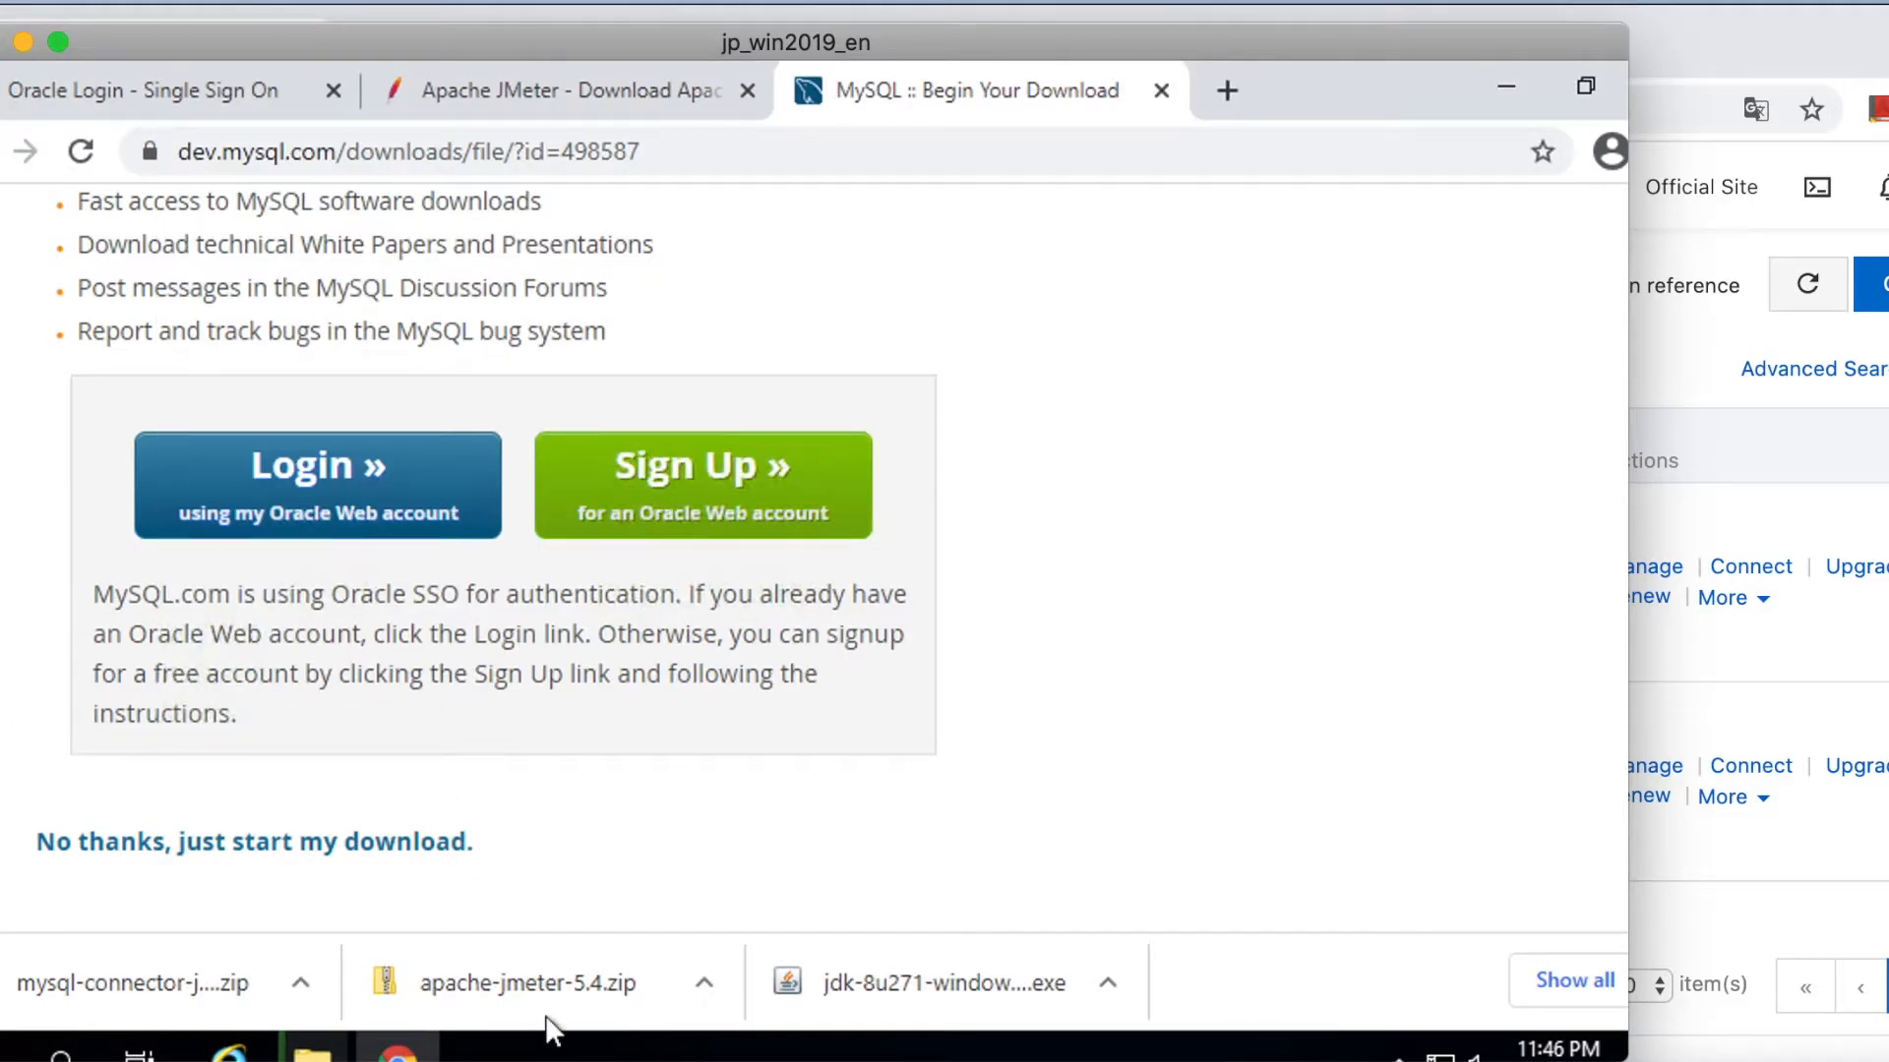
left_click(1513, 89)
left_click(1513, 87)
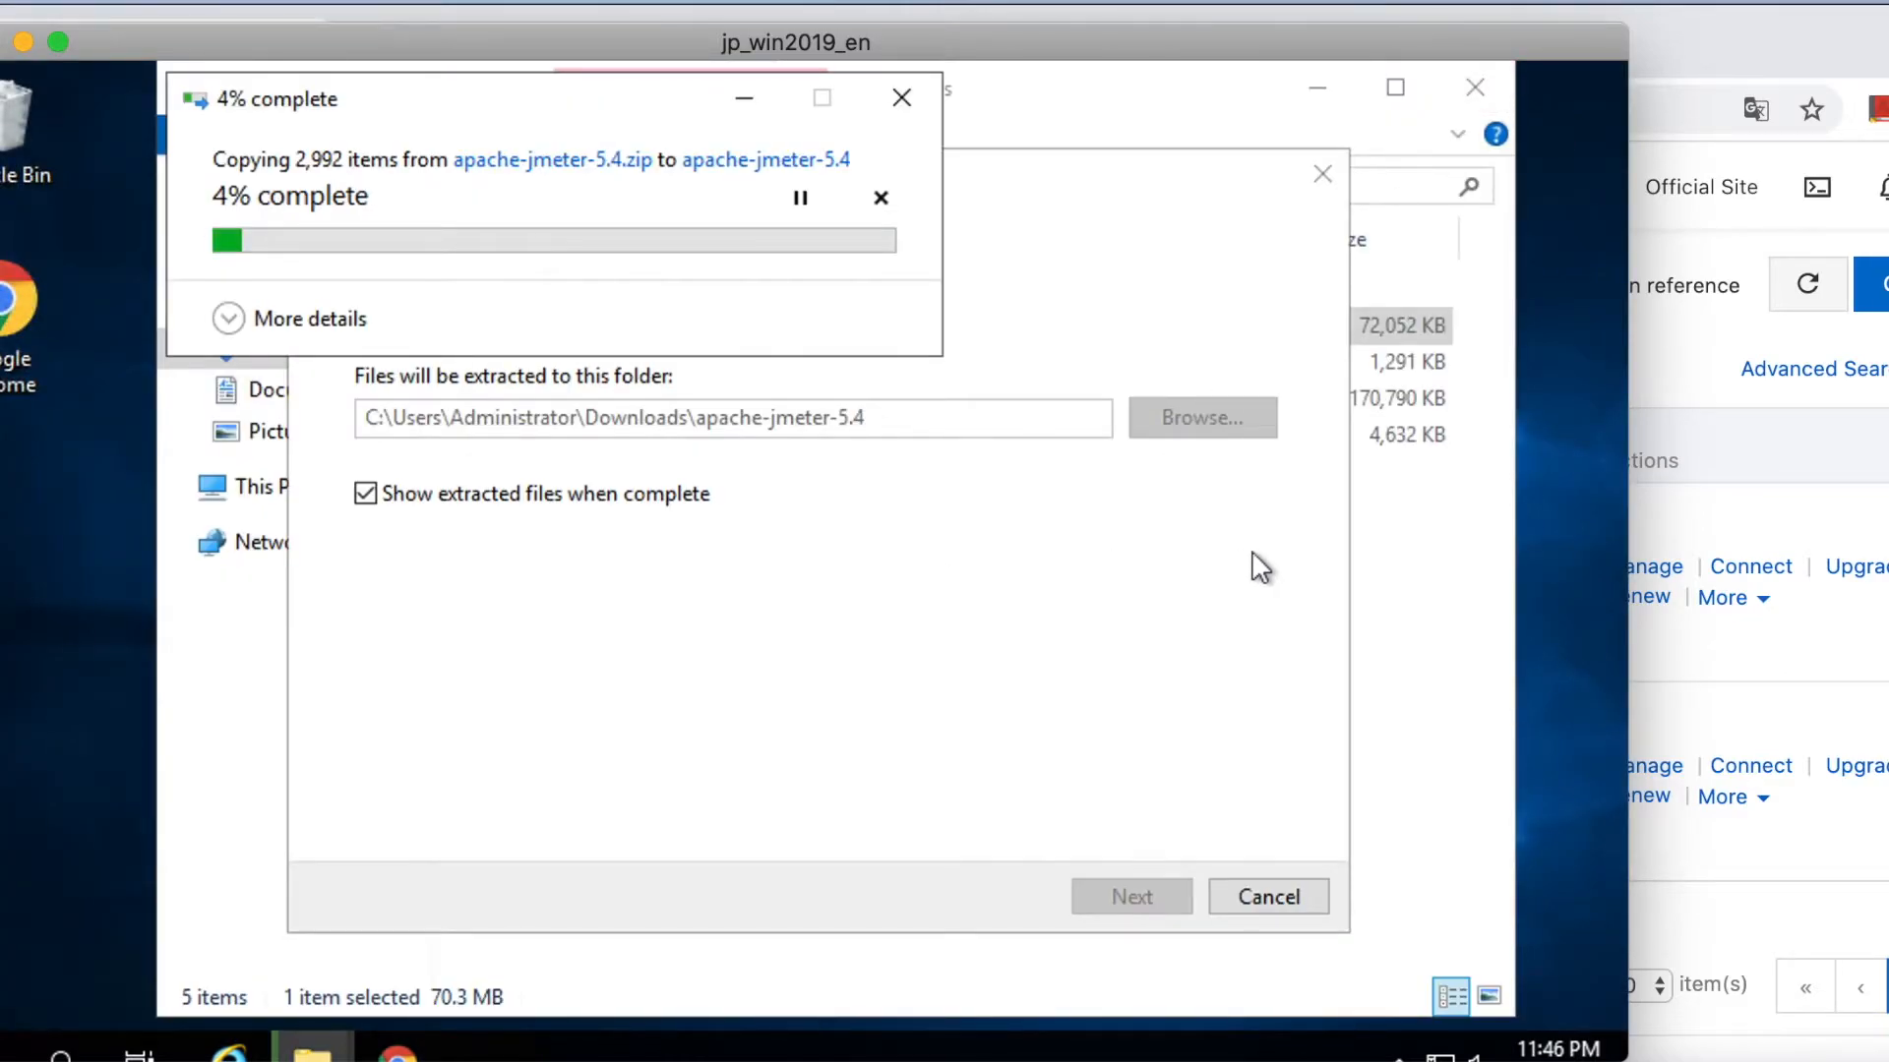
left_click(626, 438)
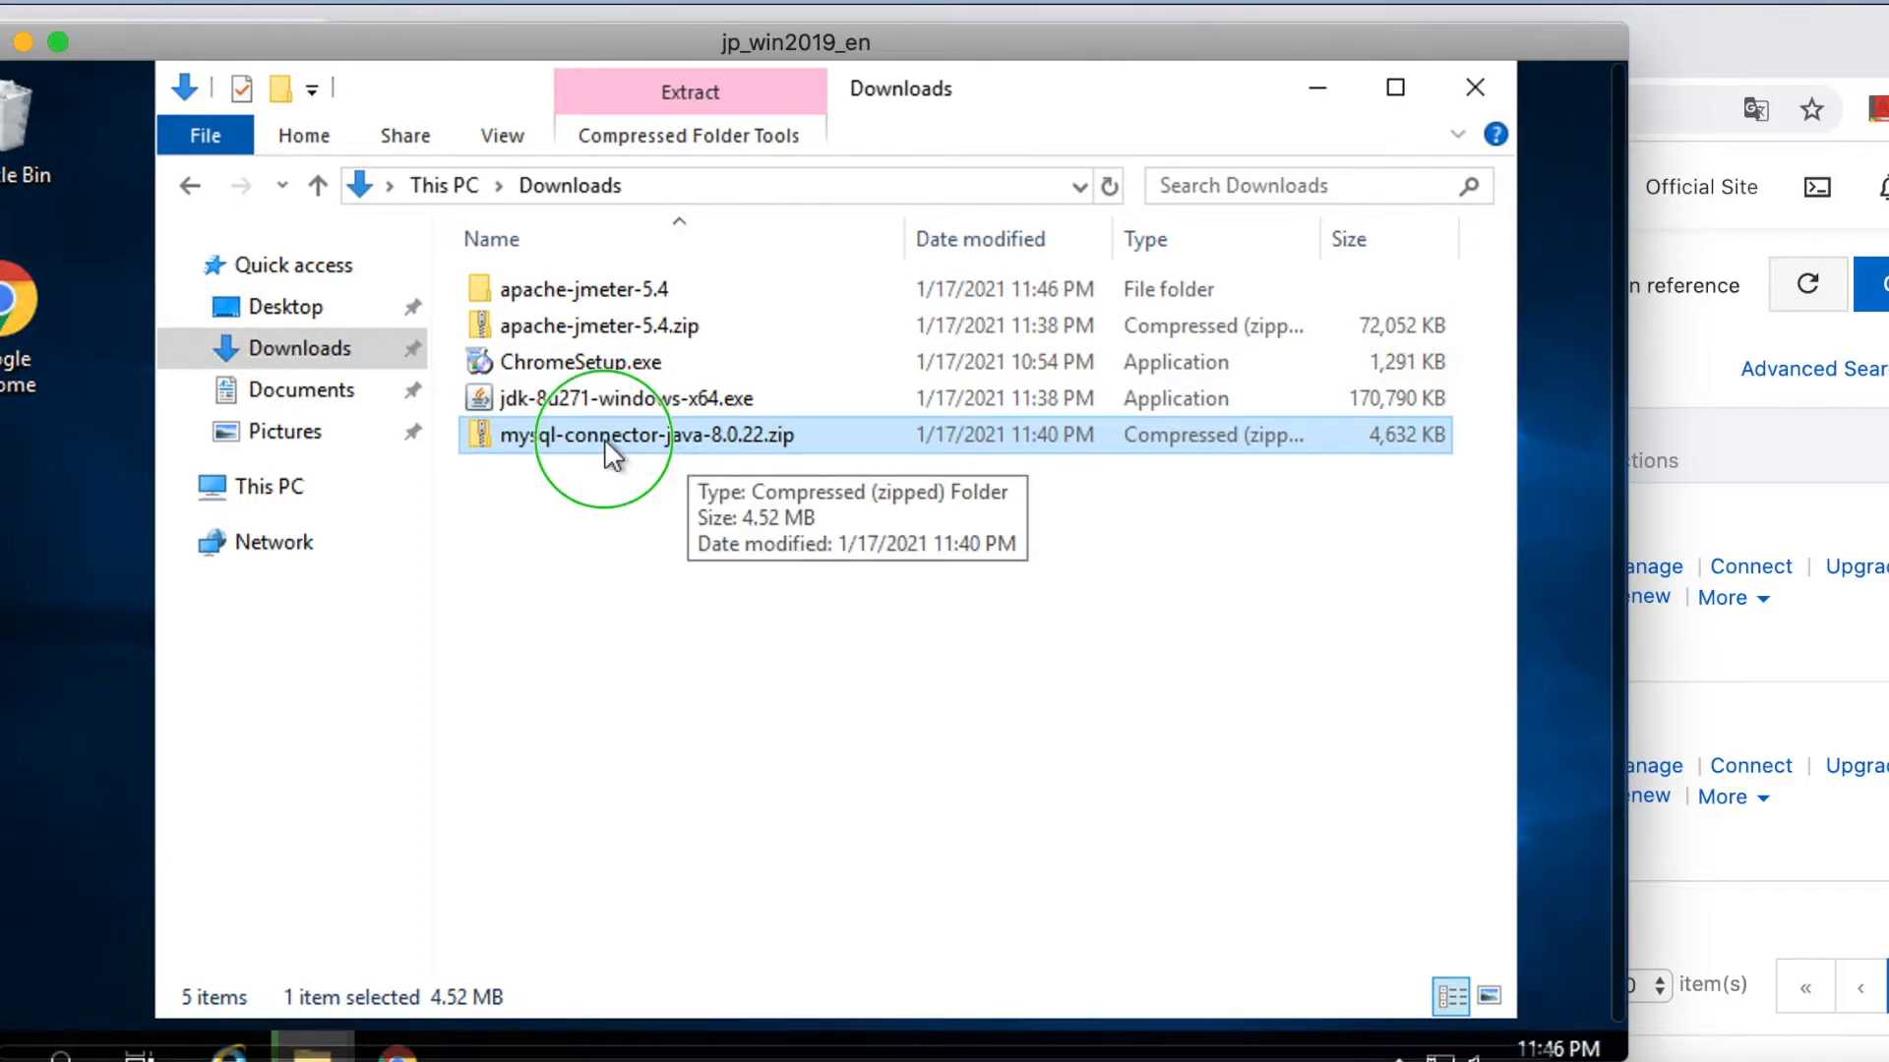
Extract the MySQL connector zip into its suggested folder and open the inner mysql-connector-java-8.0.22 folder.
right_click(604, 439)
left_click(688, 487)
left_click(1144, 897)
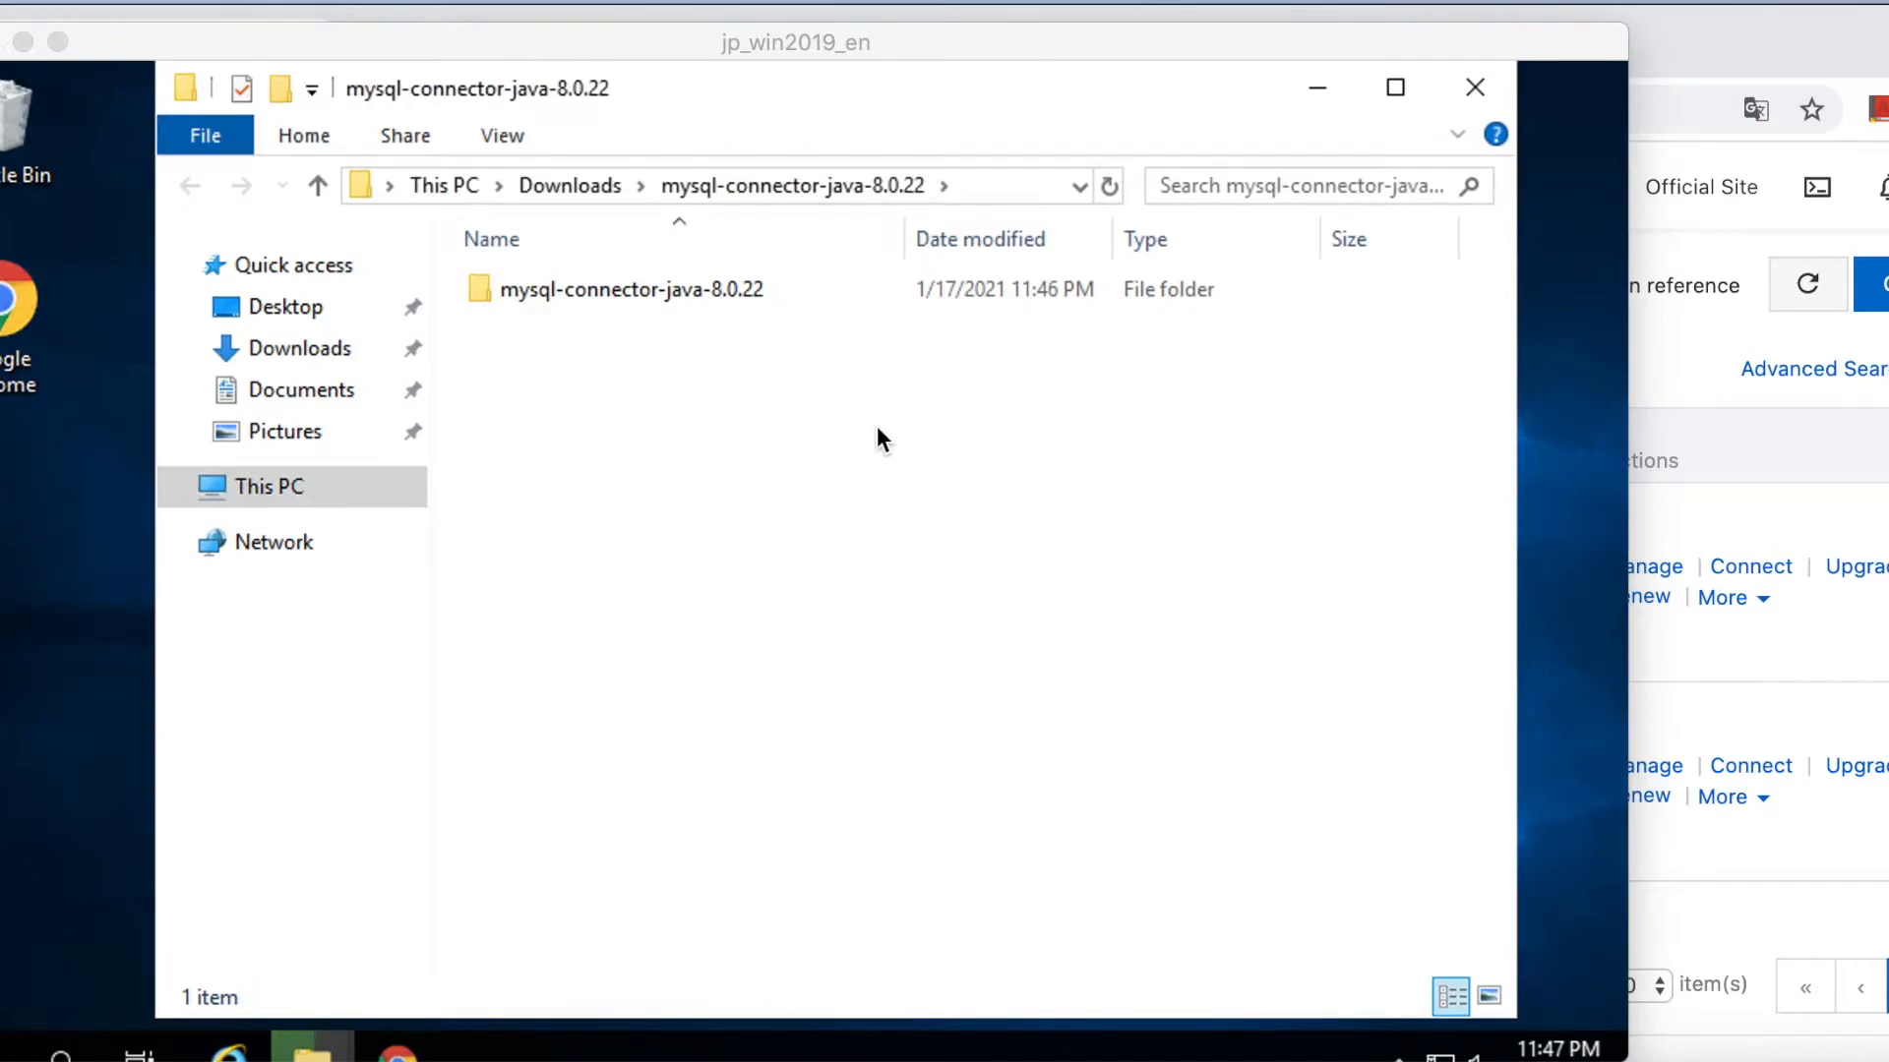
double_click(630, 289)
left_click(669, 508)
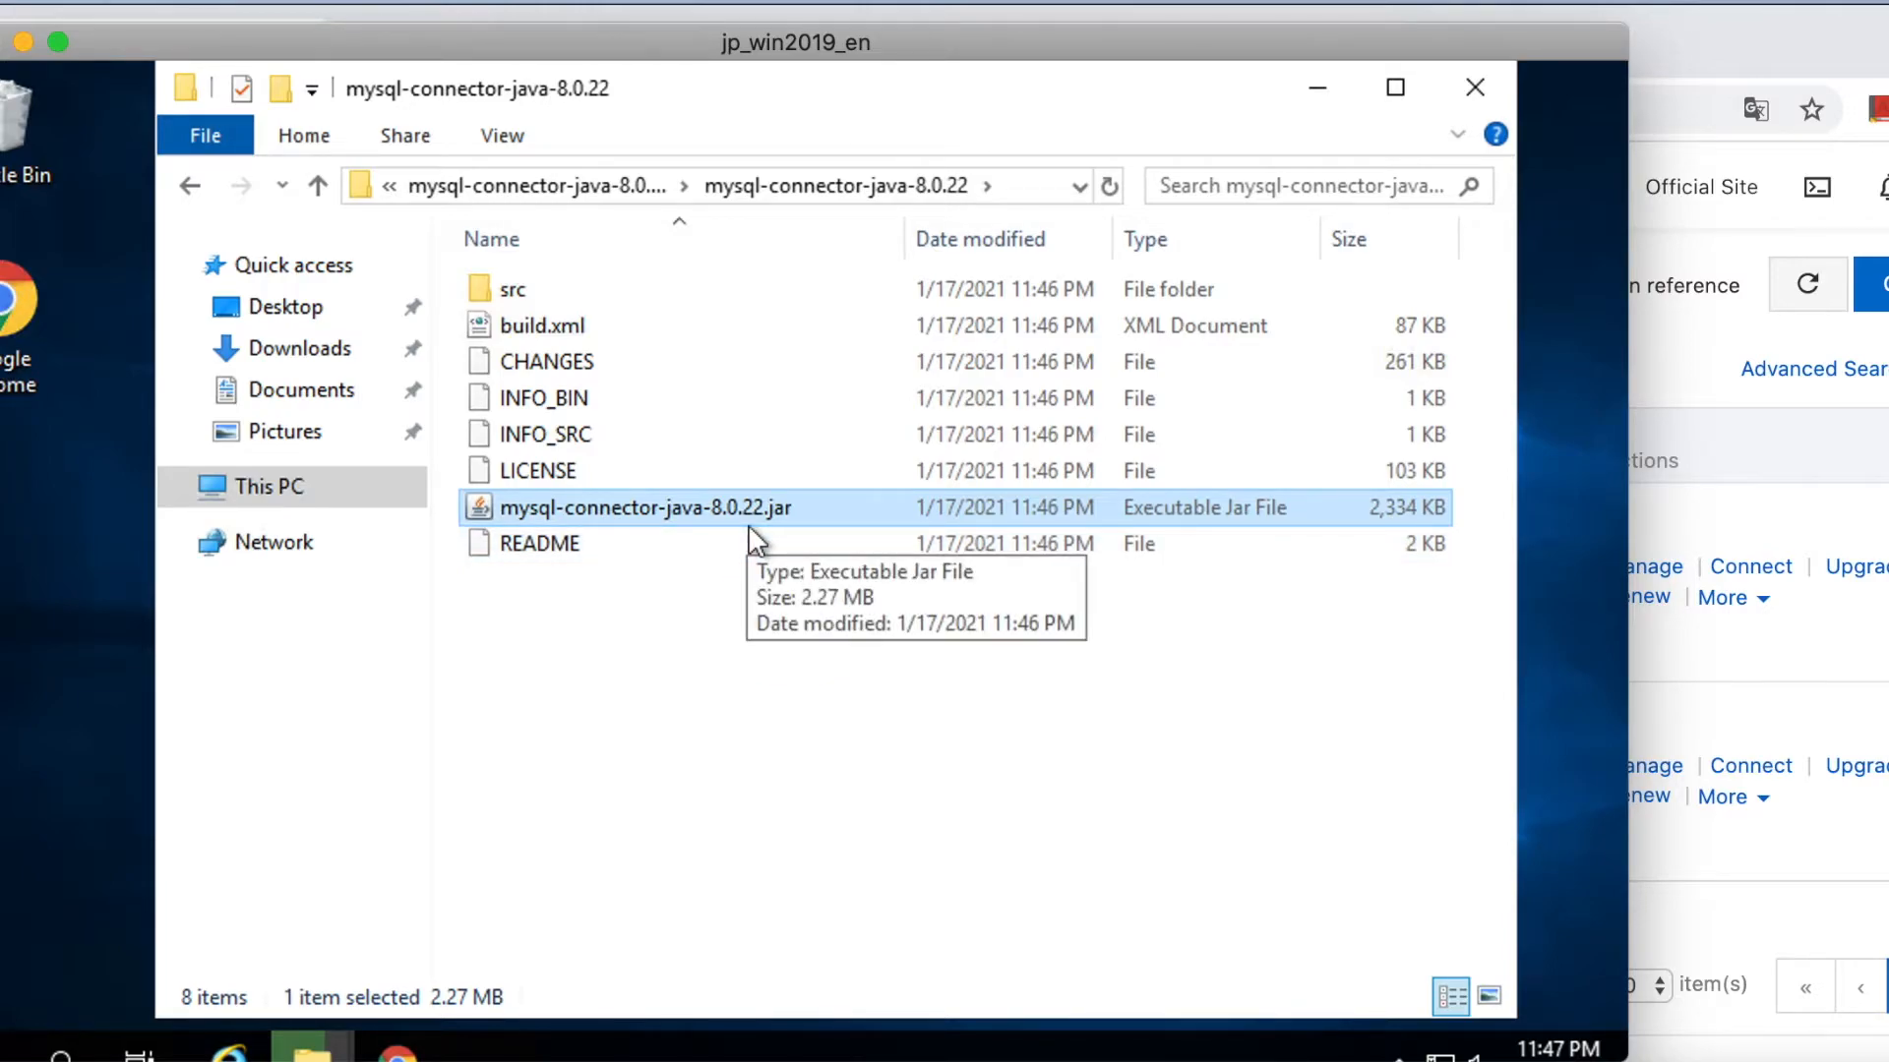
Copy mysql-connector-java-8.0.22.jar and paste it into apache-jmeter-5.4\lib.
right_click(629, 518)
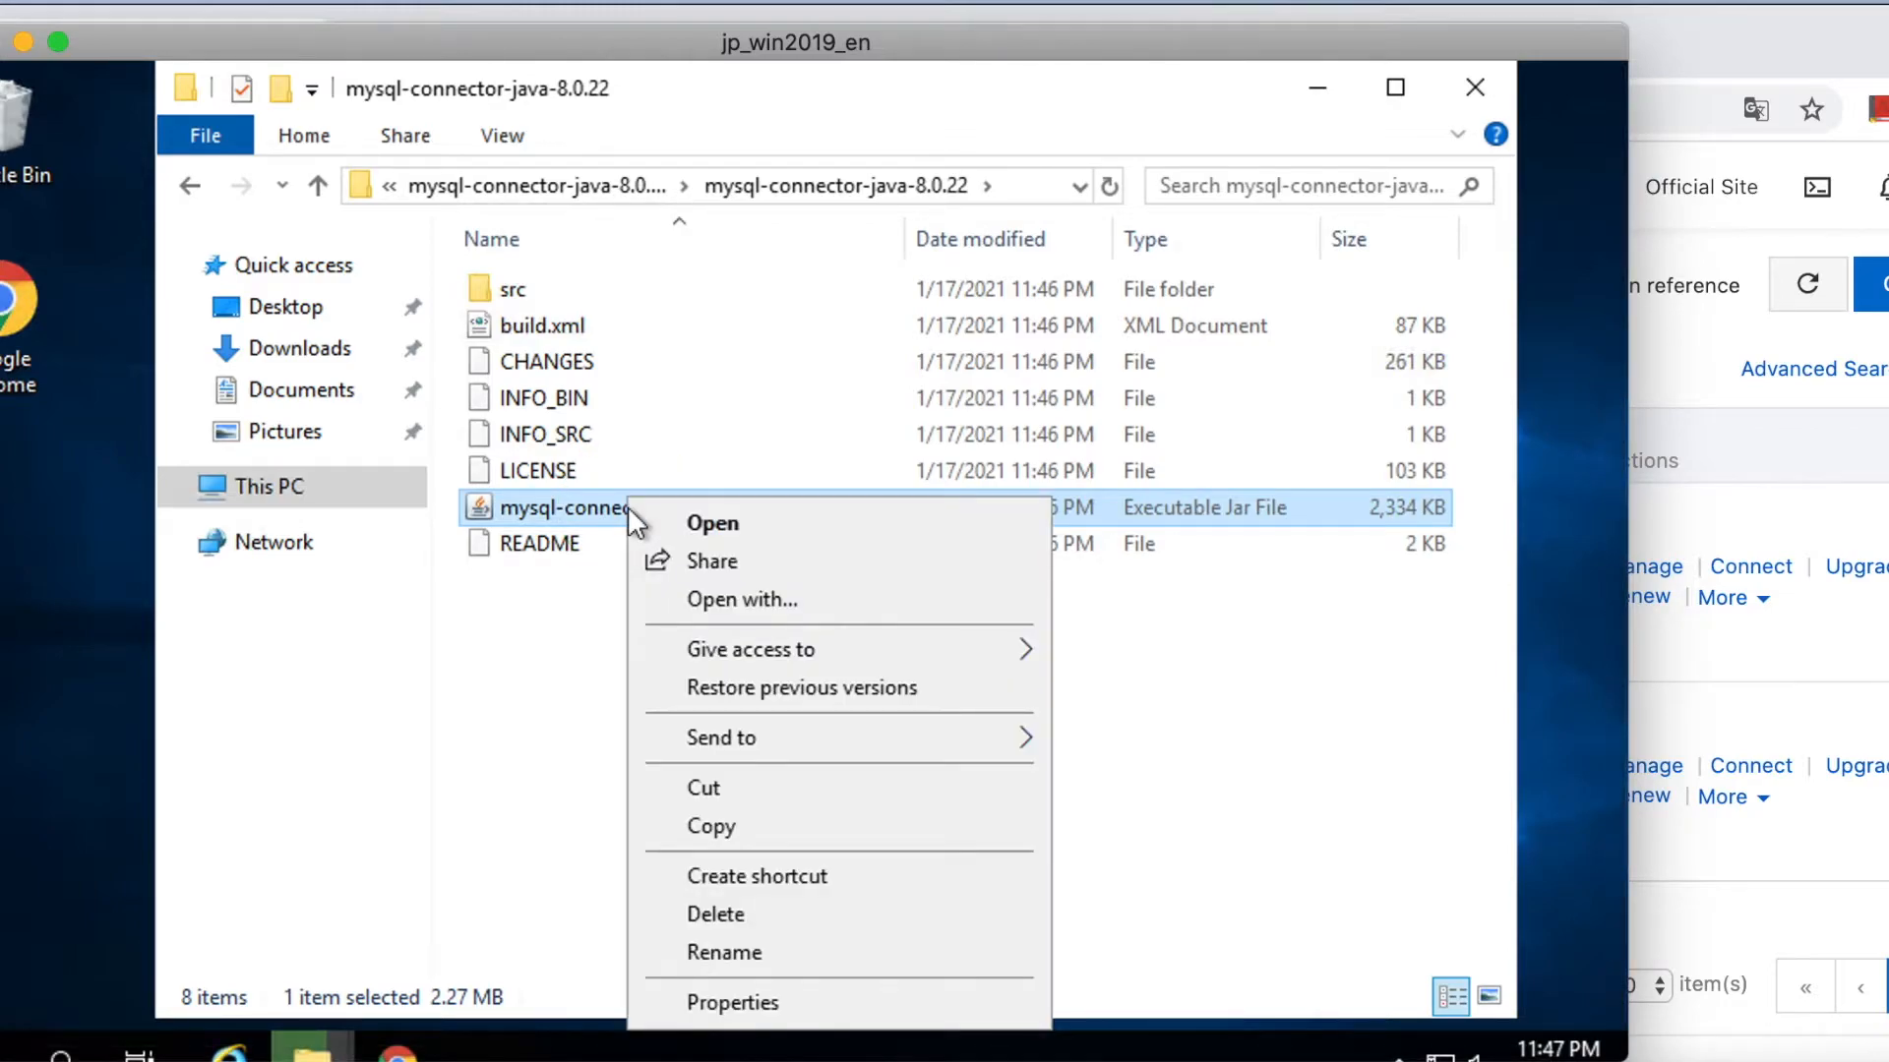
left_click(710, 823)
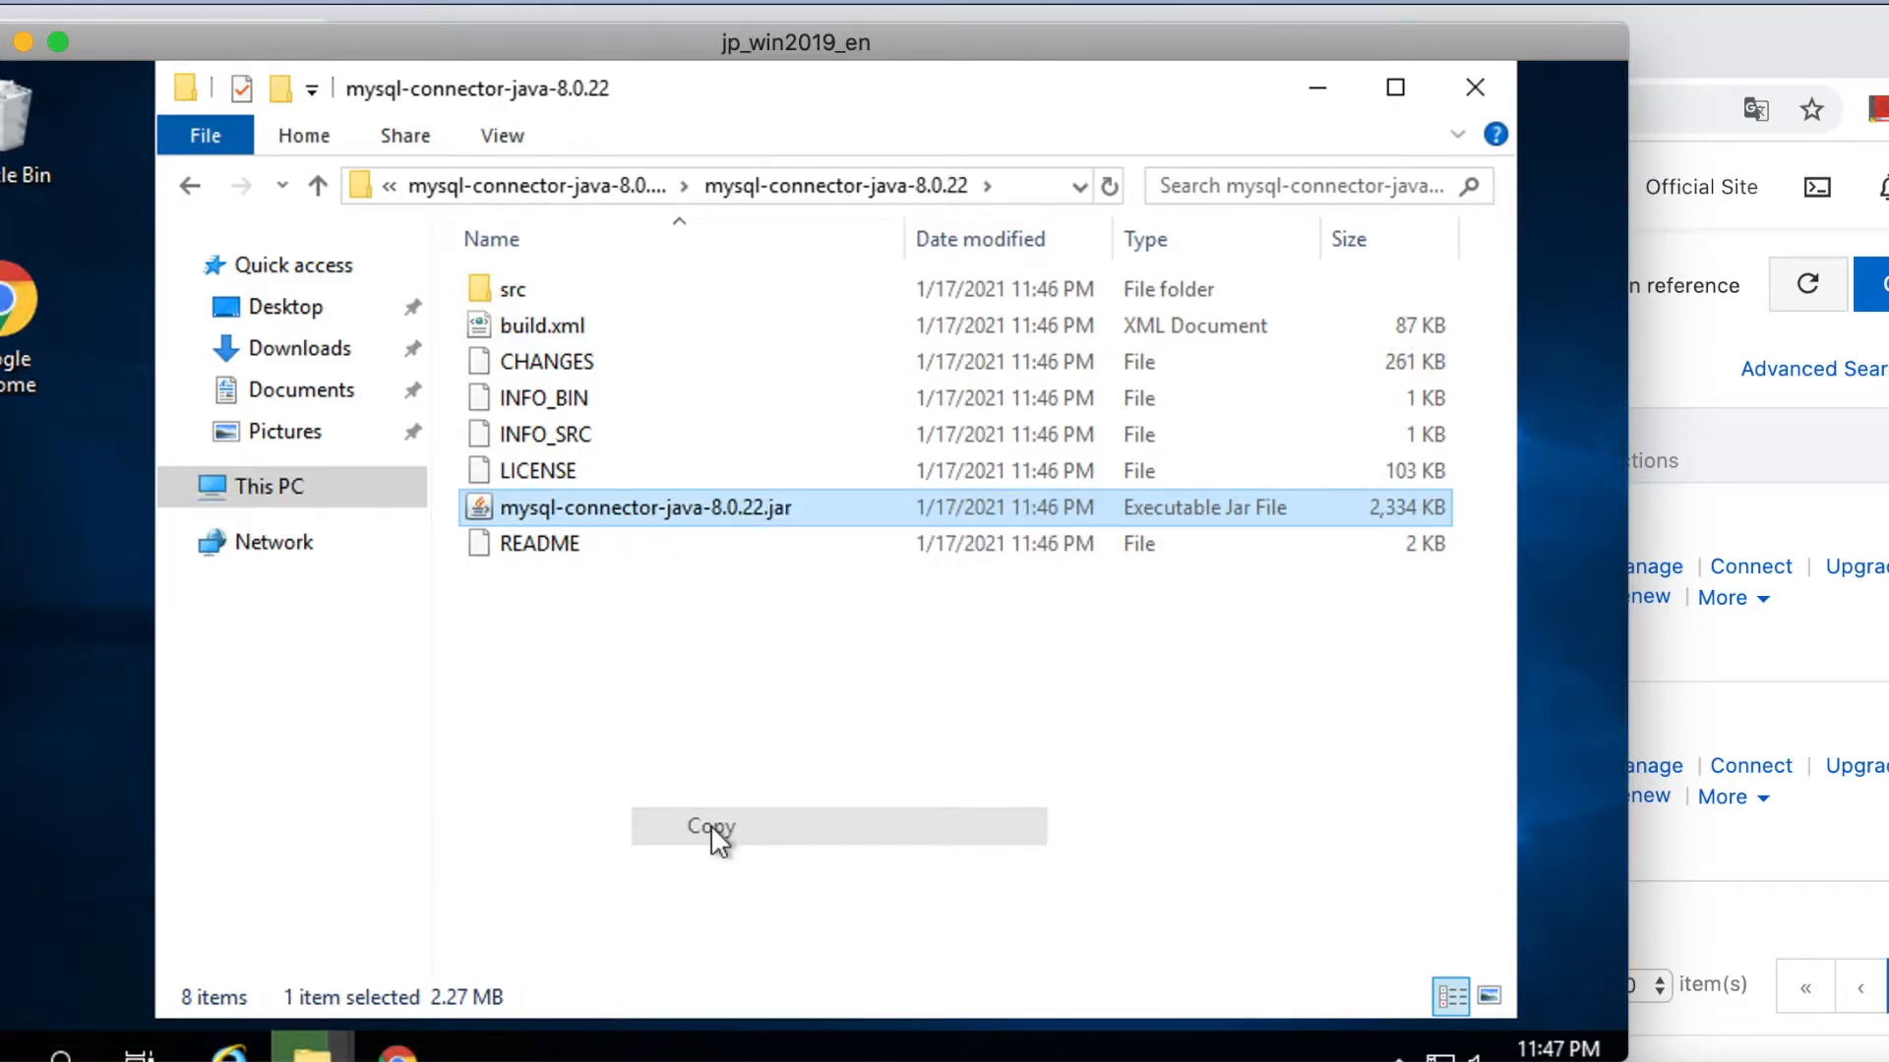
left_click(622, 190)
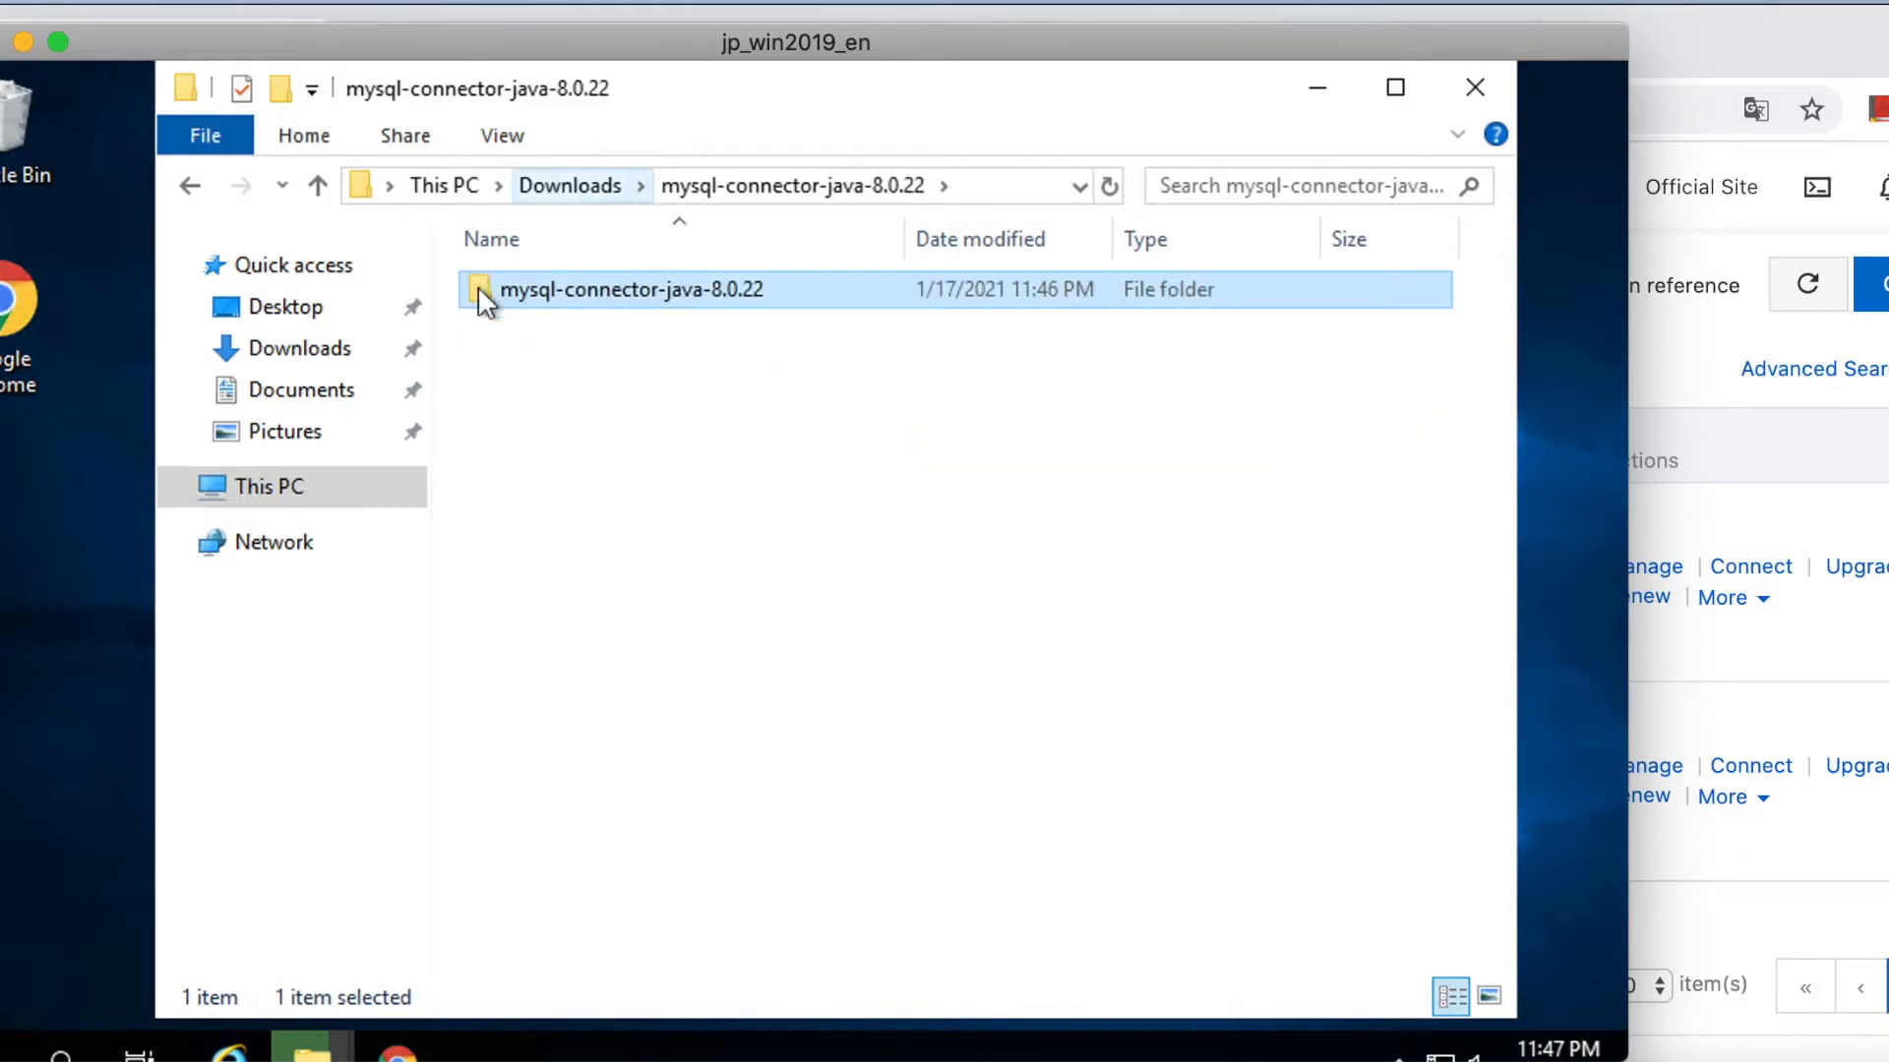
left_click(531, 187)
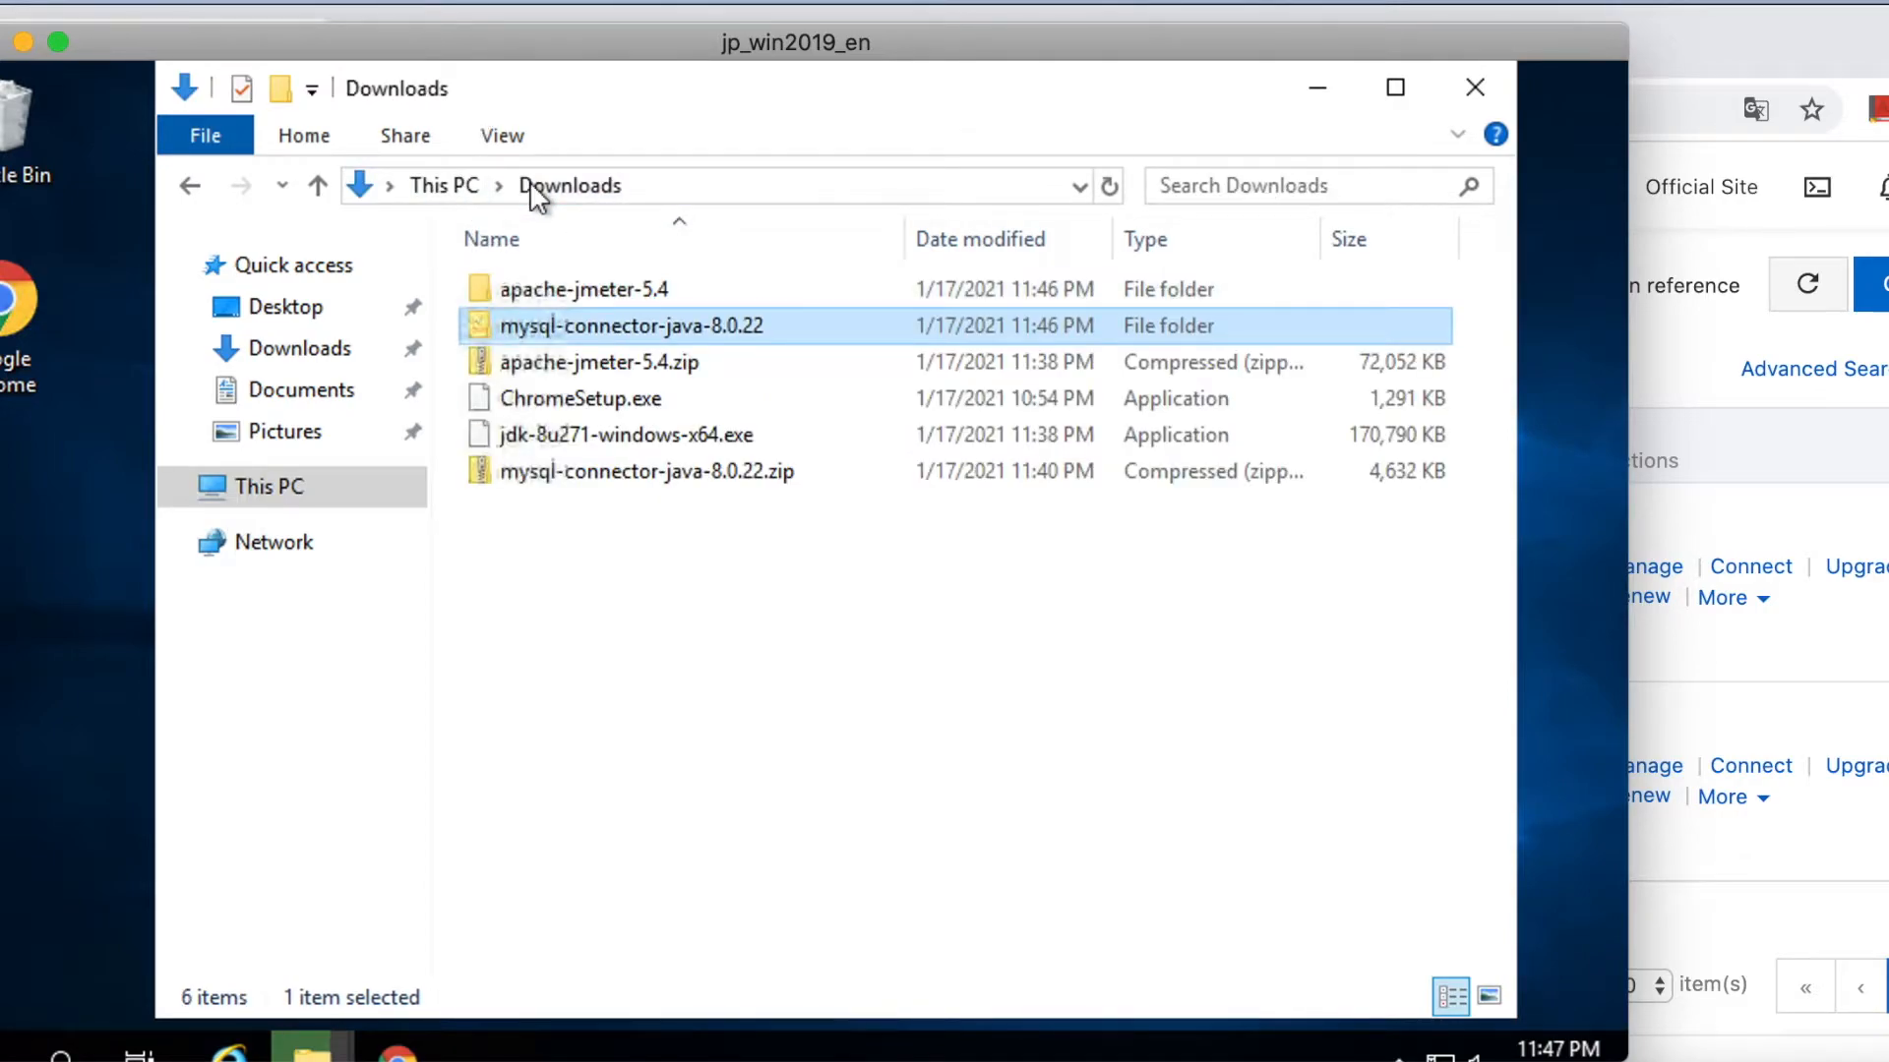
left_click(552, 285)
double_click(552, 286)
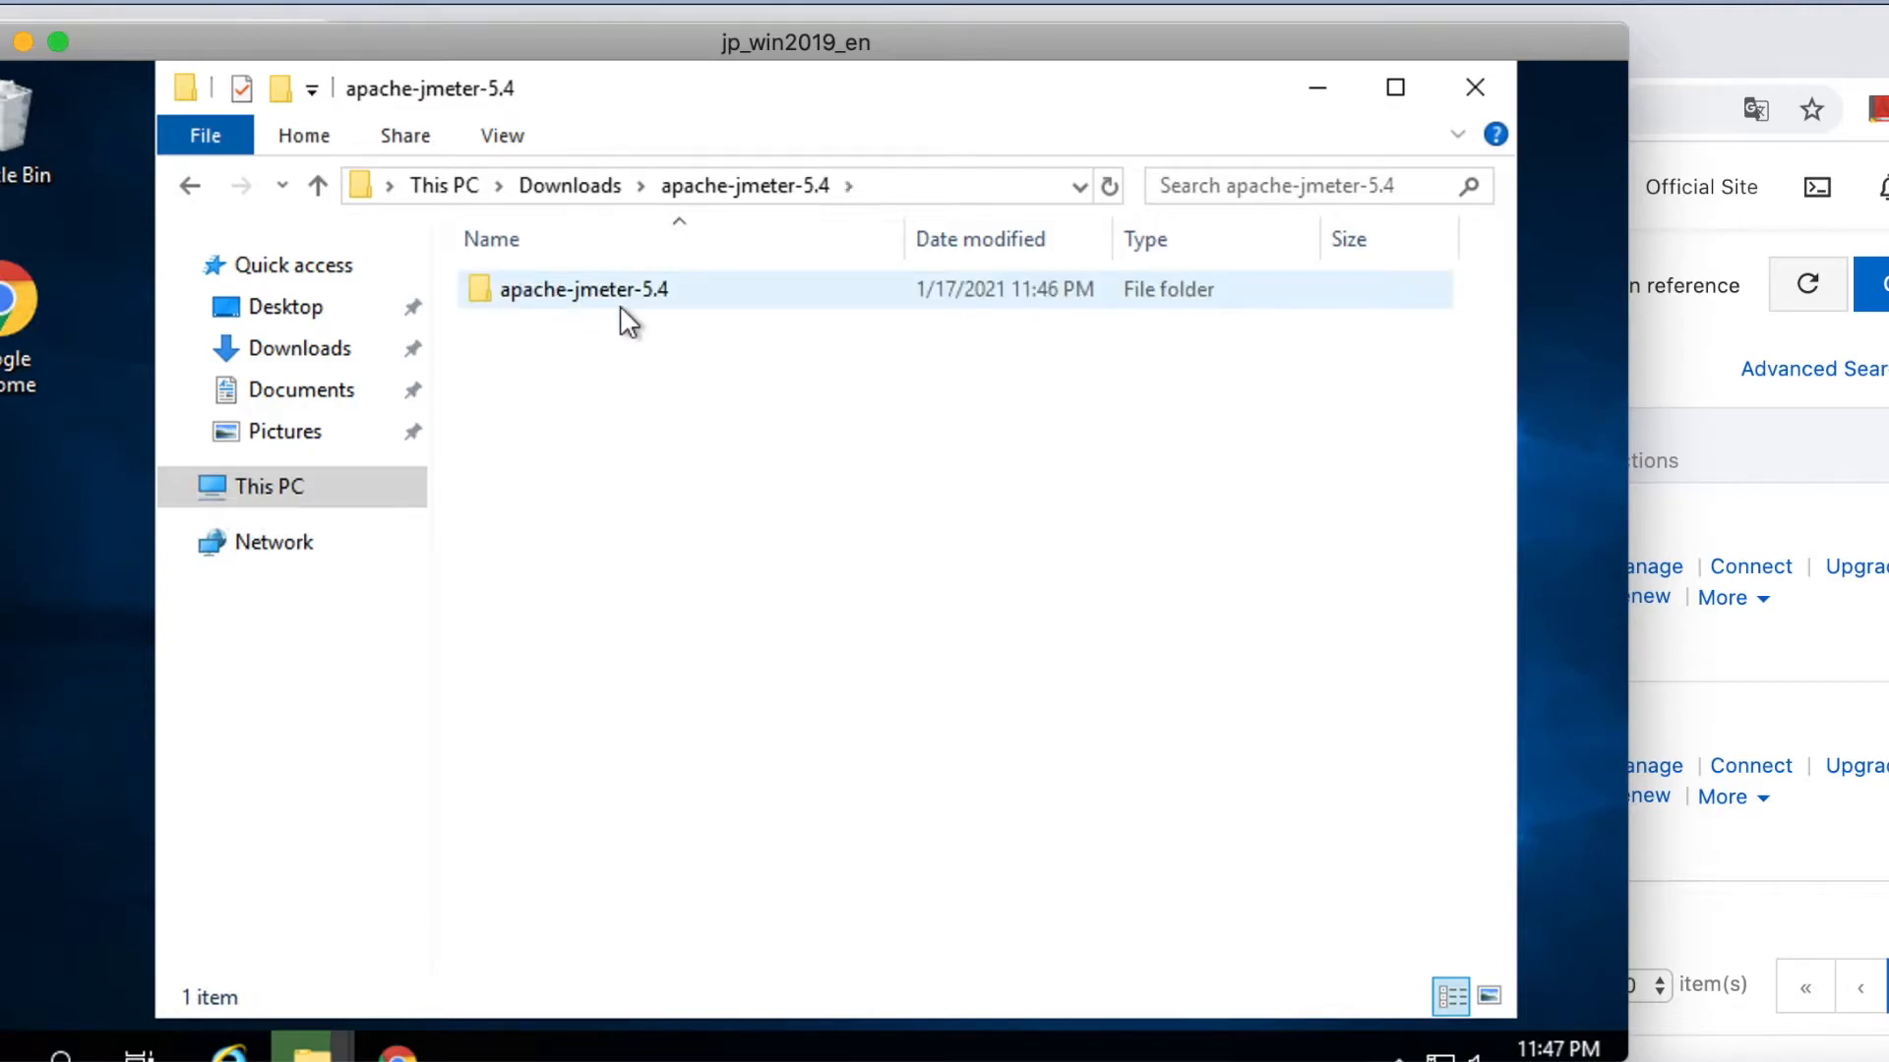
double_click(620, 293)
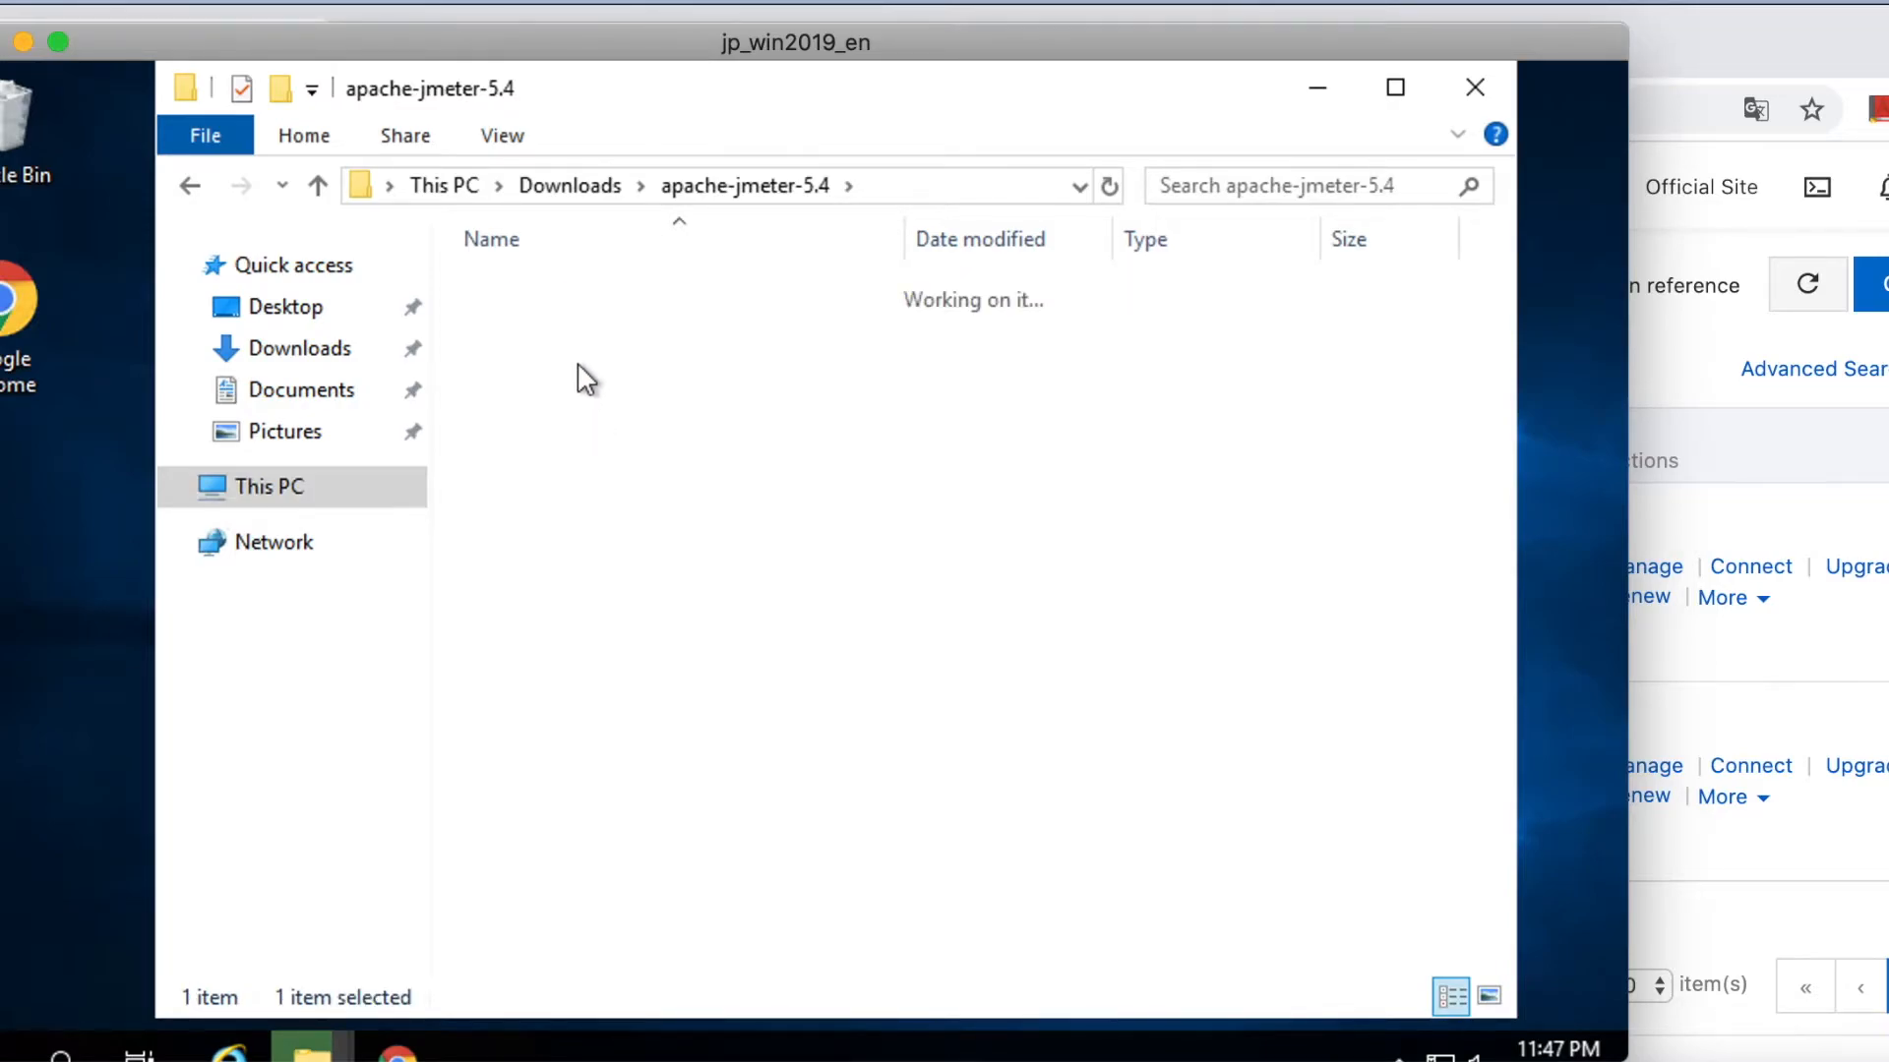
double_click(541, 398)
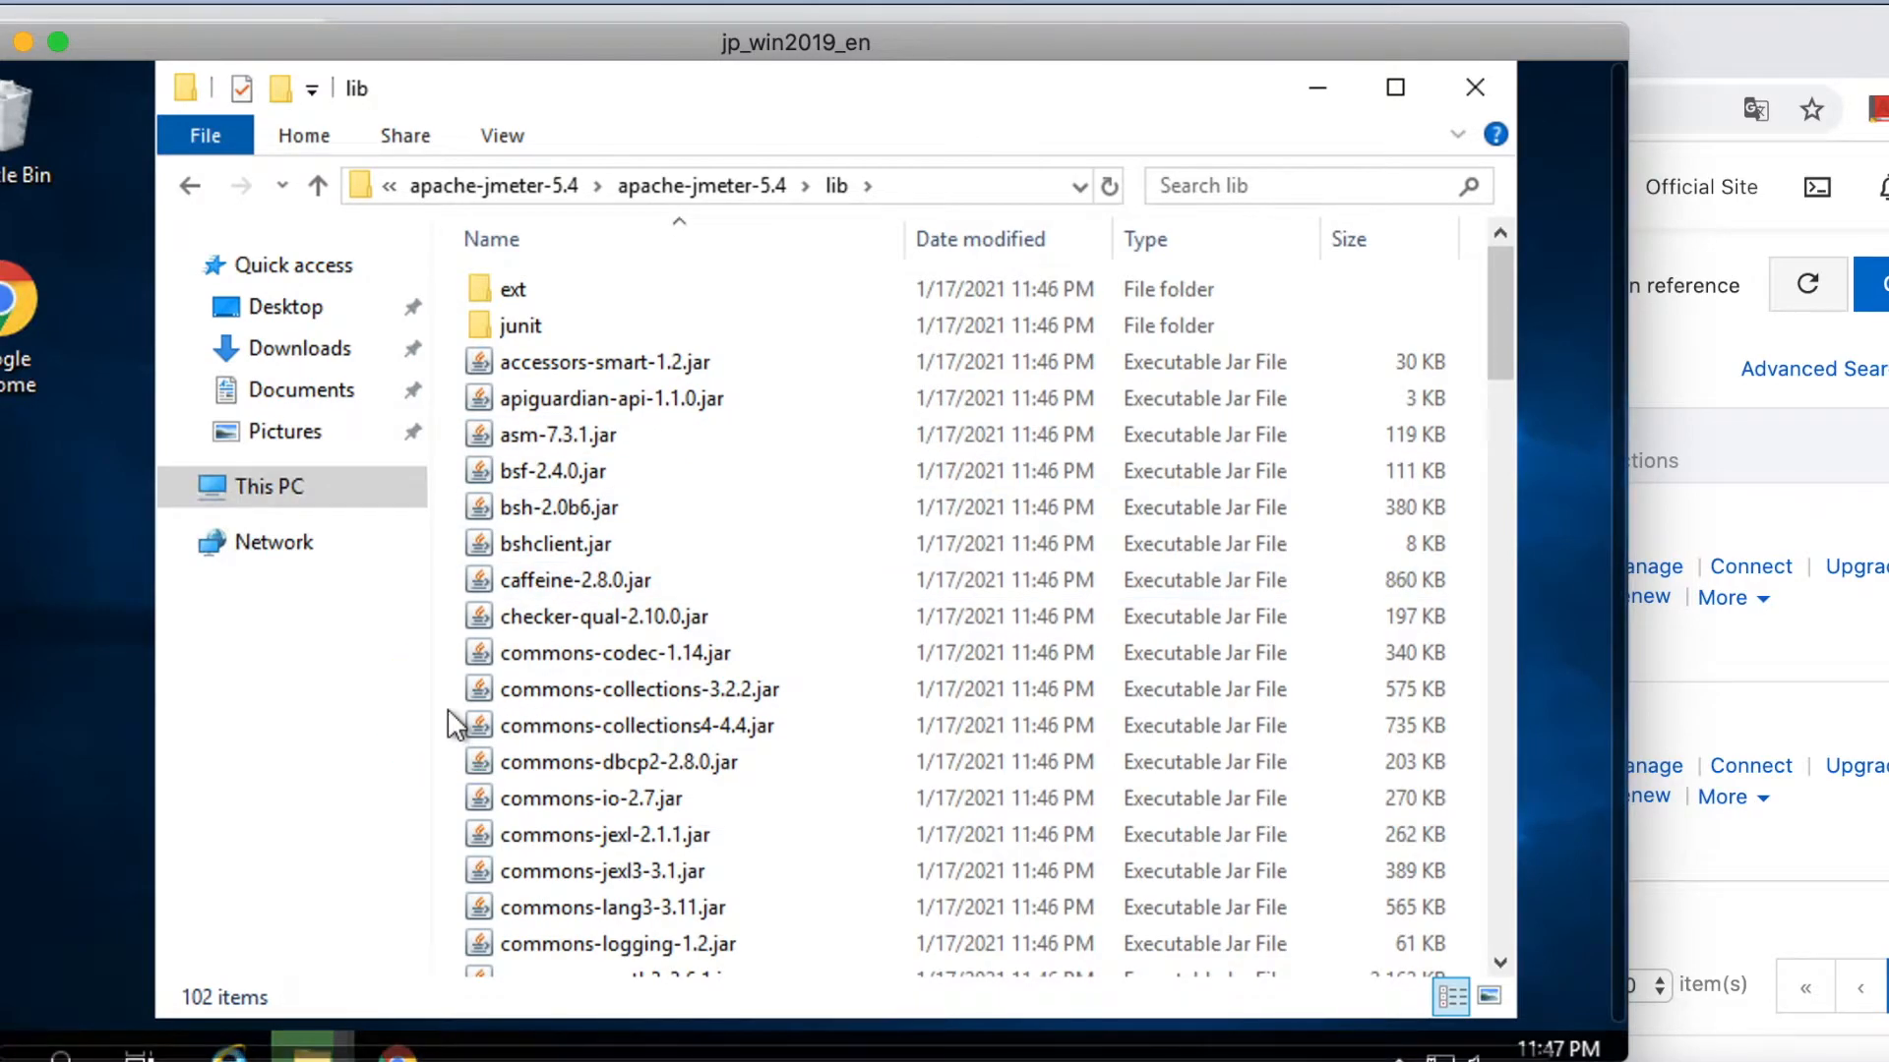
right_click(450, 710)
left_click(553, 490)
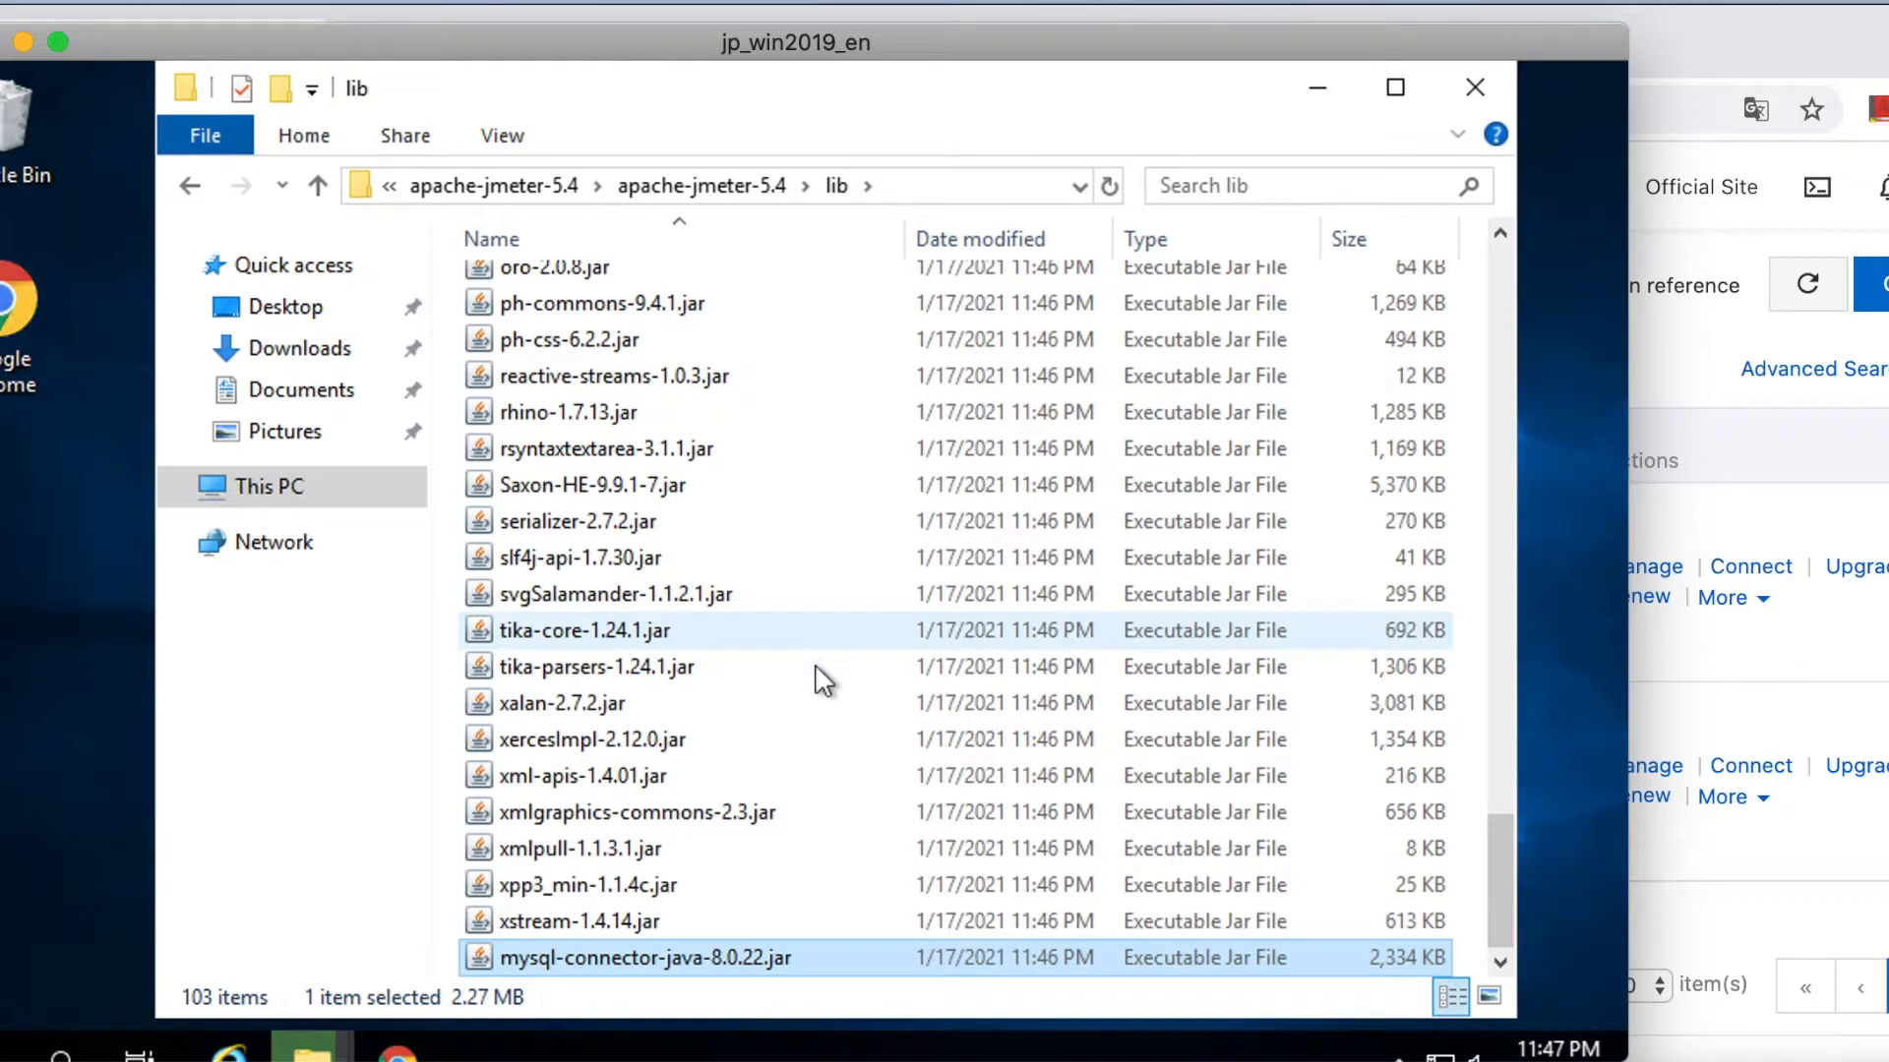
Launch JMeter 5.4 by running jmeter.bat from the apache-jmeter-5.4\bin folder.
left_click(493, 185)
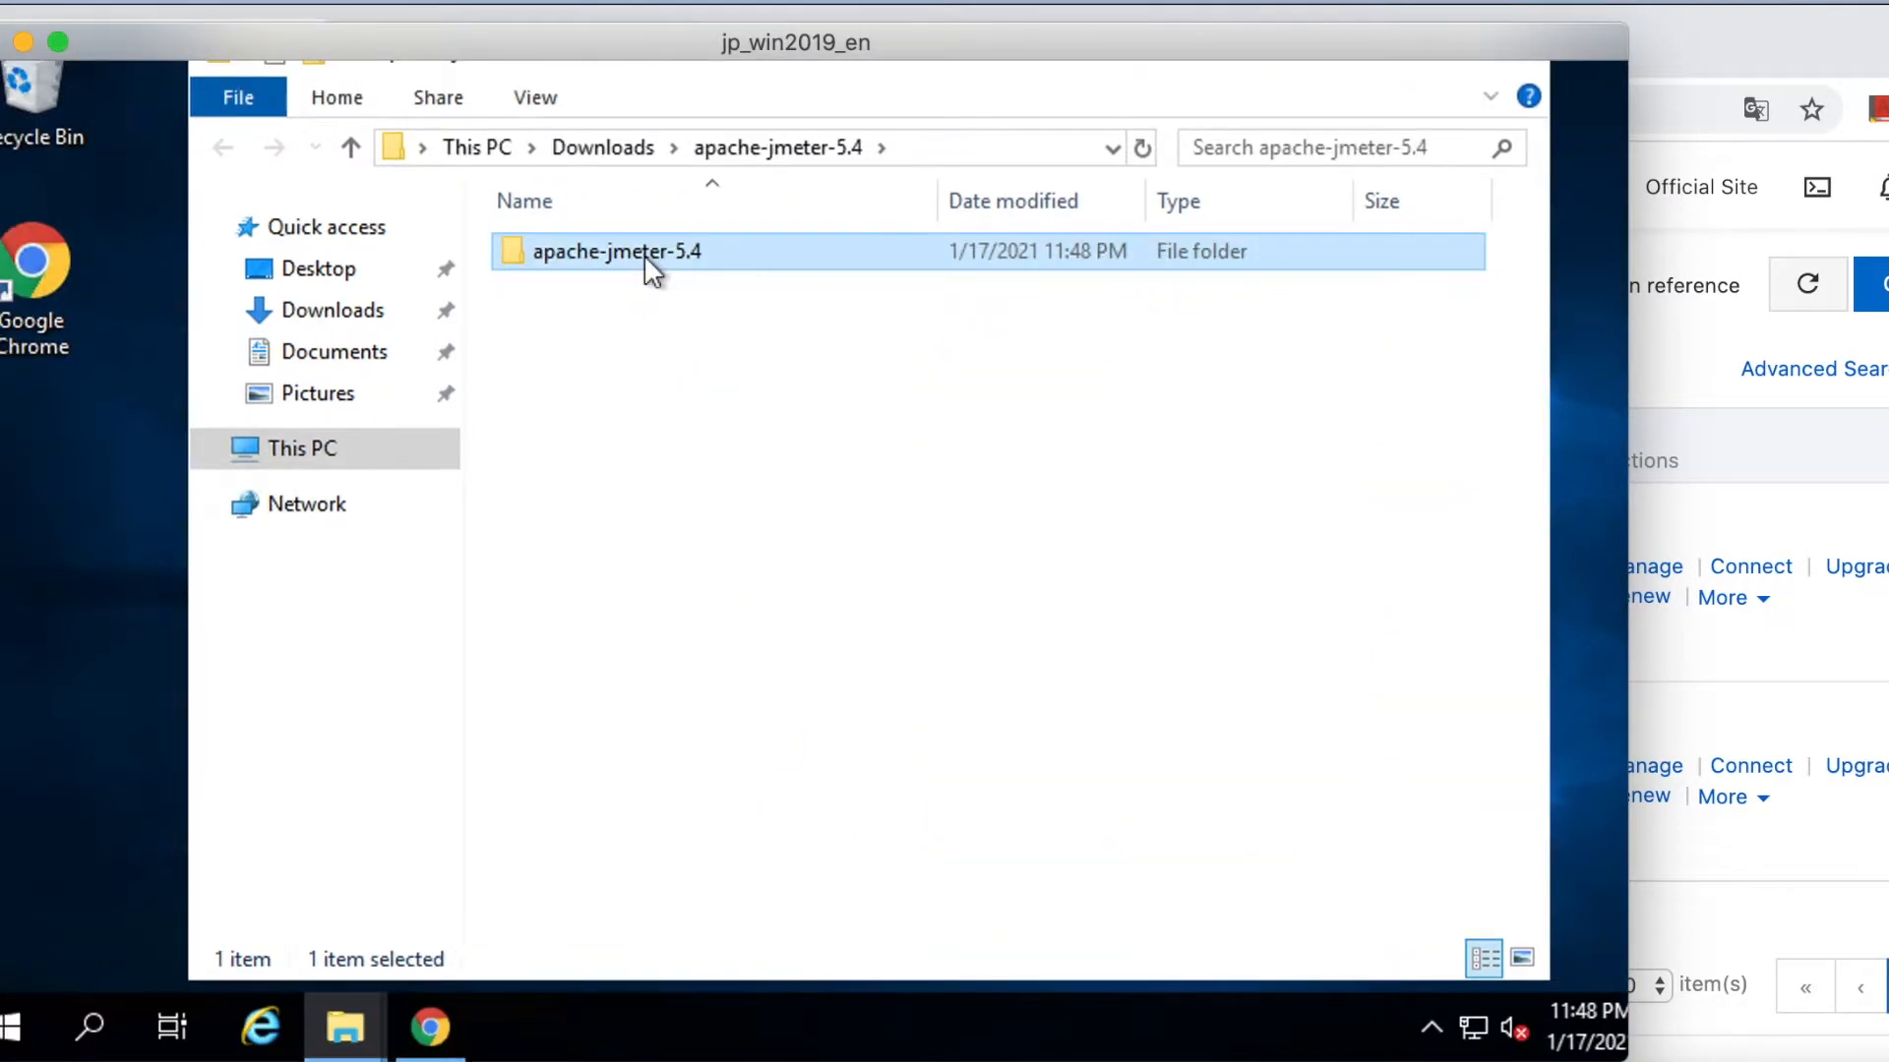
double_click(643, 254)
double_click(614, 267)
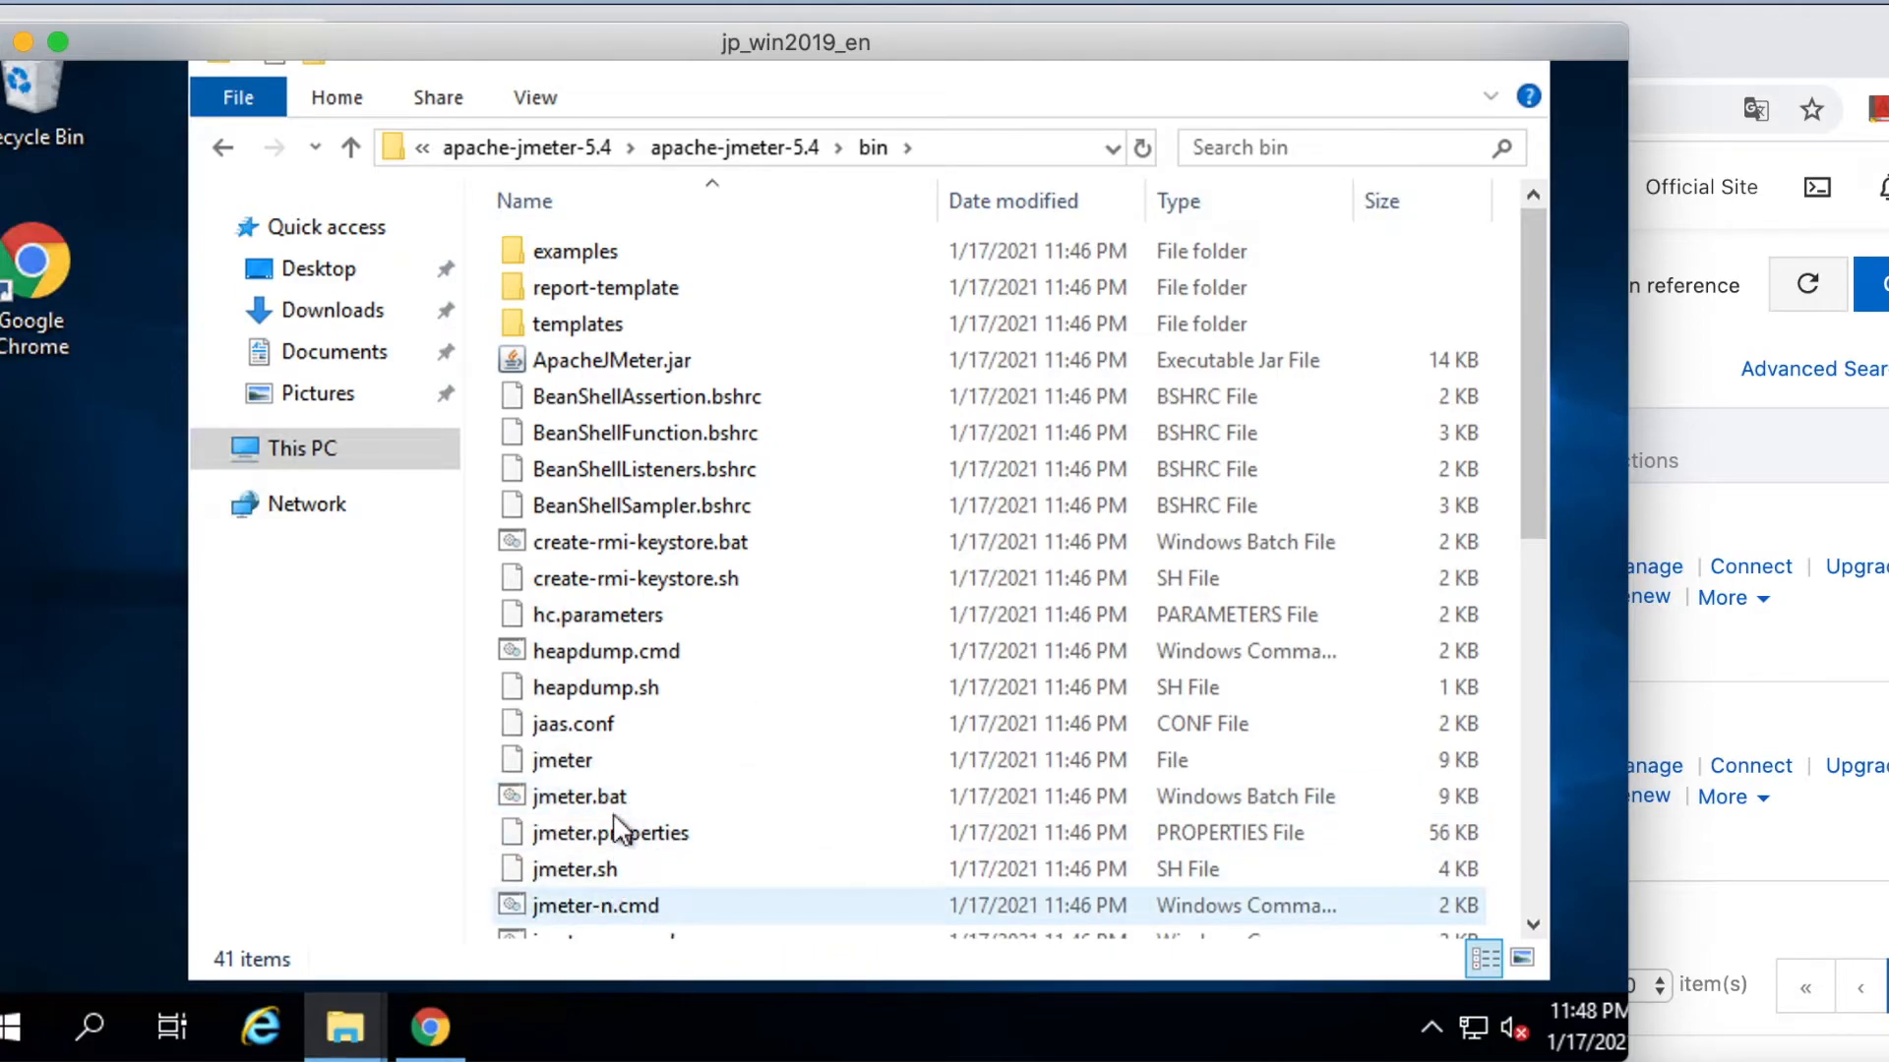
left_click(610, 794)
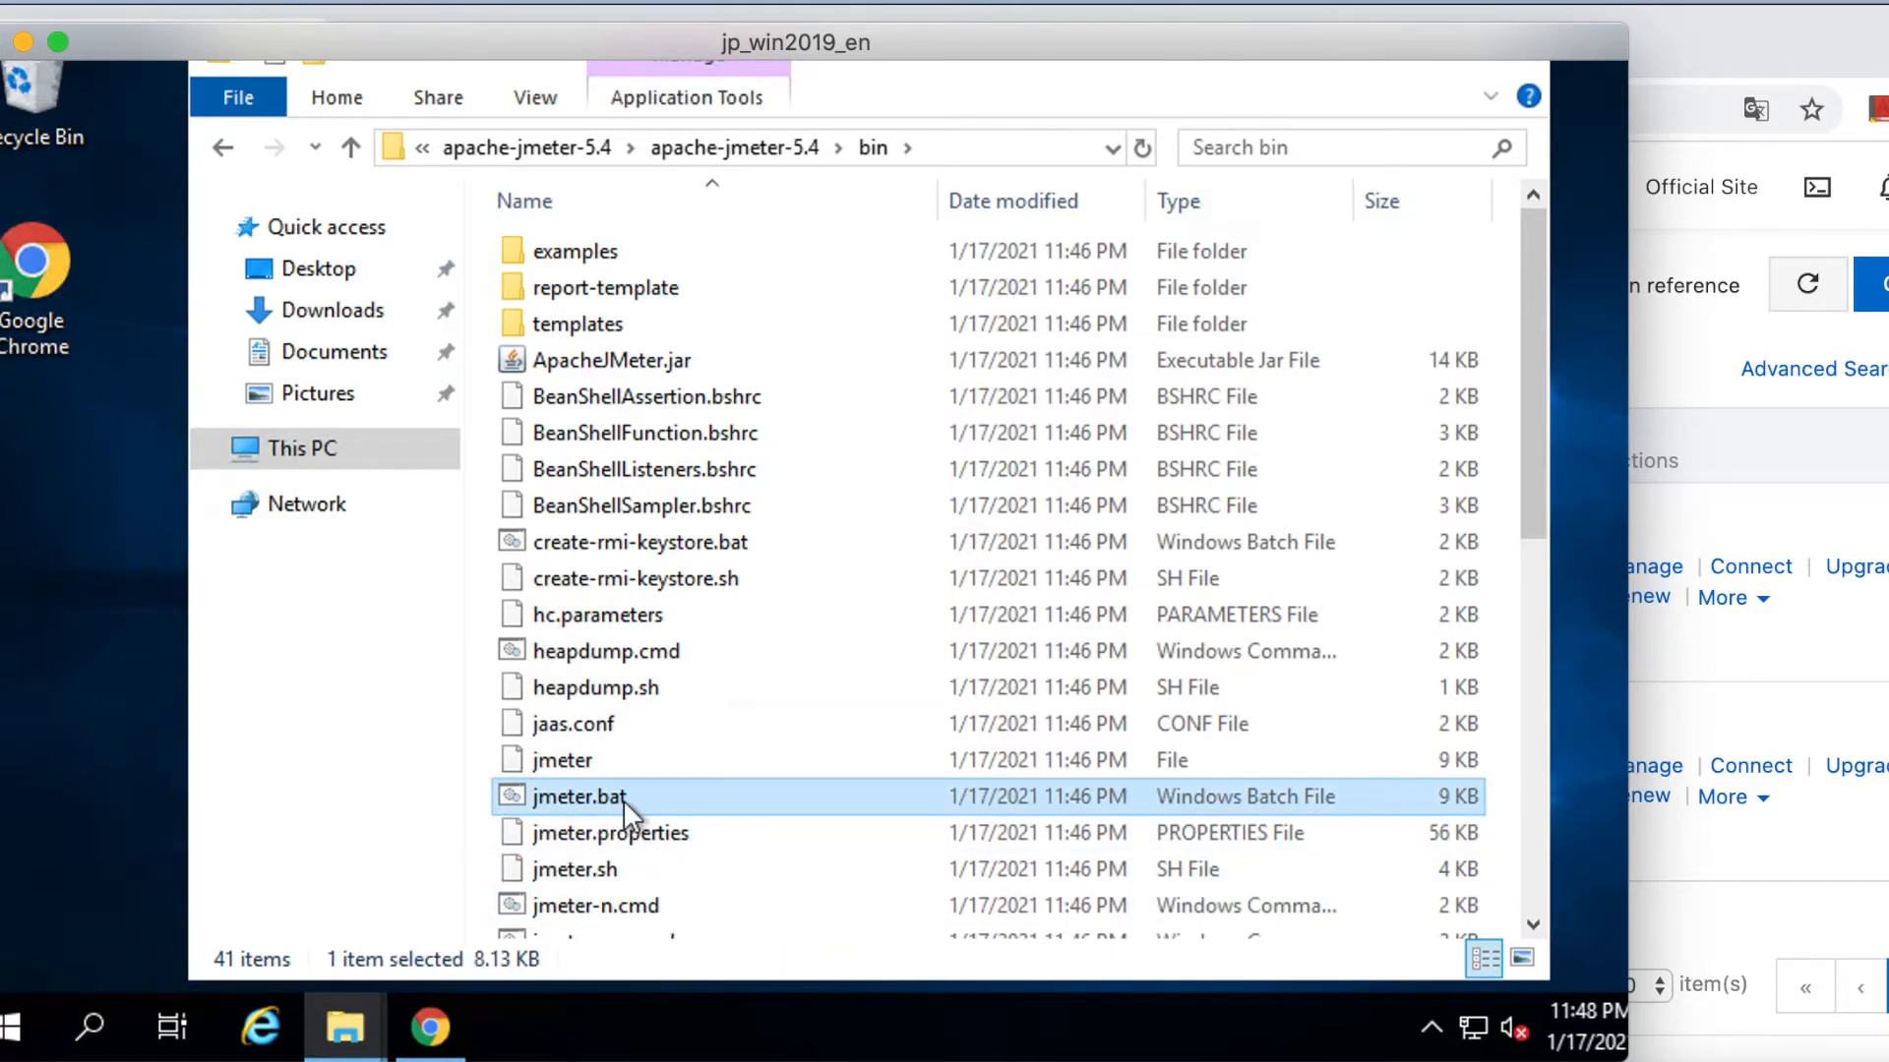
double_click(690, 795)
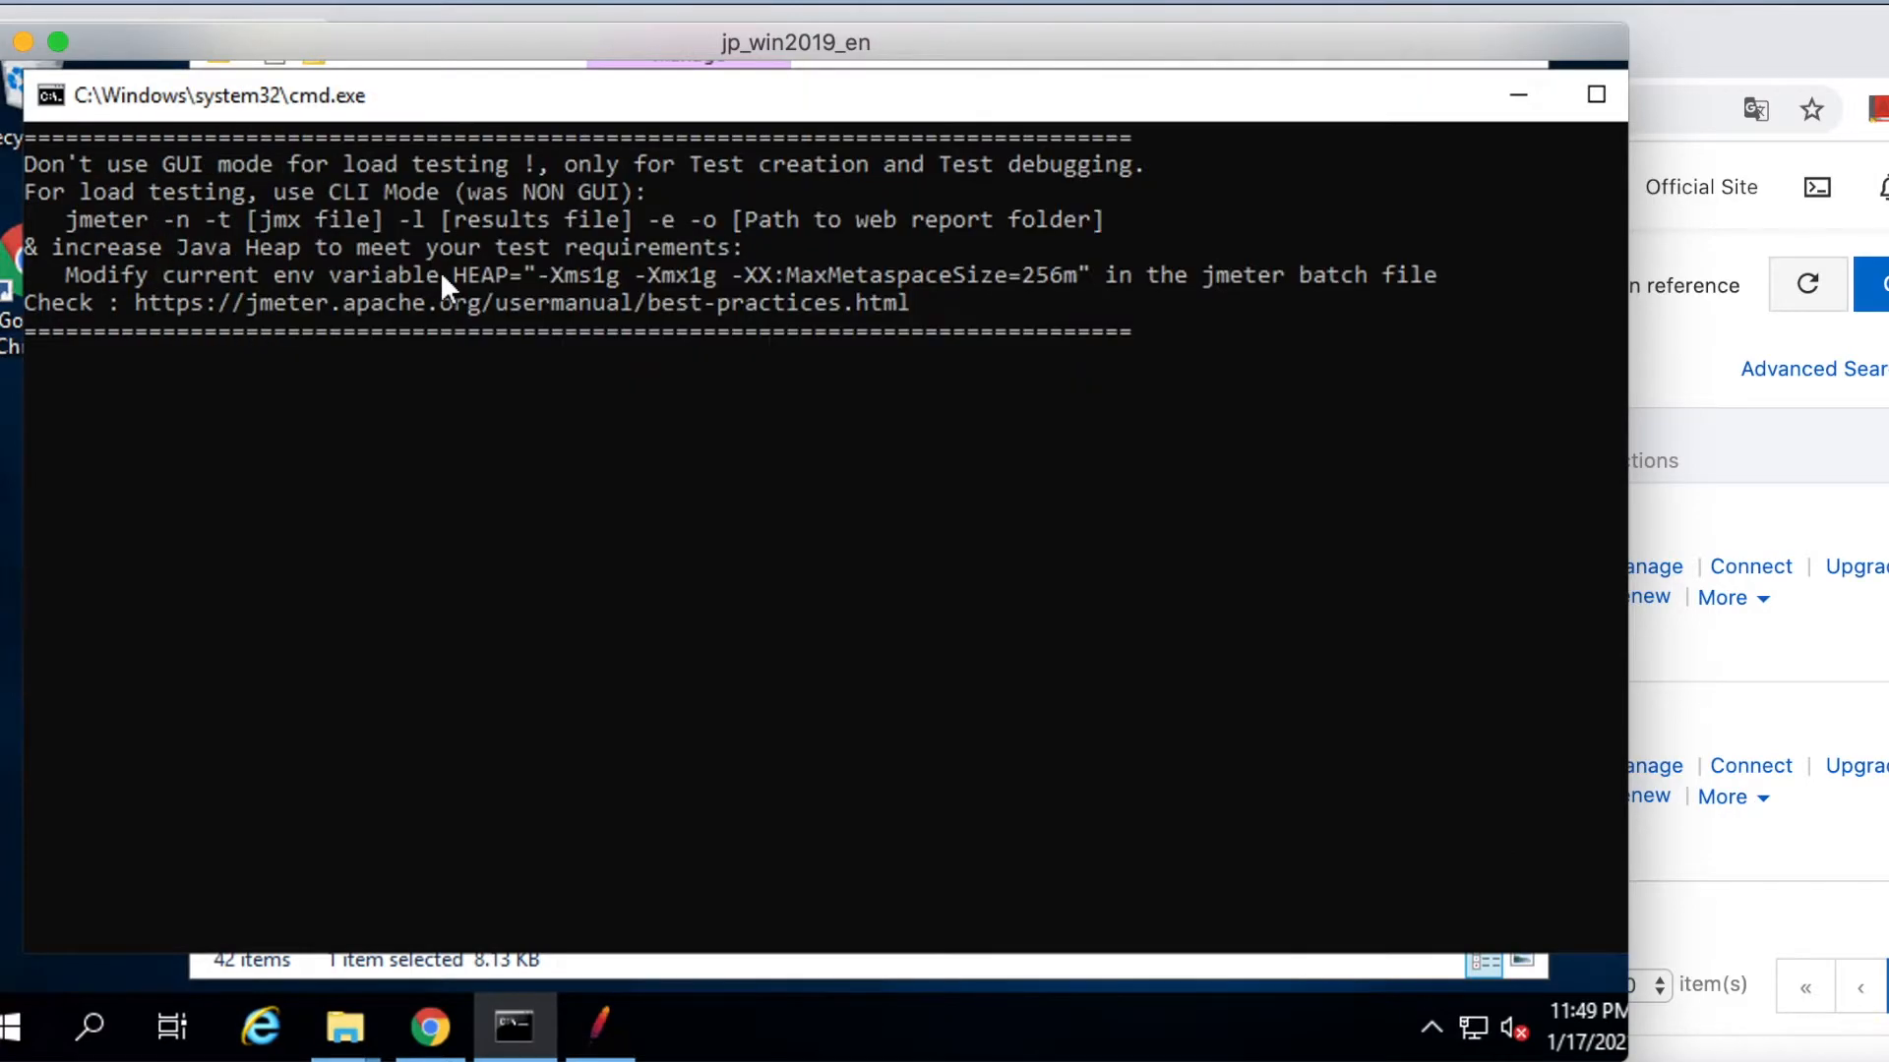
left_click(394, 356)
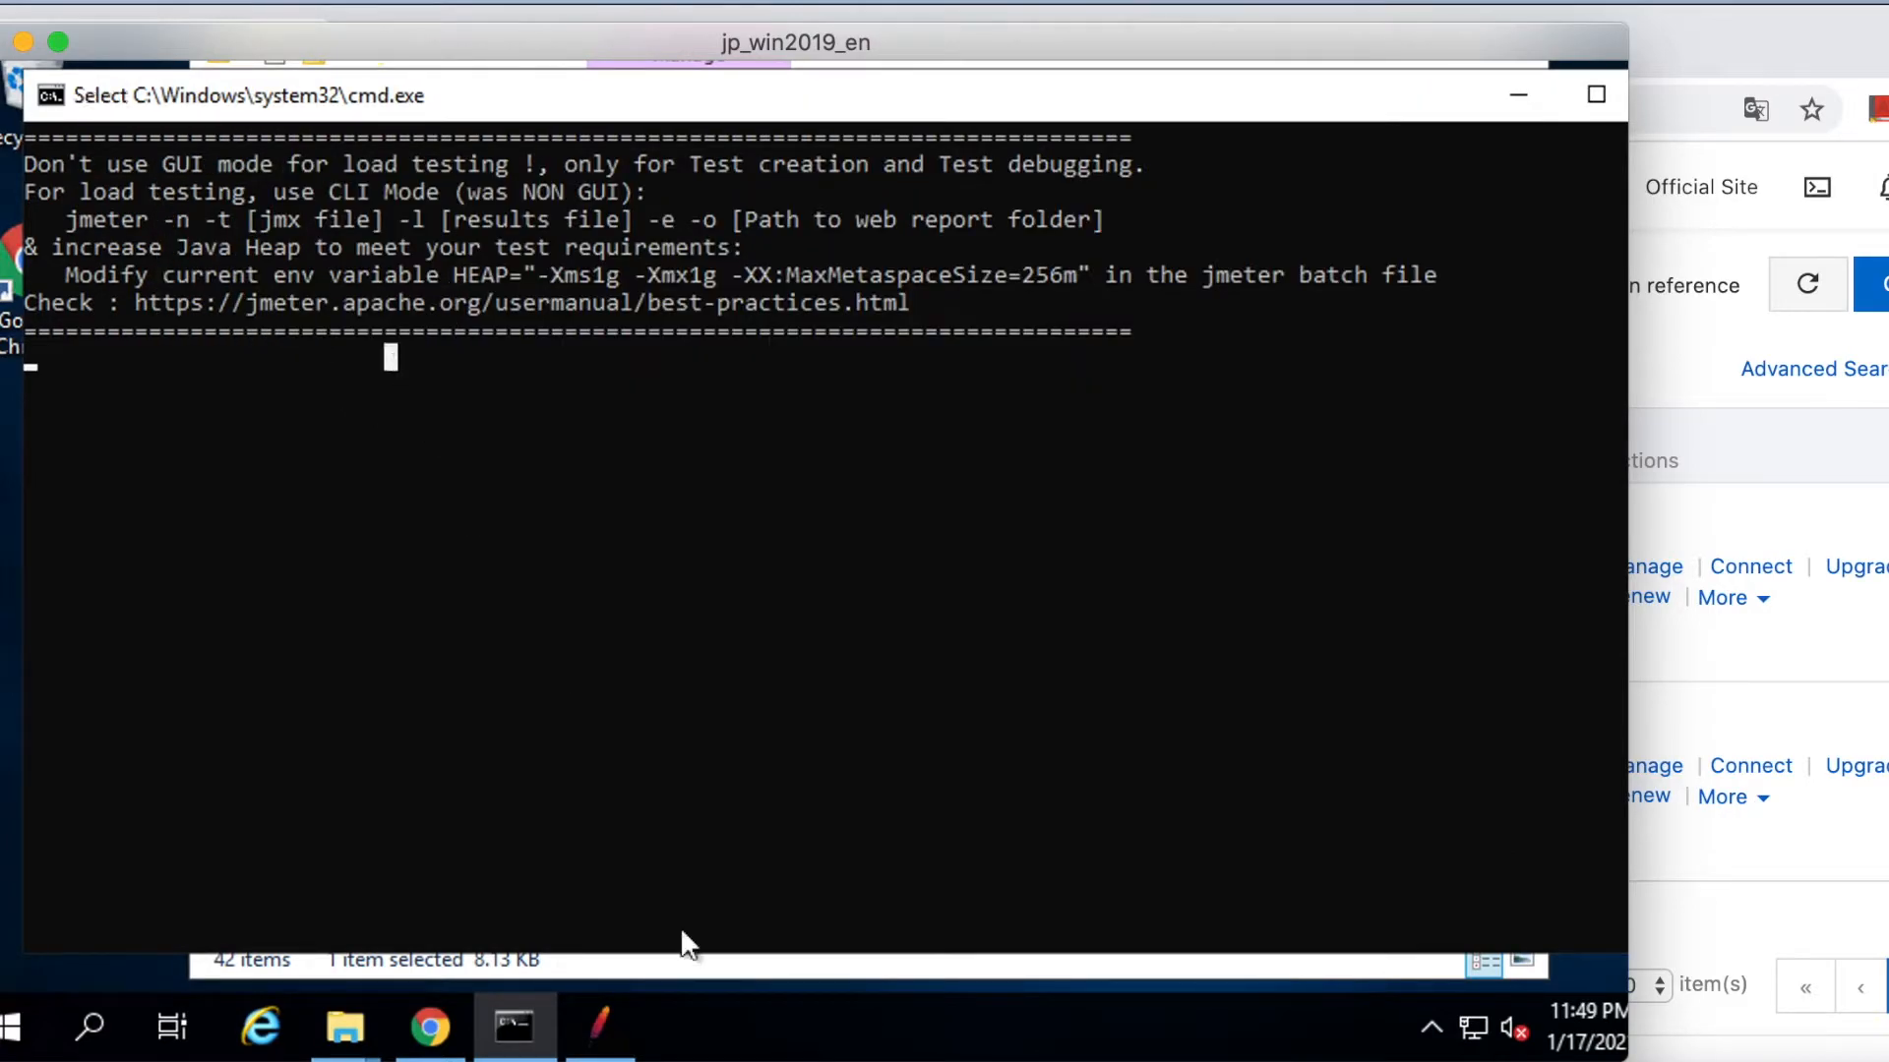
Bring the JMeter window forward, then switch to the browser's RDS Console.
left_click(600, 1028)
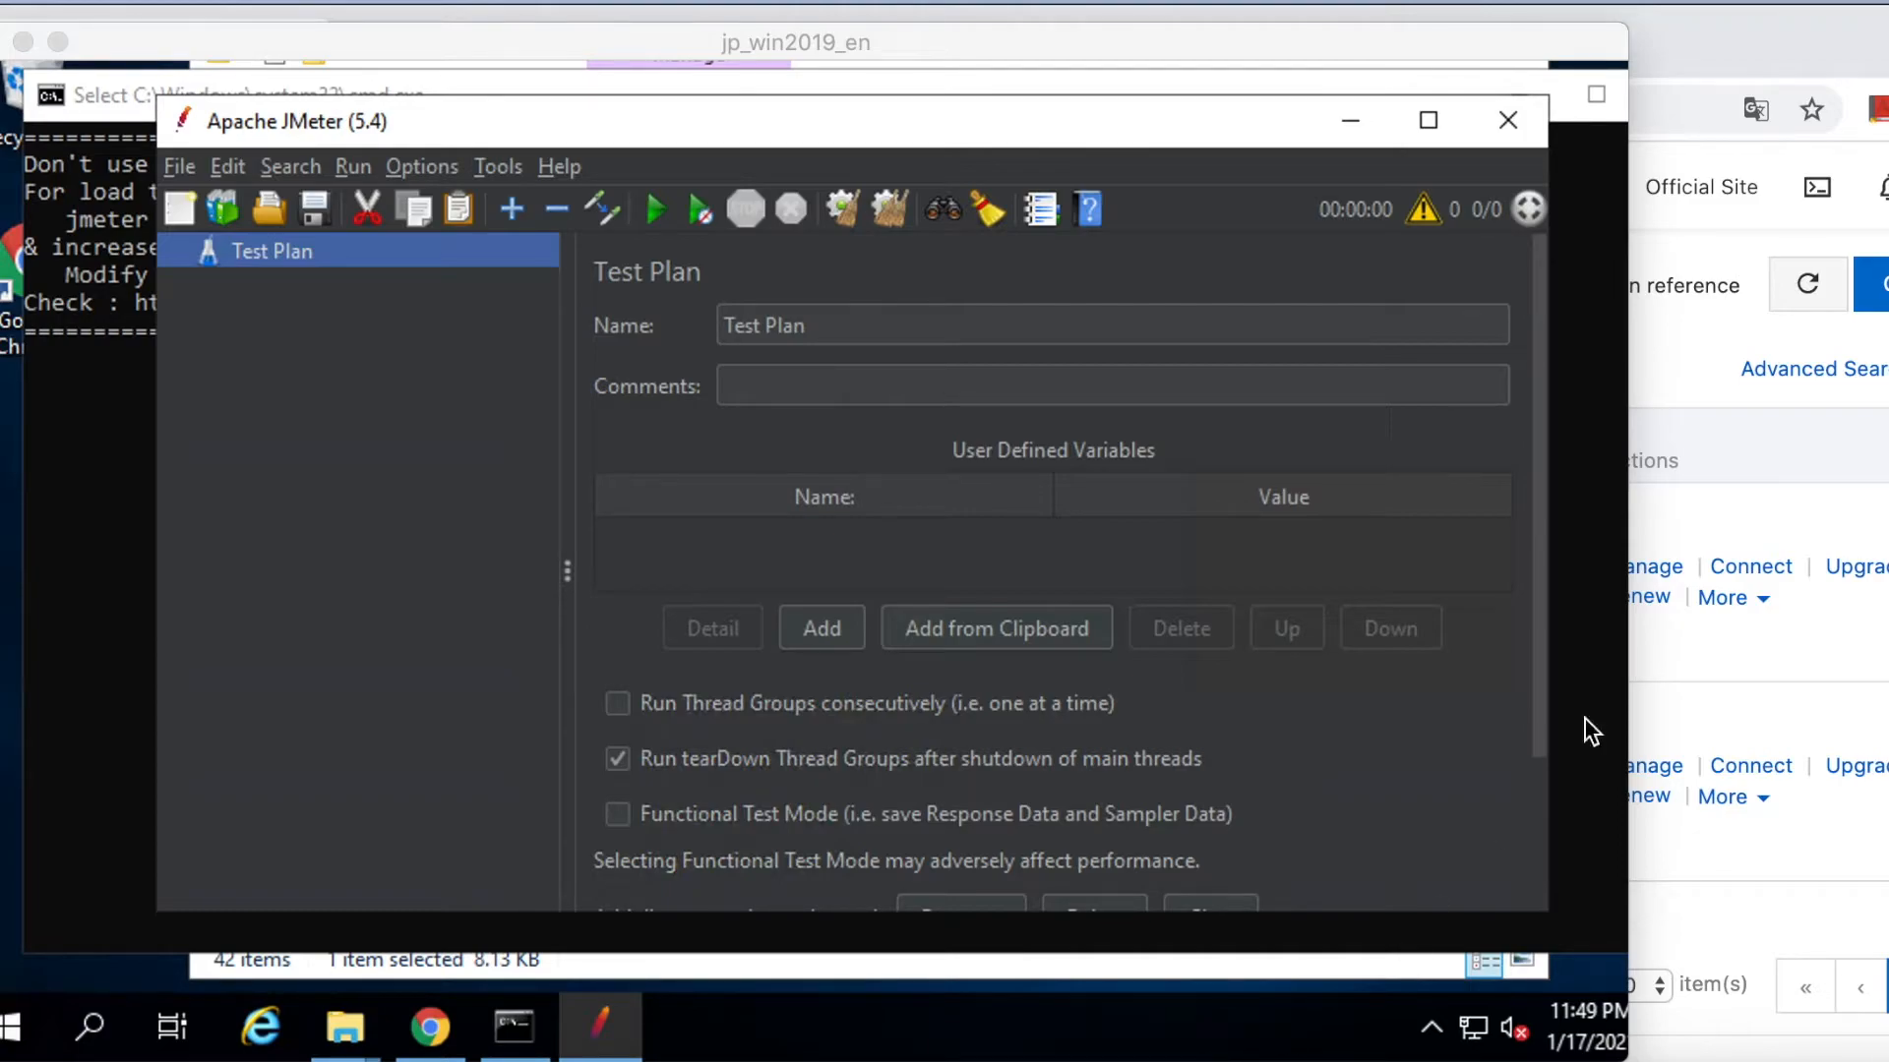
left_click(1711, 590)
left_click(484, 67)
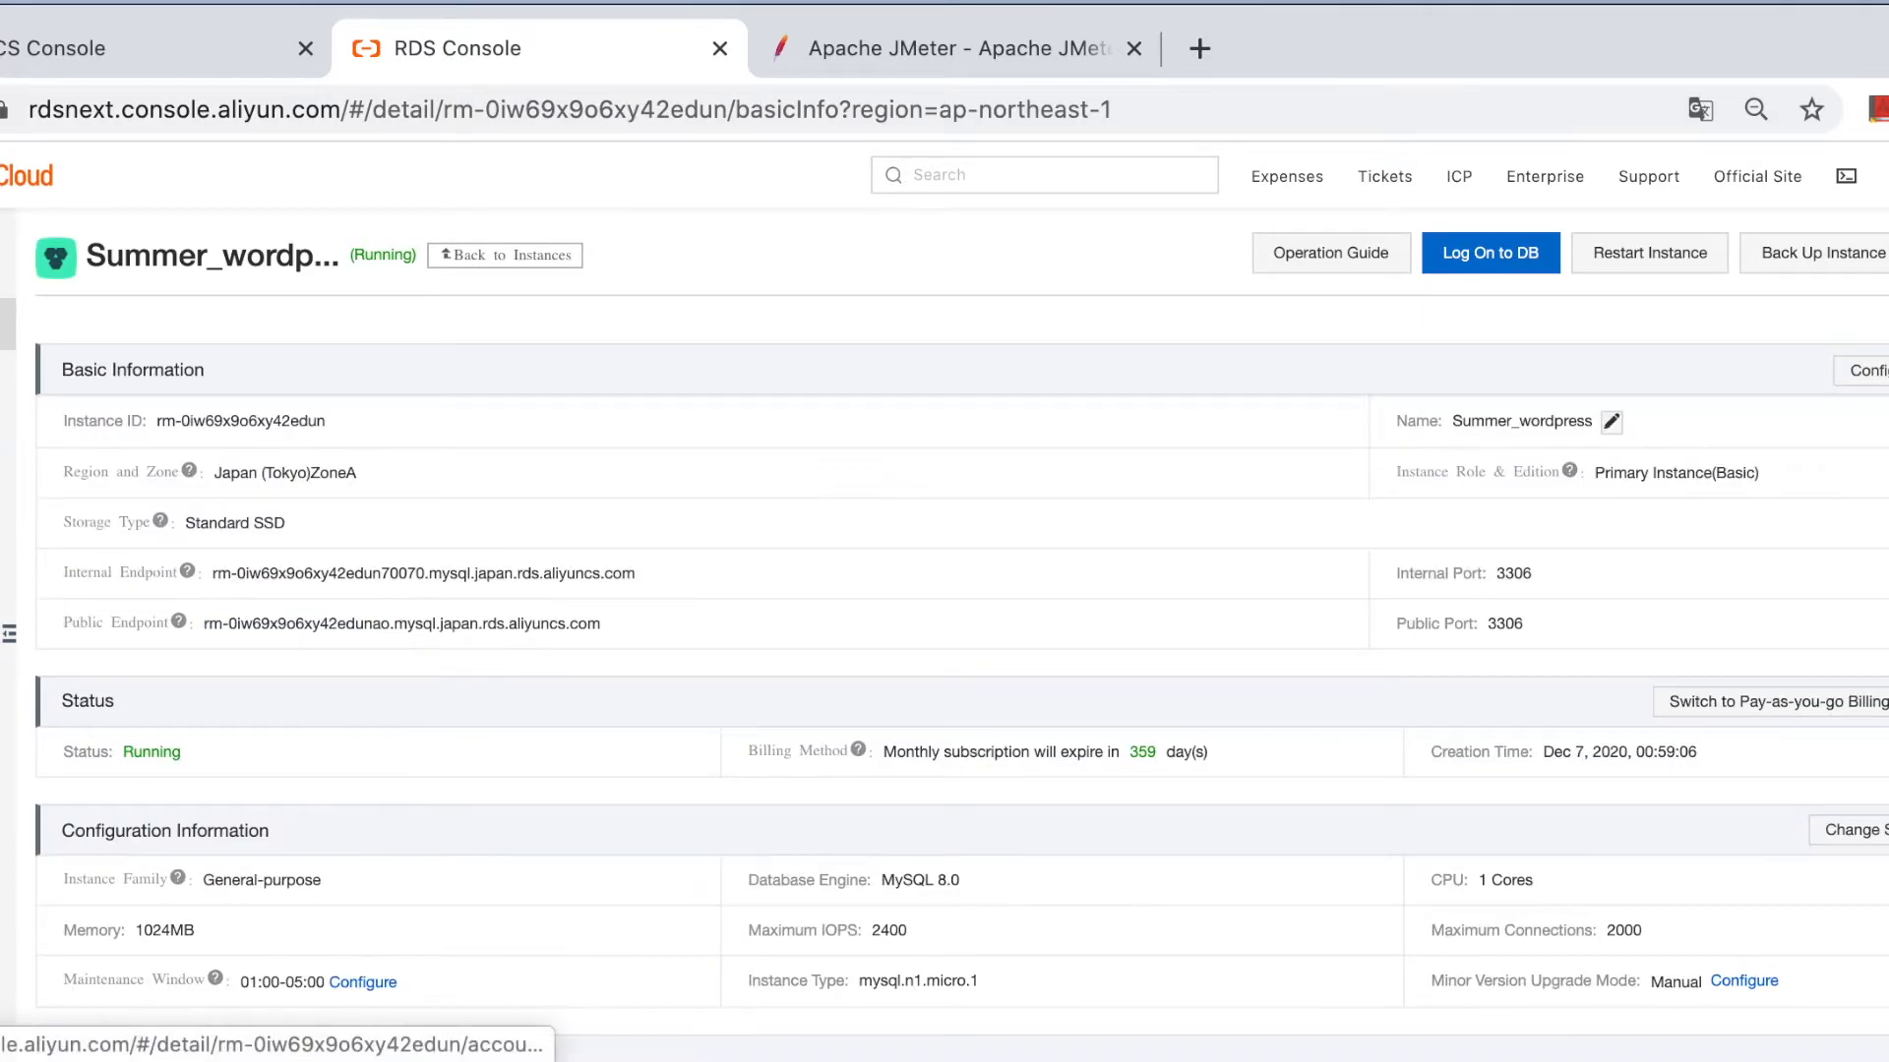
Log on to the Summer_wordpress database and run 'create database test;' in the SQL console.
left_click(2, 382)
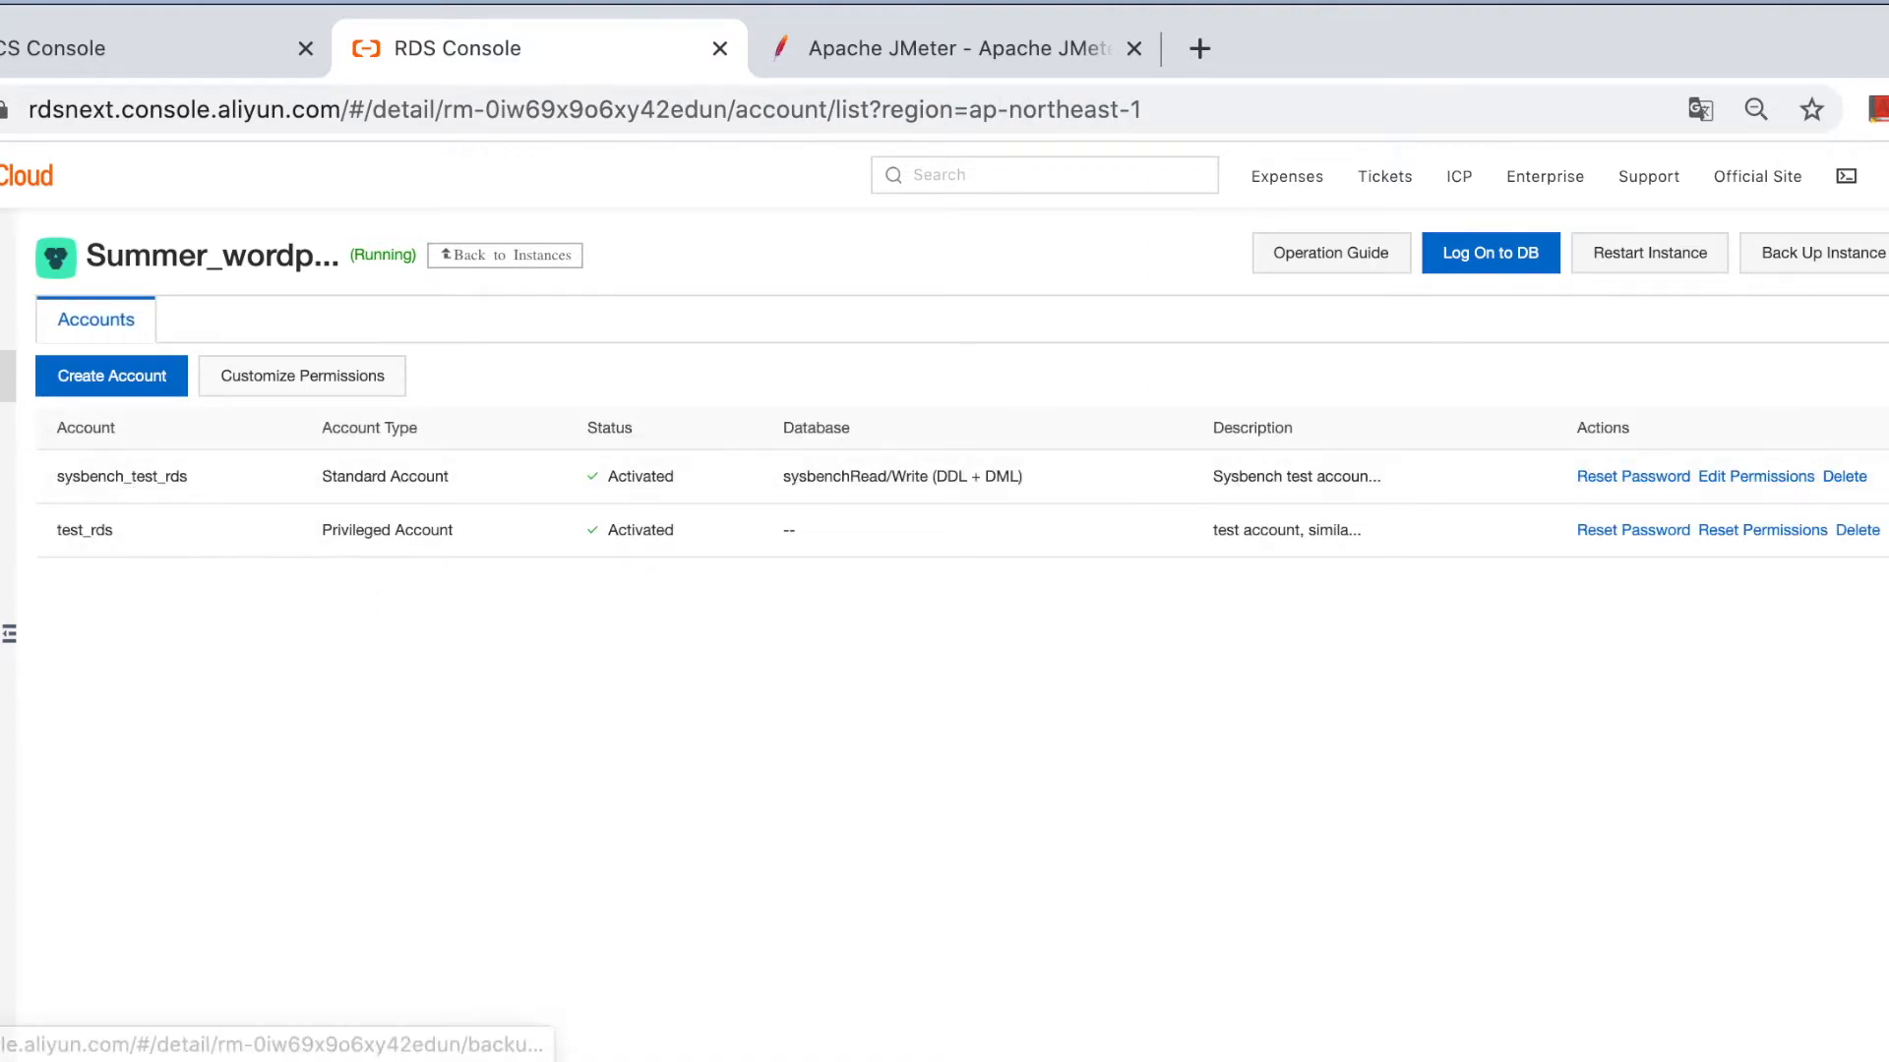
left_click(1495, 258)
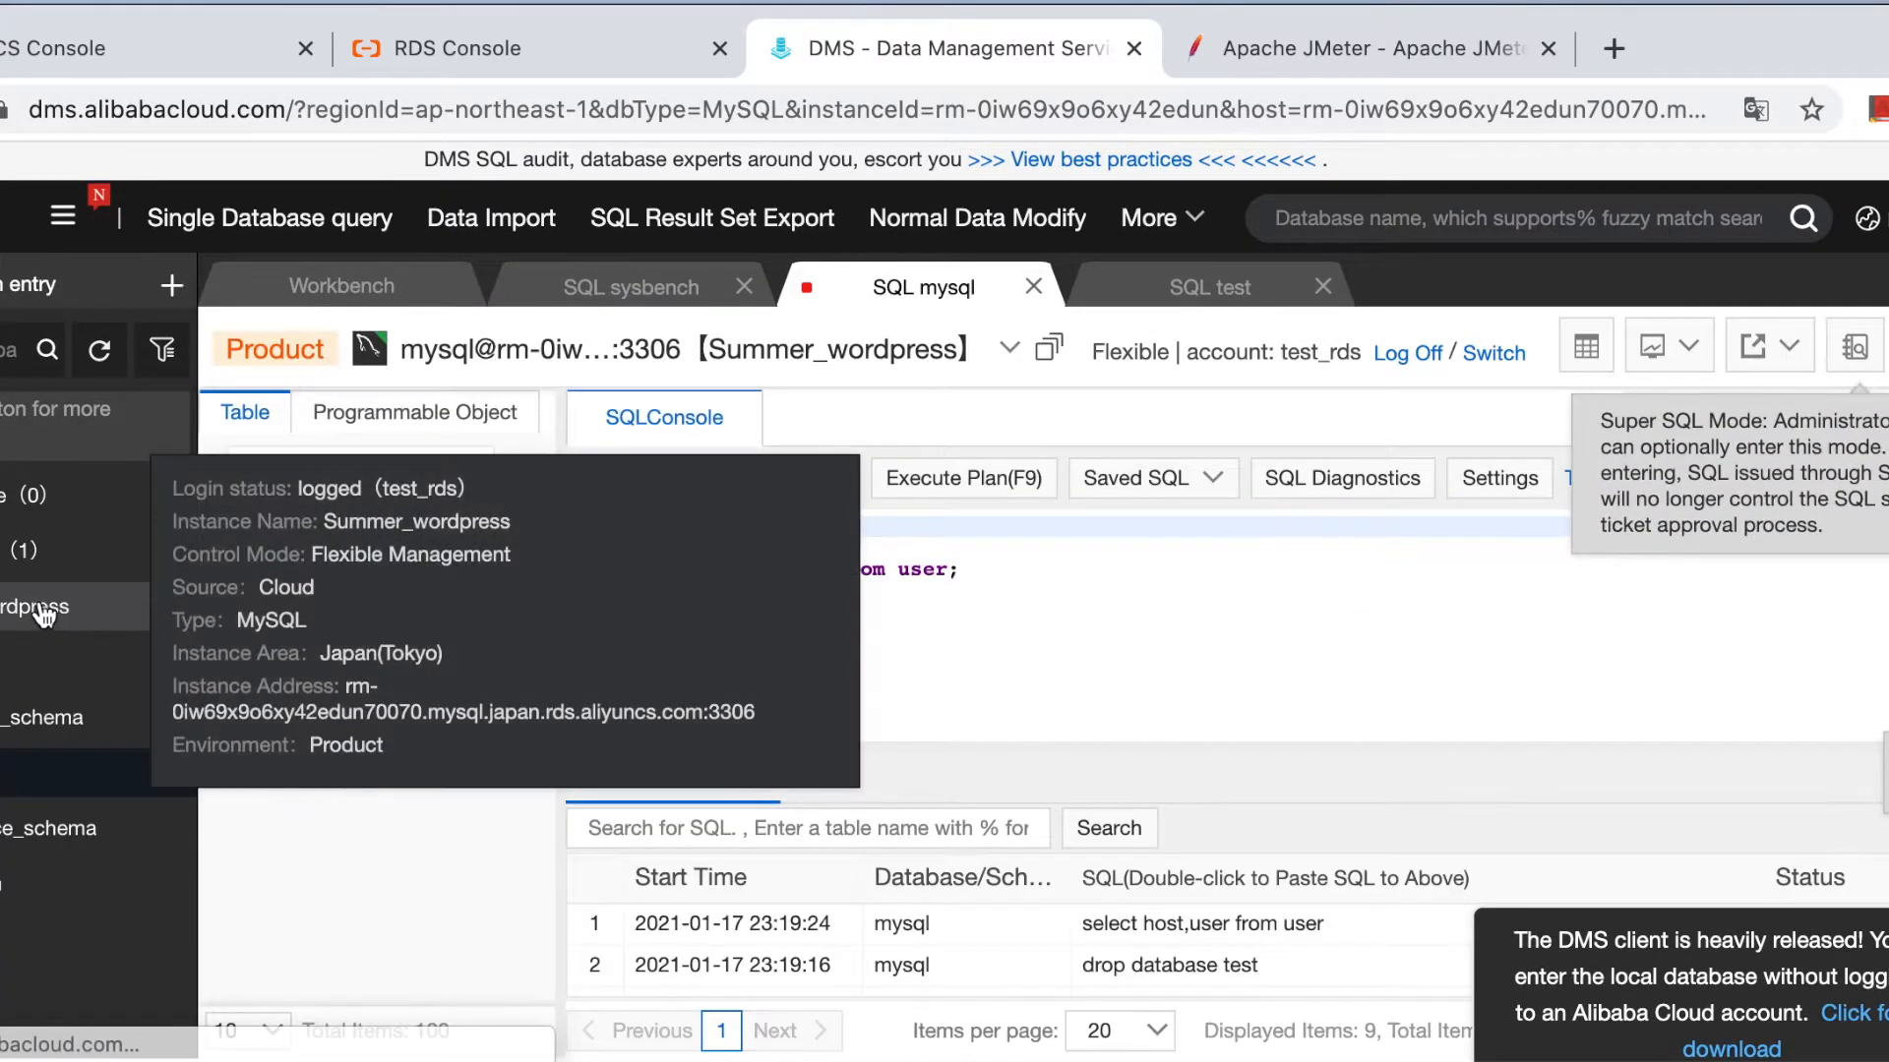
left_click(1113, 600)
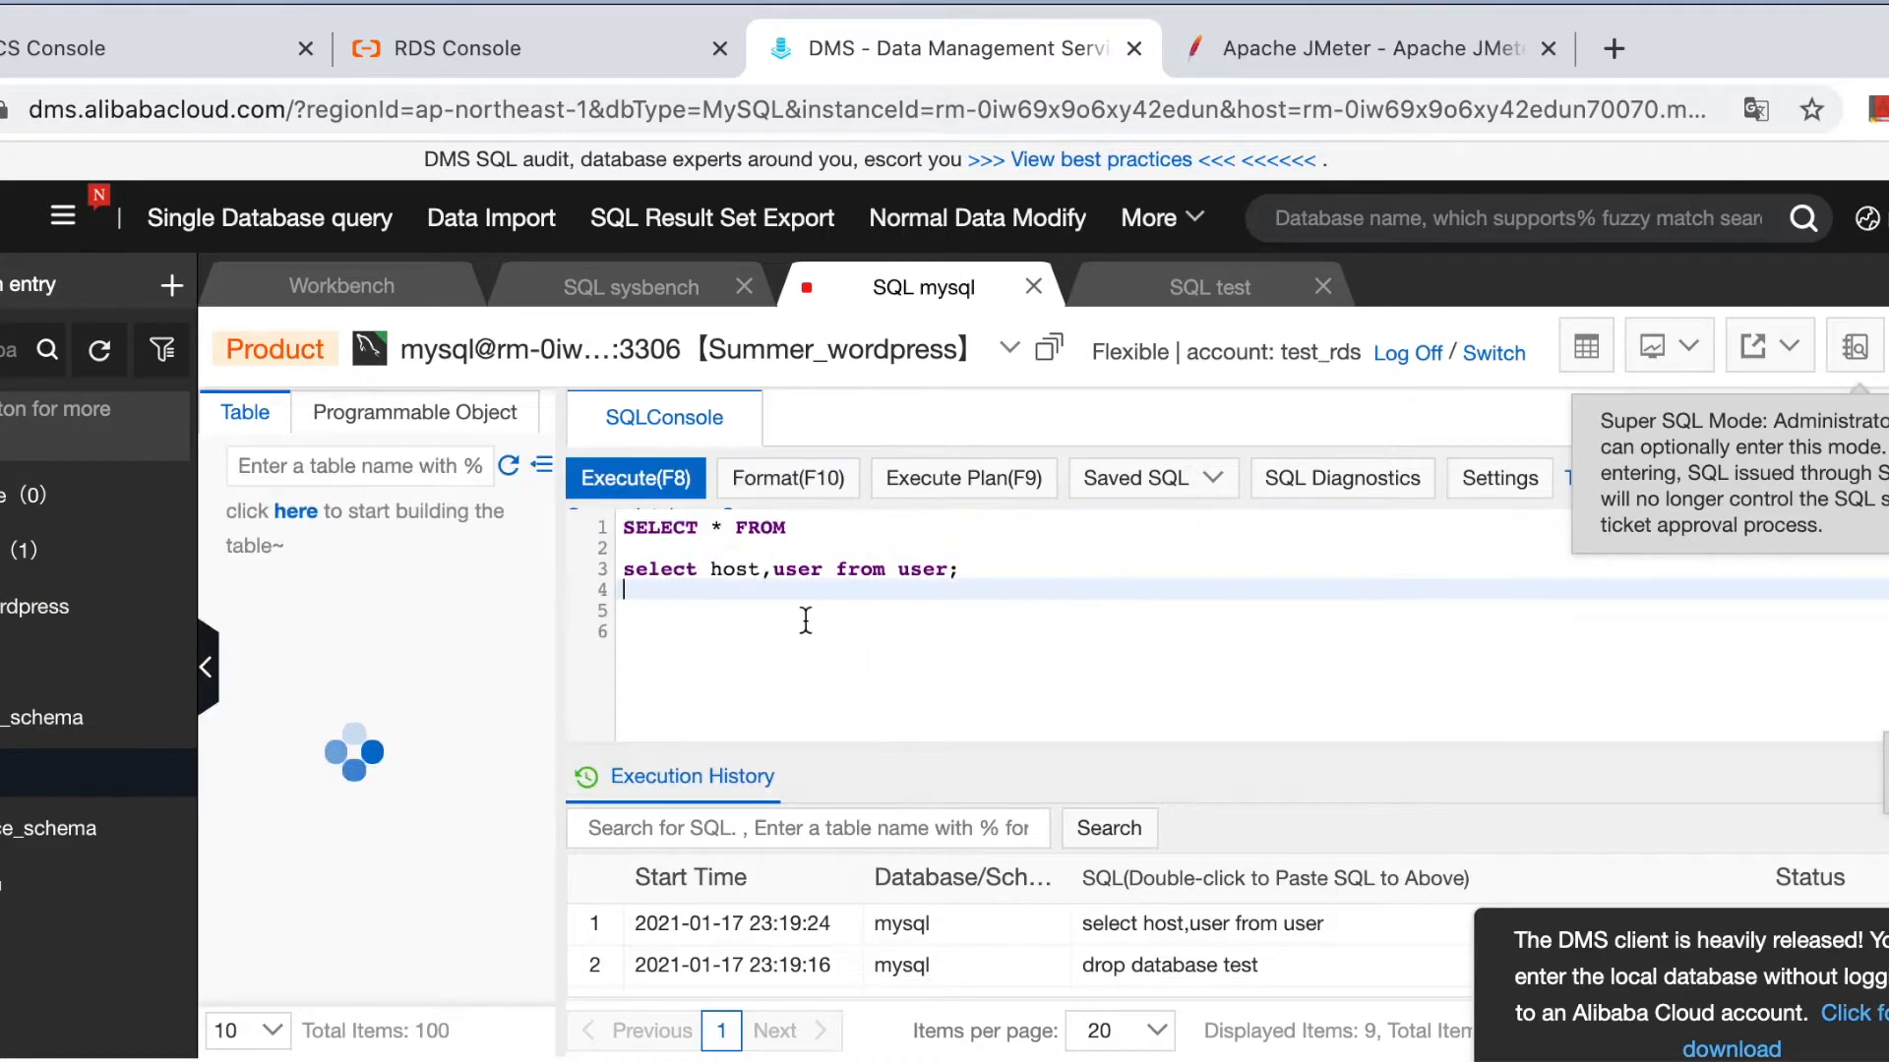
key("Return")
type("c")
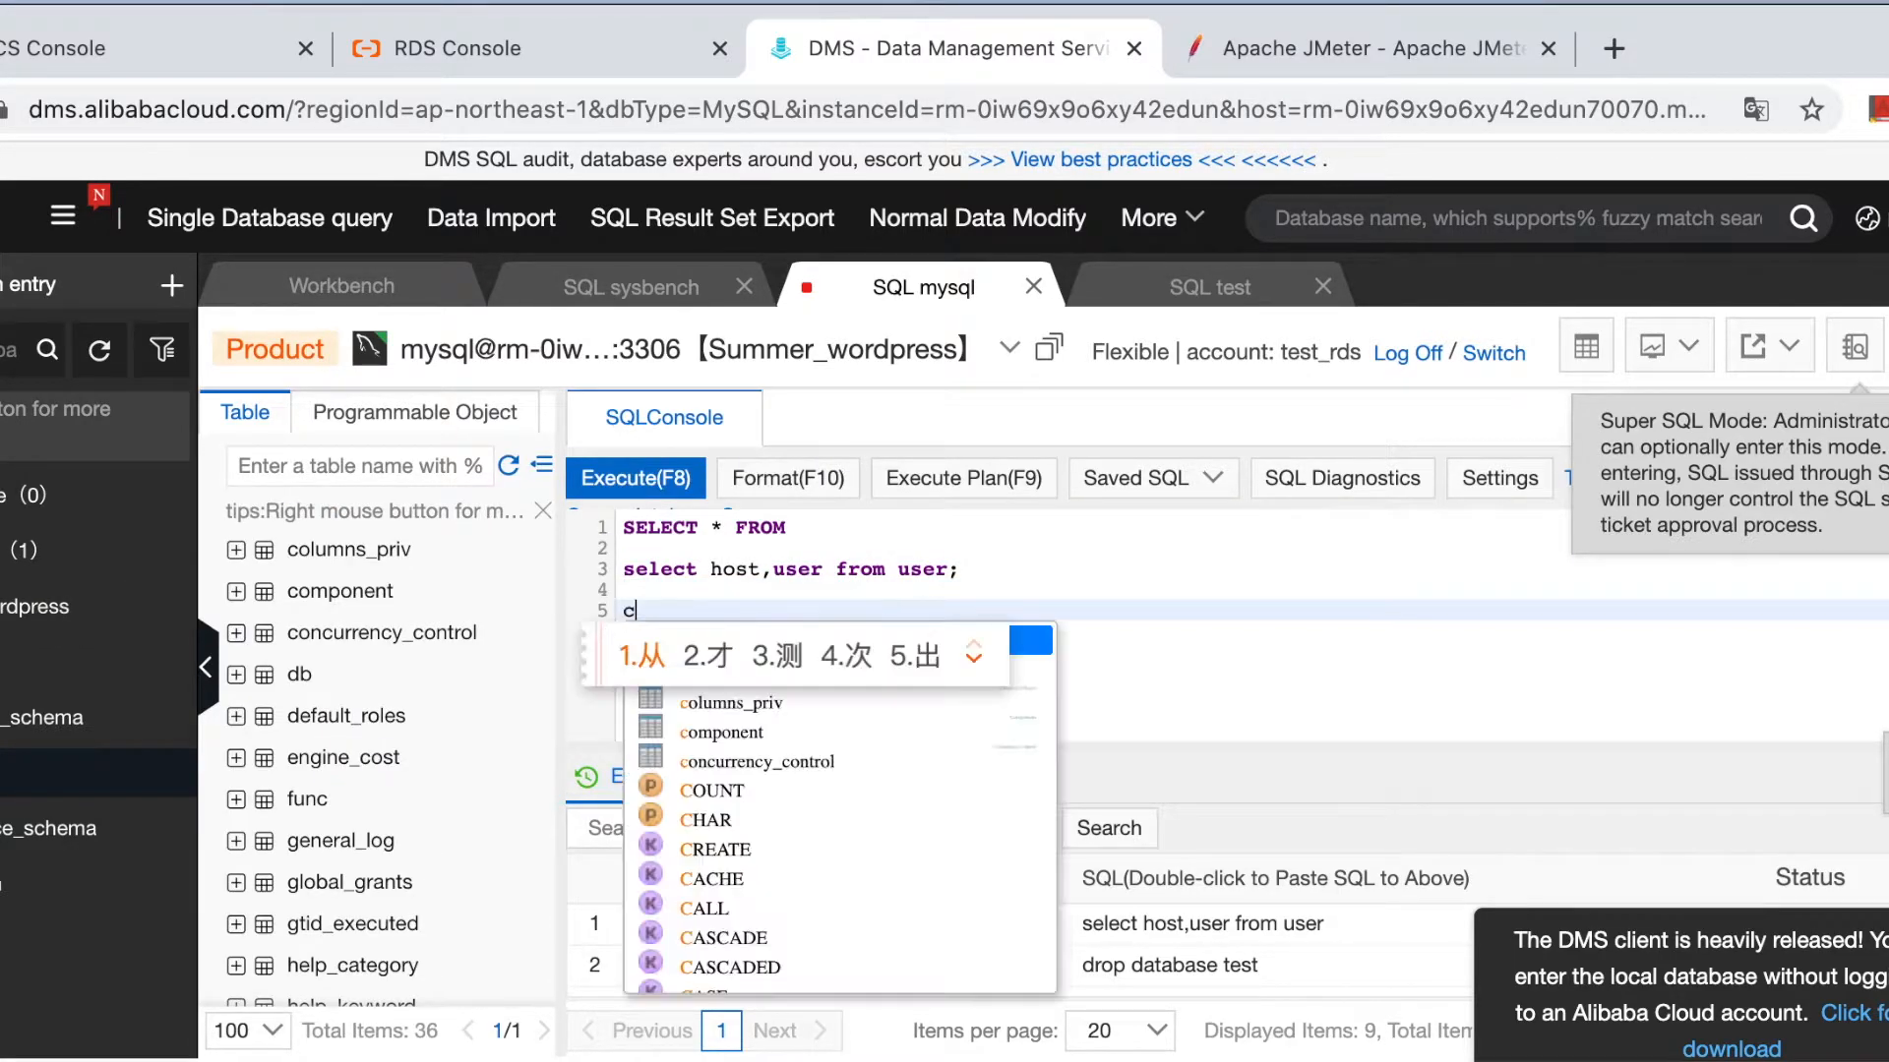
type("reate ")
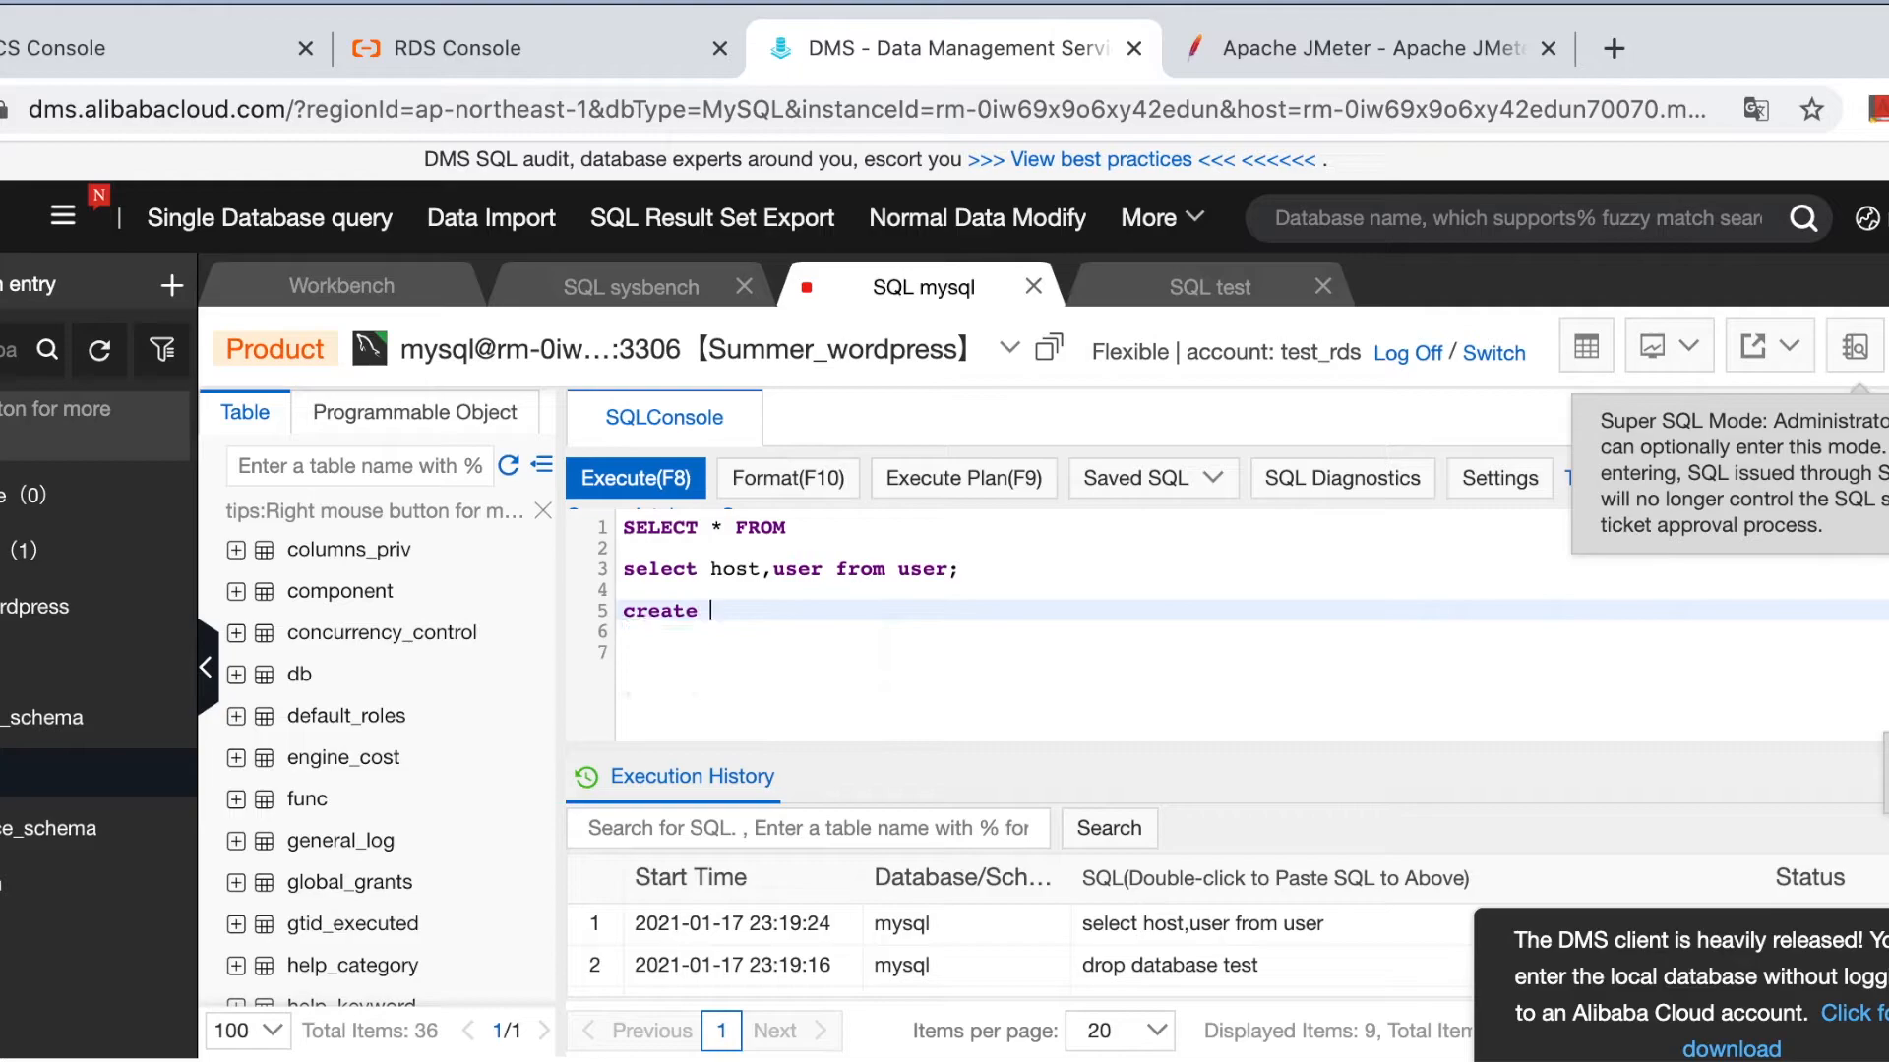
type("database ")
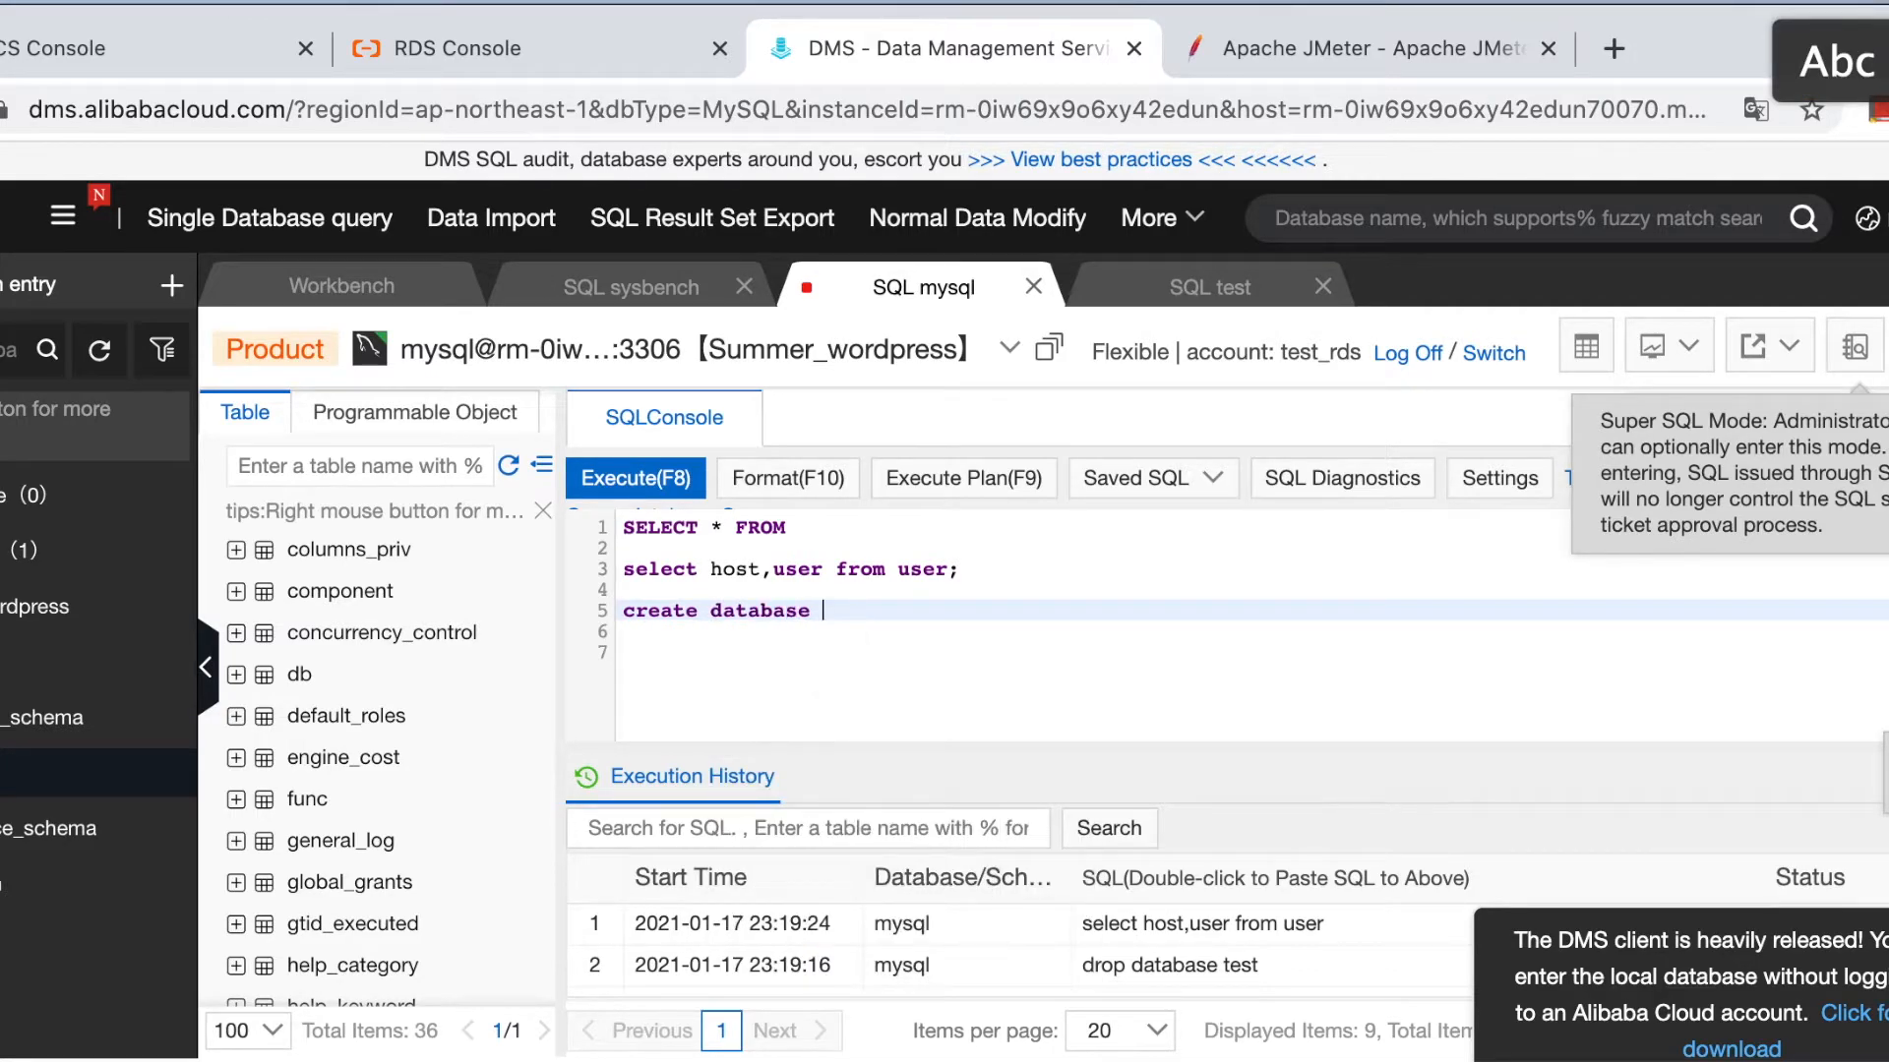
type("test;")
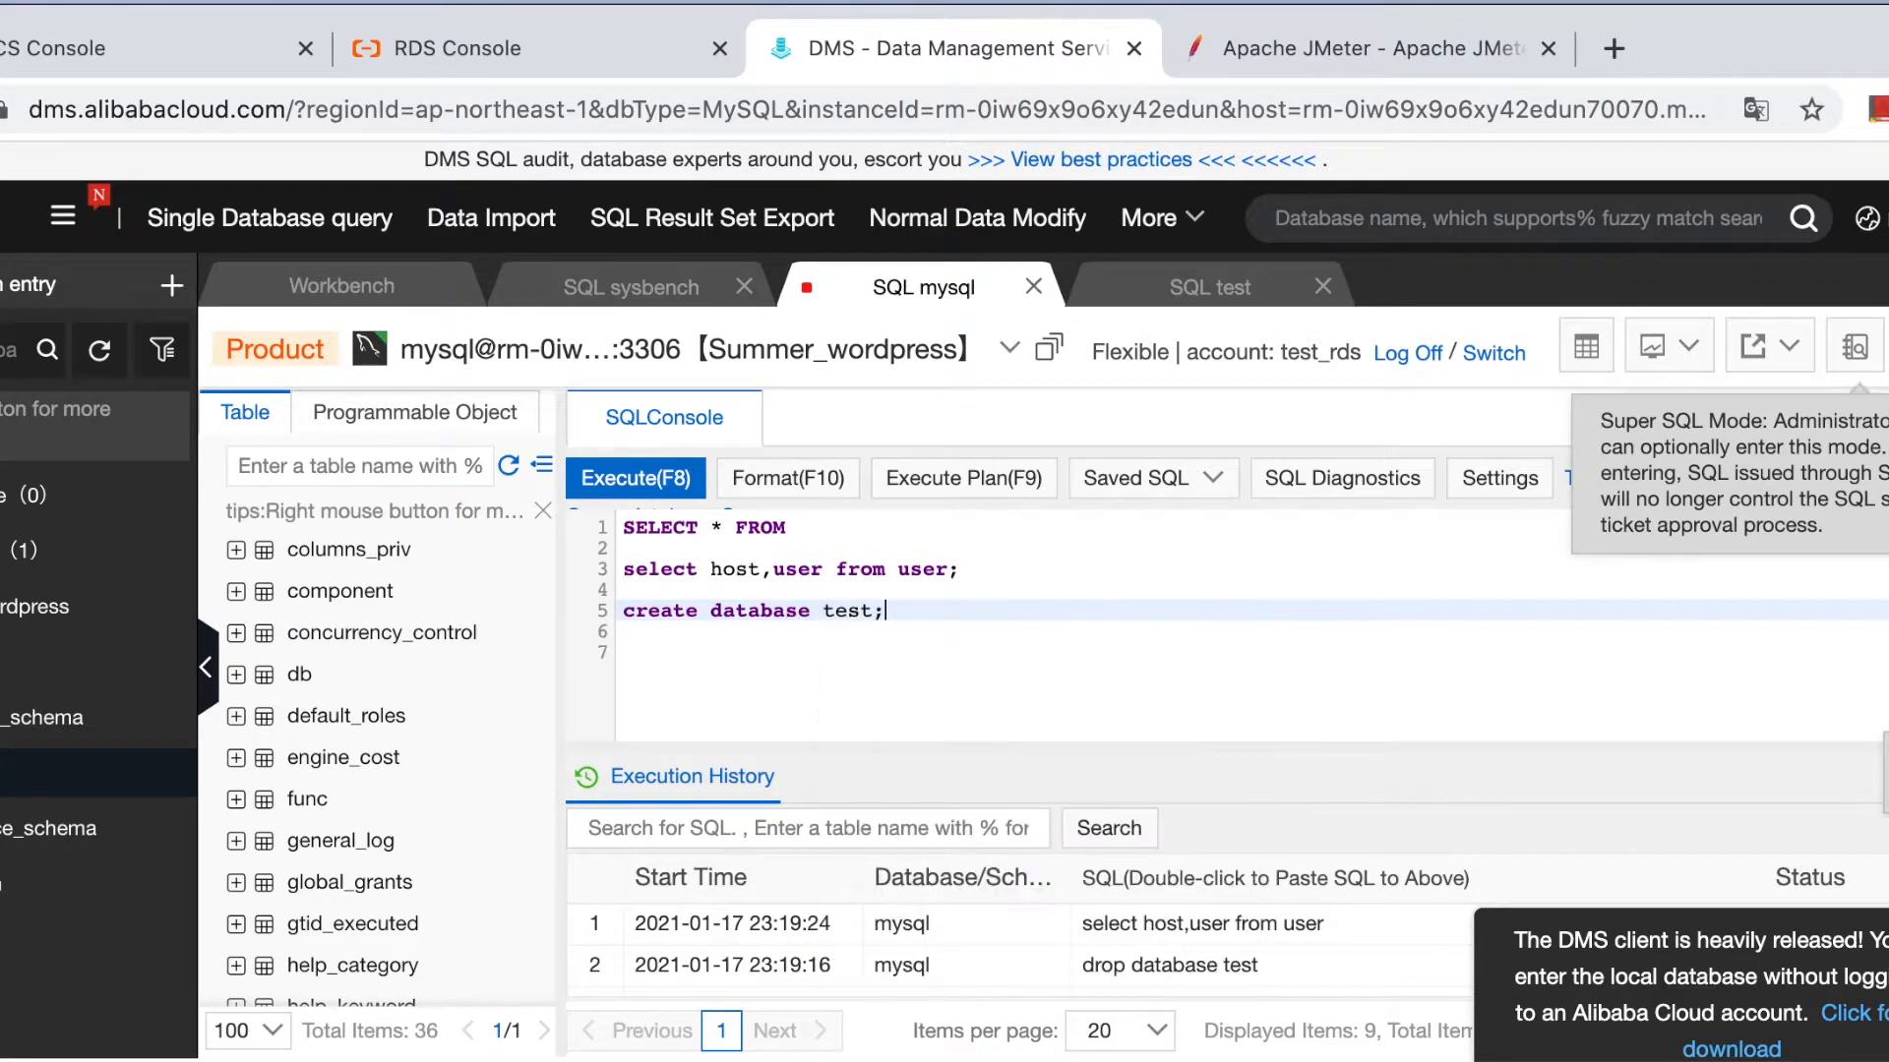
left_click_drag(900, 611, 556, 609)
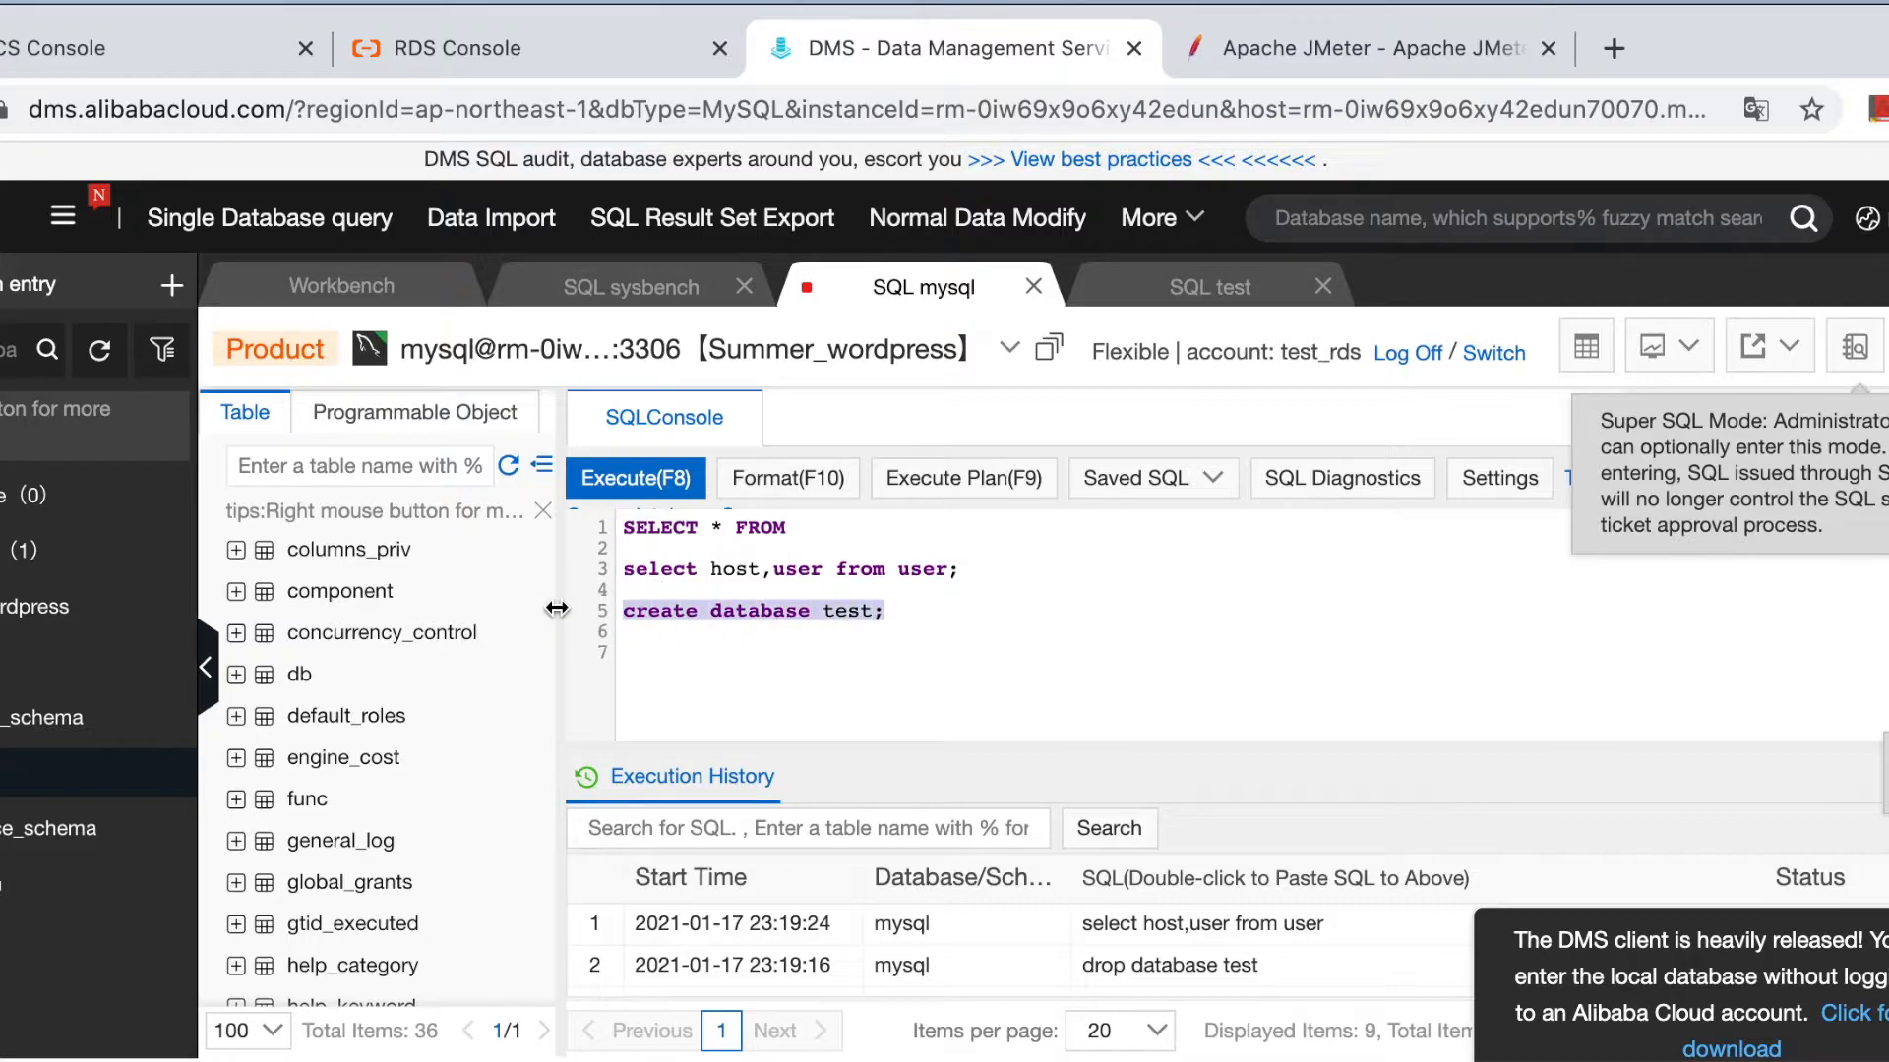
left_click(662, 478)
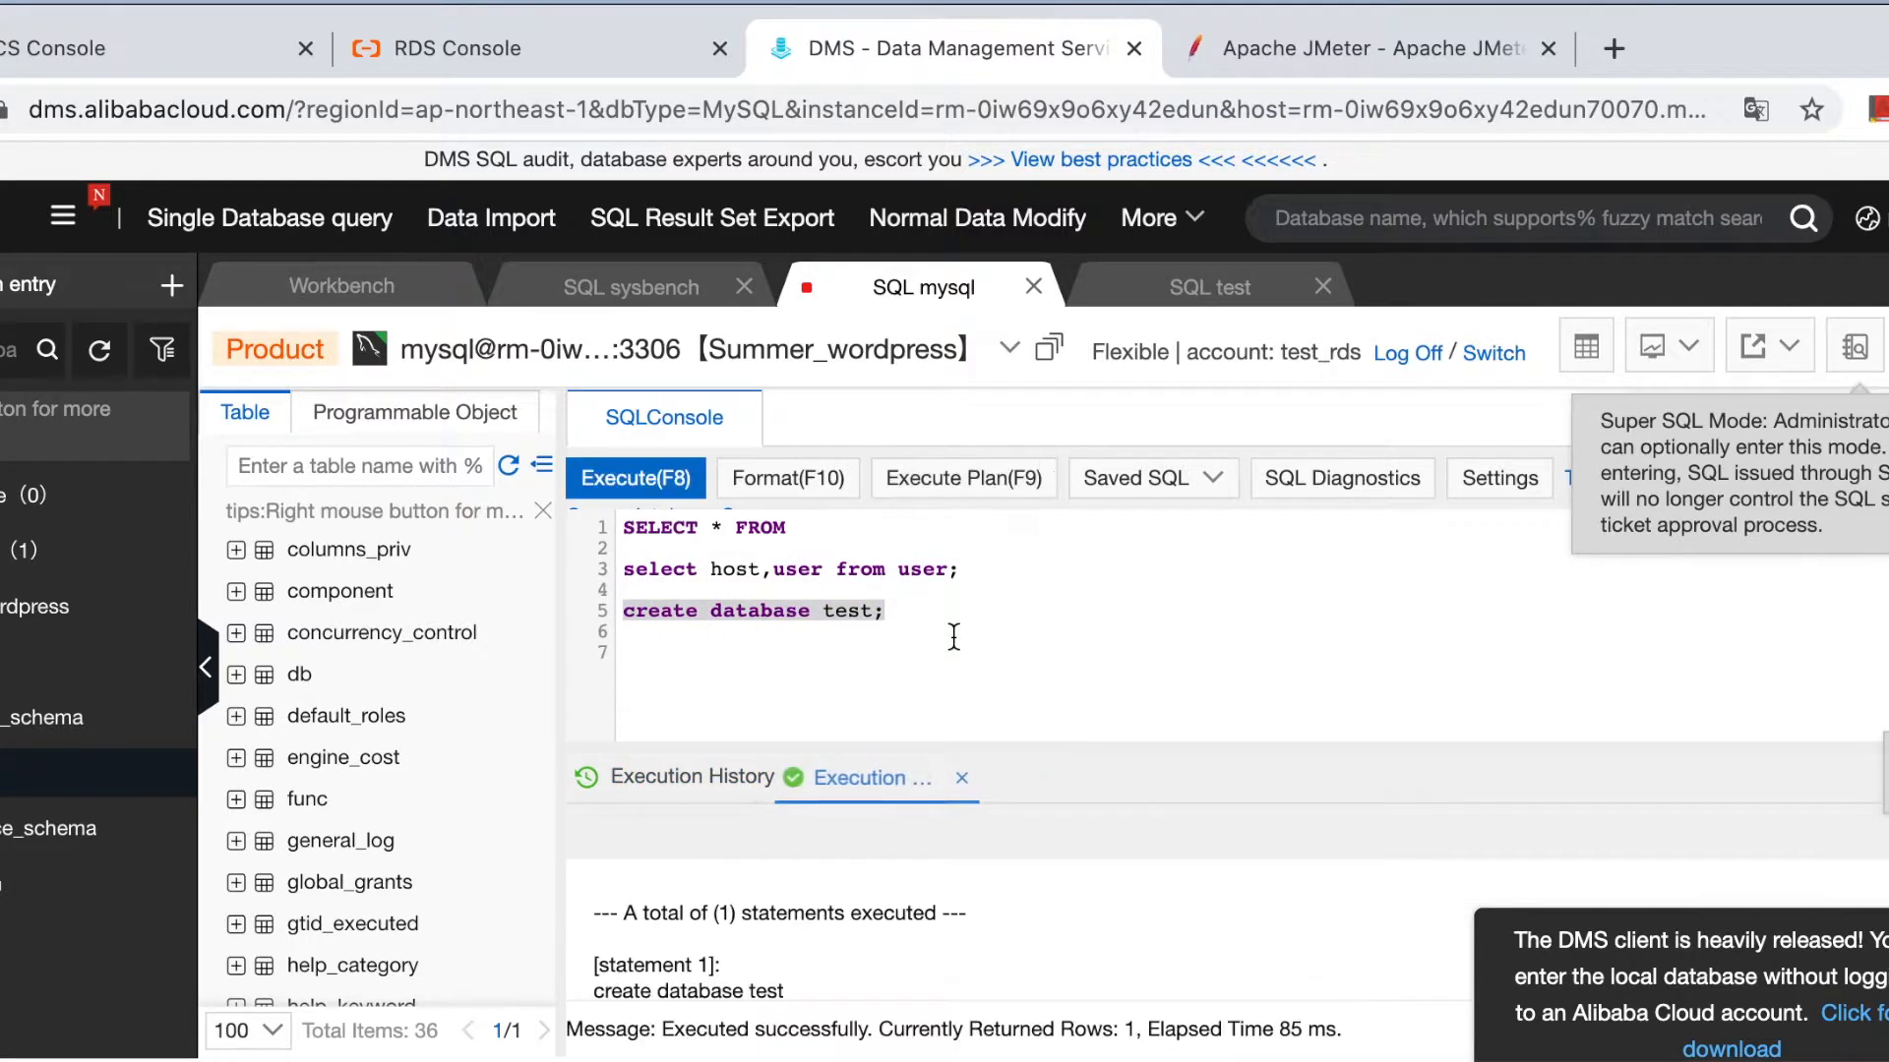
Refresh the instance list and open a Single Database query console for test.
left_click(101, 354)
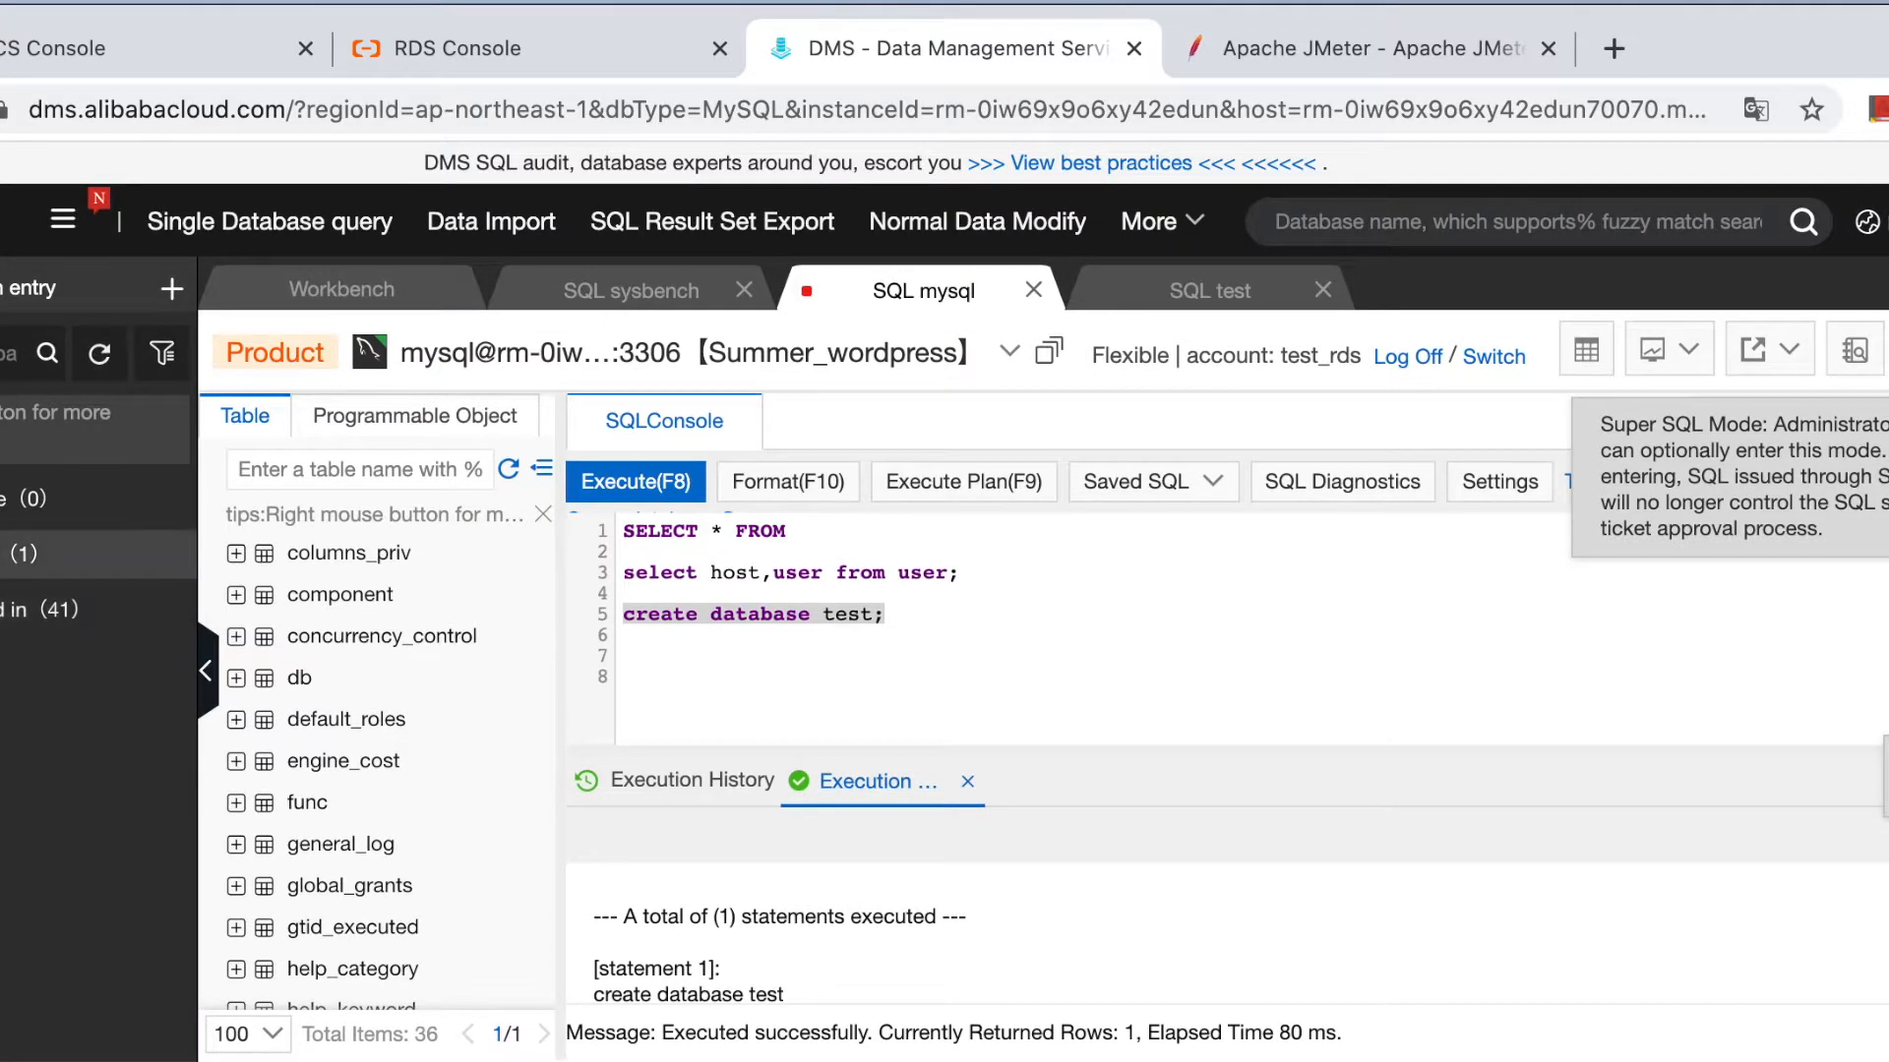
left_click(12, 555)
left_click(12, 609)
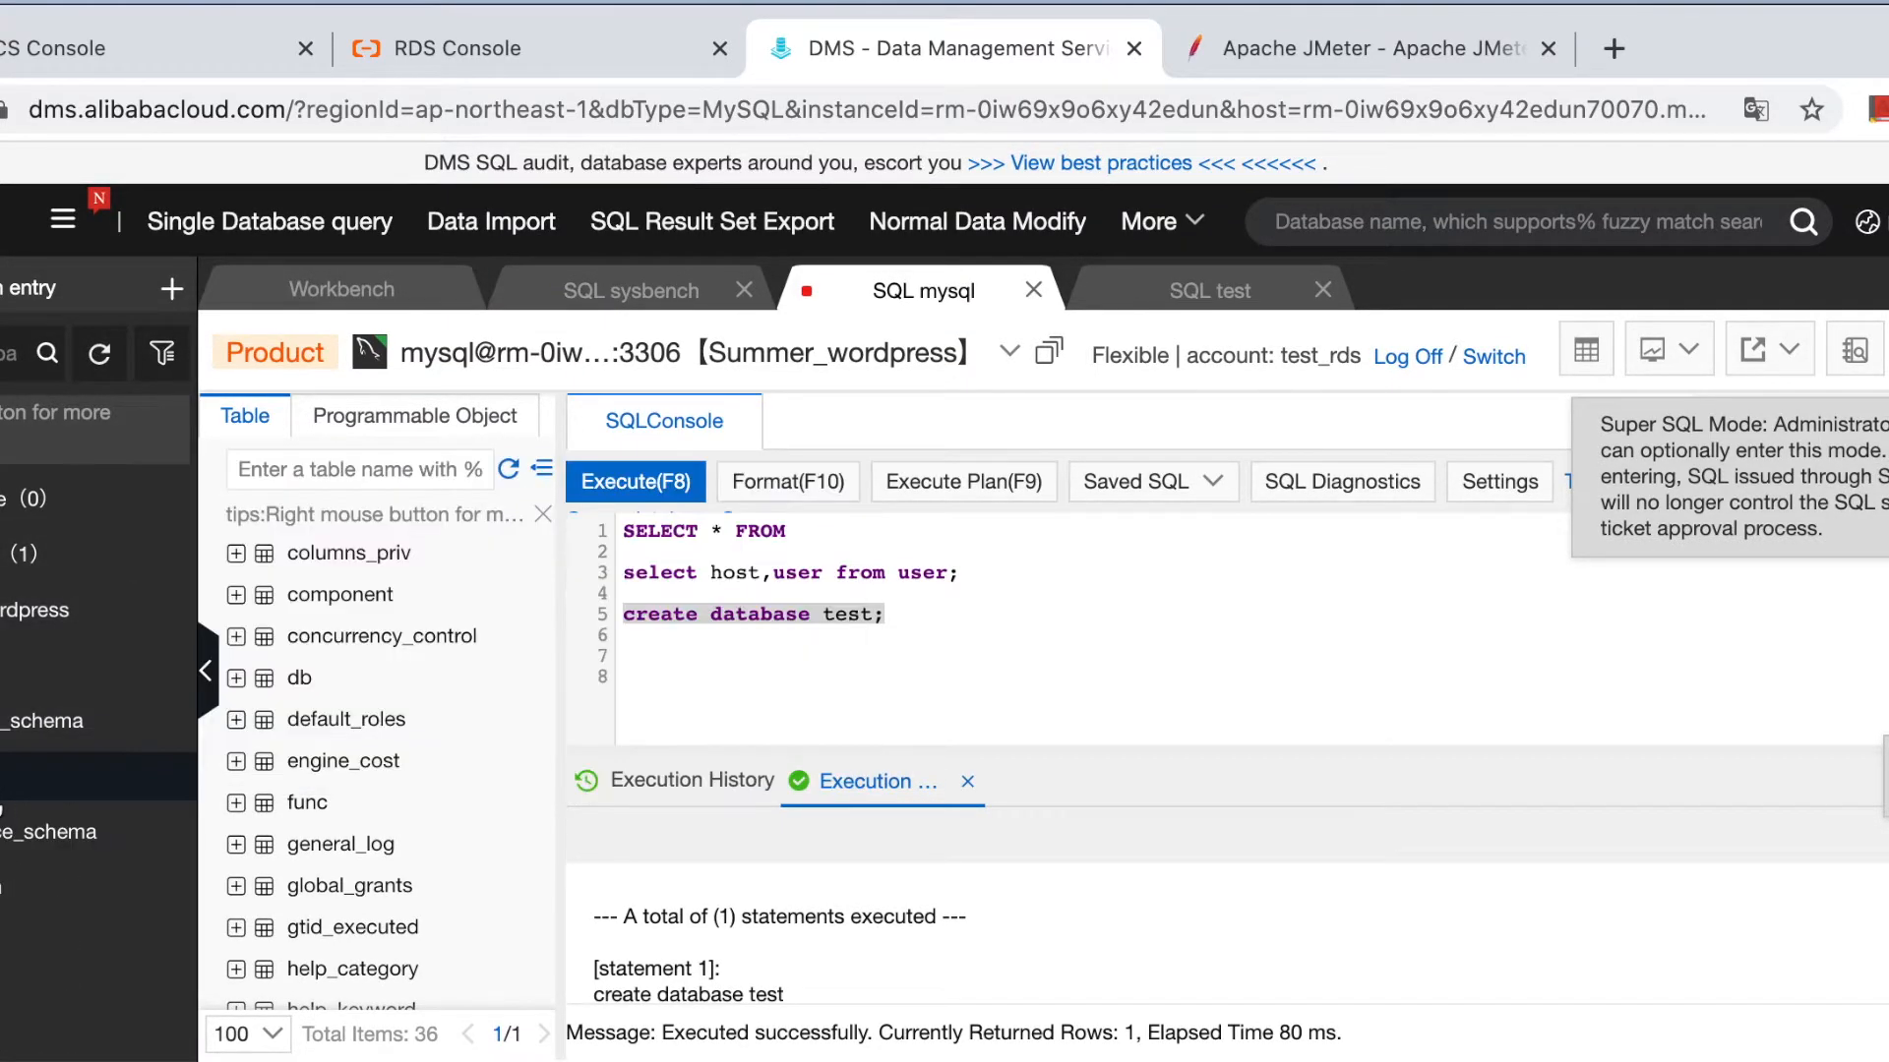
scroll(11, 930, "down", 3)
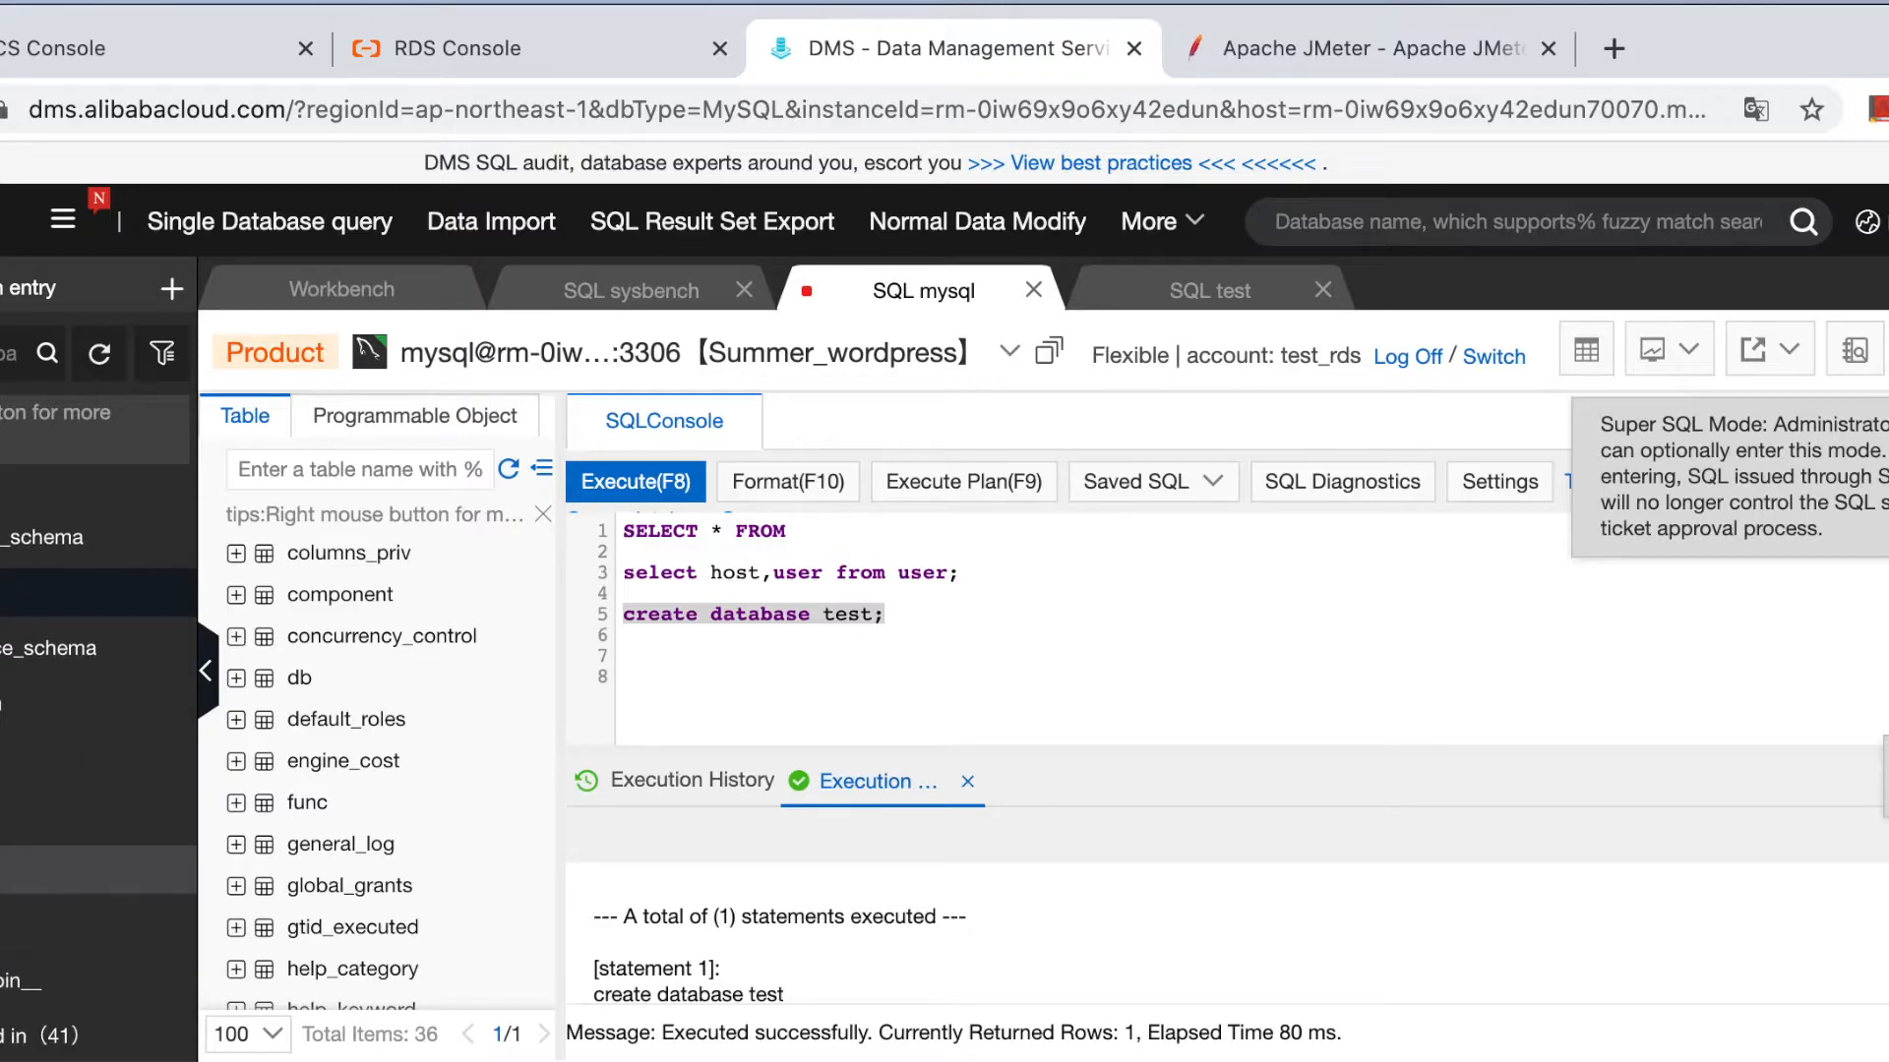
right_click(6, 871)
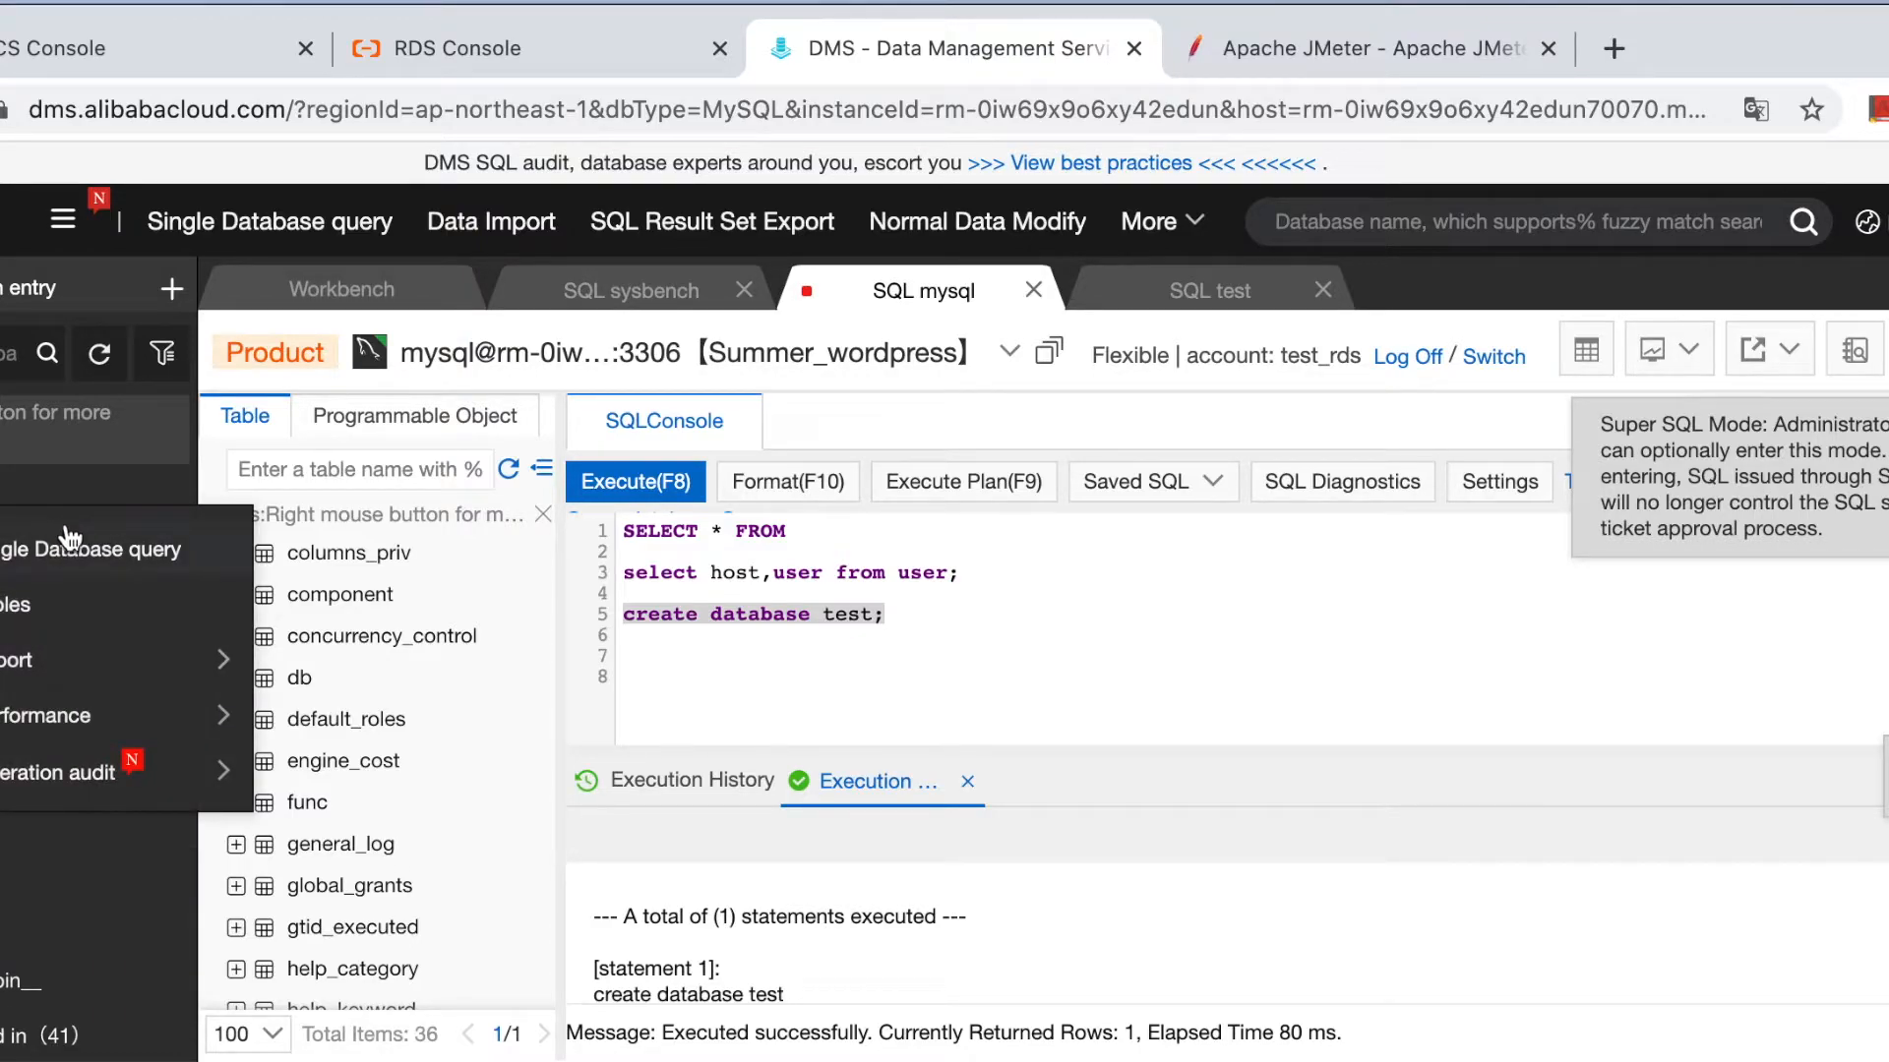
left_click(66, 547)
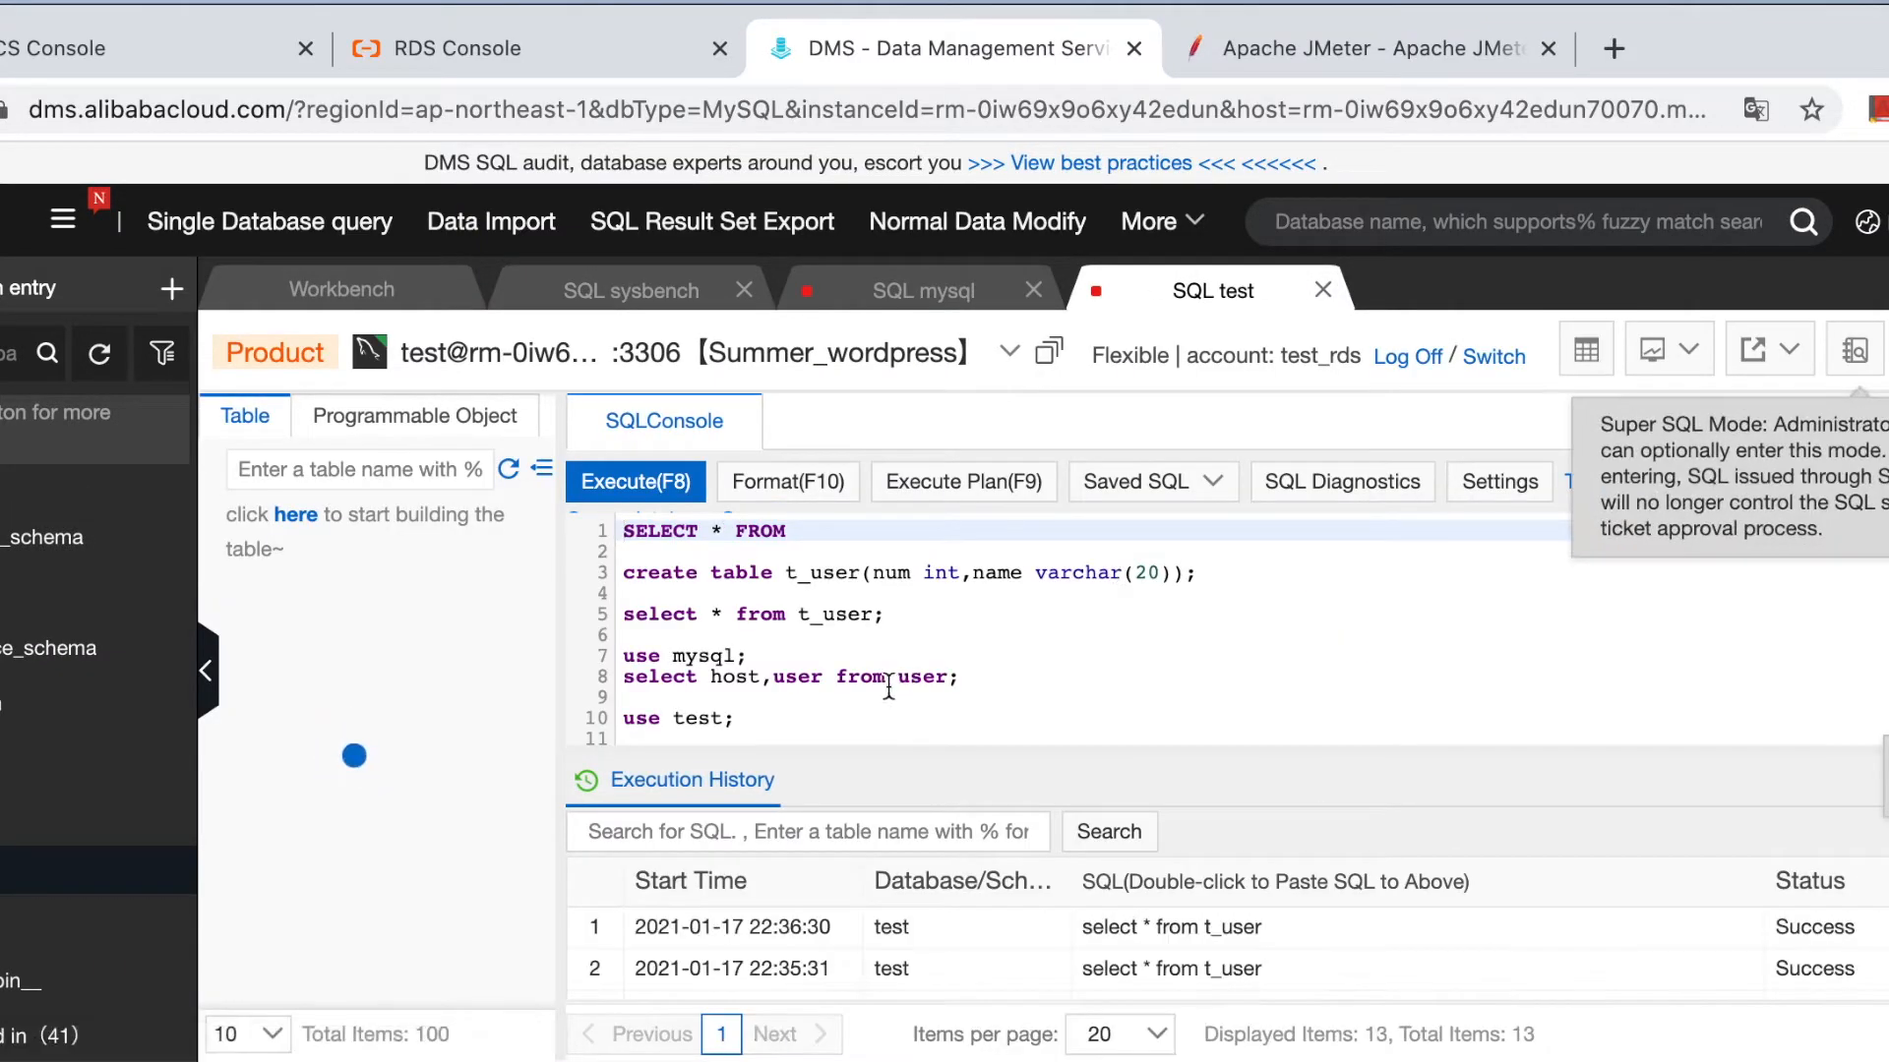
Rename column num to age, run the create table t_user statement, and refresh the table list.
left_click(888, 700)
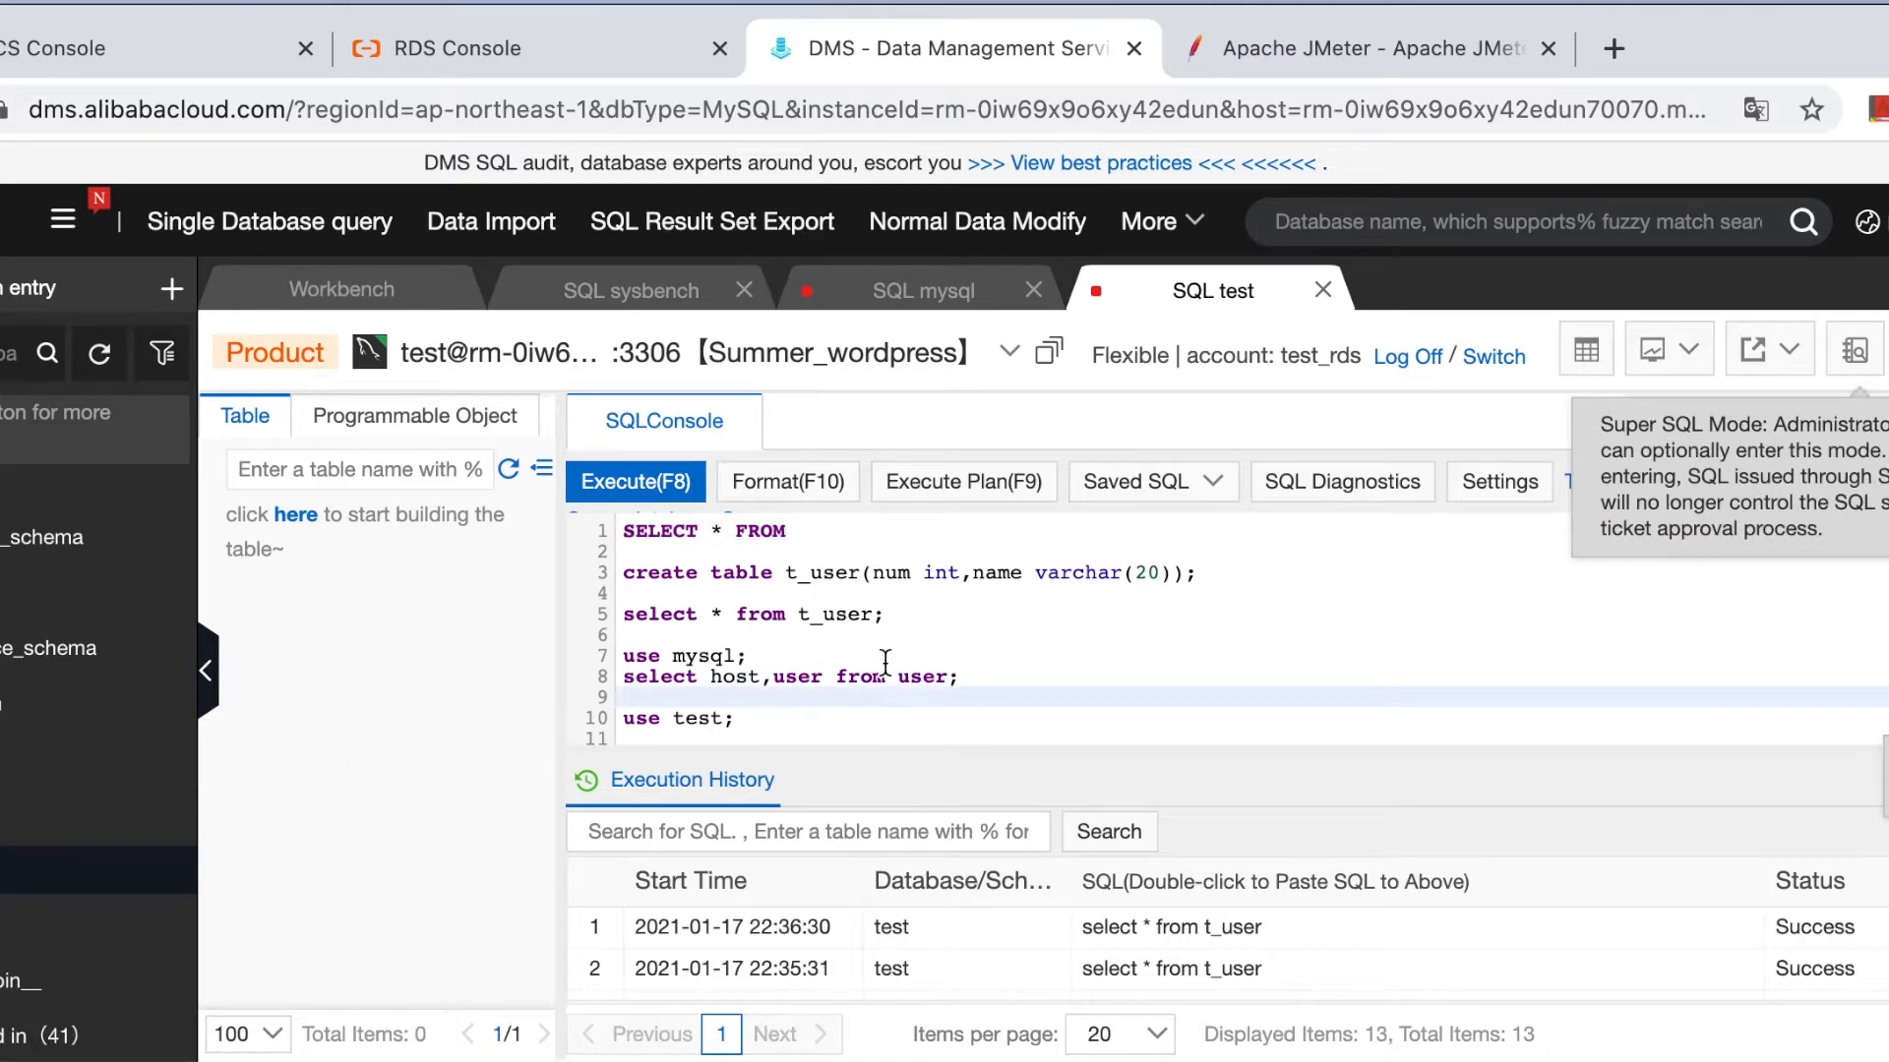
scroll(885, 672, "down", 1)
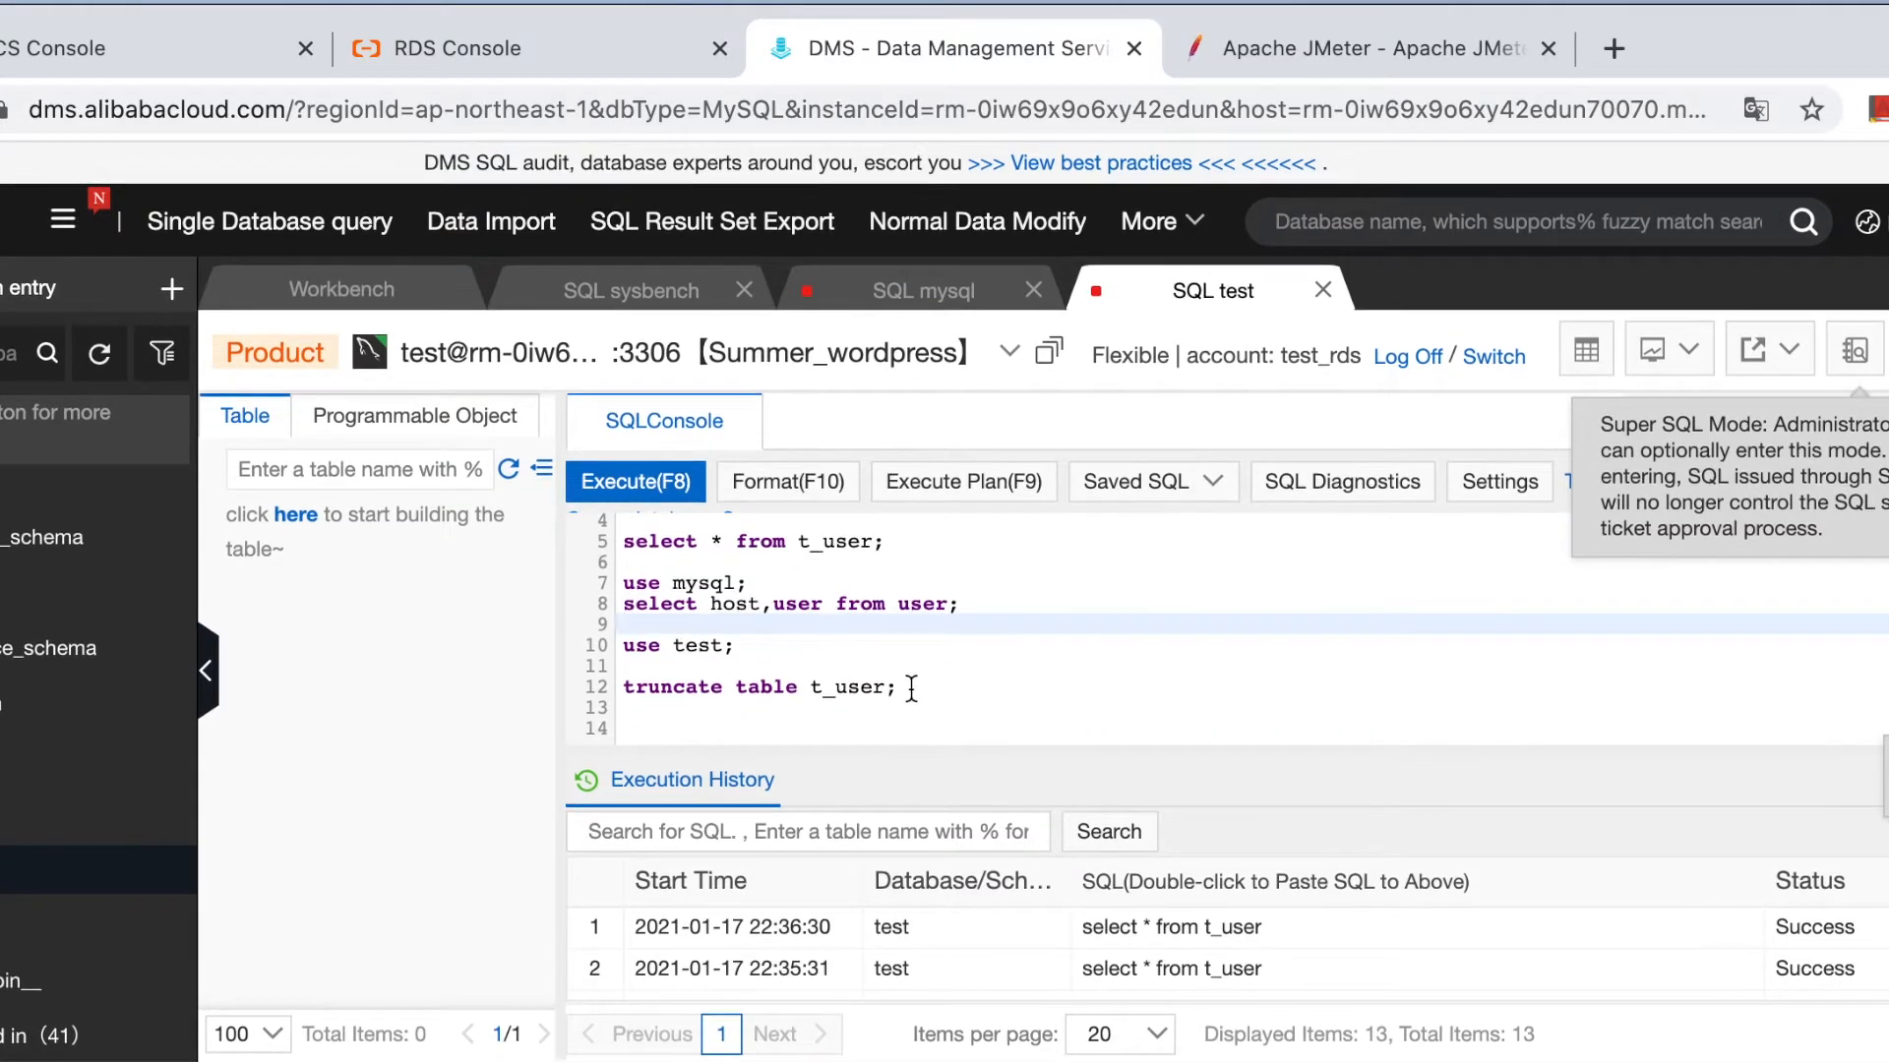
left_click(903, 686)
scroll(911, 691, "up", 1)
left_click(889, 607)
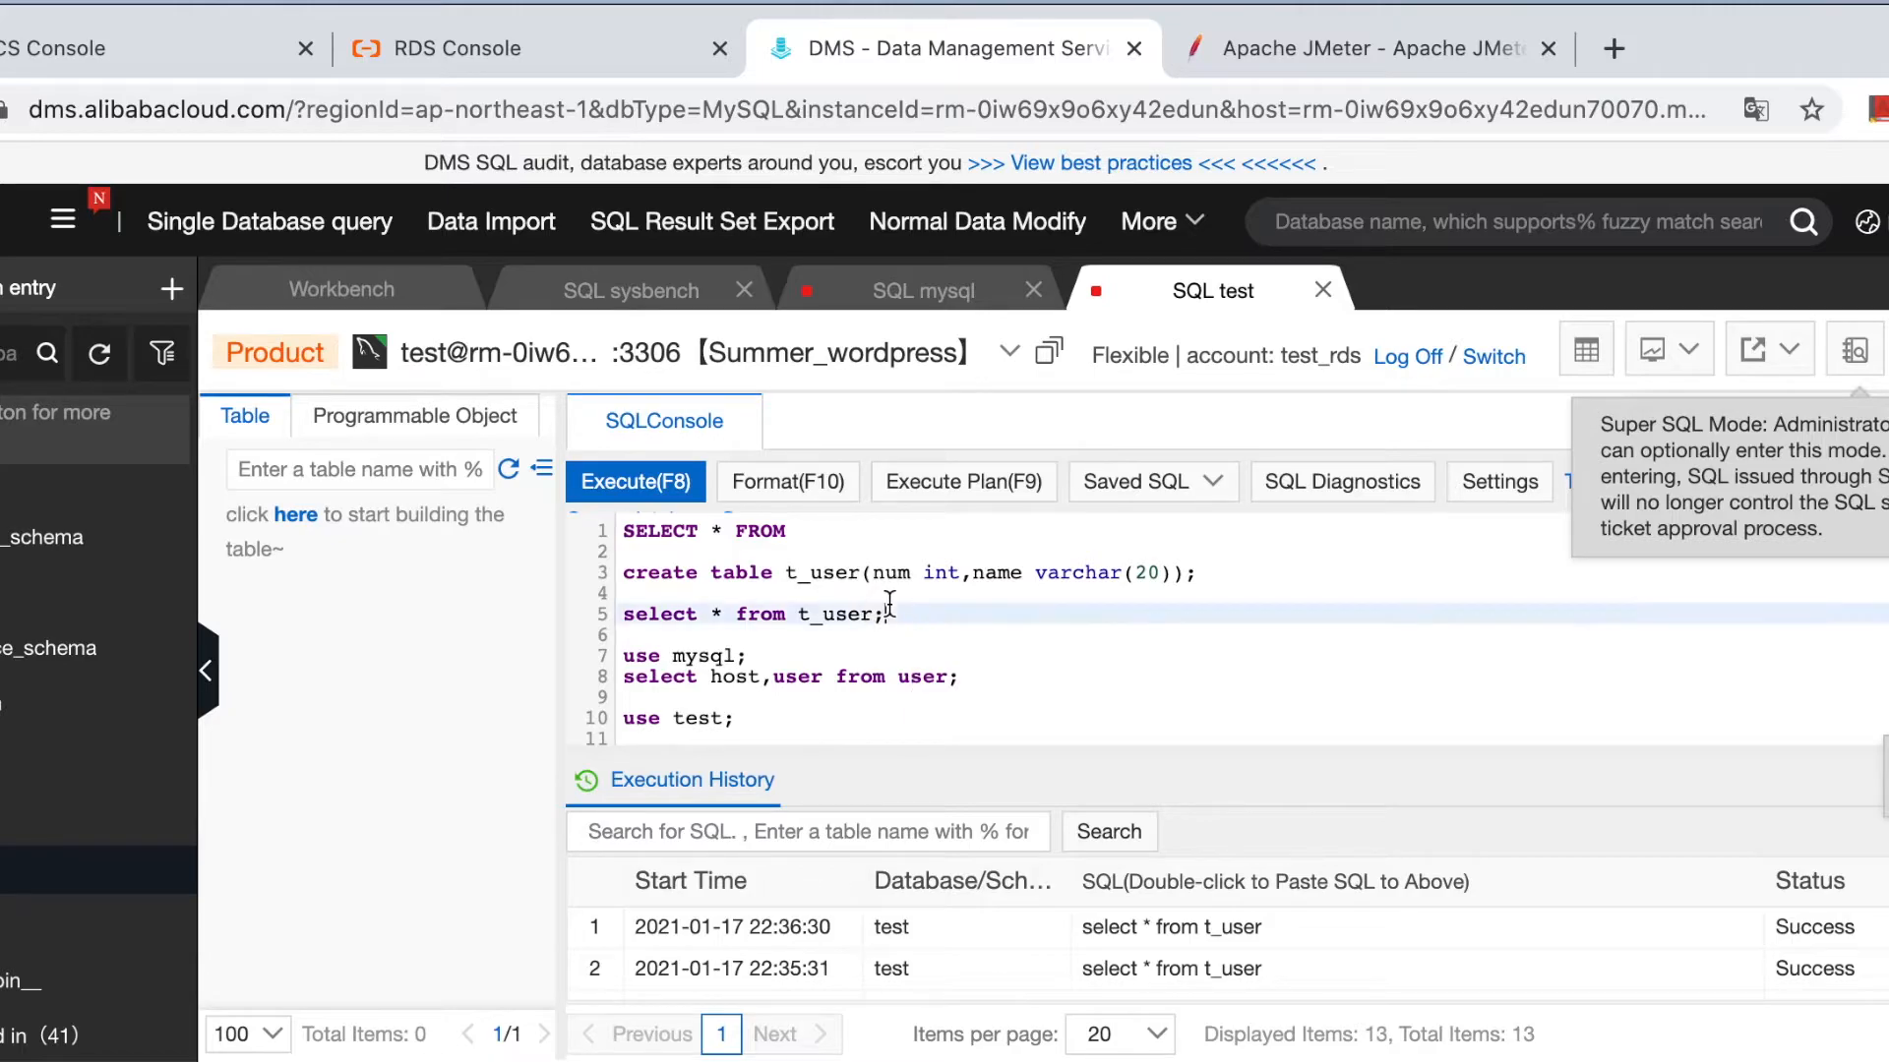
left_click(1151, 571)
left_click_drag(1226, 569, 610, 578)
left_click(910, 573)
key("BackSpace")
key("BackSpace")
key("BackSpace")
type("age")
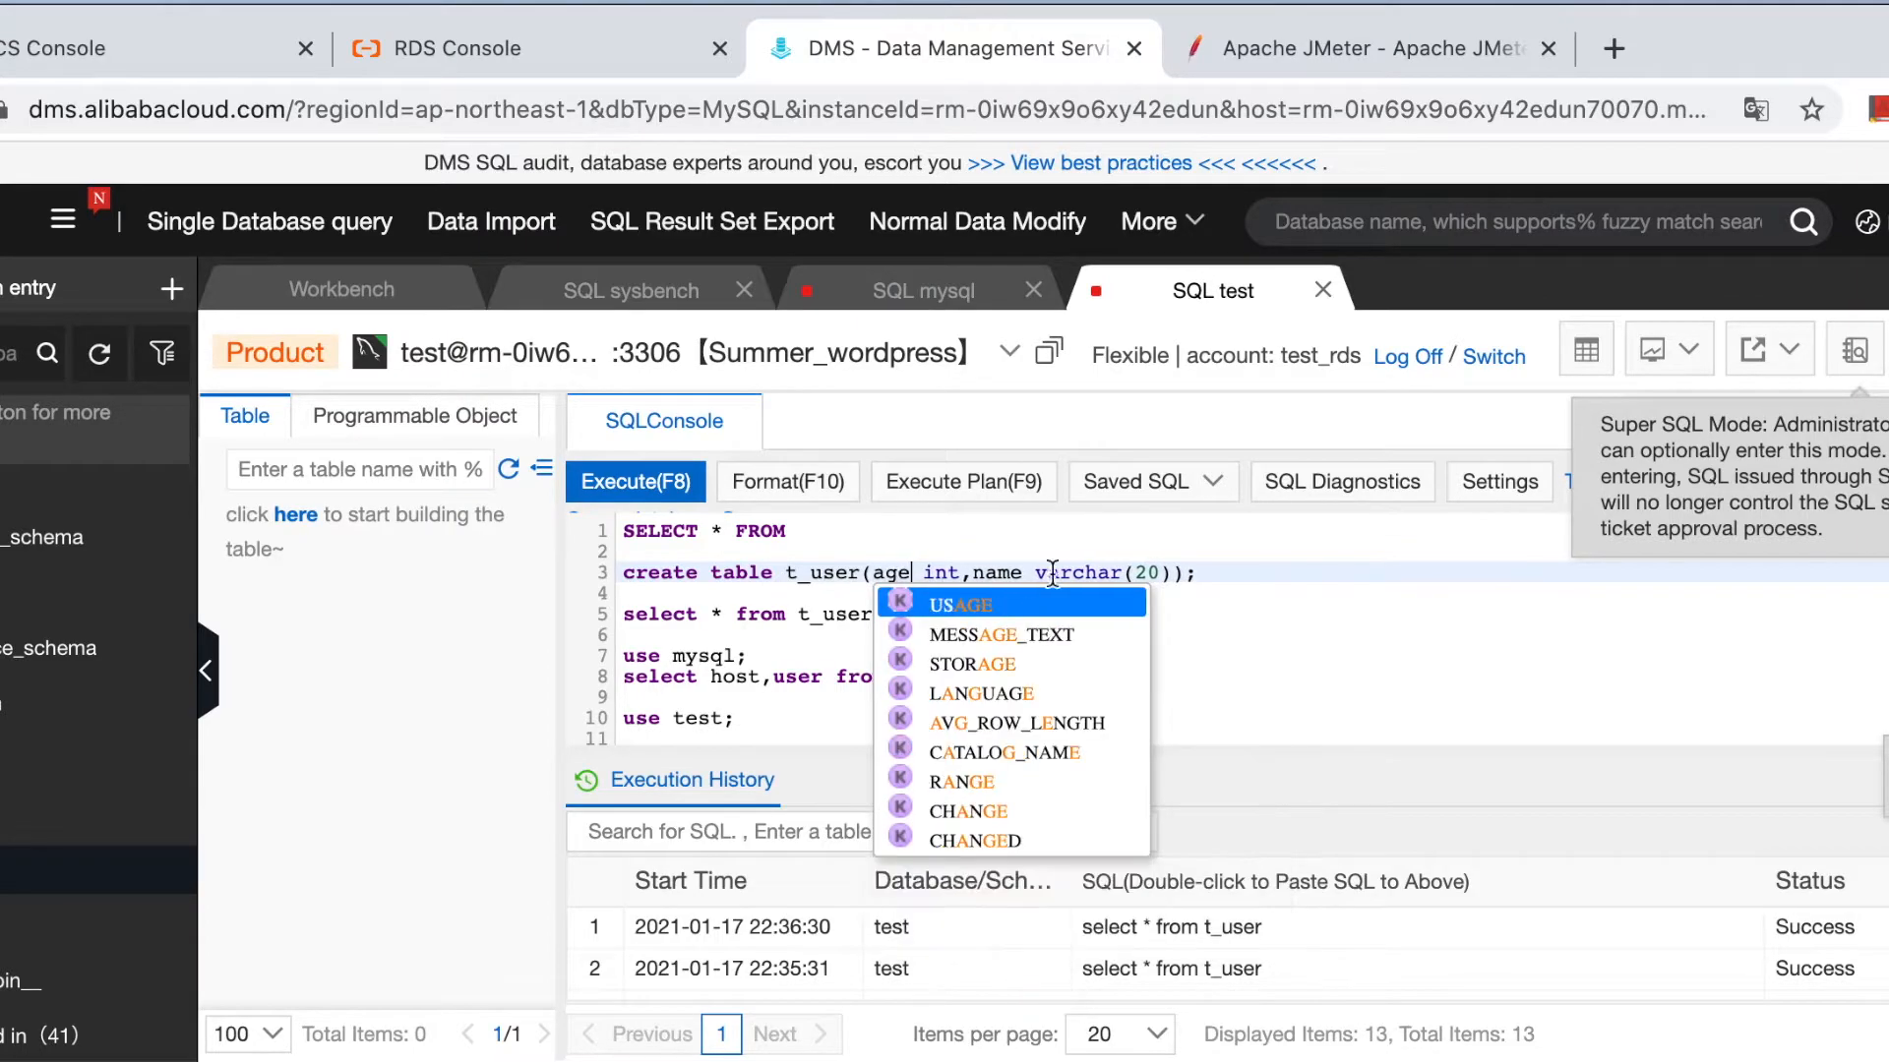
left_click(1112, 558)
left_click_drag(1217, 583, 576, 562)
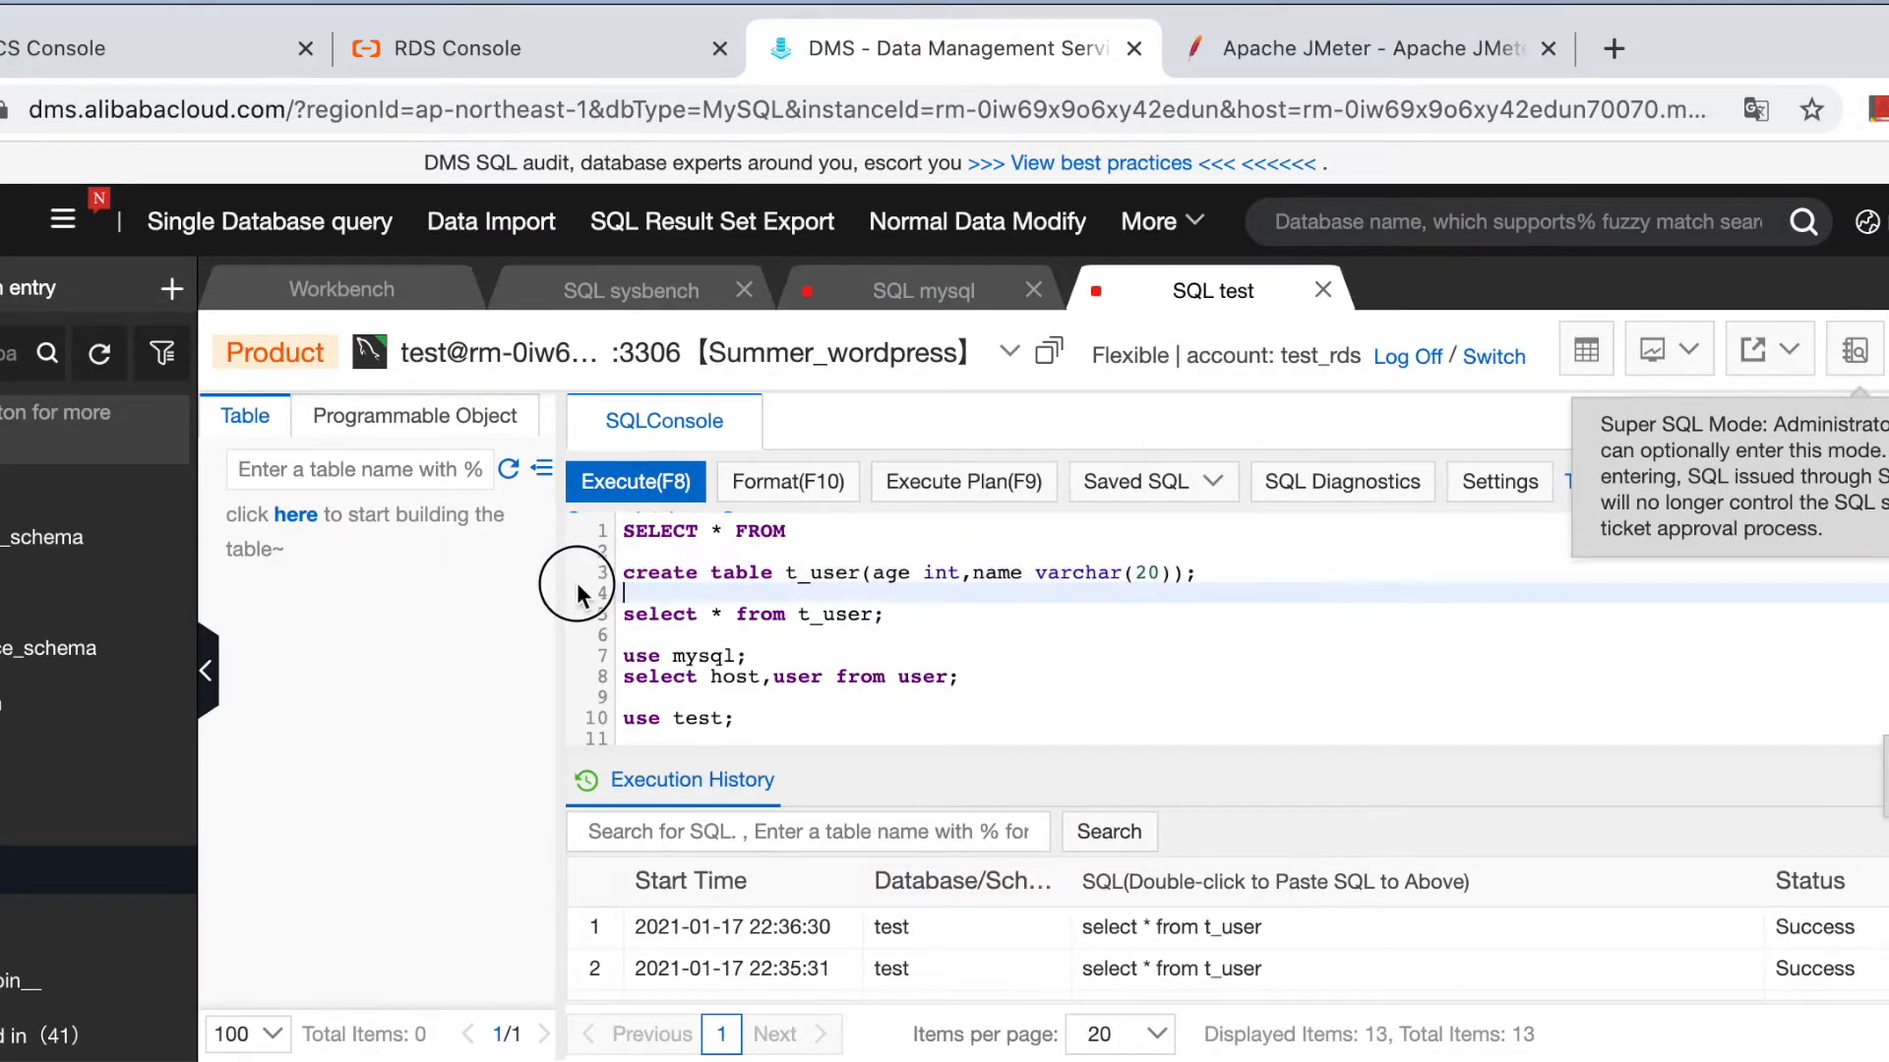
left_click(629, 487)
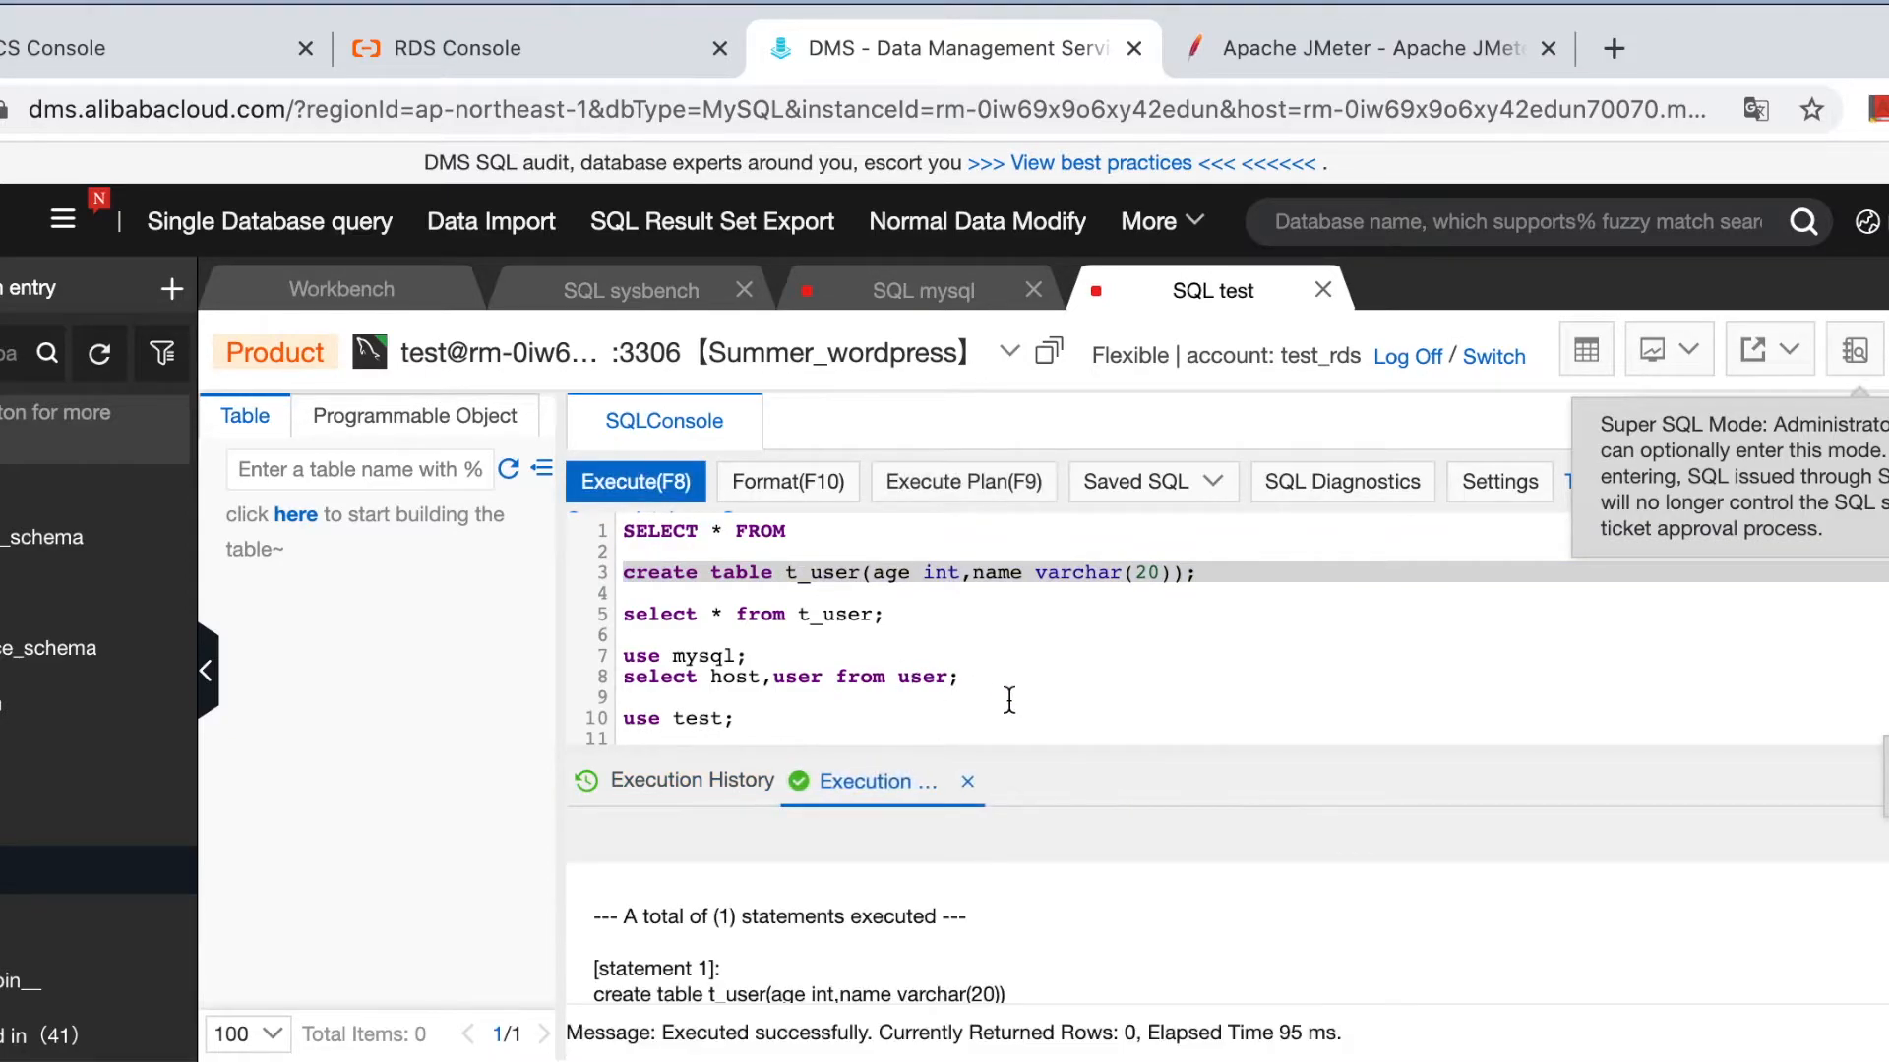
left_click(509, 470)
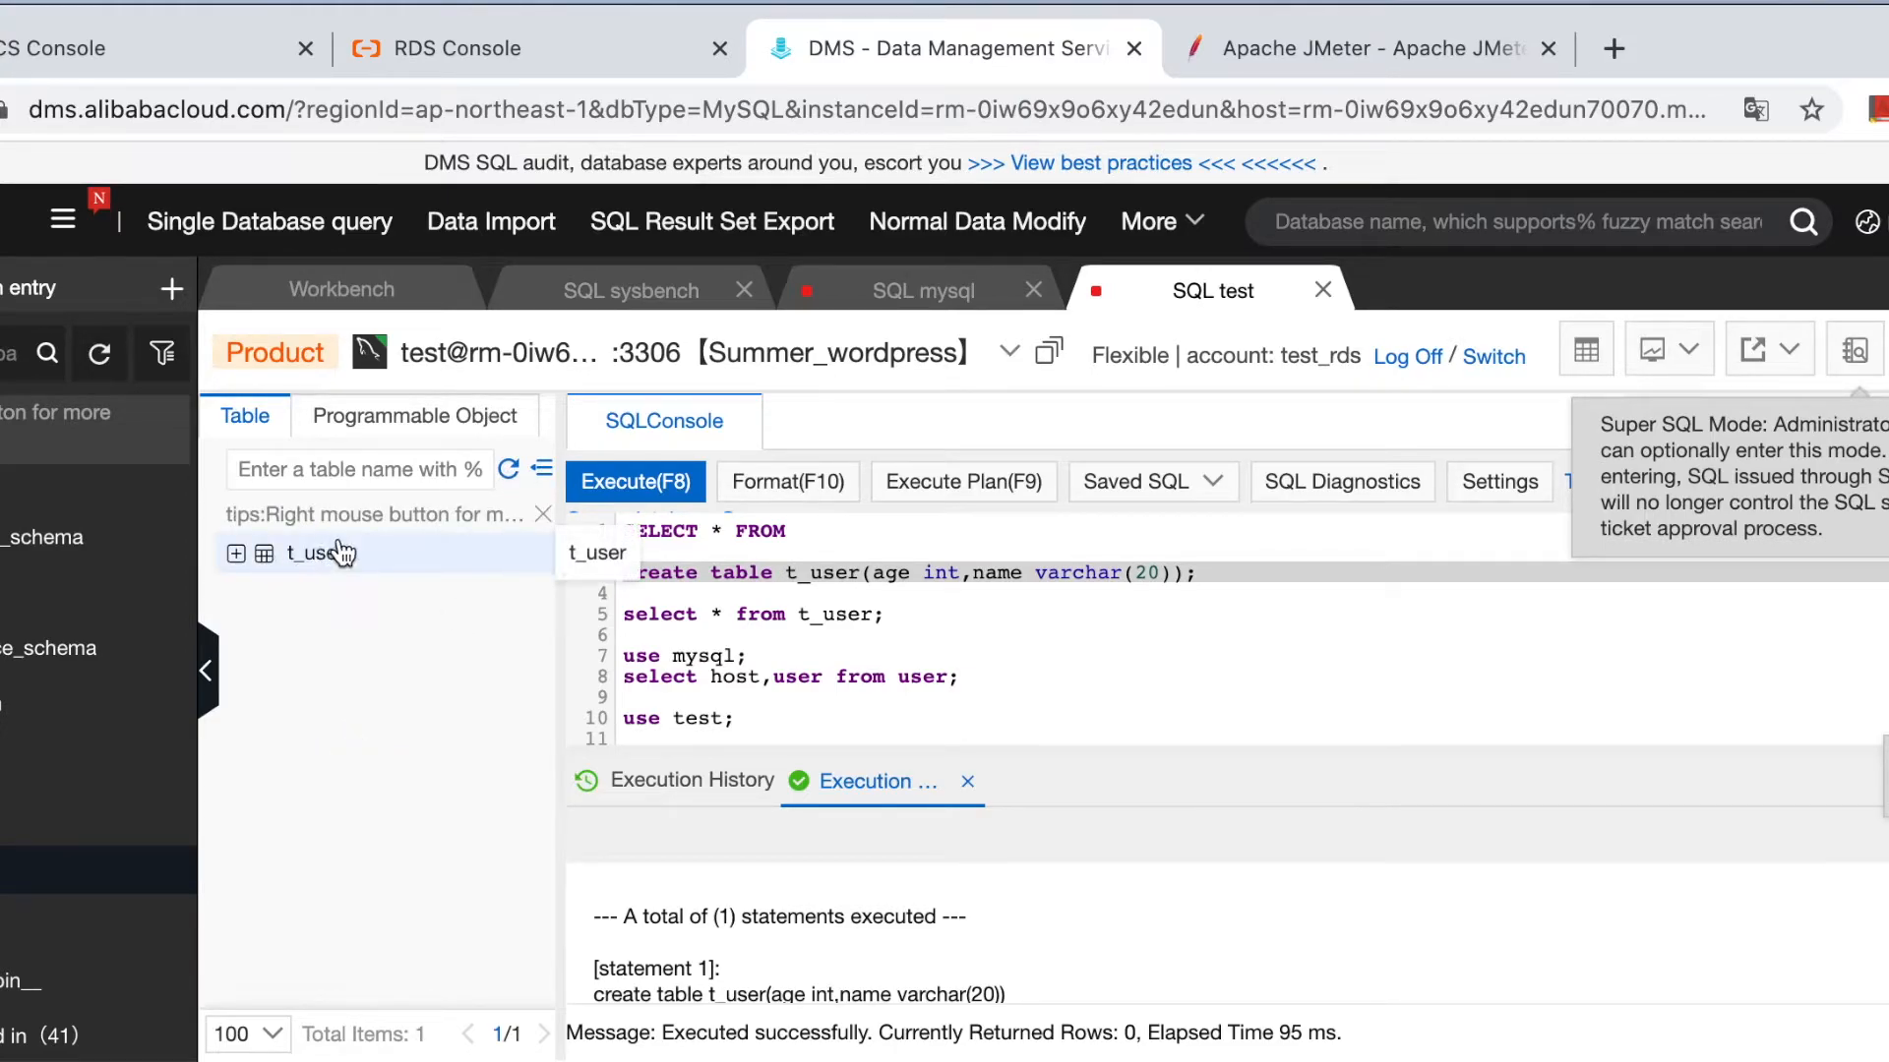
Draft 'desc t_user;' and 'select * from t_user;' below the create statement.
left_click(919, 626)
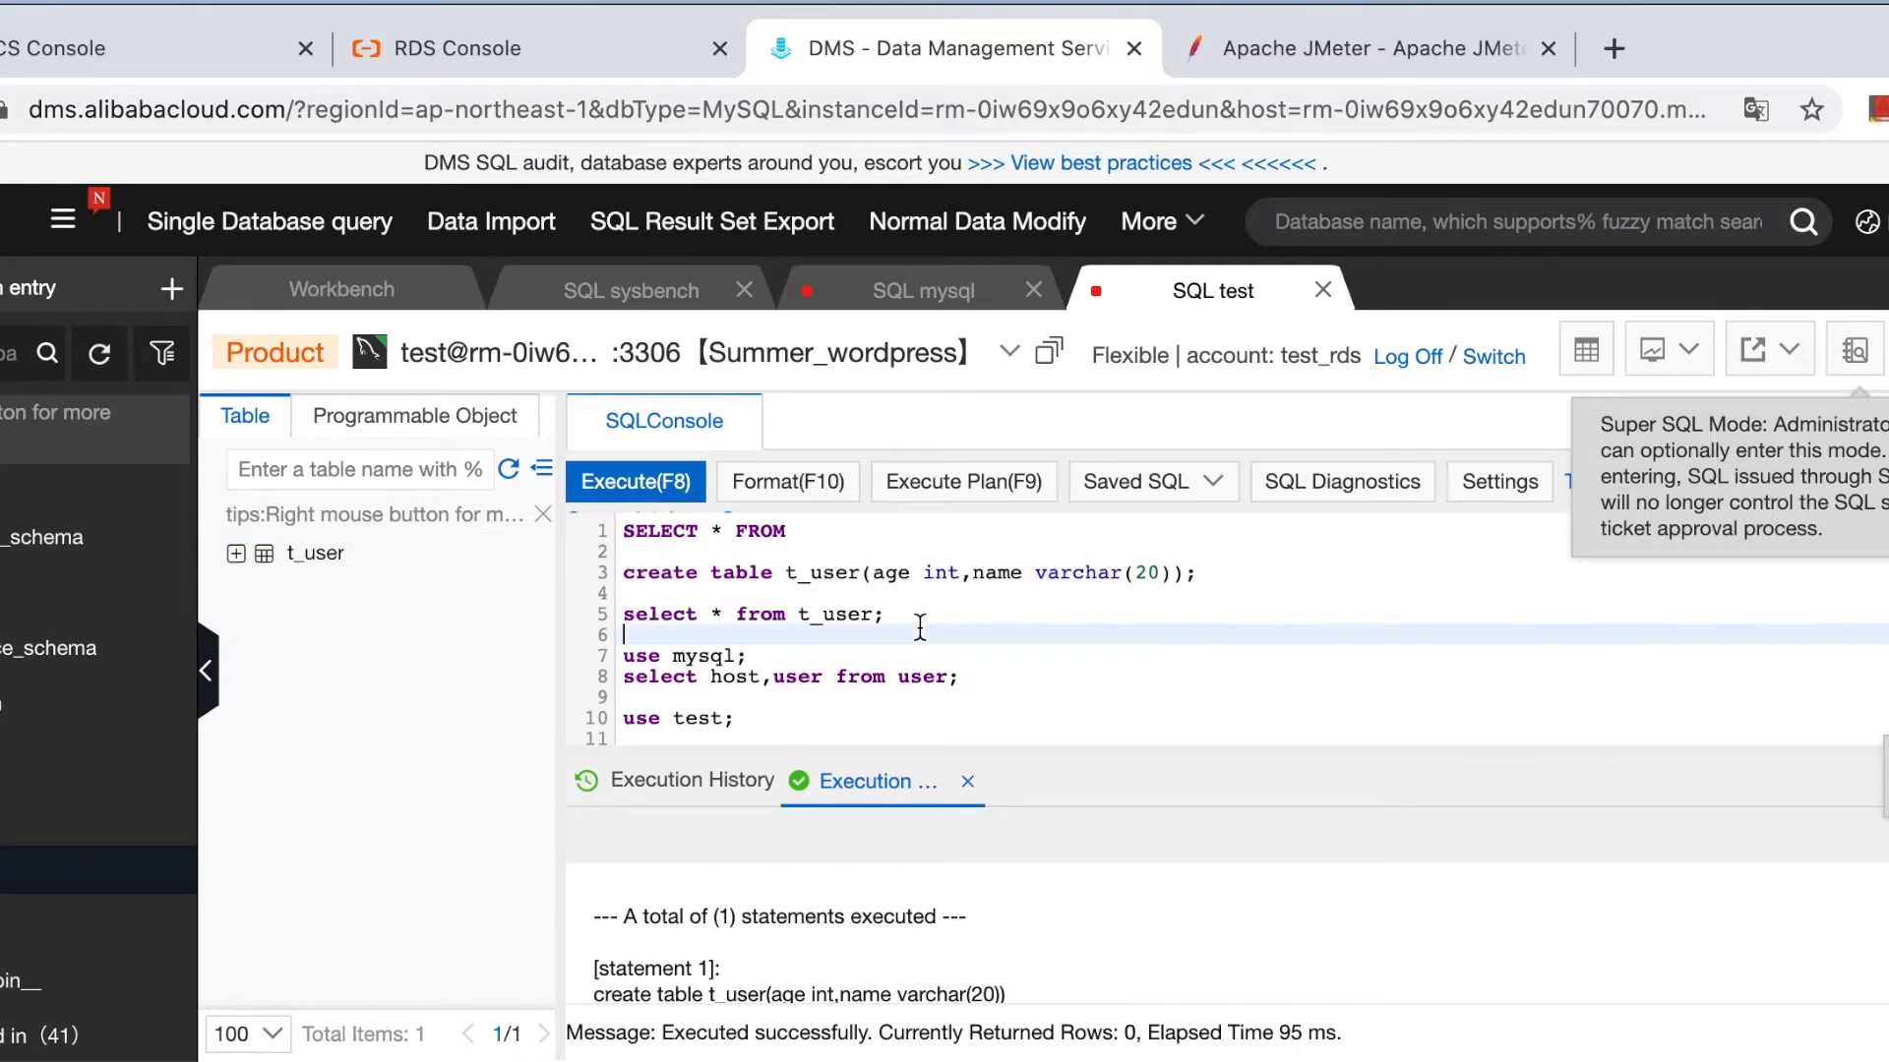
left_click(1209, 575)
key("Return")
key("Return")
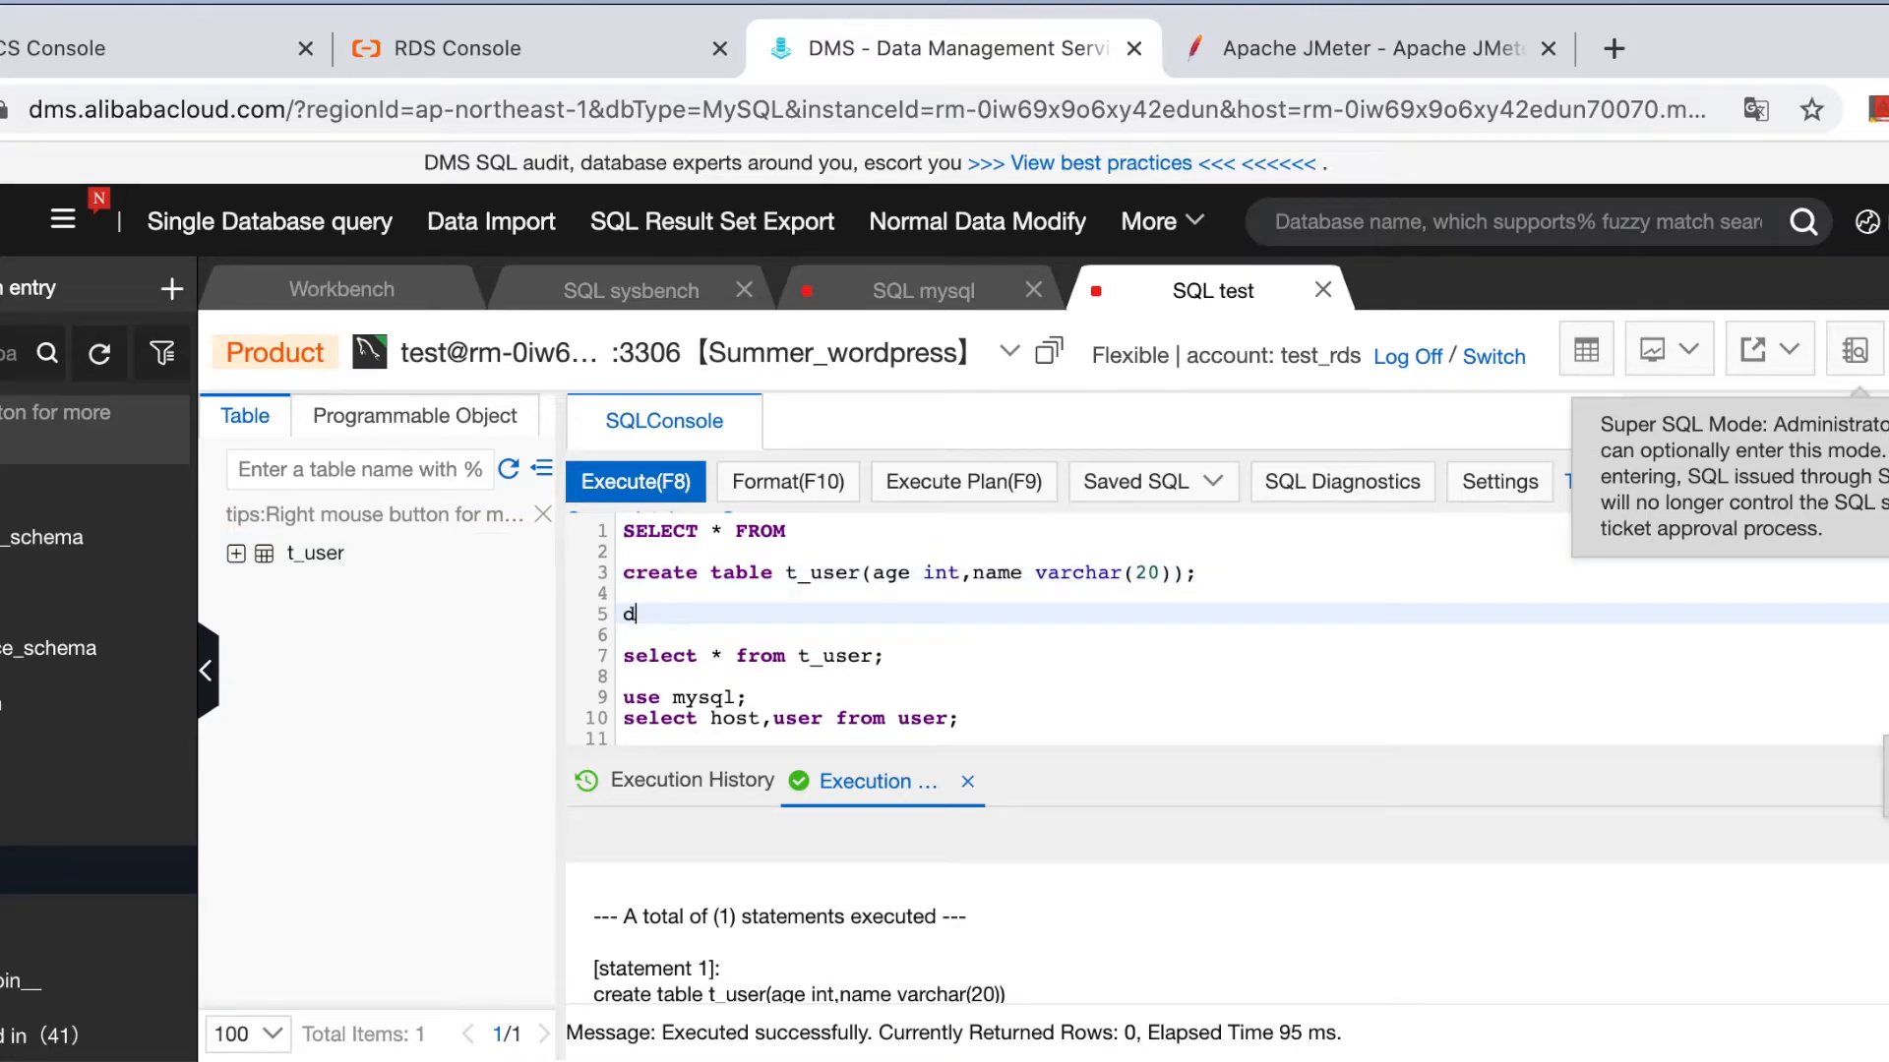
type("desc T-t ")
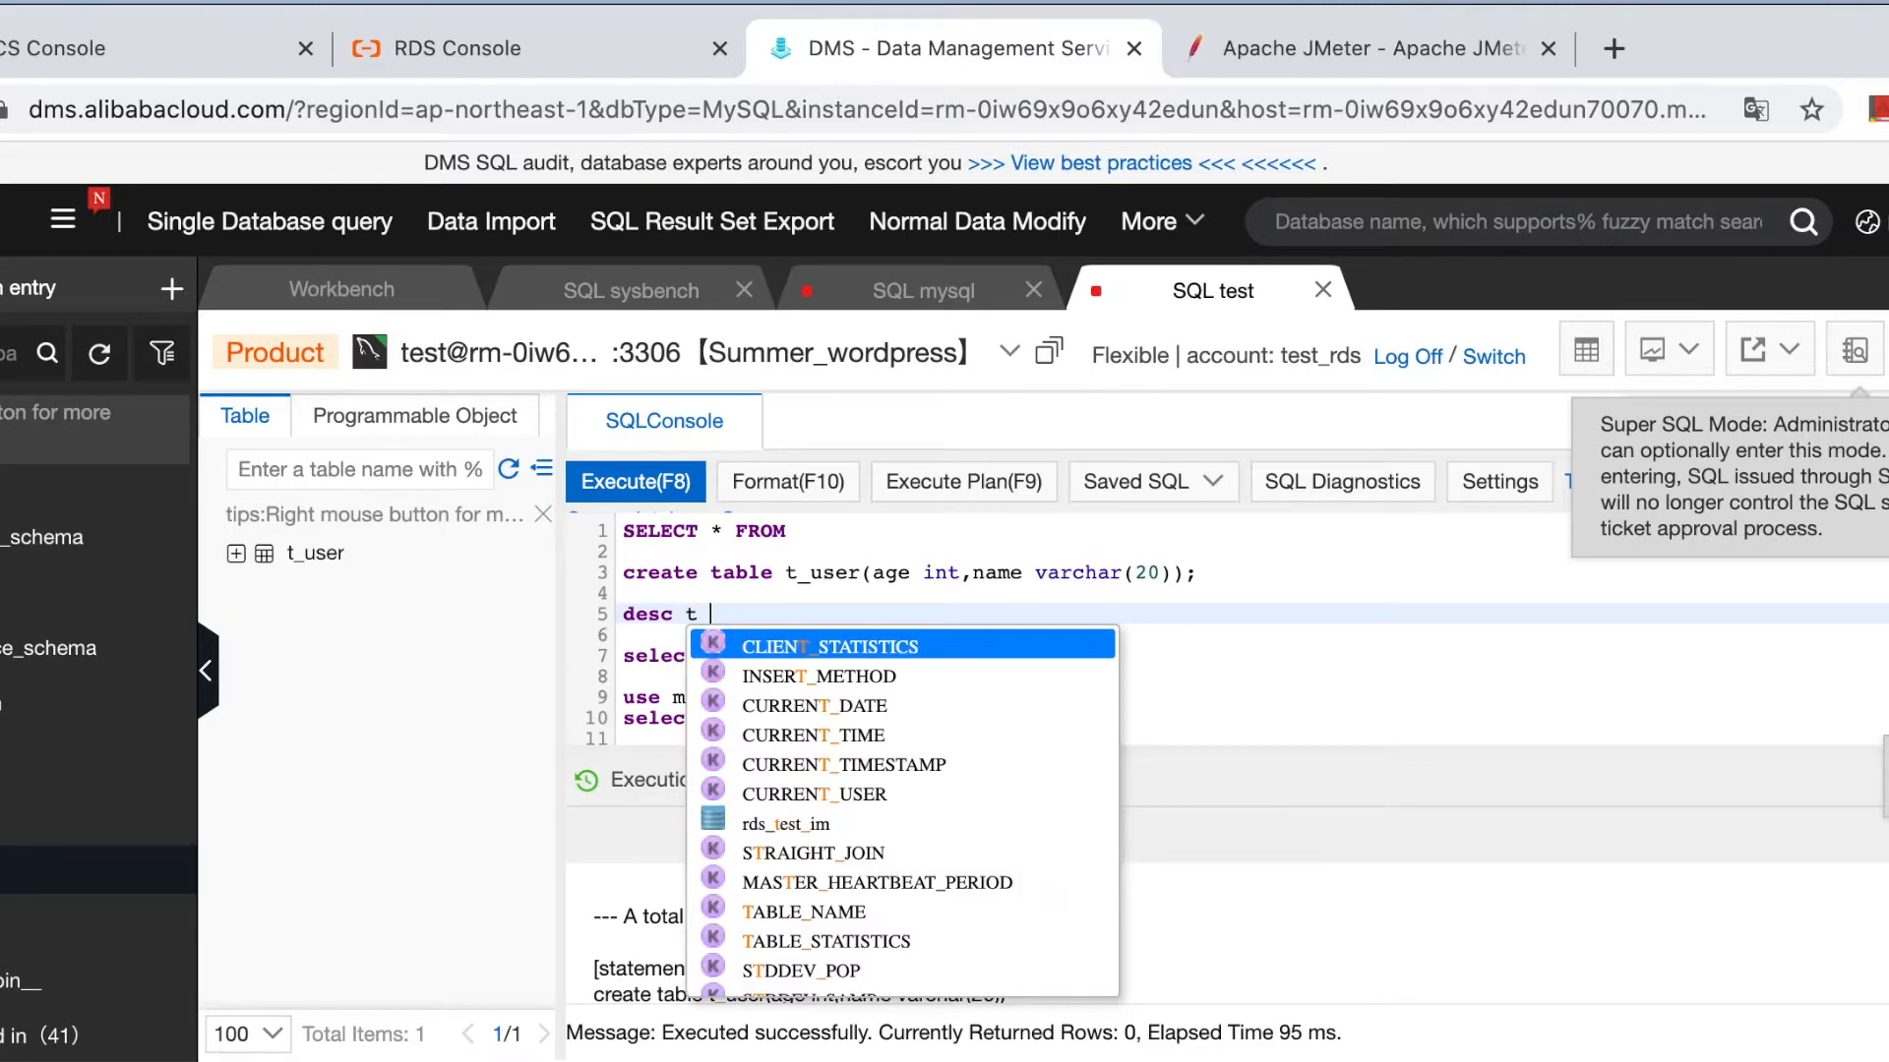
type("user;")
key("Return")
key("Return")
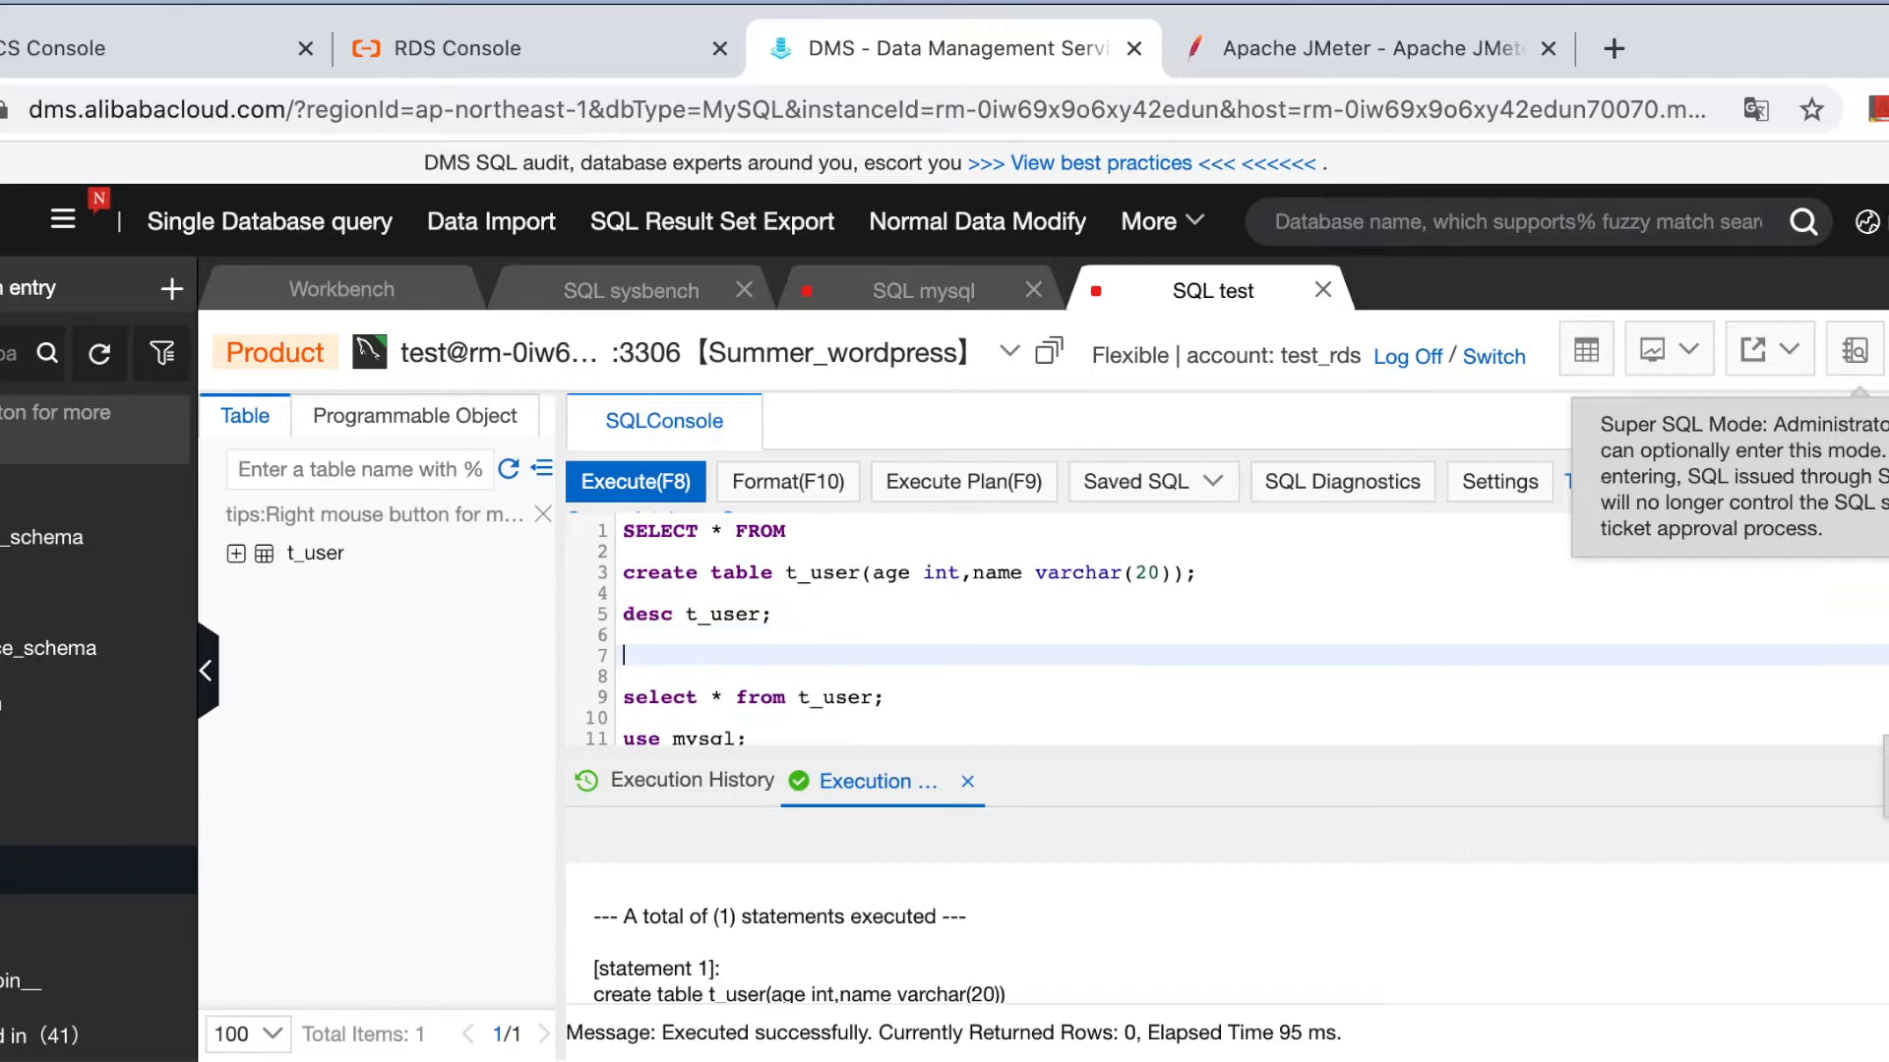
type("select ")
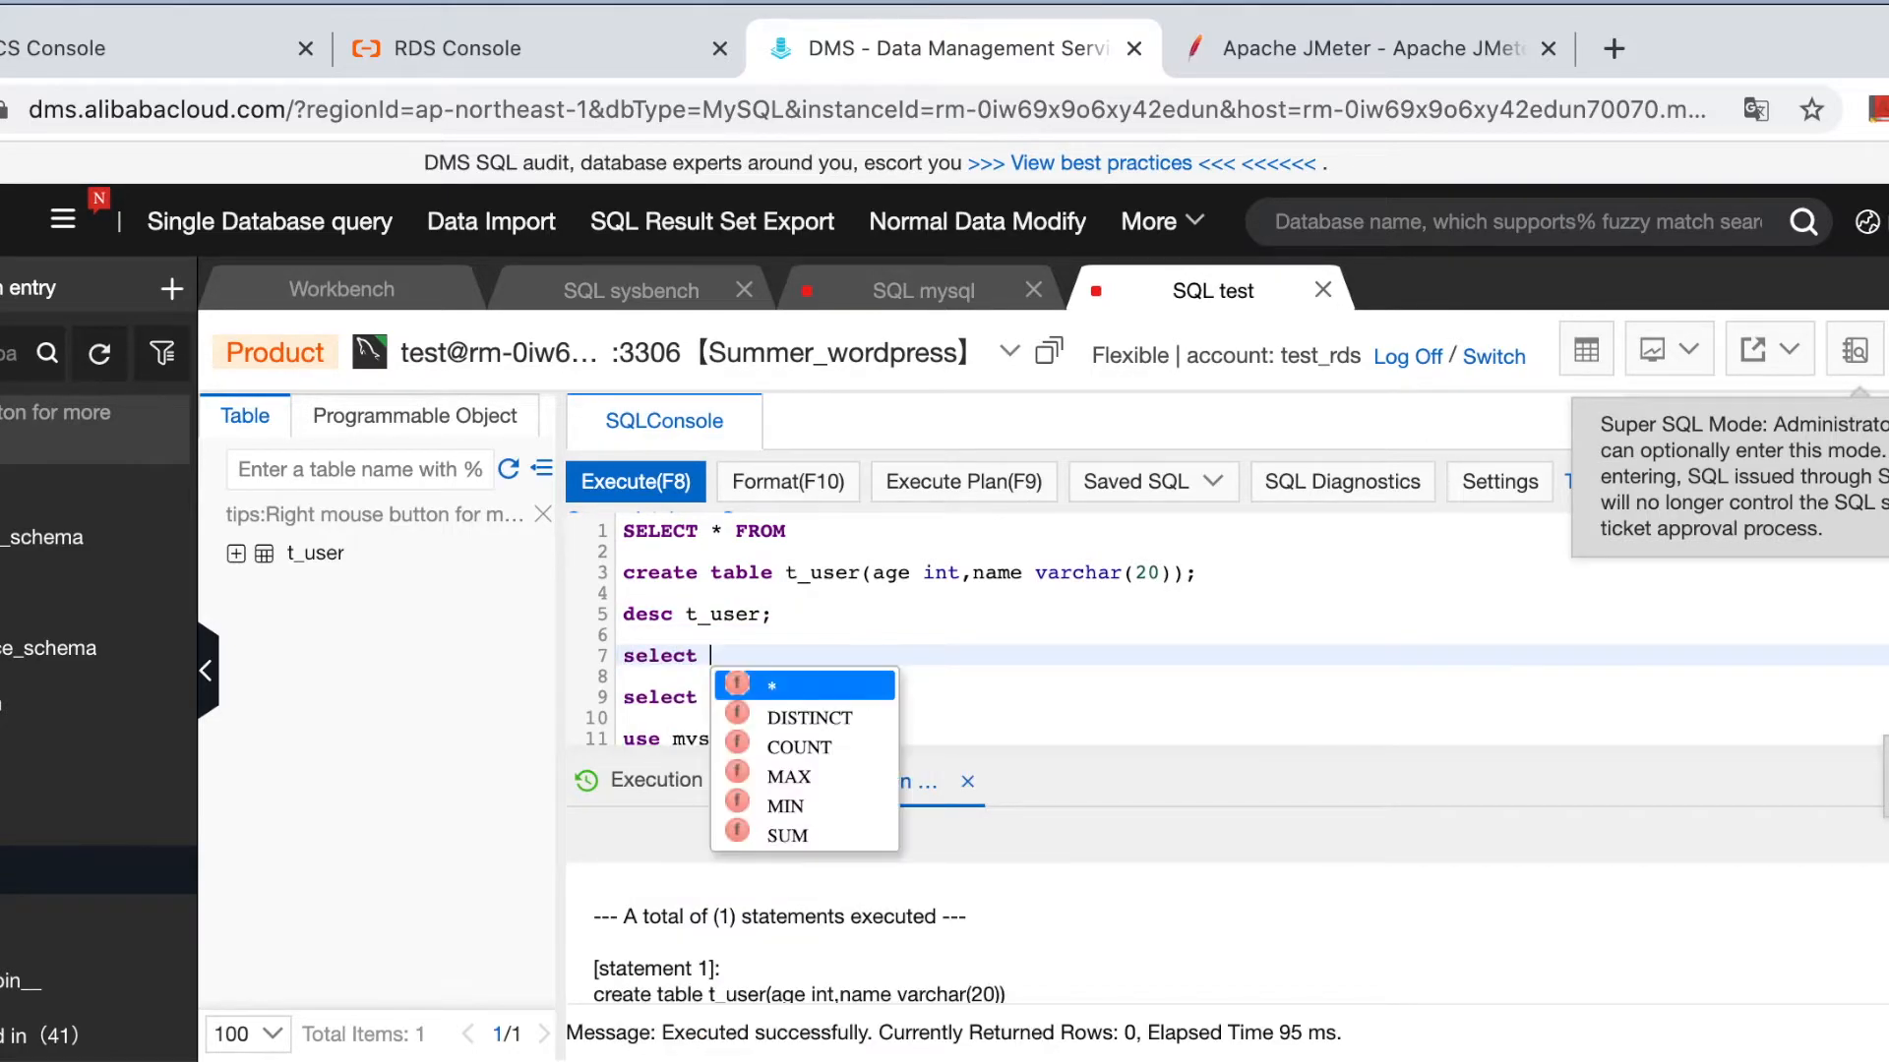
type("* from ")
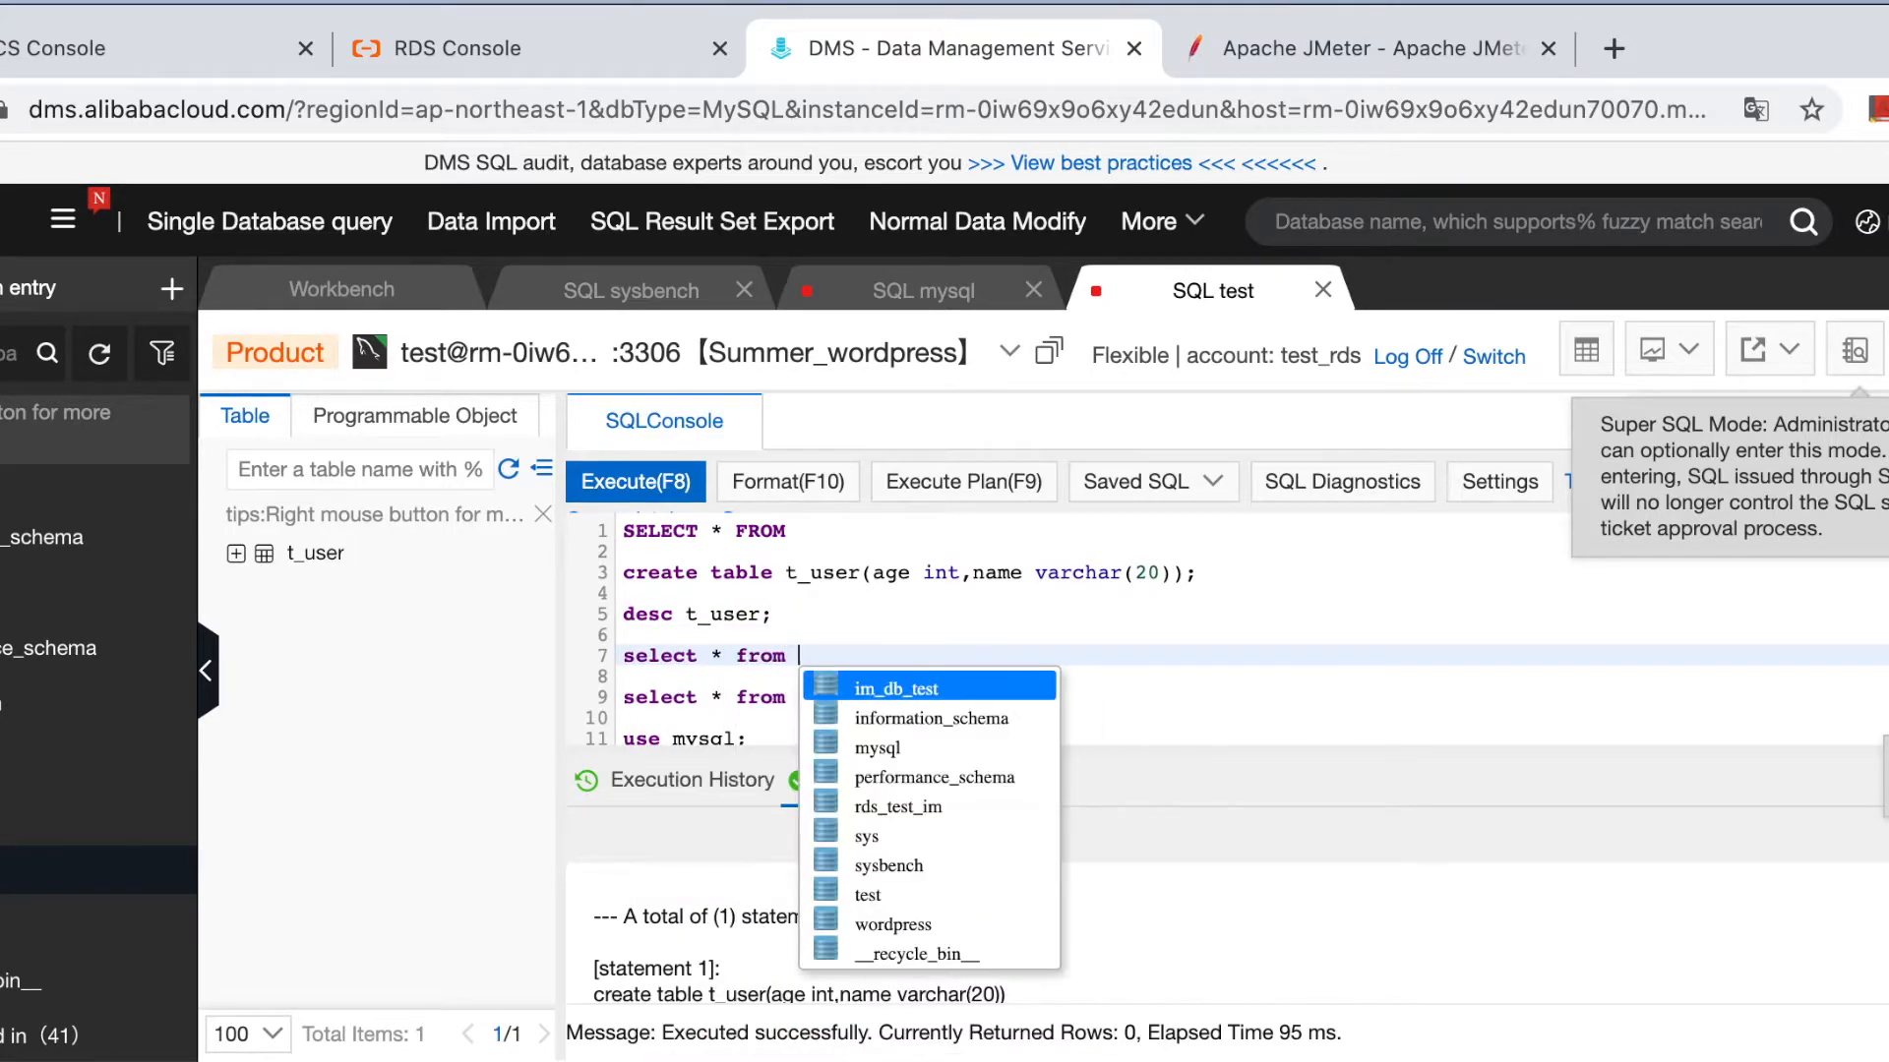
type("T_us")
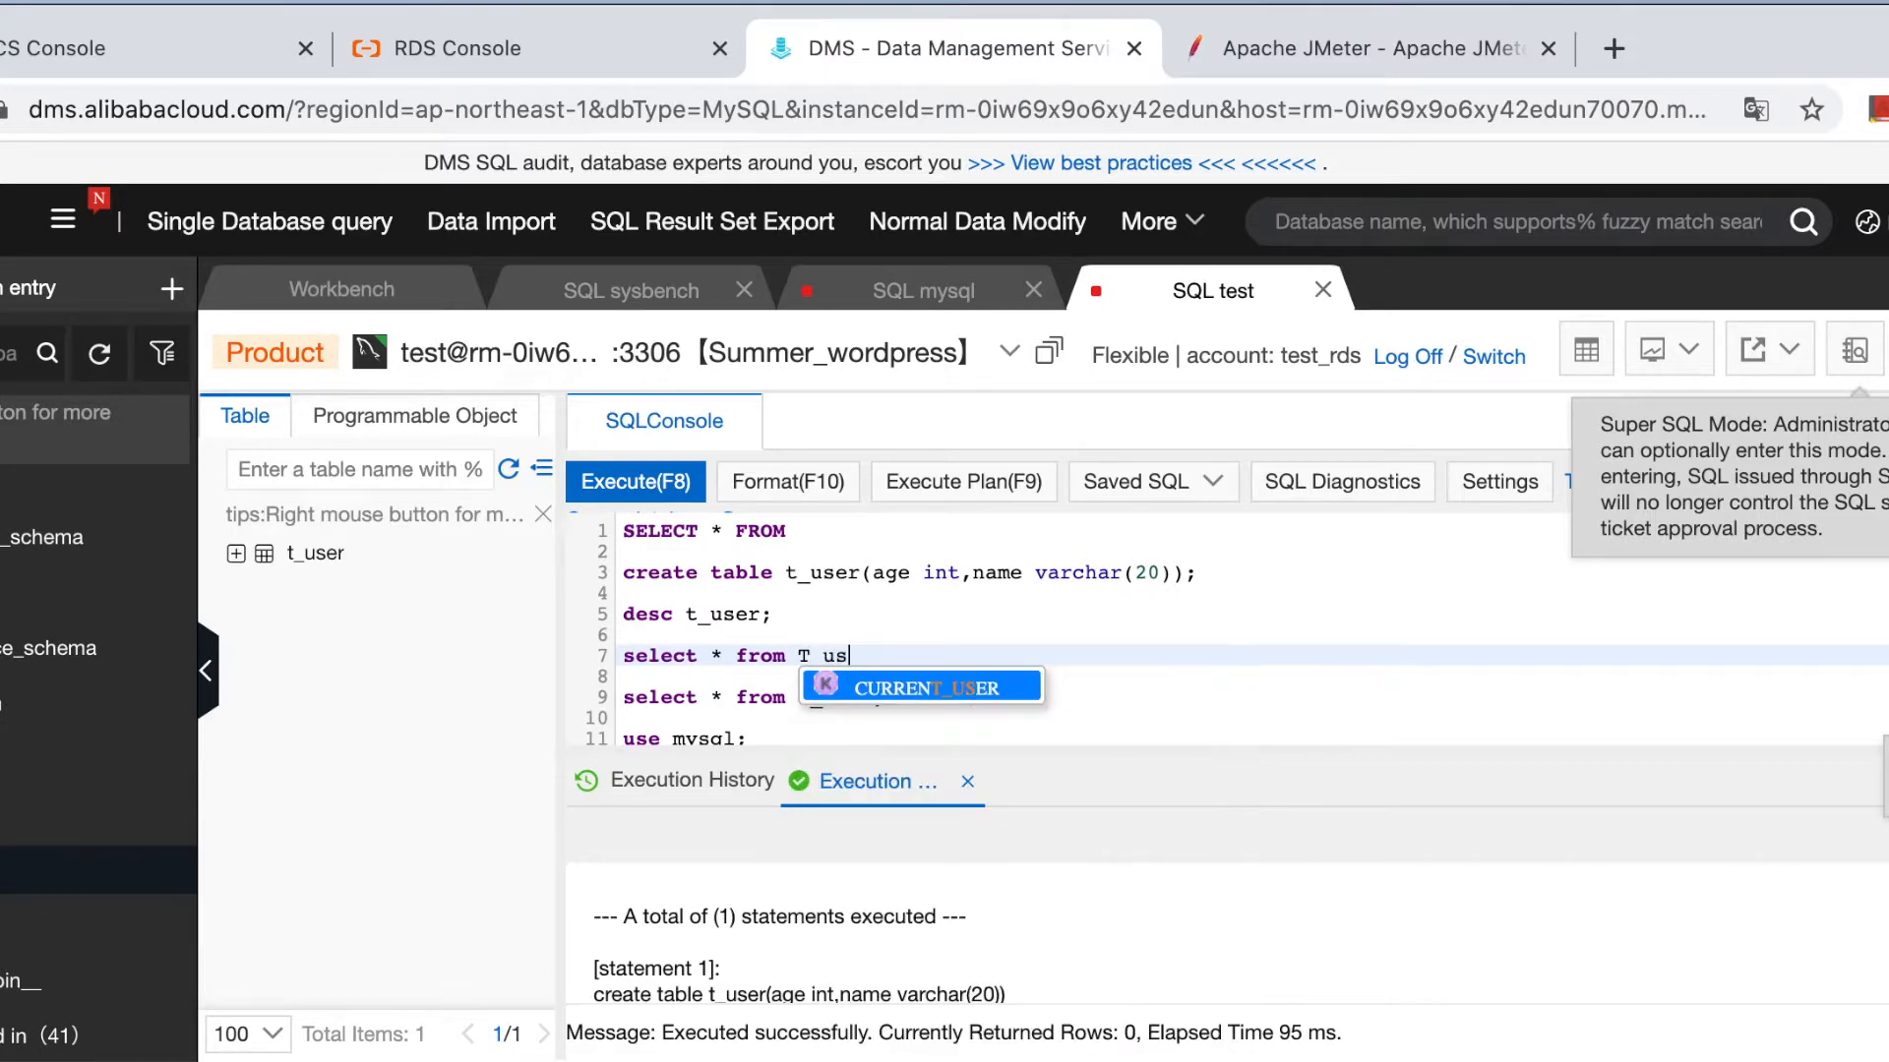
type("er;")
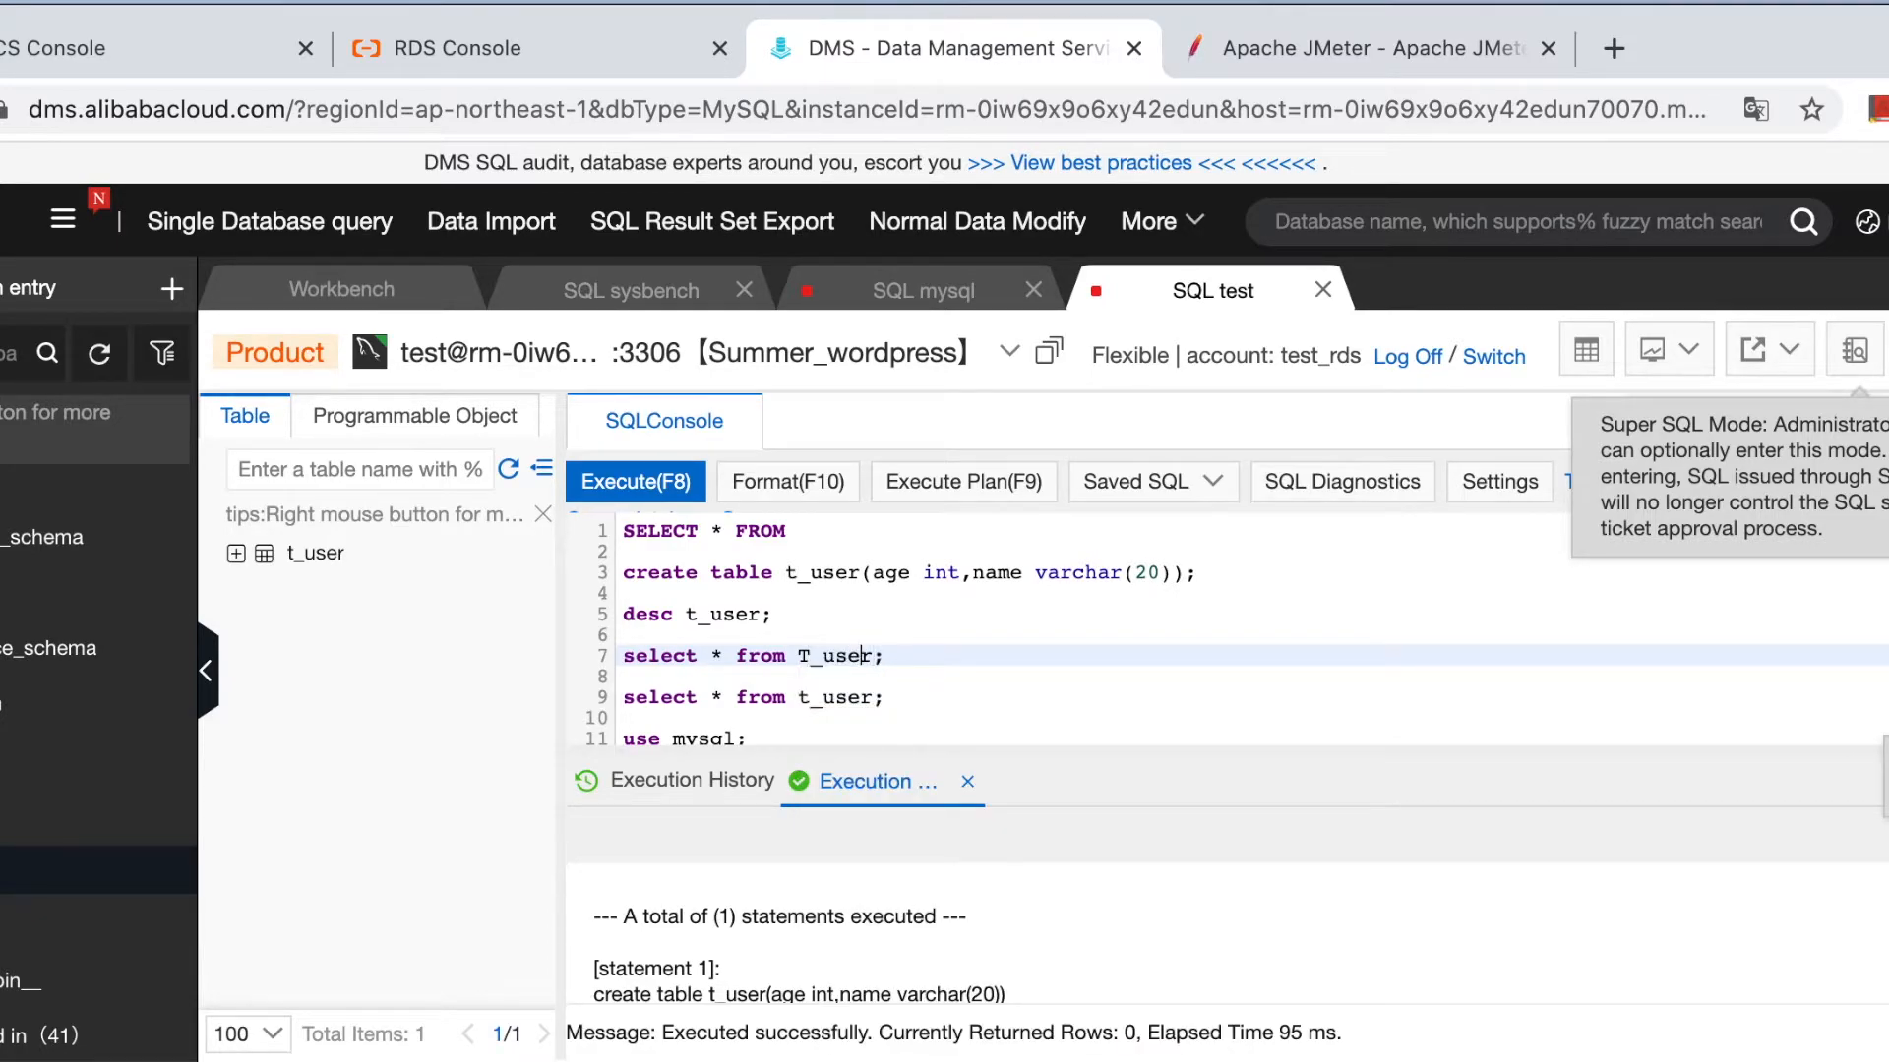
key("BackSpace")
type("t")
left_click(1390, 624)
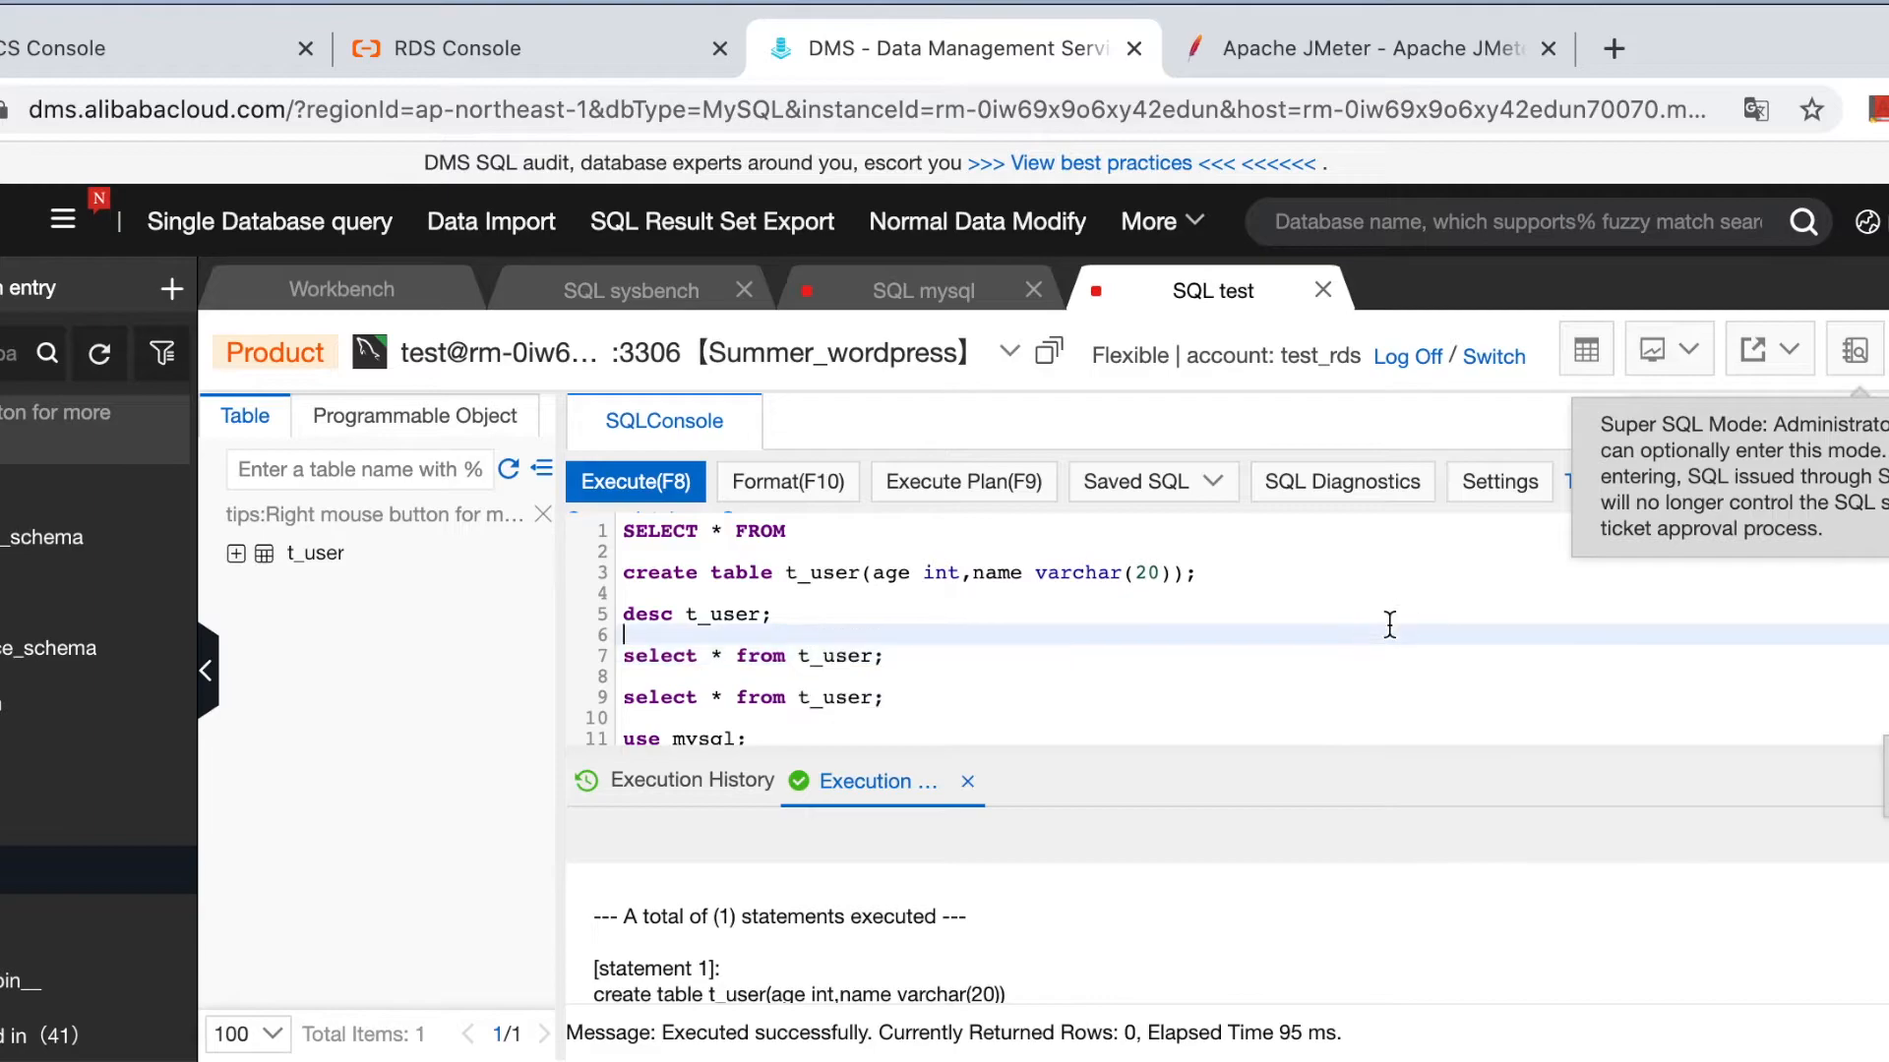
Run desc t_user and select * from t_user (zero rows), then switch to the JMeter remote desktop.
left_click_drag(768, 620, 620, 616)
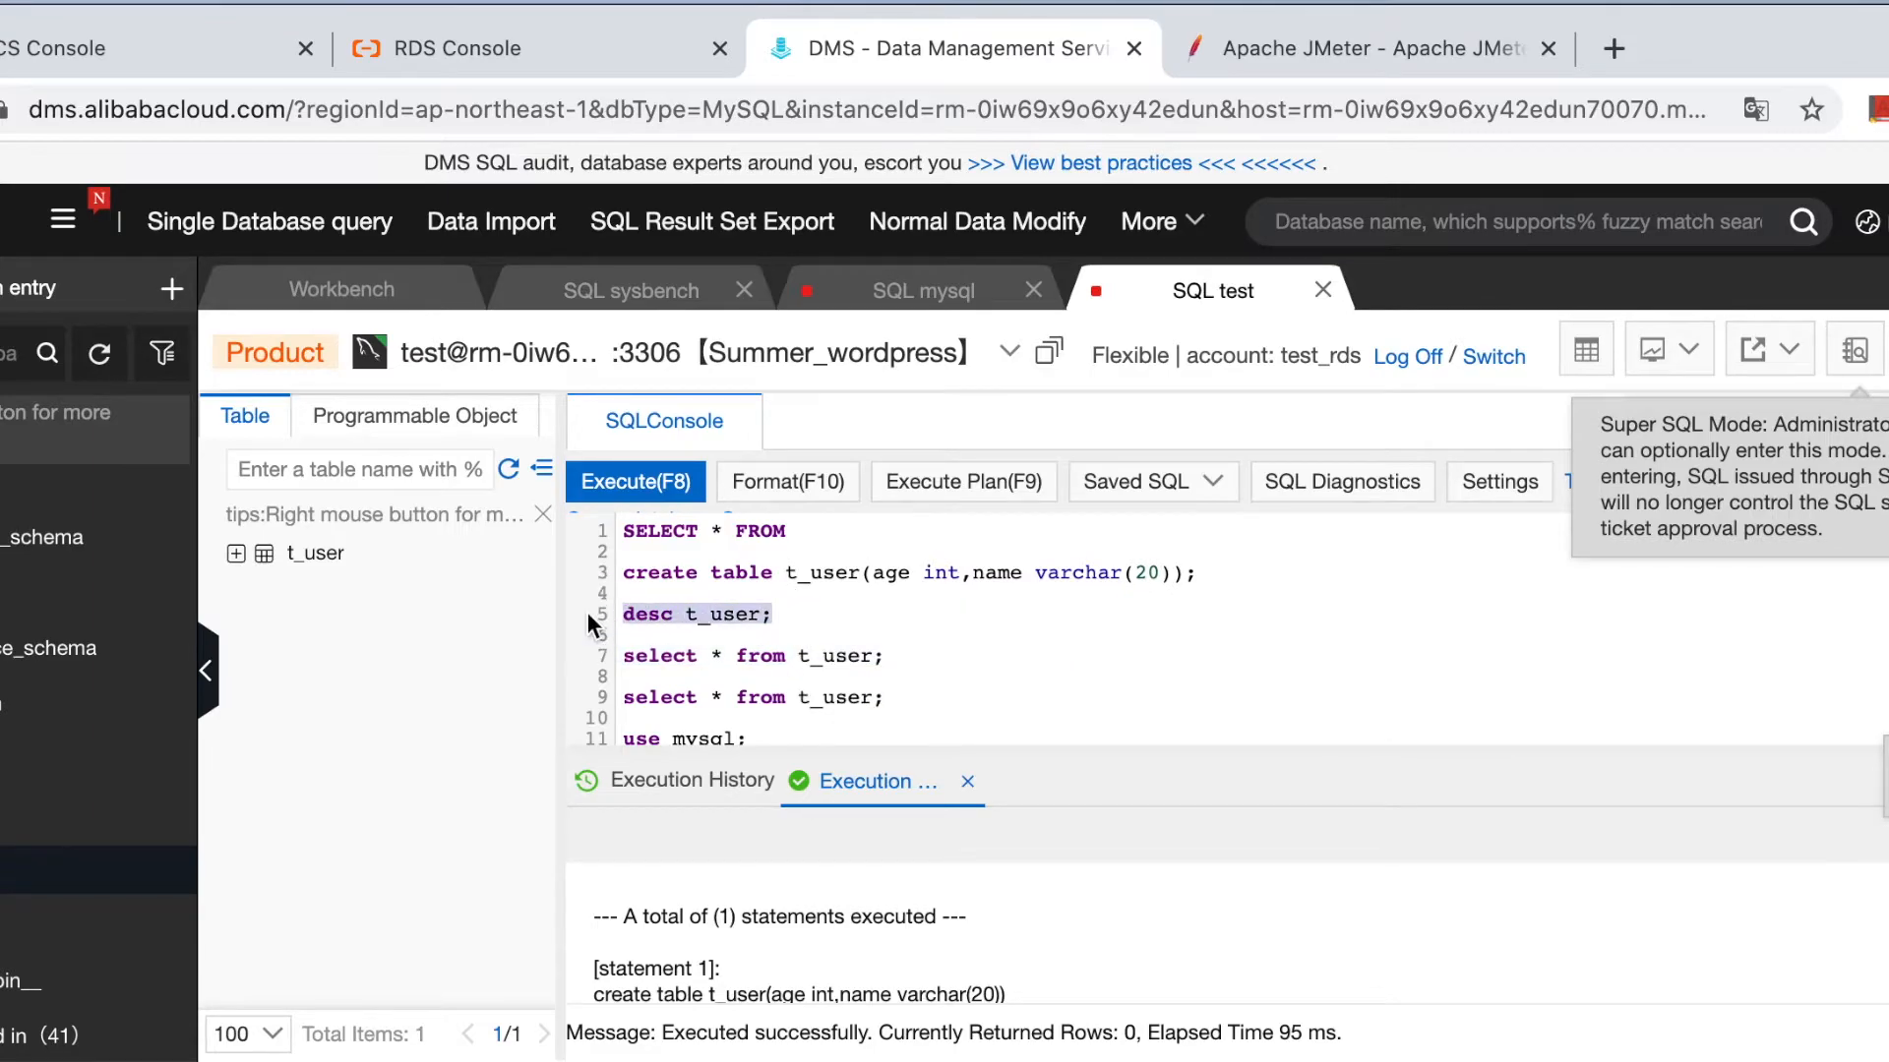
left_click(630, 481)
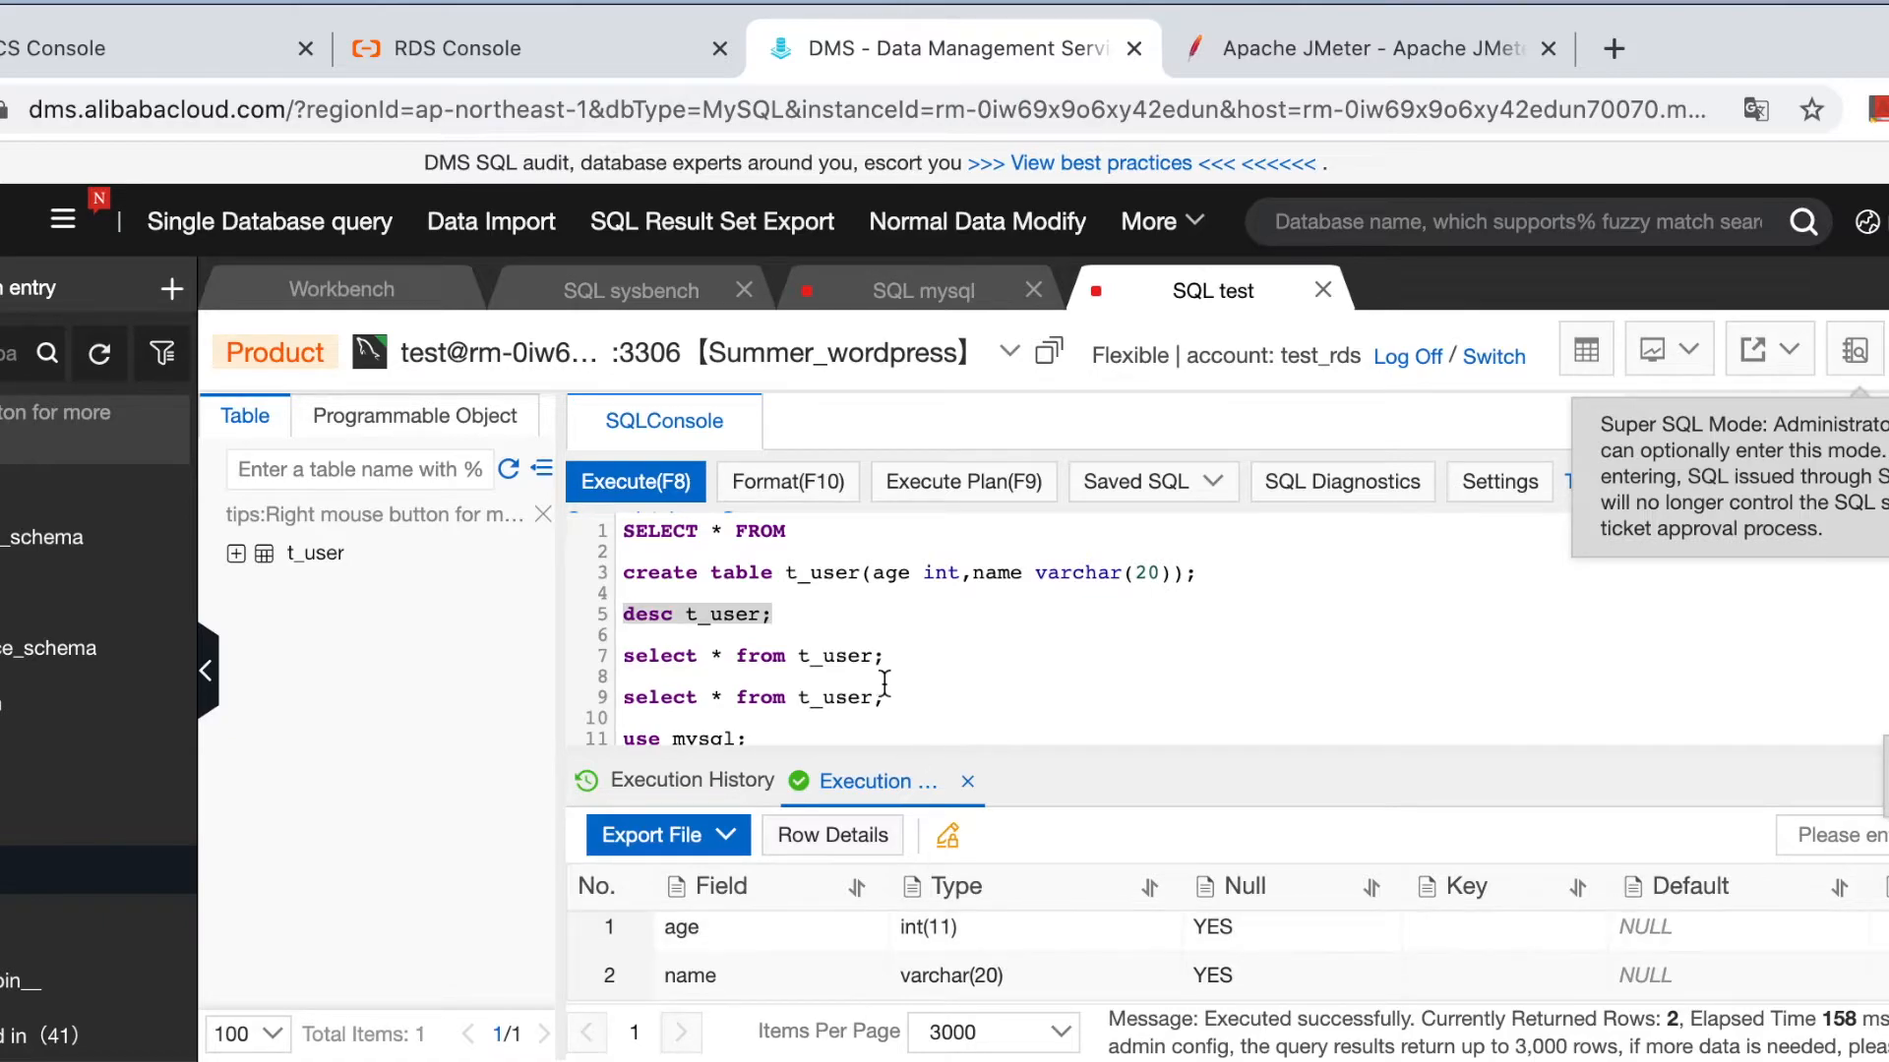
left_click(865, 656)
left_click_drag(903, 656, 577, 653)
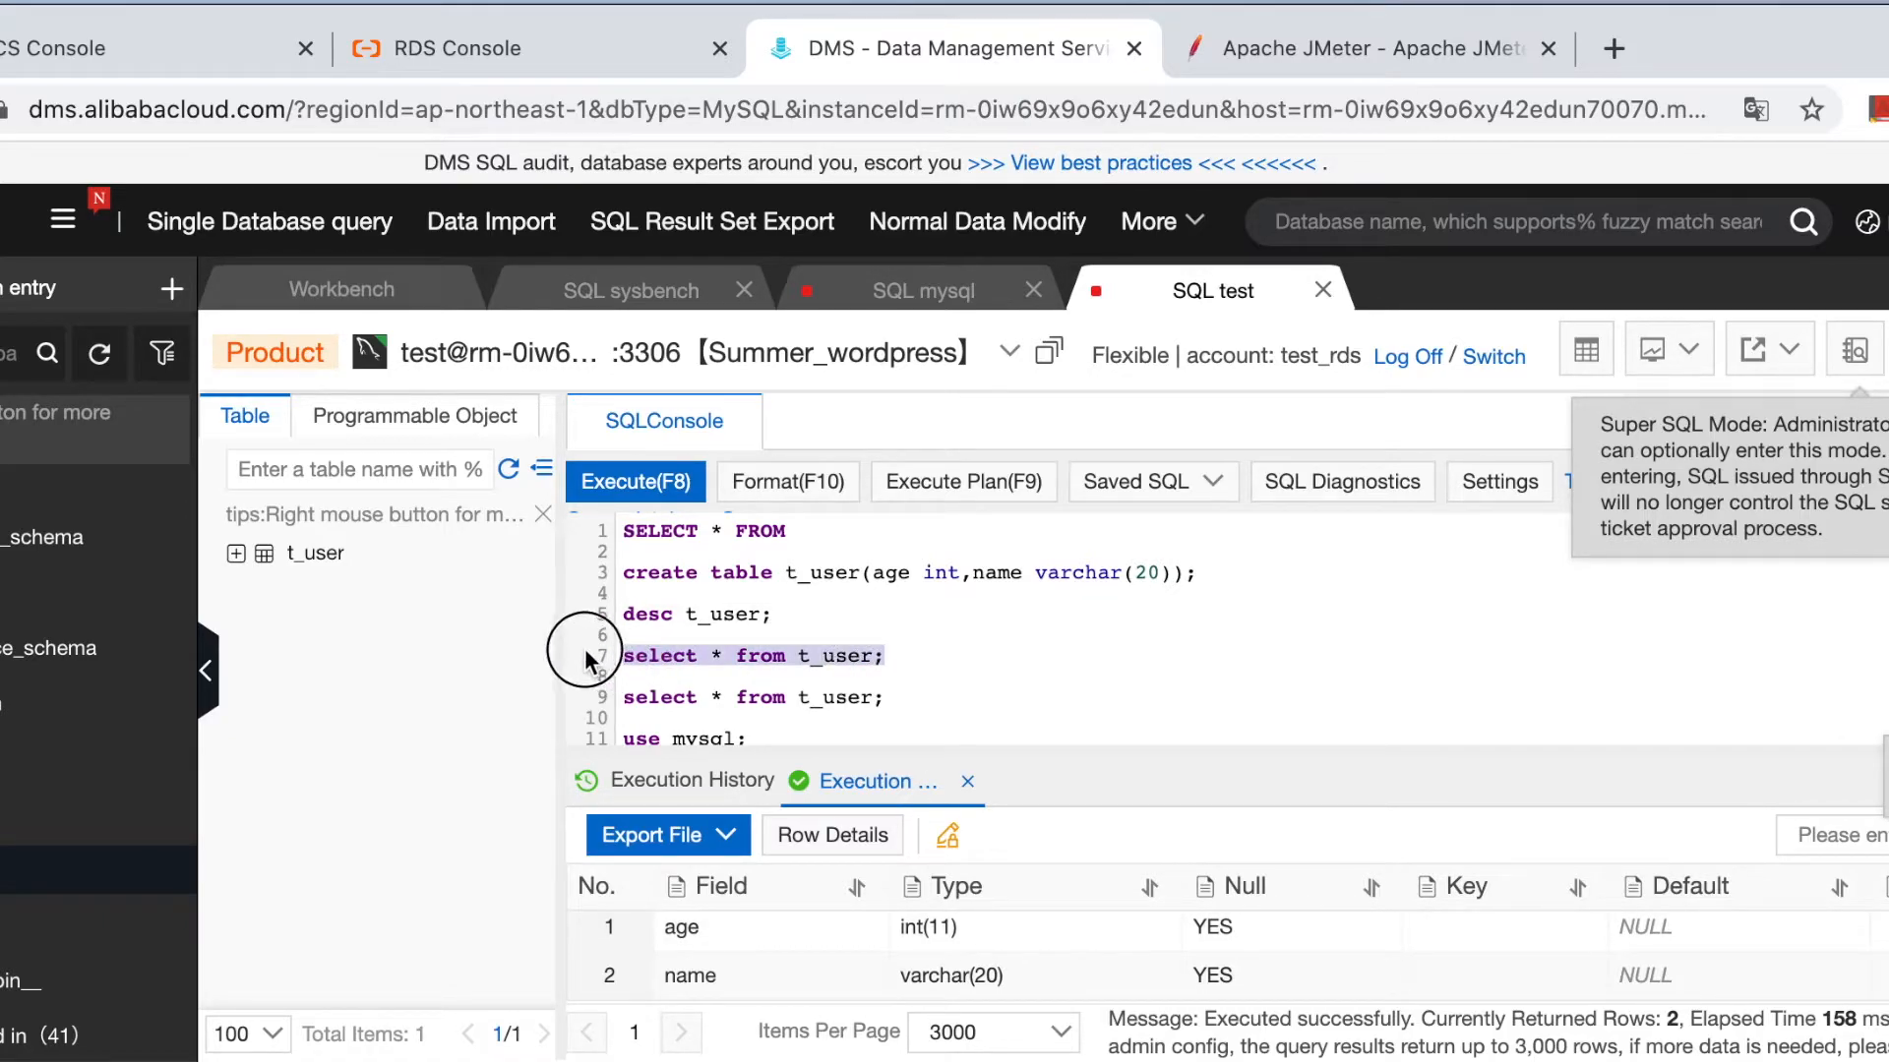
left_click(639, 482)
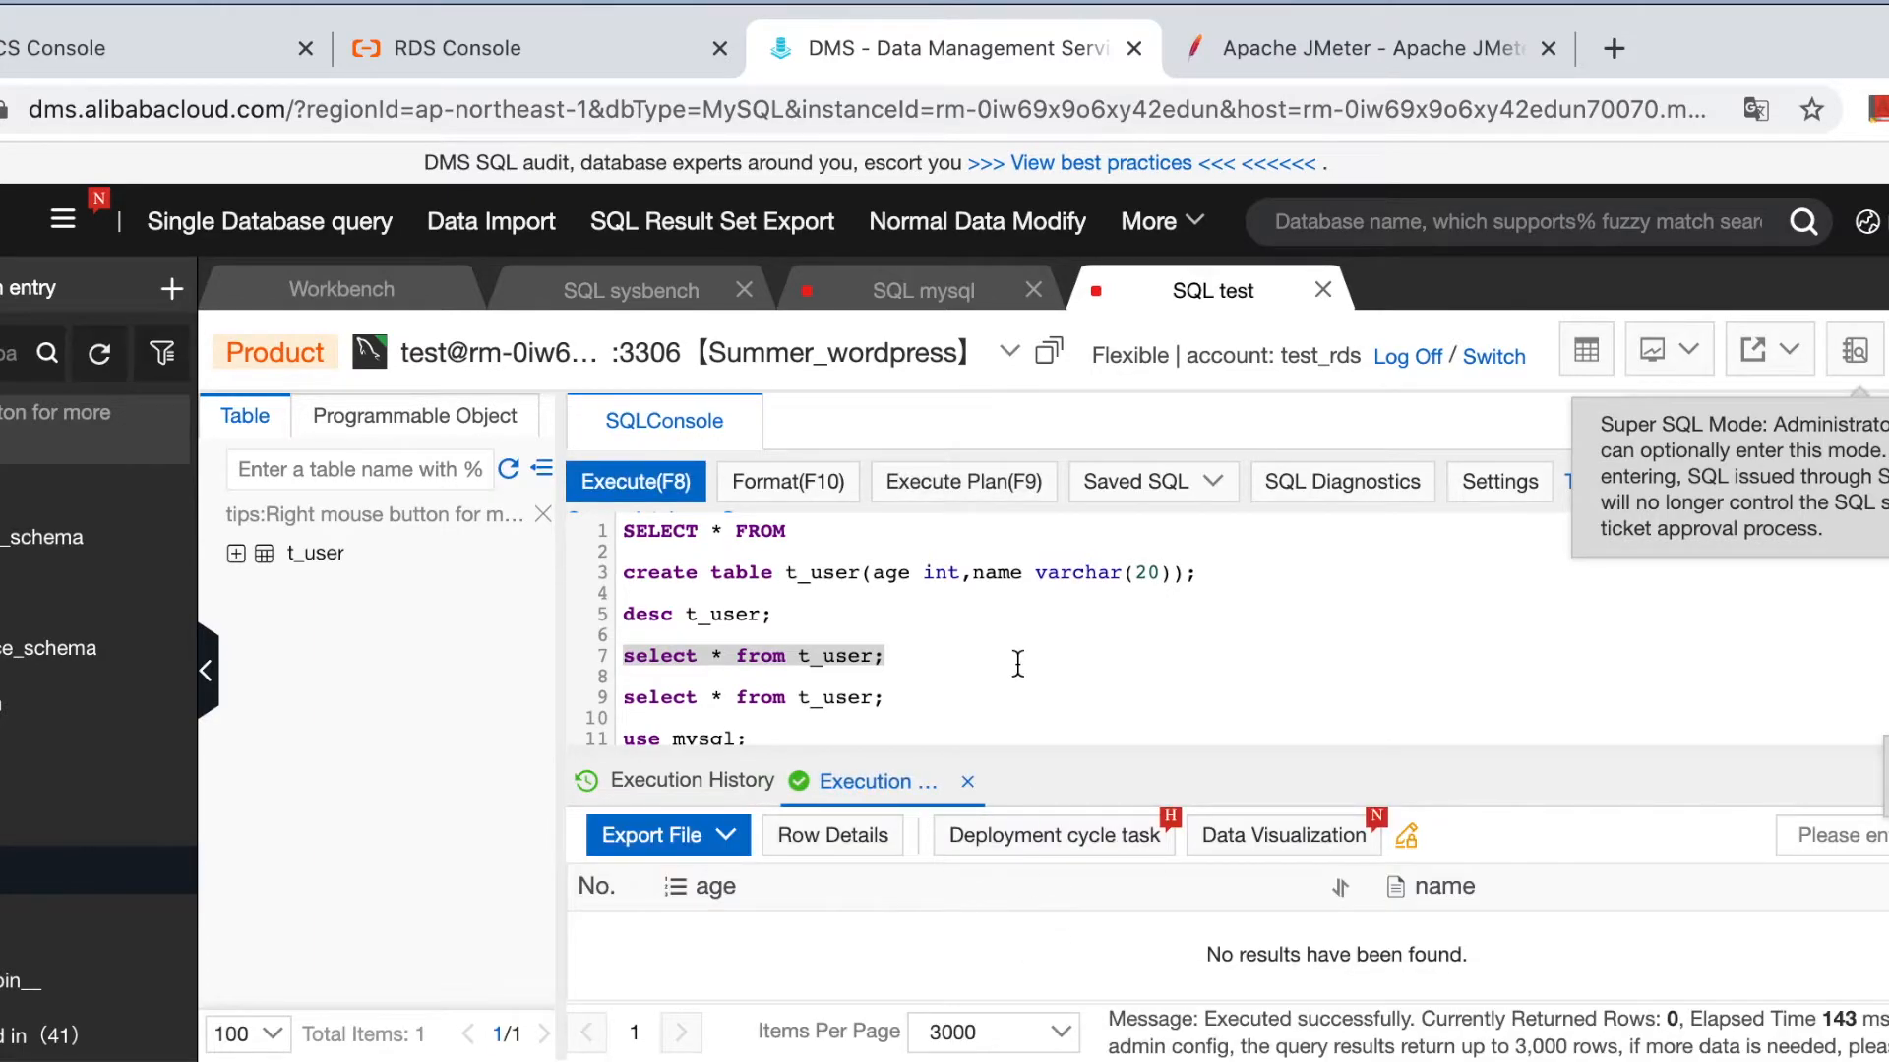
left_click(937, 674)
key("super+Tab")
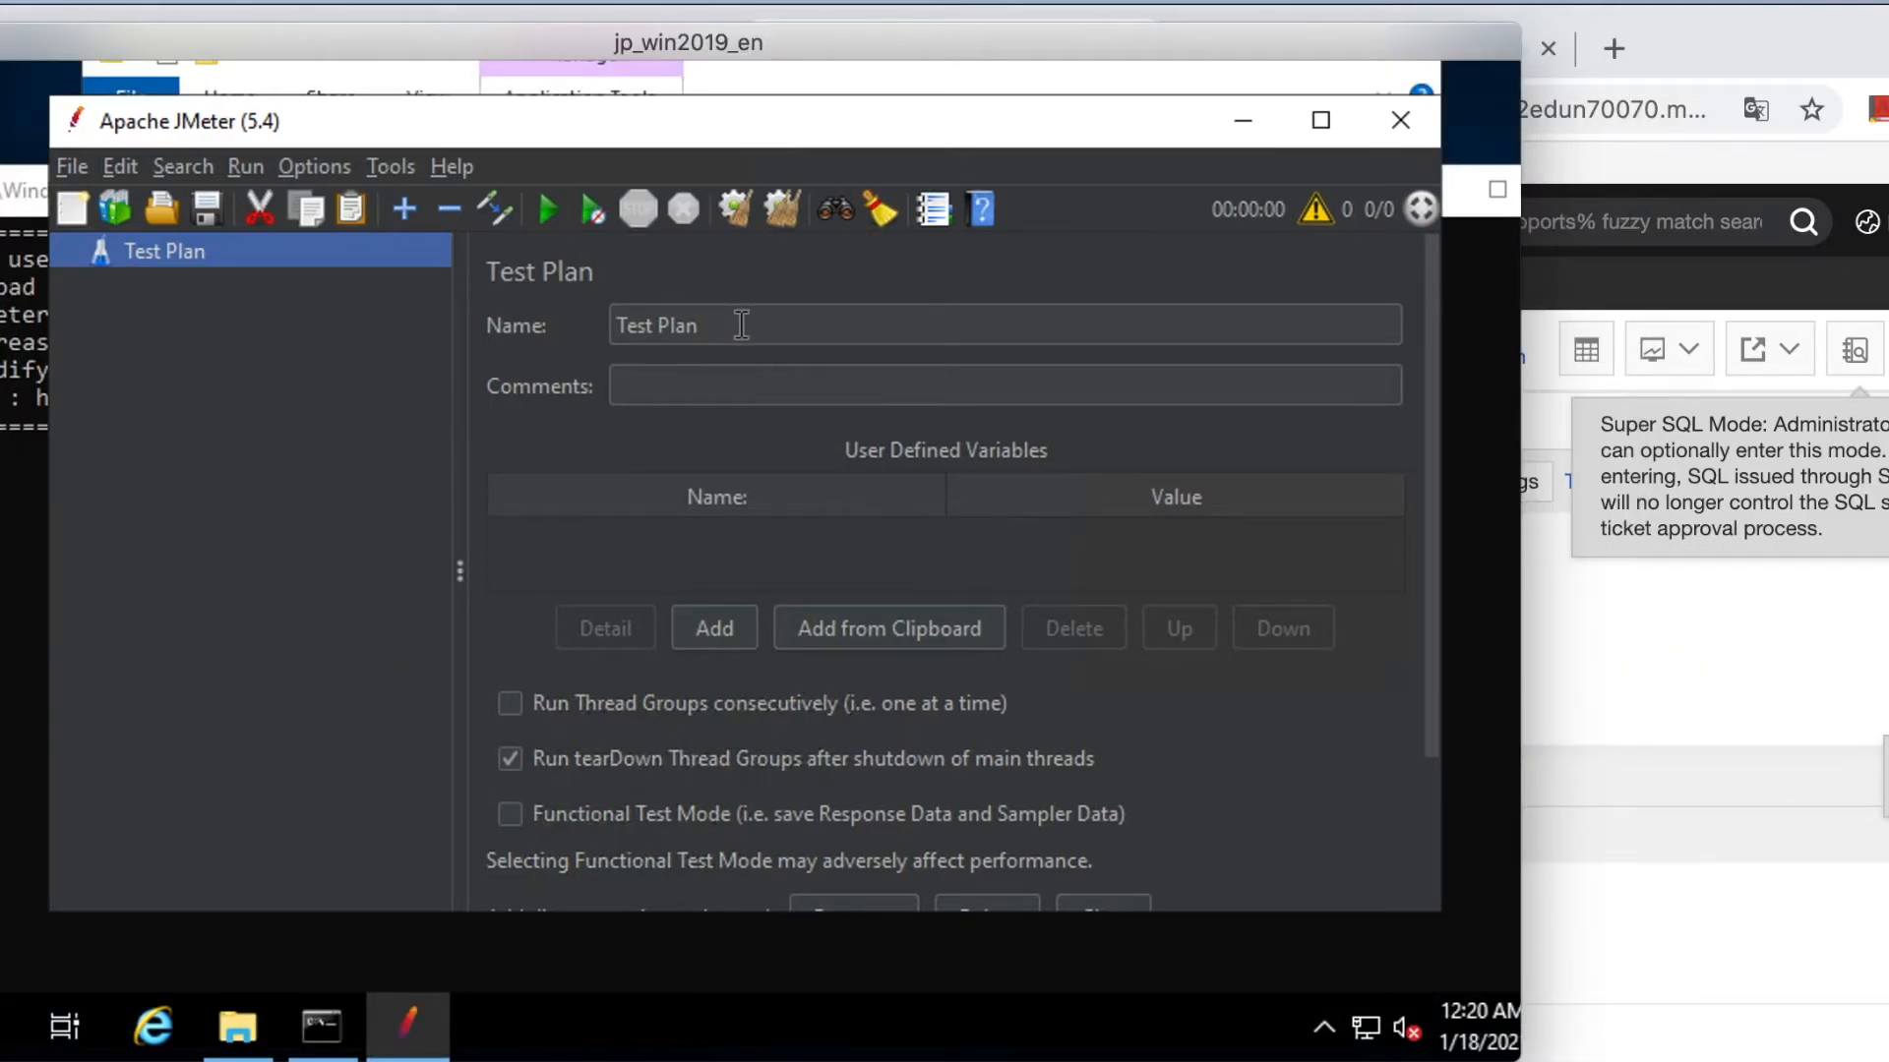
Add the MySQL connector jar to the Test Plan's classpath library.
left_click(657, 327)
left_click(764, 325)
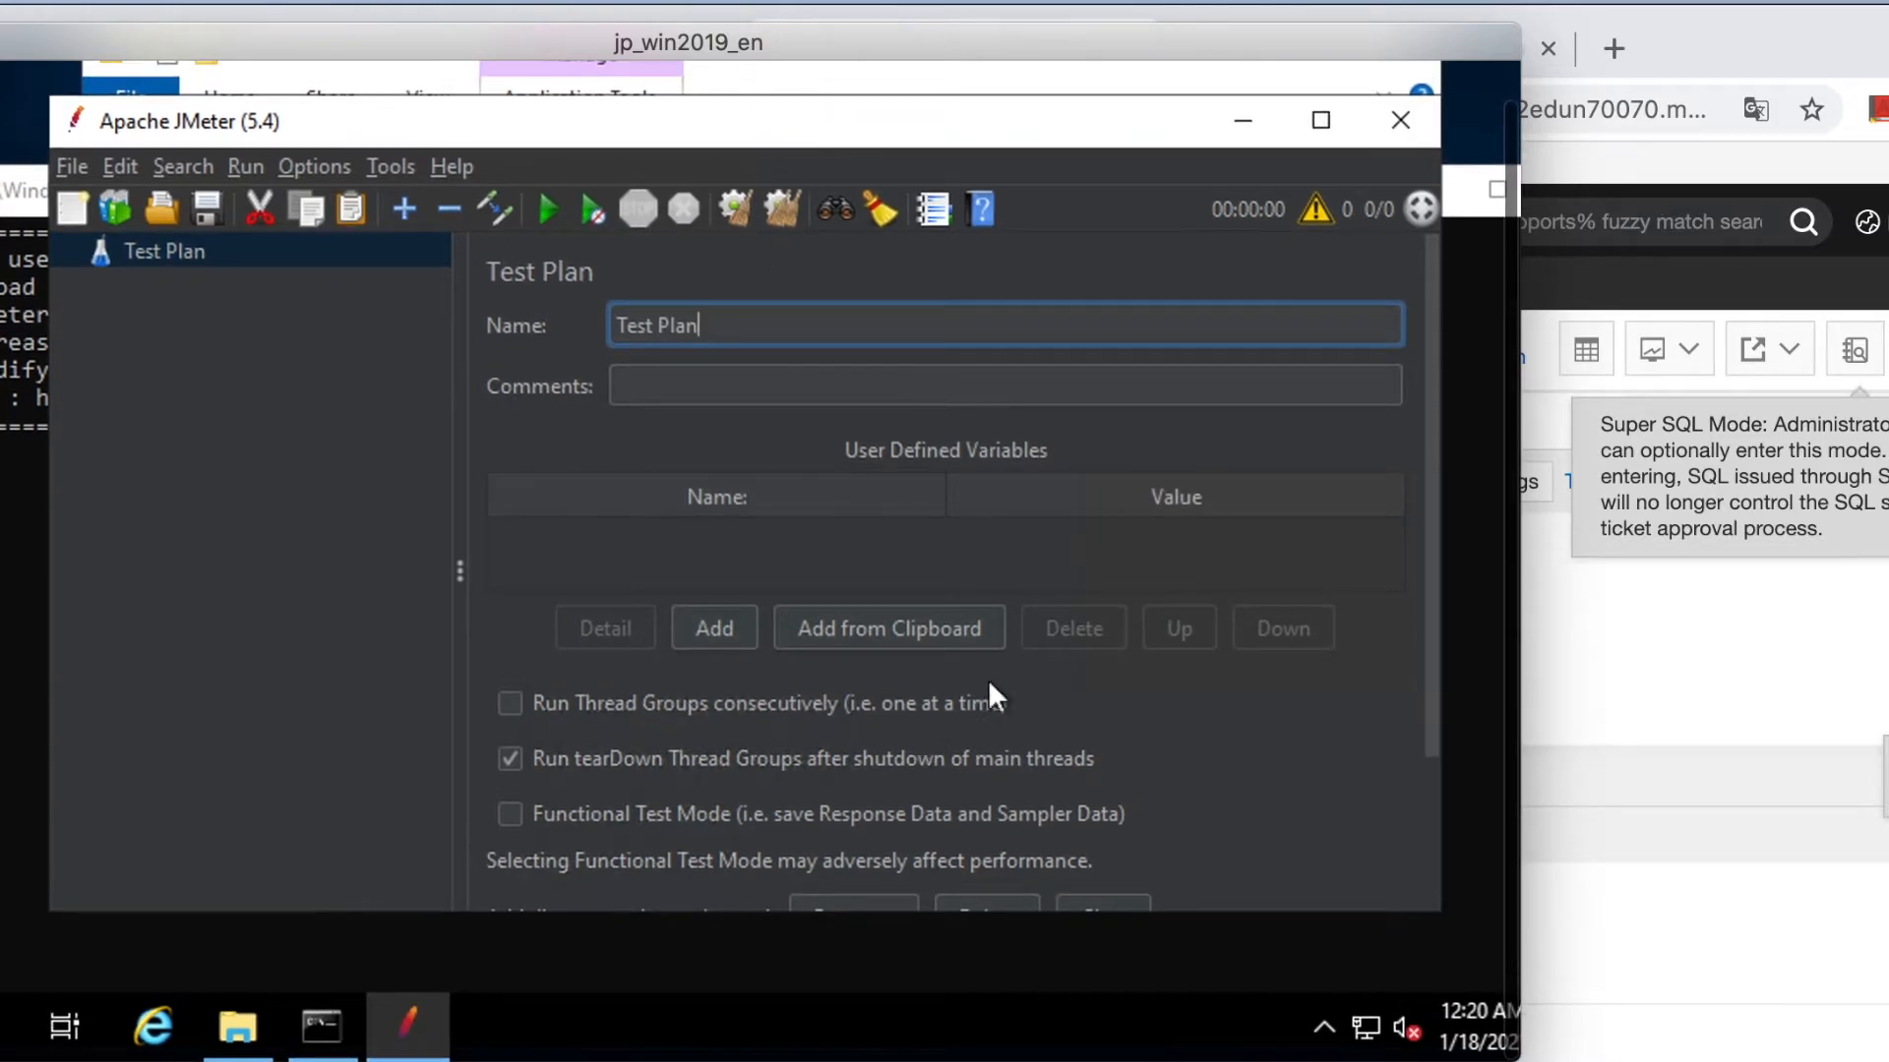
scroll(1431, 689, "down", 3)
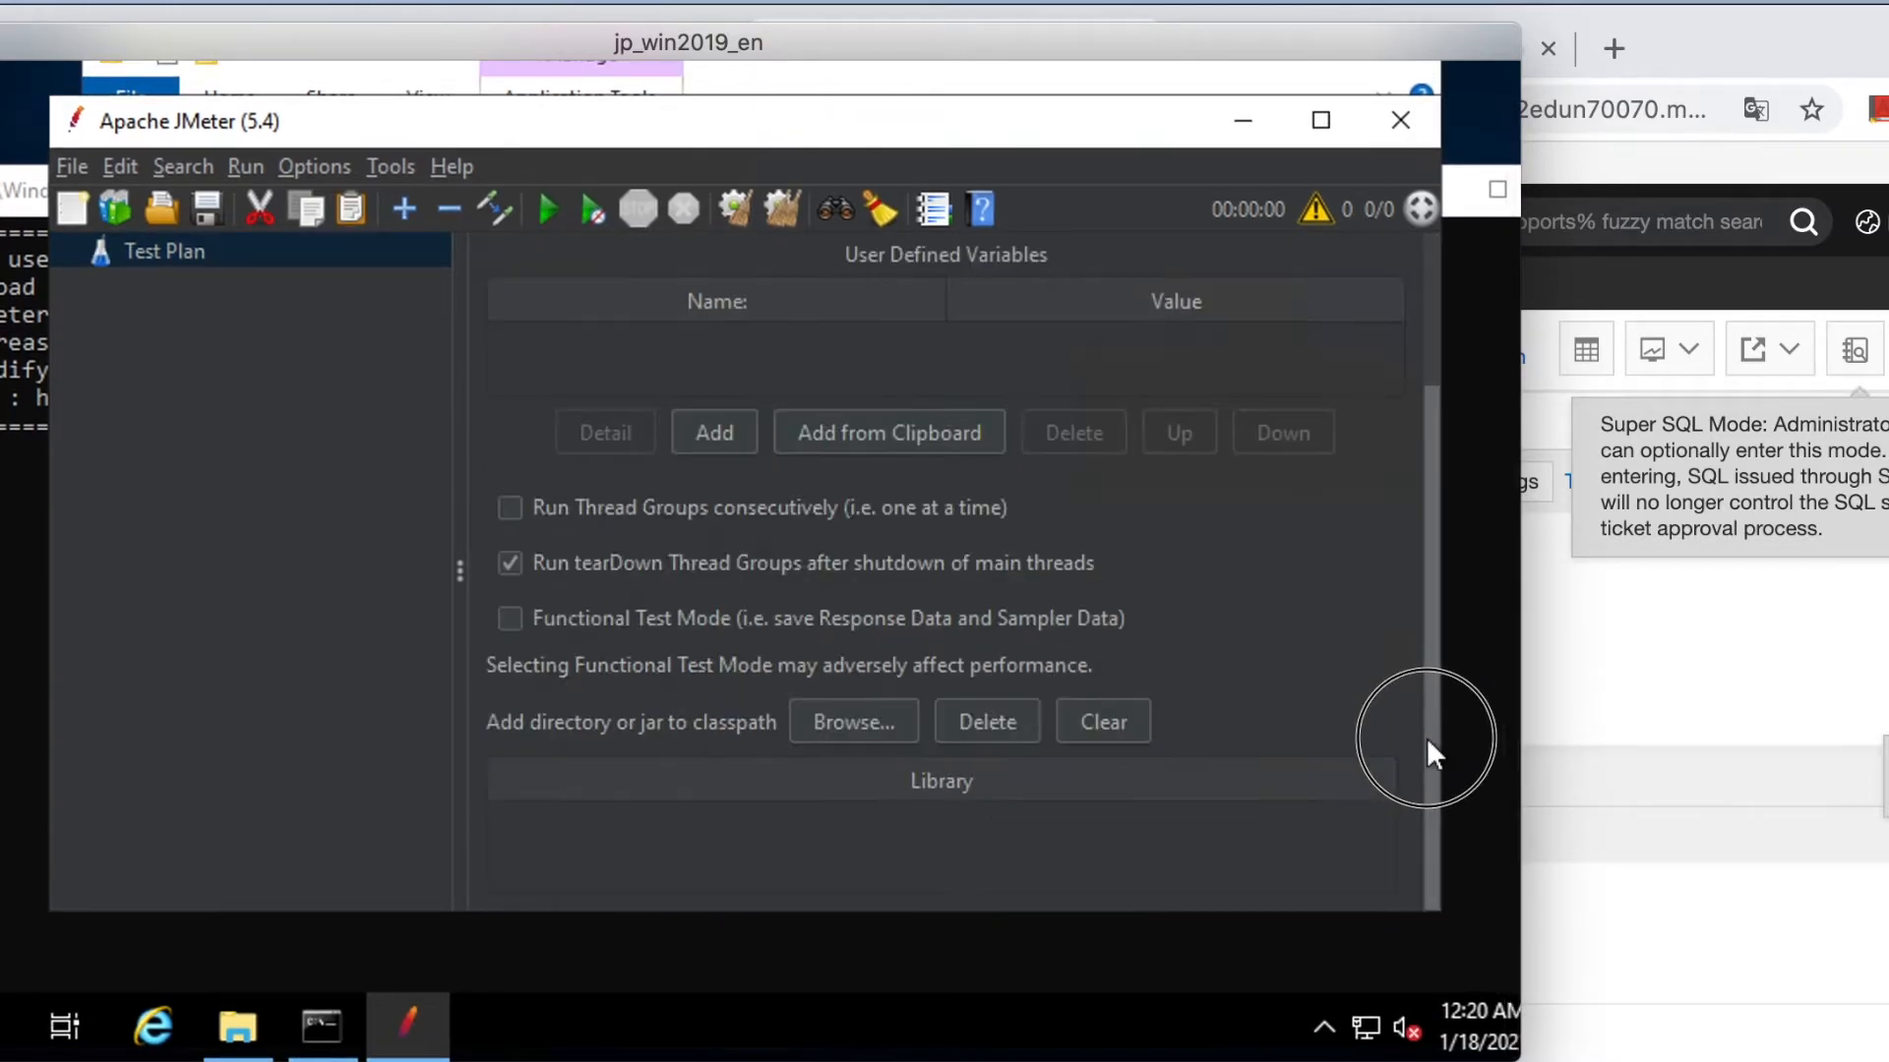
left_click(865, 722)
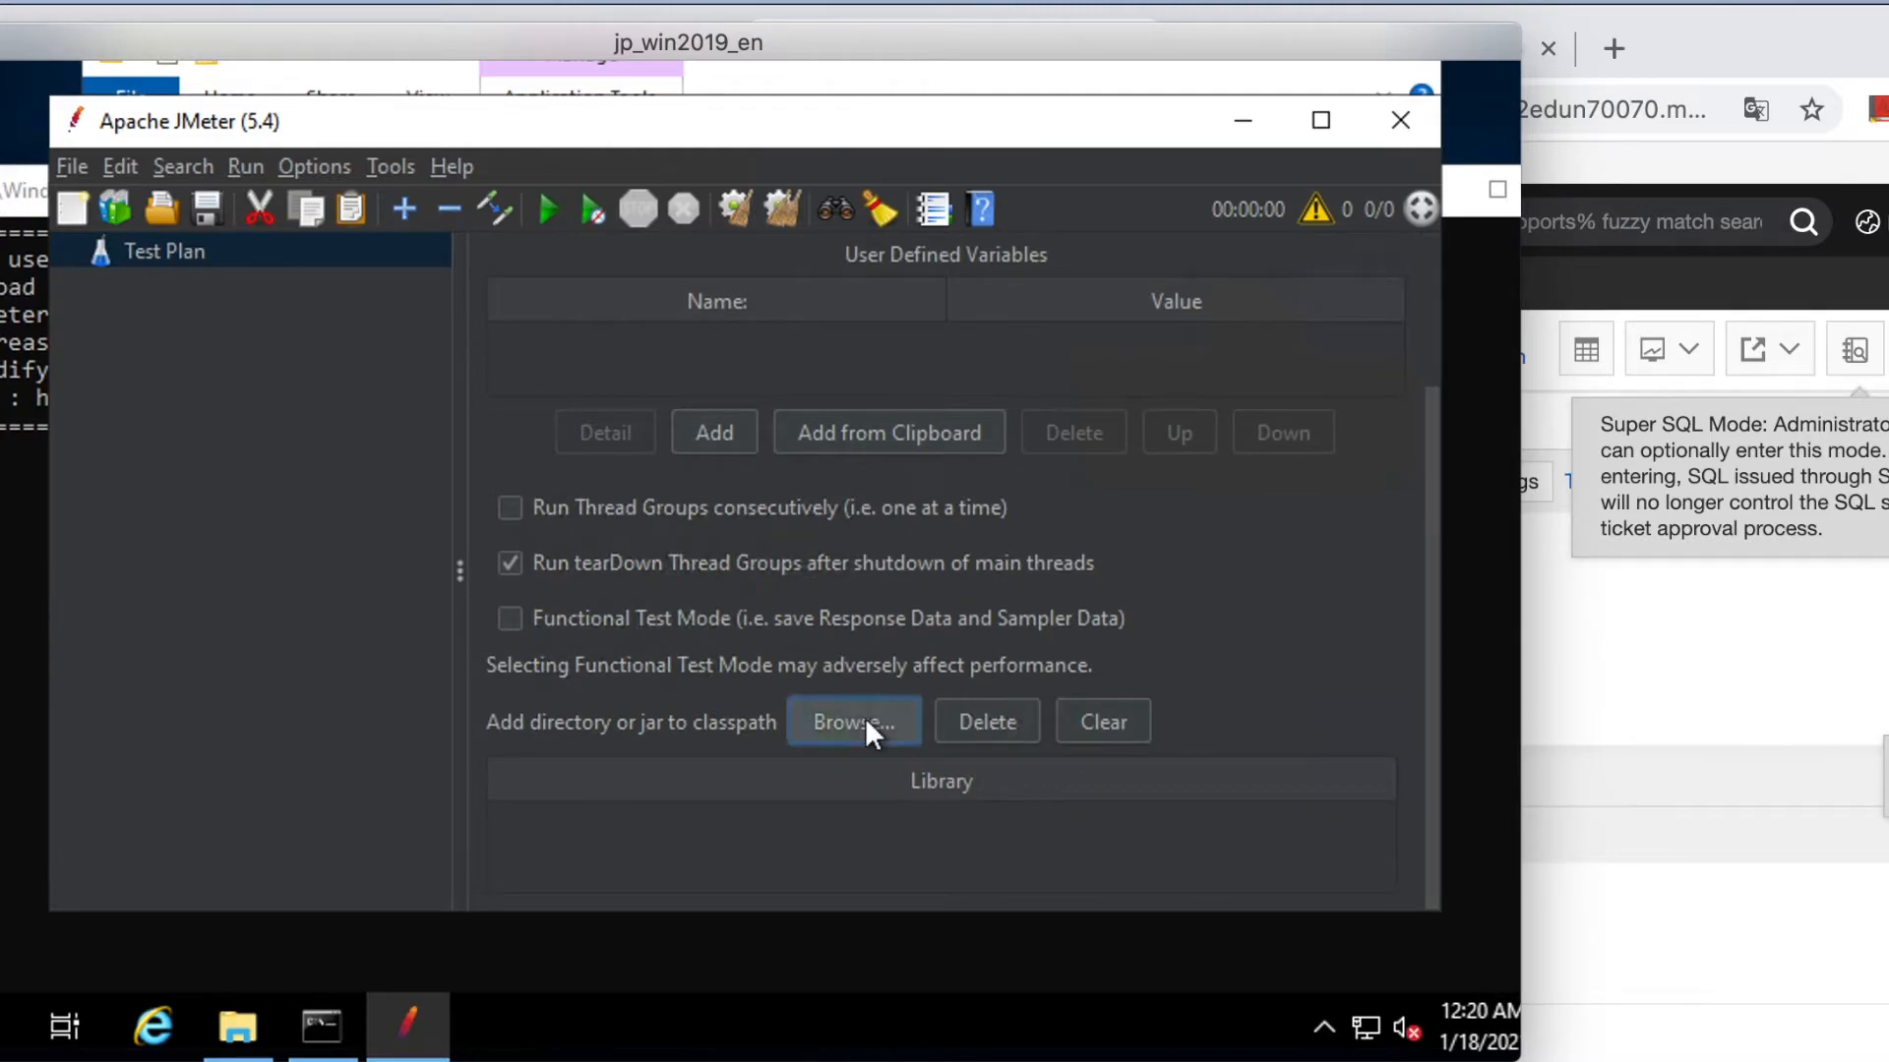
double_click(635, 486)
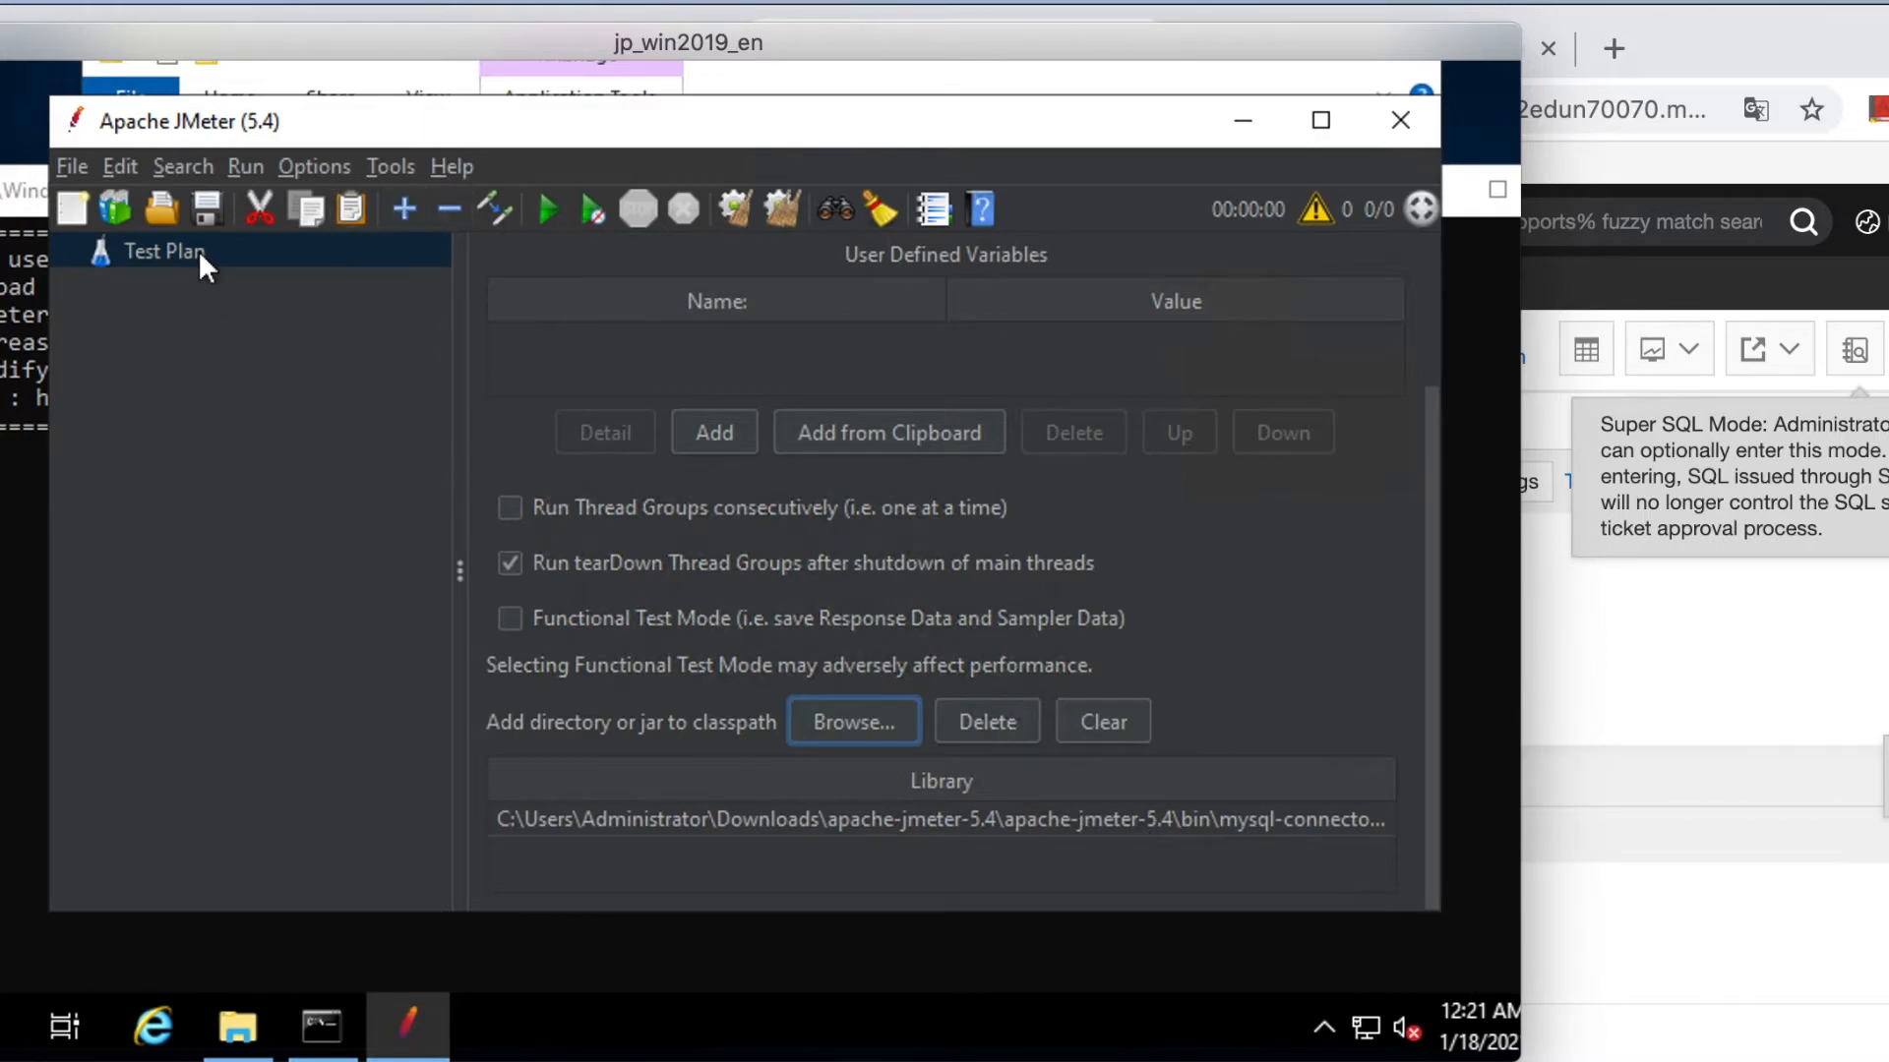
Open the Test Plan's Add > Config Element menu.
right_click(170, 254)
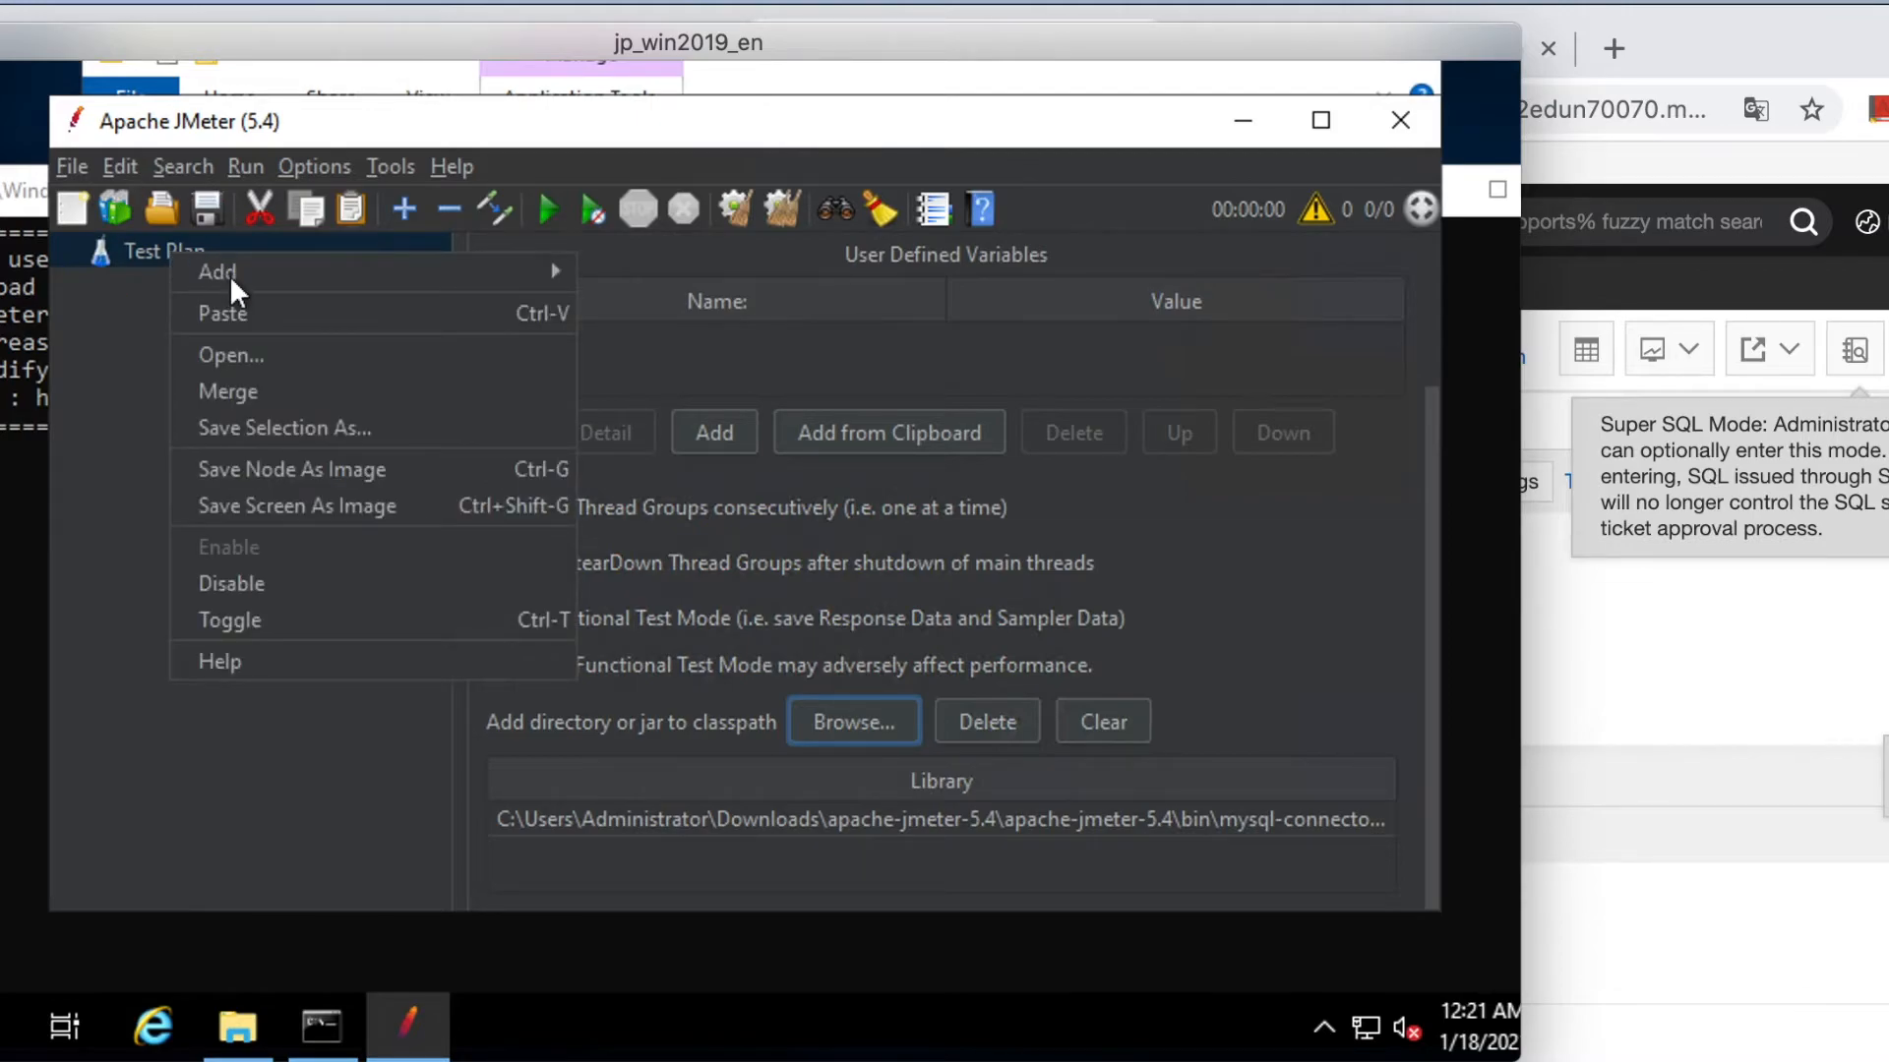
mouse_move(242, 275)
mouse_move(675, 312)
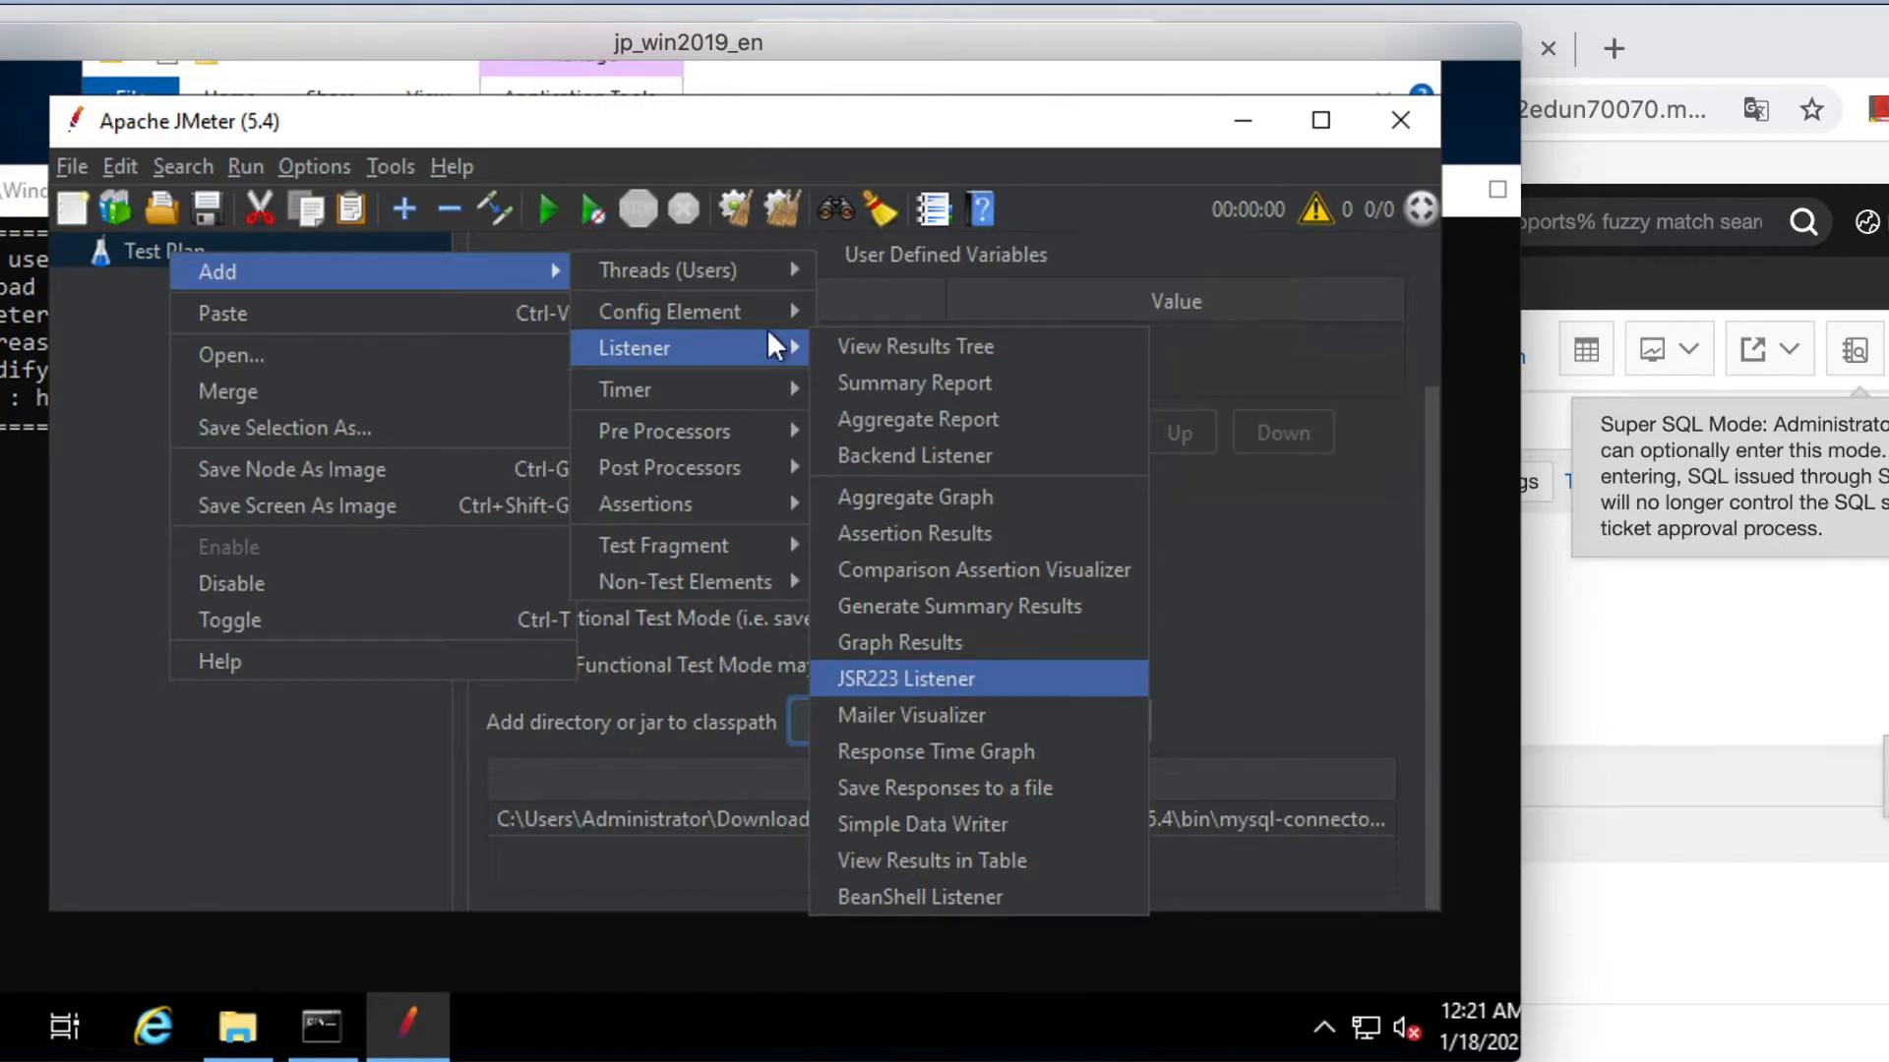
mouse_move(757, 317)
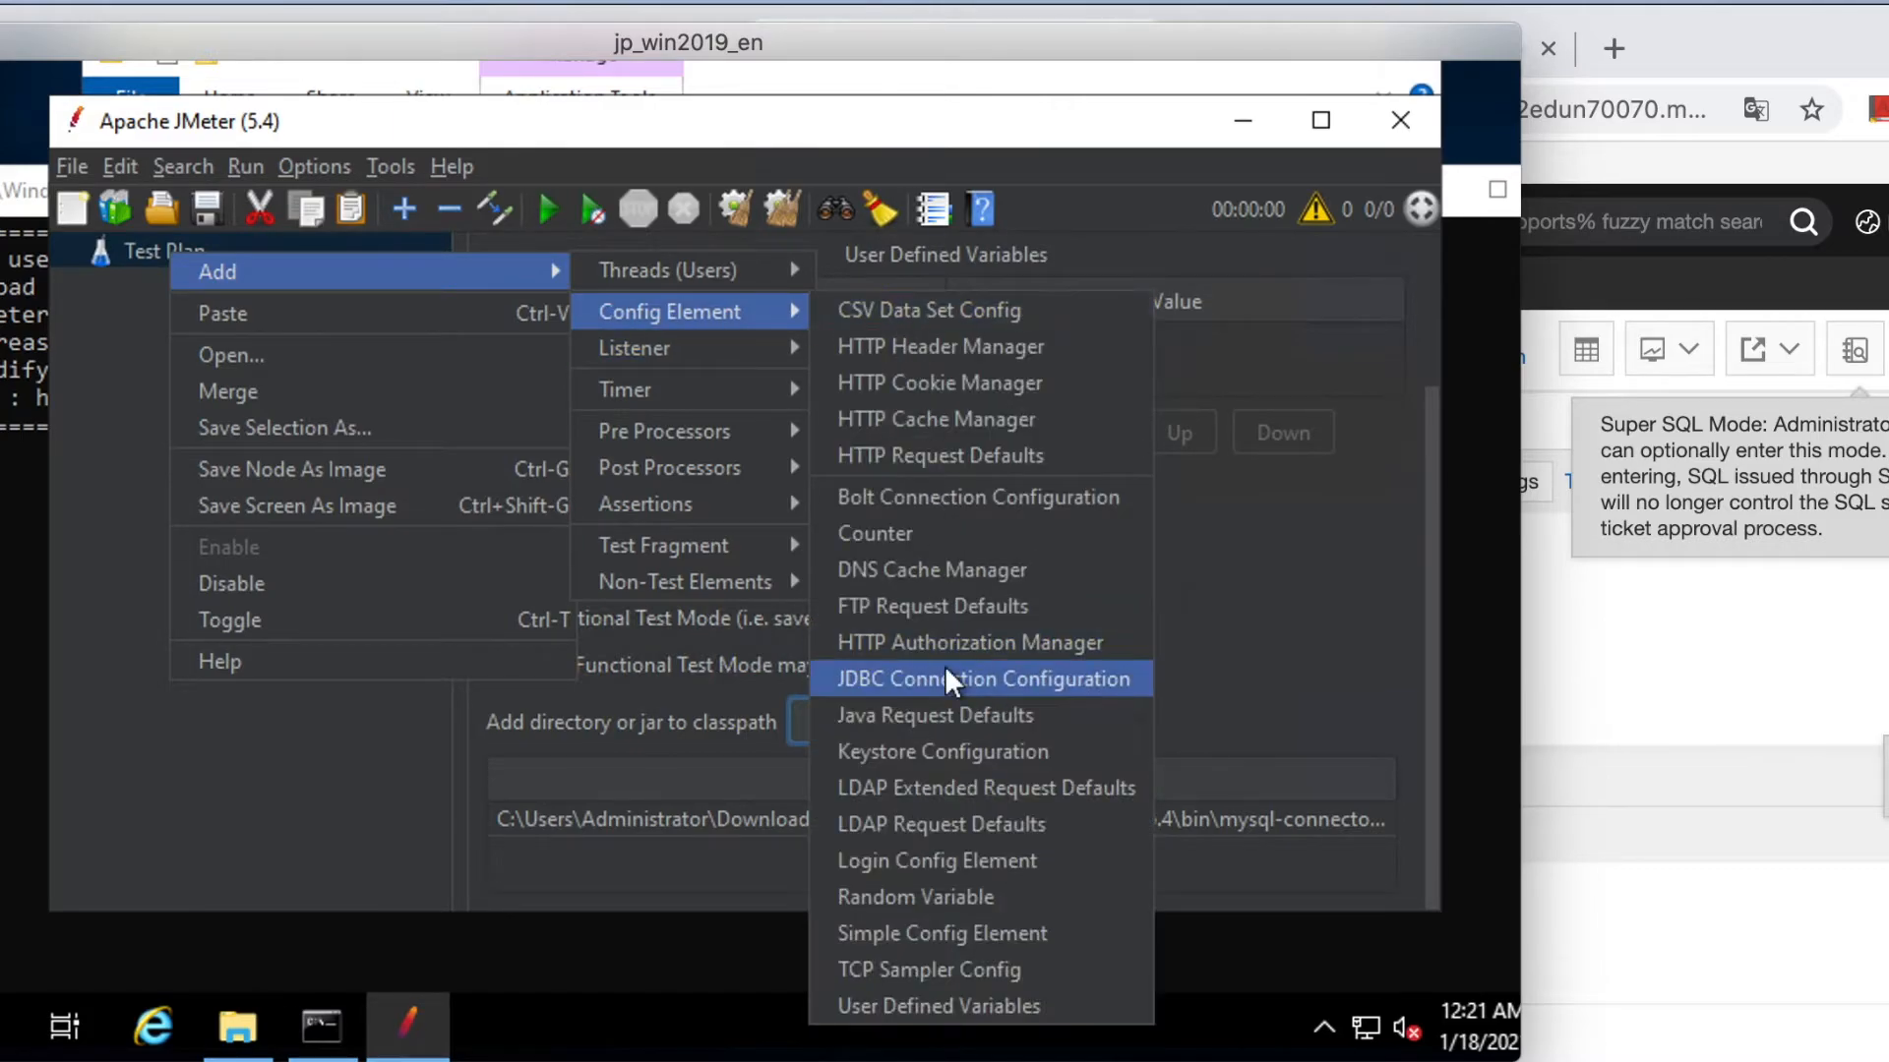
Add a JDBC Connection Configuration element to the Test Plan and enter 'test'.
left_click(1006, 678)
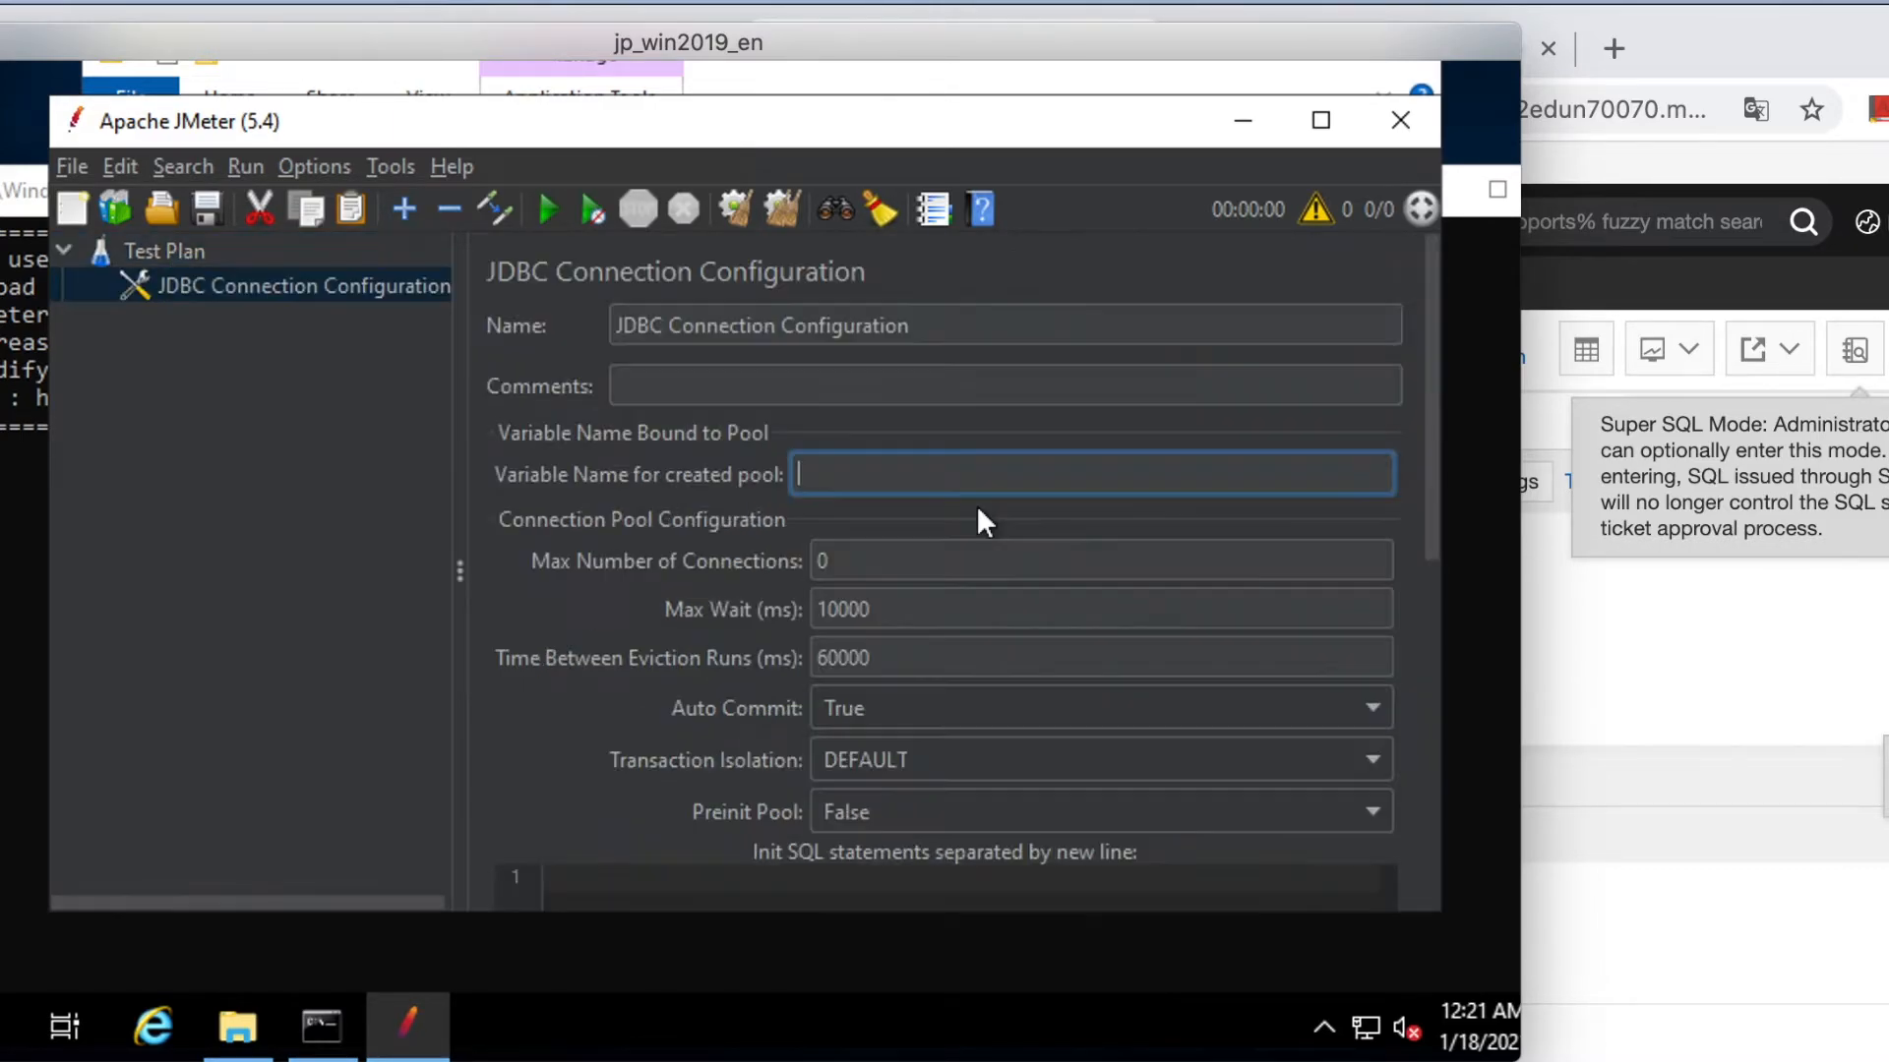
type("test")
left_click_drag(1433, 498, 1425, 835)
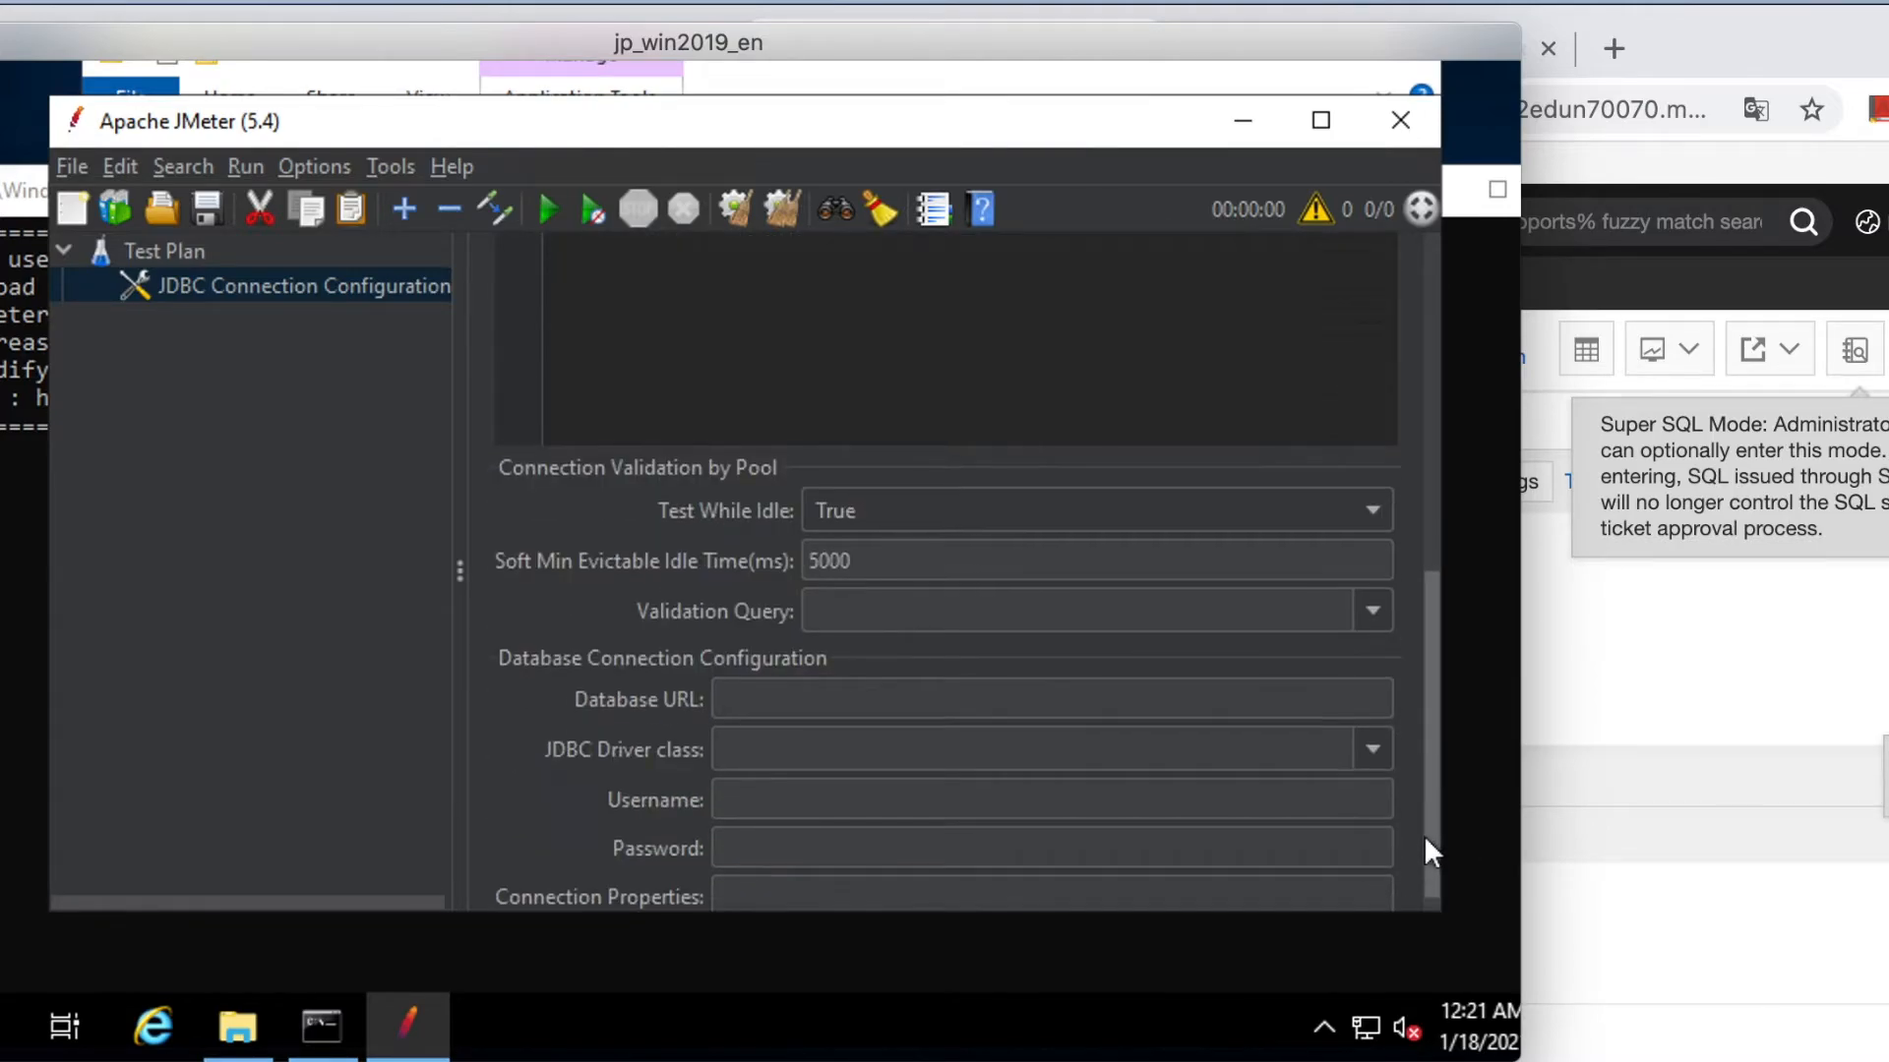
Set the JDBC validation query to select 1, then return to the browser.
left_click(1372, 618)
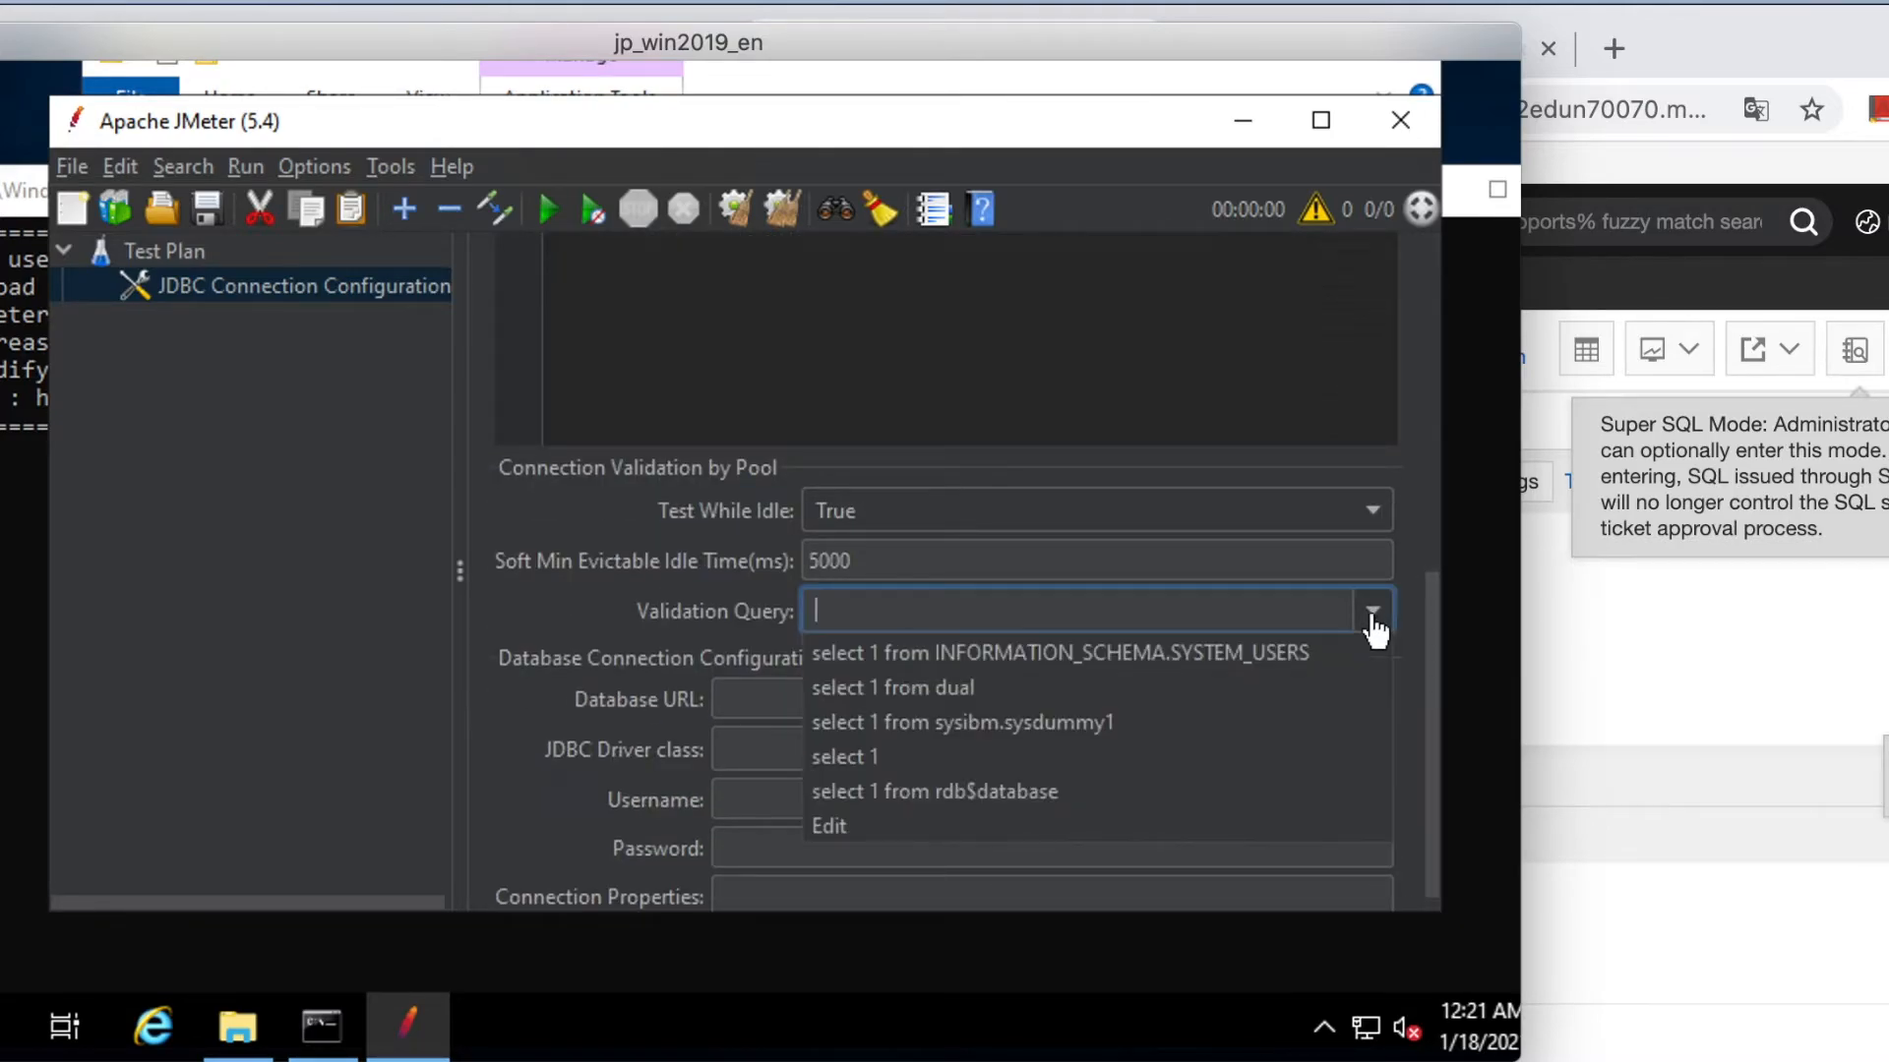
left_click(1160, 754)
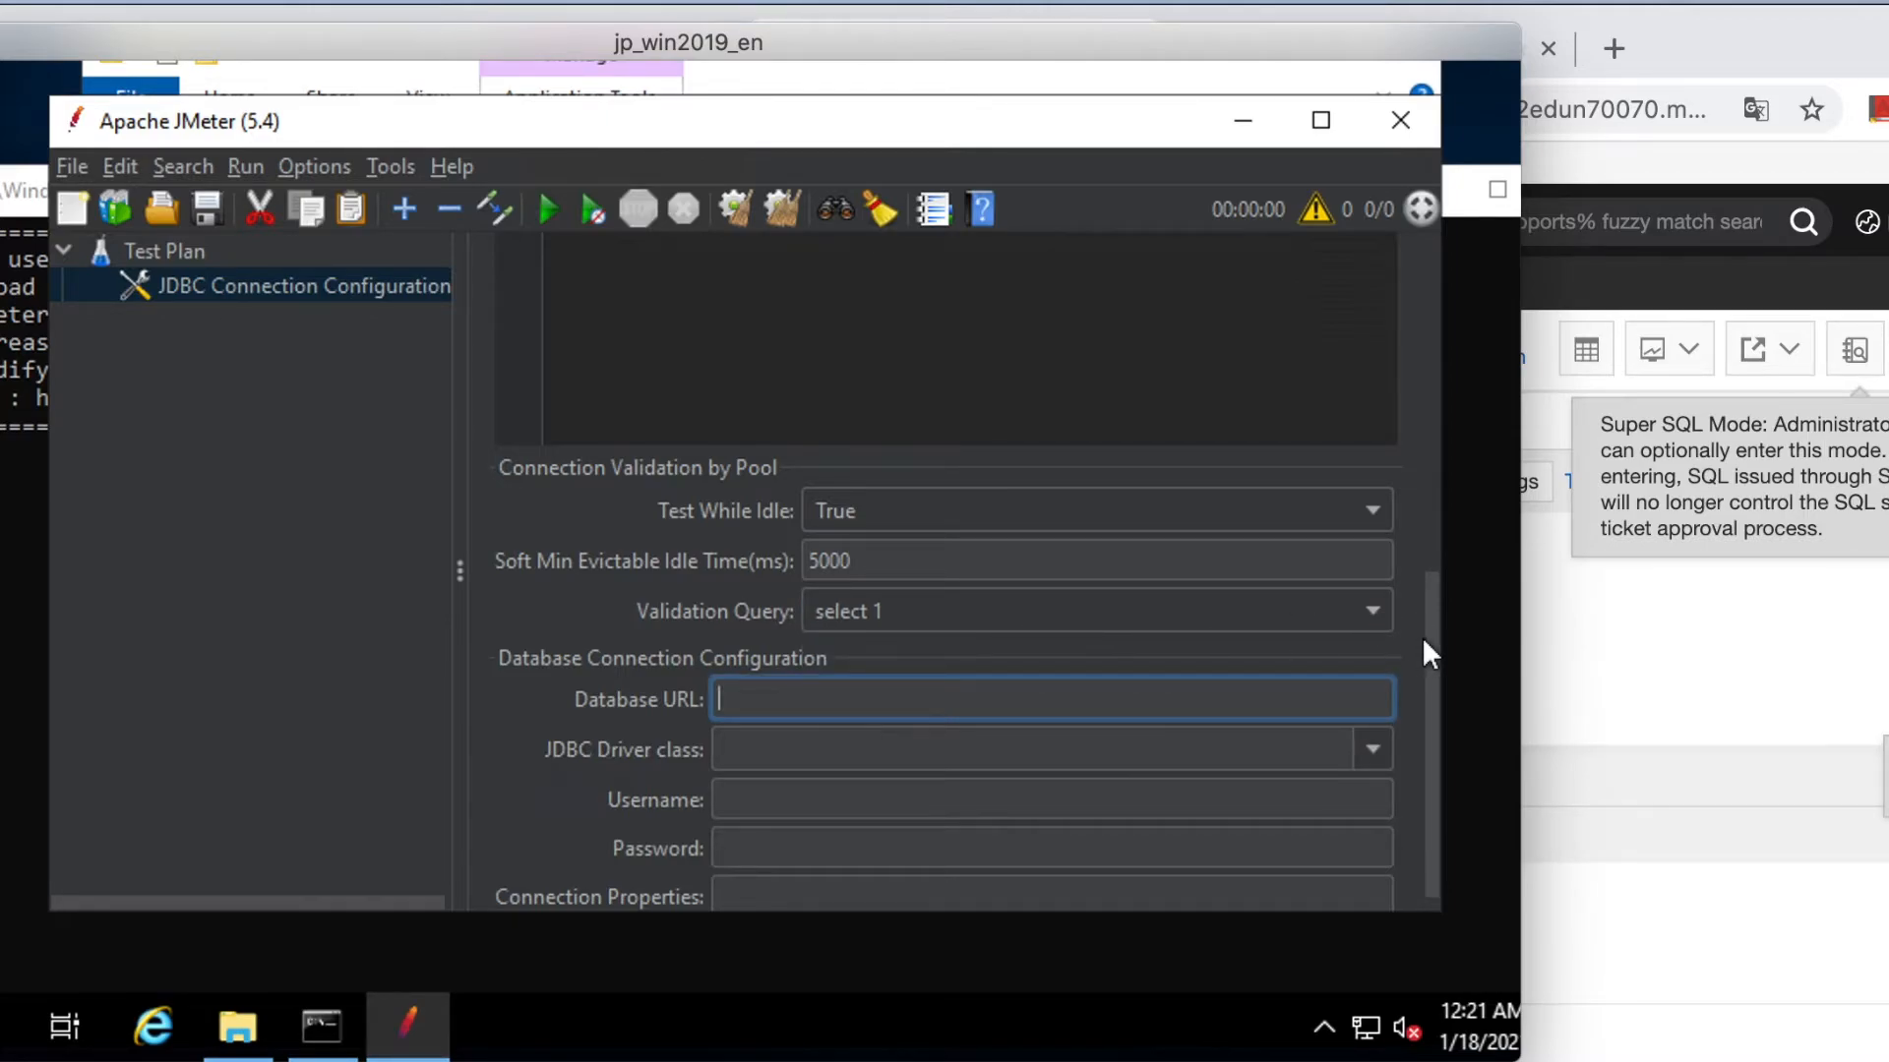
left_click_drag(1425, 644, 1422, 710)
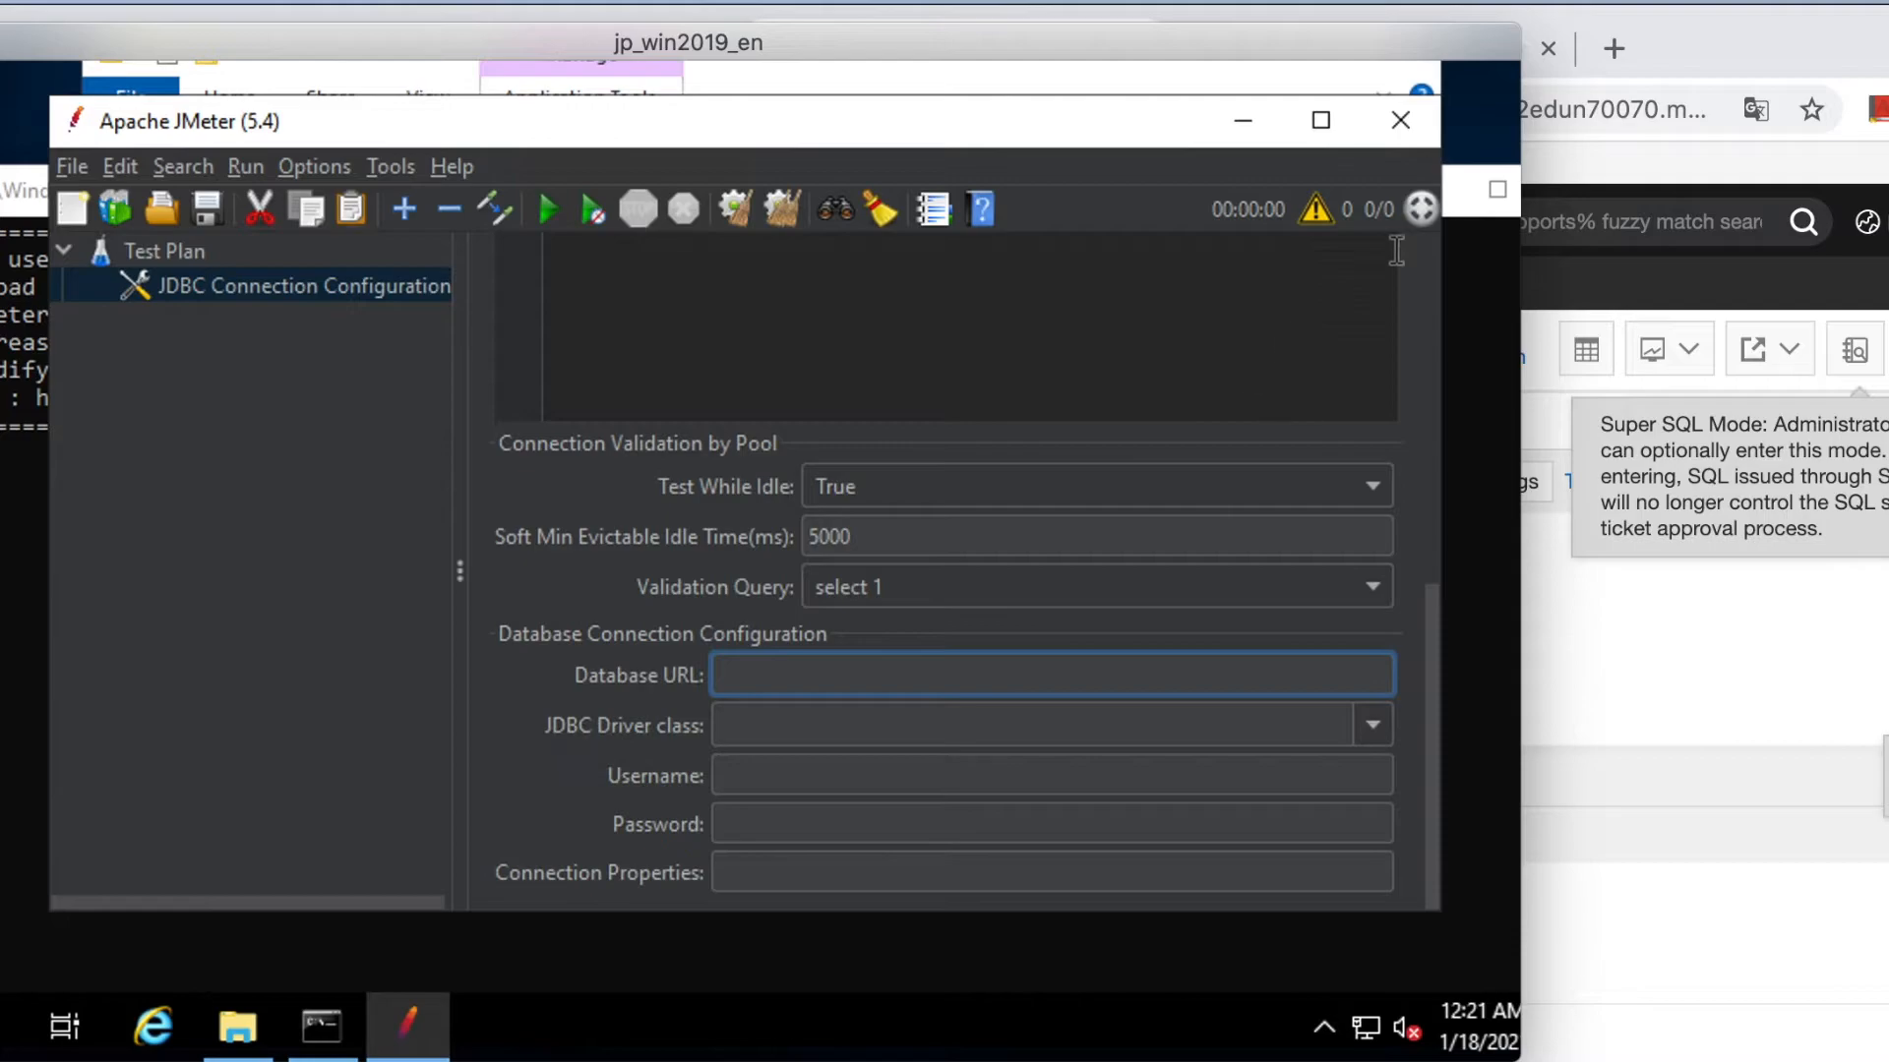
left_click(1706, 47)
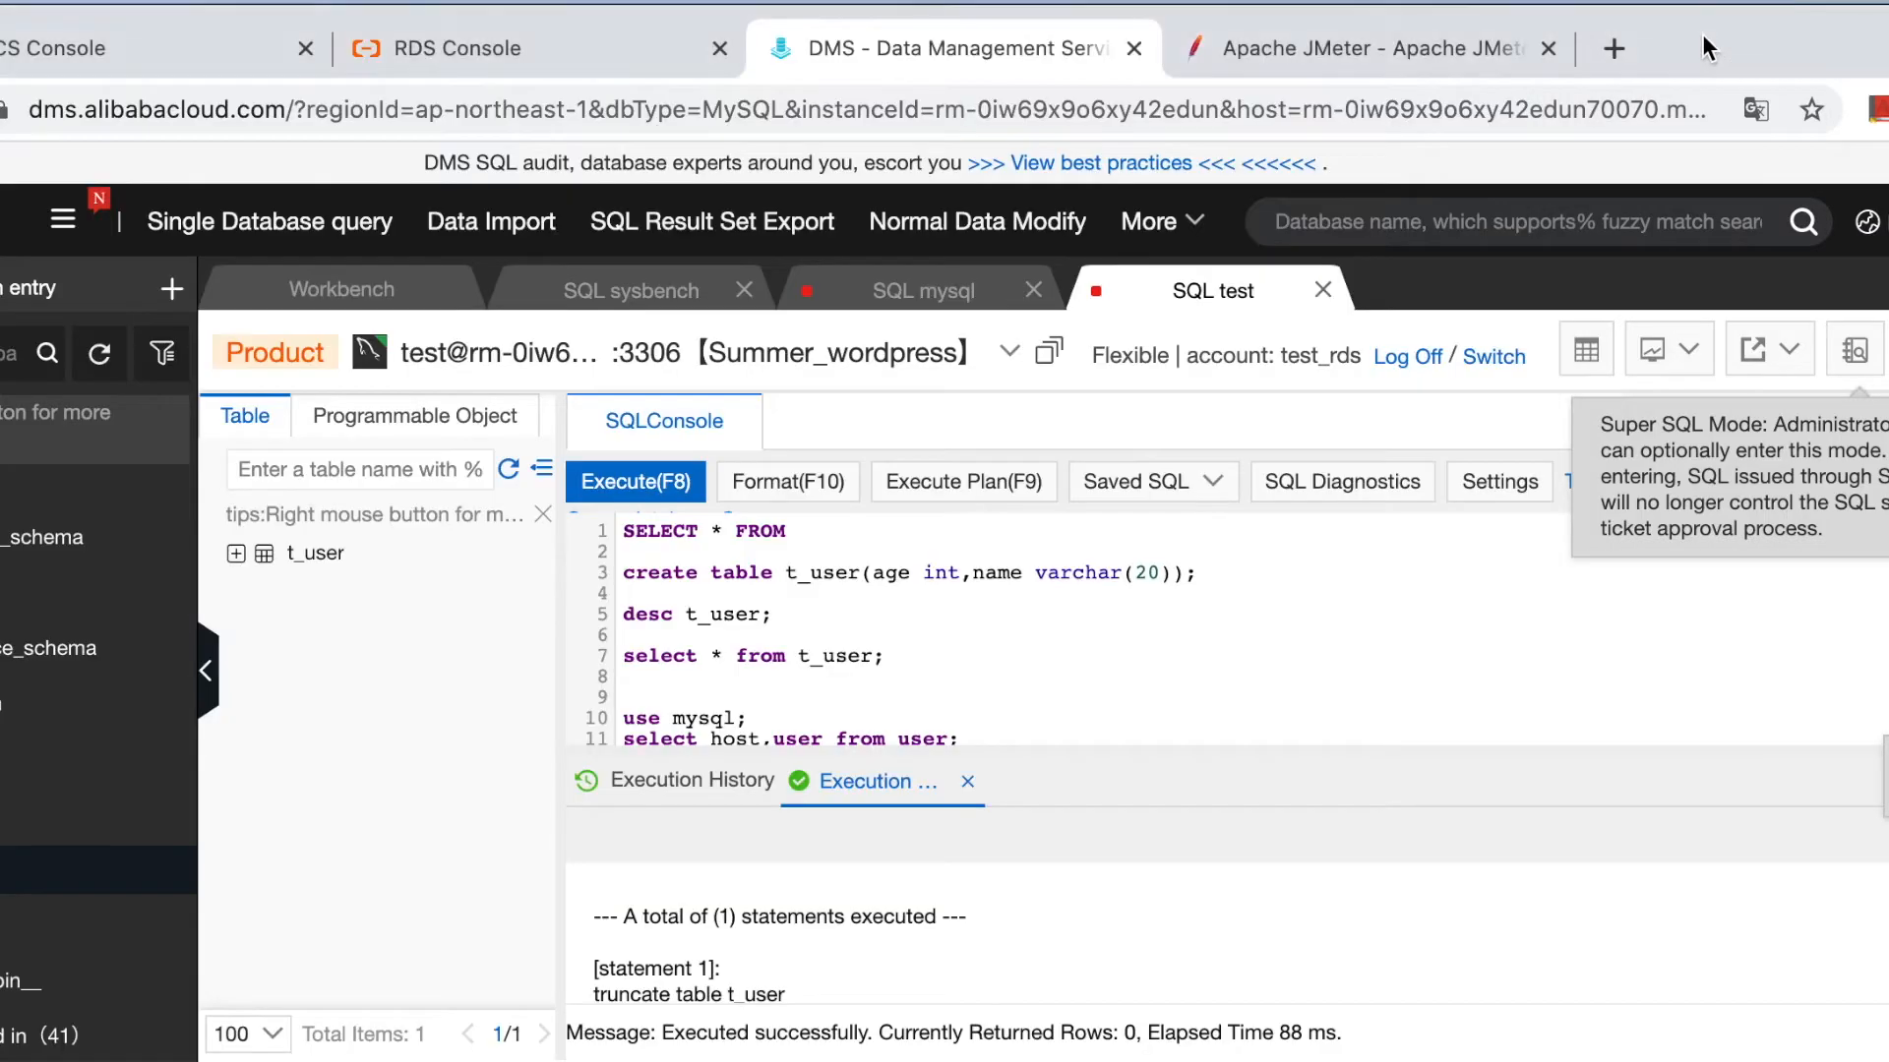
Open the Summer_wordpress instance from the RDS instance list and copy its public endpoint.
left_click(486, 41)
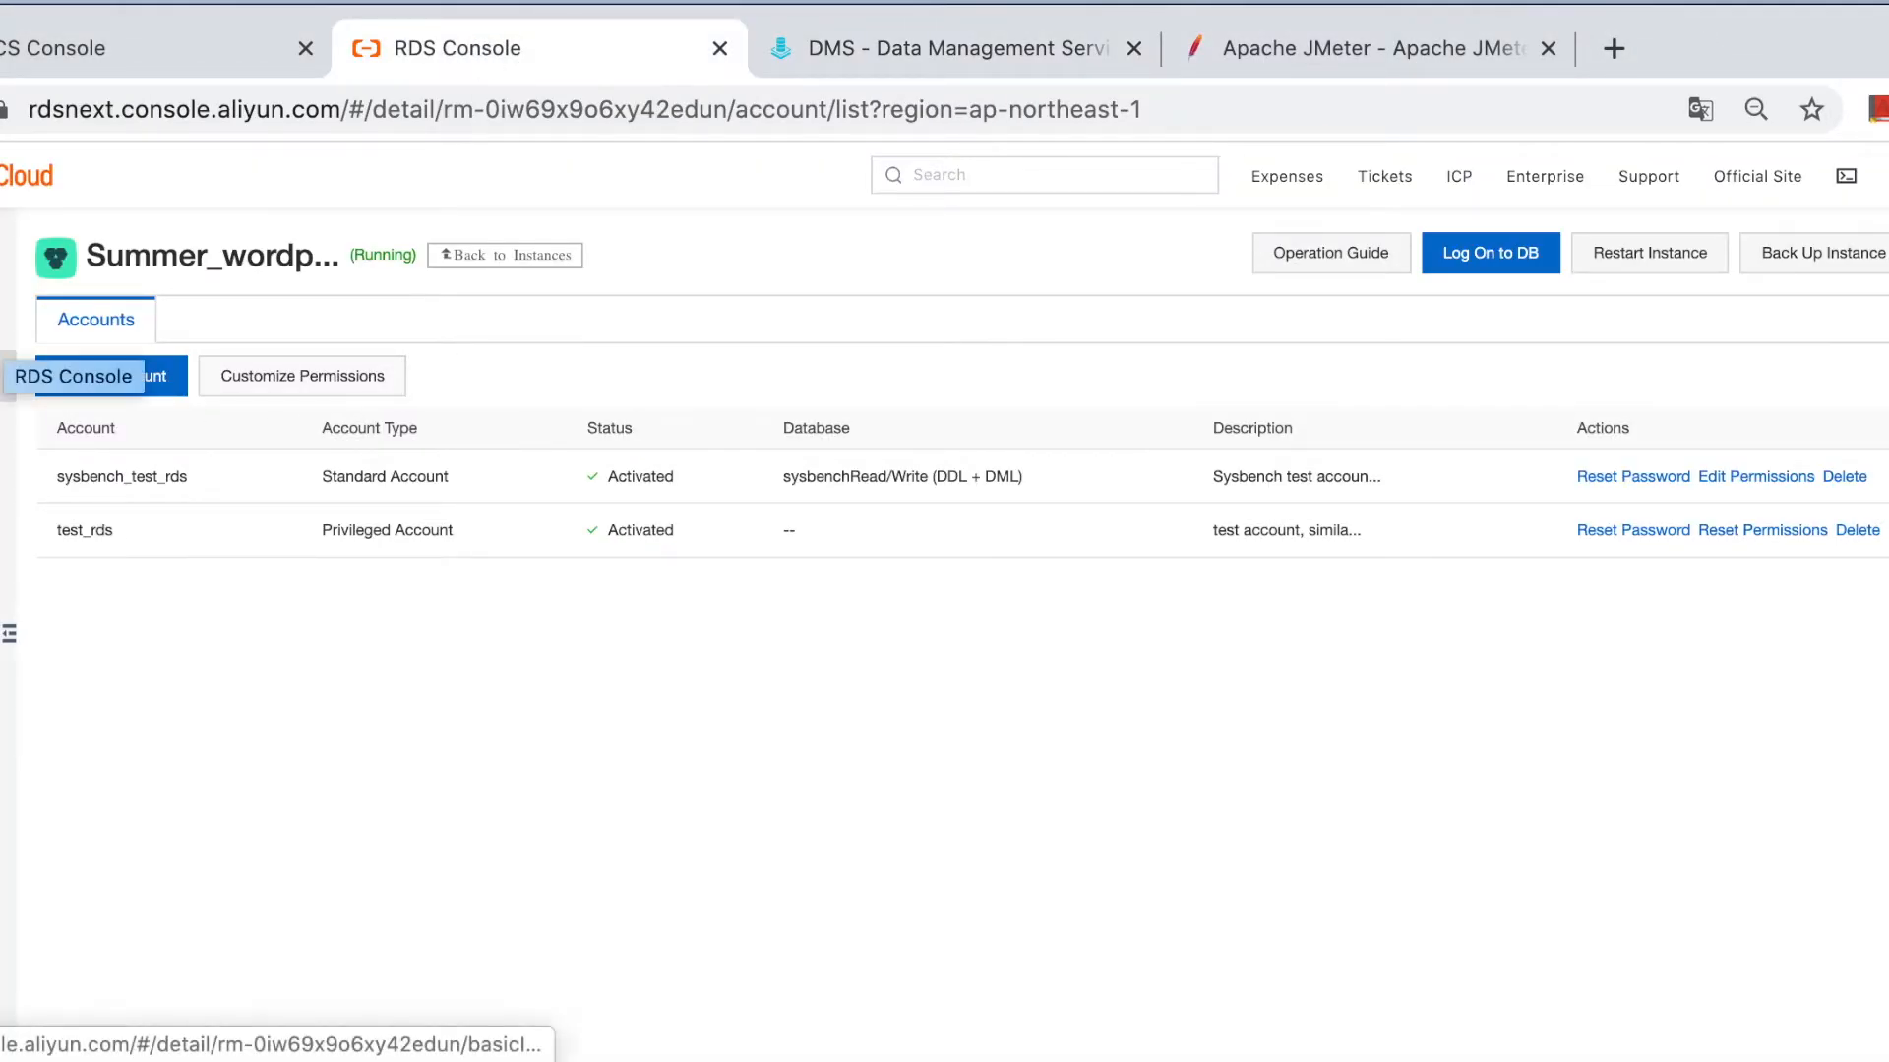
left_click(2, 377)
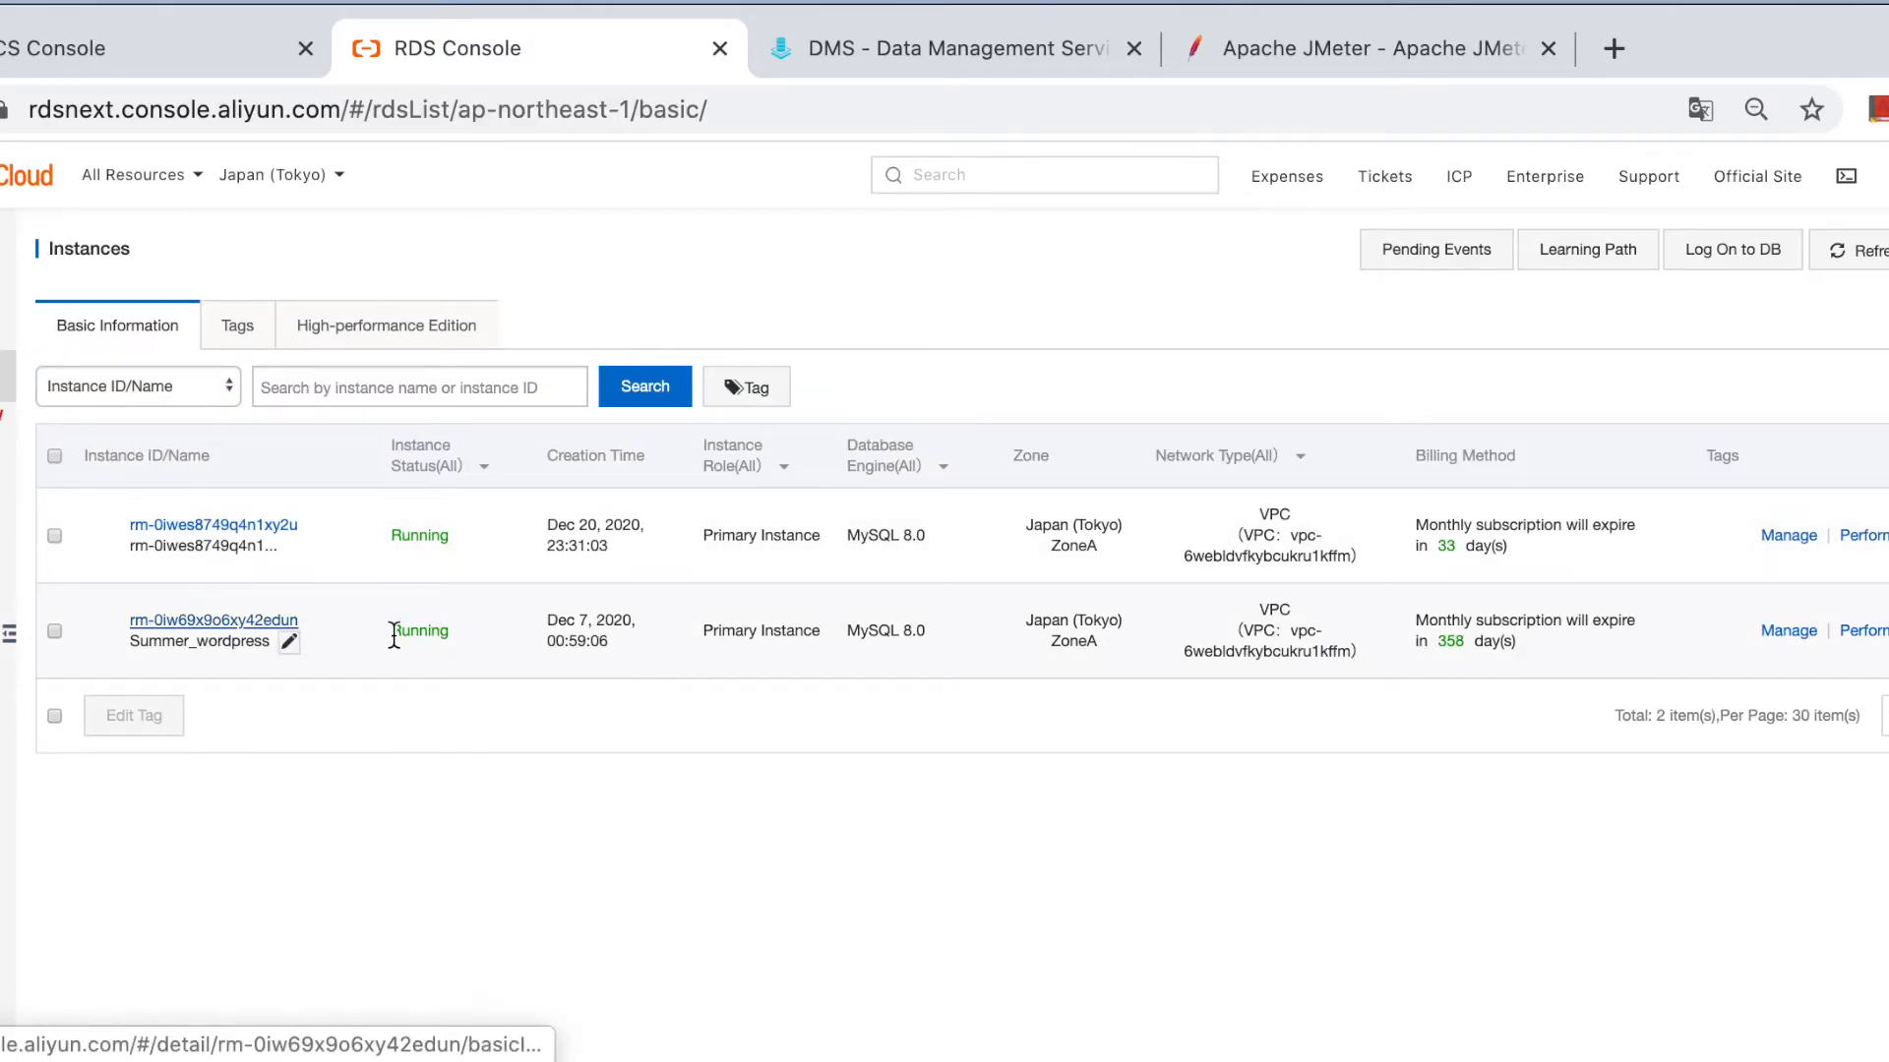
left_click(285, 620)
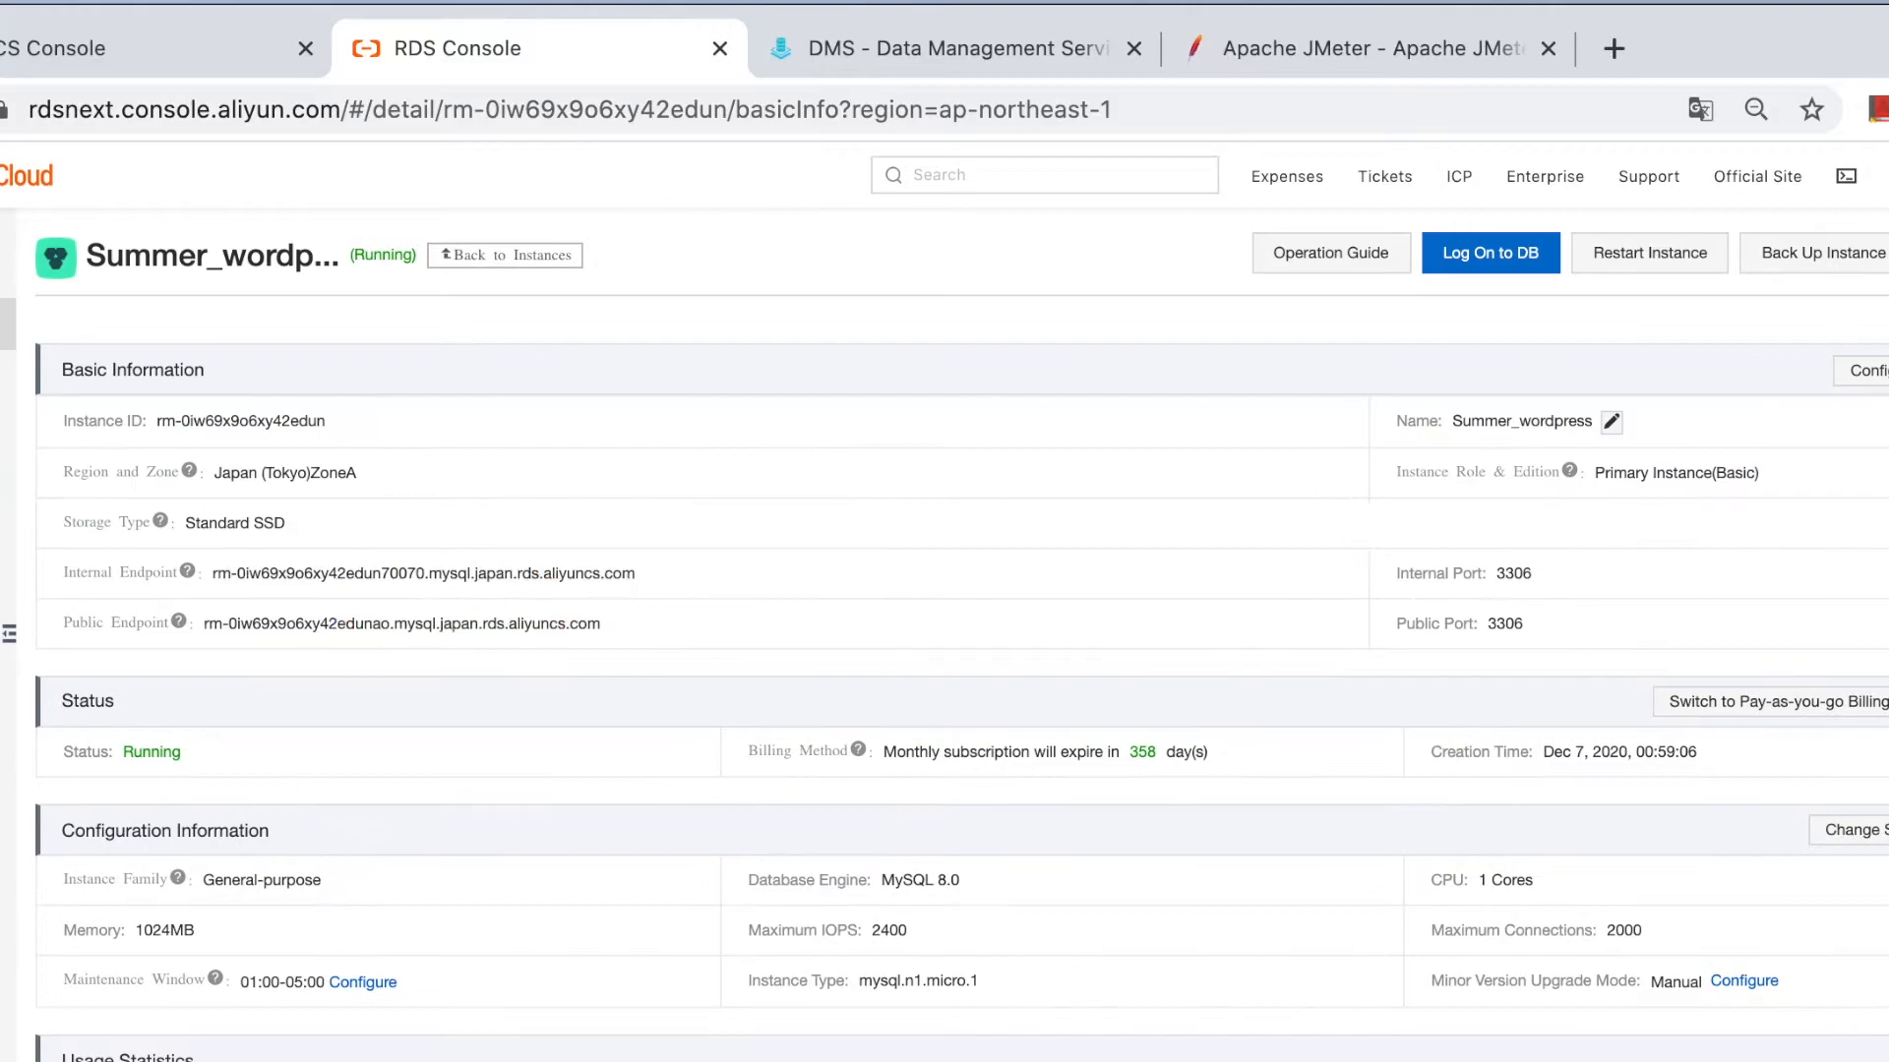
left_click(391, 625)
Set Database URL to jdbc:mysql://<endpoint>:3306/test and driver class to com.mysql.cj.jdbc.Driver.
key("super+Tab")
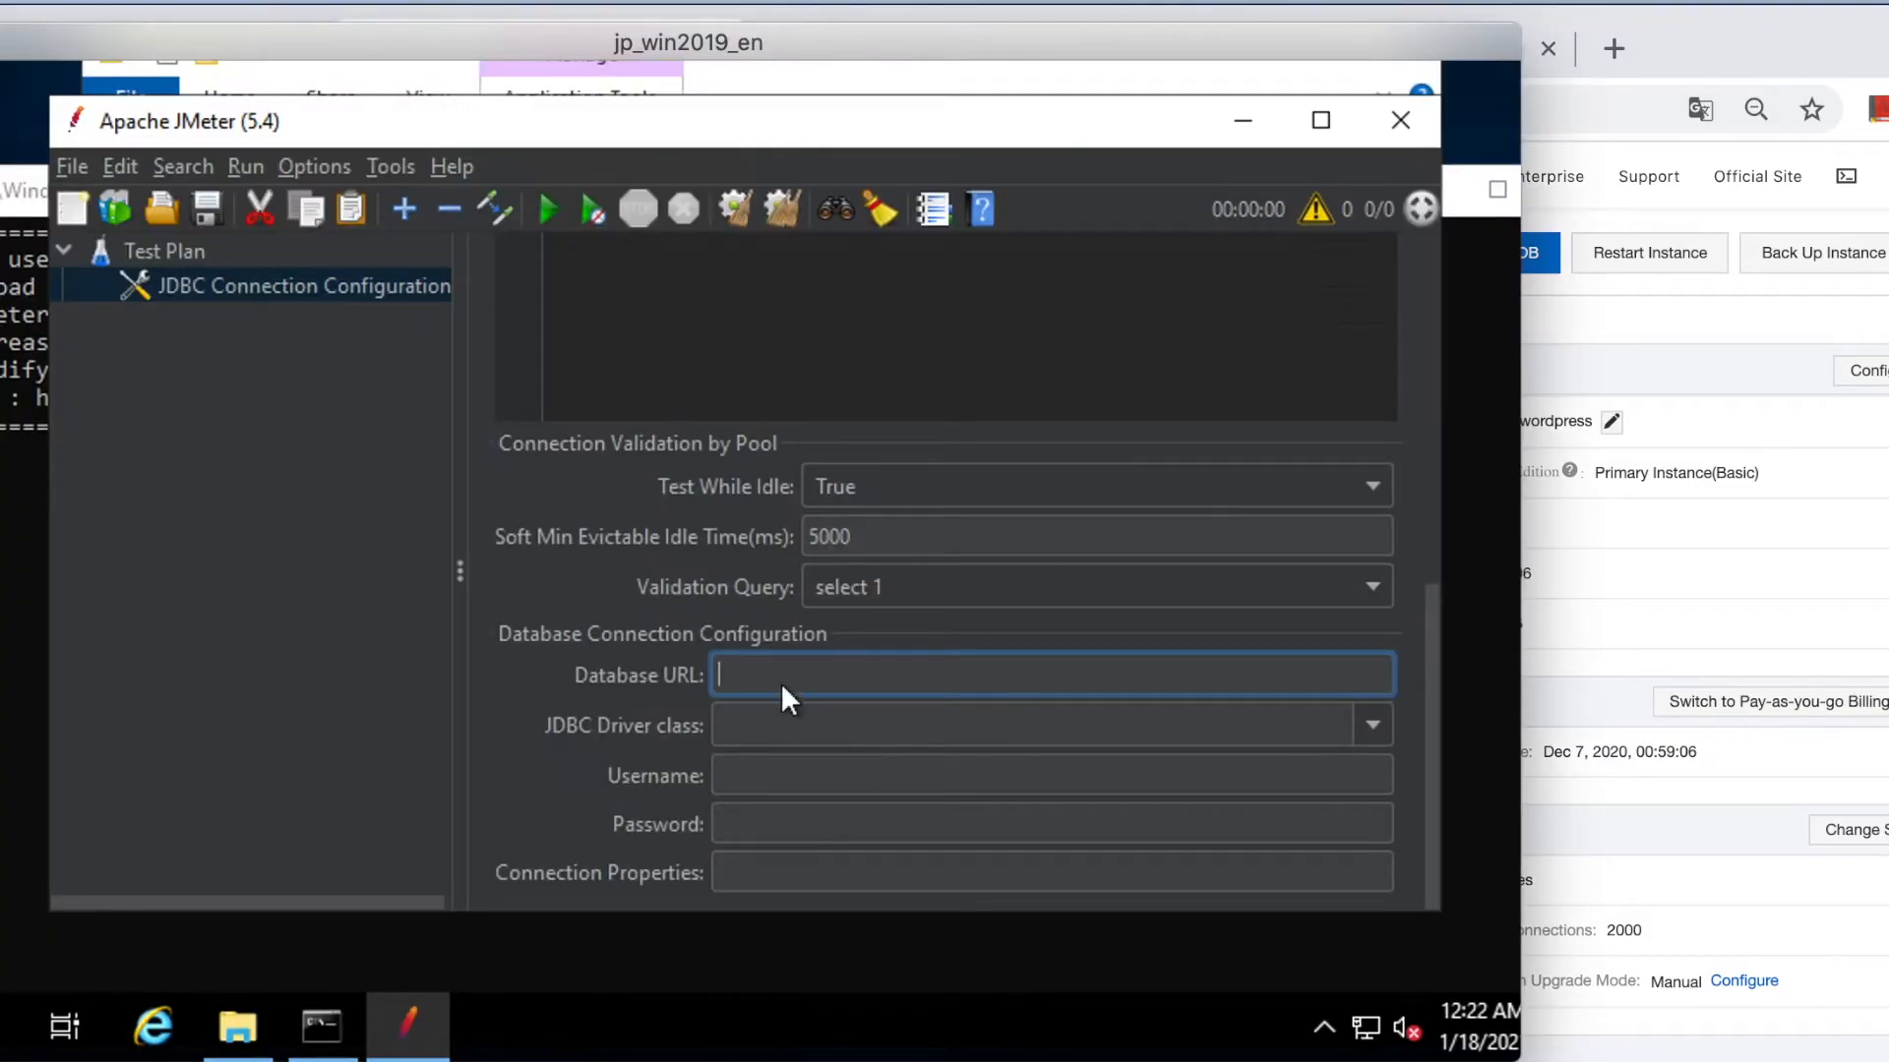
type("jdbc:mysql://")
key("ctrl+v")
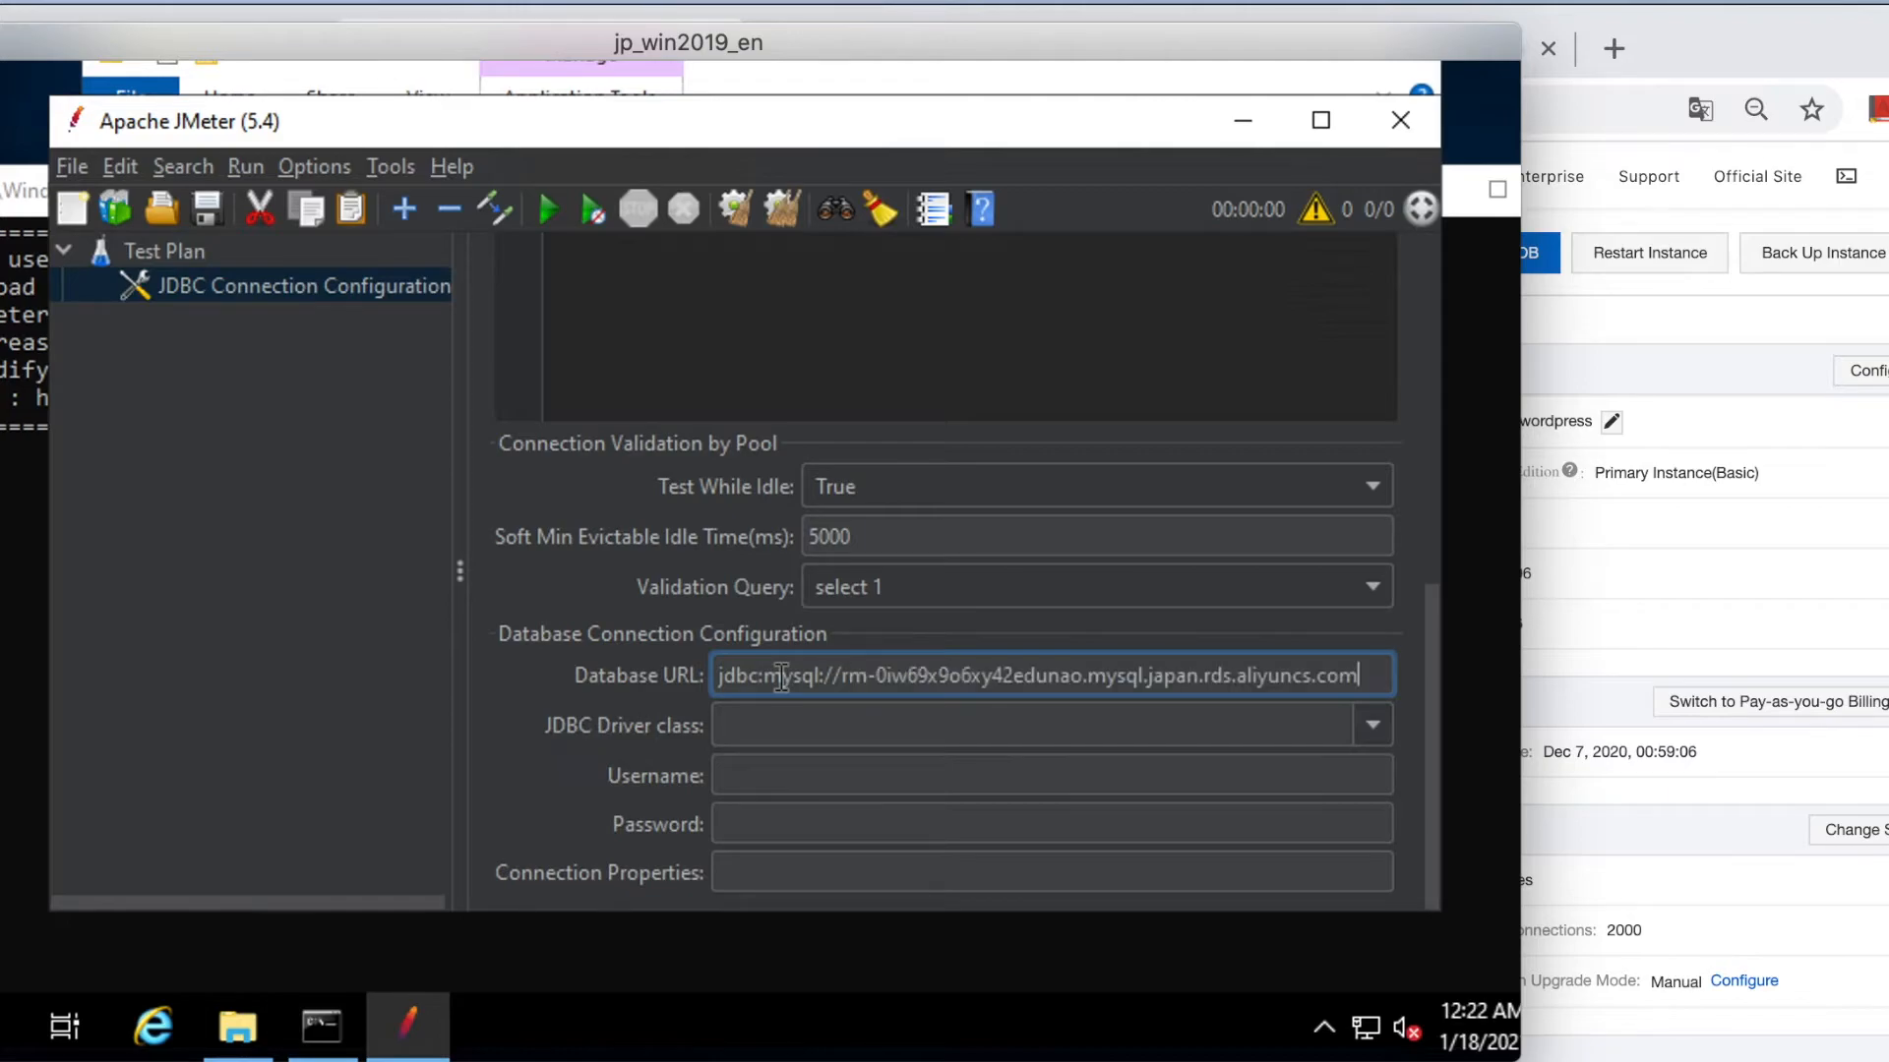
type(":")
type("330")
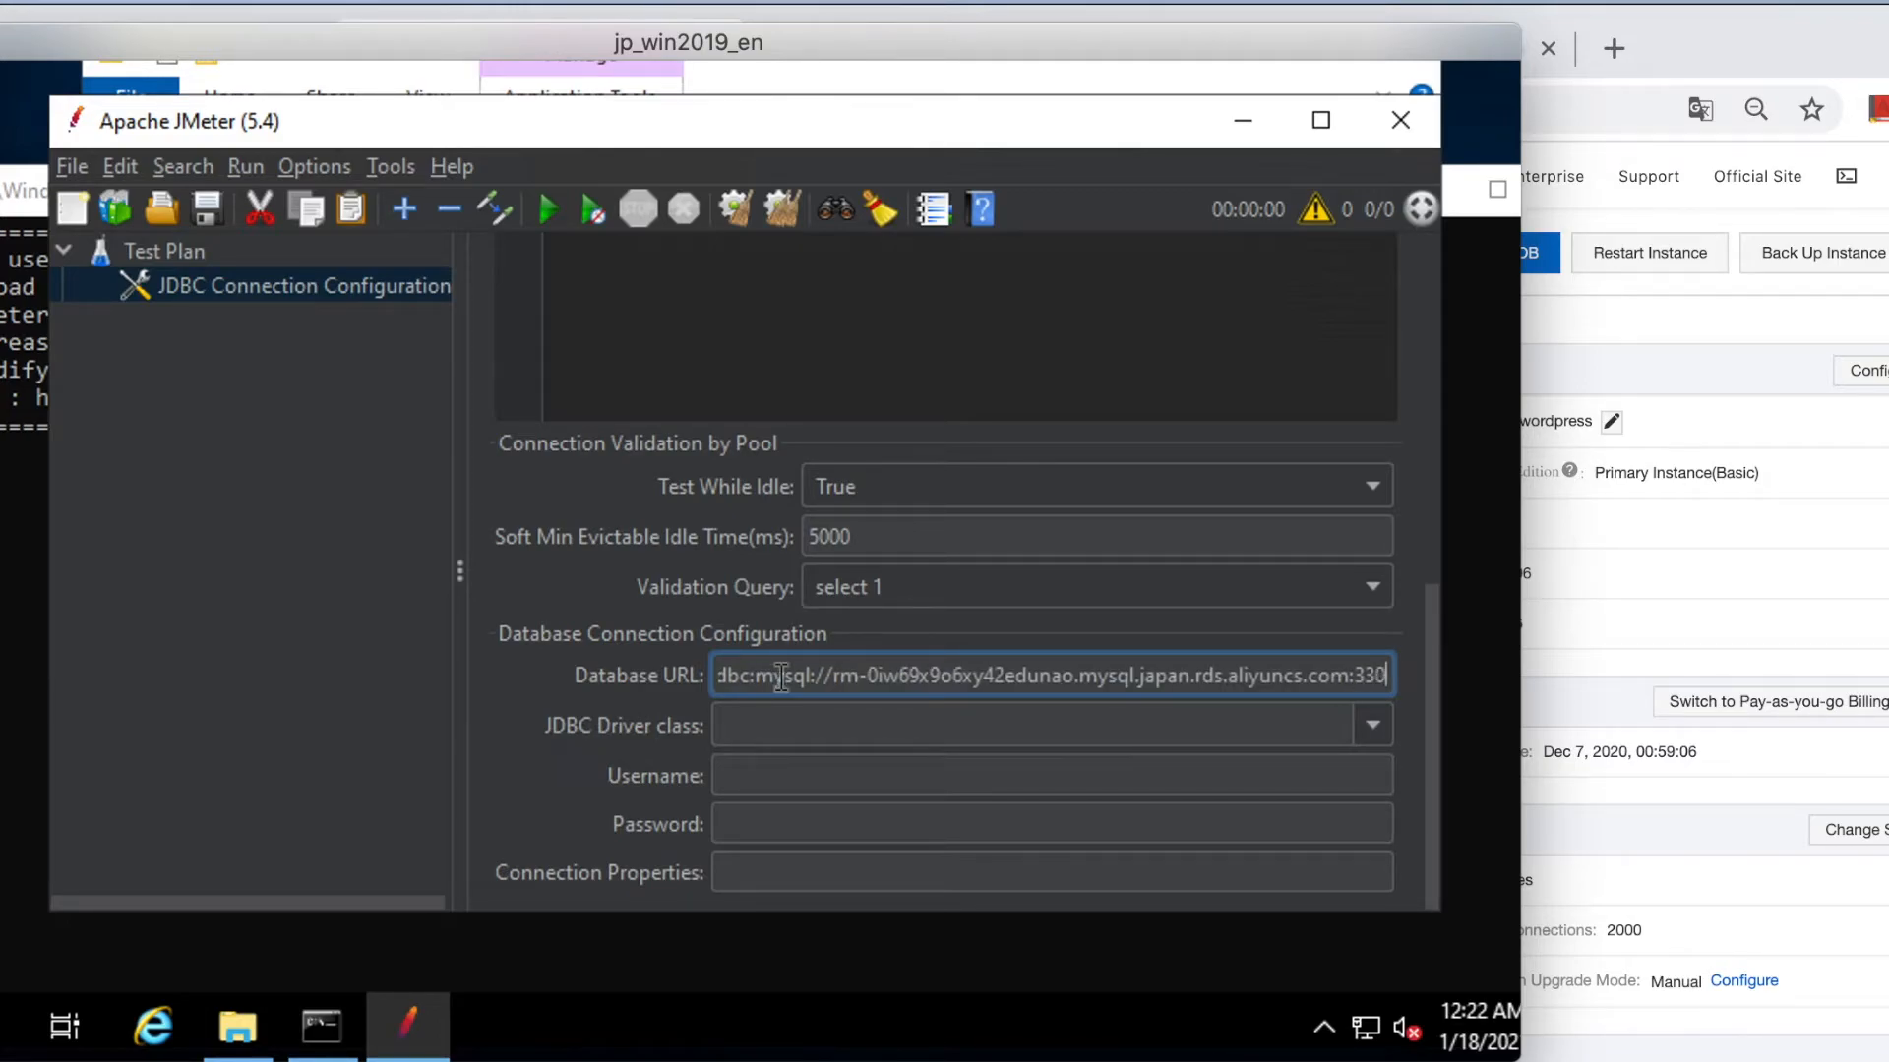
type("6/")
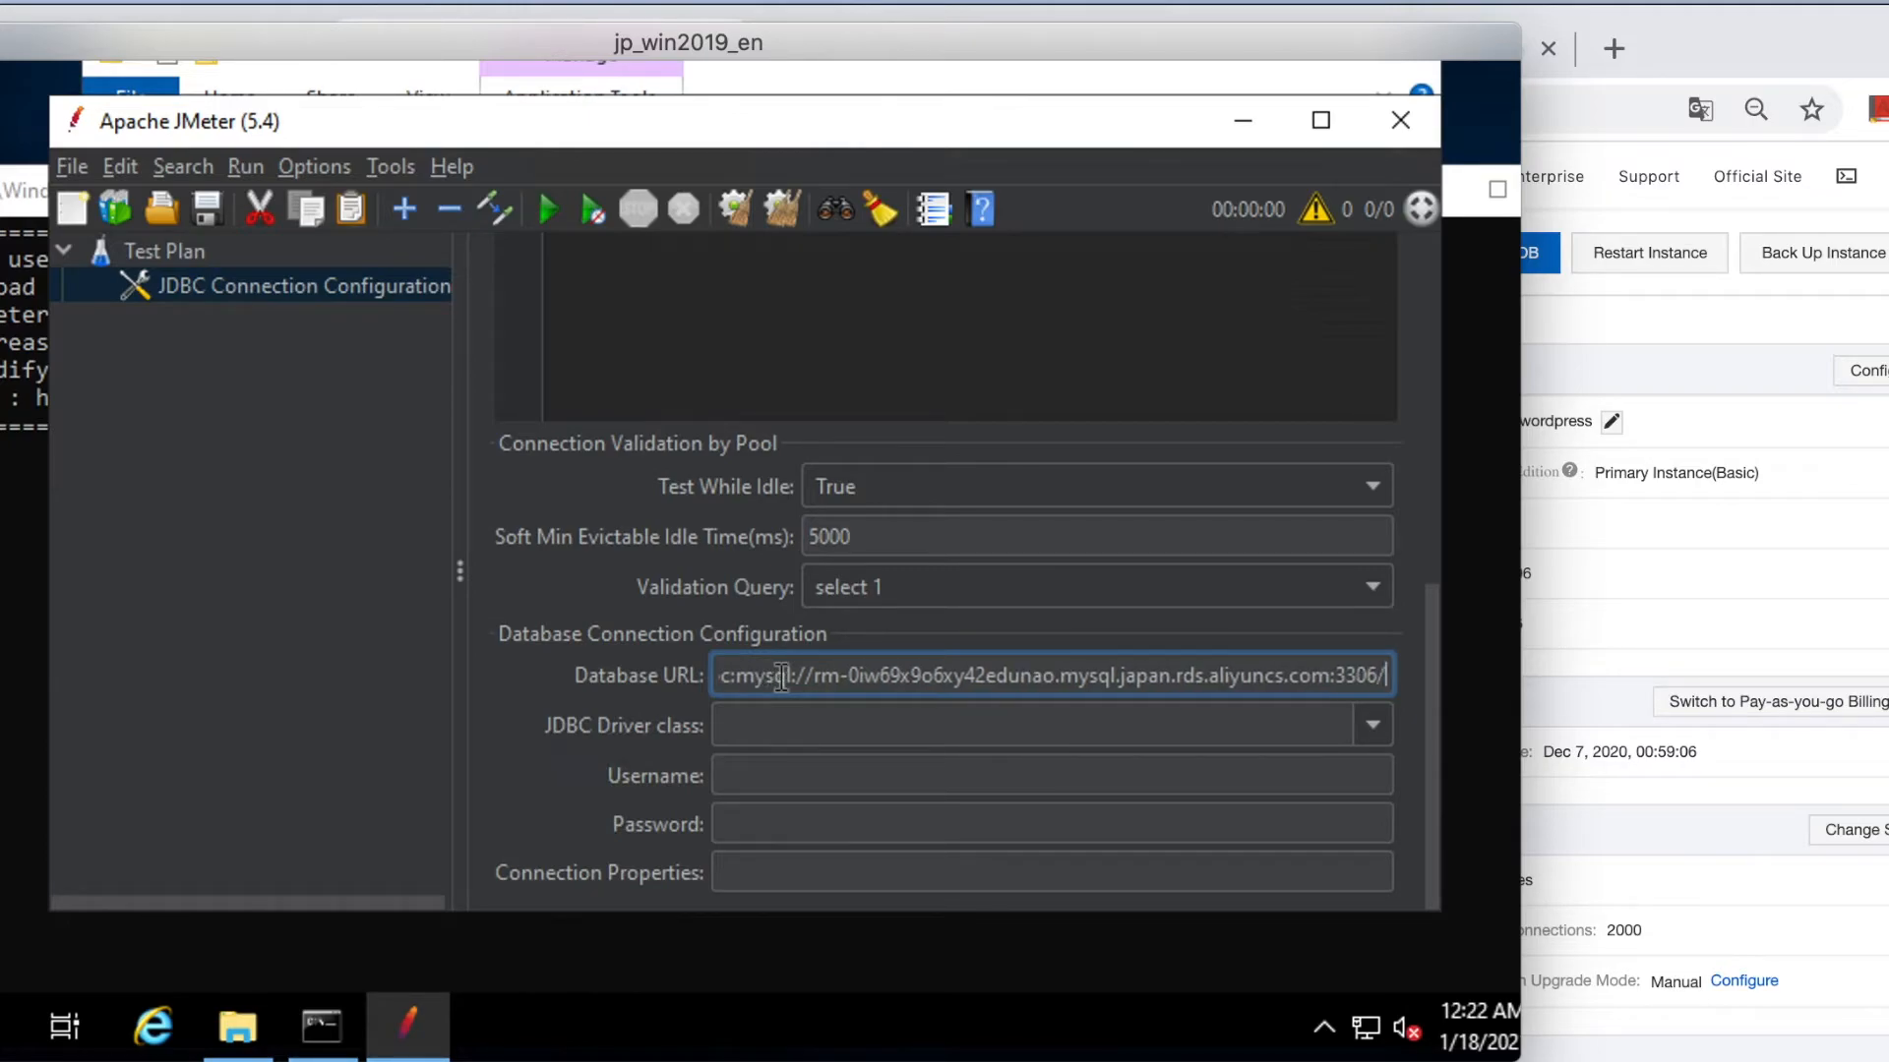
type("test")
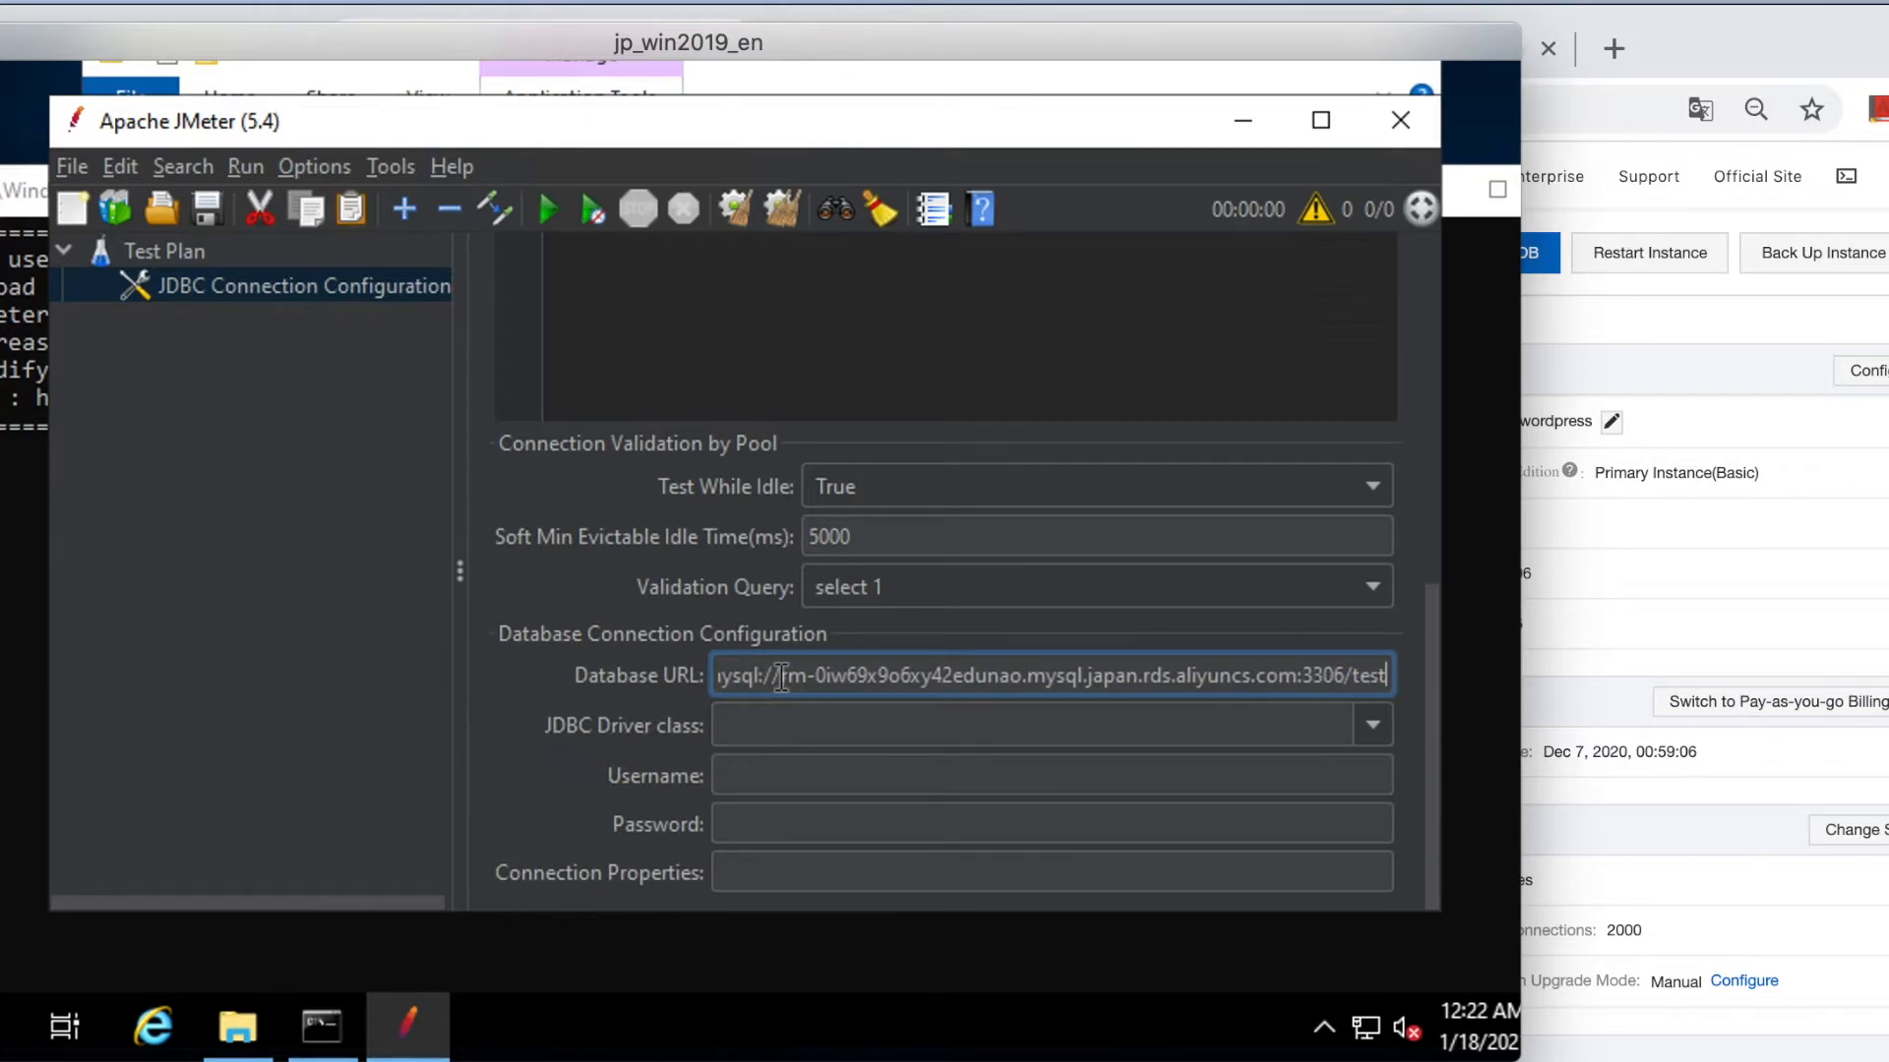
left_click(791, 728)
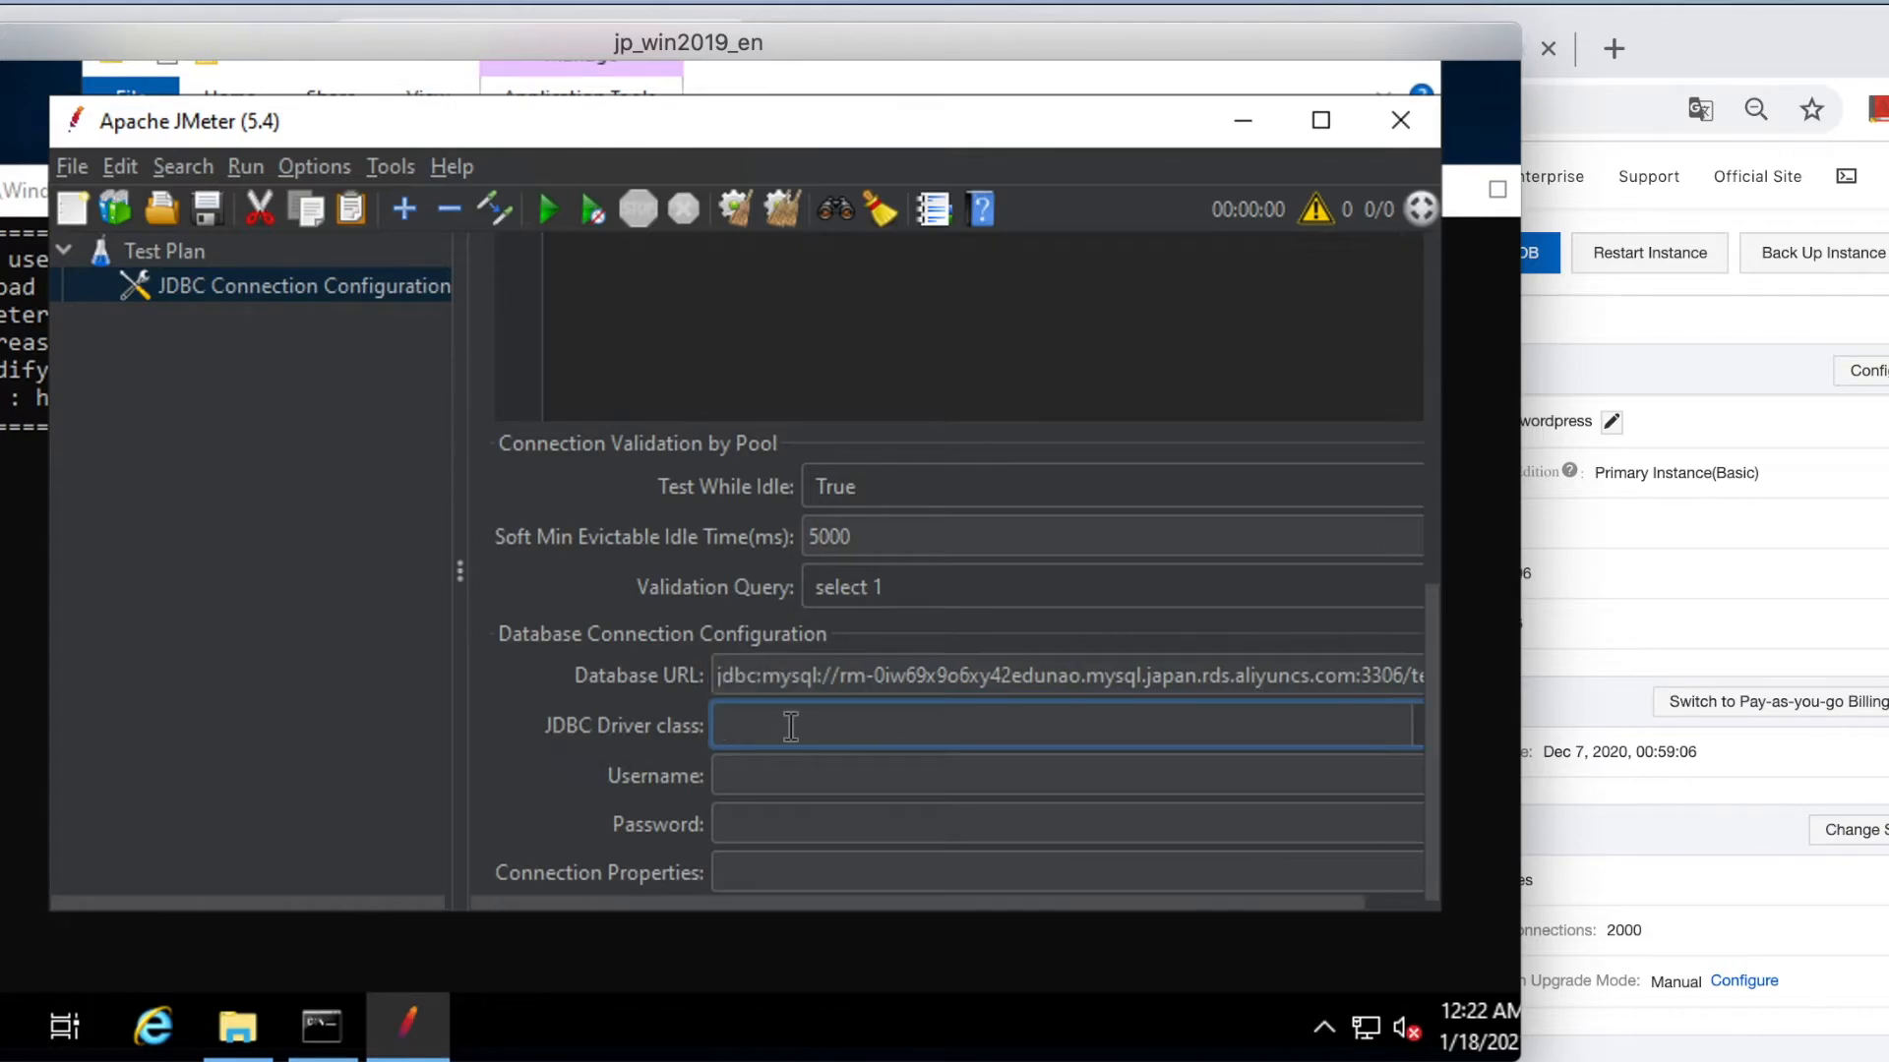
type("com.mysql.cj.jdbc.Driver")
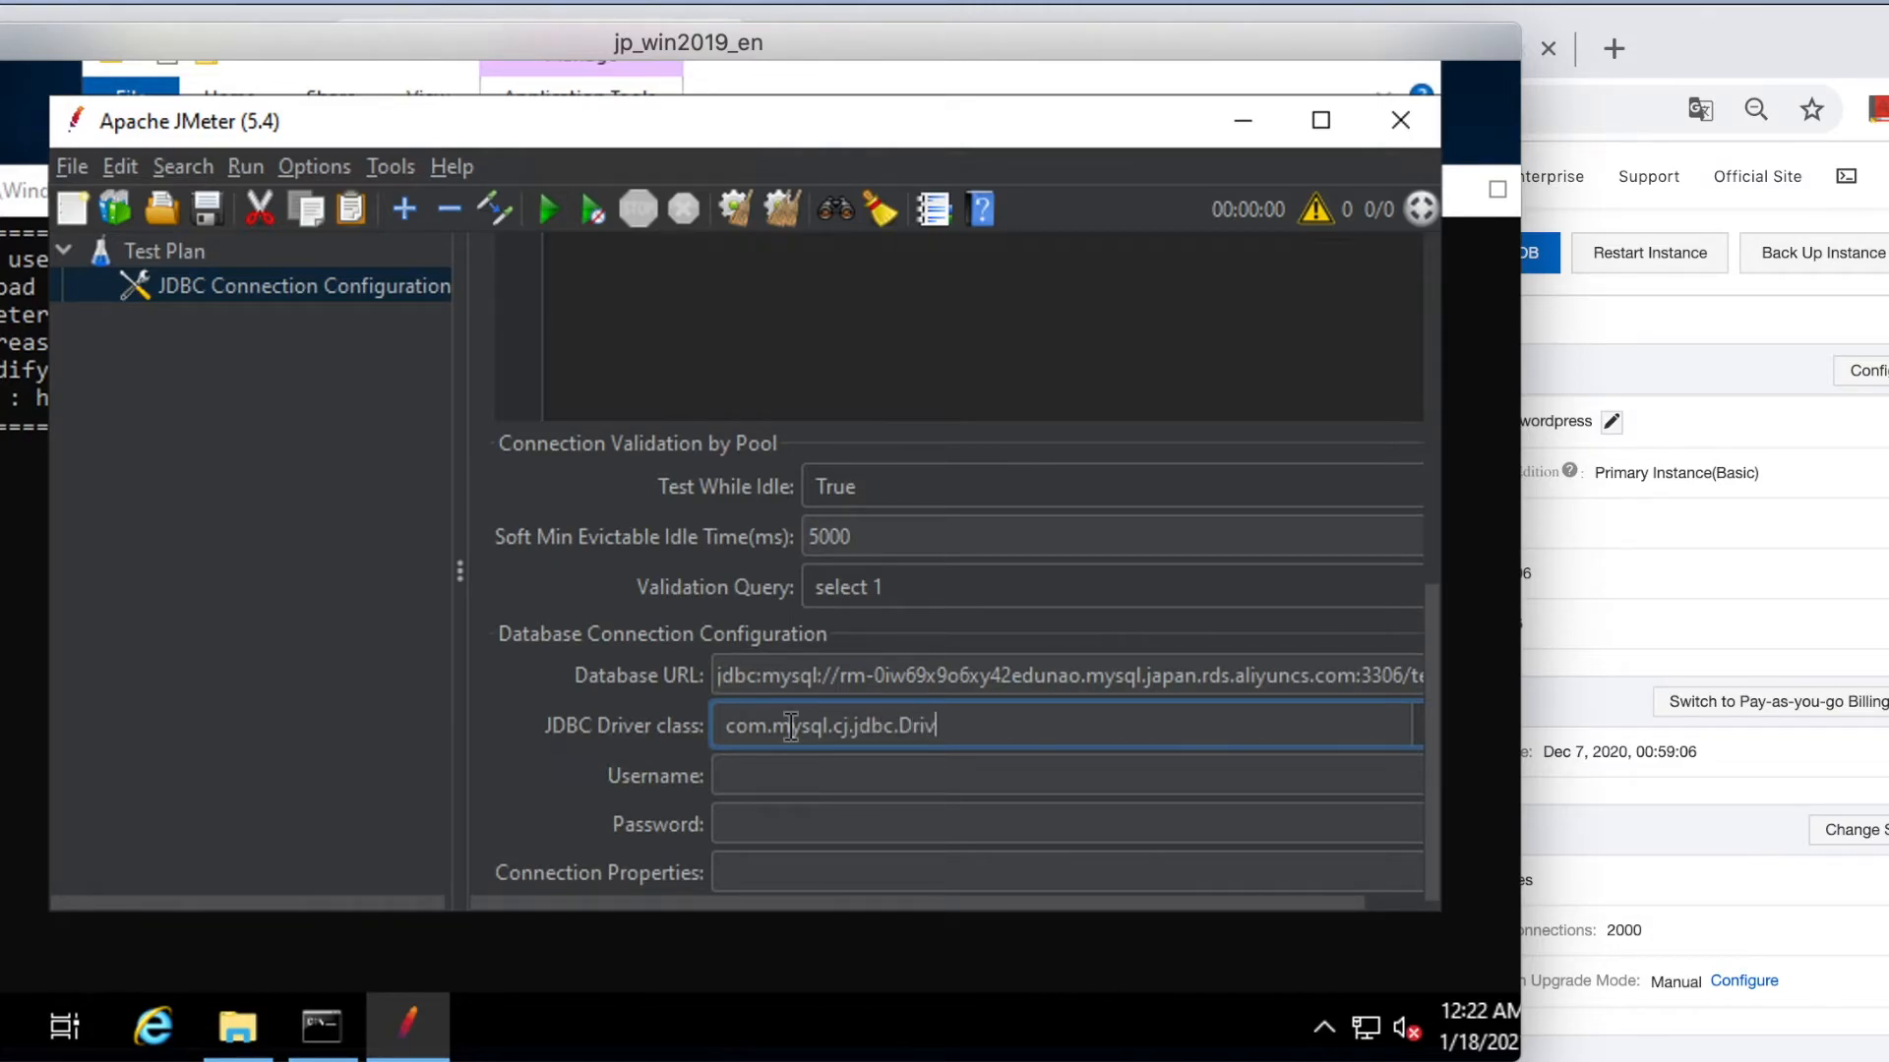
Look up the privileged account's name in the RDS instance's Accounts list.
left_click(838, 776)
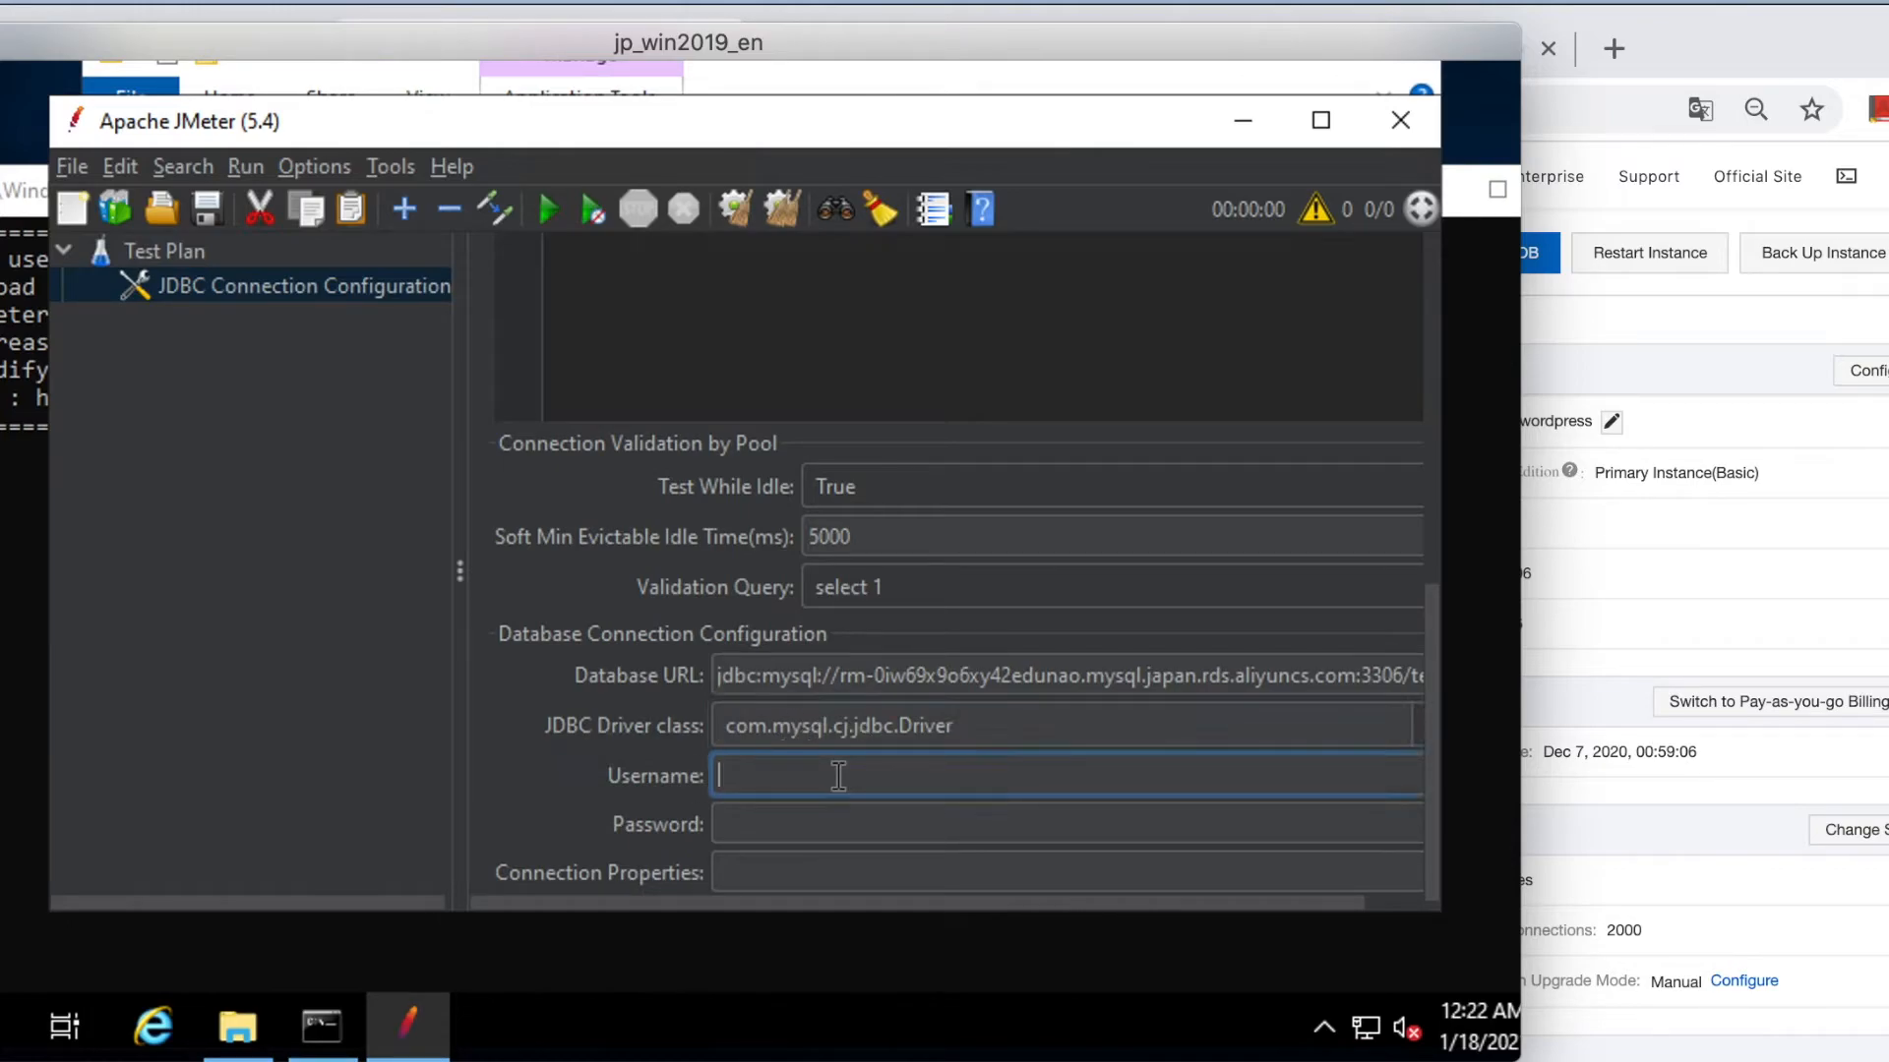
left_click(1678, 543)
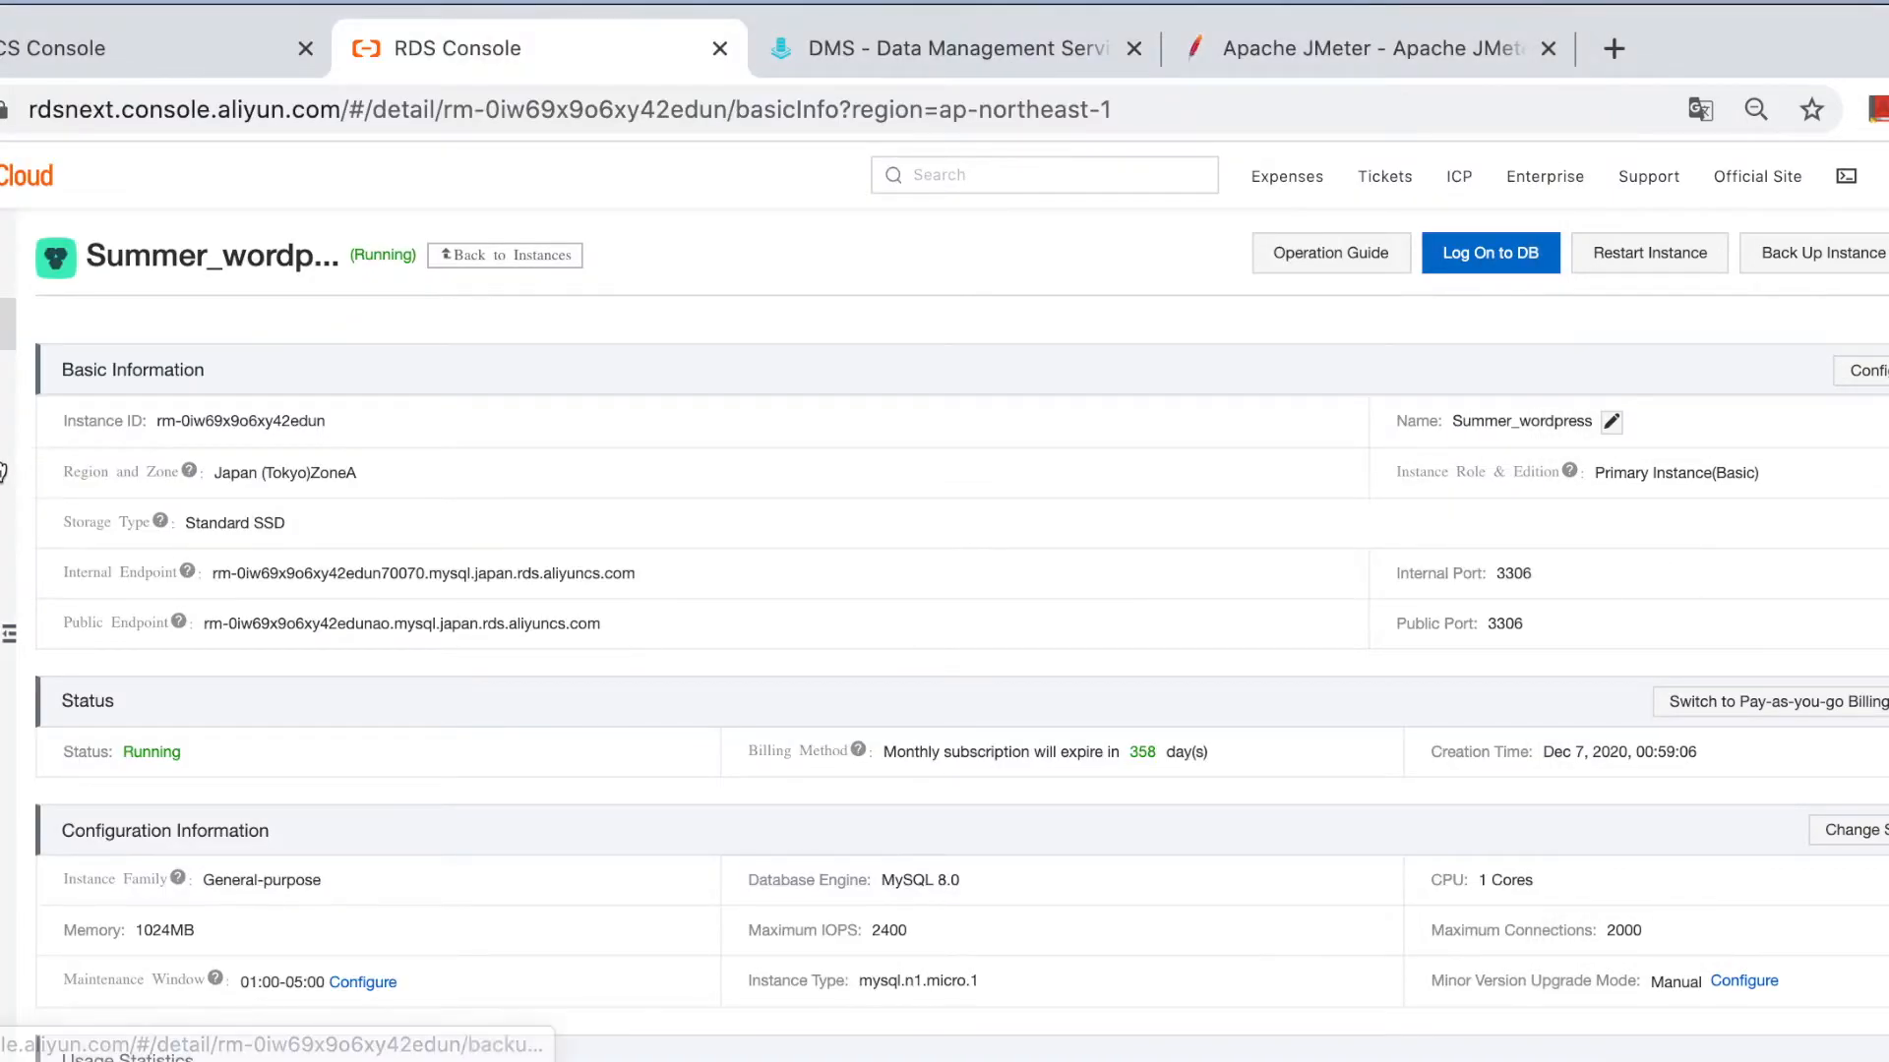
left_click(4, 375)
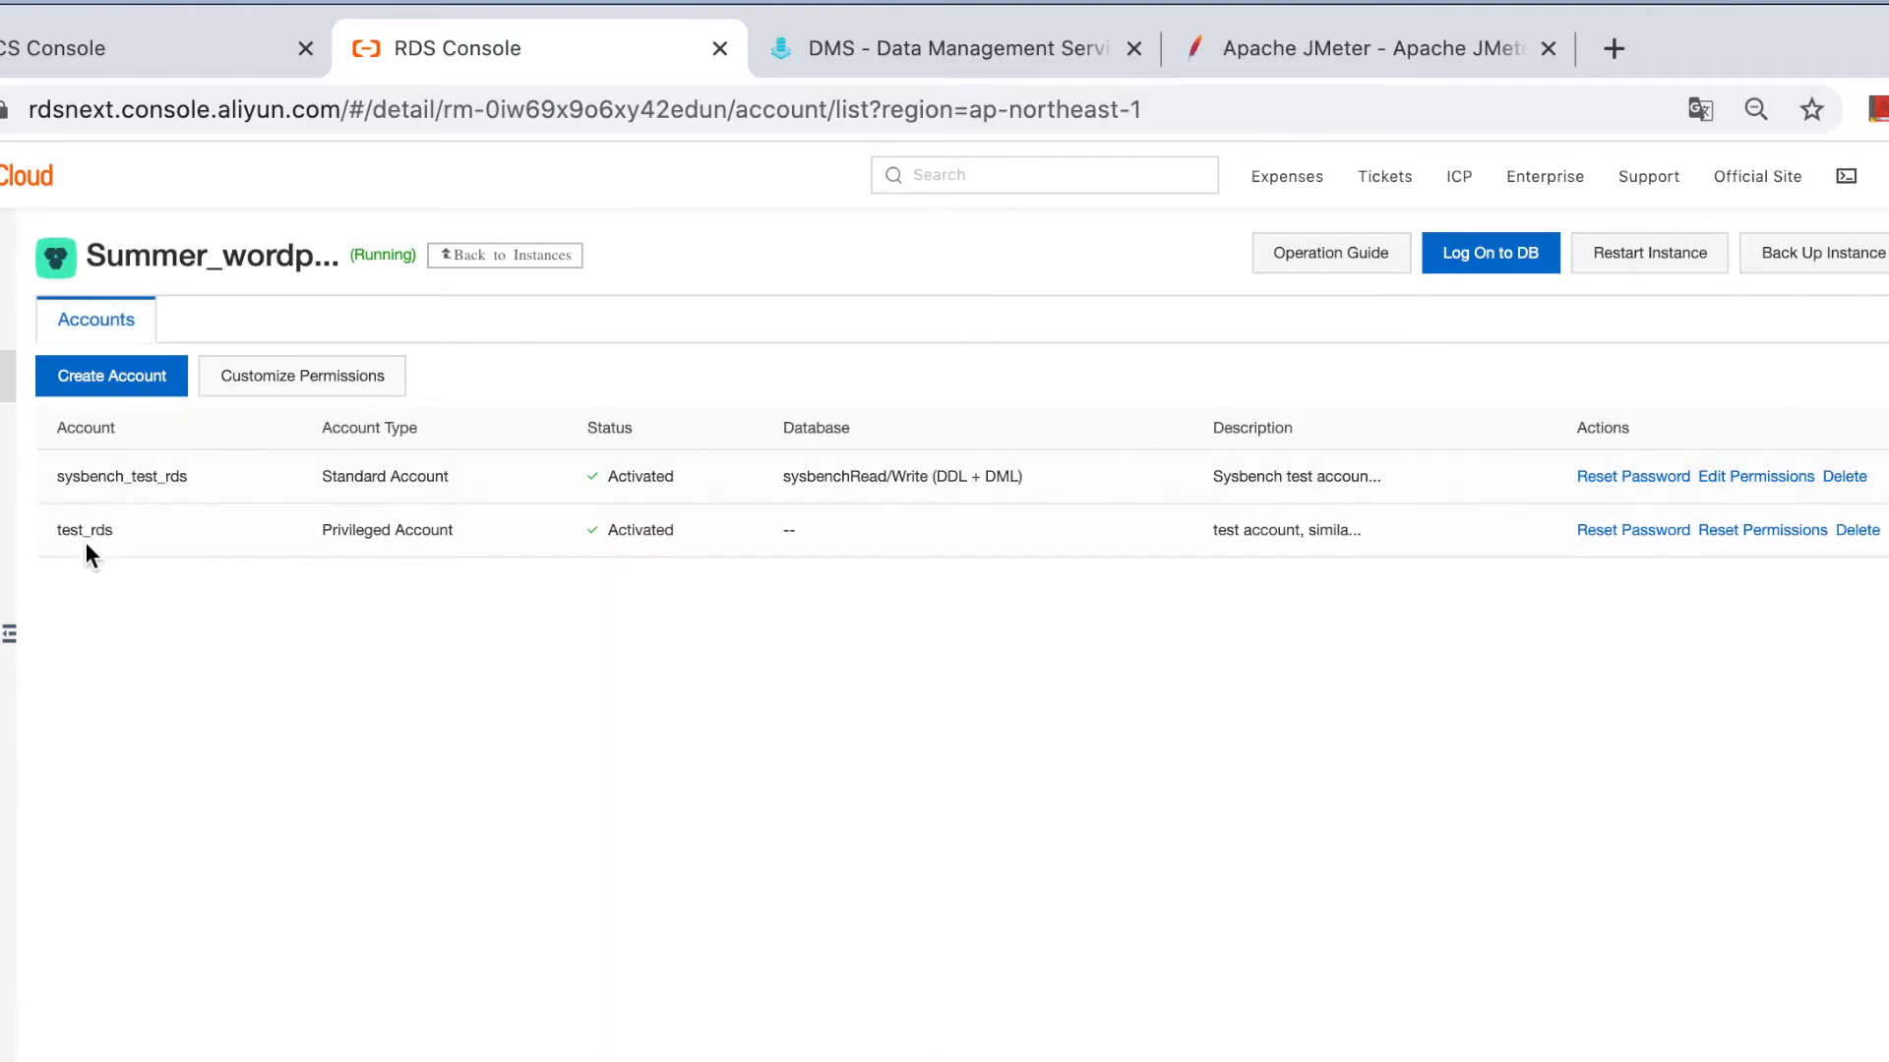
left_click_drag(120, 529, 65, 526)
left_click(527, 733)
Back in JMeter, enter the privileged RDS account's username and password for the JDBC connection.
key("super+Tab")
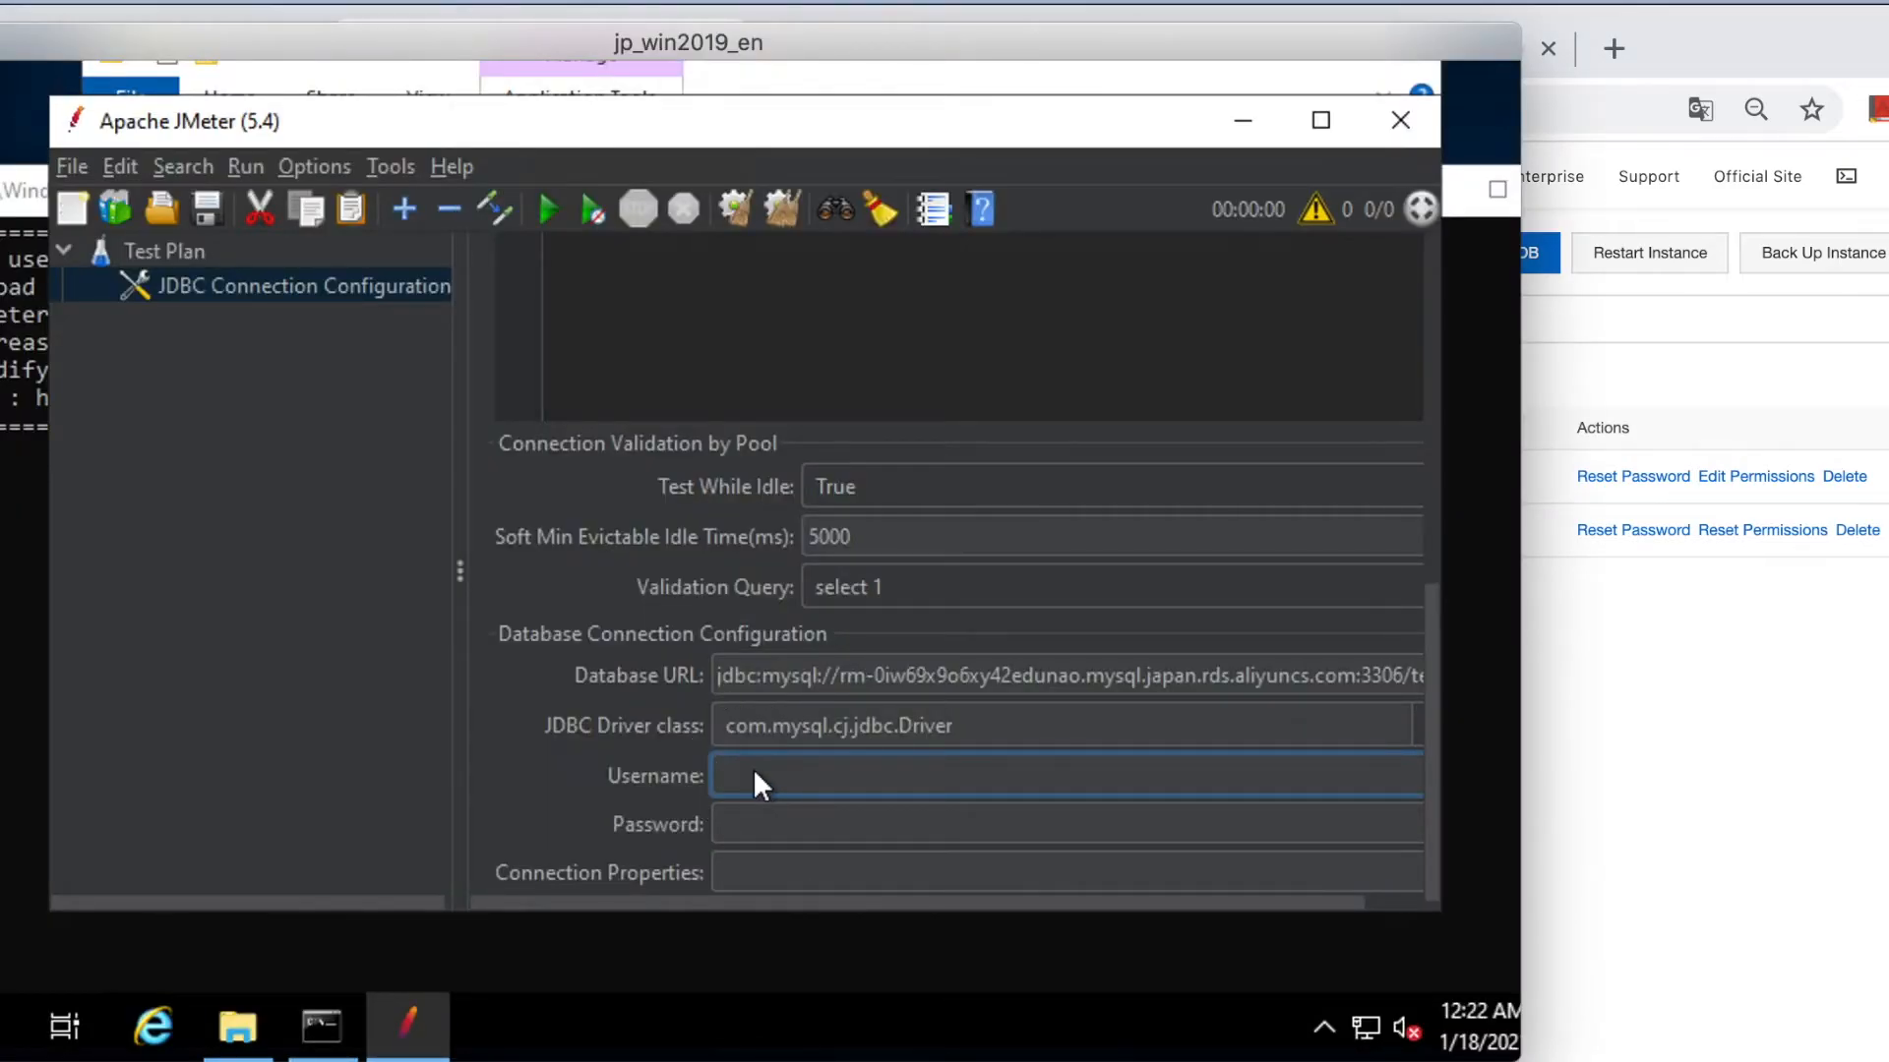
type("test_rds")
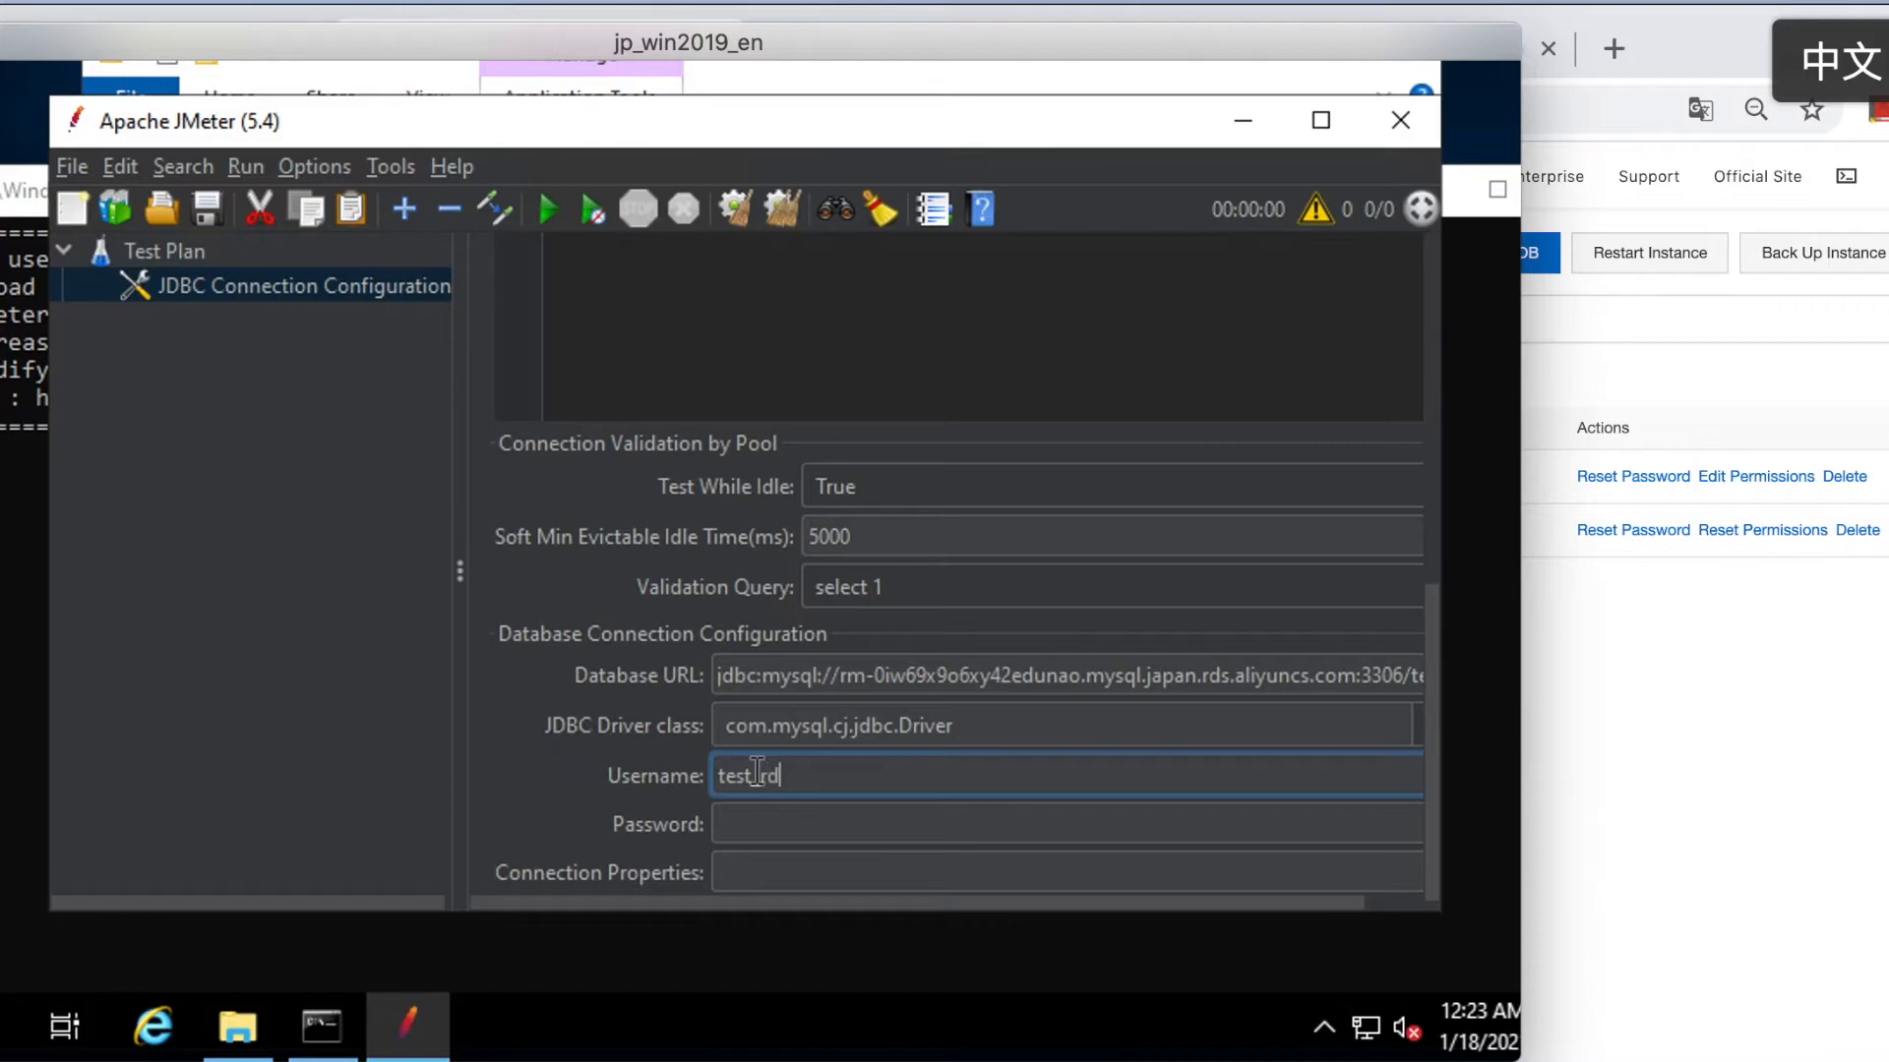
left_click(792, 818)
type("**********")
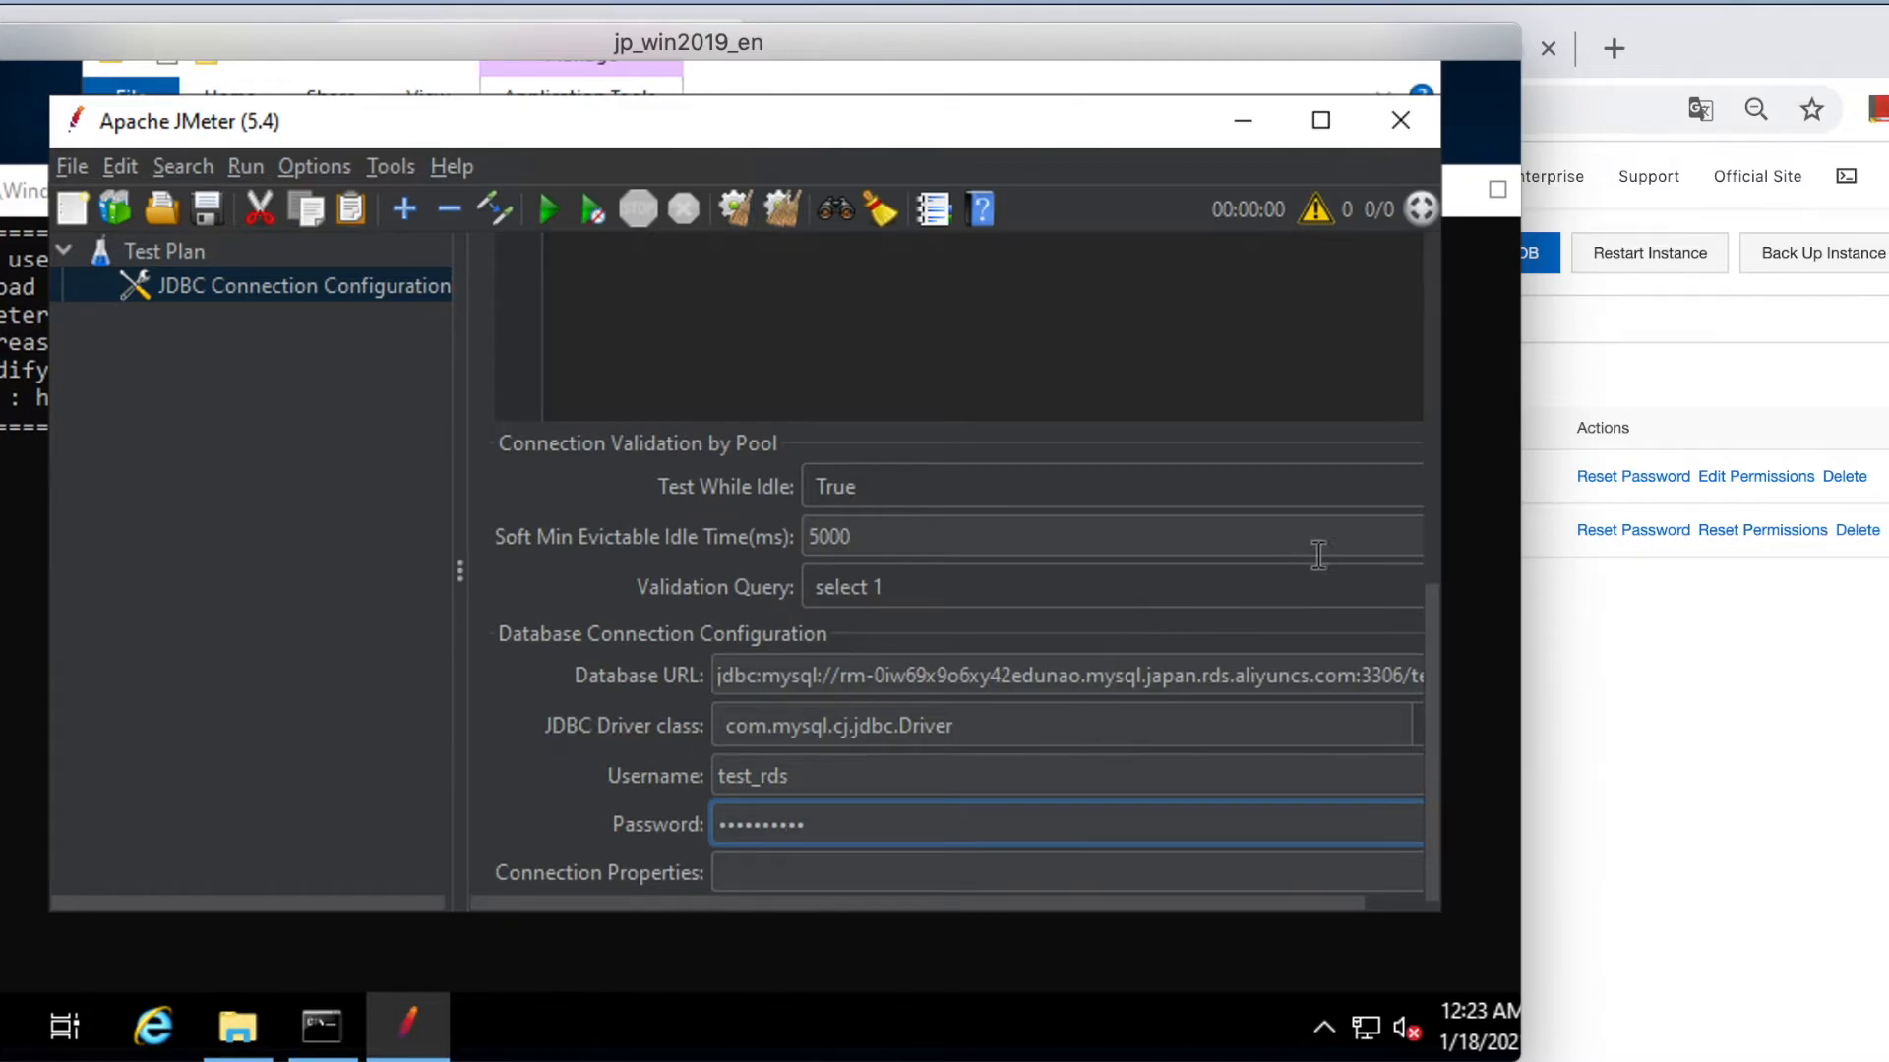
Add a Thread Group under Test Plan with 1 thread, 1-second ramp-up and Loop Count 10.
right_click(181, 252)
mouse_move(262, 285)
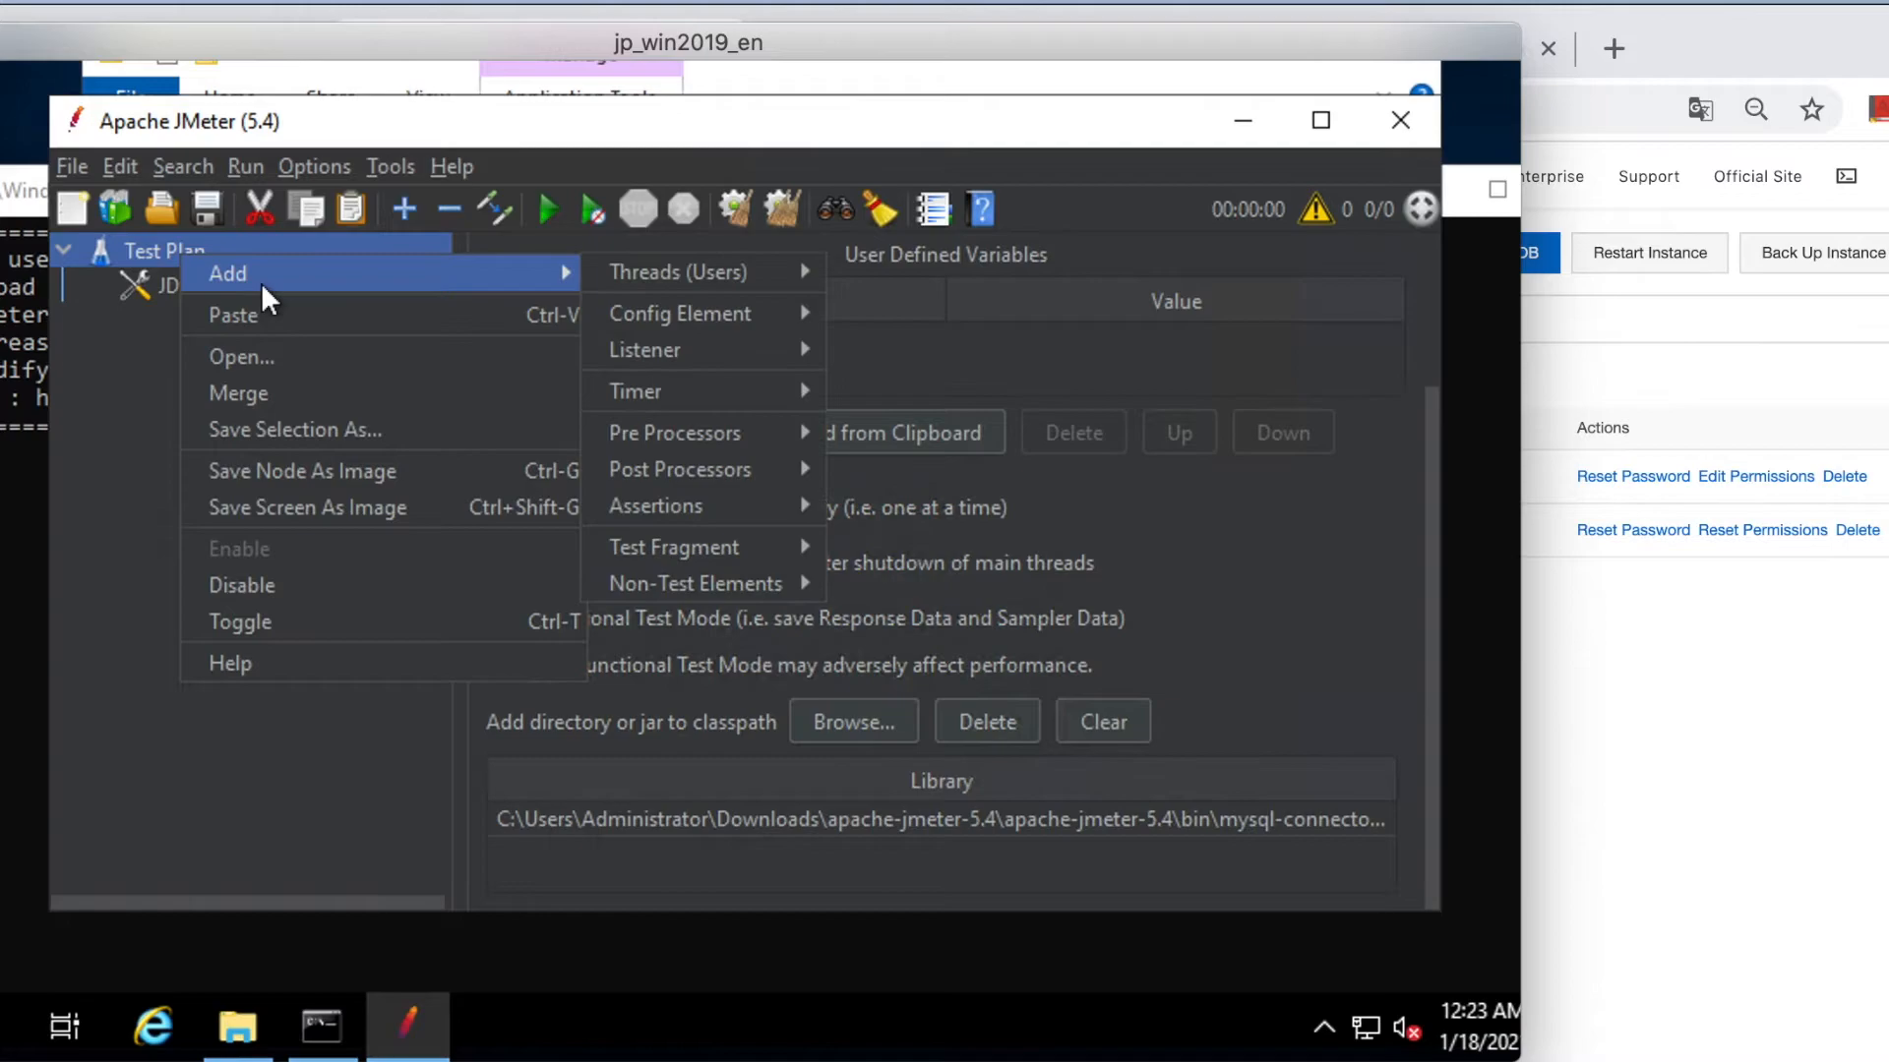
mouse_move(737, 271)
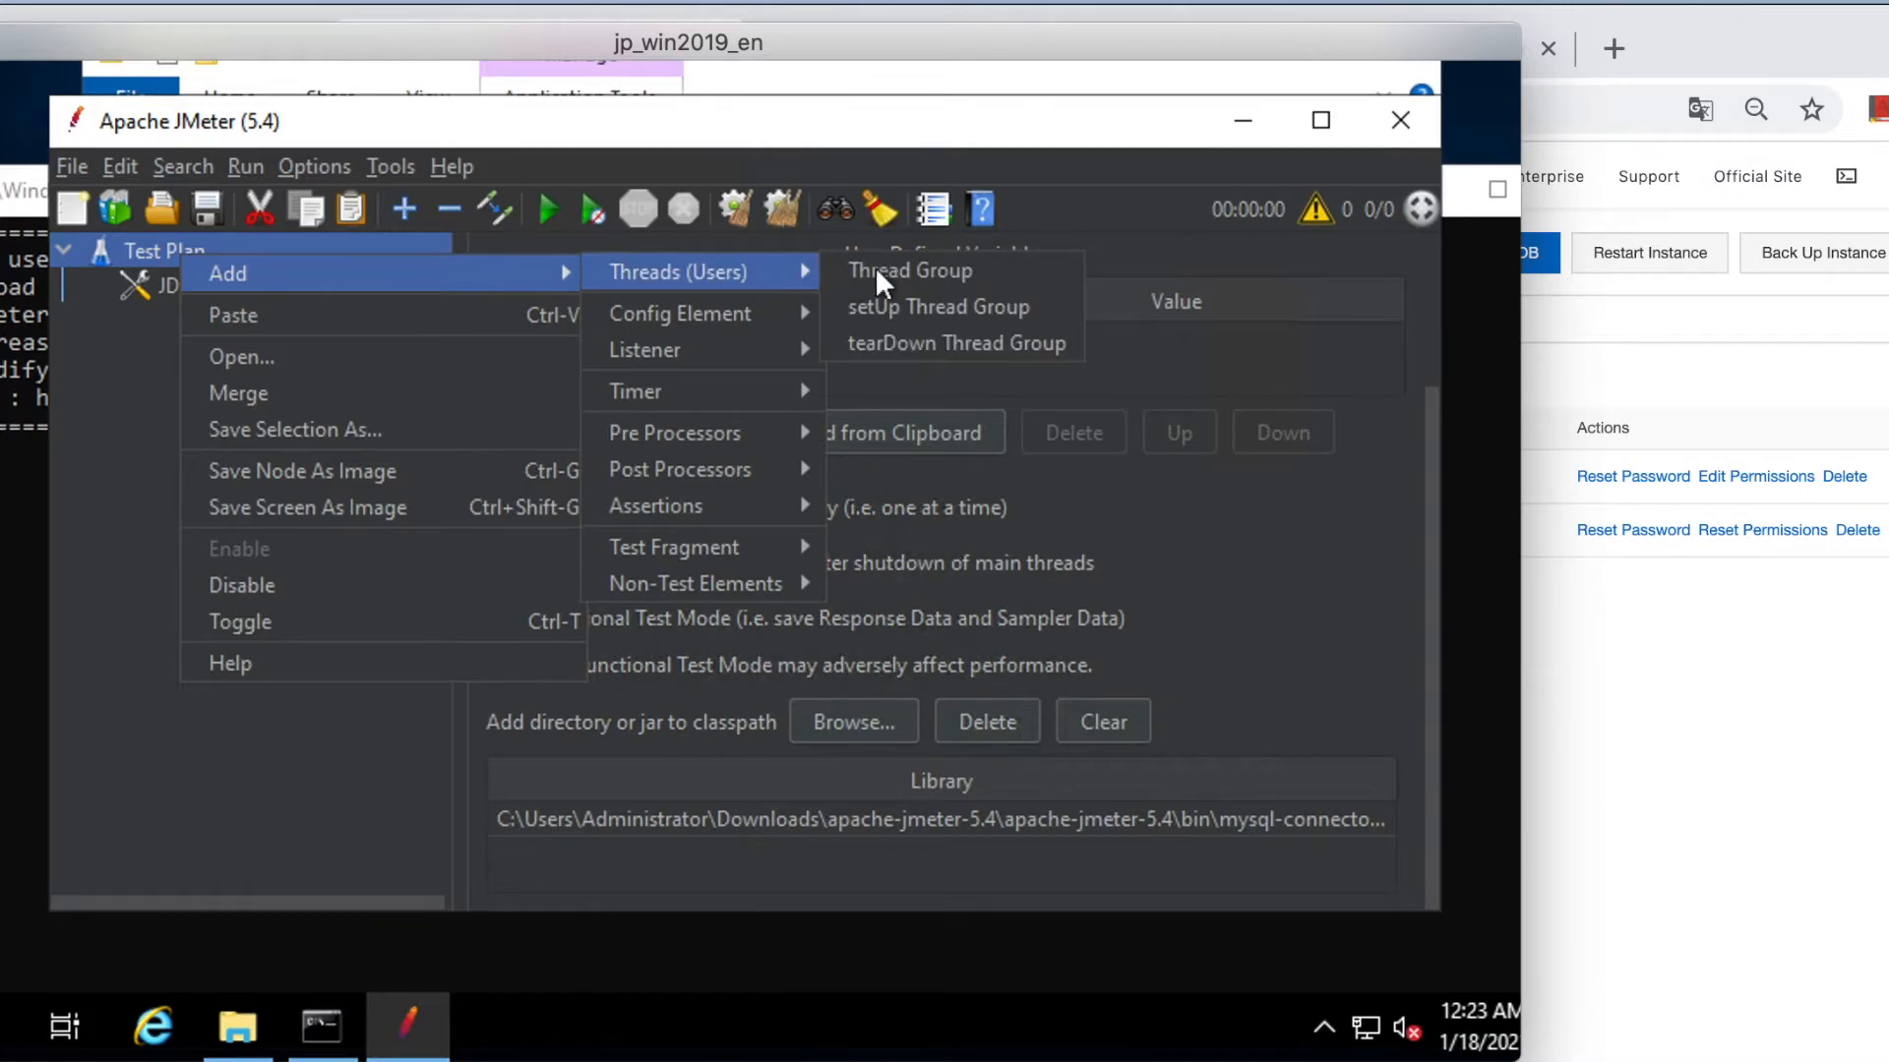
left_click(901, 271)
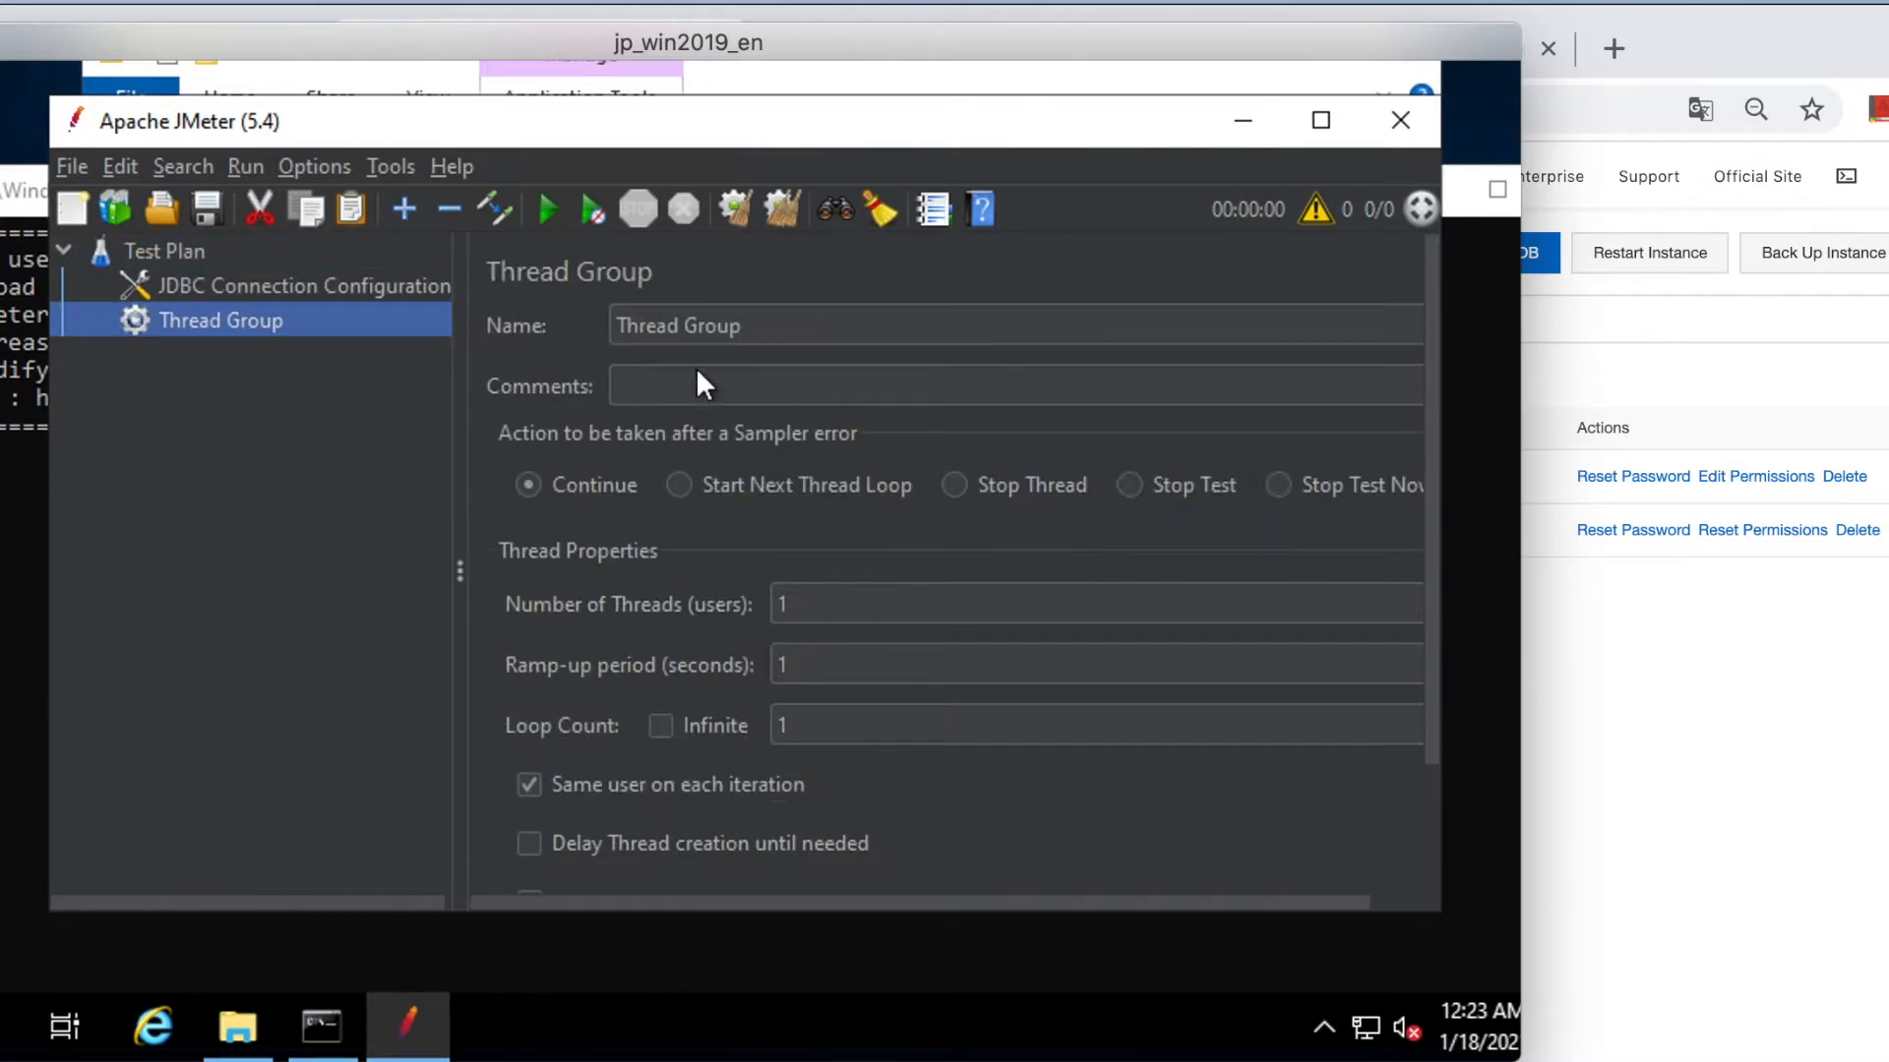
left_click(831, 599)
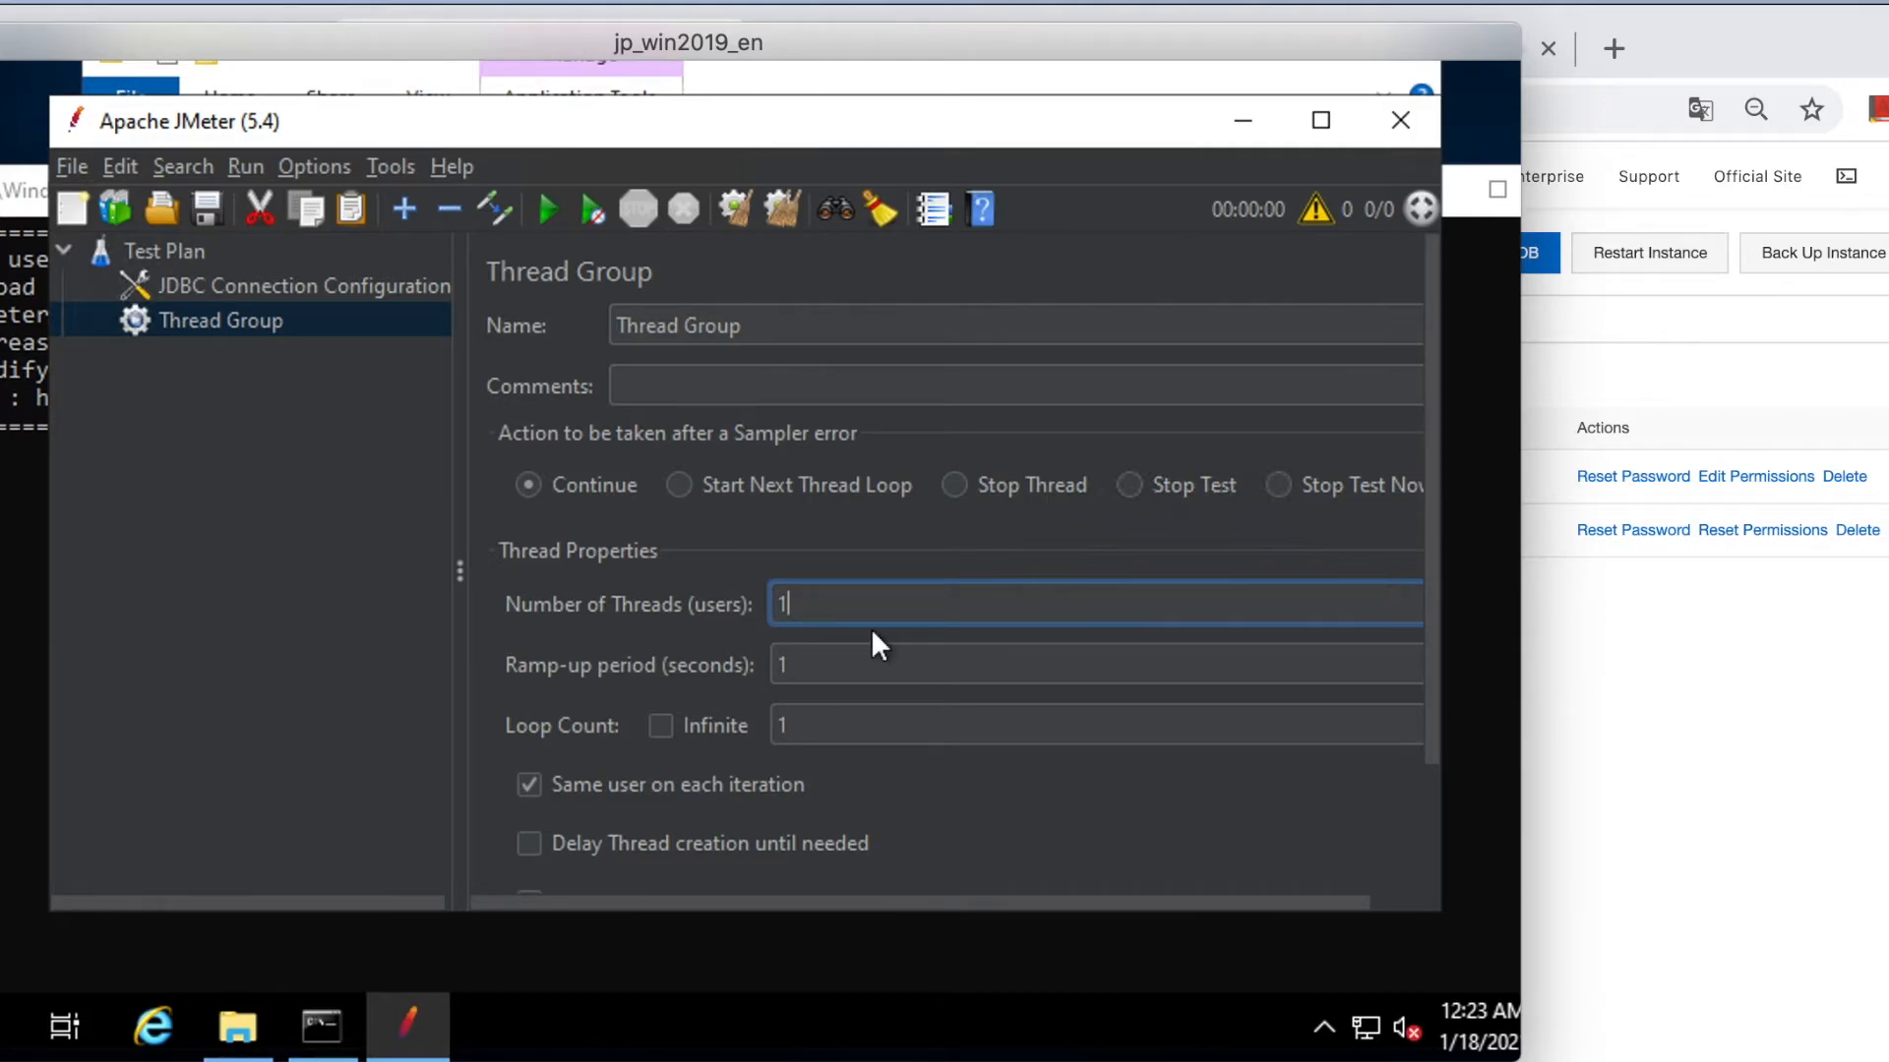
left_click(857, 718)
type("0")
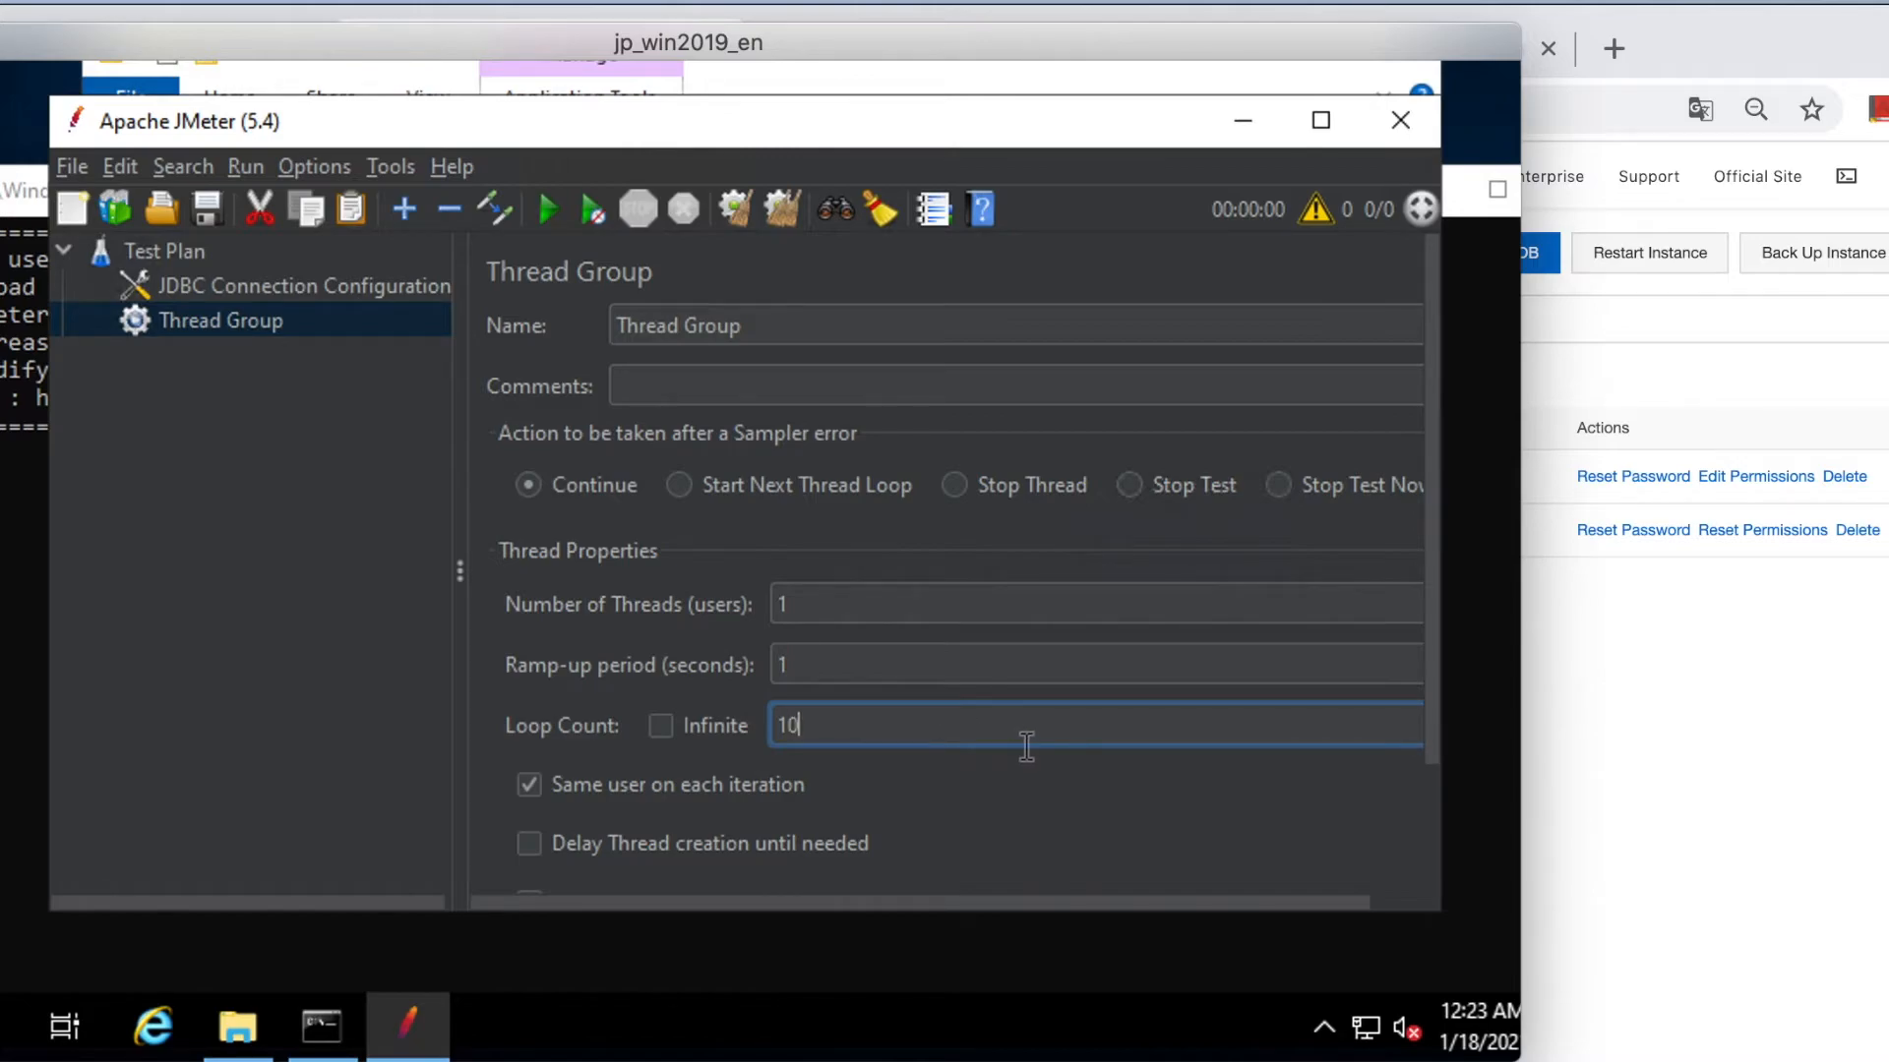
Add a JDBC Request sampler to the Thread Group and name it 'select'.
right_click(260, 321)
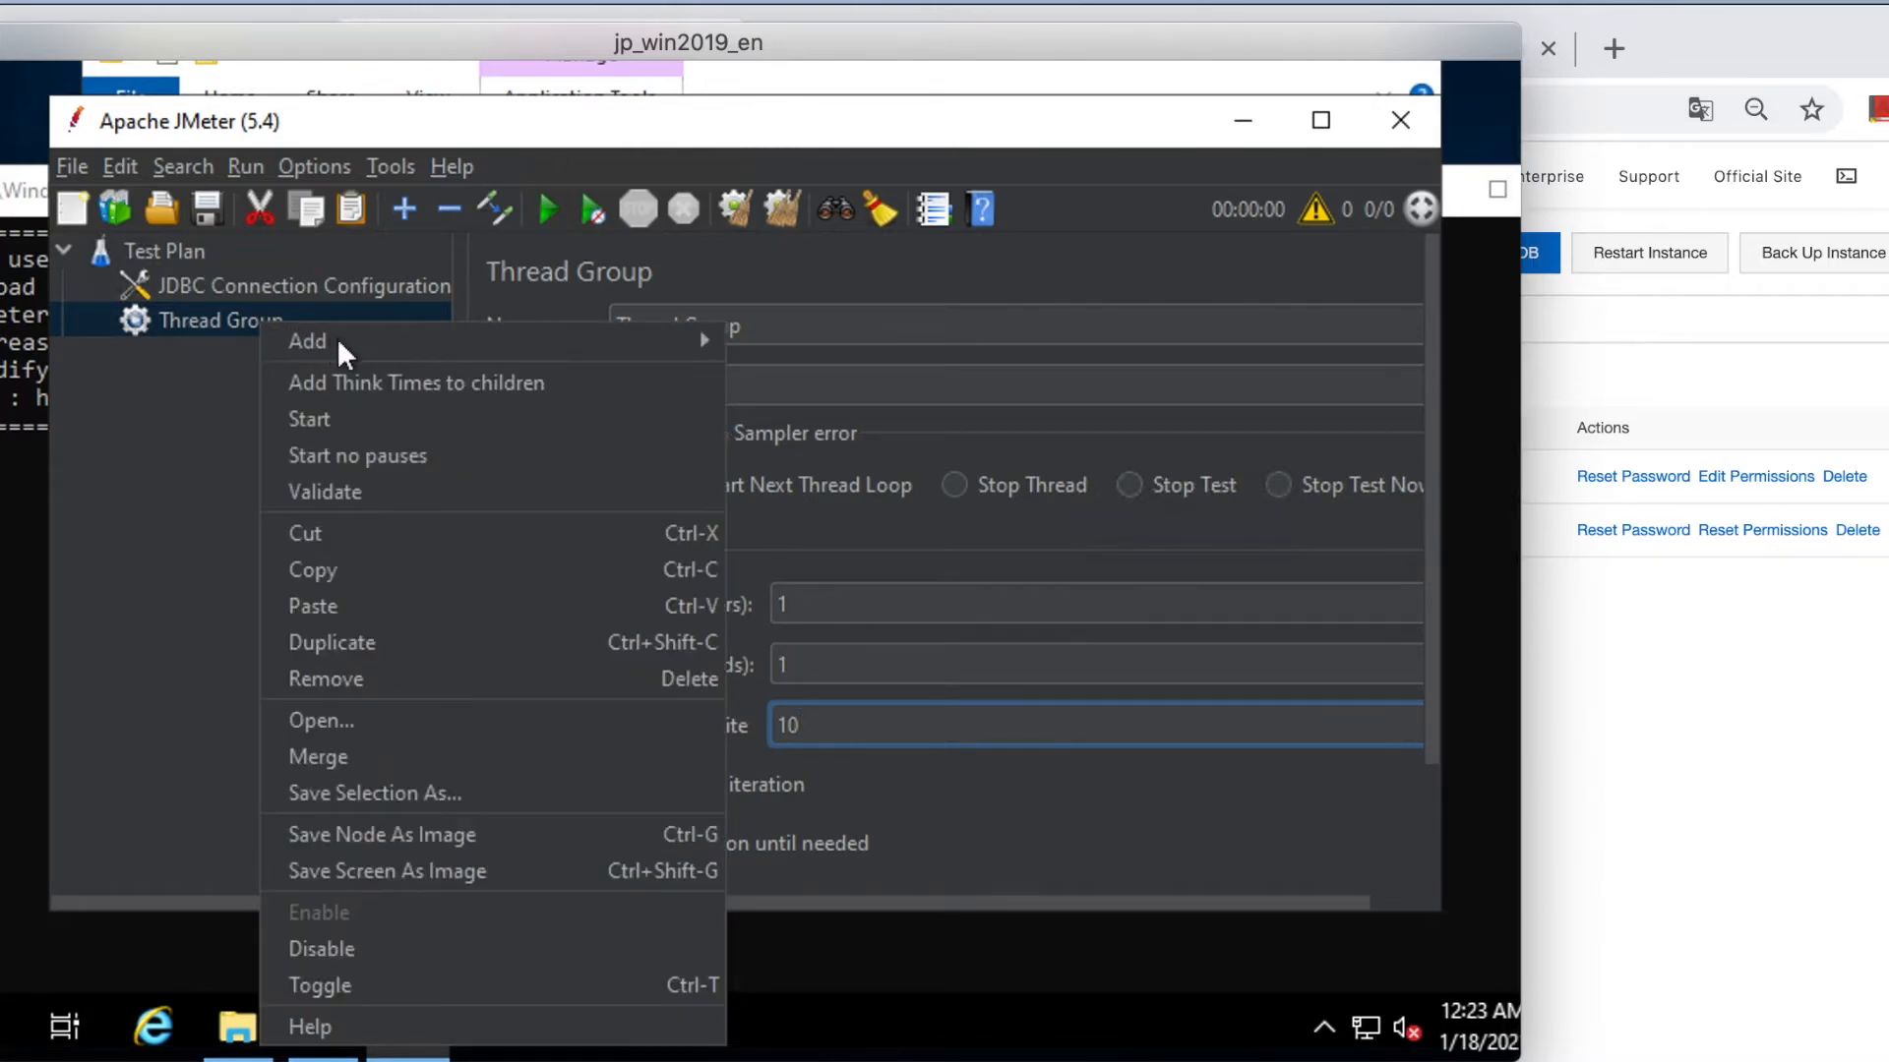
mouse_move(356, 342)
mouse_move(776, 350)
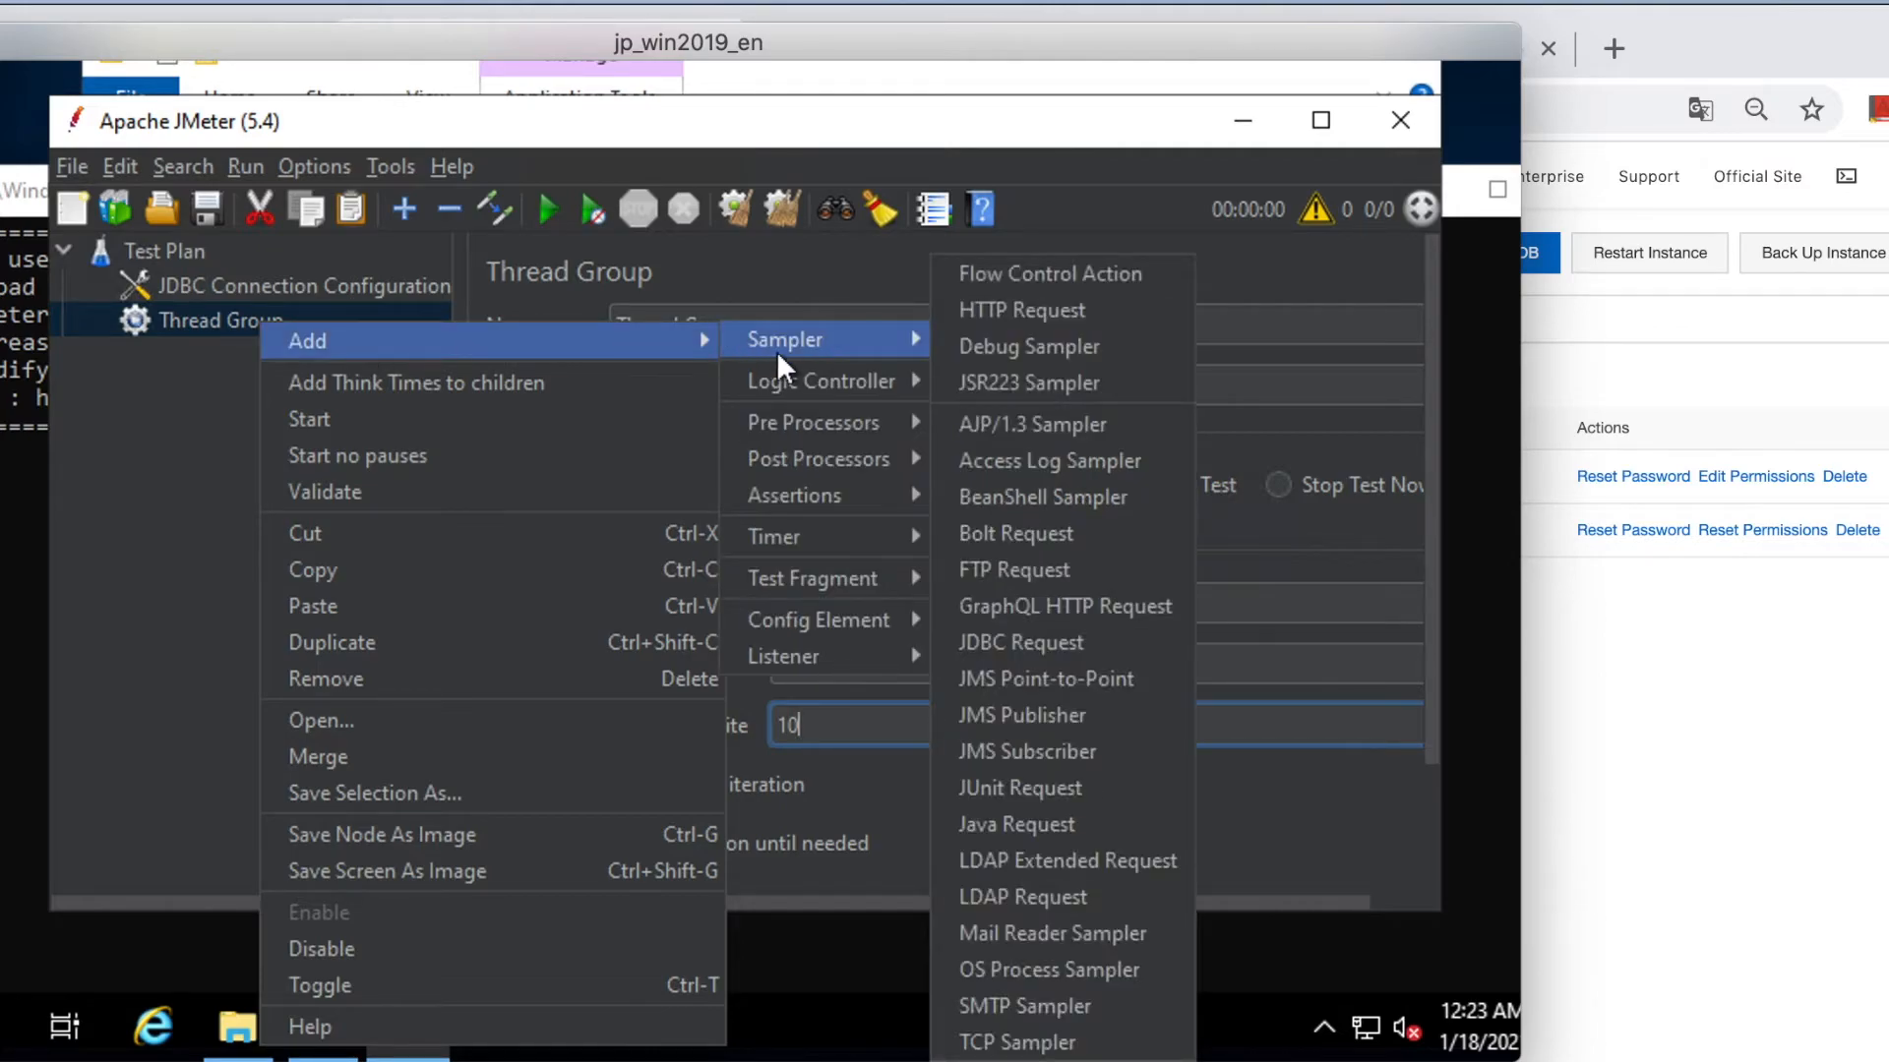
left_click(1035, 641)
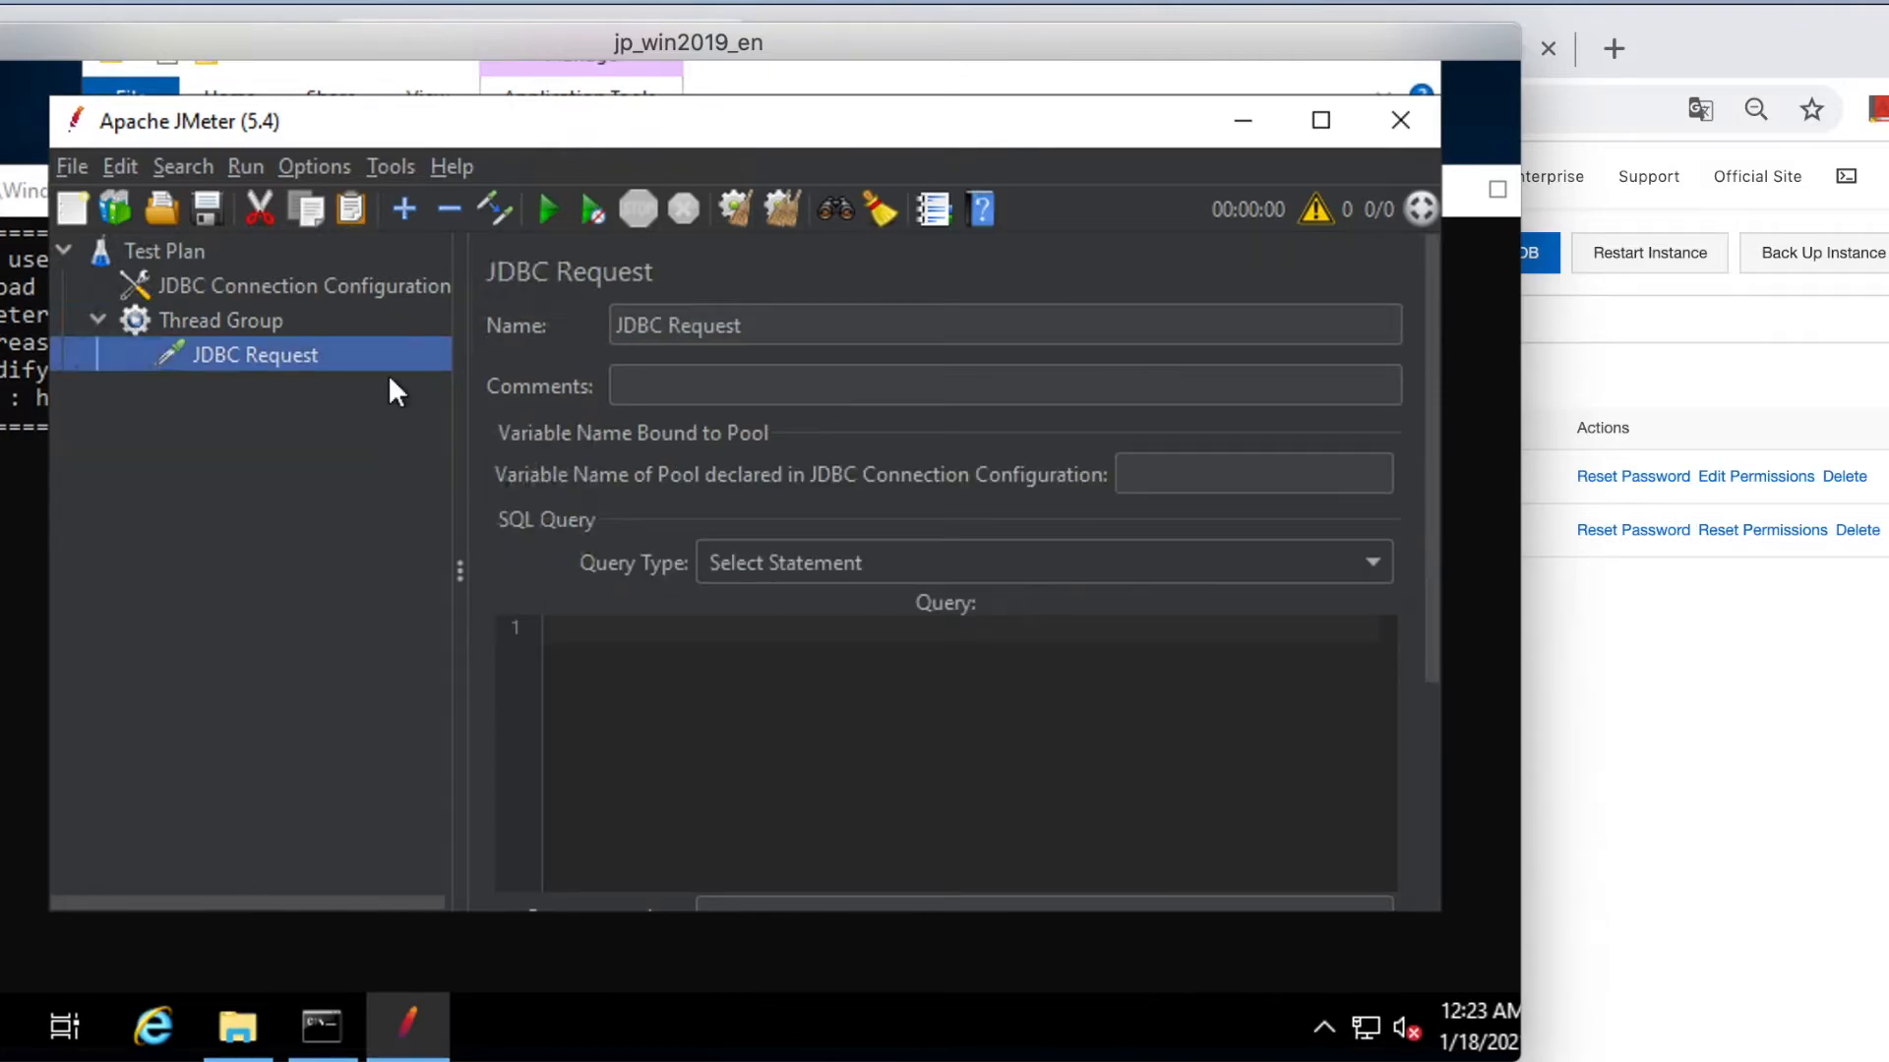
left_click_drag(740, 330, 575, 324)
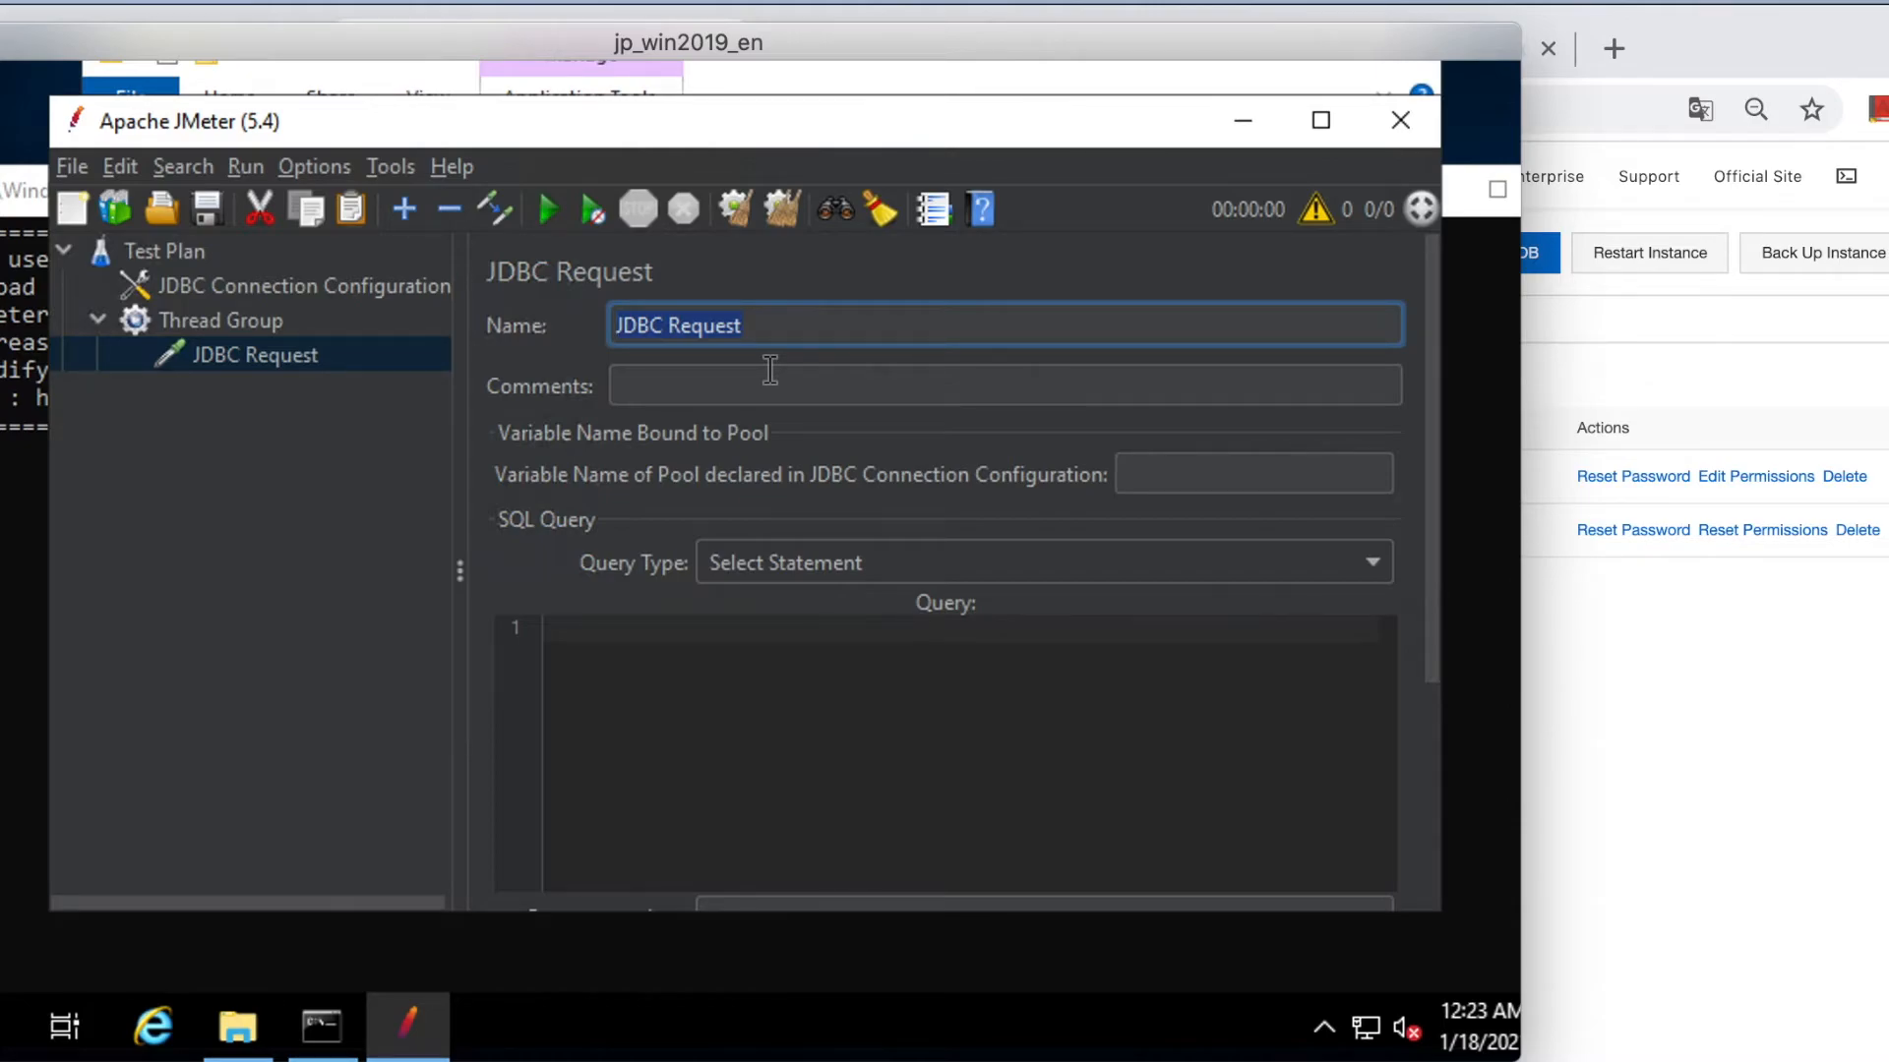
type("select")
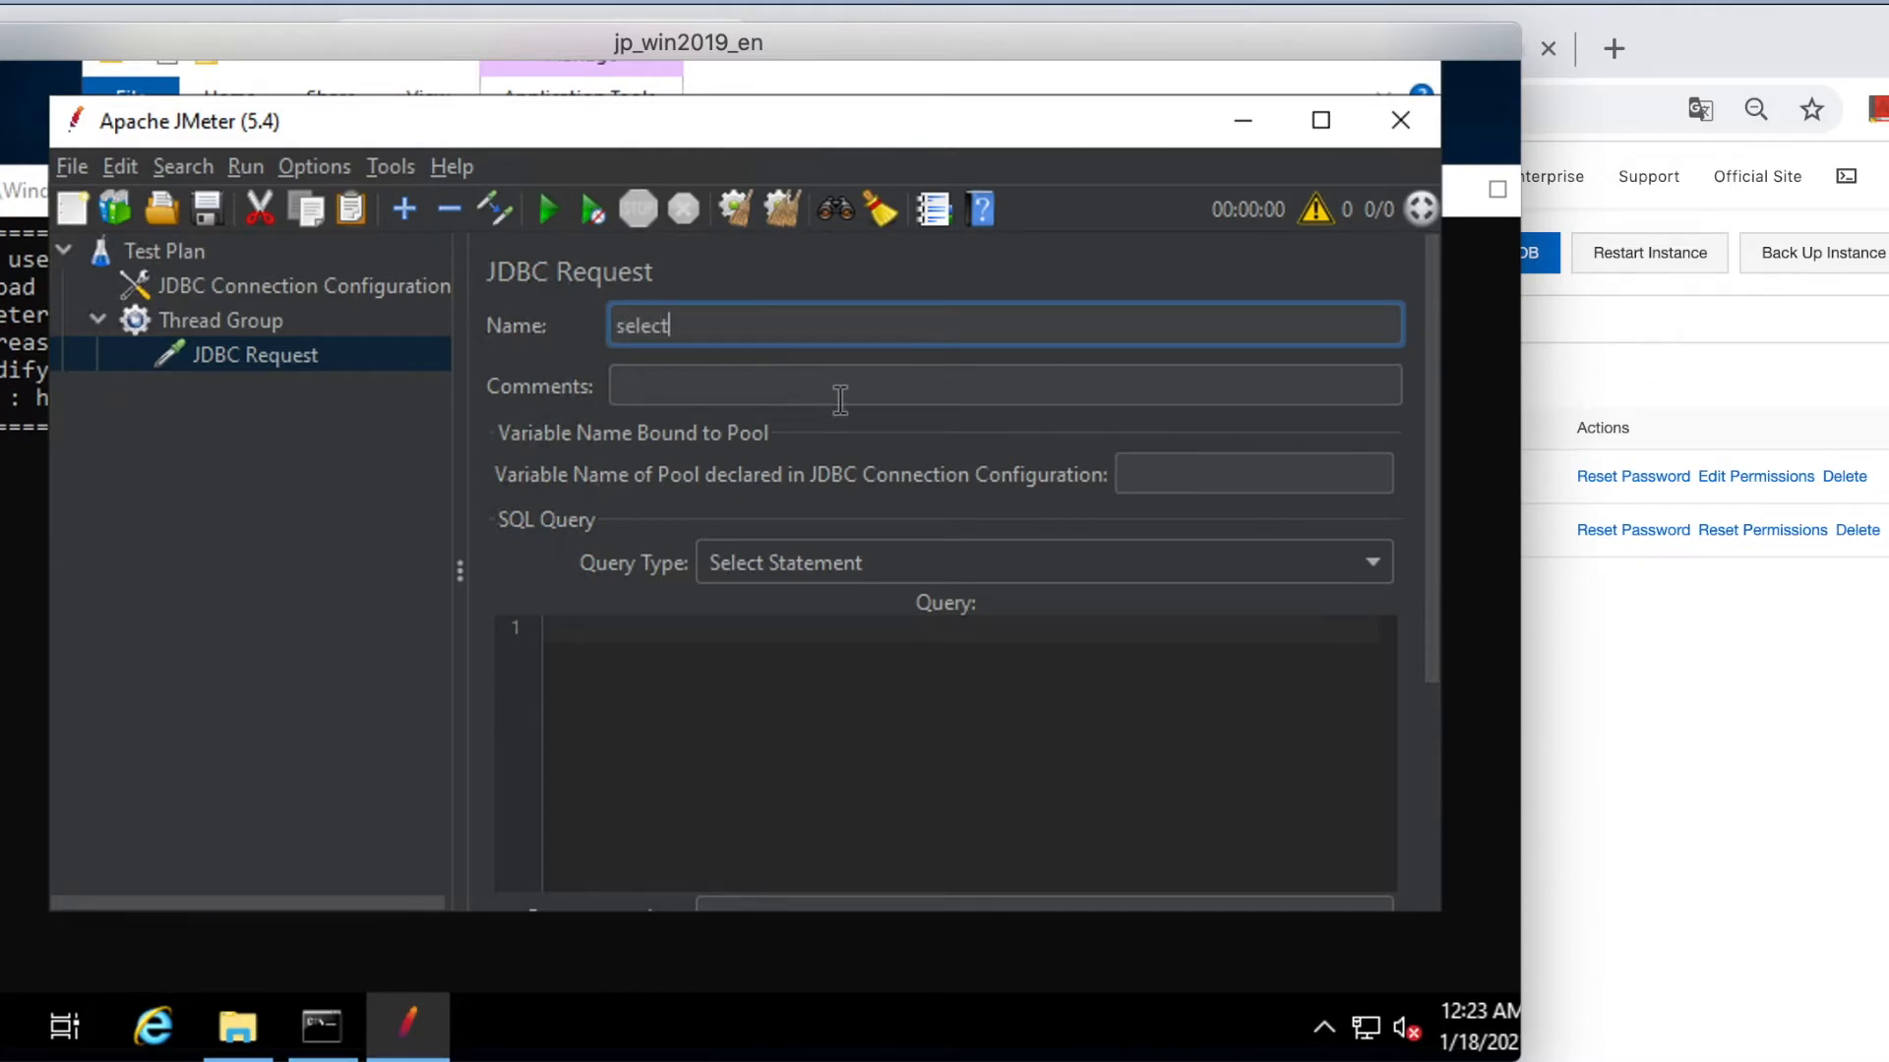
left_click(755, 721)
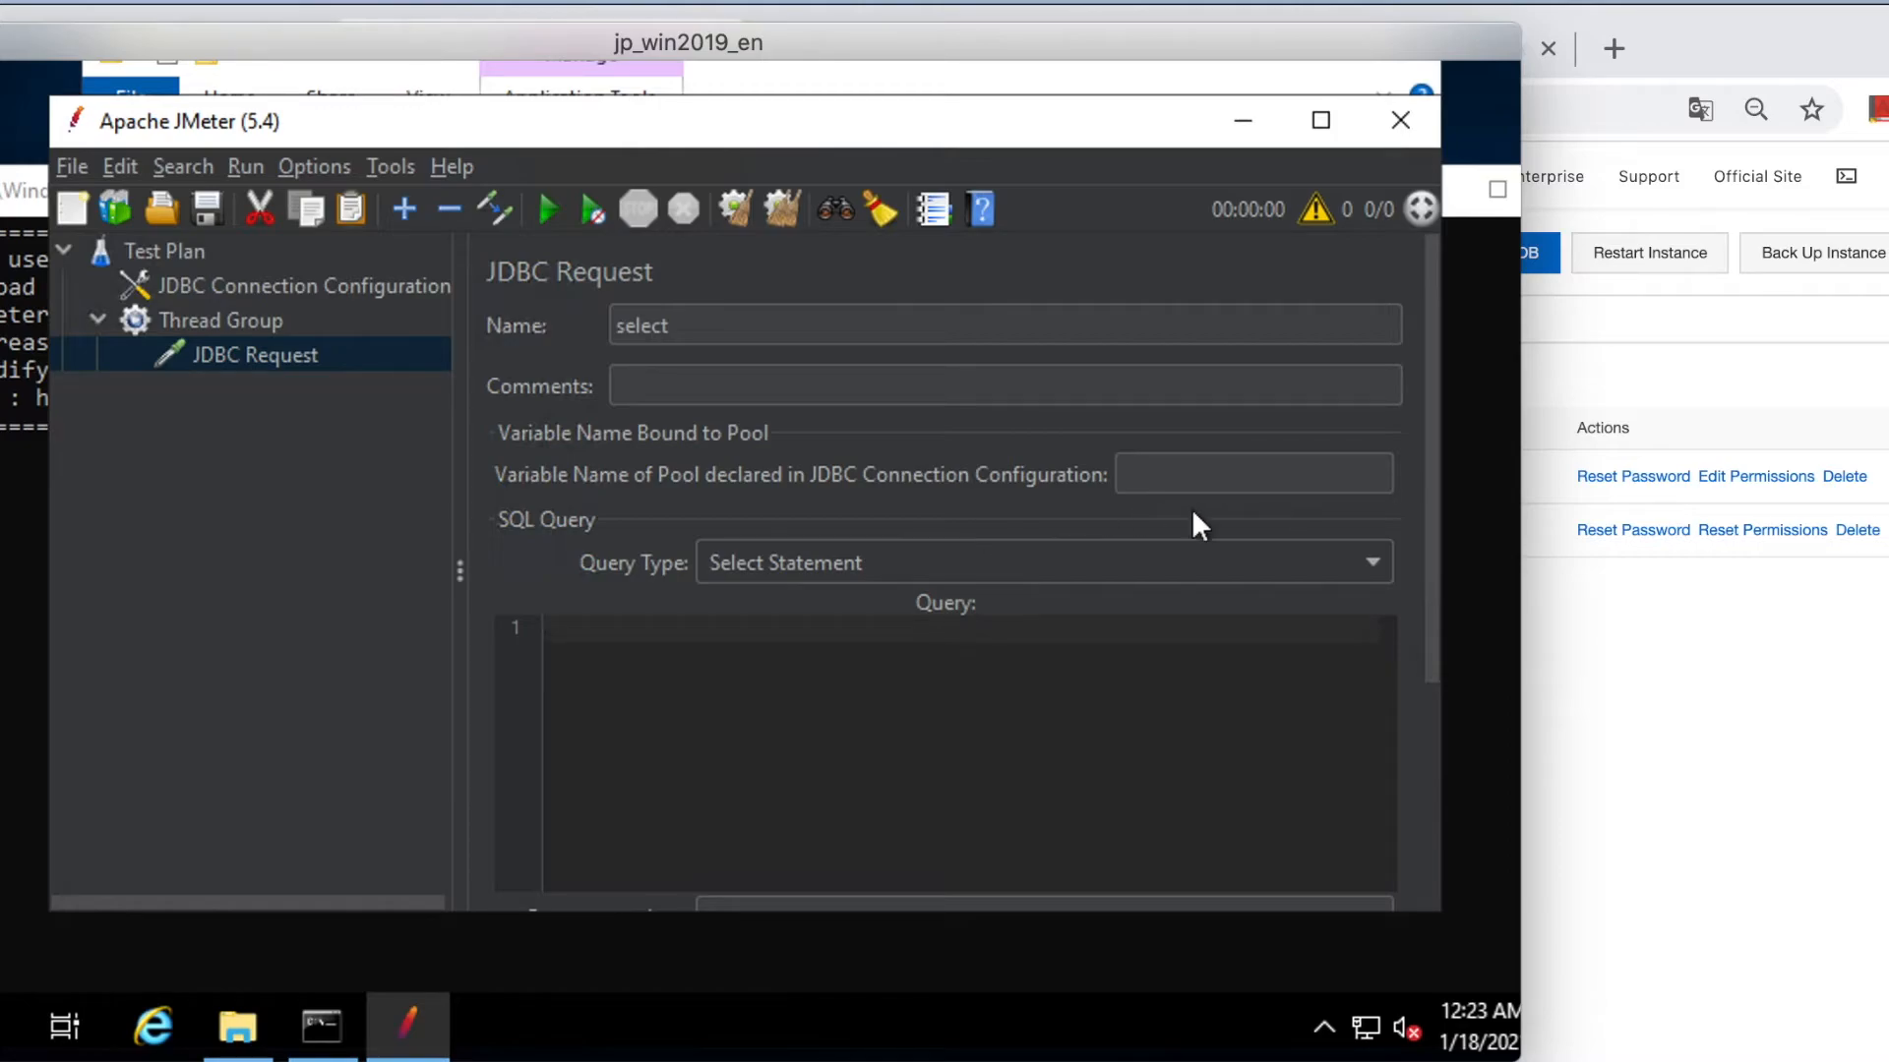
Set the pool variable to 'test' and the query to 'select * from t_user;'.
left_click(1222, 477)
type("test")
left_click(1008, 669)
type("select *")
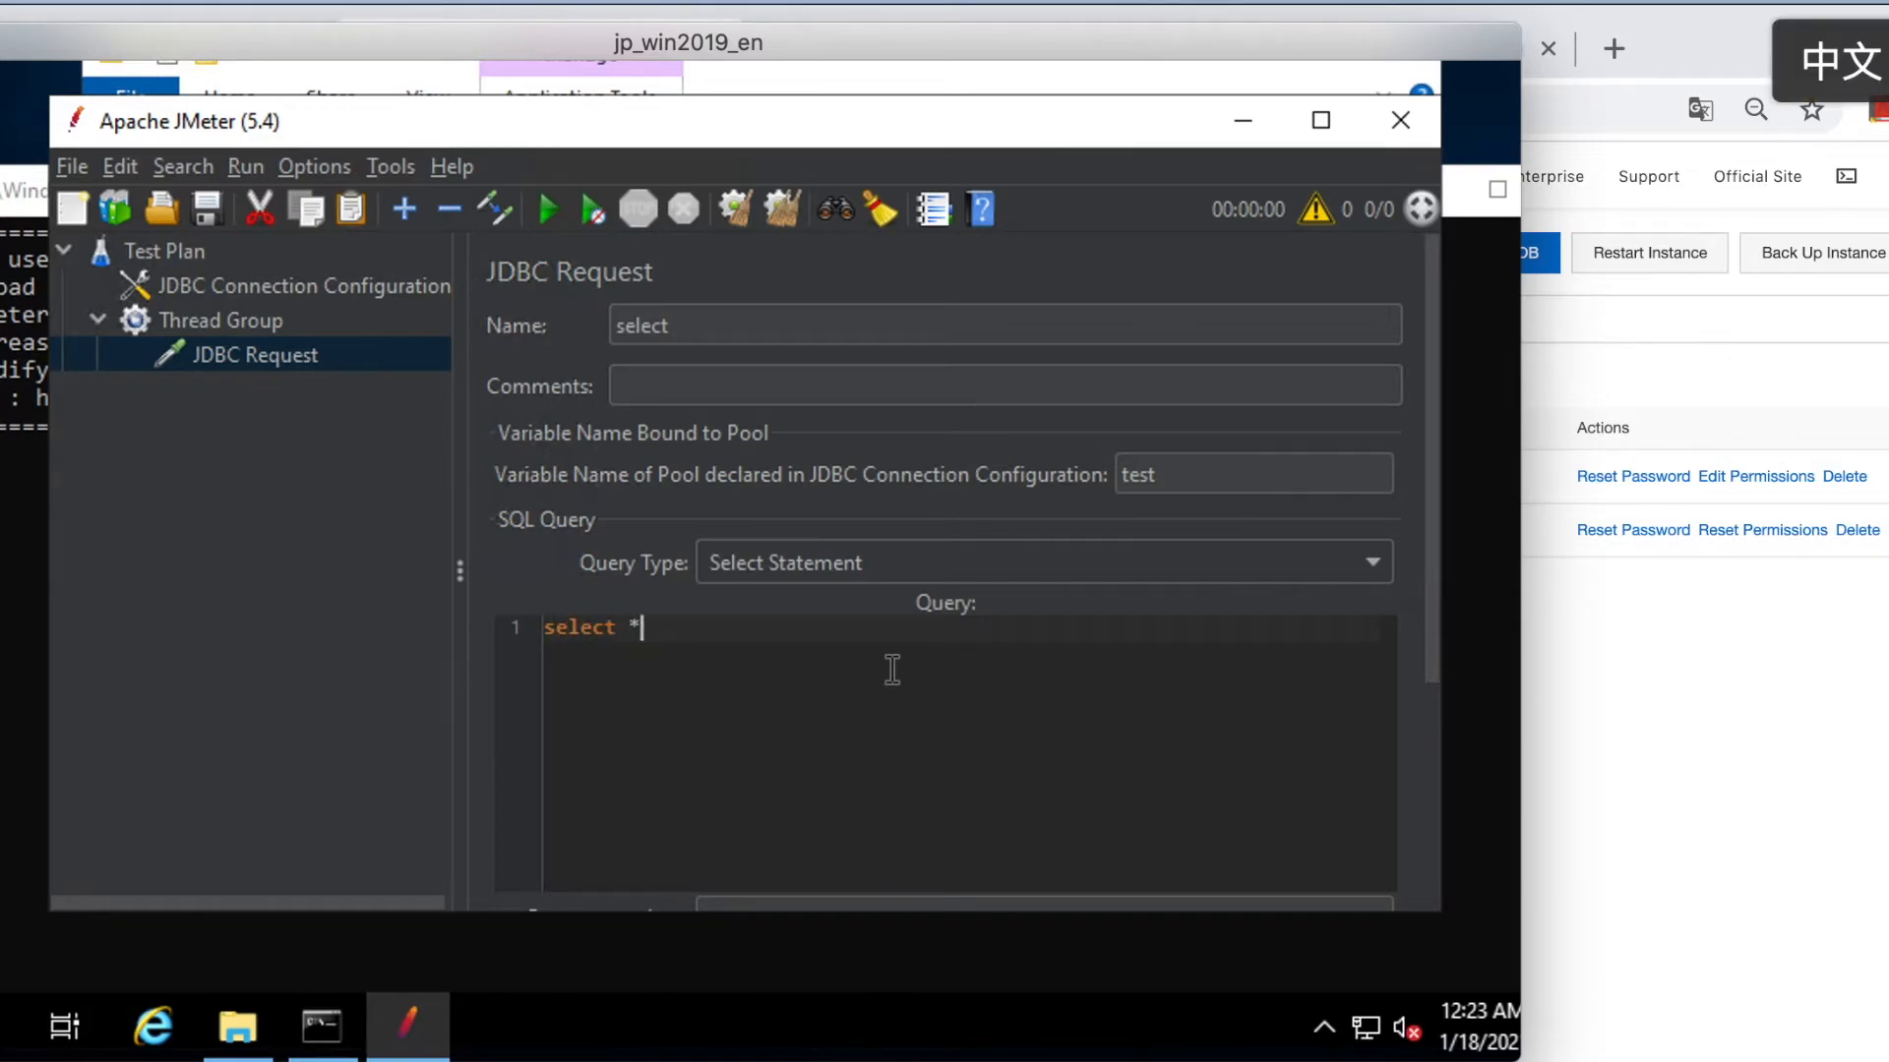
type(" from T-")
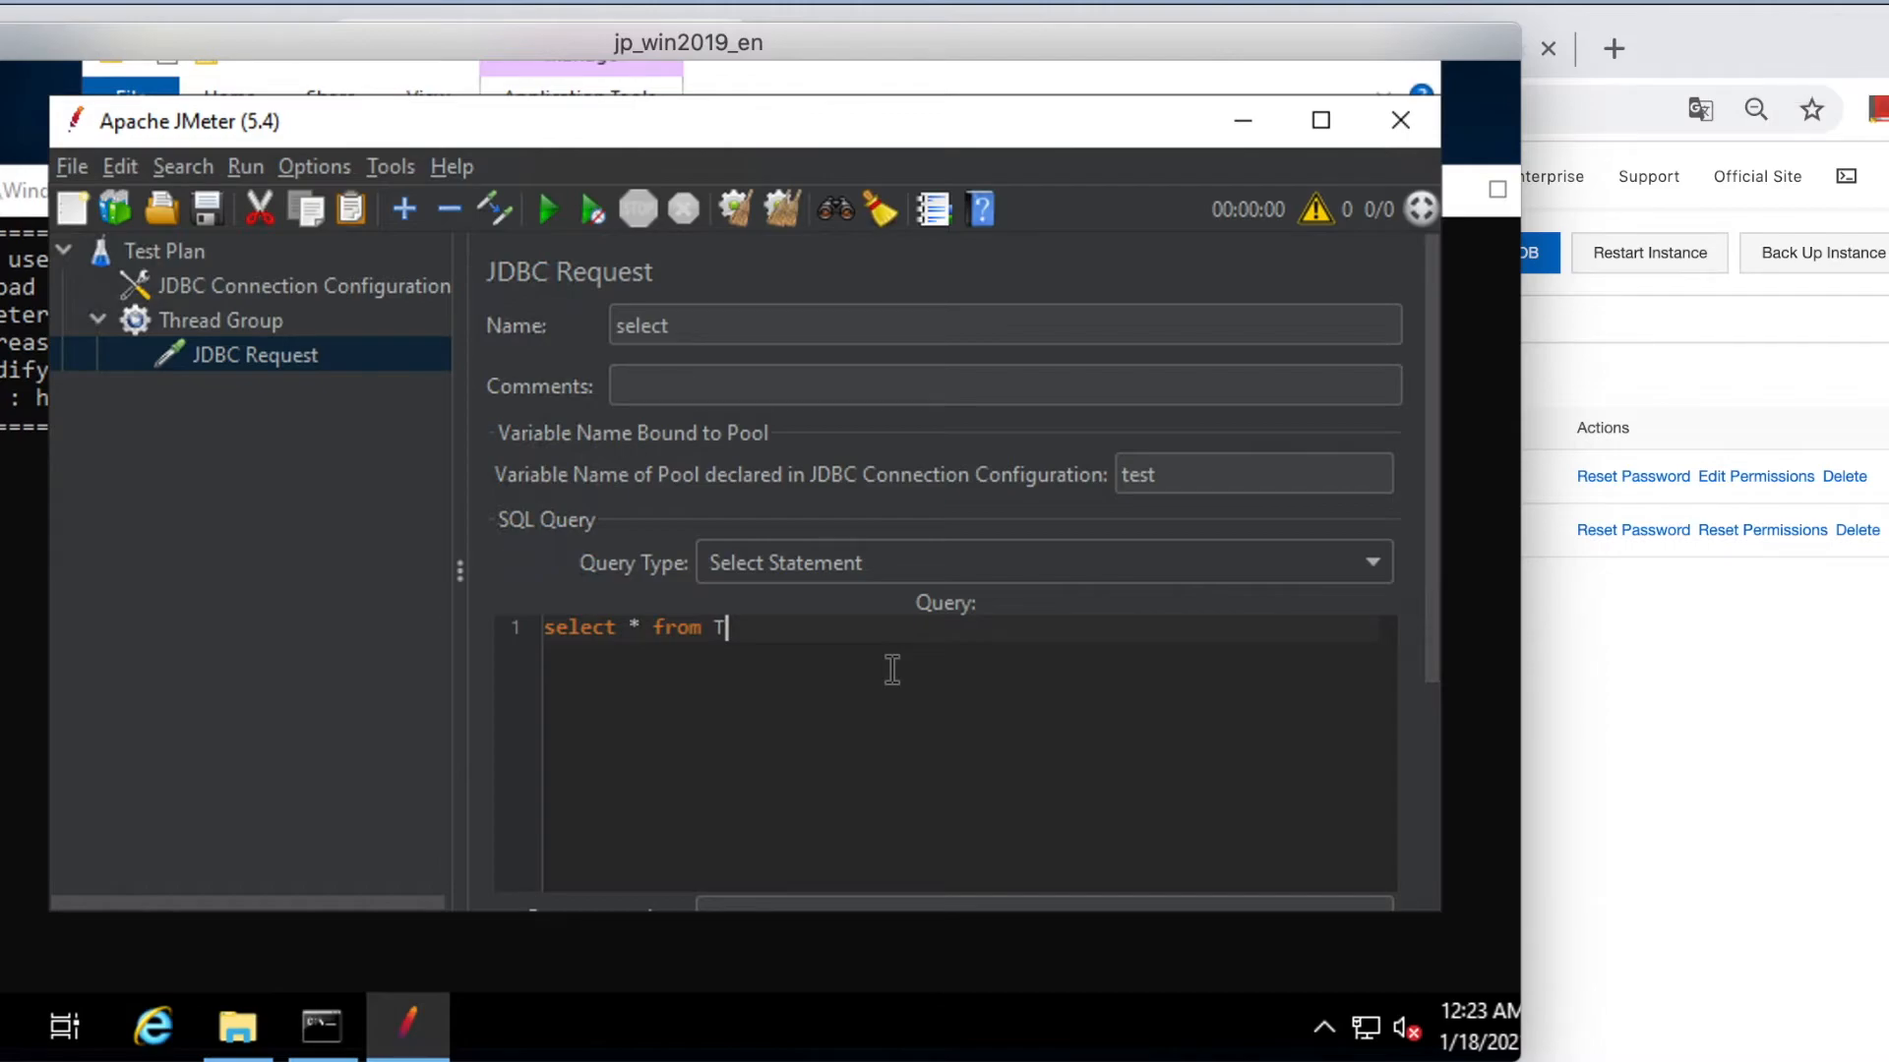
key("BackSpace")
key("BackSpace")
type("t_user;")
left_click_drag(1432, 526, 1446, 825)
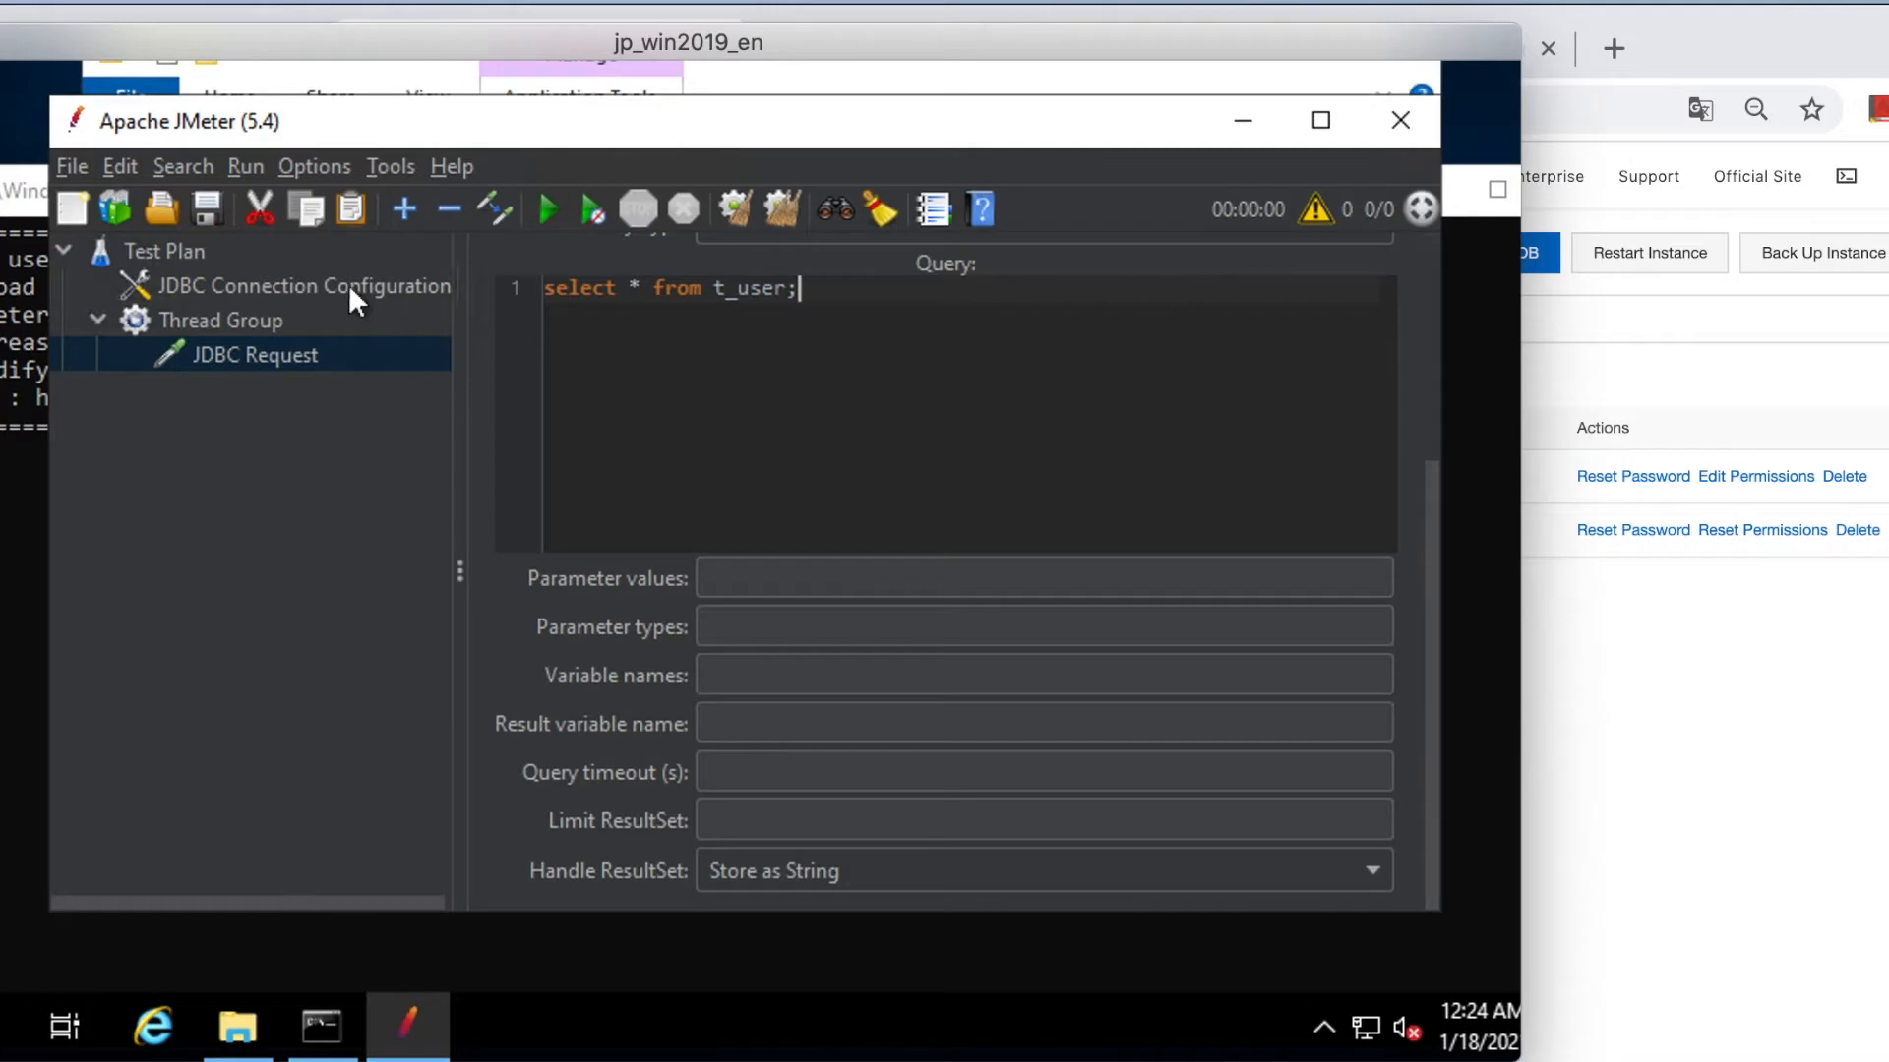
left_click(185, 252)
Add a View Results Tree listener to the Test Plan.
right_click(183, 248)
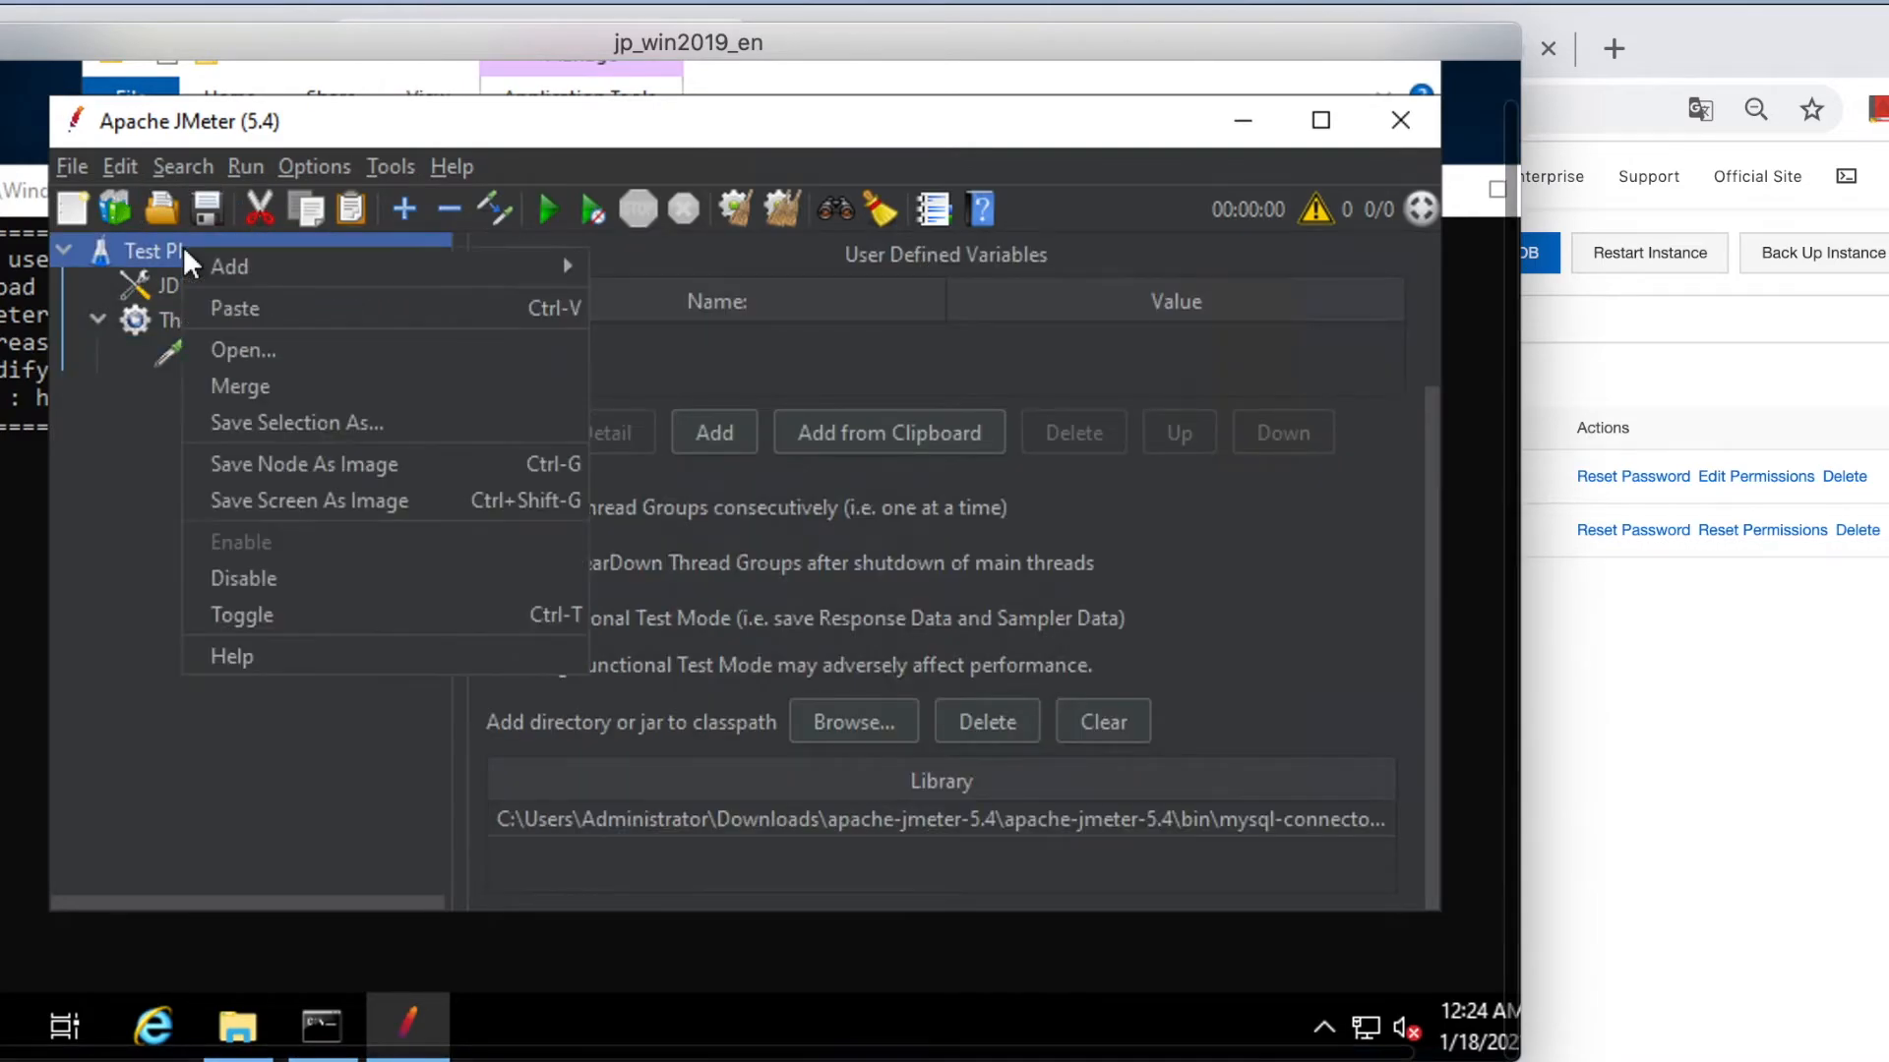
mouse_move(593, 265)
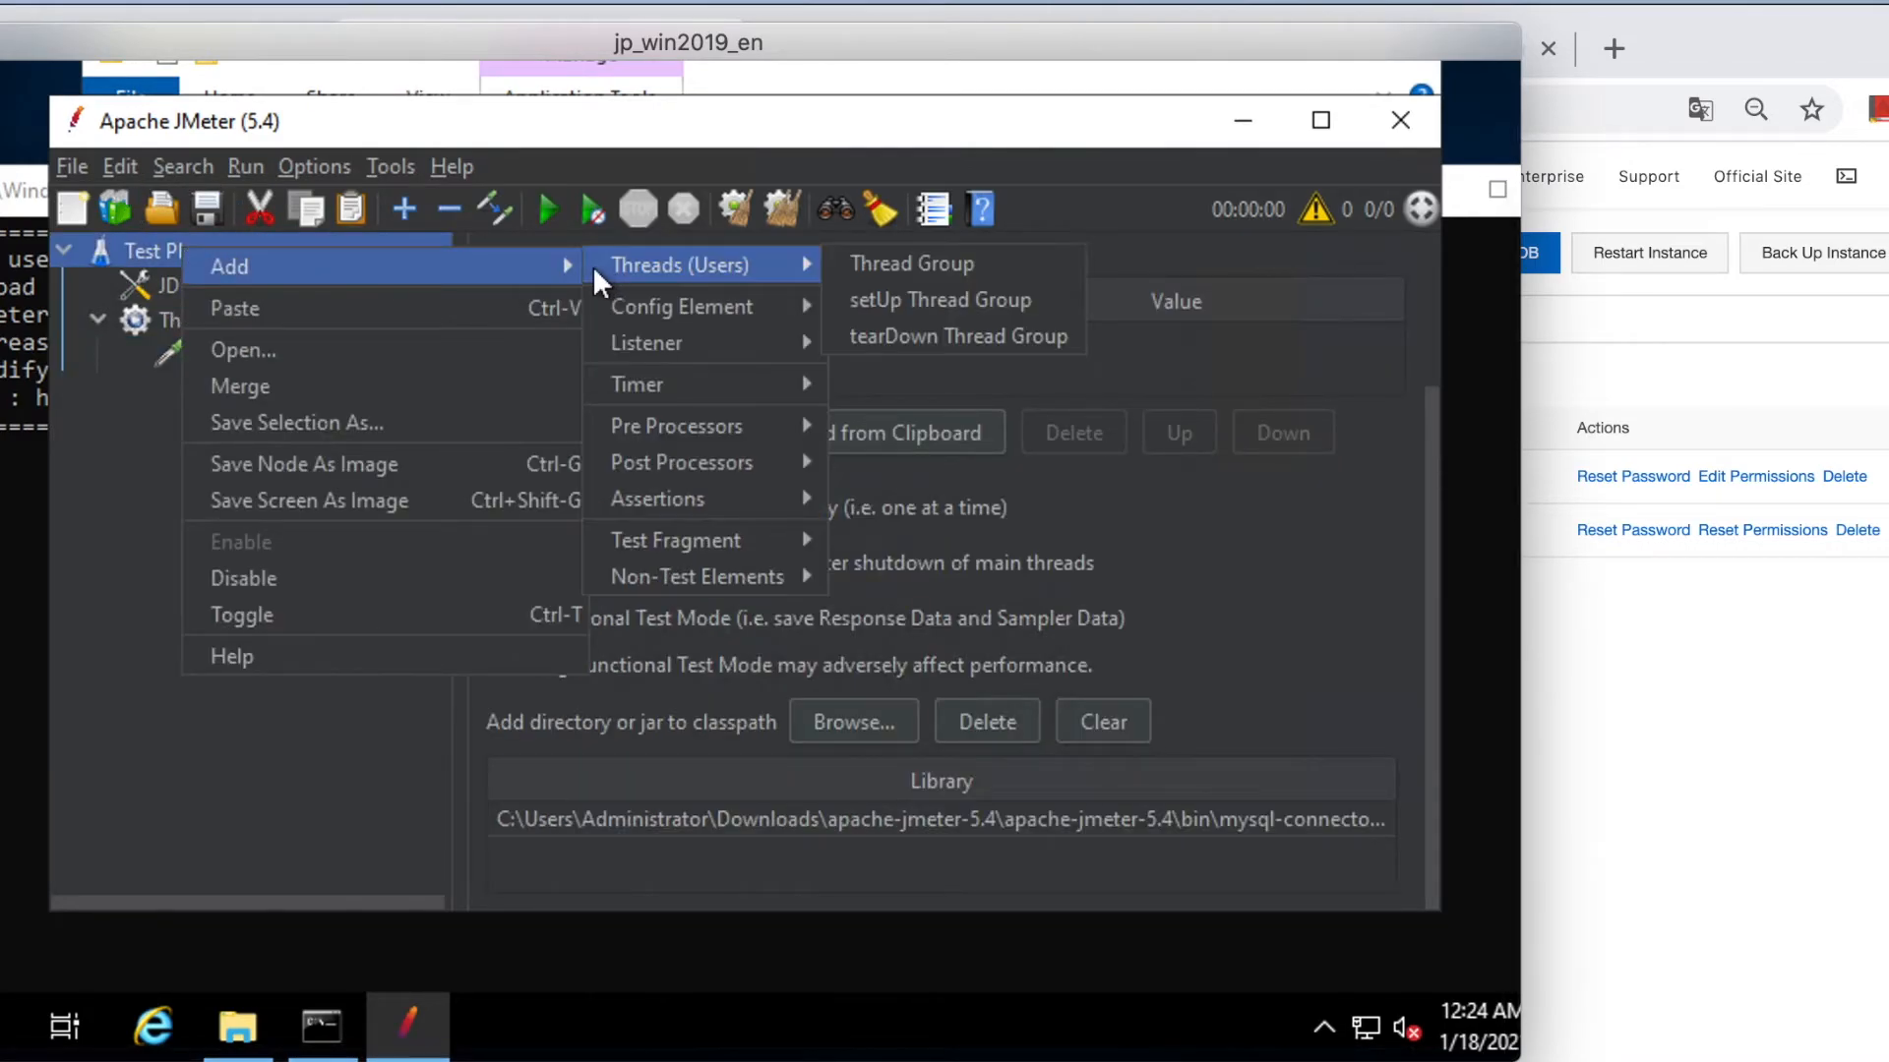
mouse_move(681, 356)
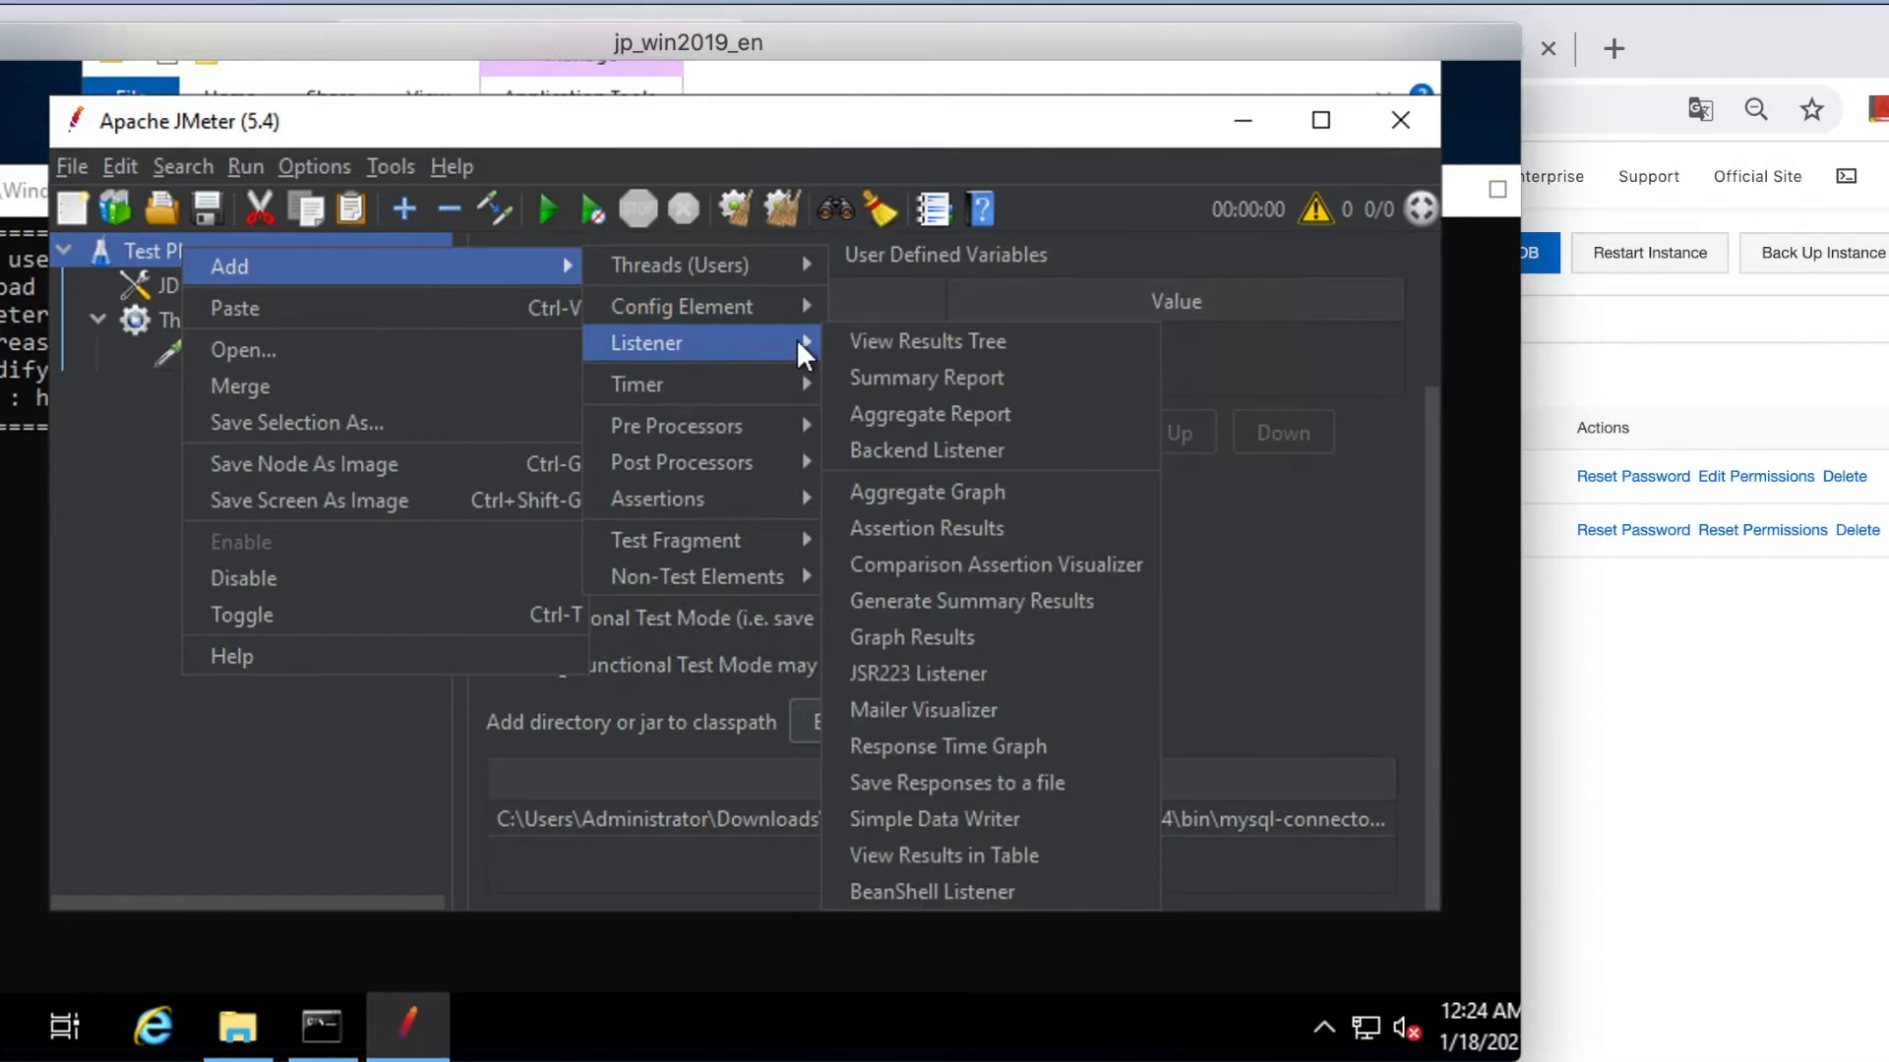
left_click(913, 338)
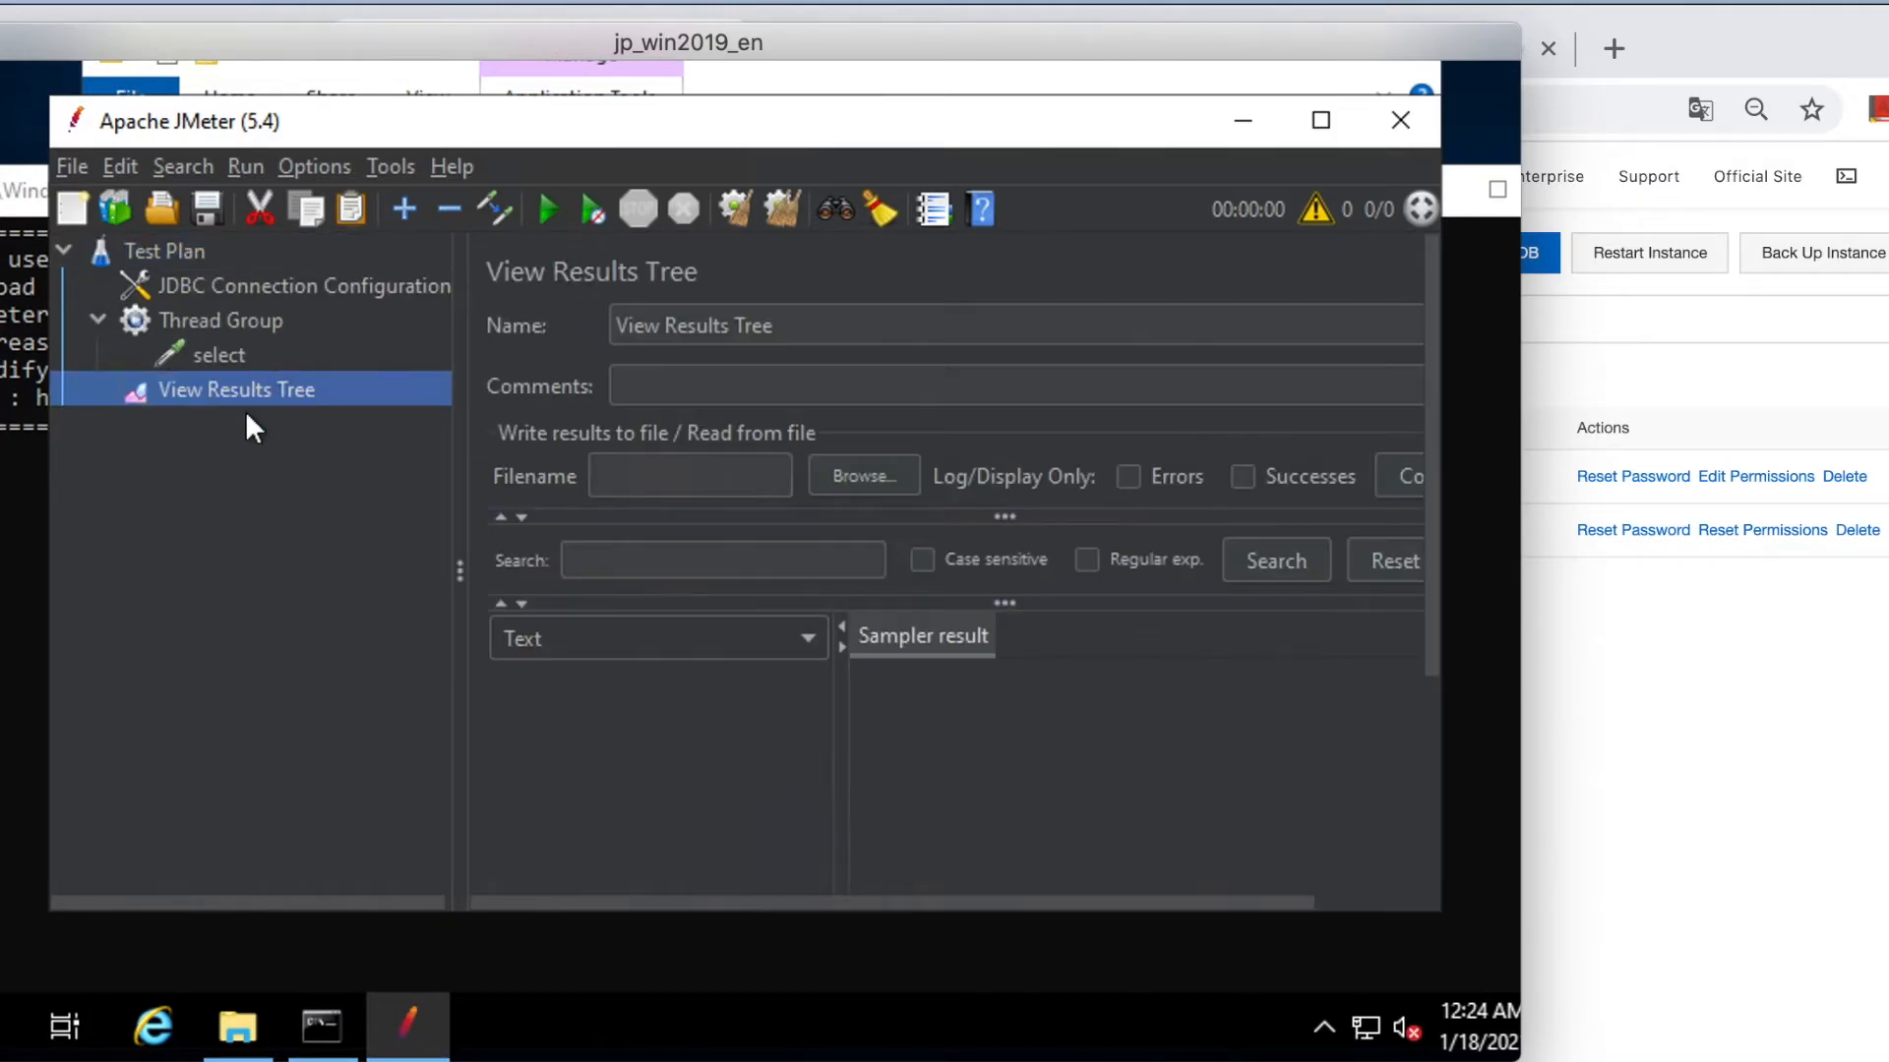
Add Summary Report and Aggregate Report listeners to the Test Plan.
left_click(195, 249)
right_click(193, 249)
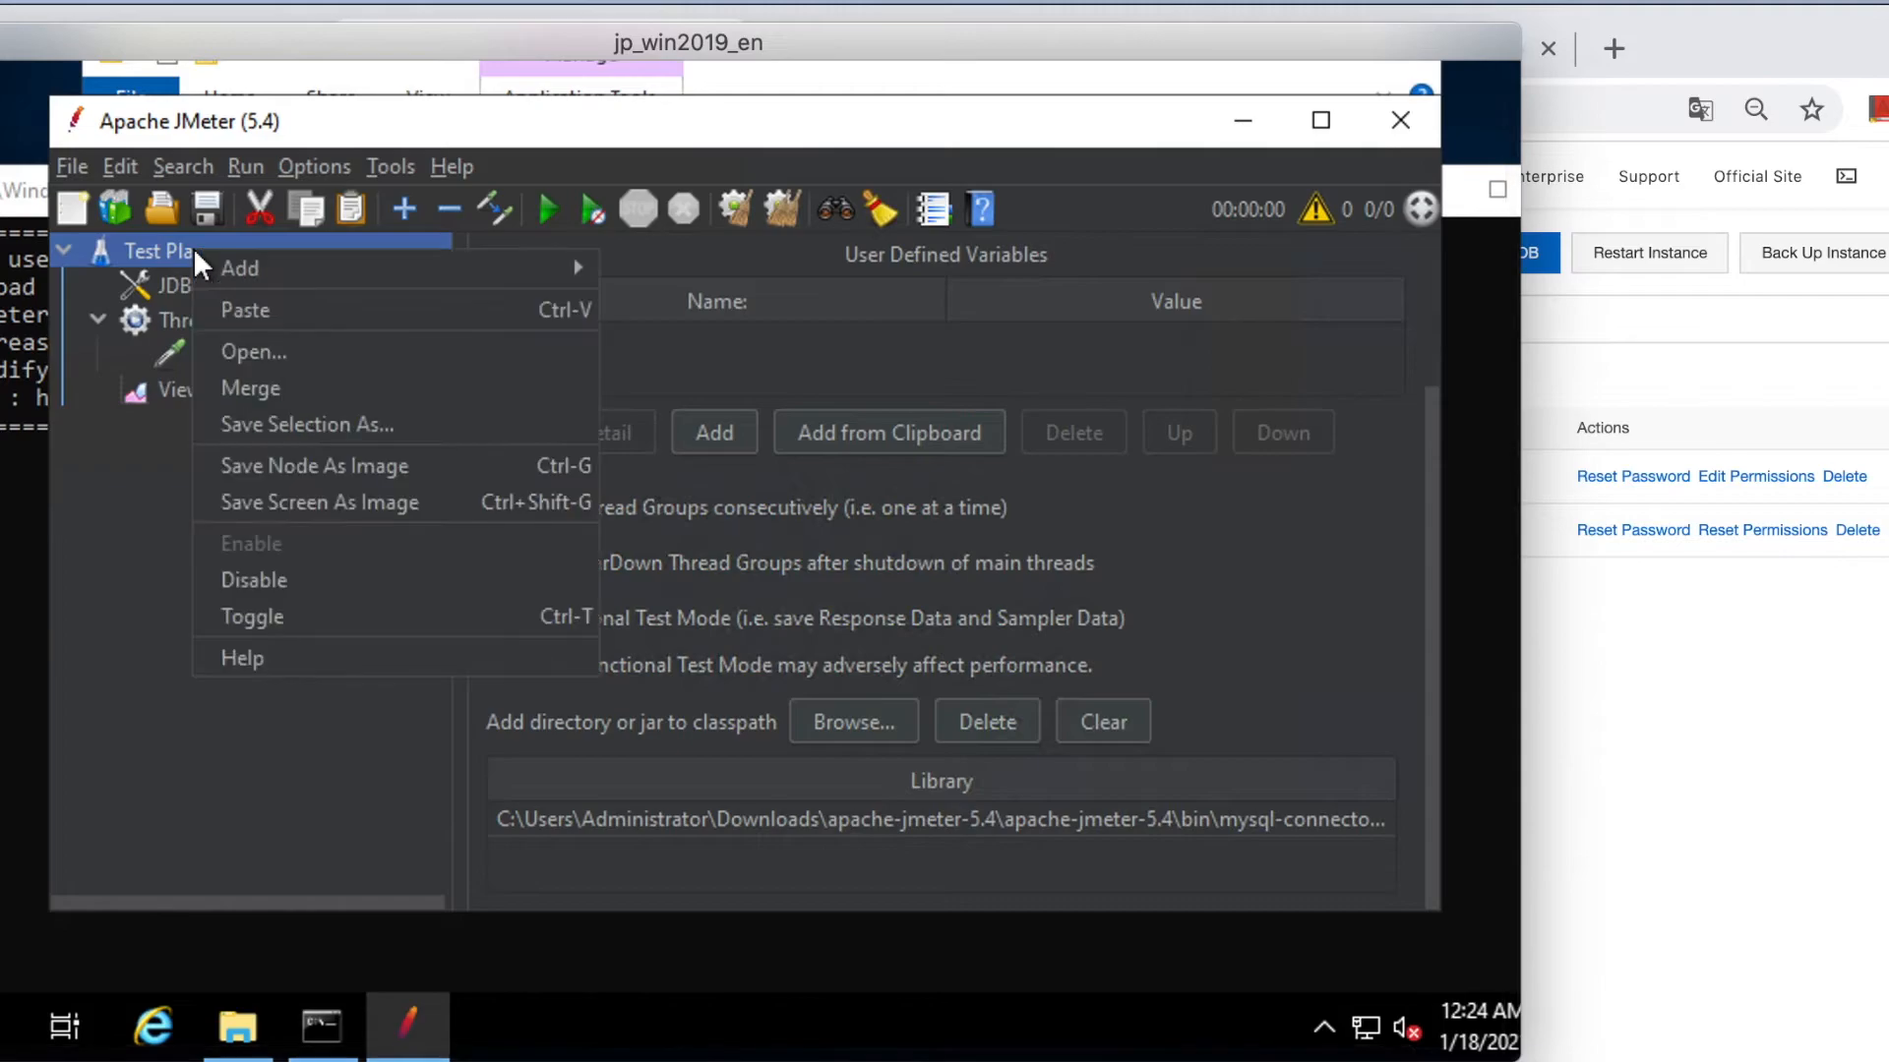
mouse_move(389, 268)
mouse_move(764, 263)
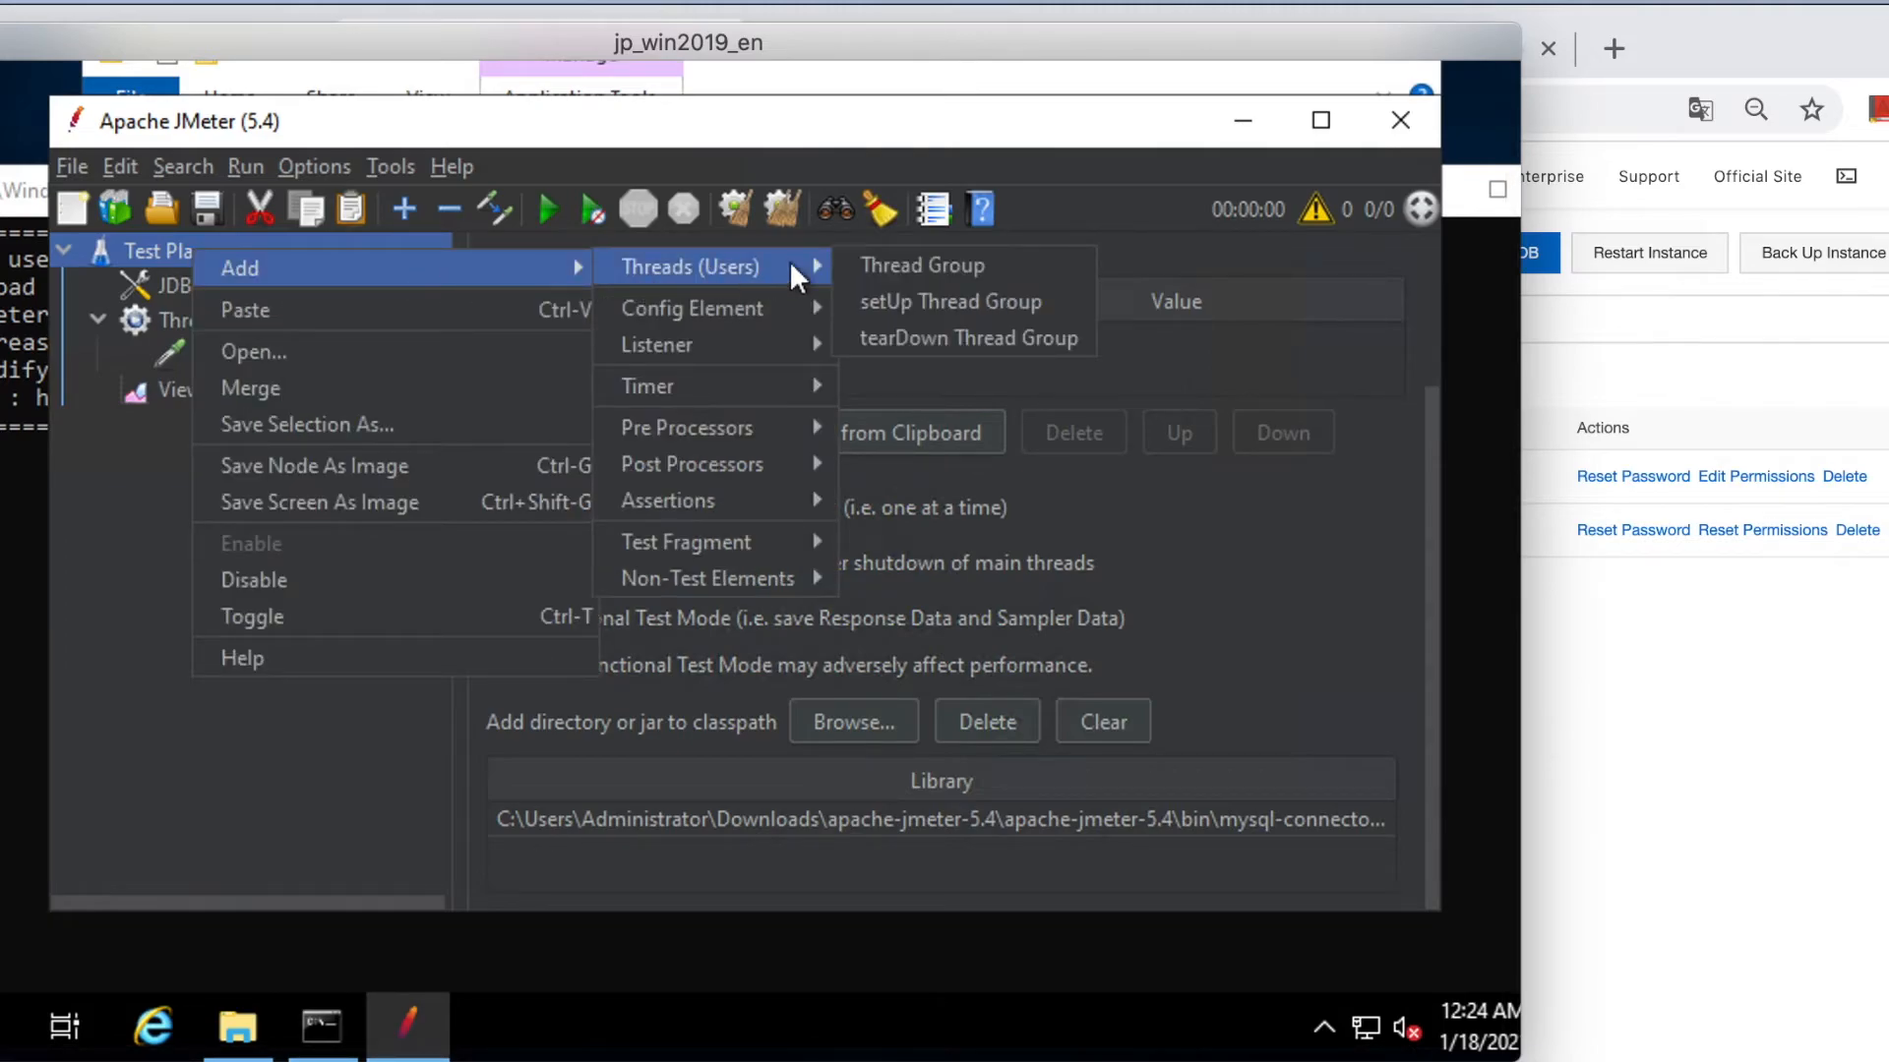
mouse_move(820, 339)
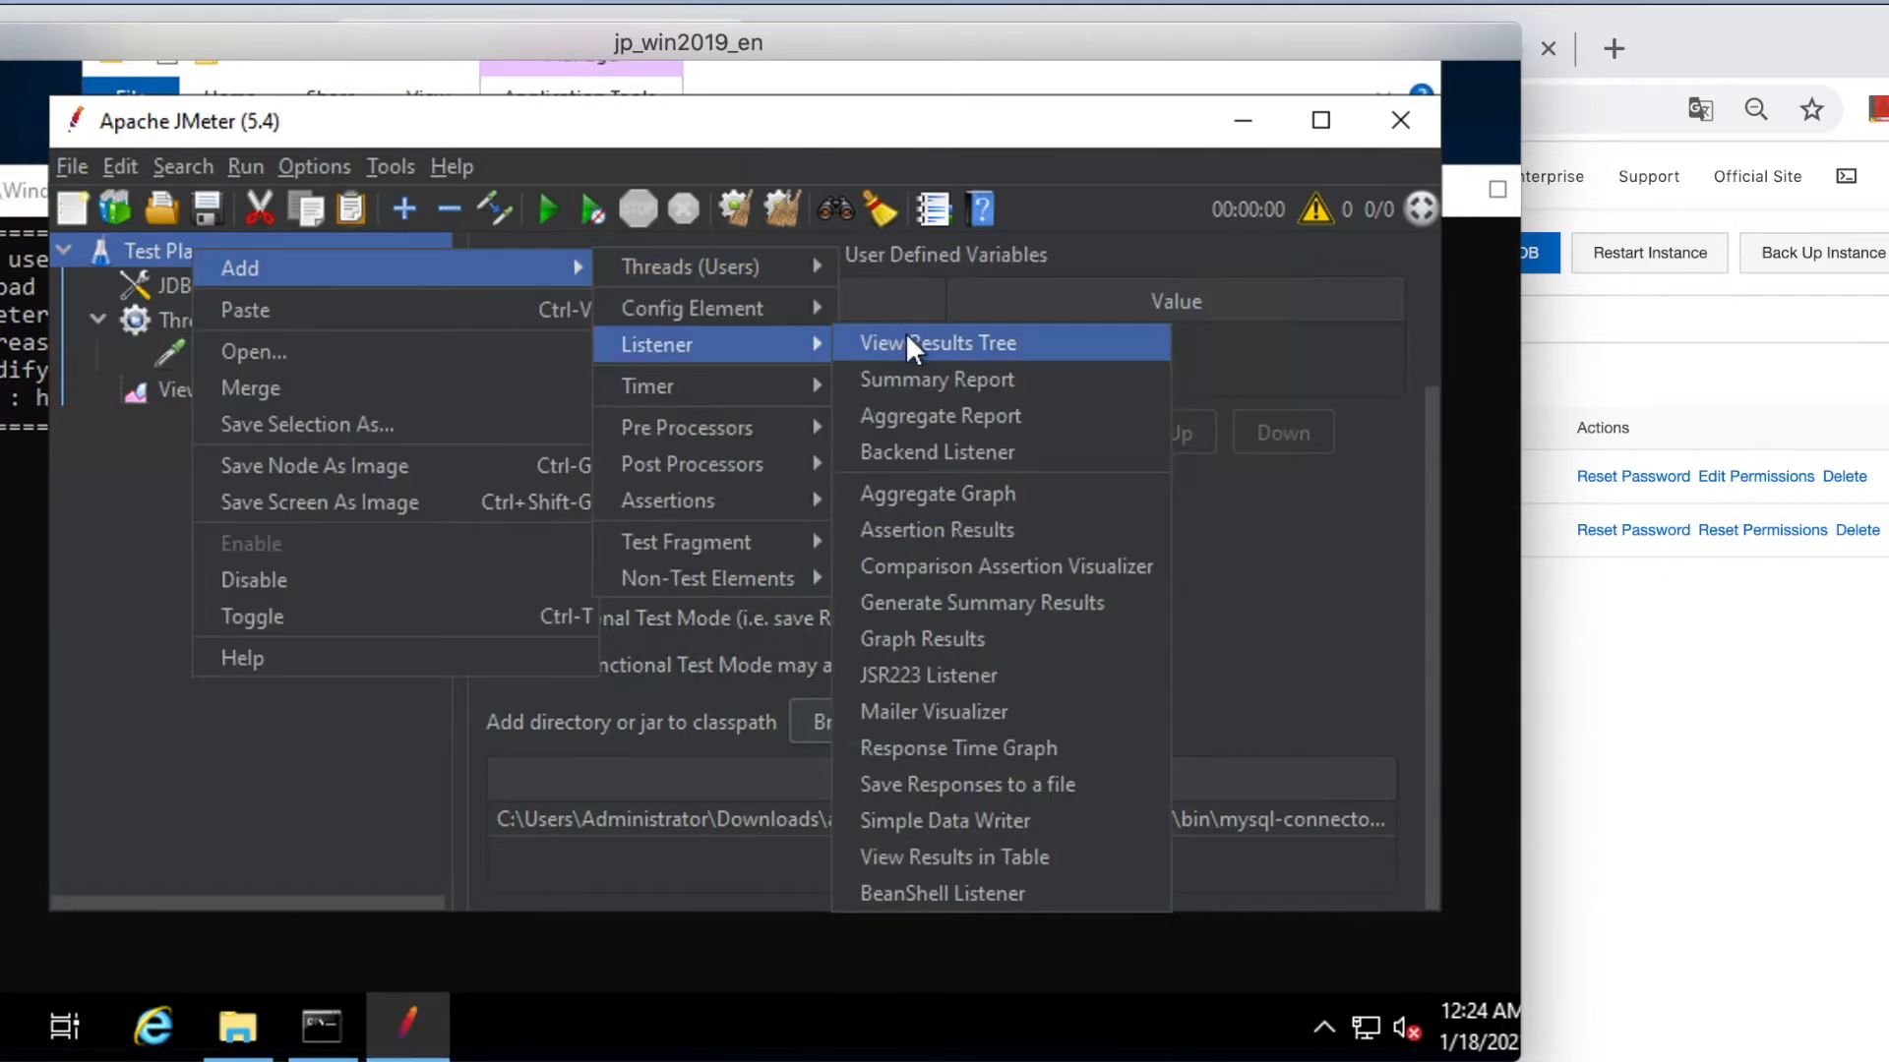
left_click(913, 377)
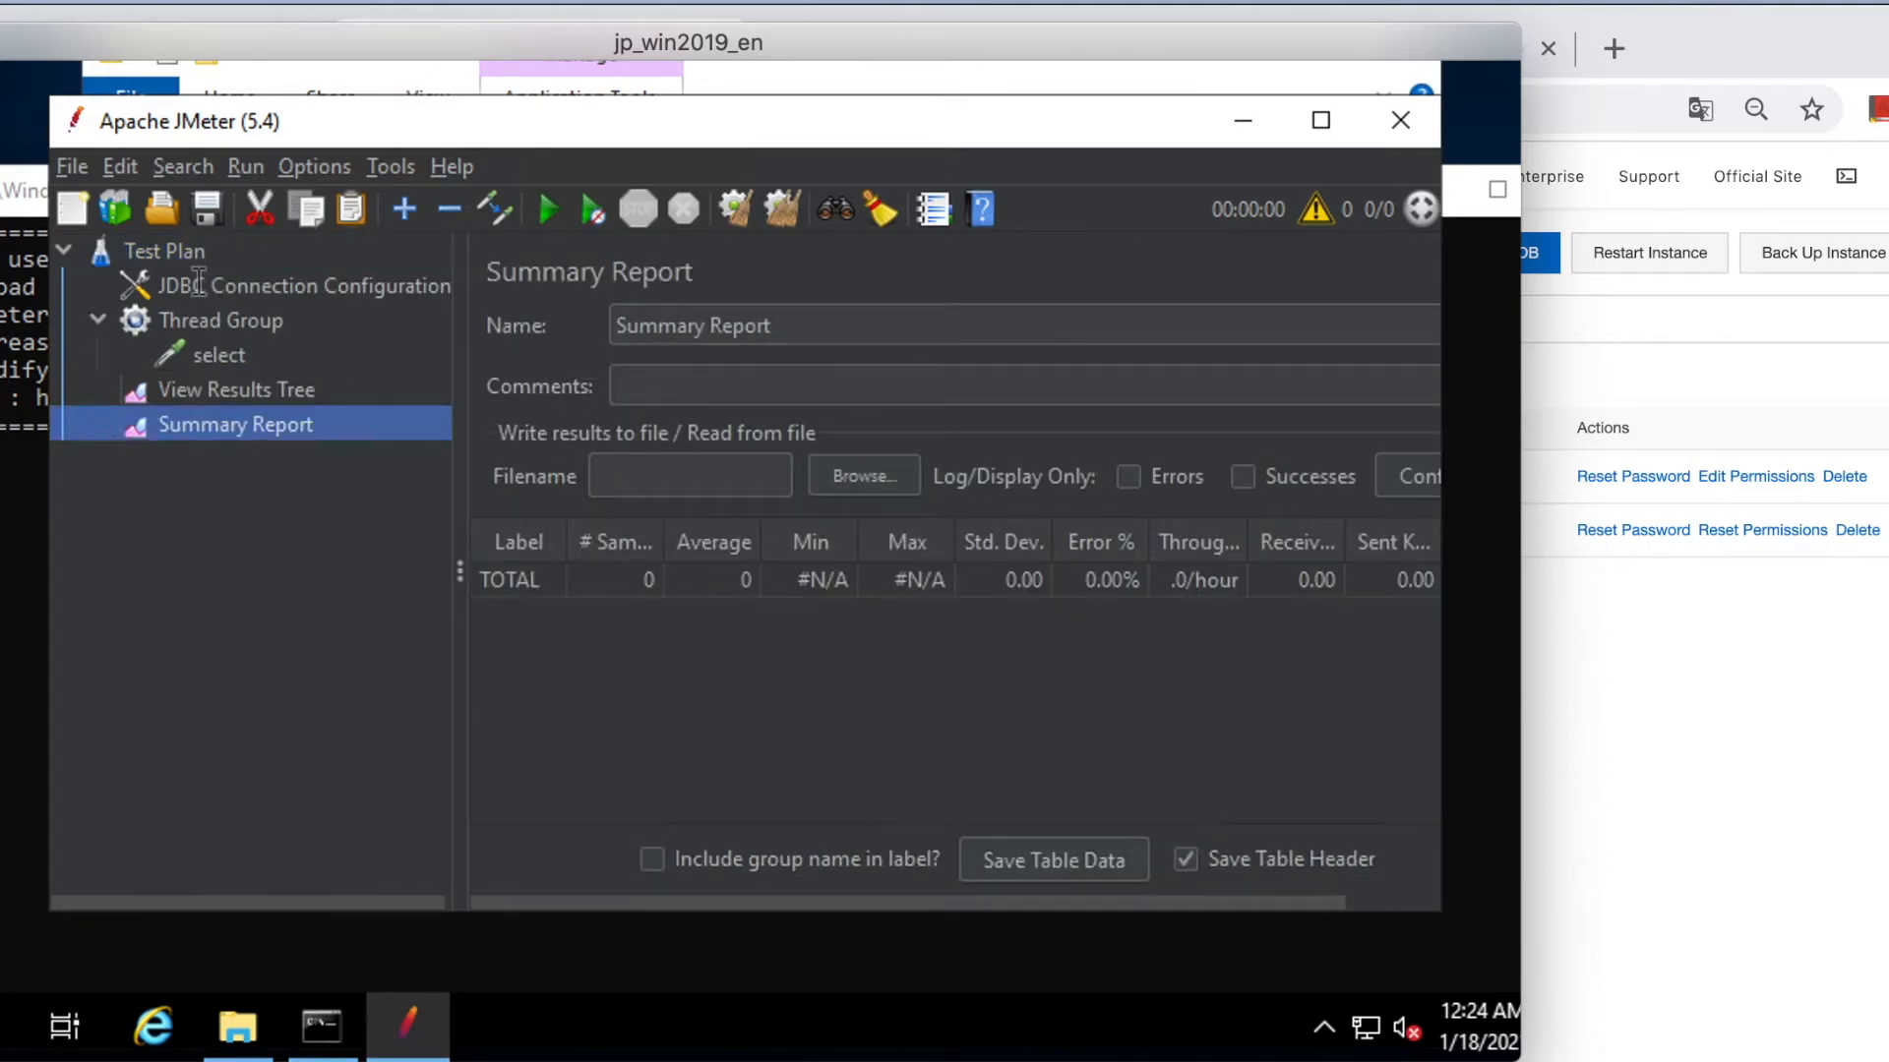
left_click(197, 253)
right_click(214, 251)
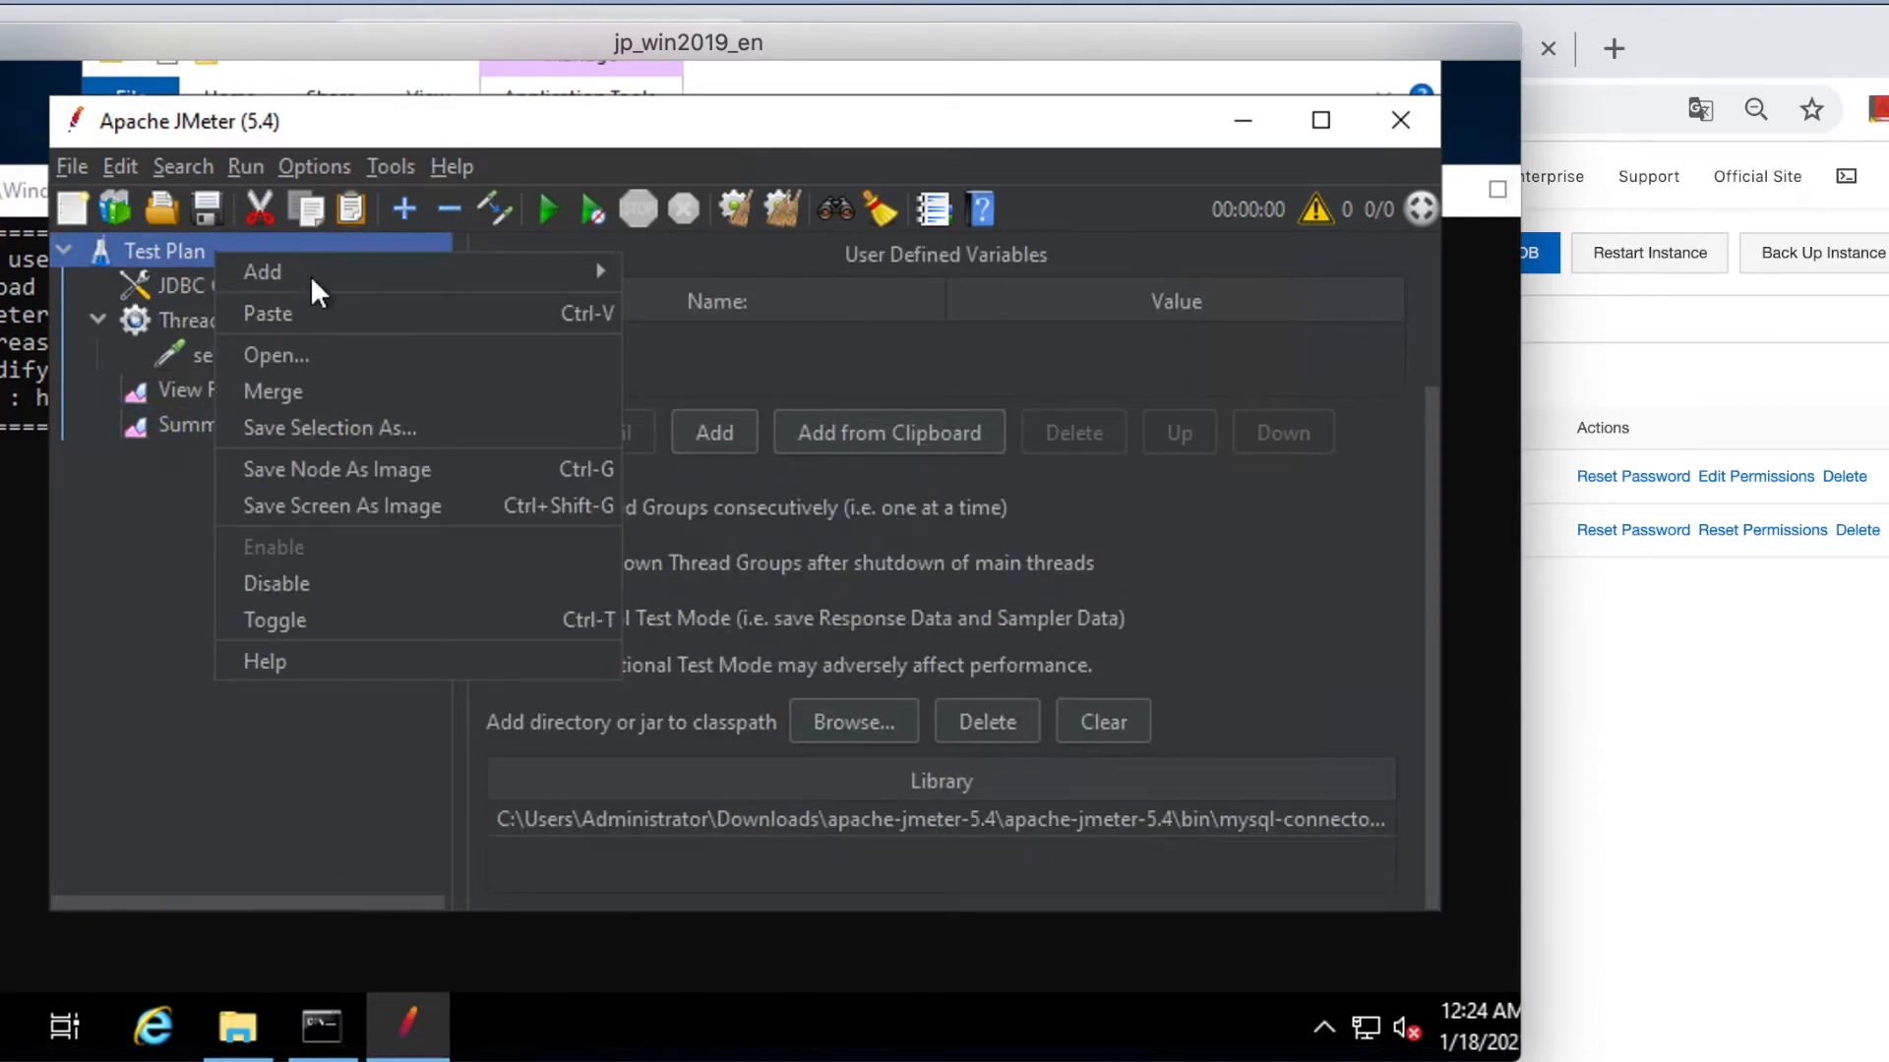
mouse_move(423, 280)
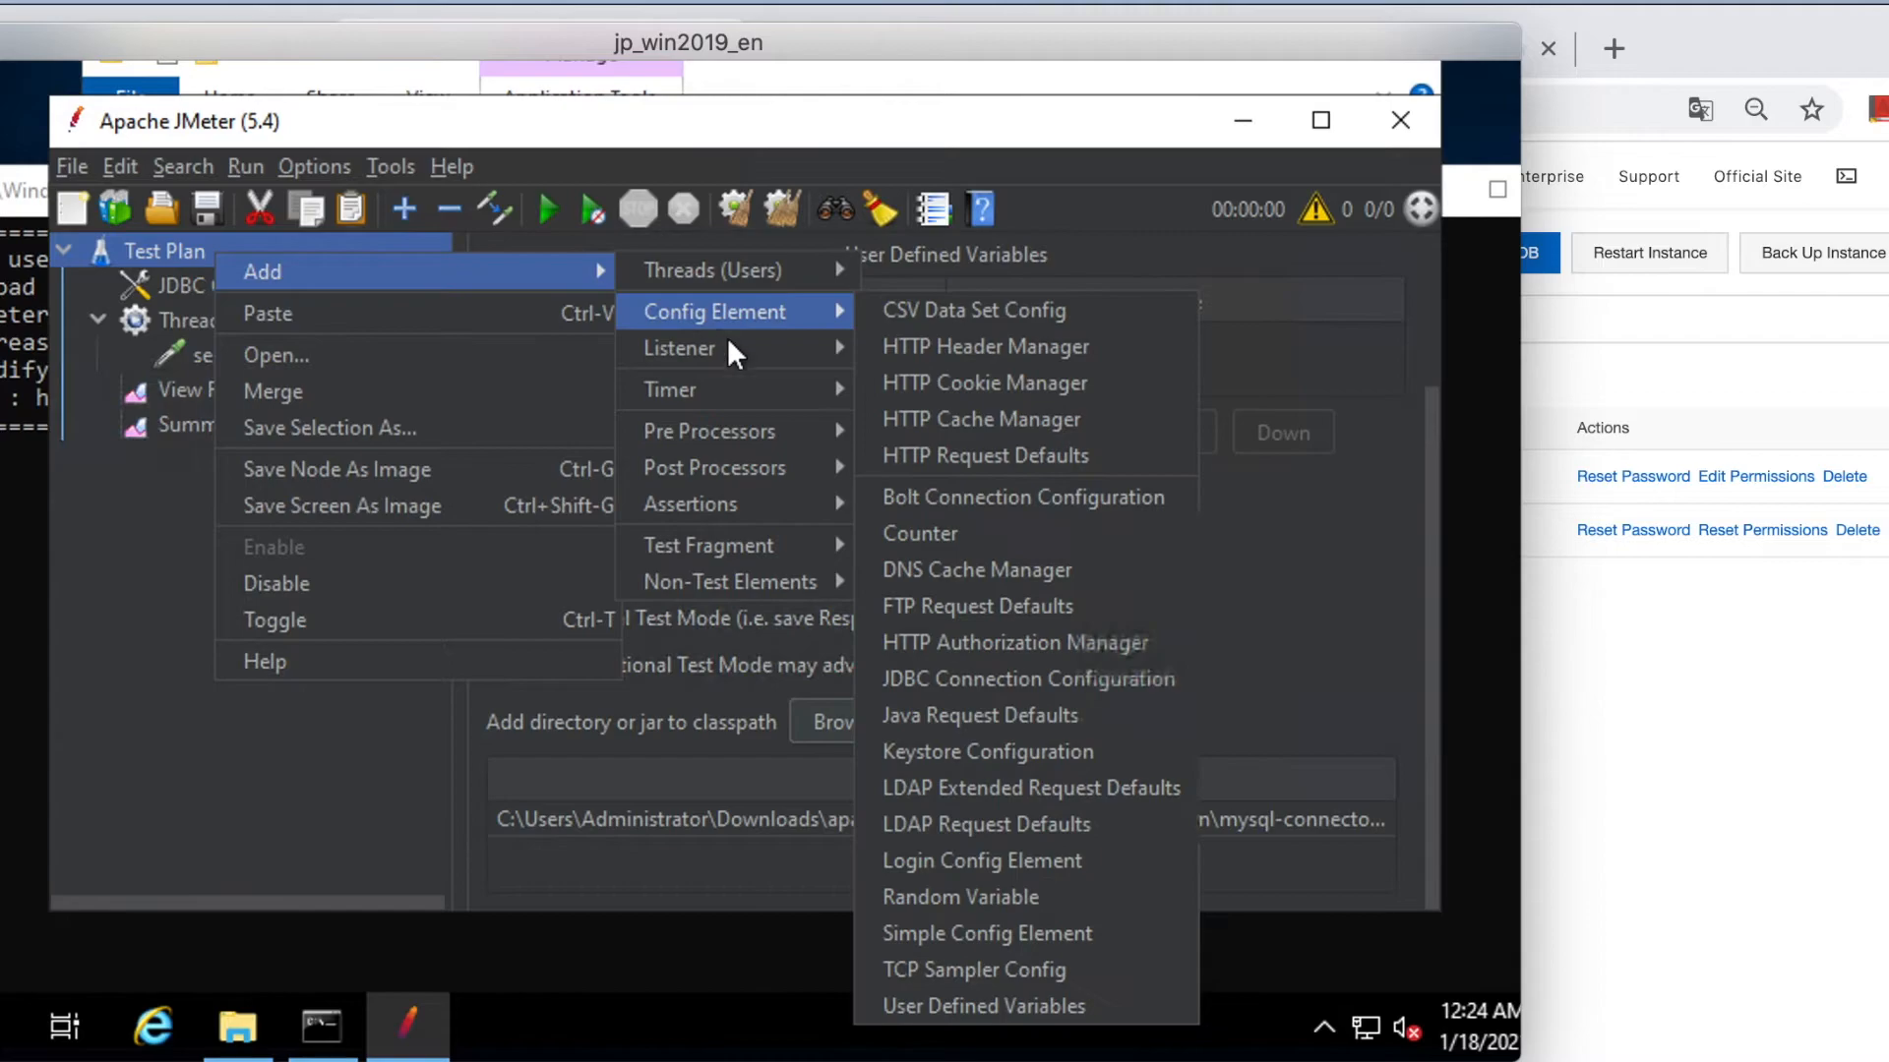
mouse_move(747, 351)
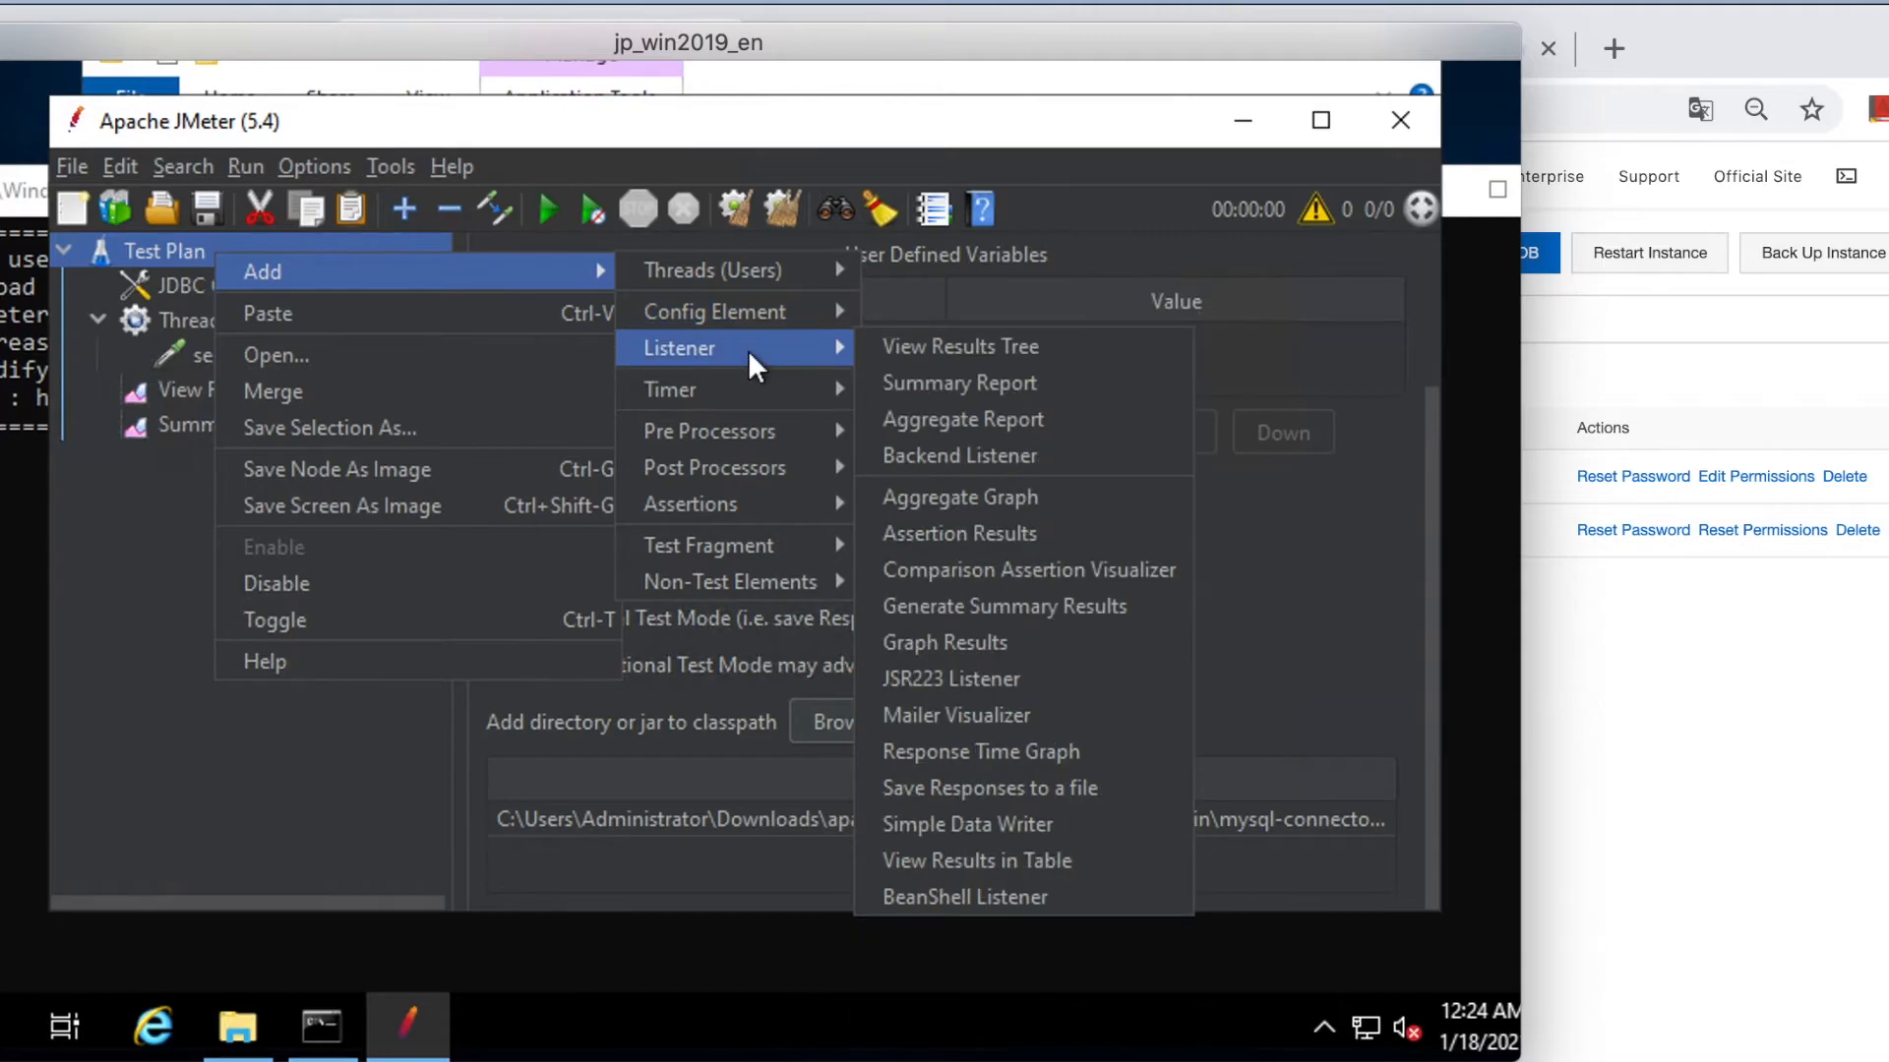
left_click(940, 423)
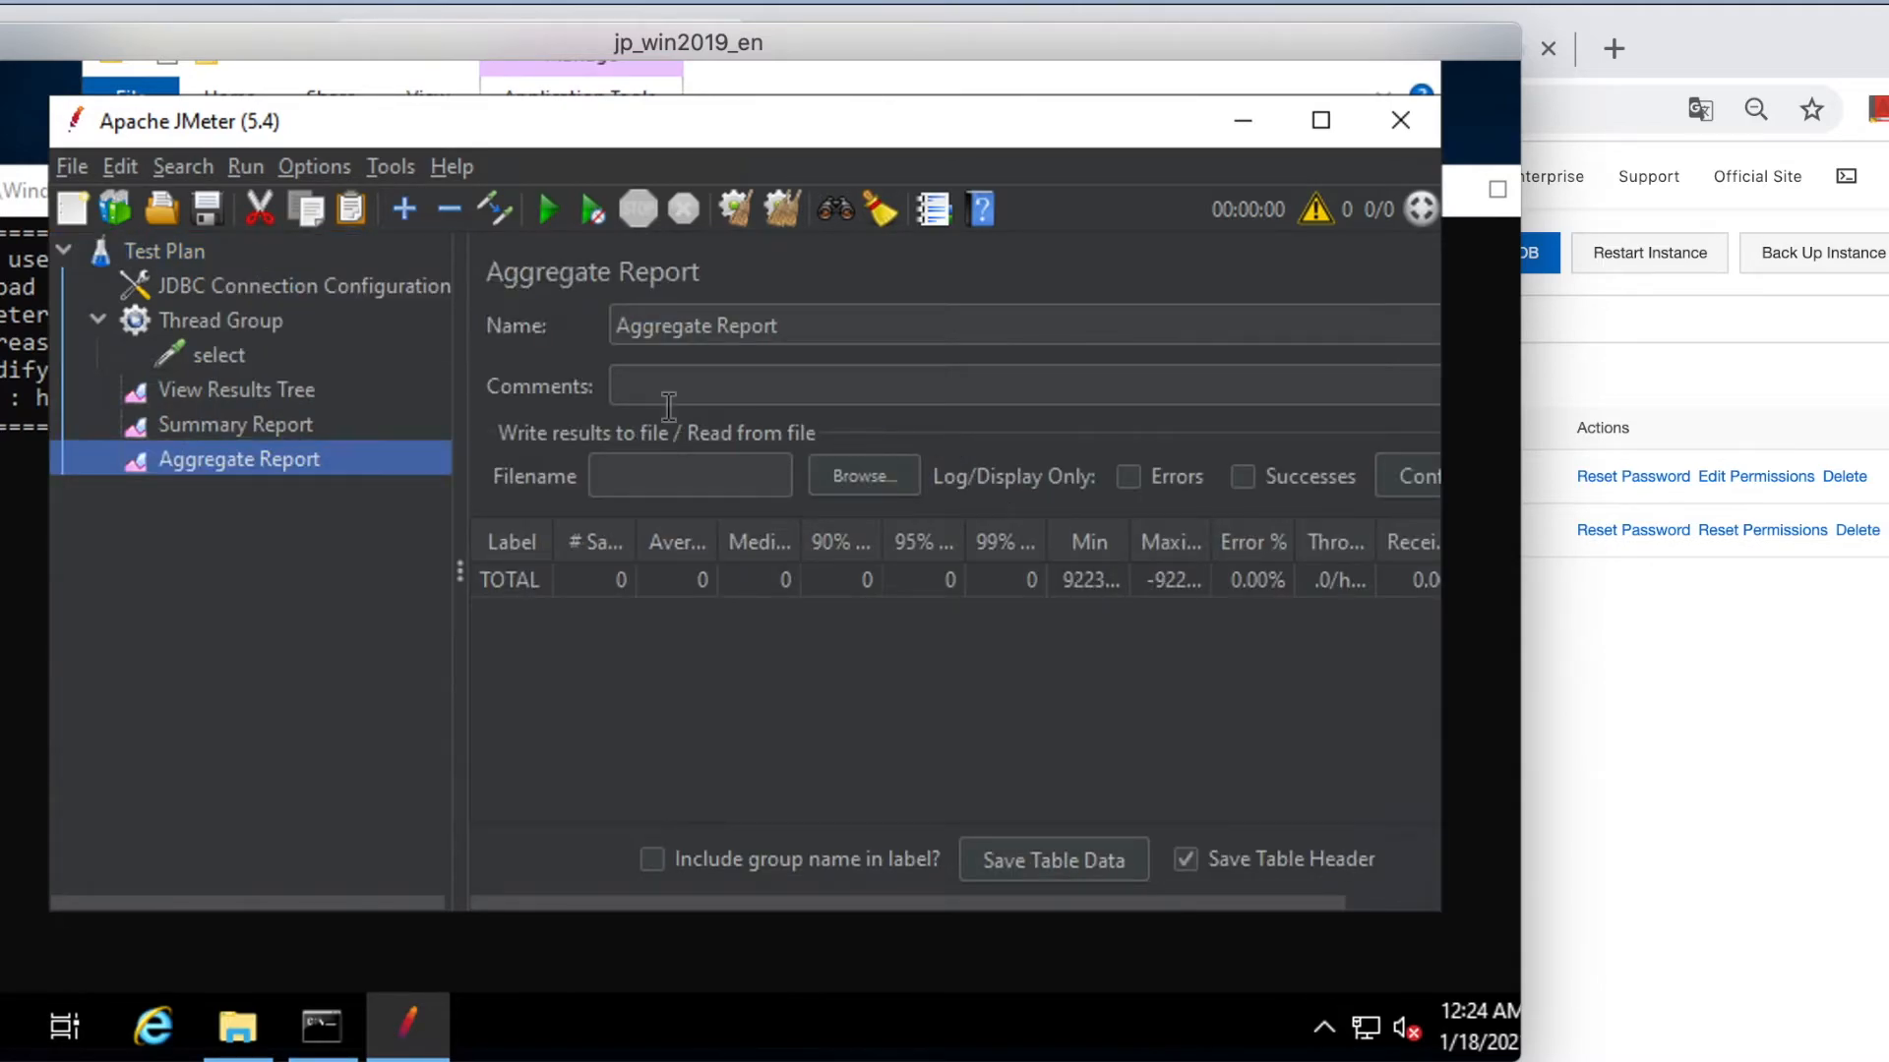
Save the plan as Test Plan.jmx in the bin folder, overwriting the existing file.
left_click(203, 248)
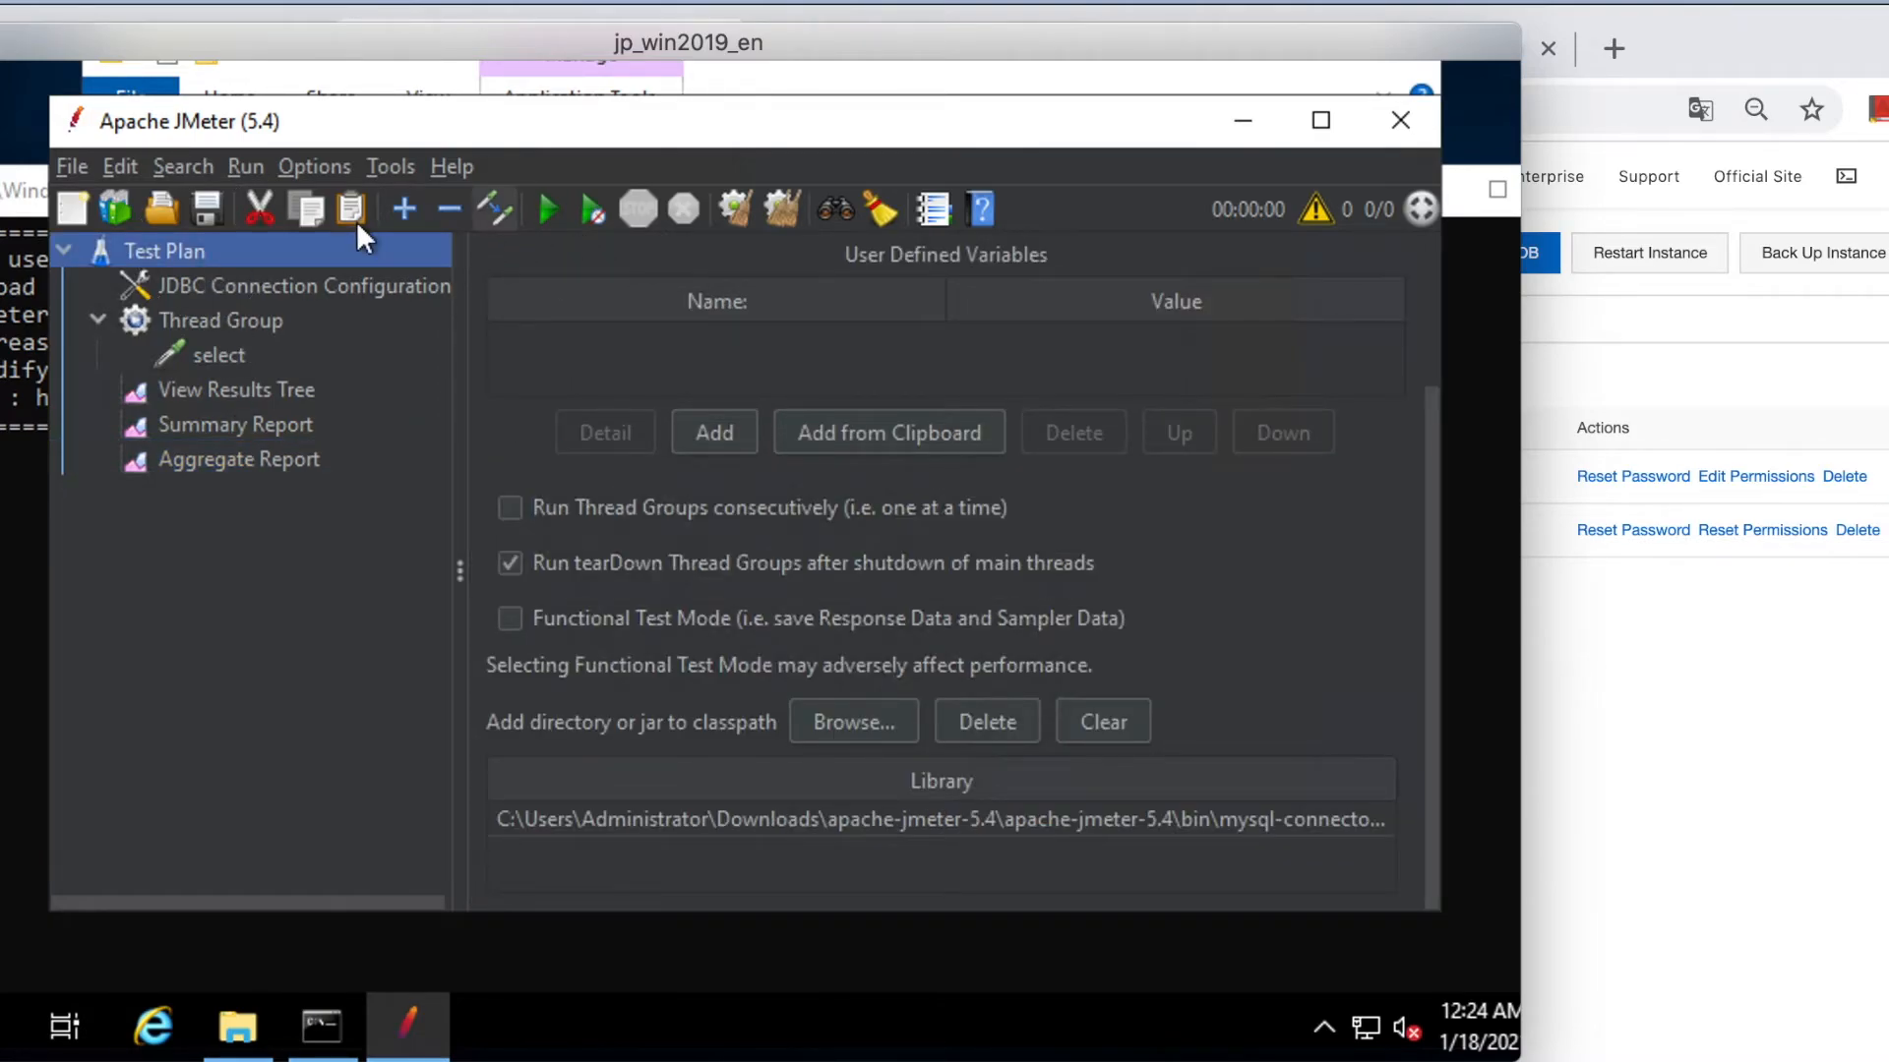
left_click(209, 203)
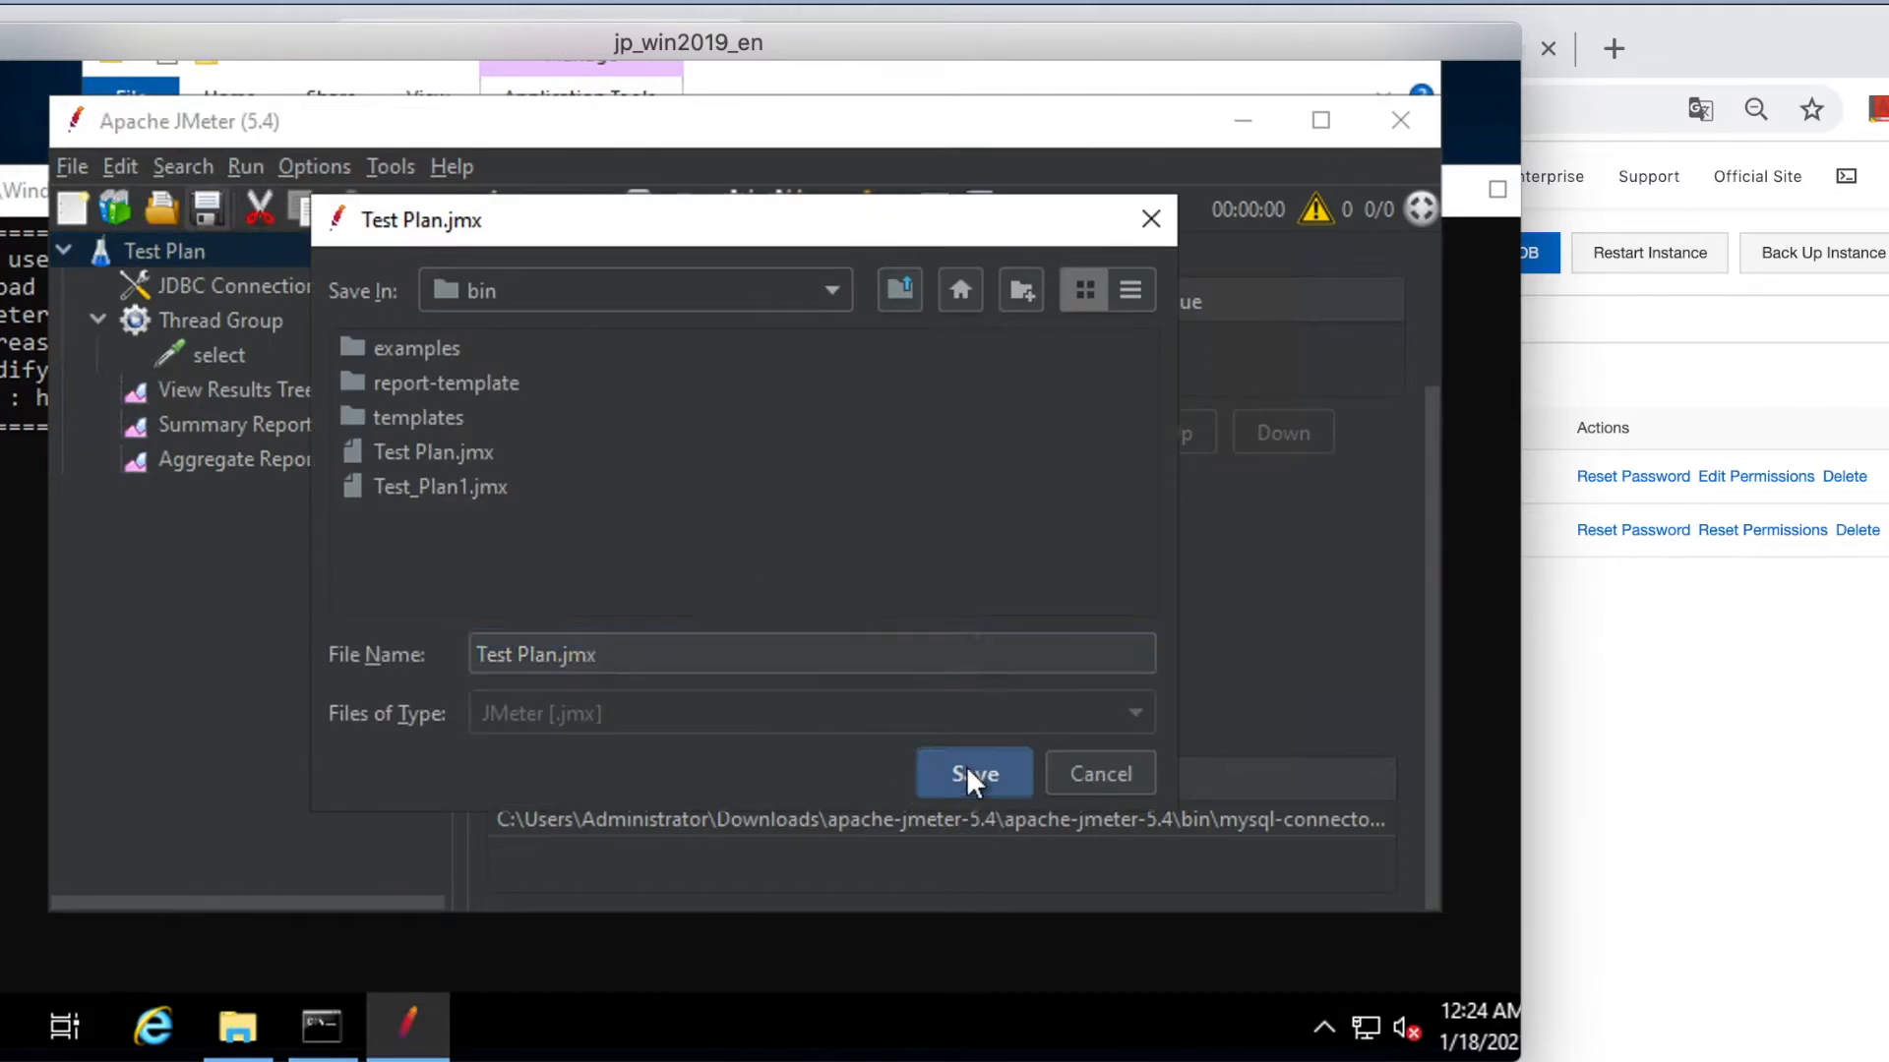
left_click(966, 765)
left_click(700, 561)
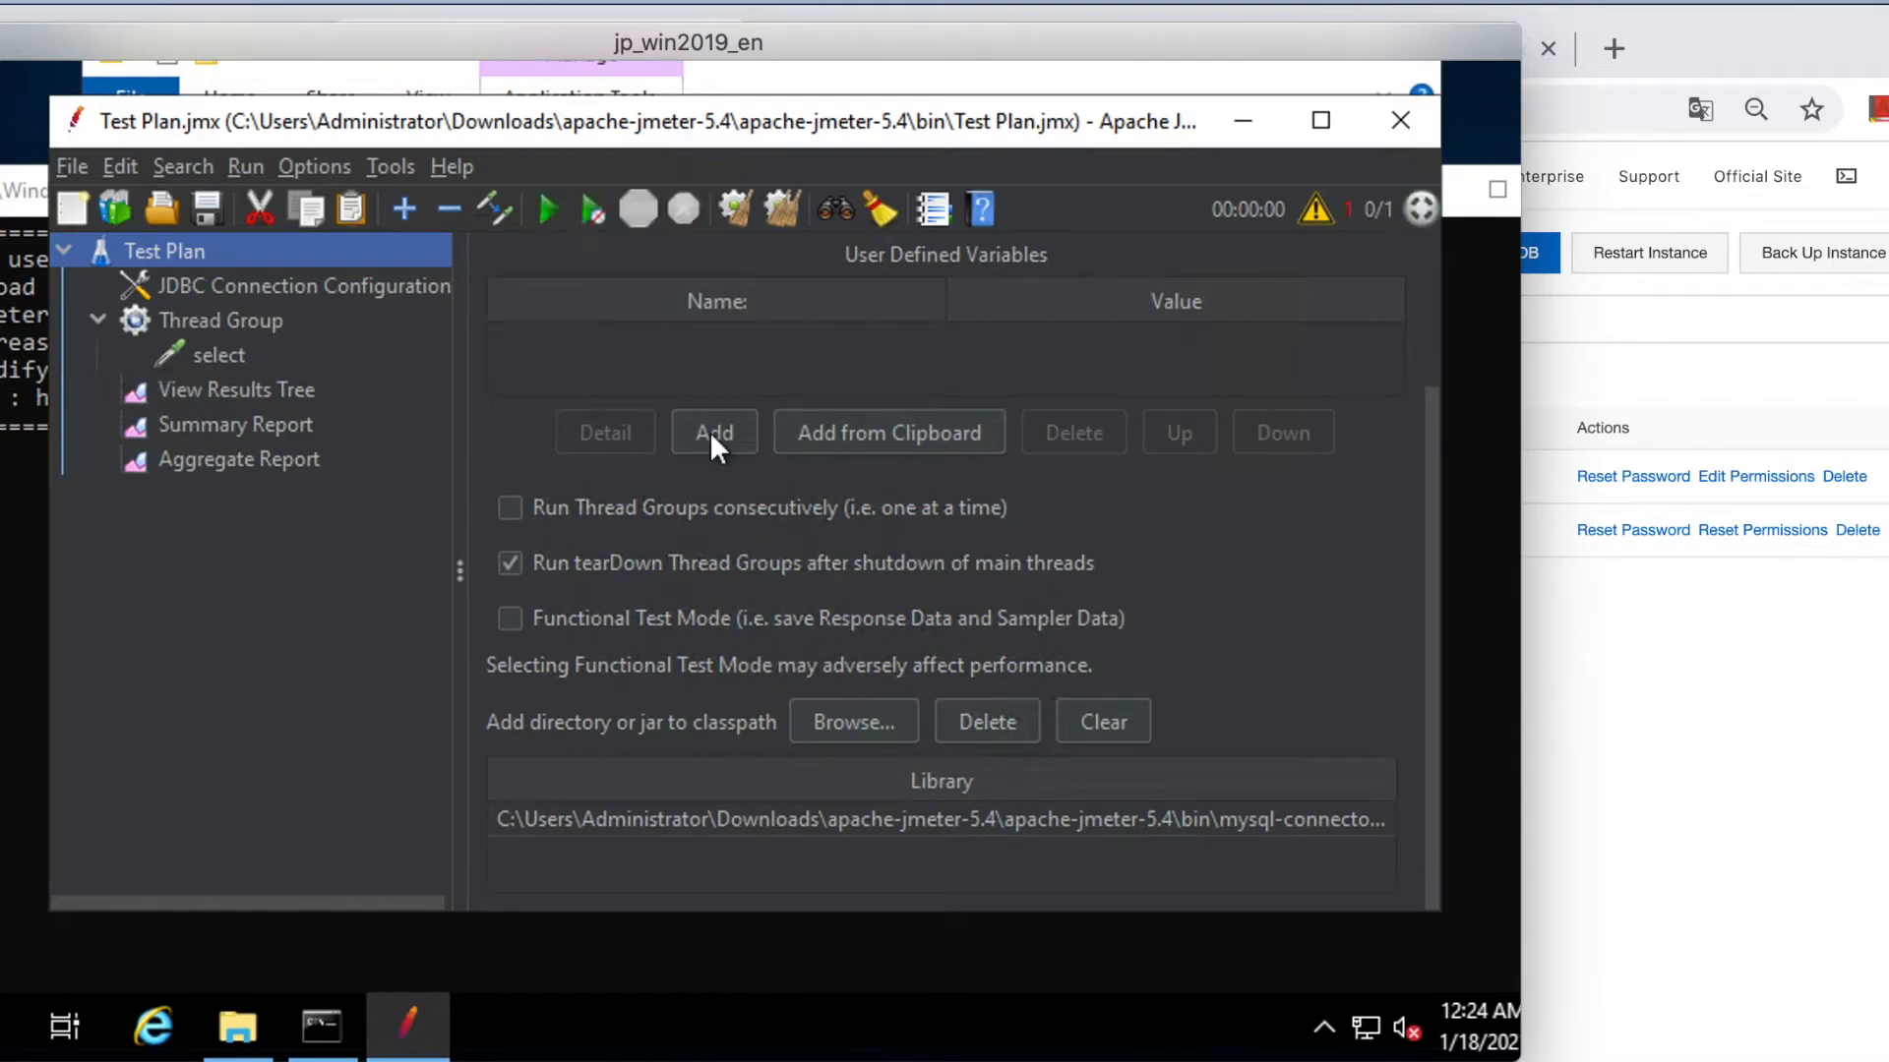
Check the ten green select samples in View Results Tree, then review the Summary Report statistics.
left_click(250, 397)
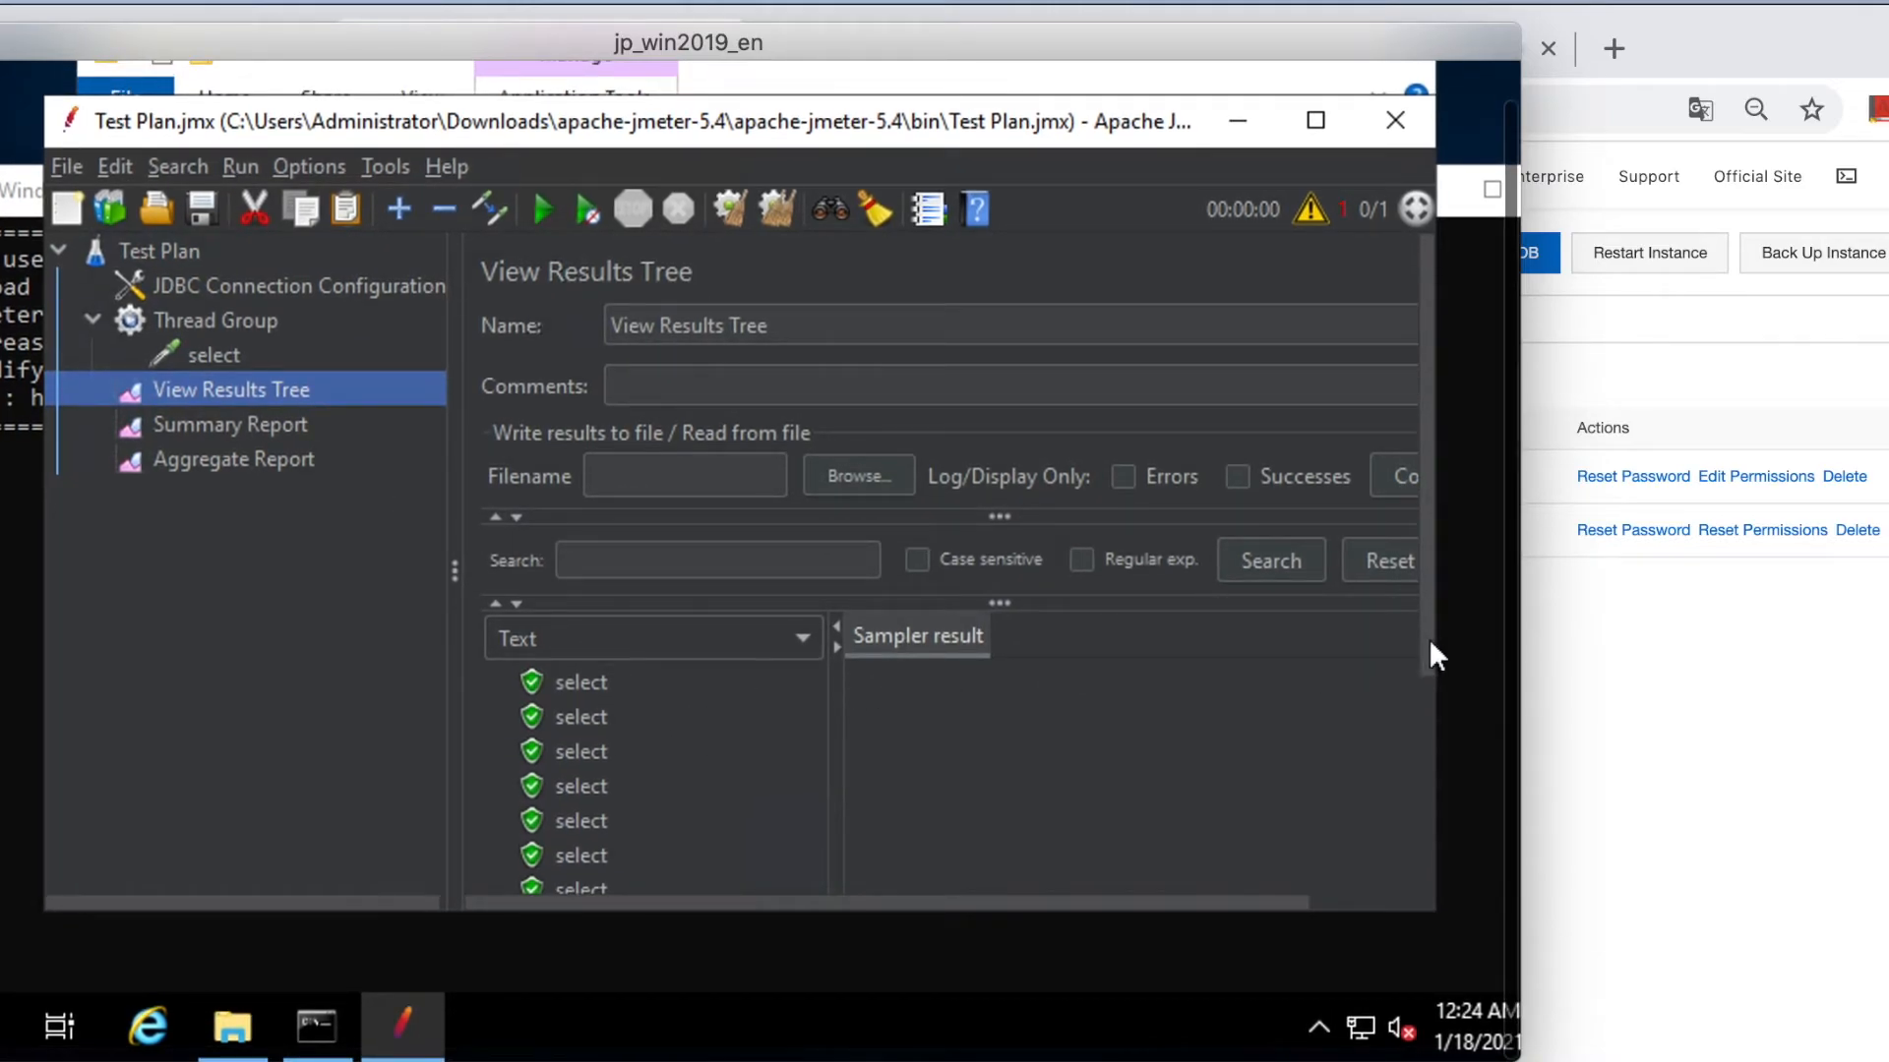
scroll(1430, 640, "down", 3)
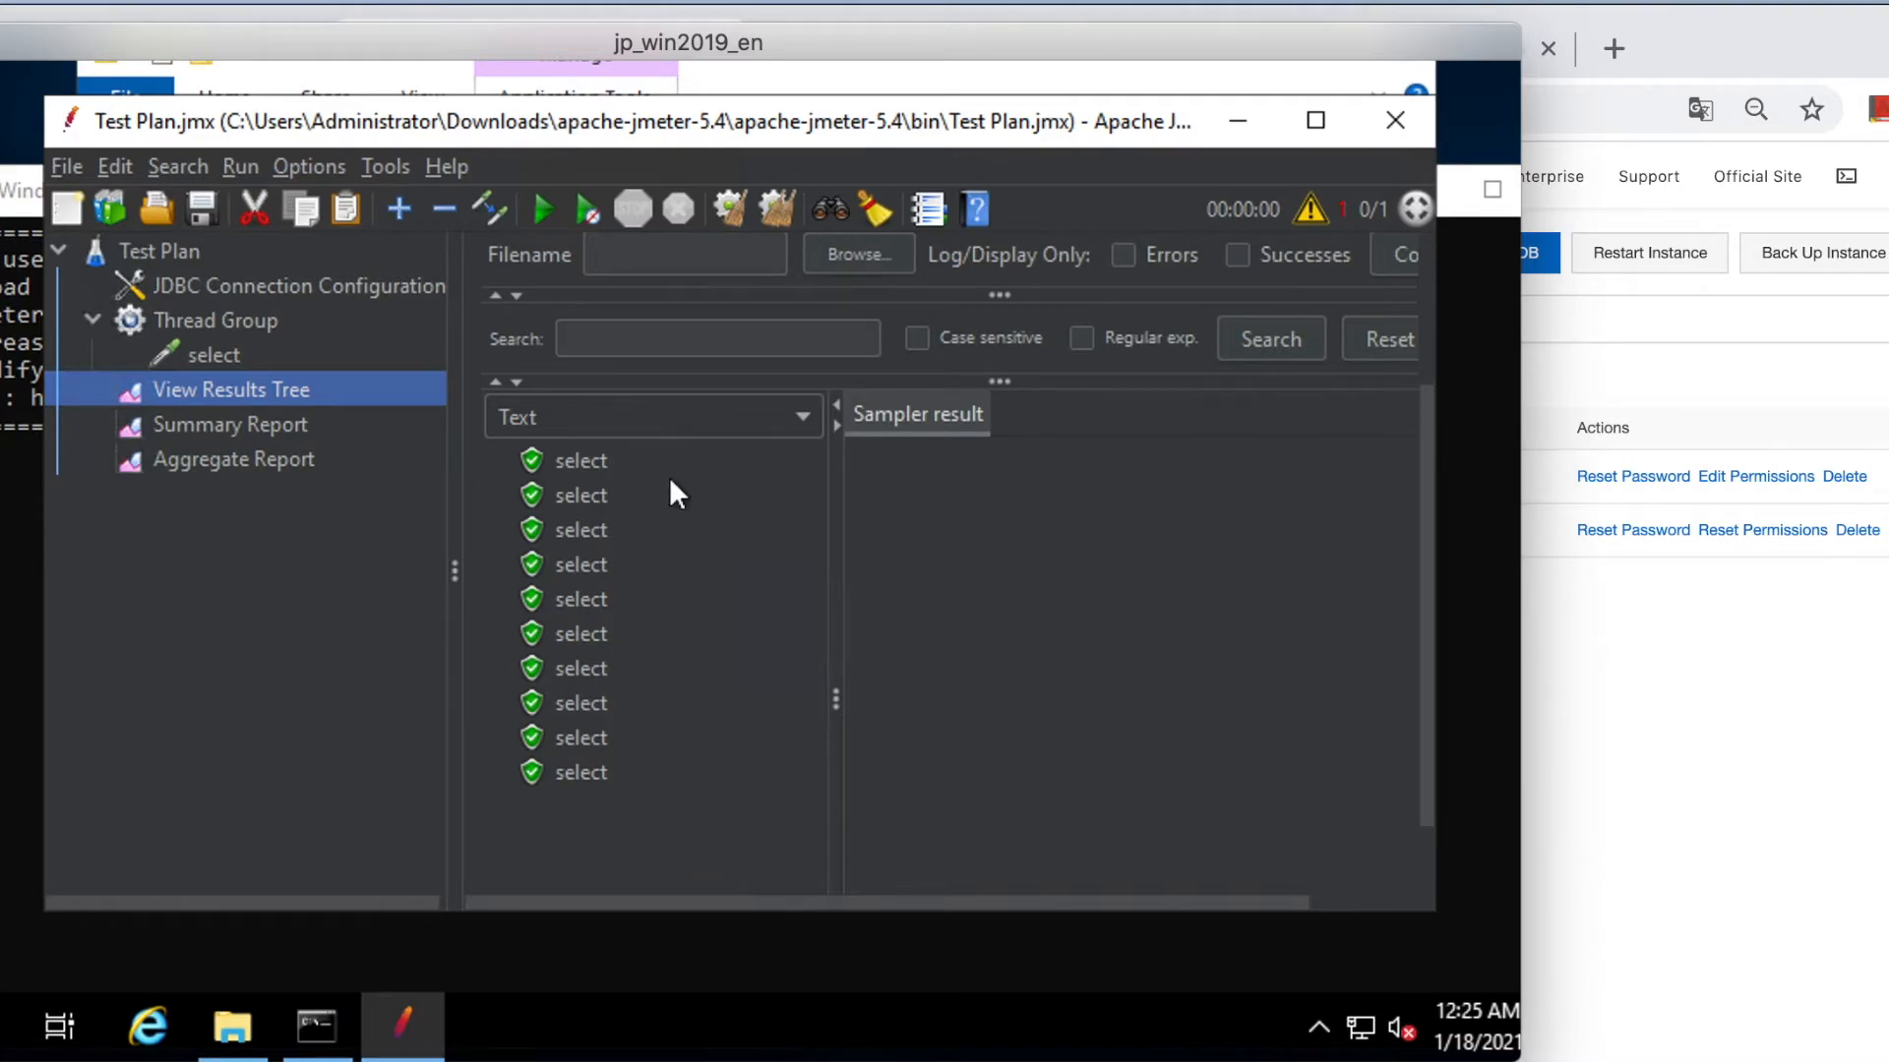
left_click(264, 423)
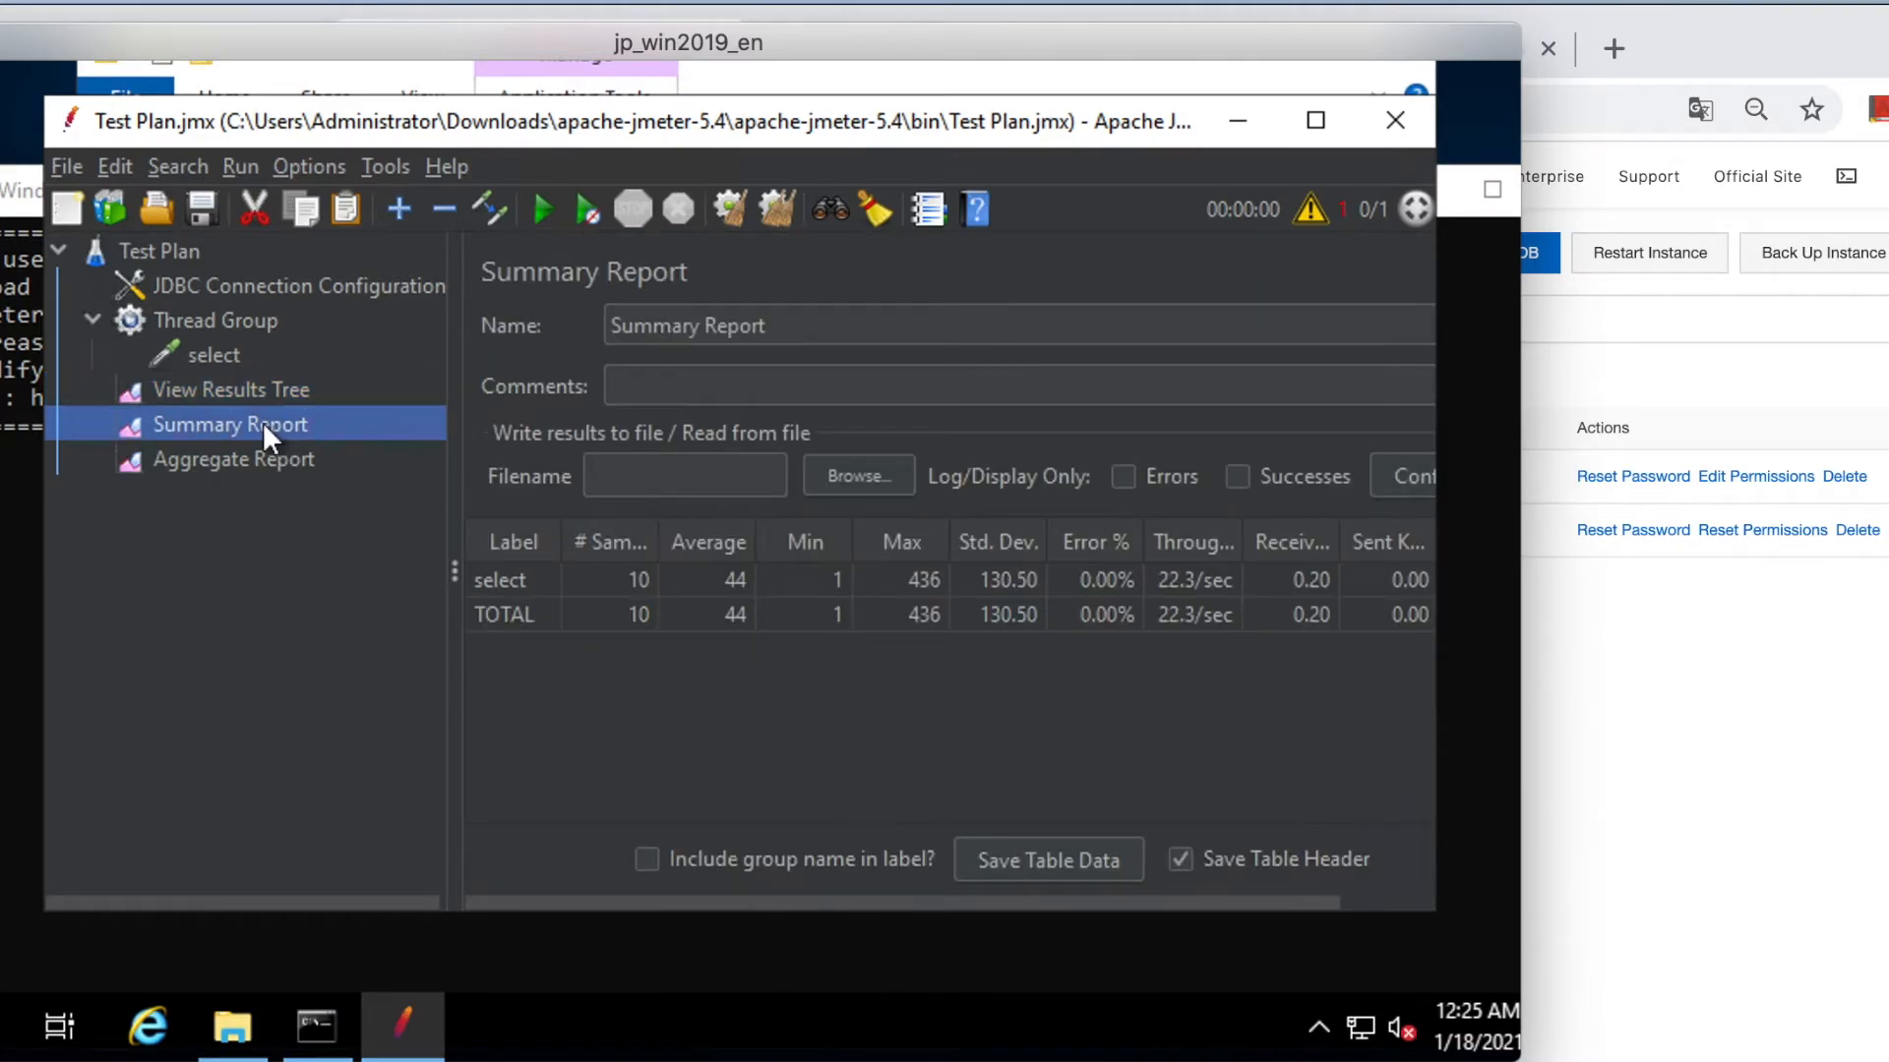
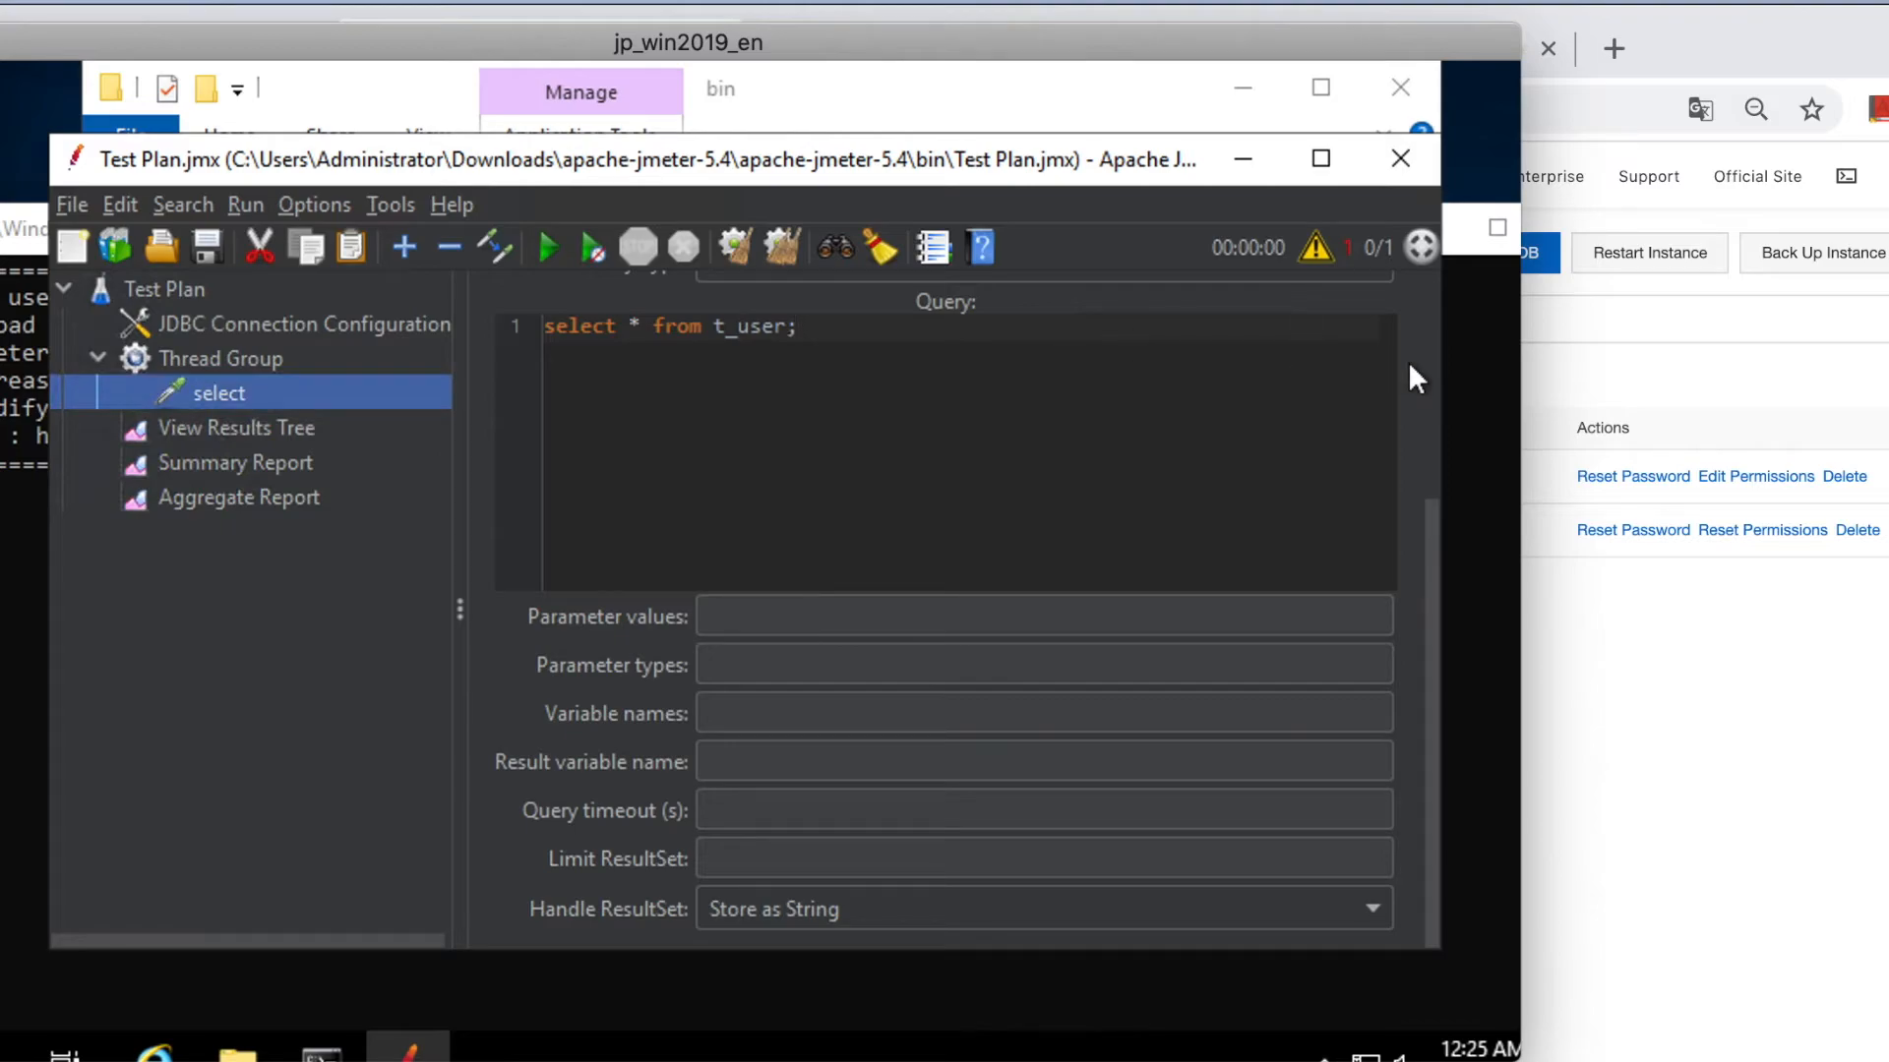
Rename the JDBC request from select to insert.
left_click_drag(1437, 516, 1420, 281)
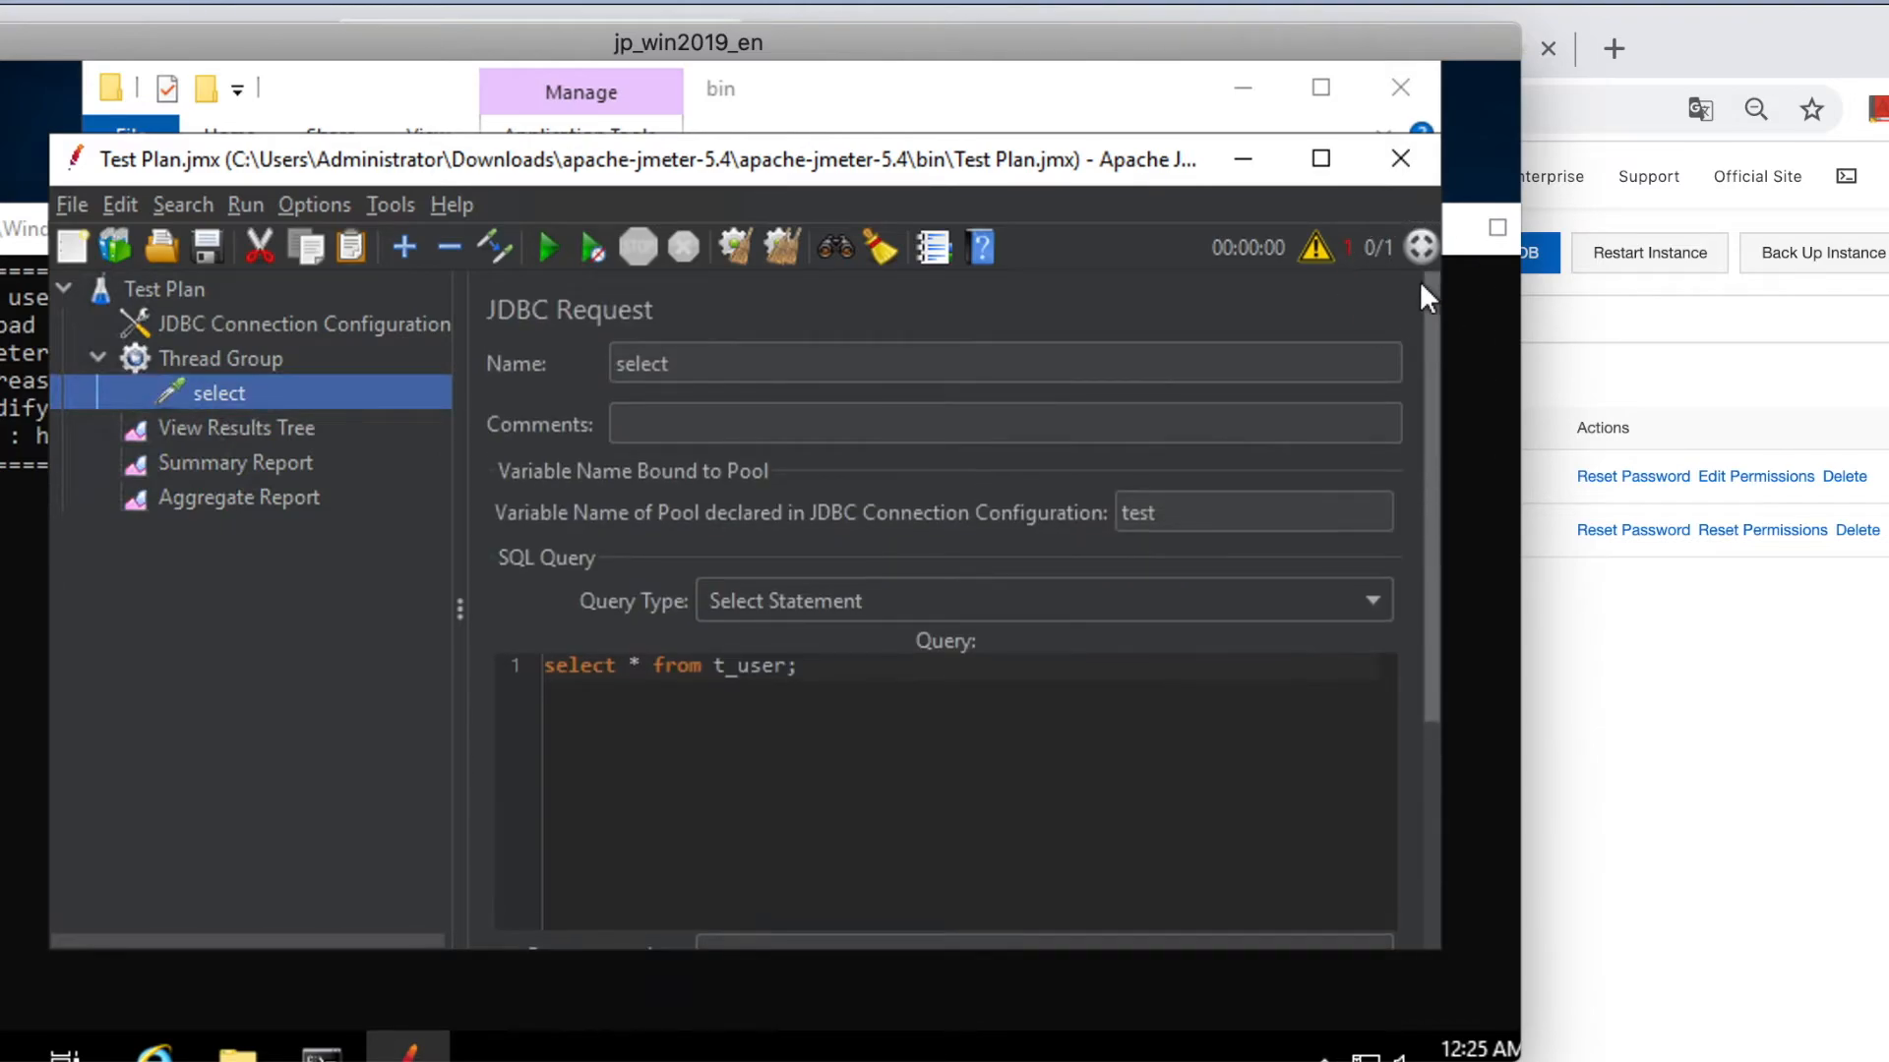
left_click(728, 365)
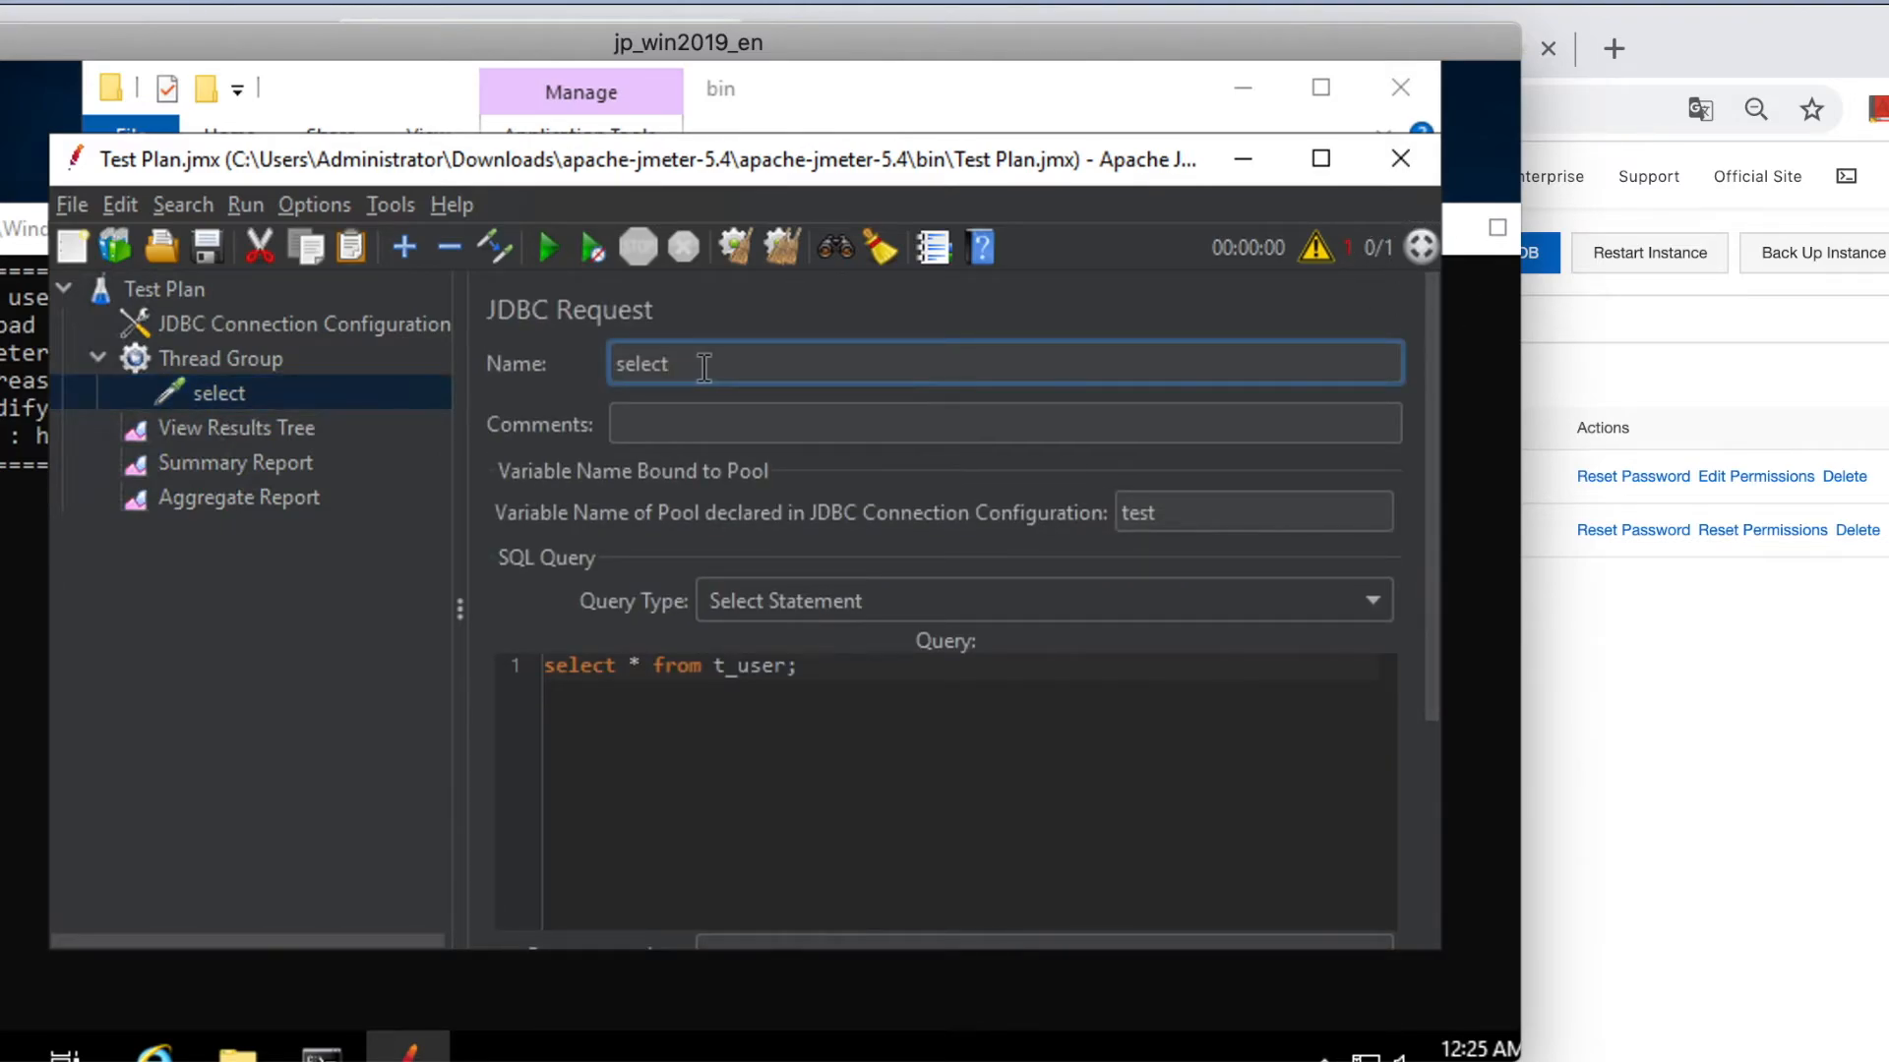
left_click(334, 395)
left_click_drag(715, 360, 580, 369)
key("BackSpace")
type("insert")
Set the query type to Update Statement and start replacing the query with an INSERT.
left_click(789, 667)
left_click(848, 598)
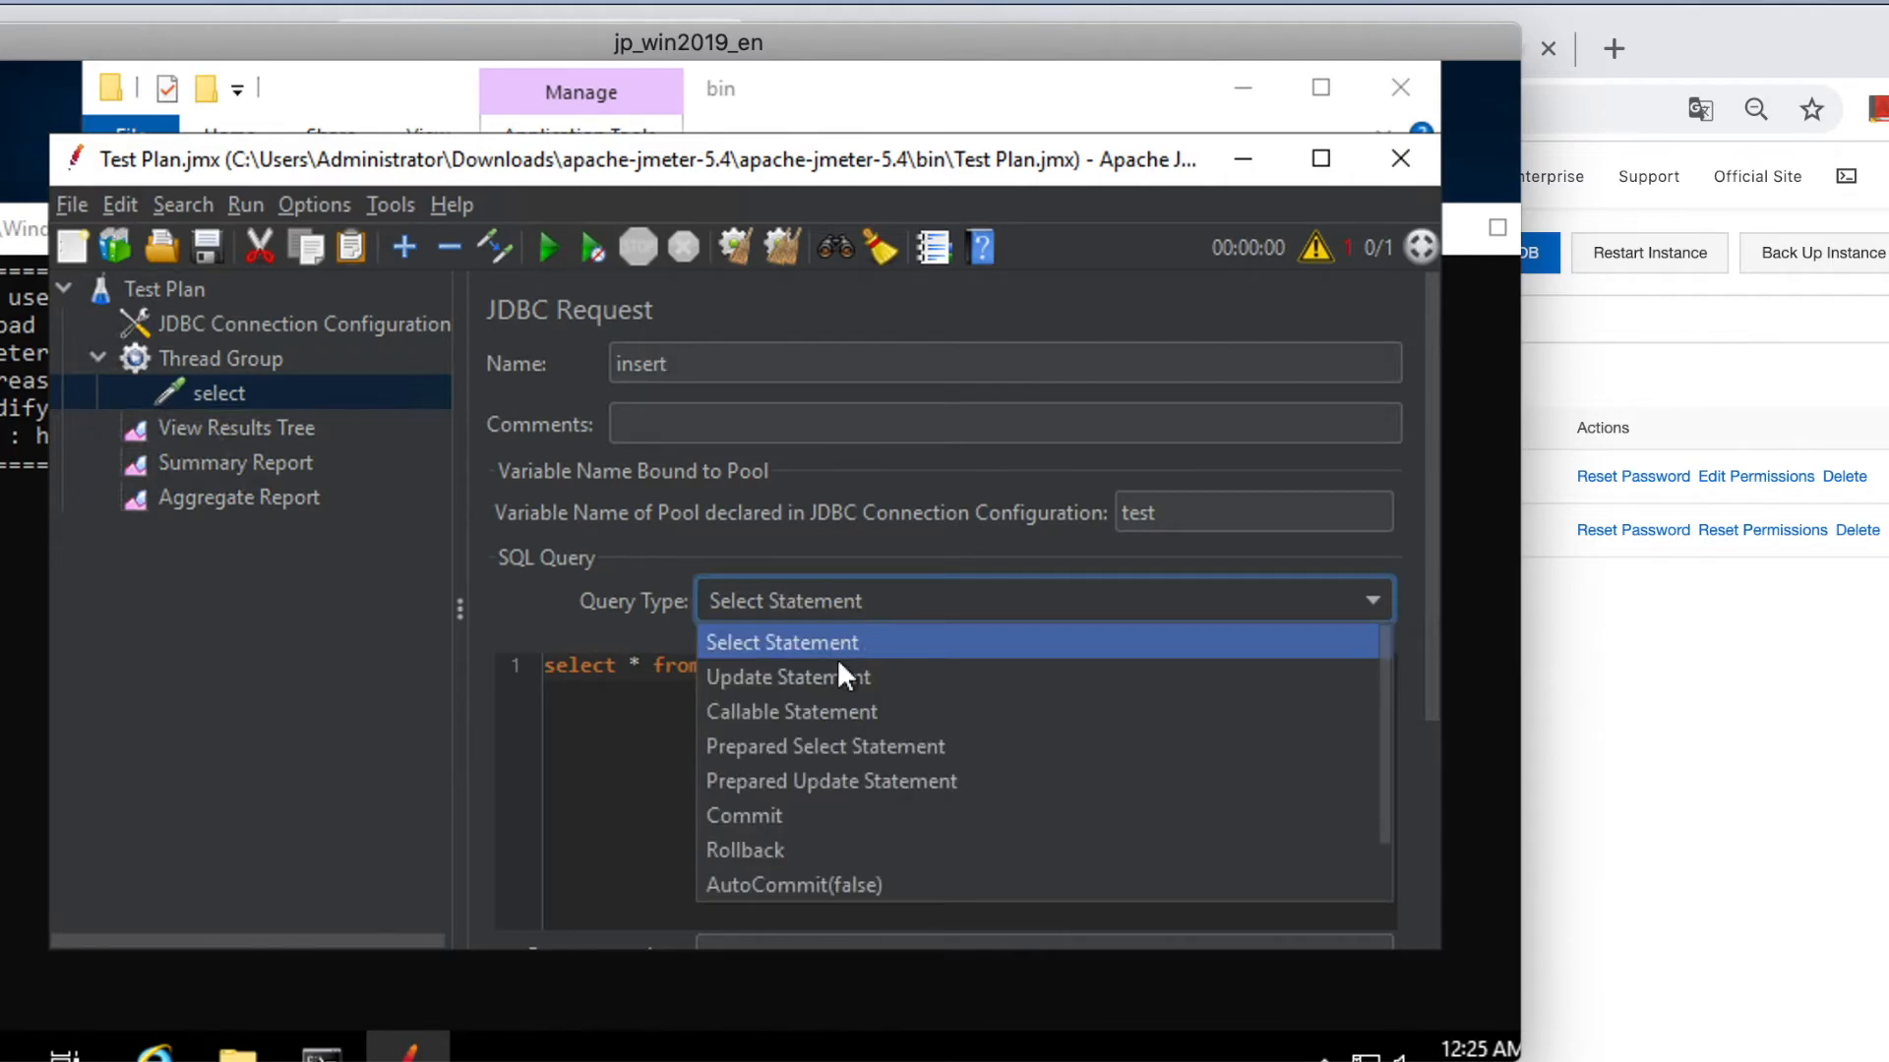
left_click(834, 673)
left_click(817, 666)
triple_click(532, 666)
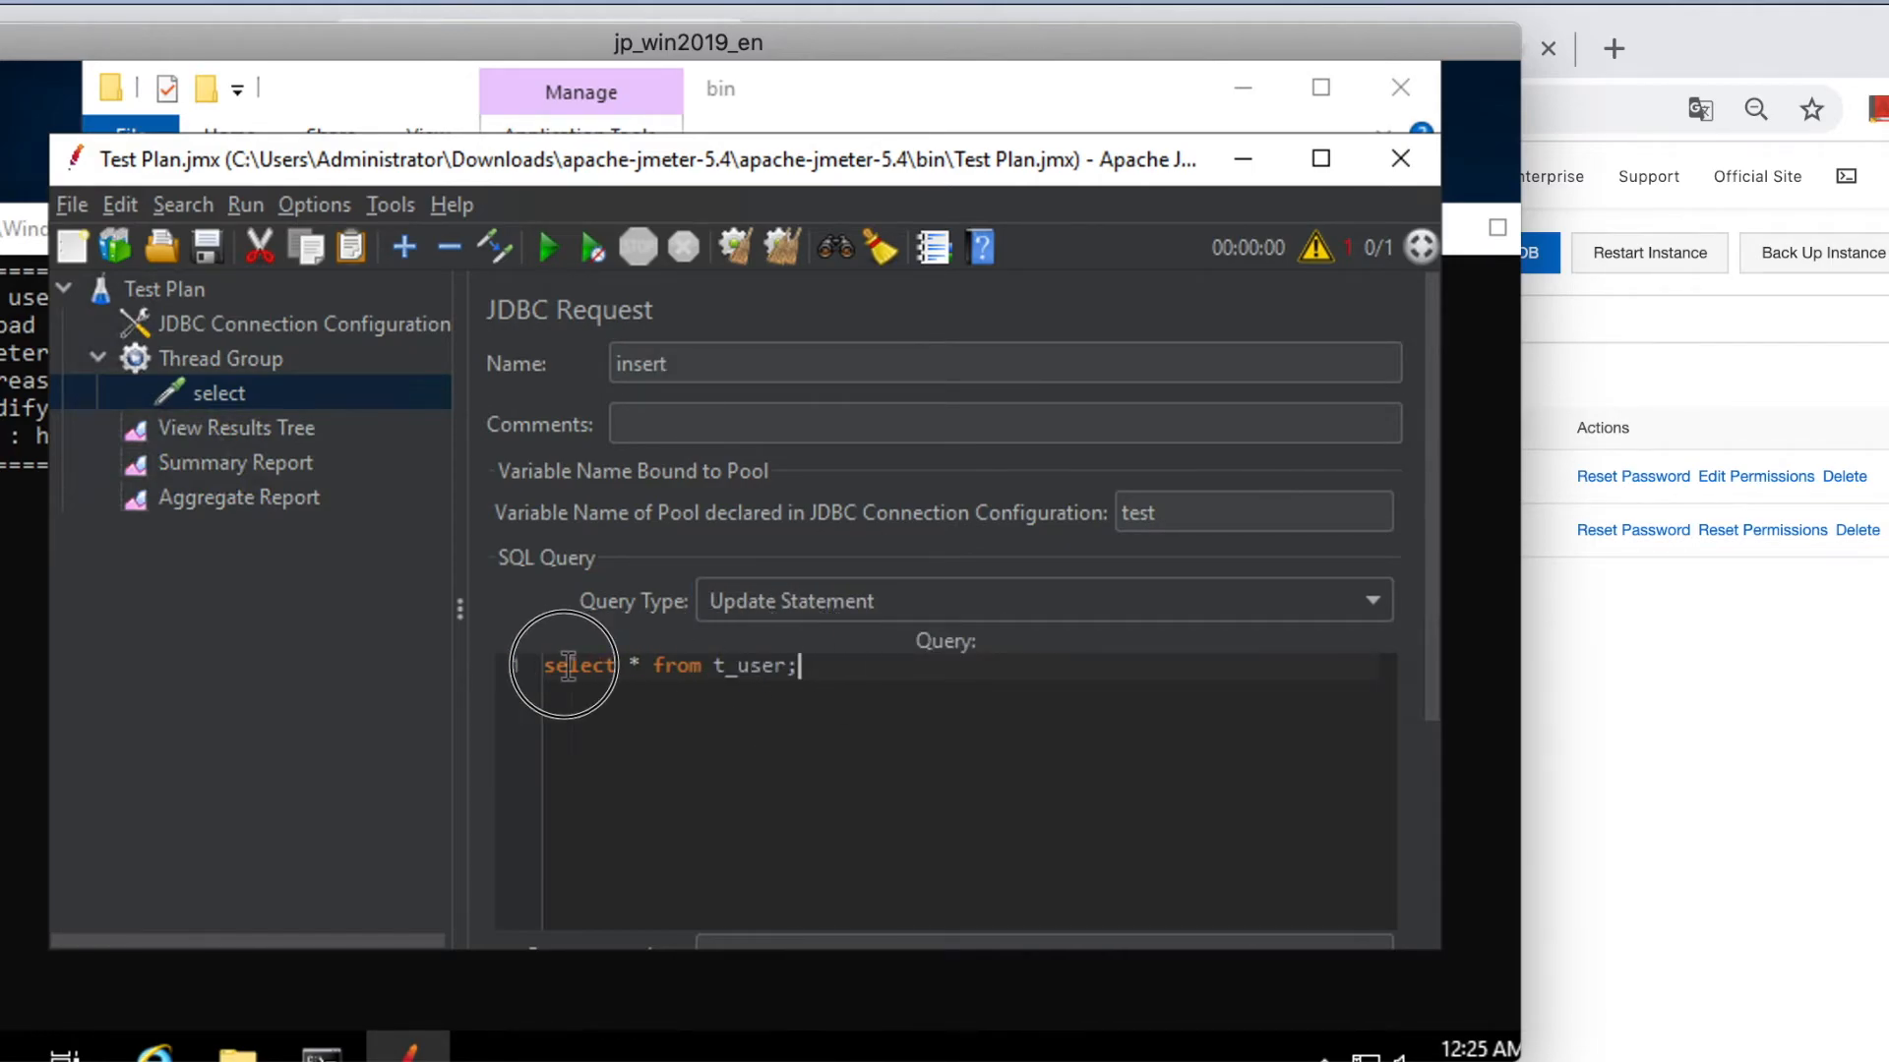
type("ins")
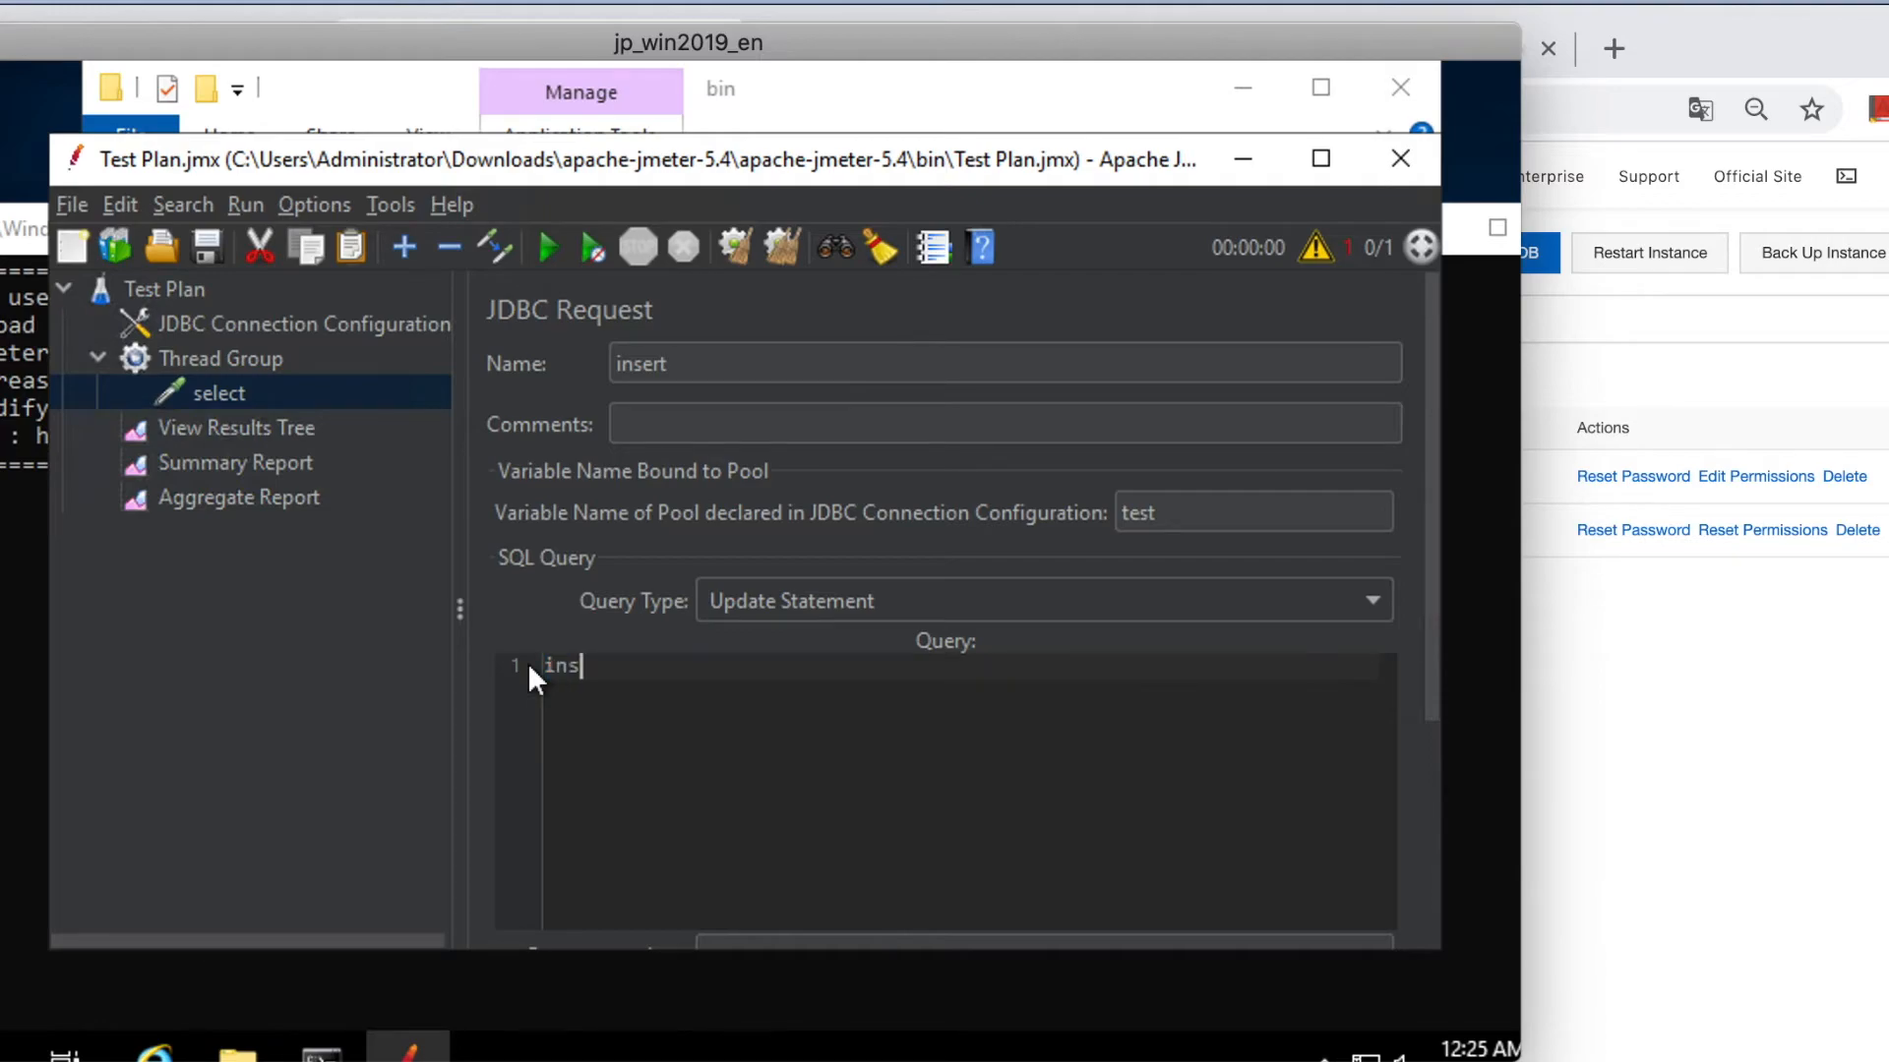
type("ert into `test`.`t_user")
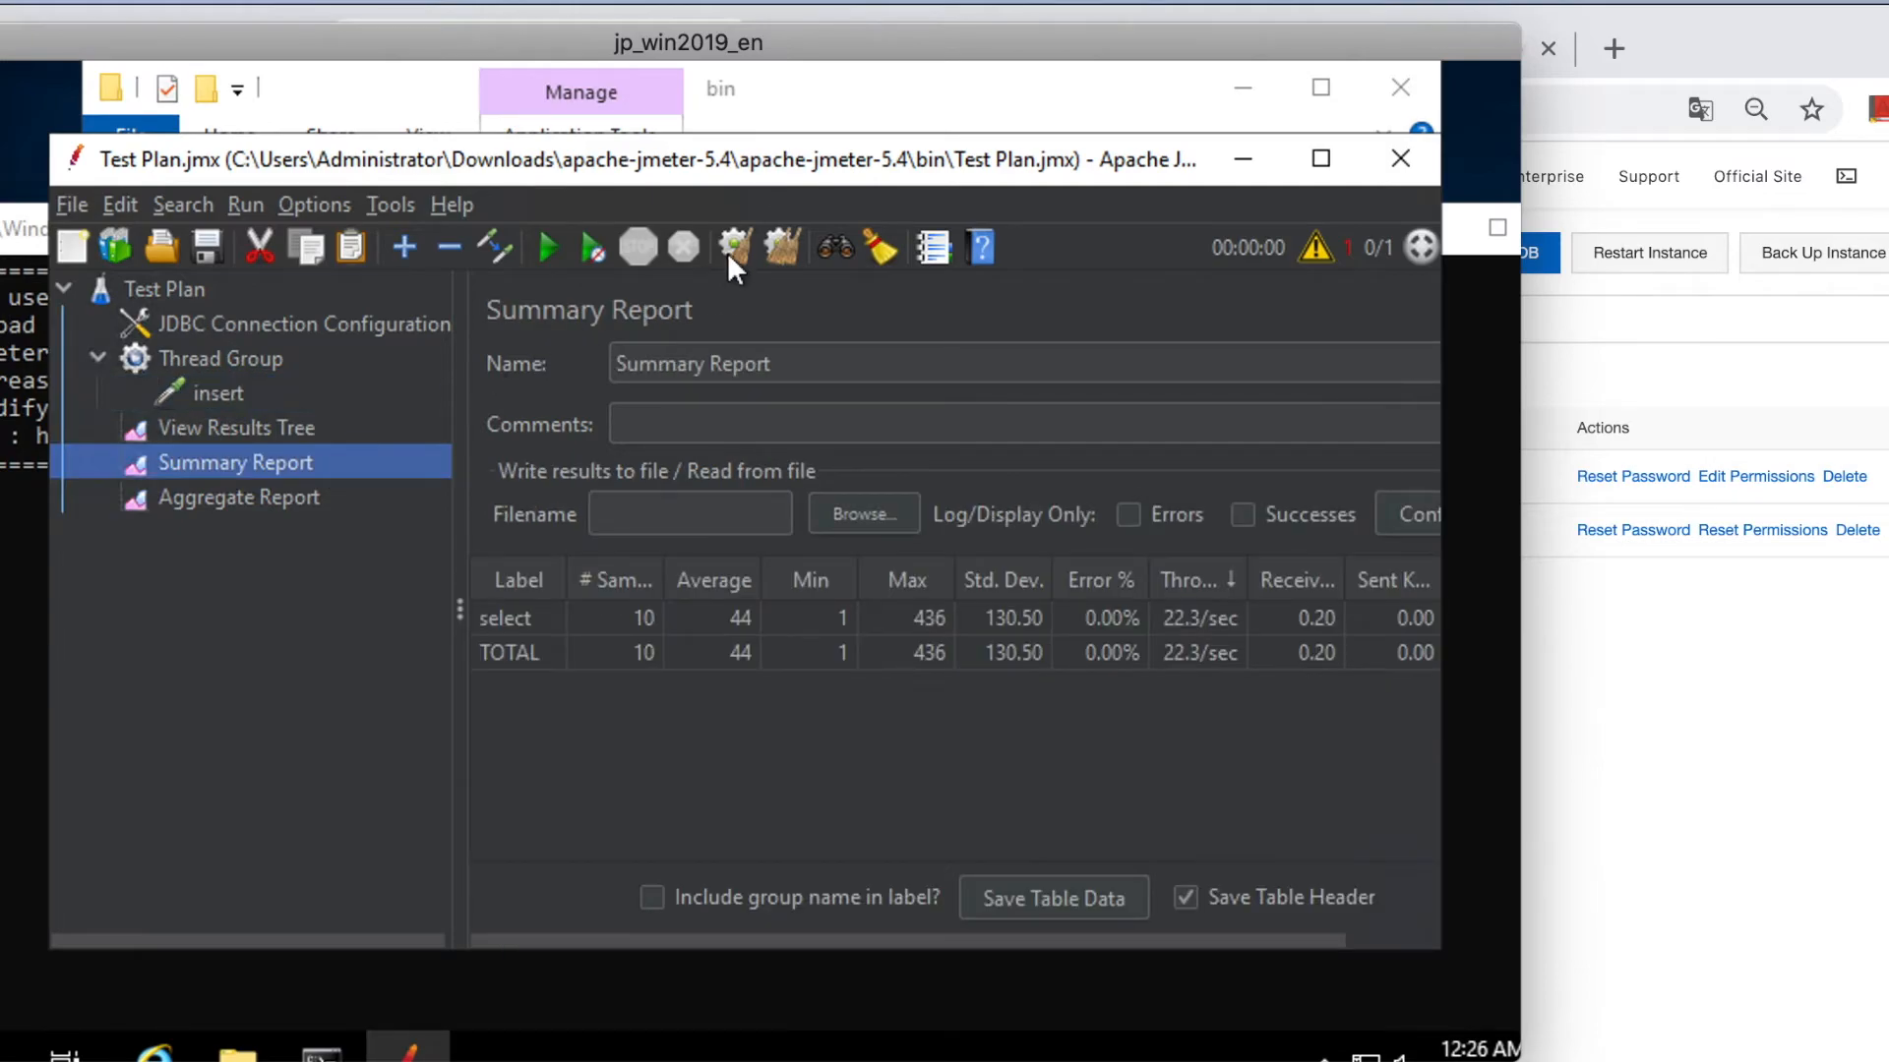
Clear the Summary Report, View Results Tree and Aggregate Report results.
left_click(728, 252)
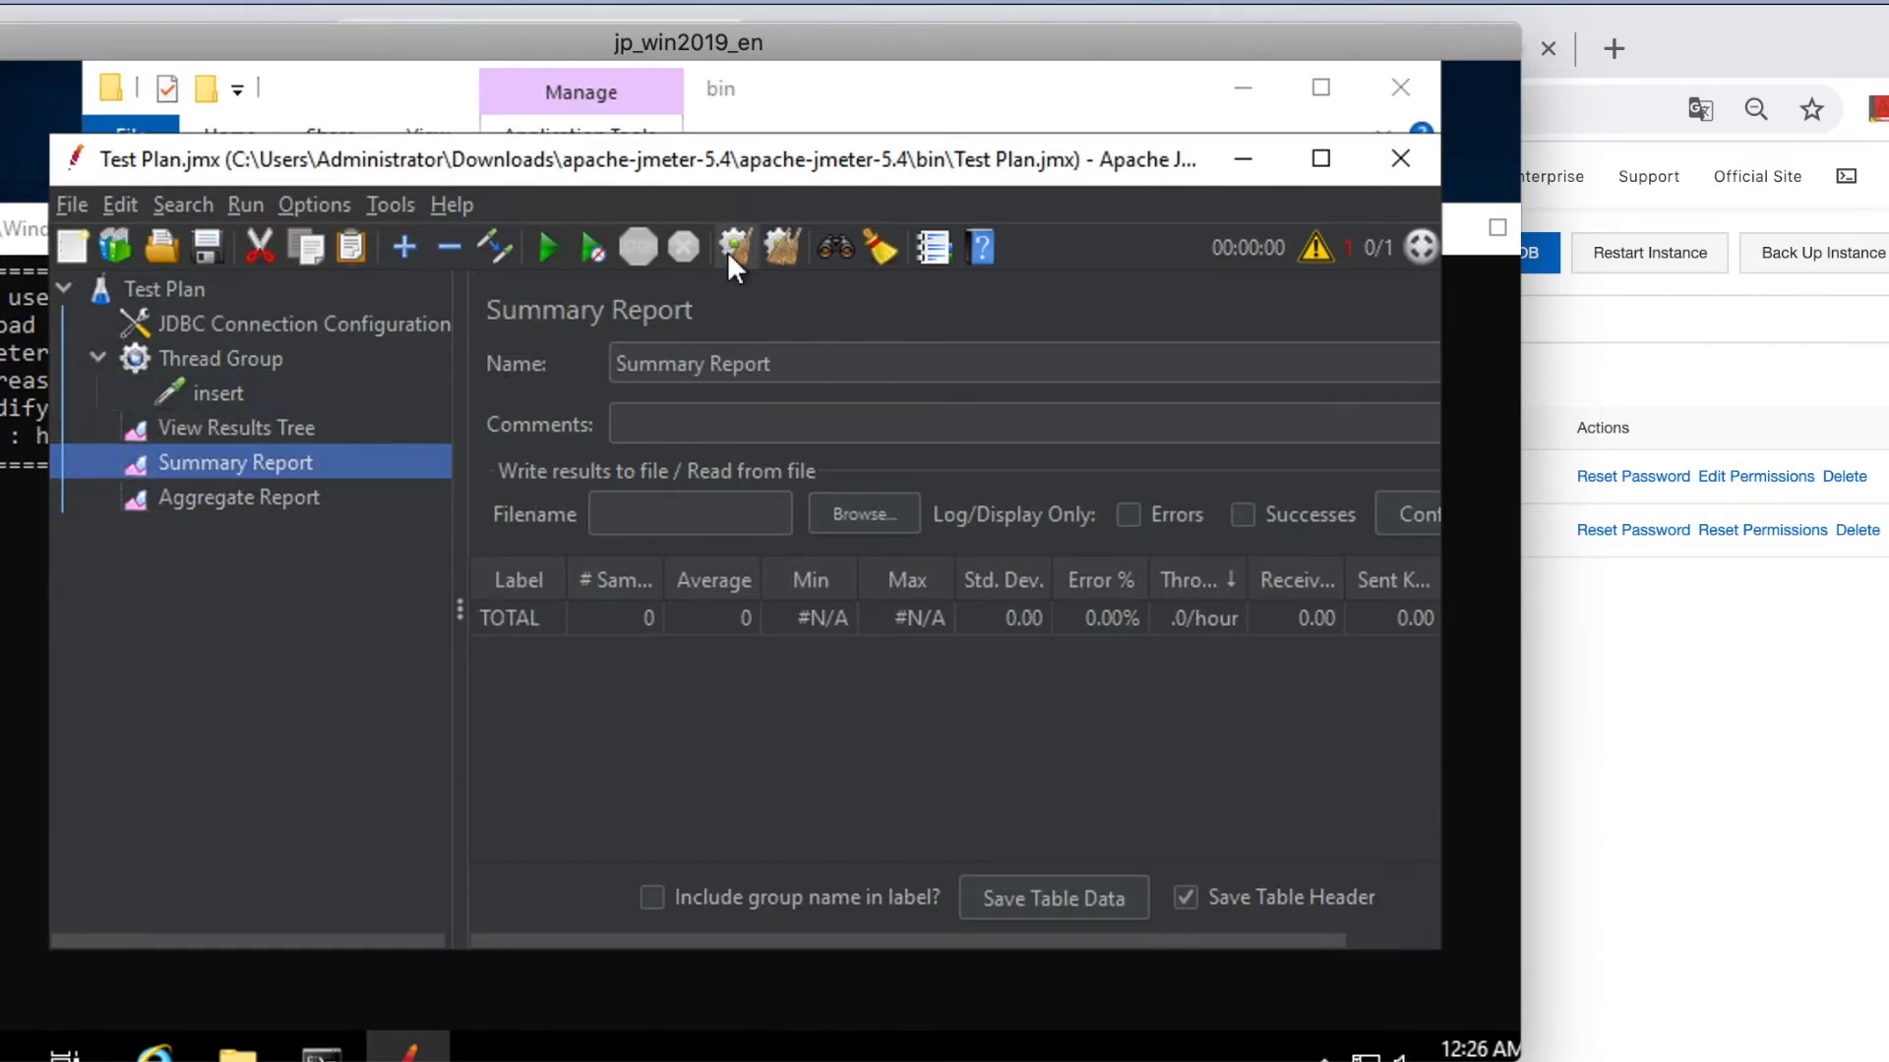
left_click(287, 432)
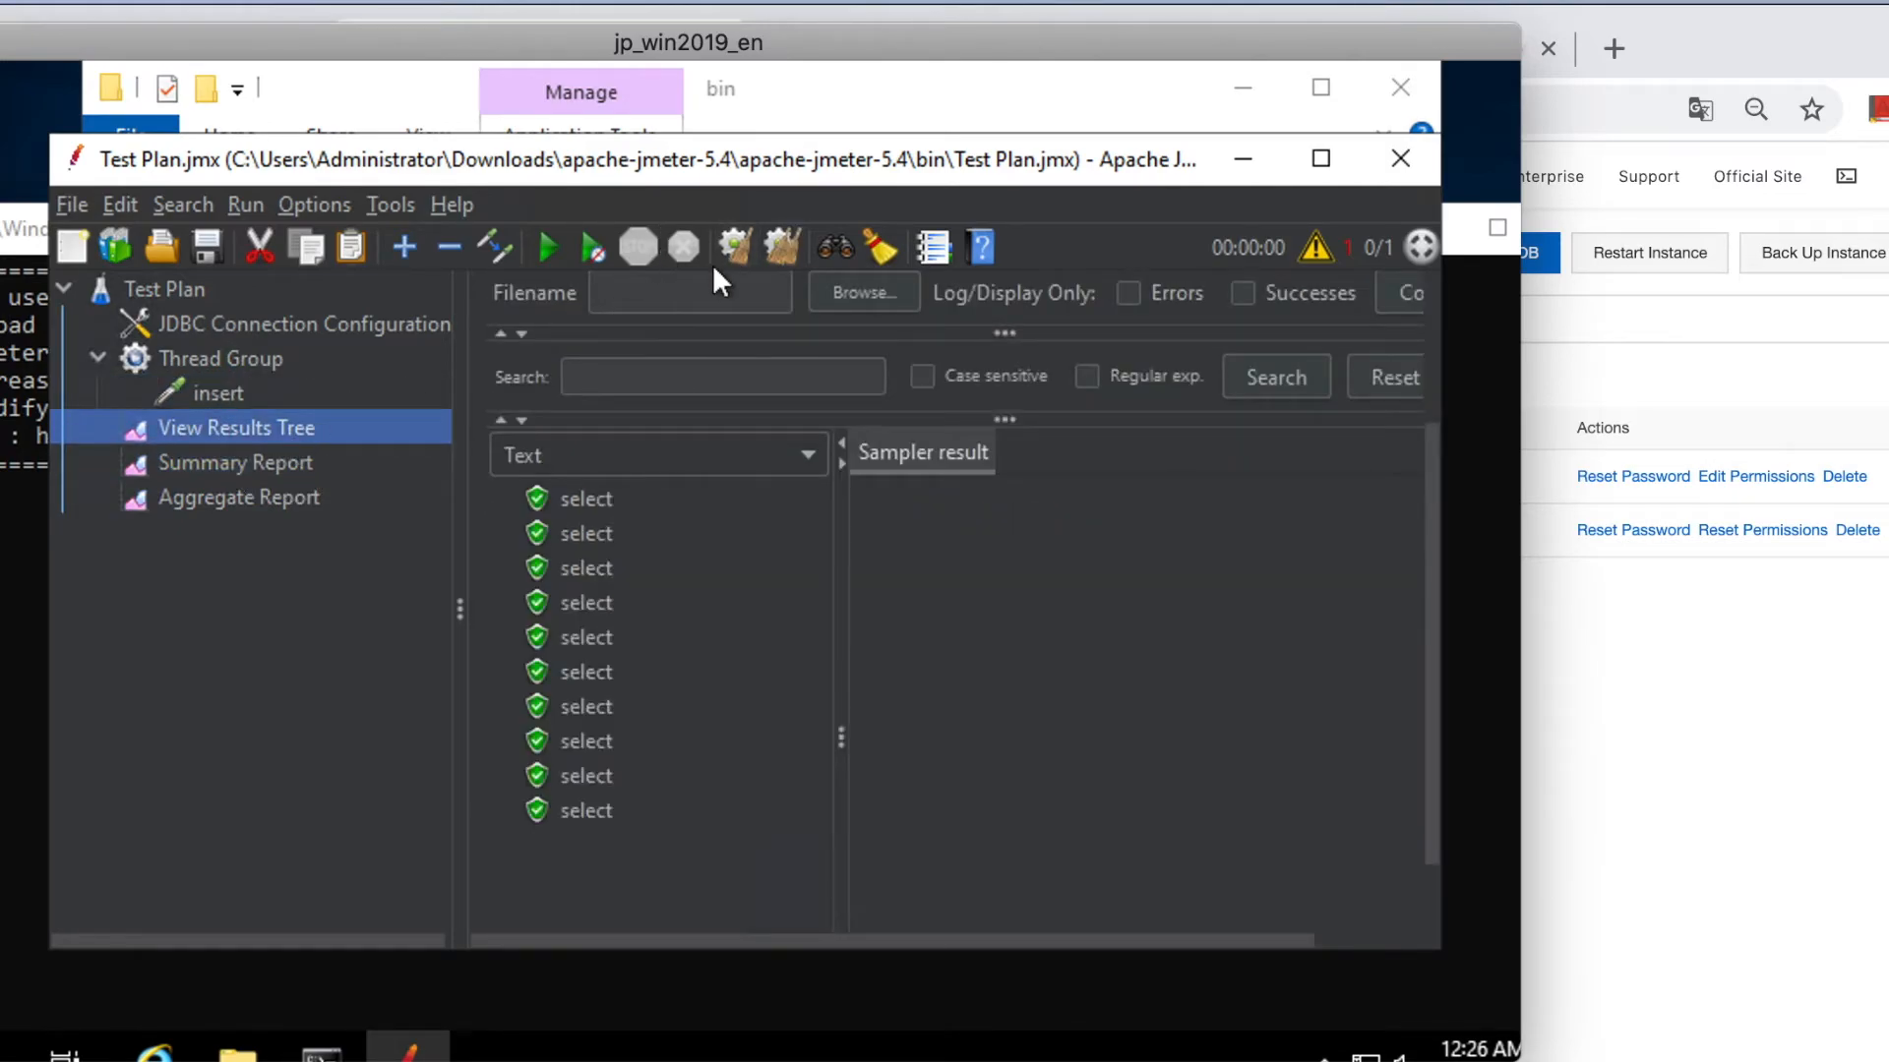
left_click(735, 248)
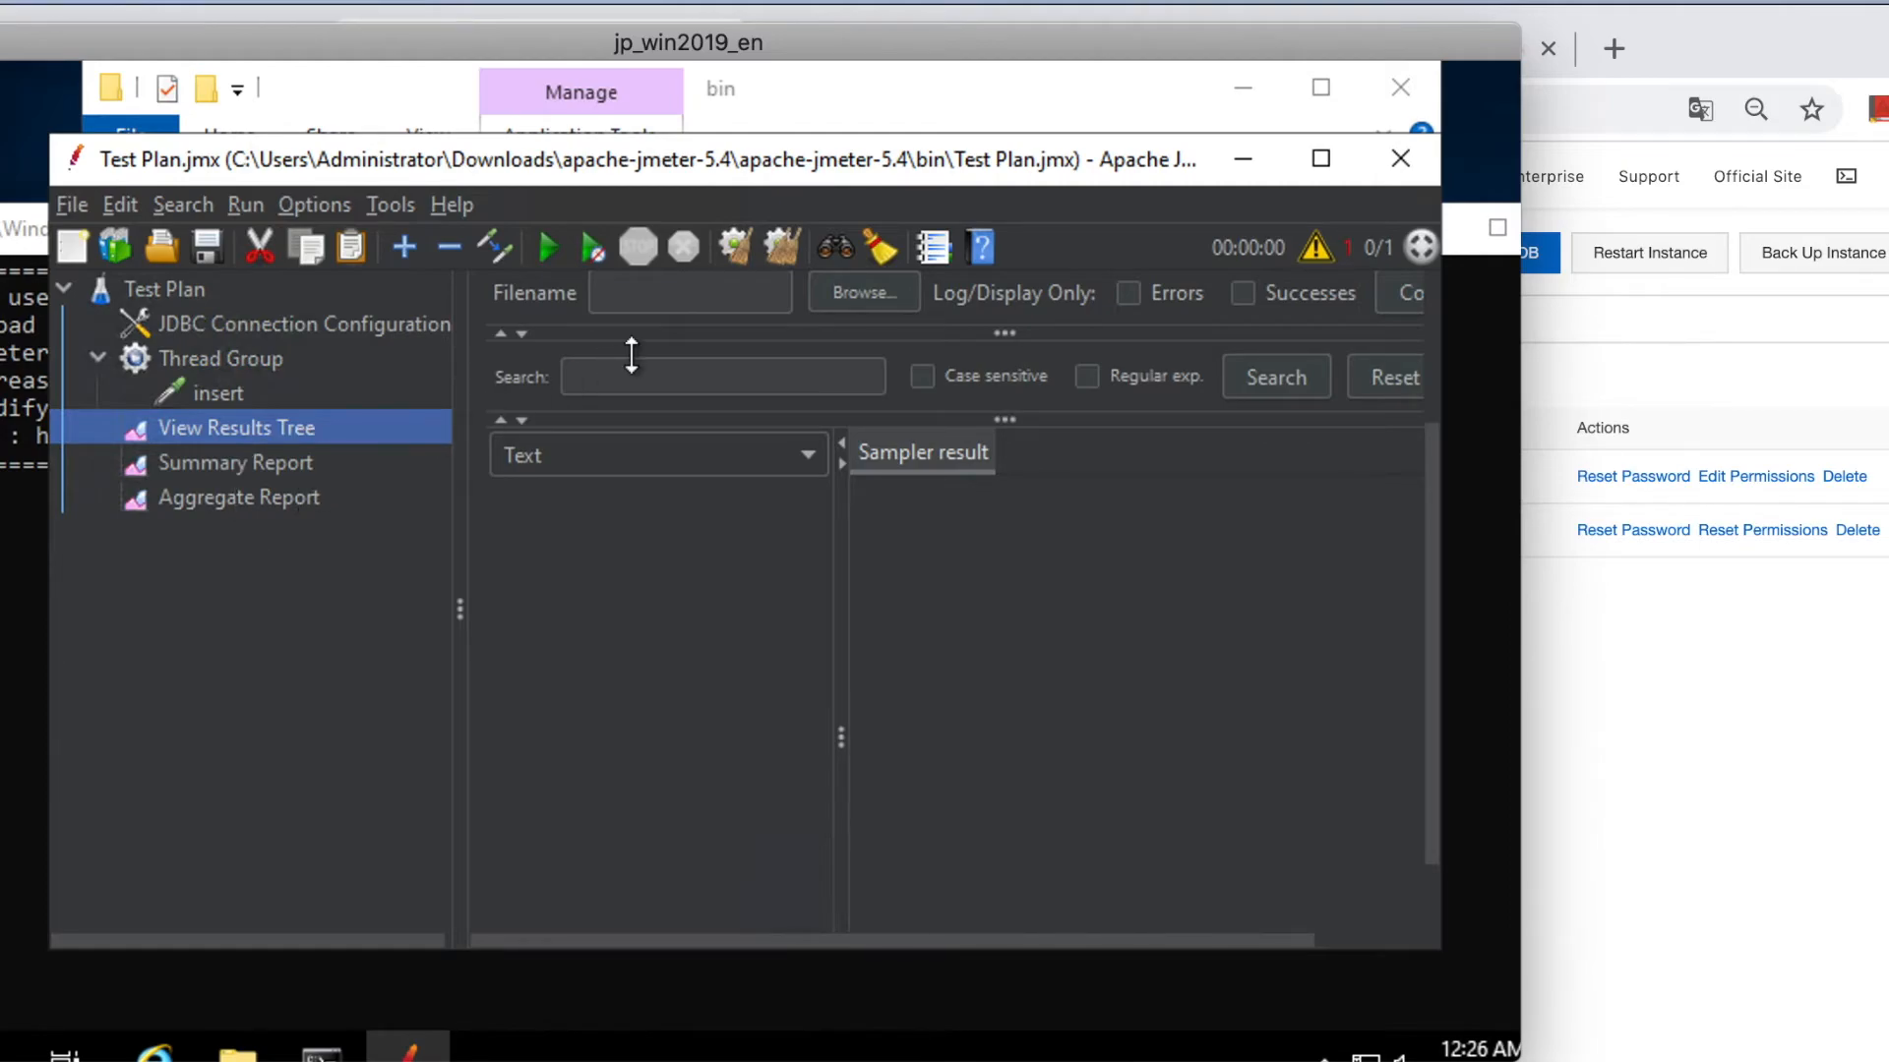
left_click(256, 498)
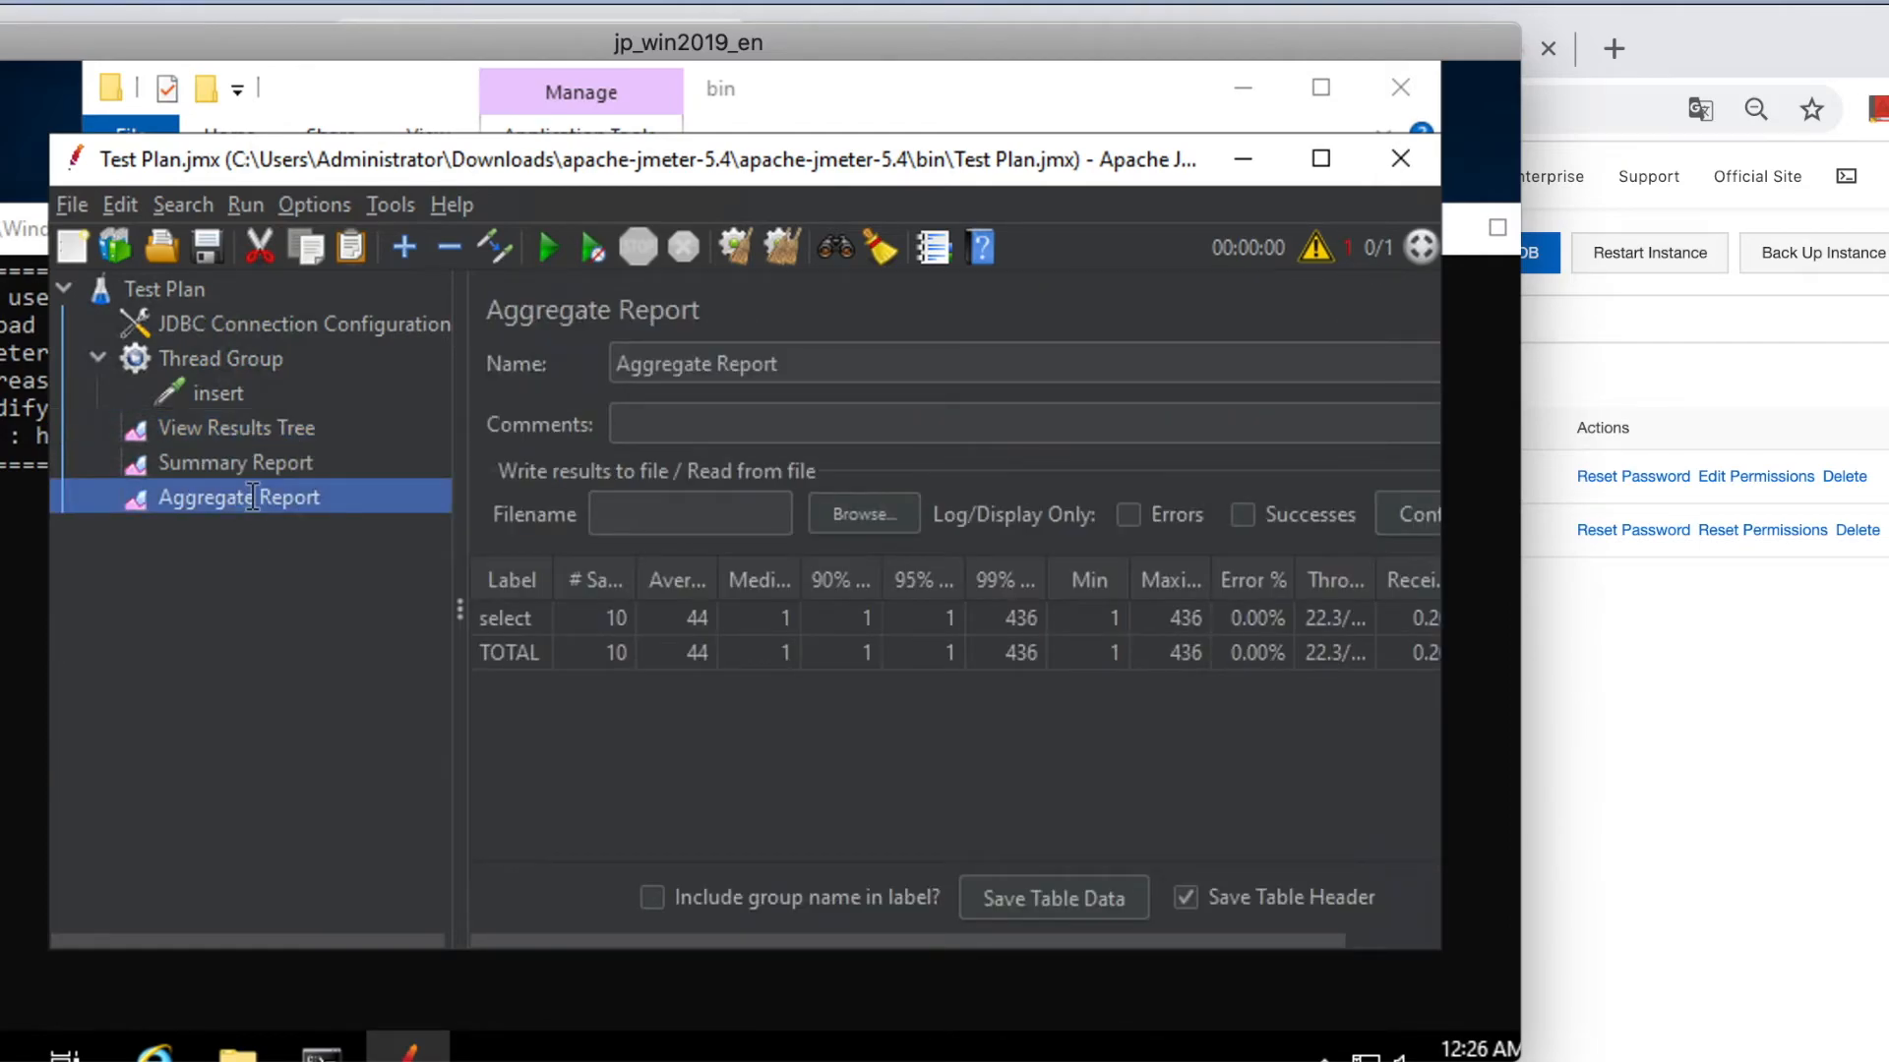
left_click(731, 247)
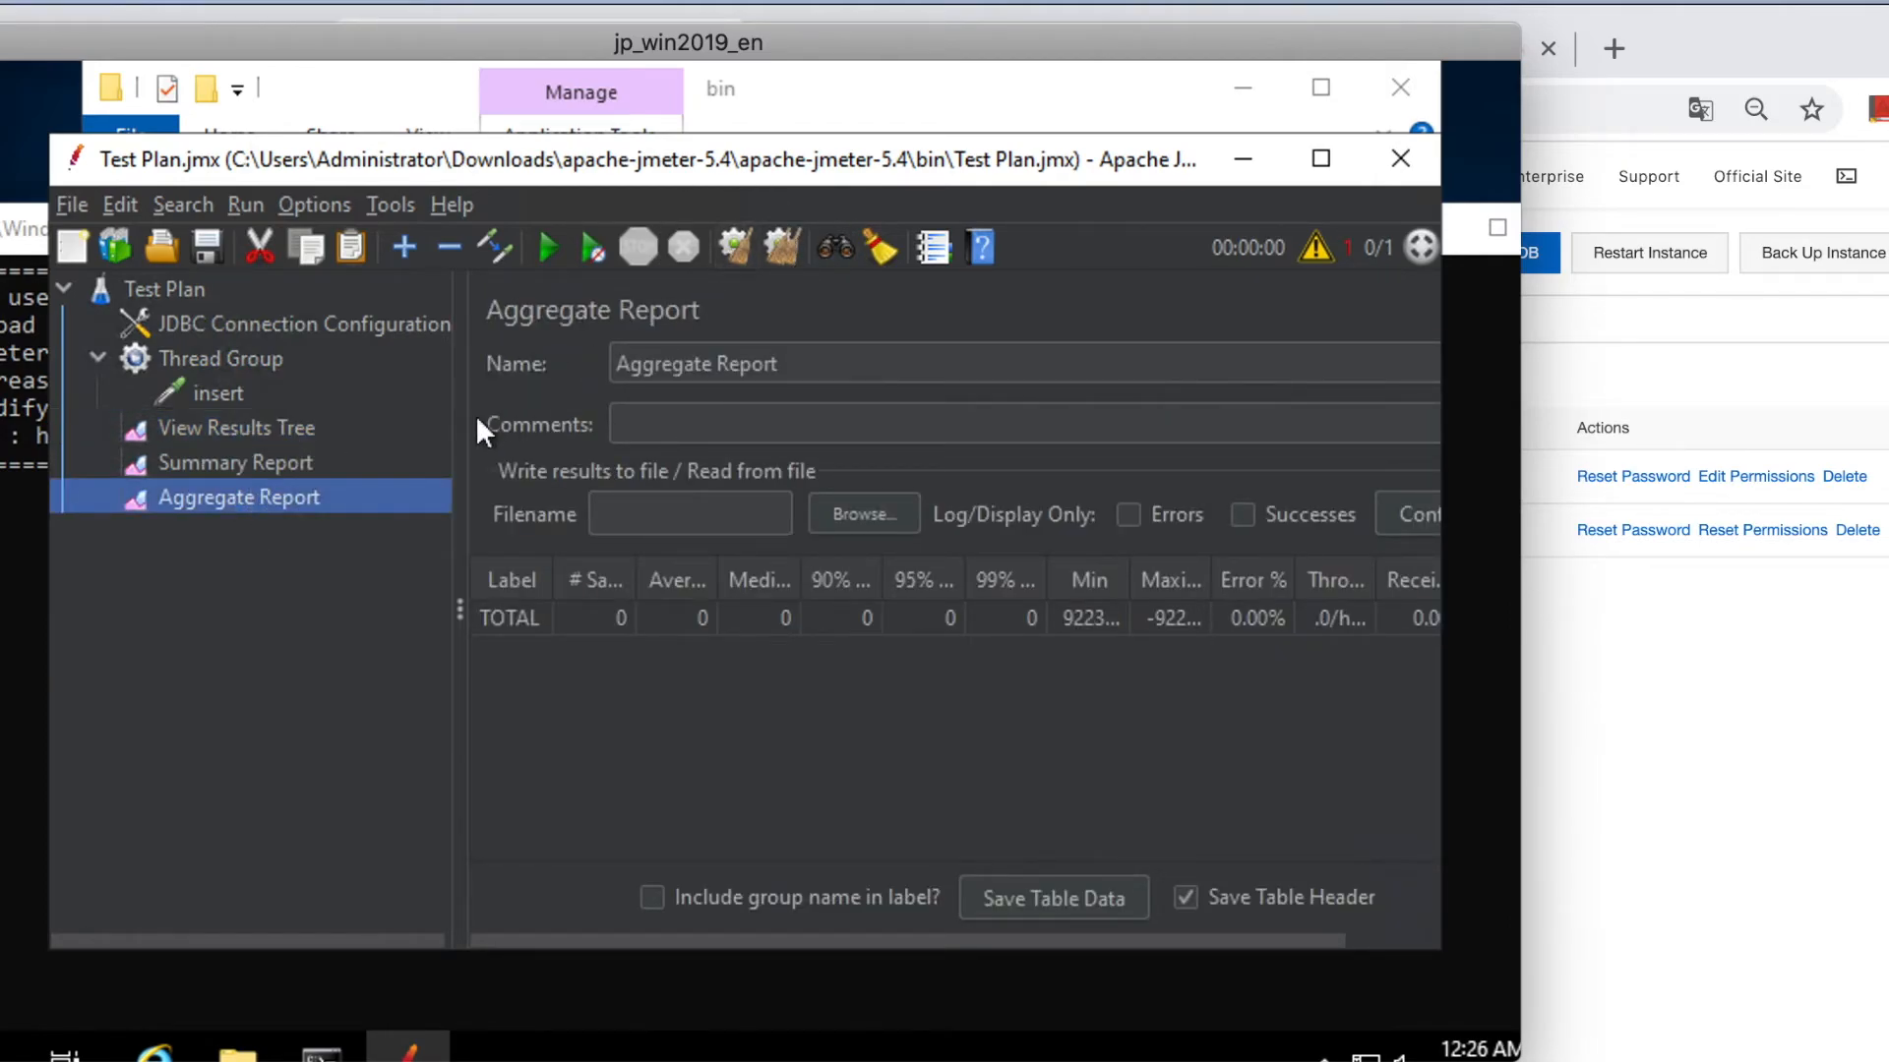
left_click(274, 463)
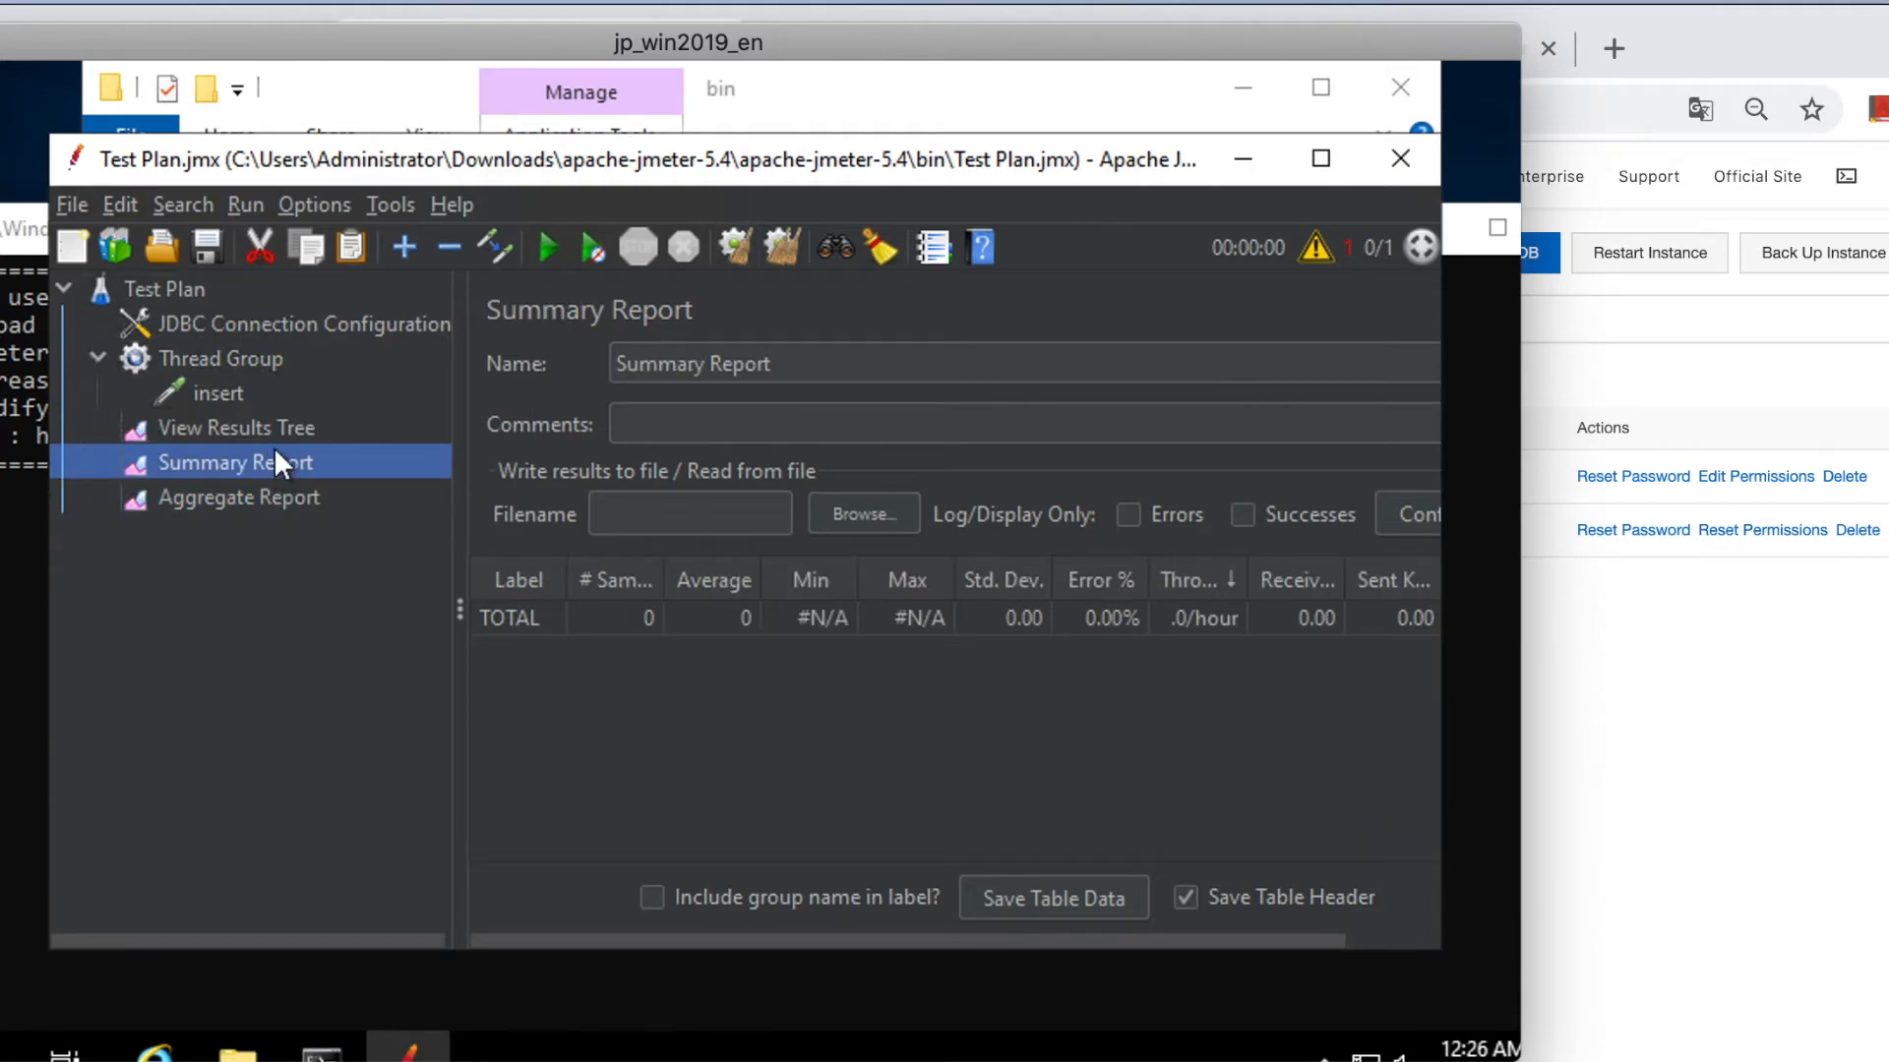
Run the test and widen the Throughput column: 10 insert samples at 303.0/sec.
left_click(542, 246)
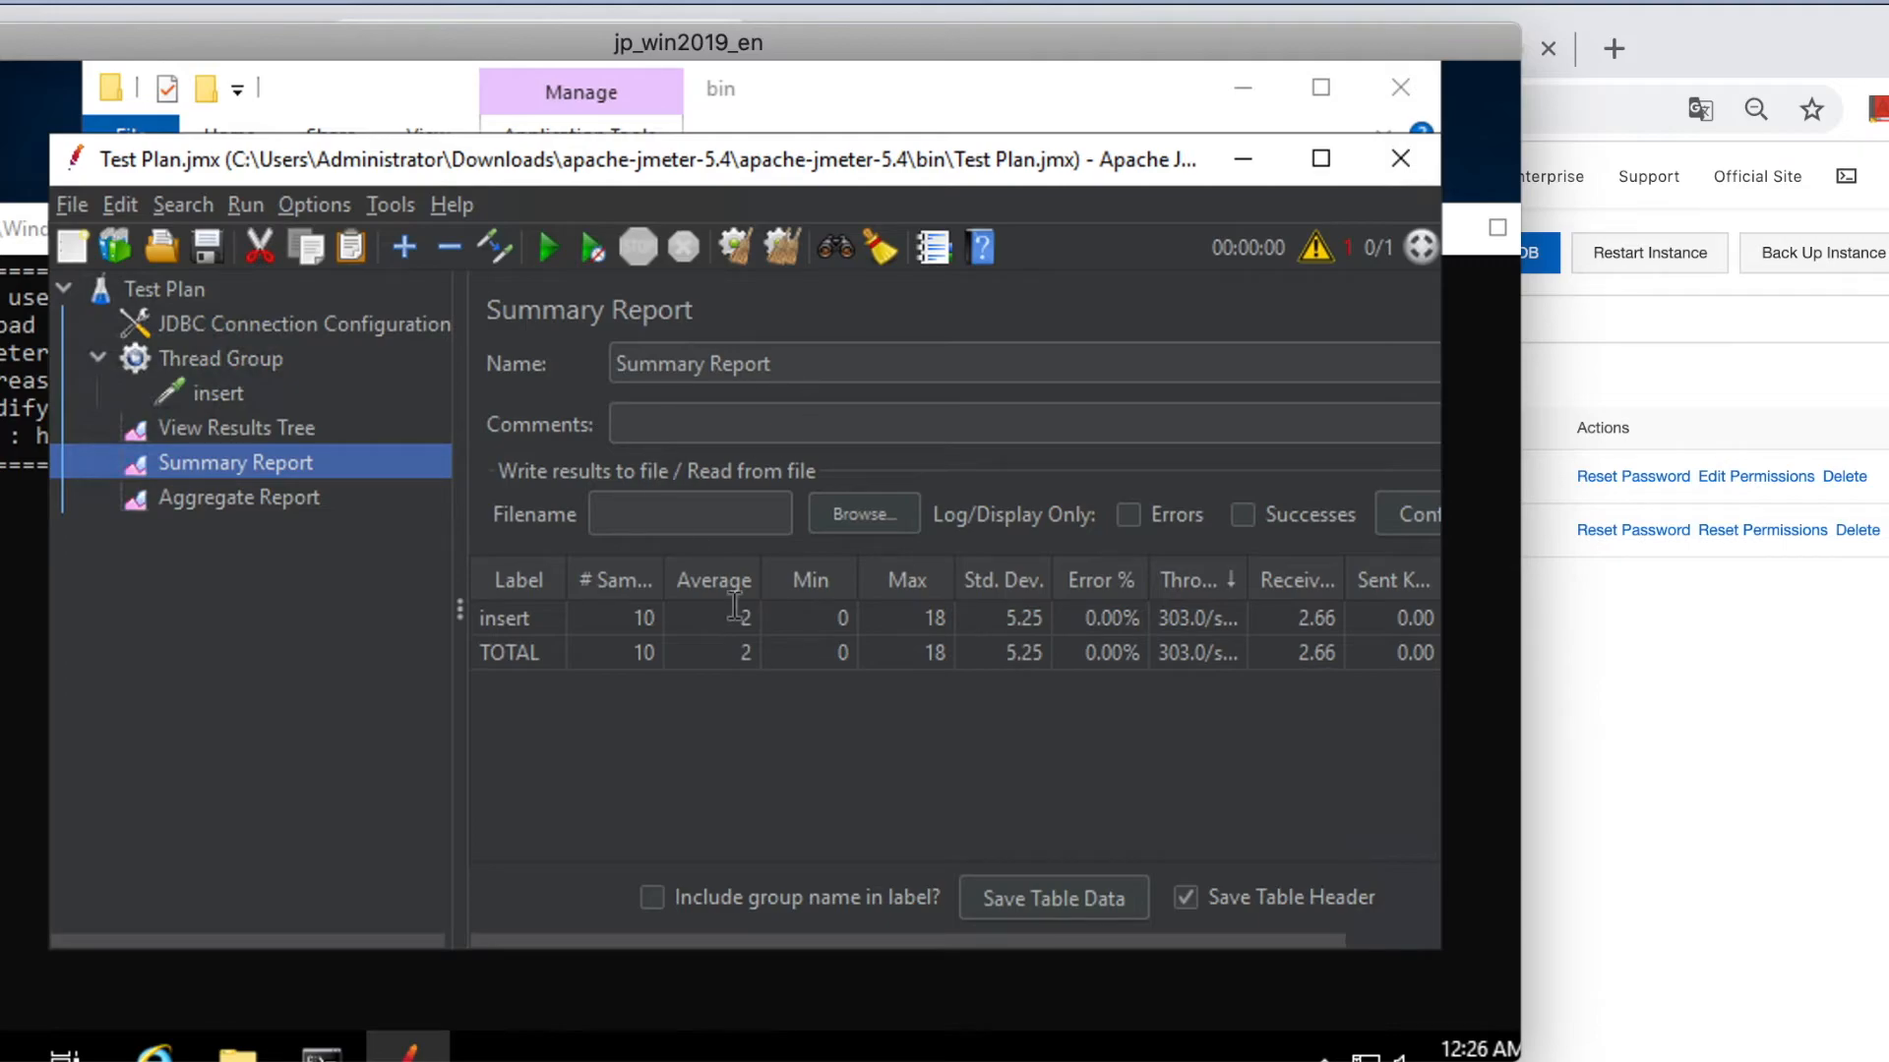
left_click(1246, 578)
left_click_drag(1243, 579, 1313, 578)
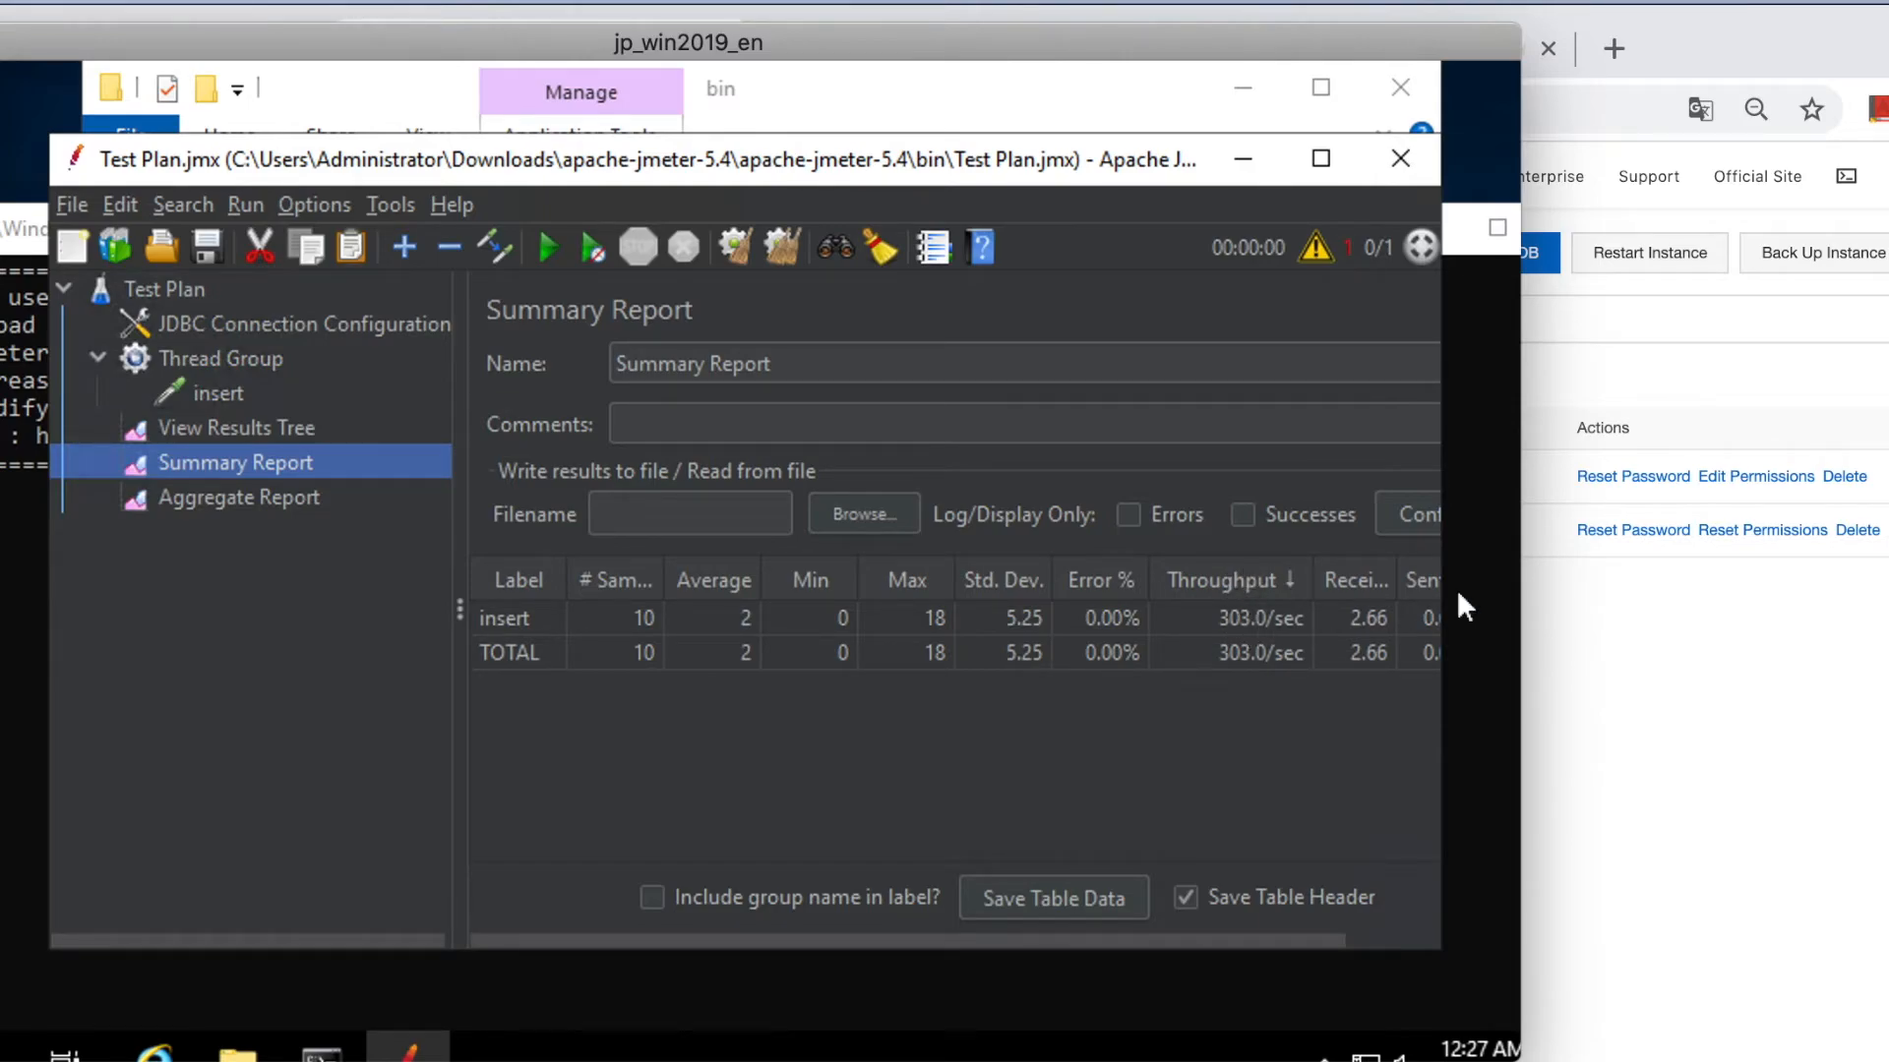
In the DMS SQL console, run select * from t_user; to list the rows.
left_click(1627, 683)
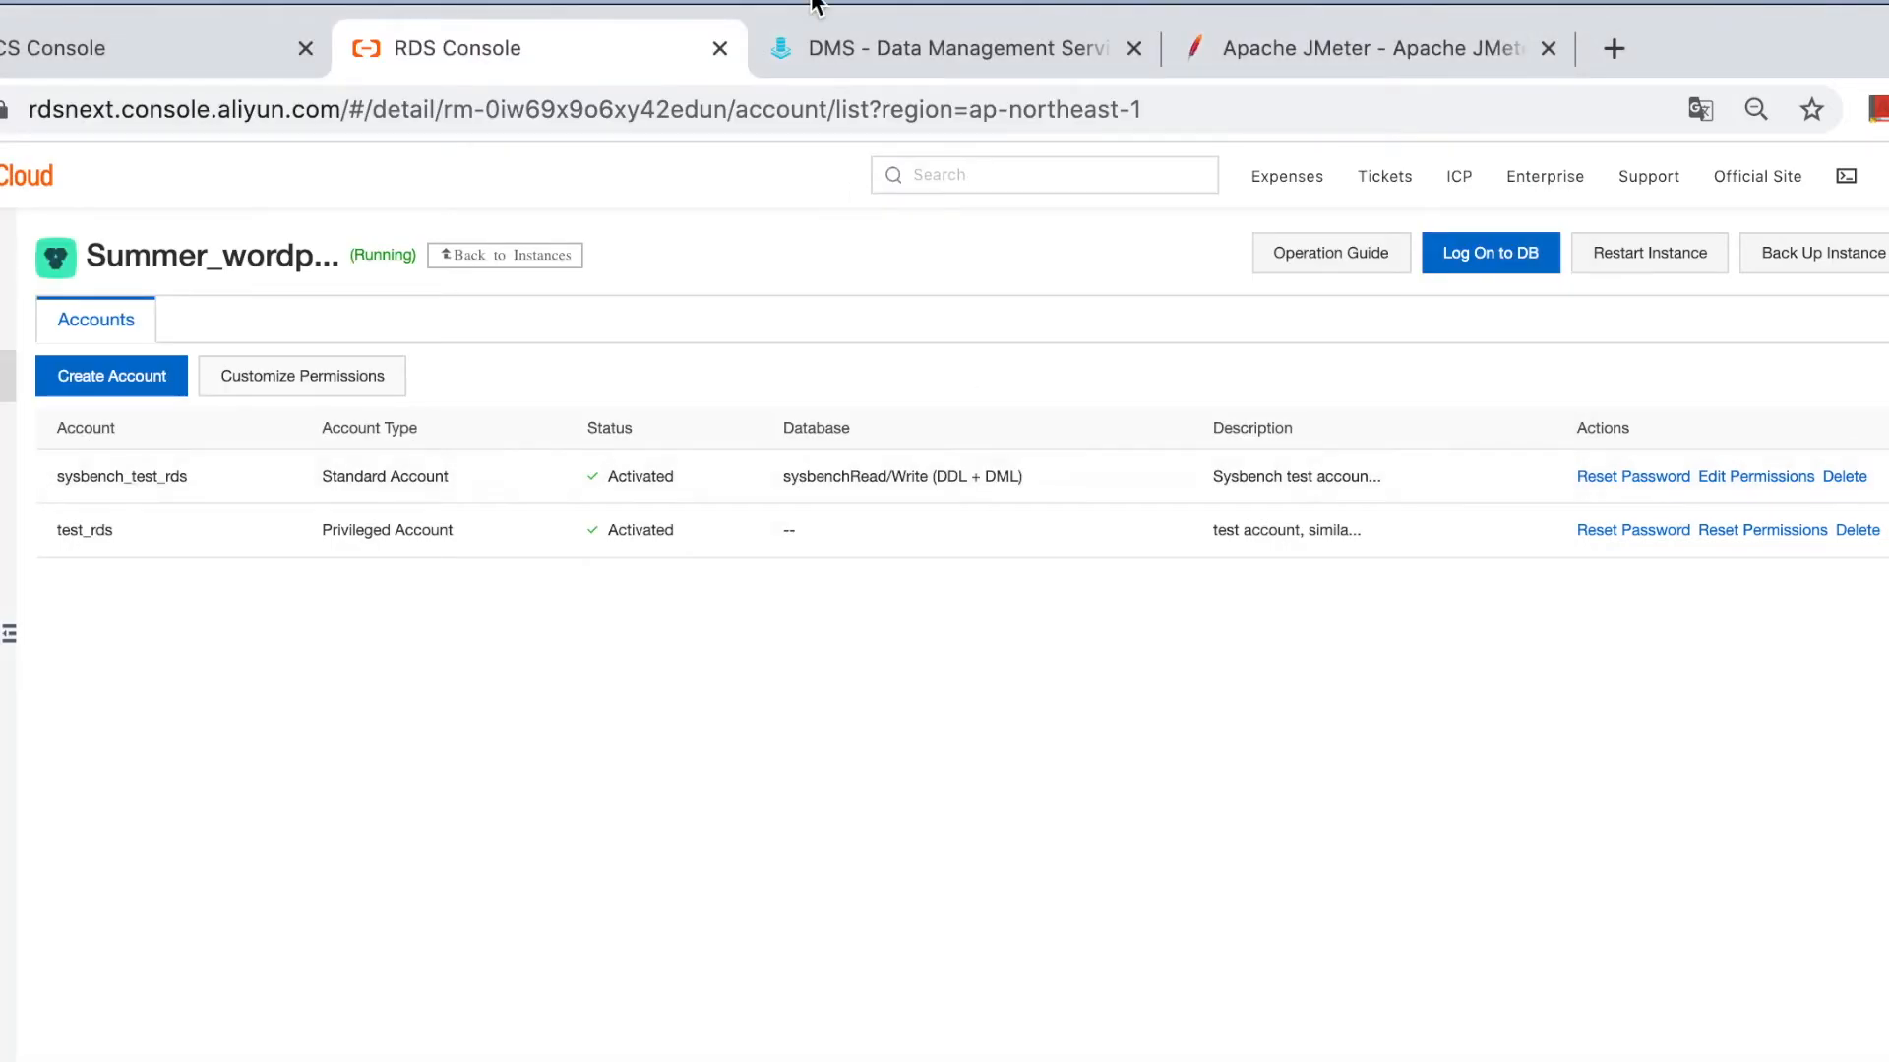
left_click(883, 55)
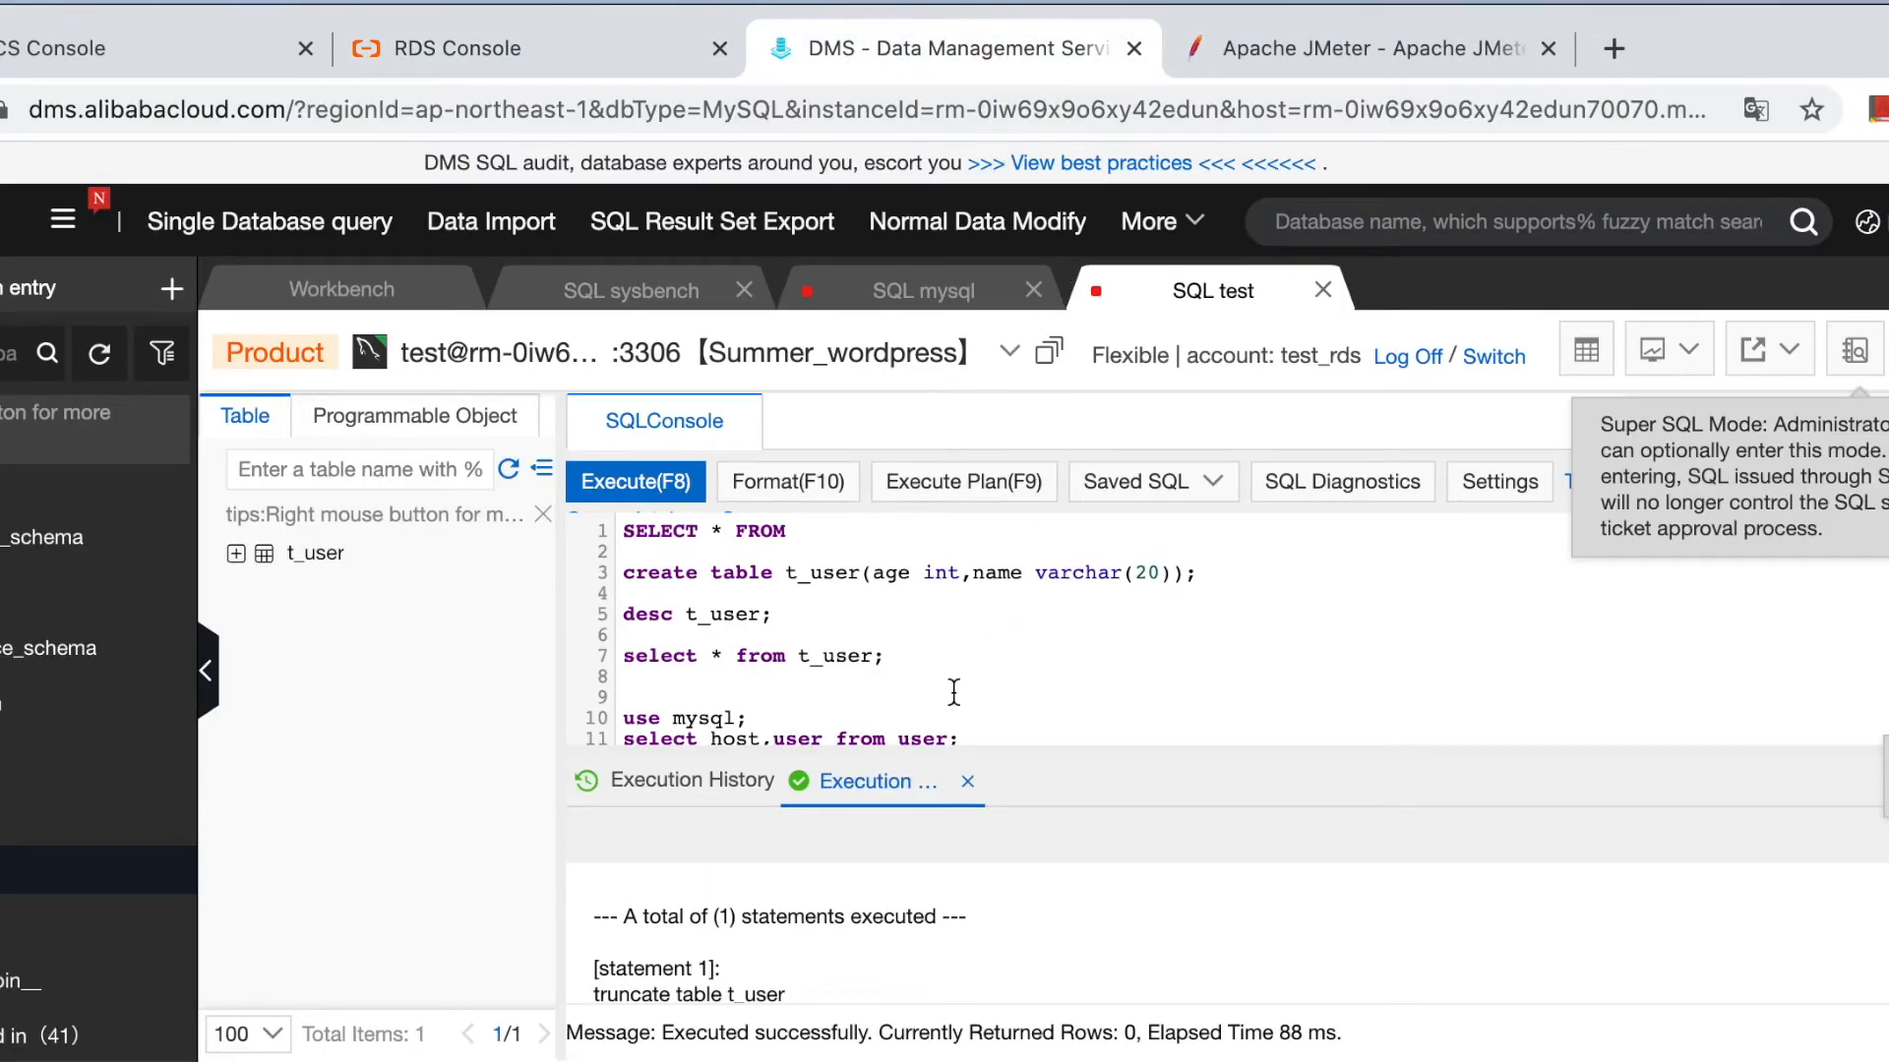
left_click(897, 670)
left_click_drag(891, 656, 630, 654)
left_click(629, 481)
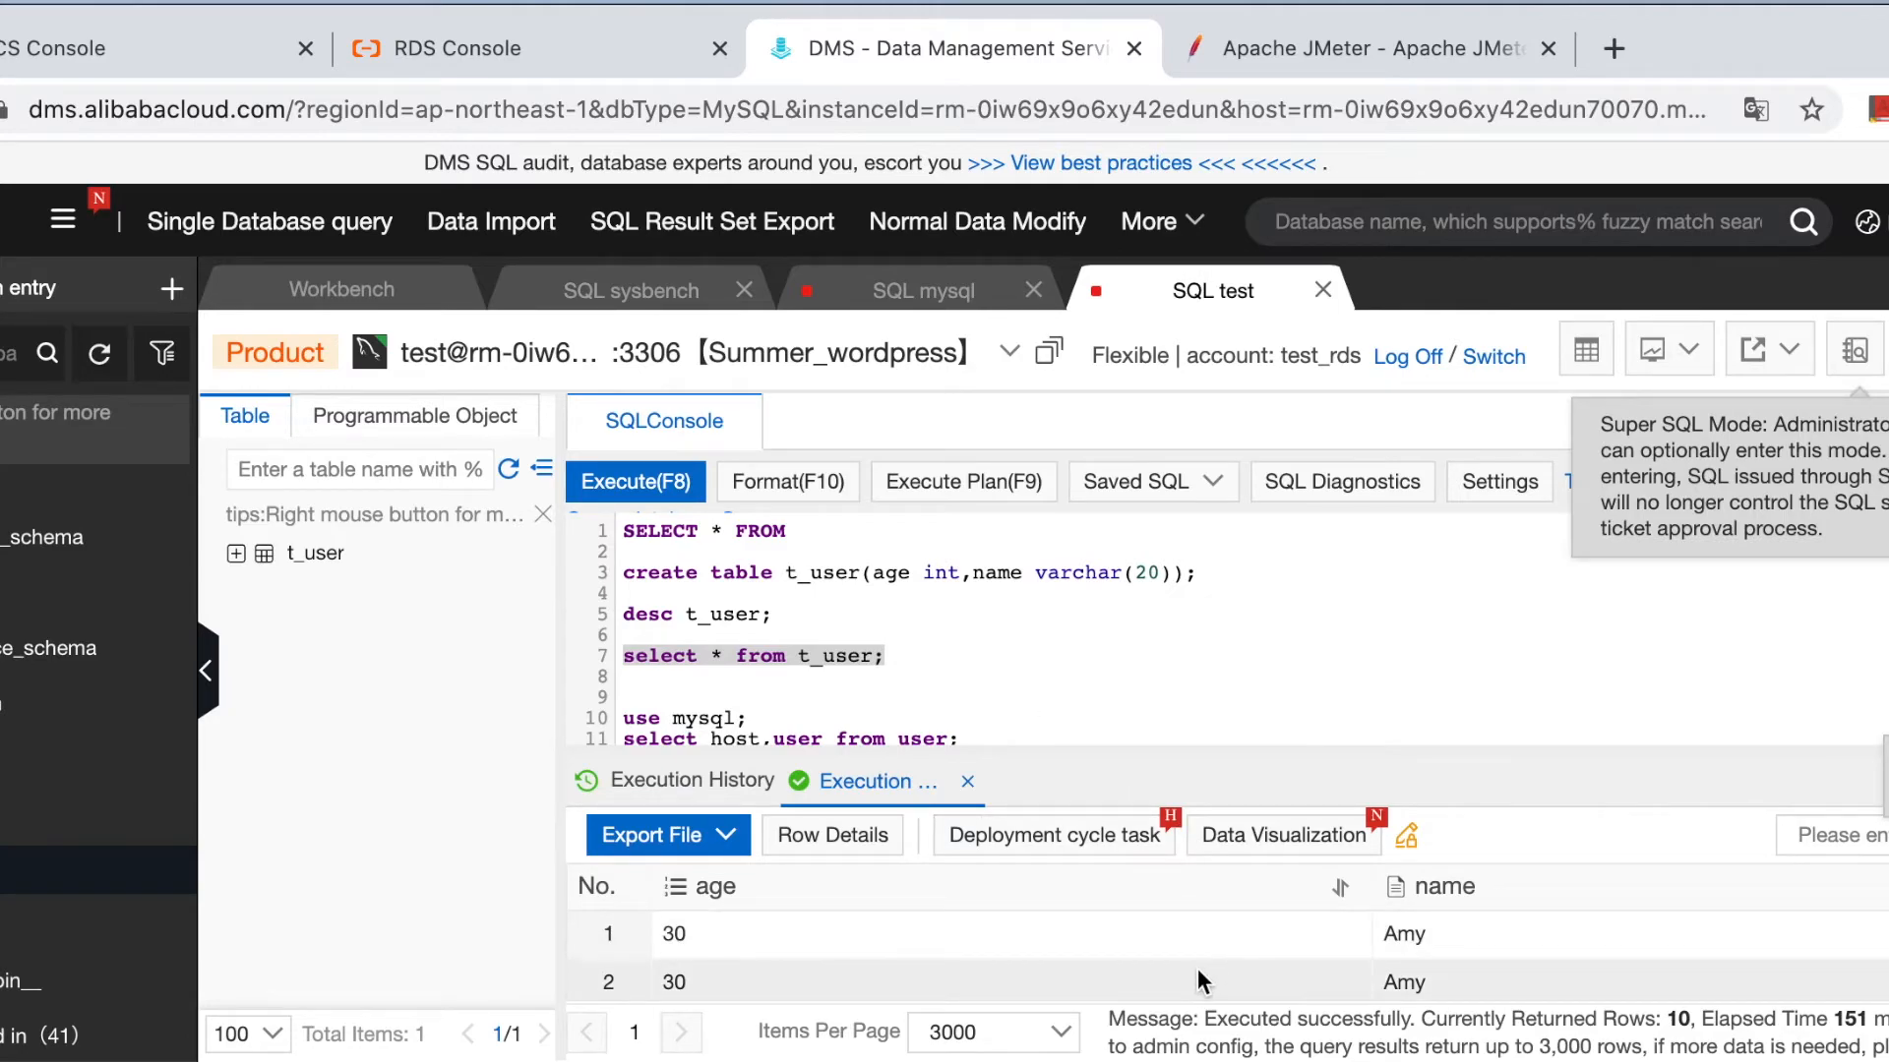
Add and run select count(*) from t_user; on line 8, returning 10.
mouse_move(1238, 938)
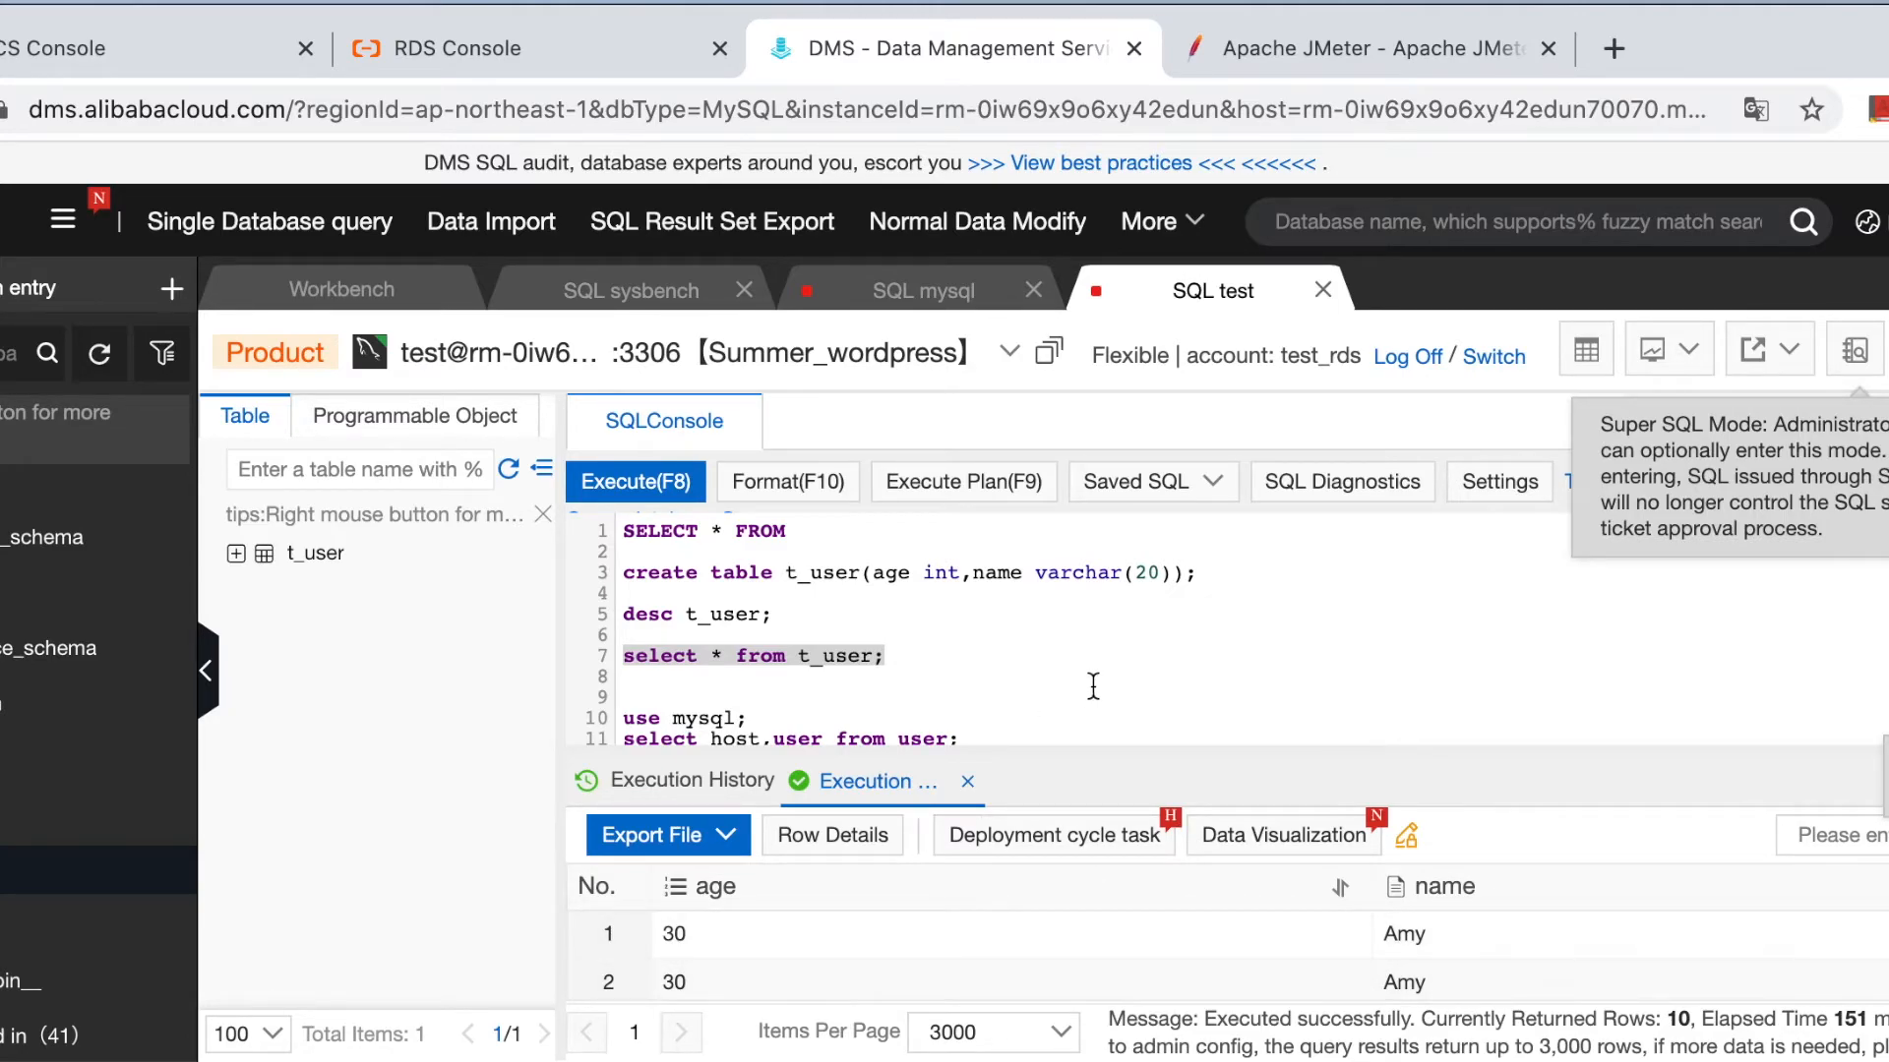
left_click(951, 716)
left_click(925, 678)
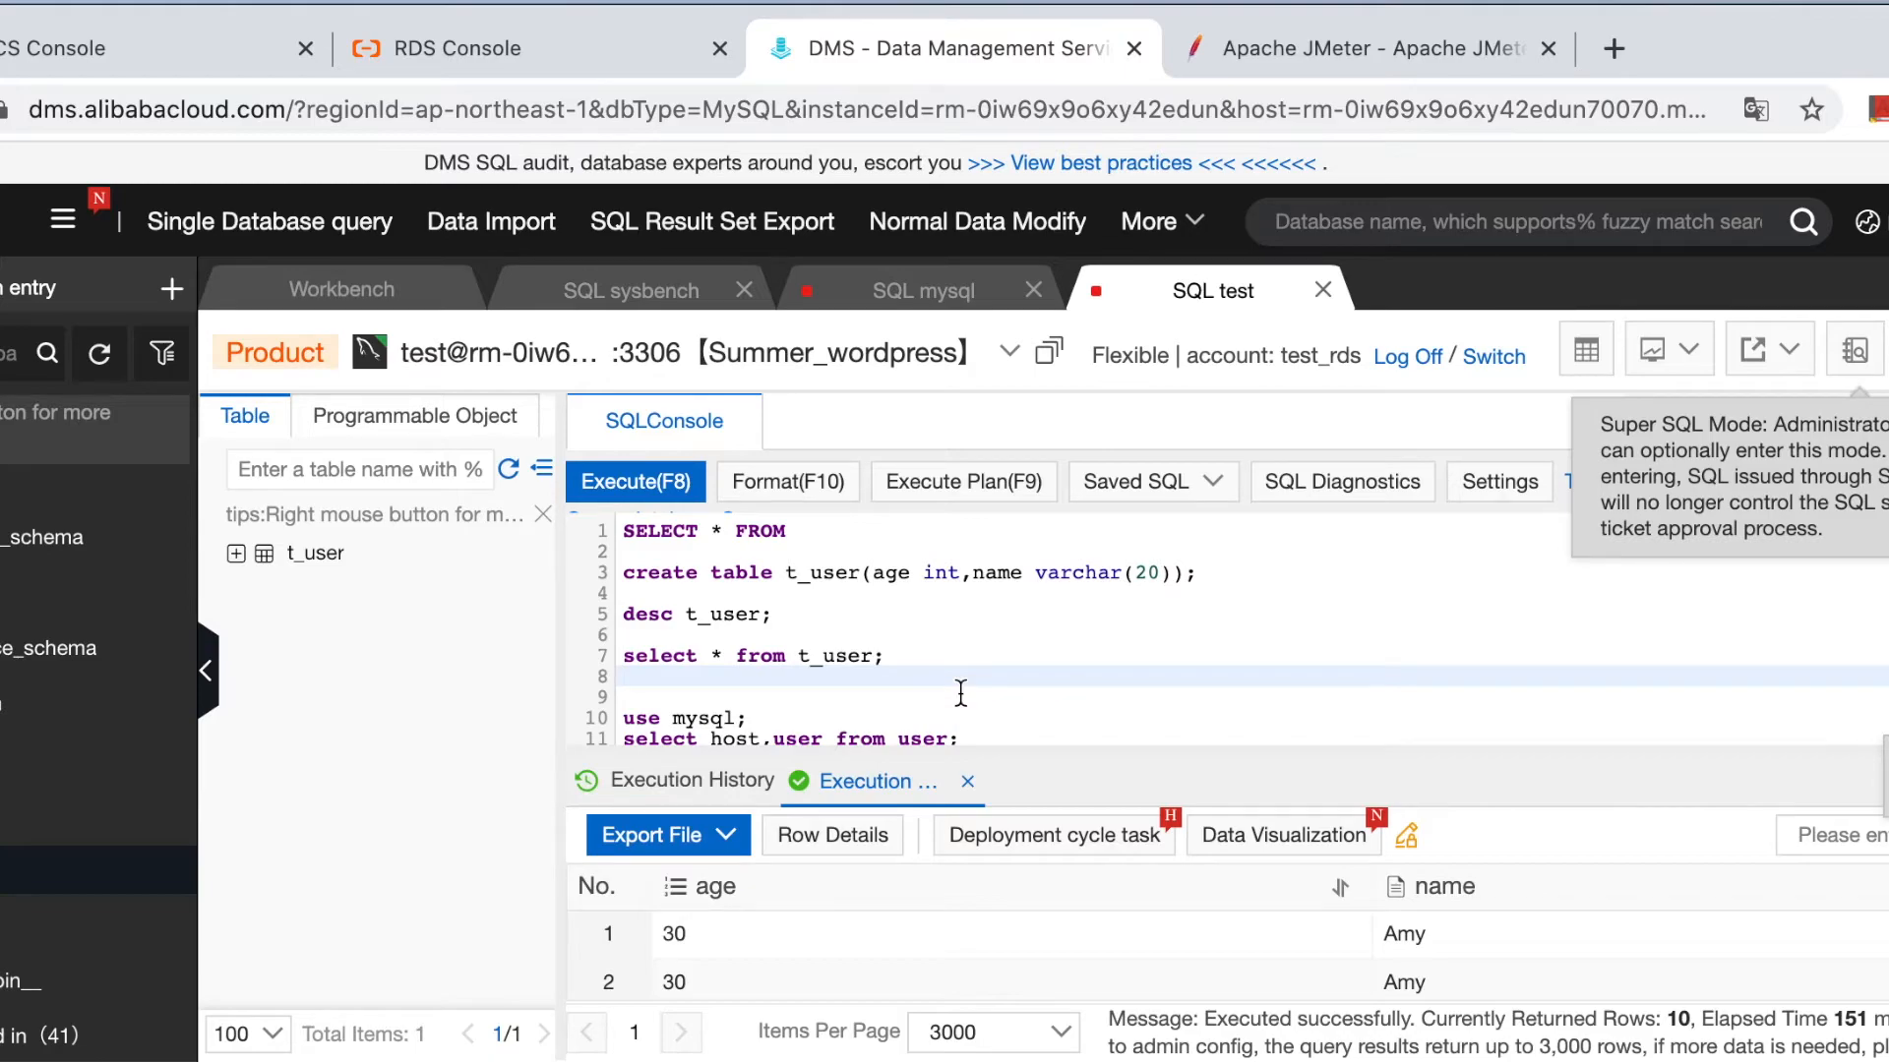
type("s")
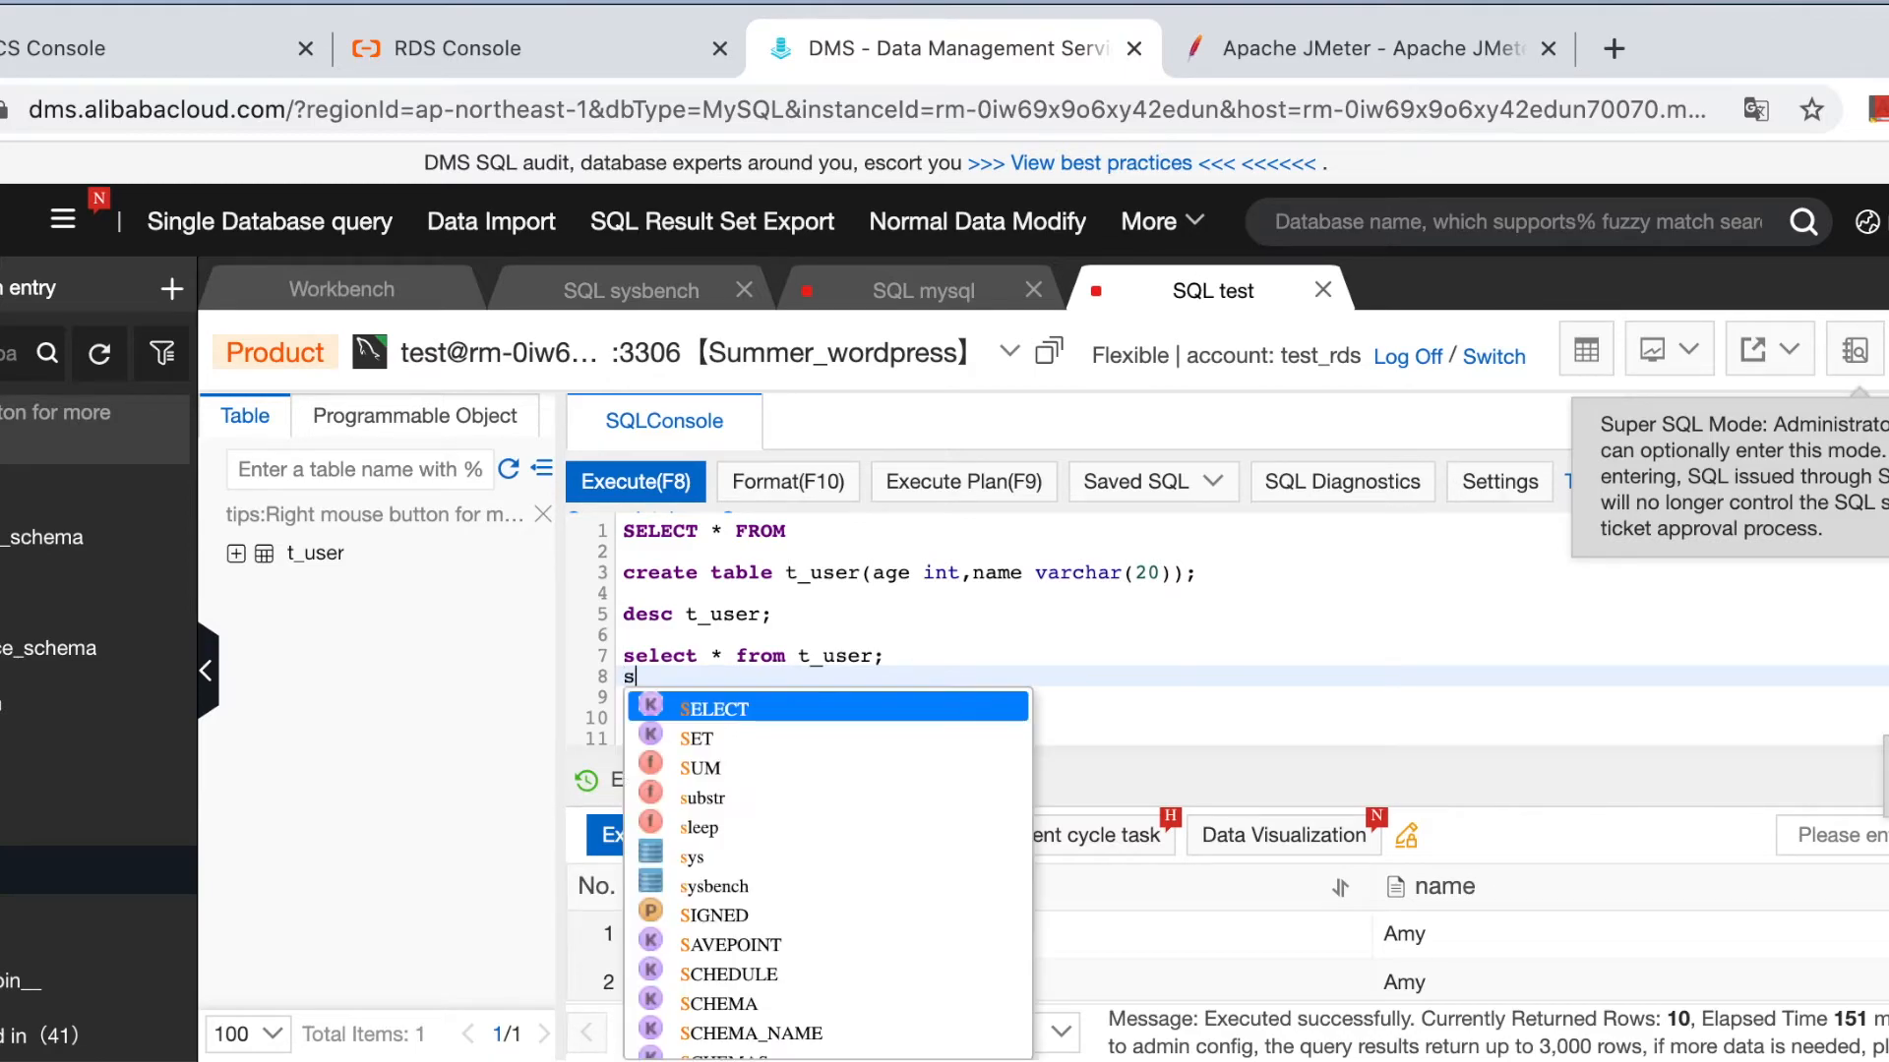
type("elect coun")
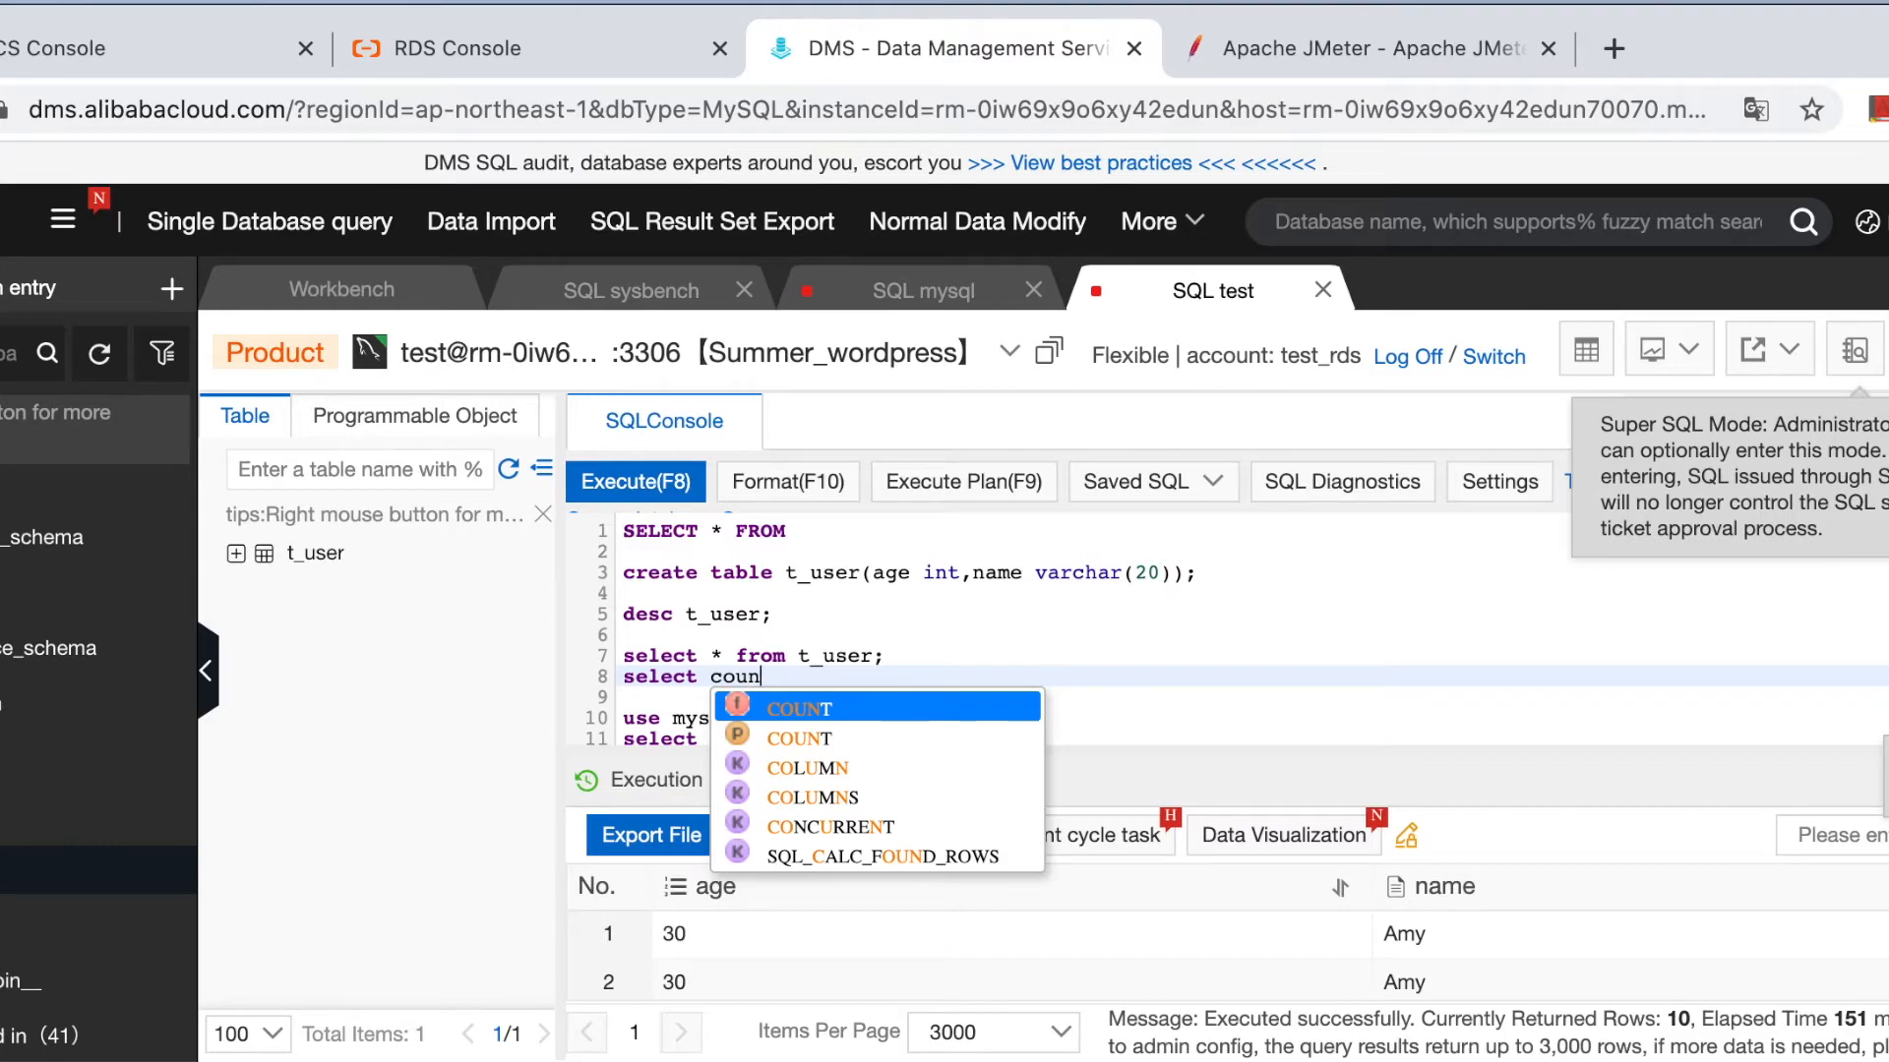
key("Escape")
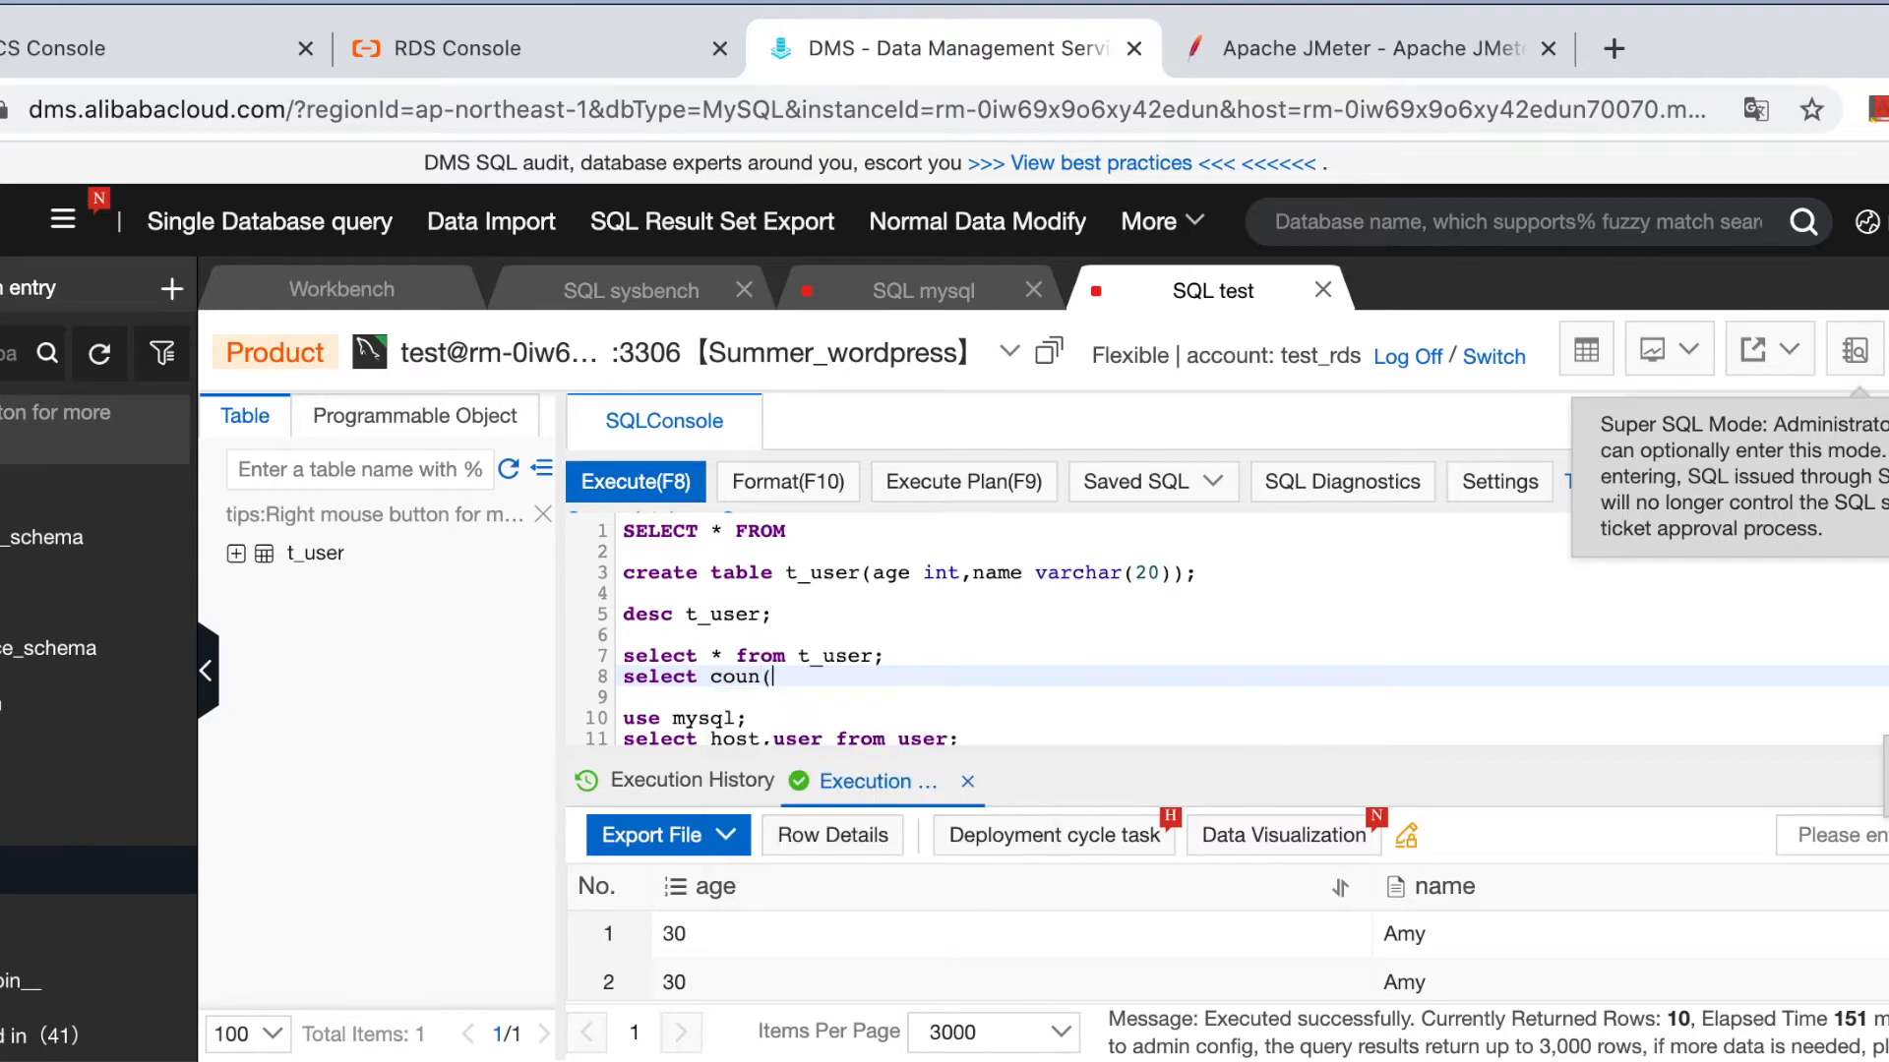
type("t(*) from ")
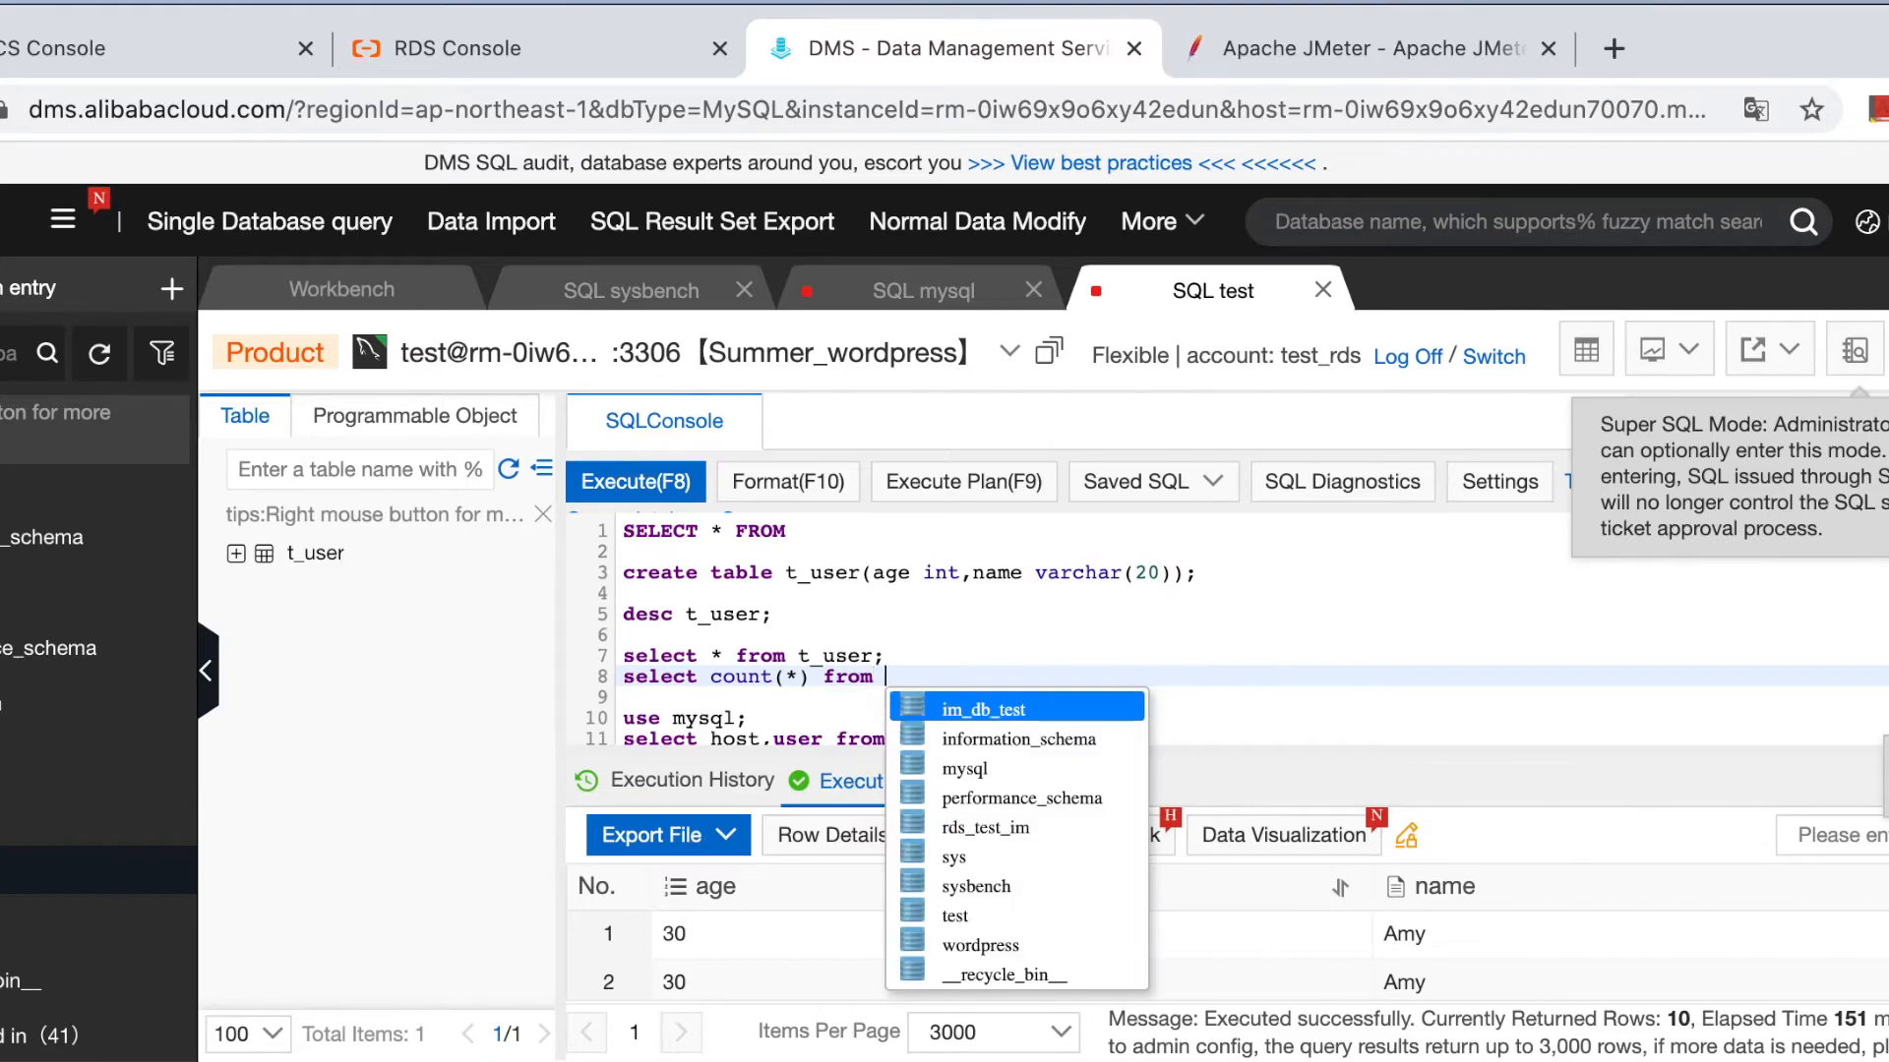
type("t_u")
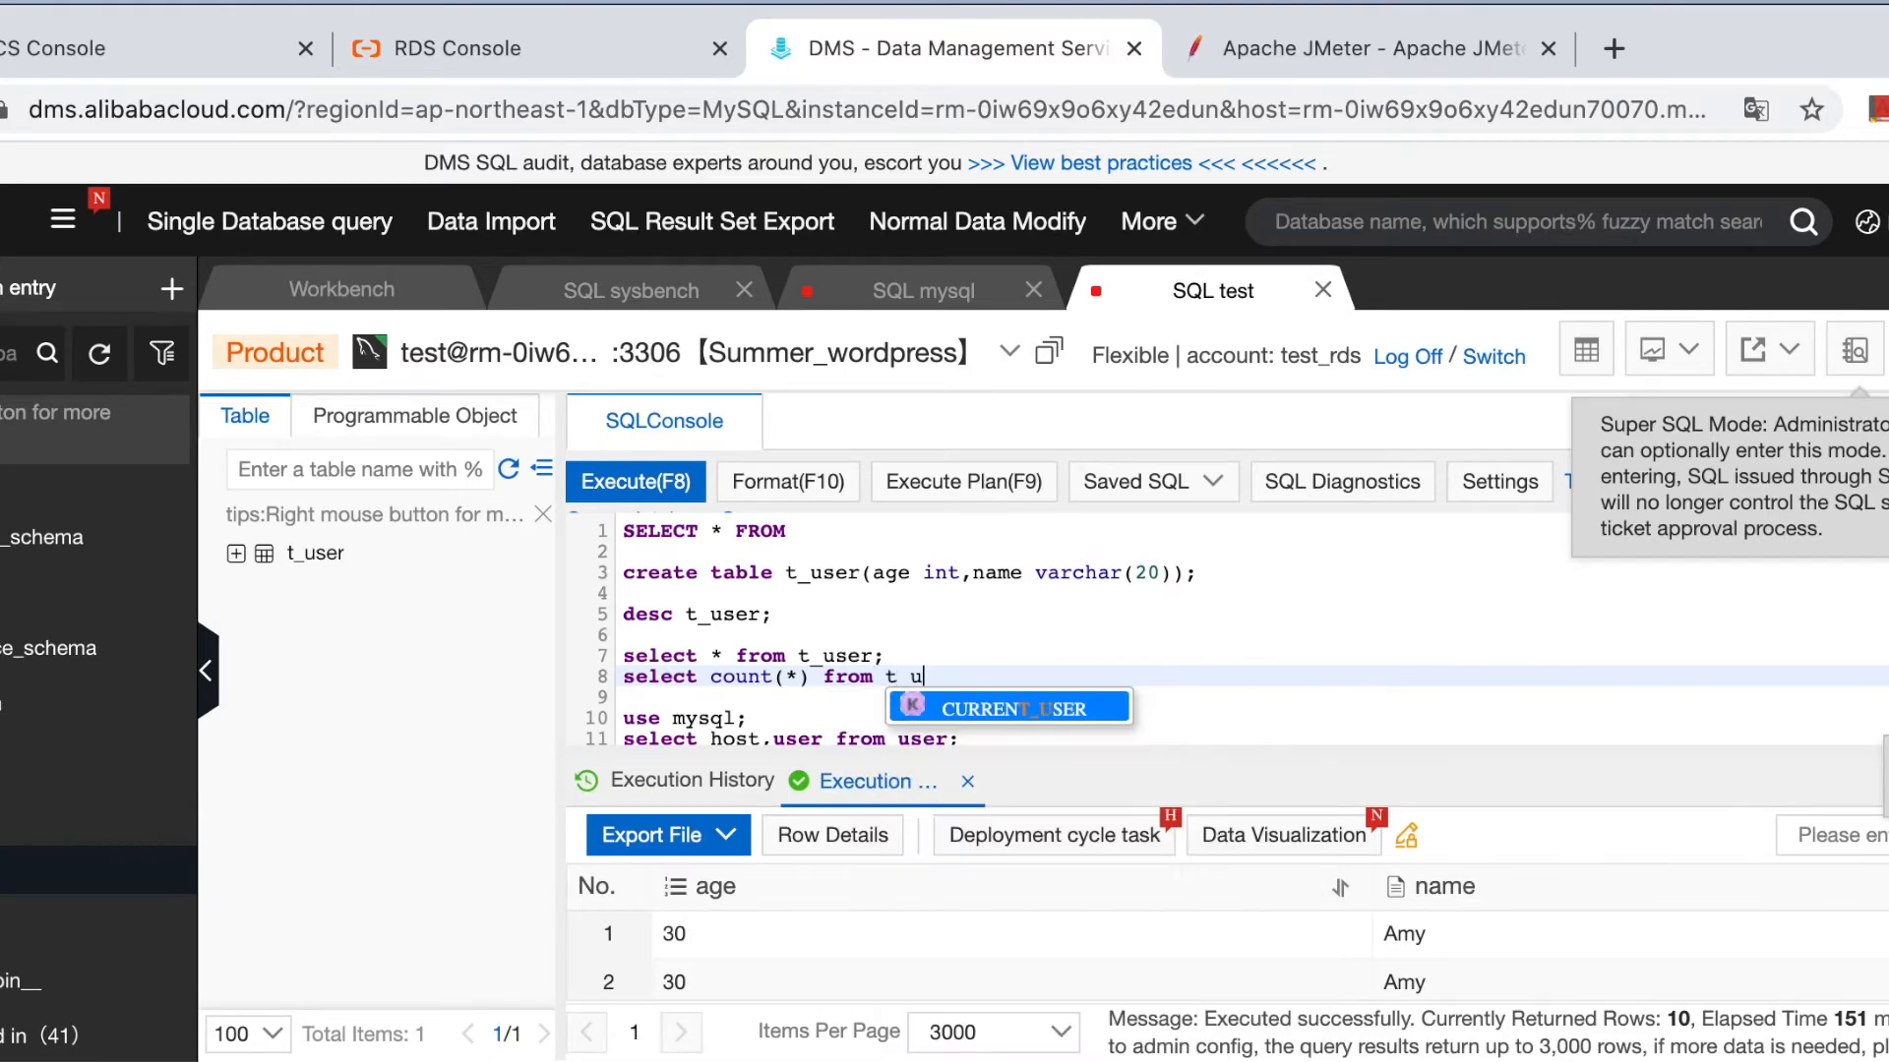
type("ser;")
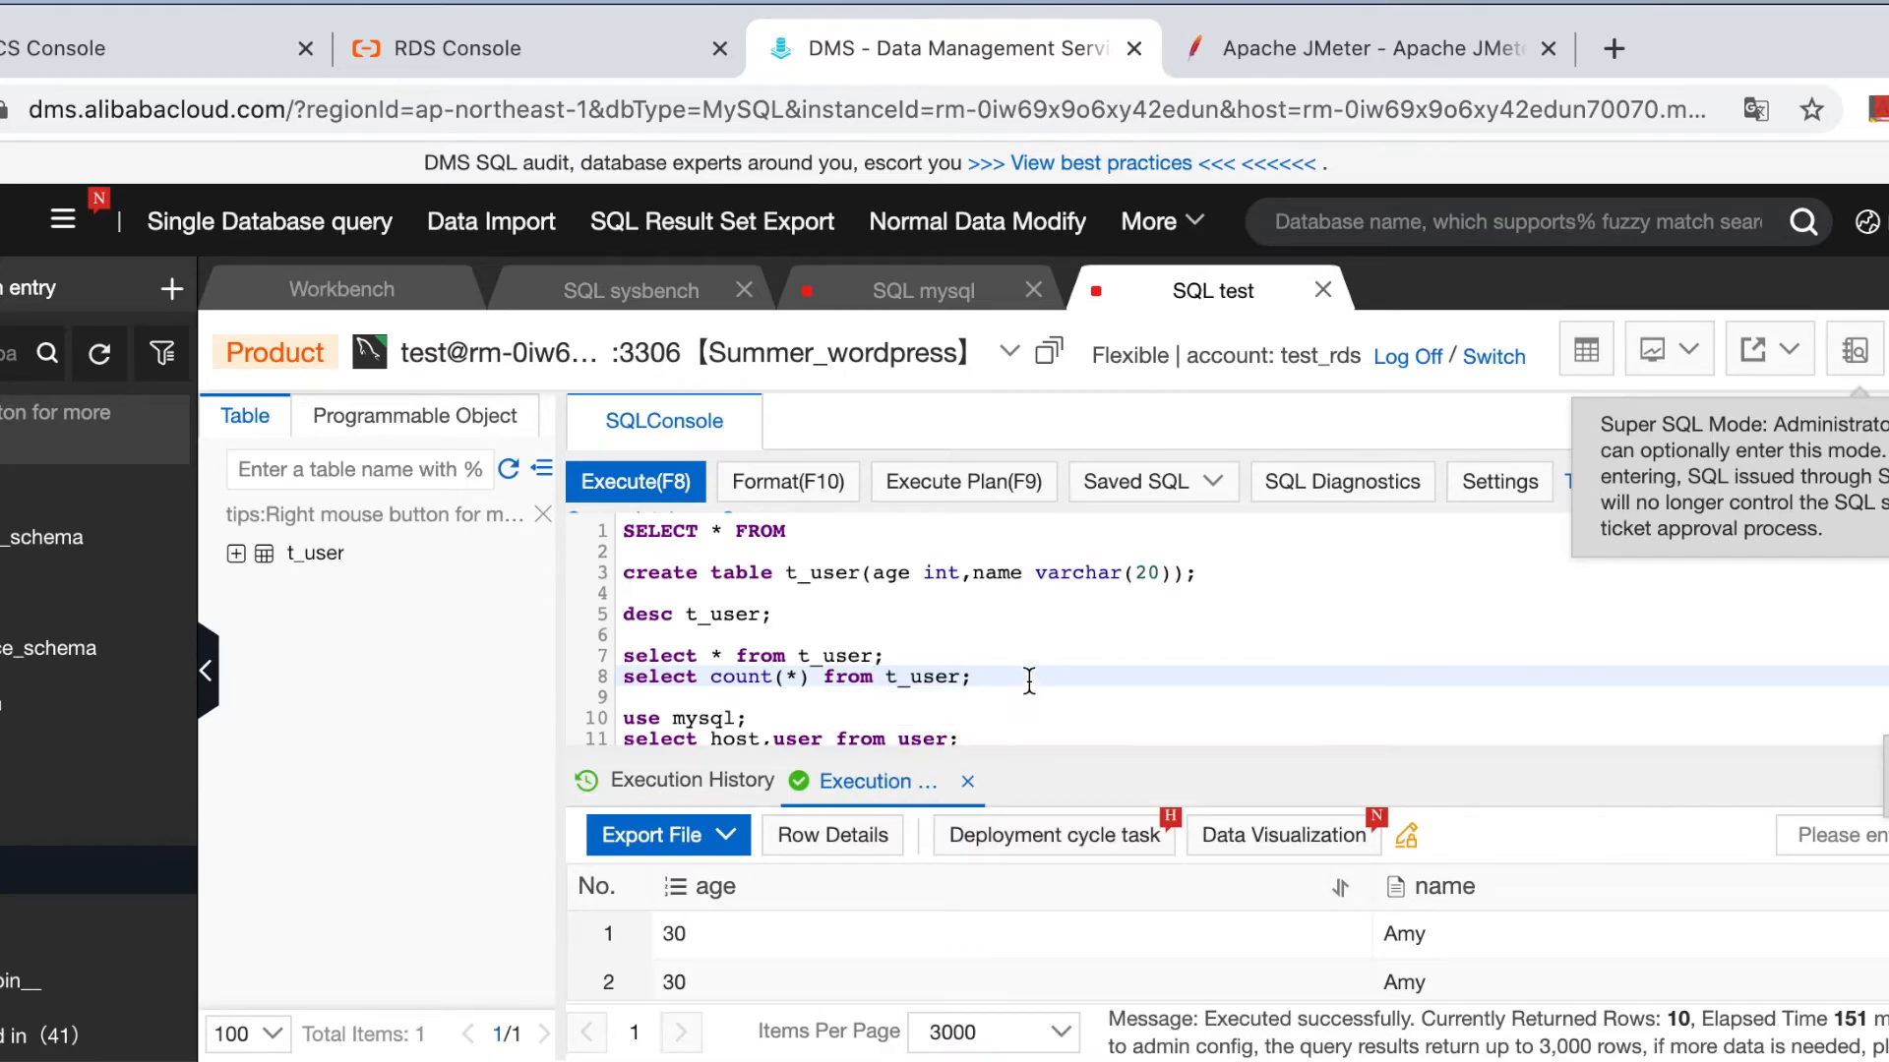
left_click(605, 677)
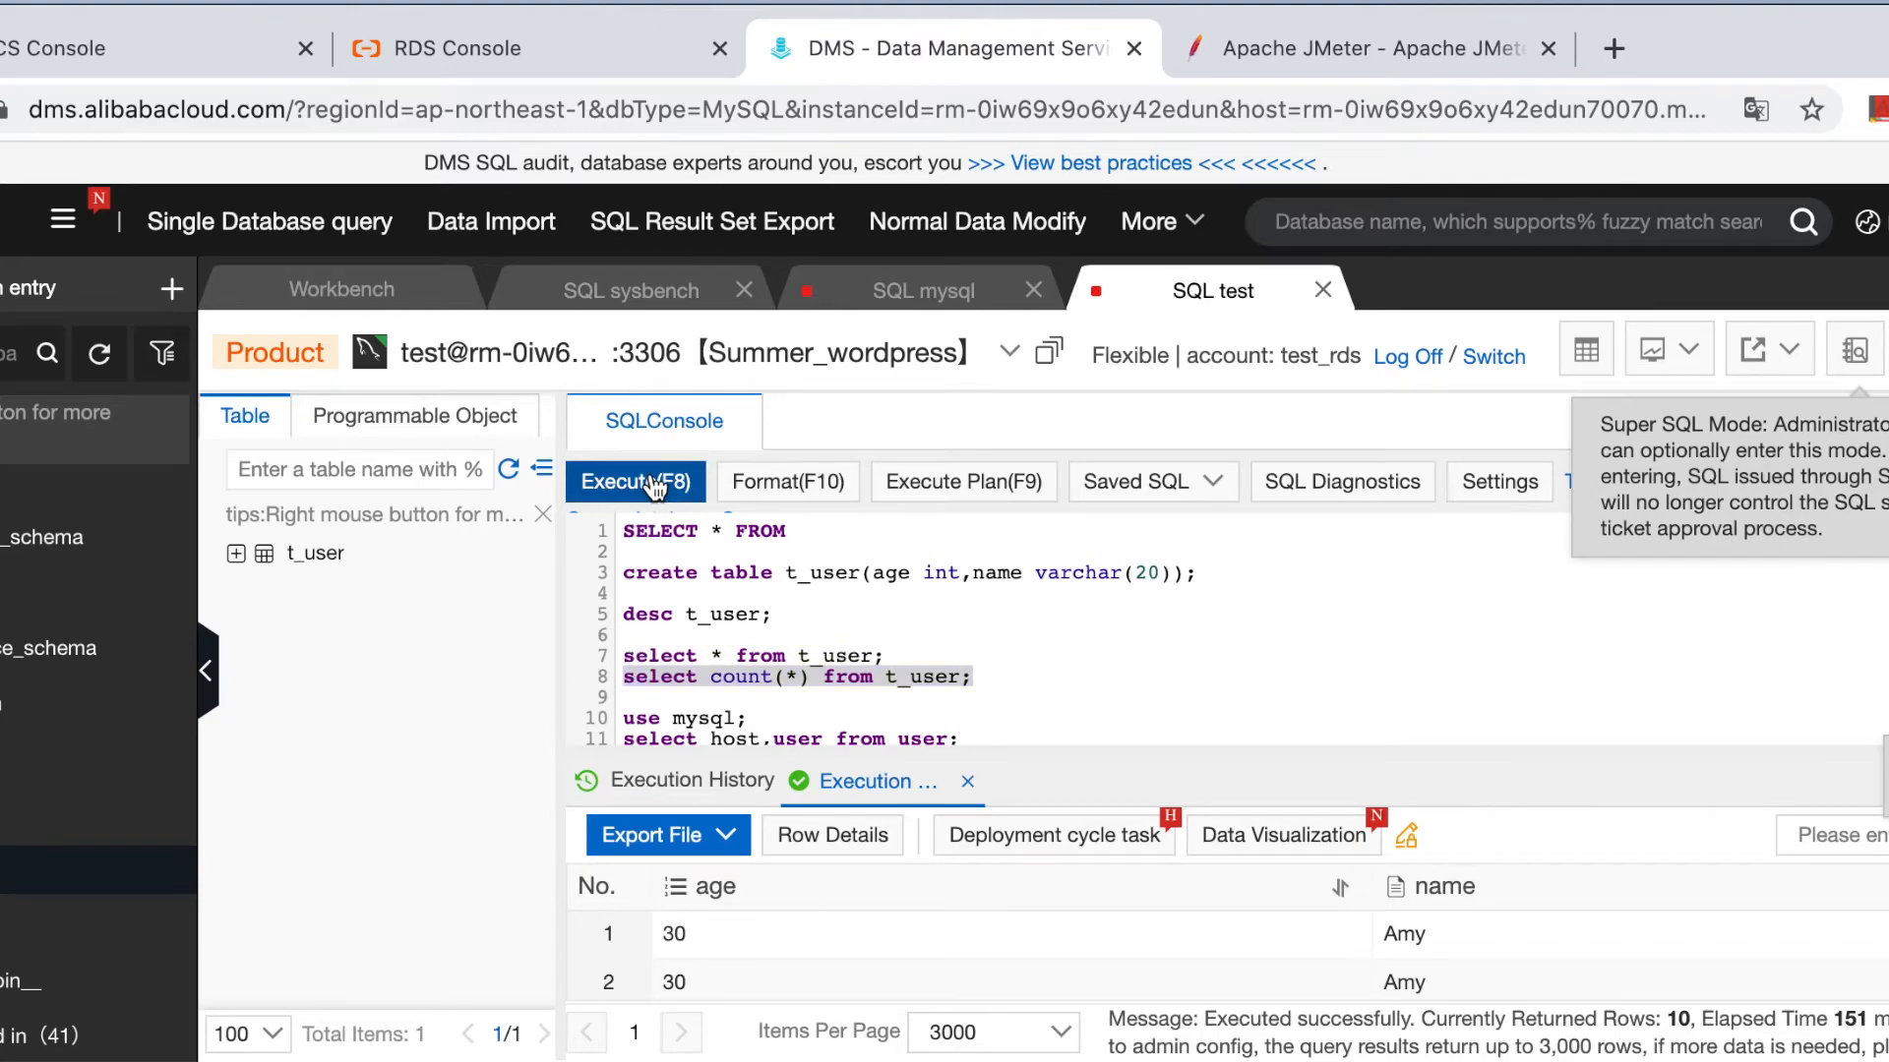
left_click(649, 482)
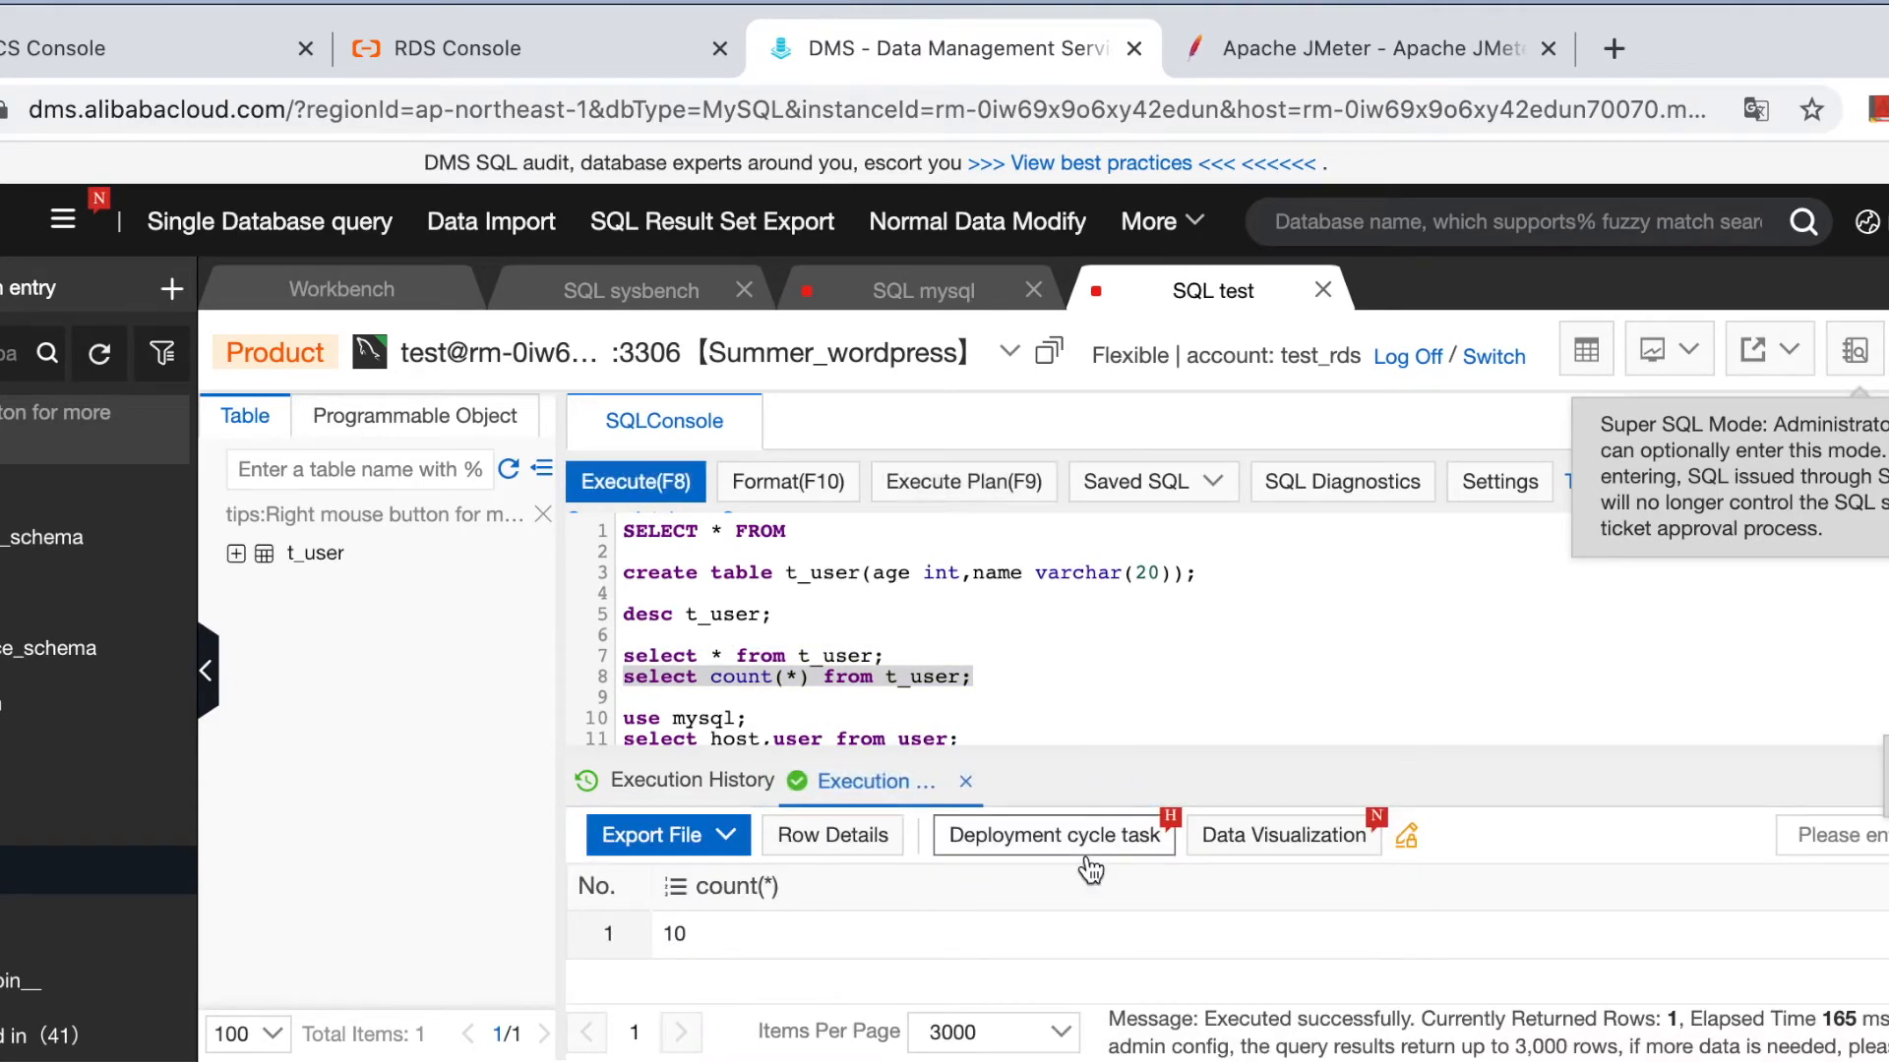
Back in JMeter, change the Thread Group loop count to 100.
key("super+Tab")
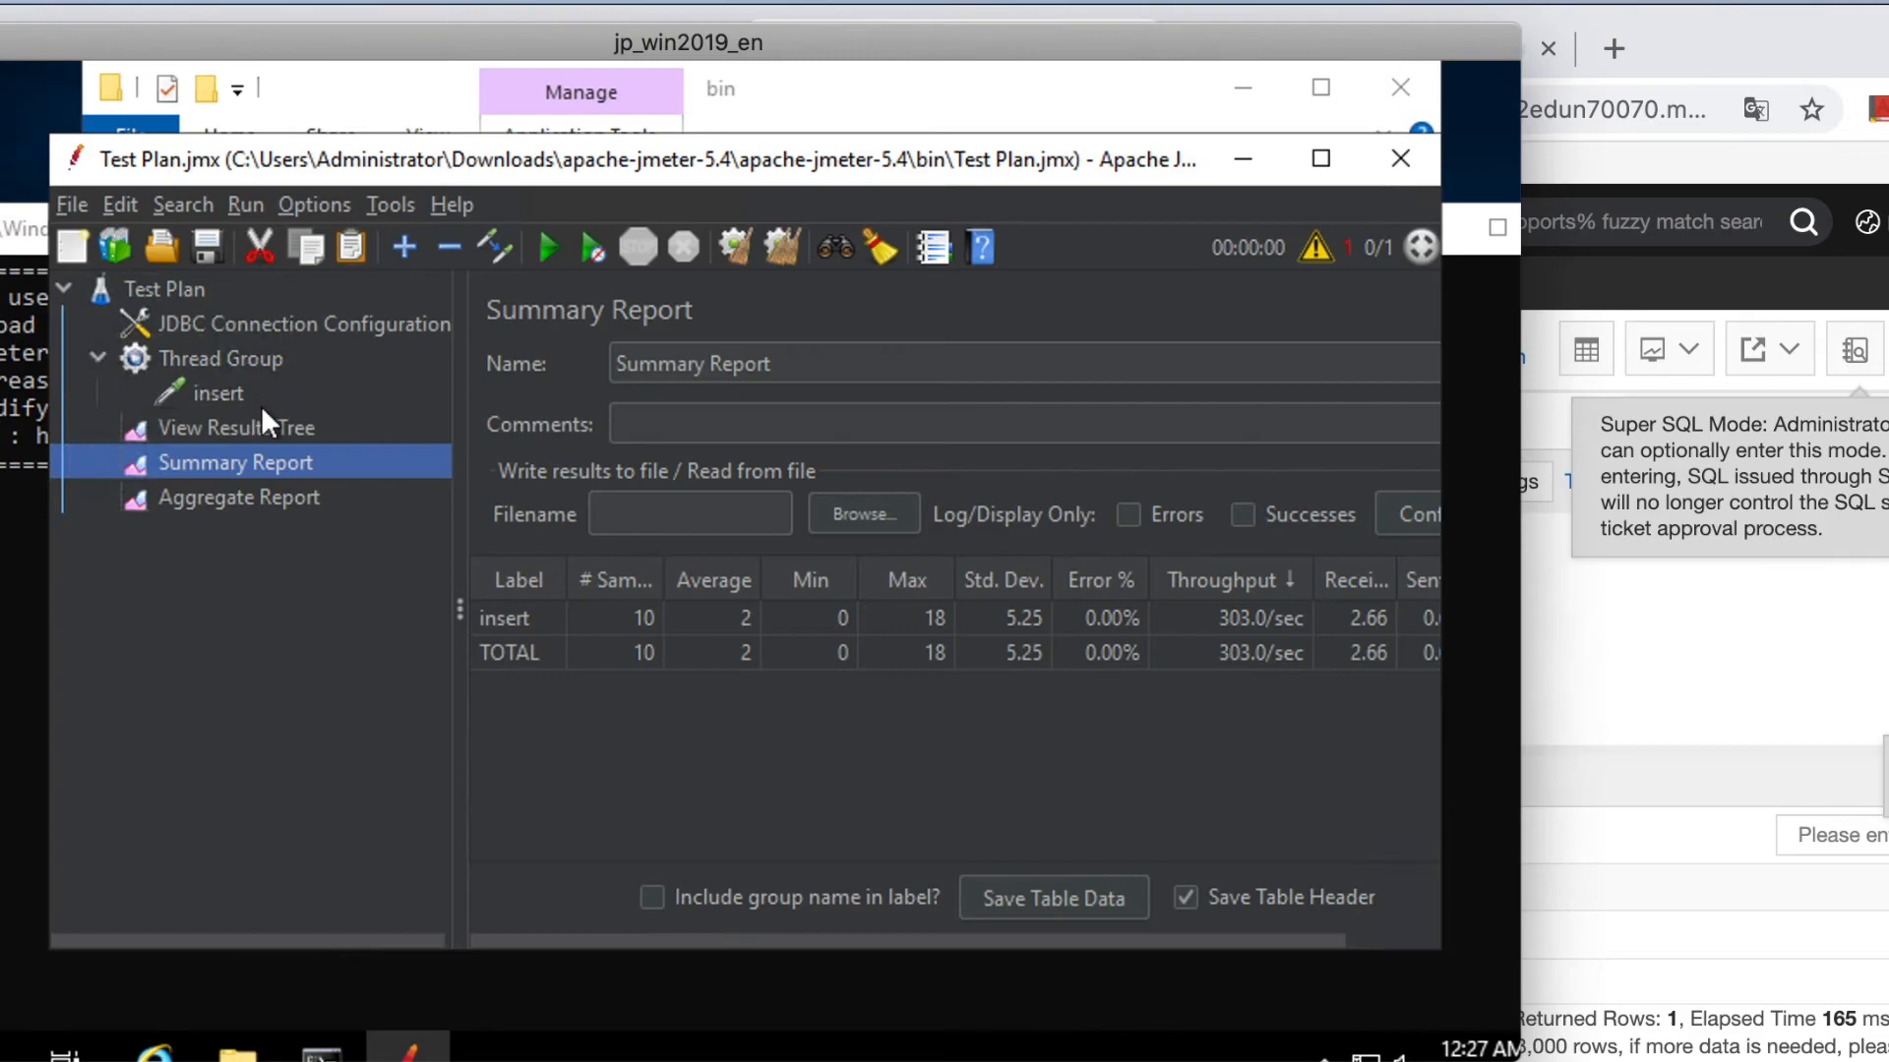
left_click(242, 393)
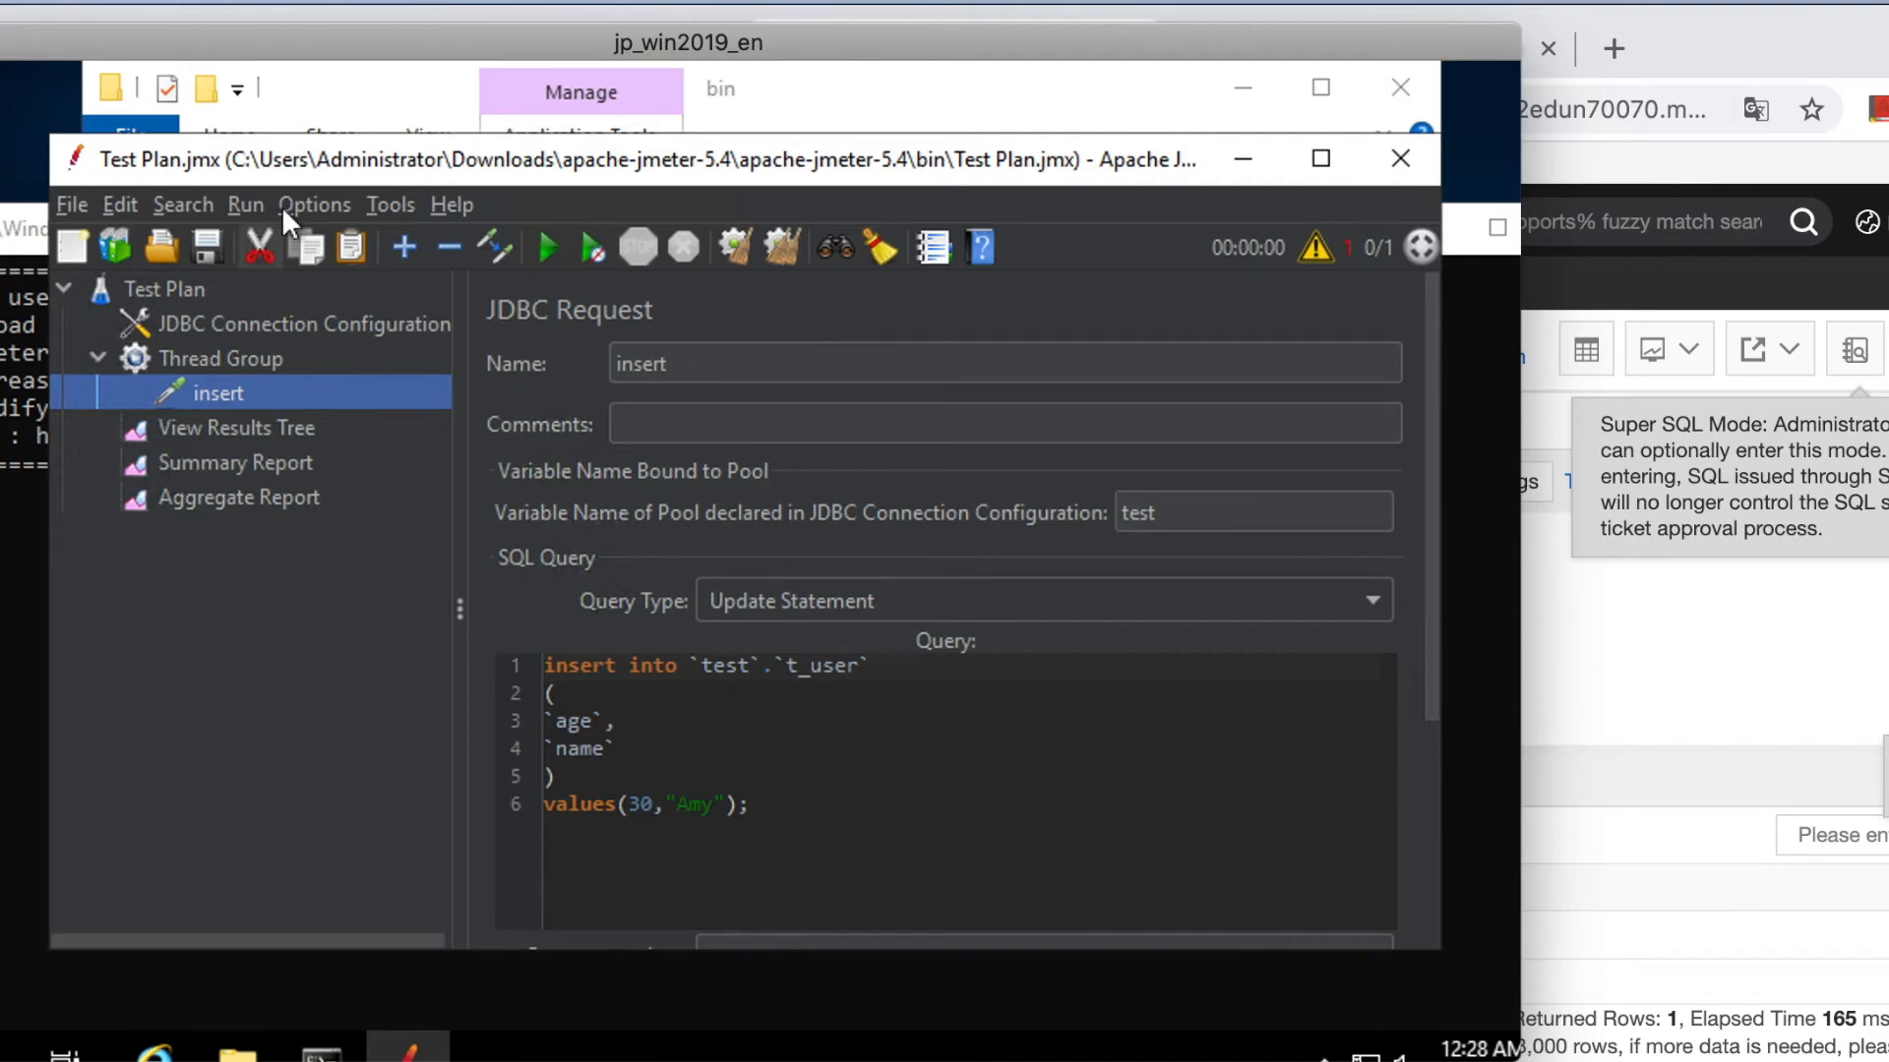
left_click(224, 356)
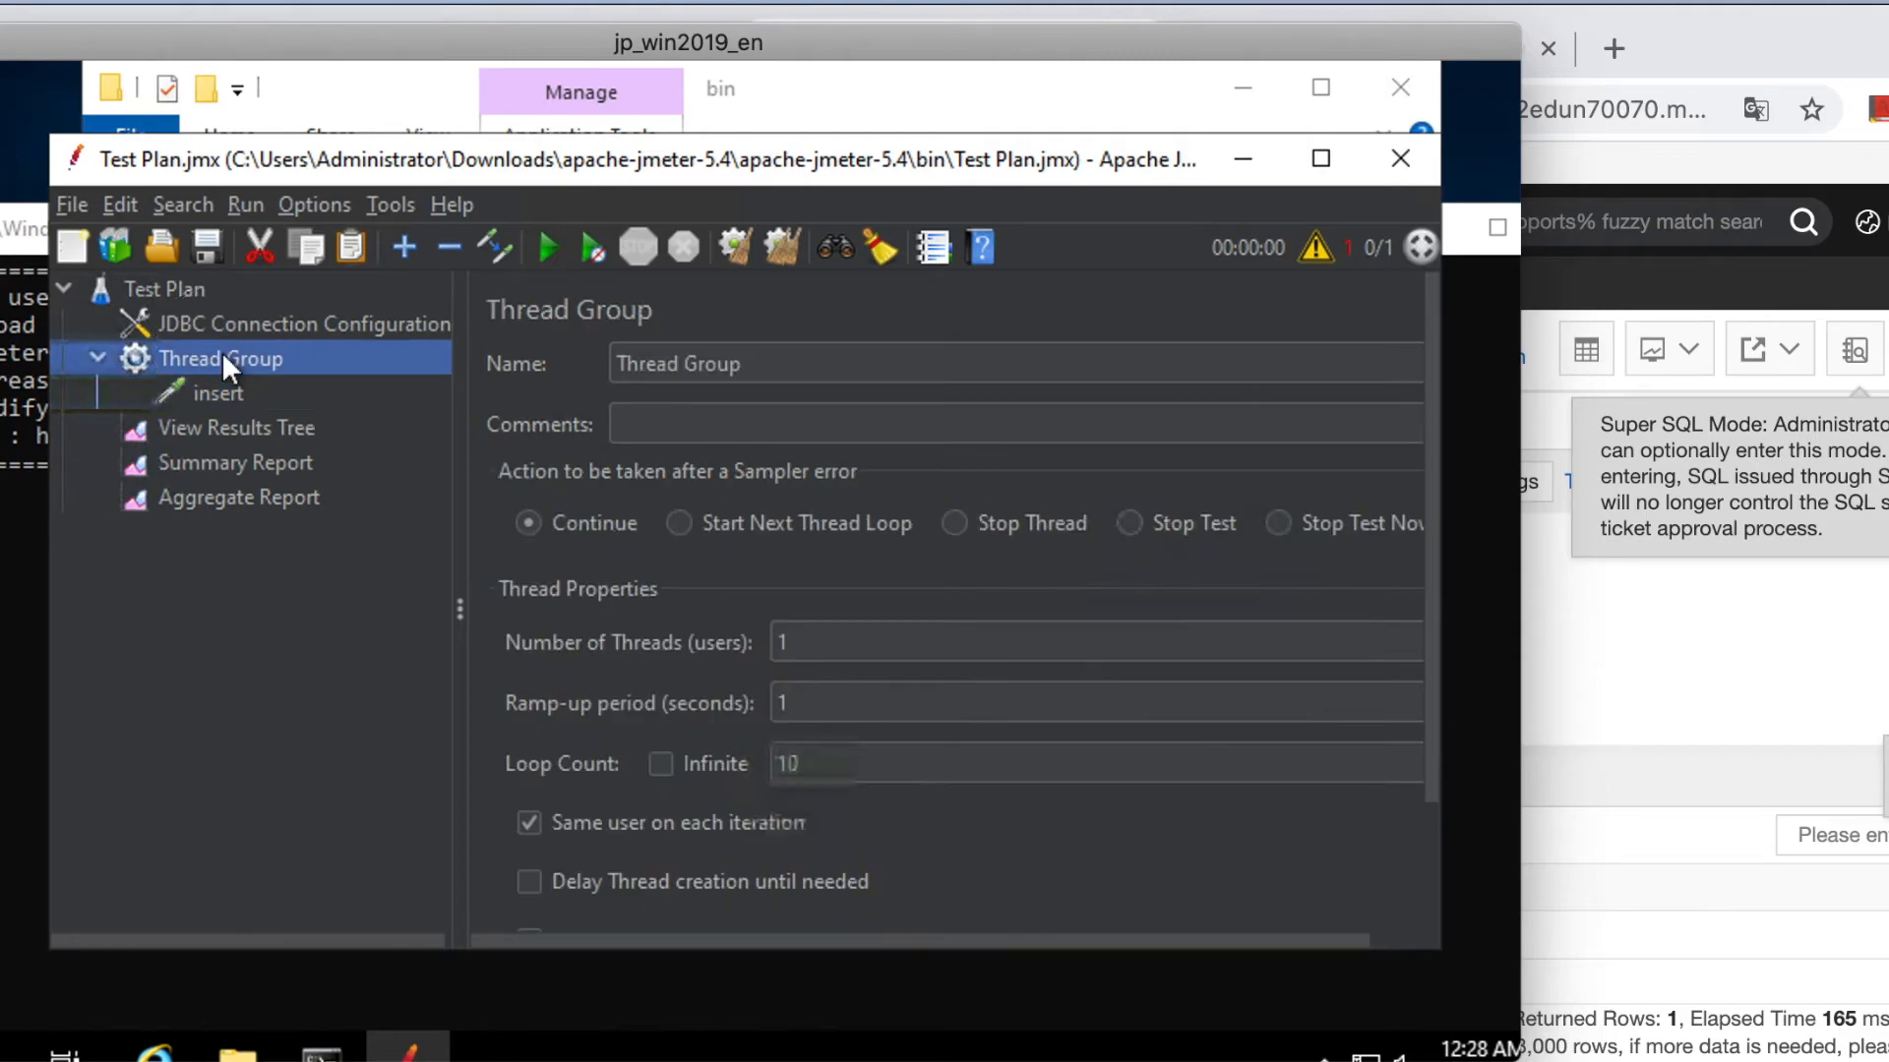
left_click(826, 764)
type("0")
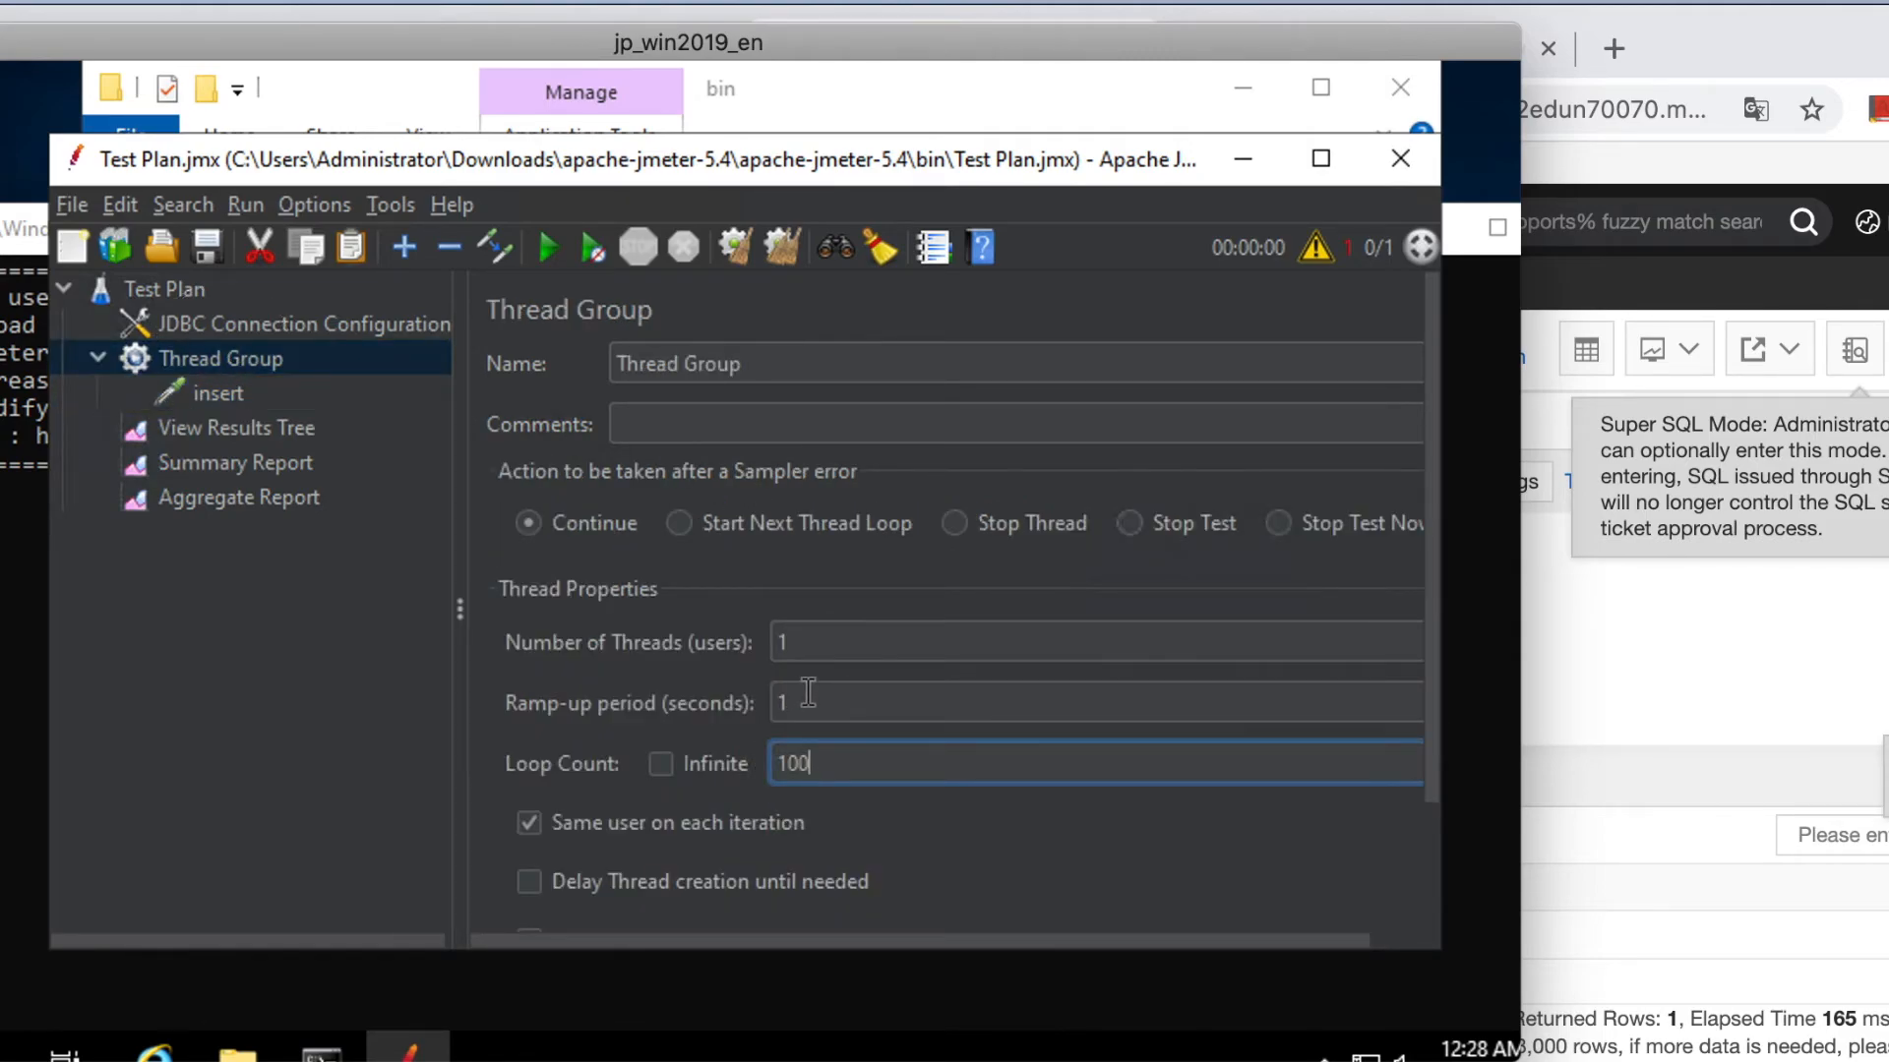
Run the test and confirm 110 insert samples with 0.00% errors.
left_click(539, 252)
left_click(246, 471)
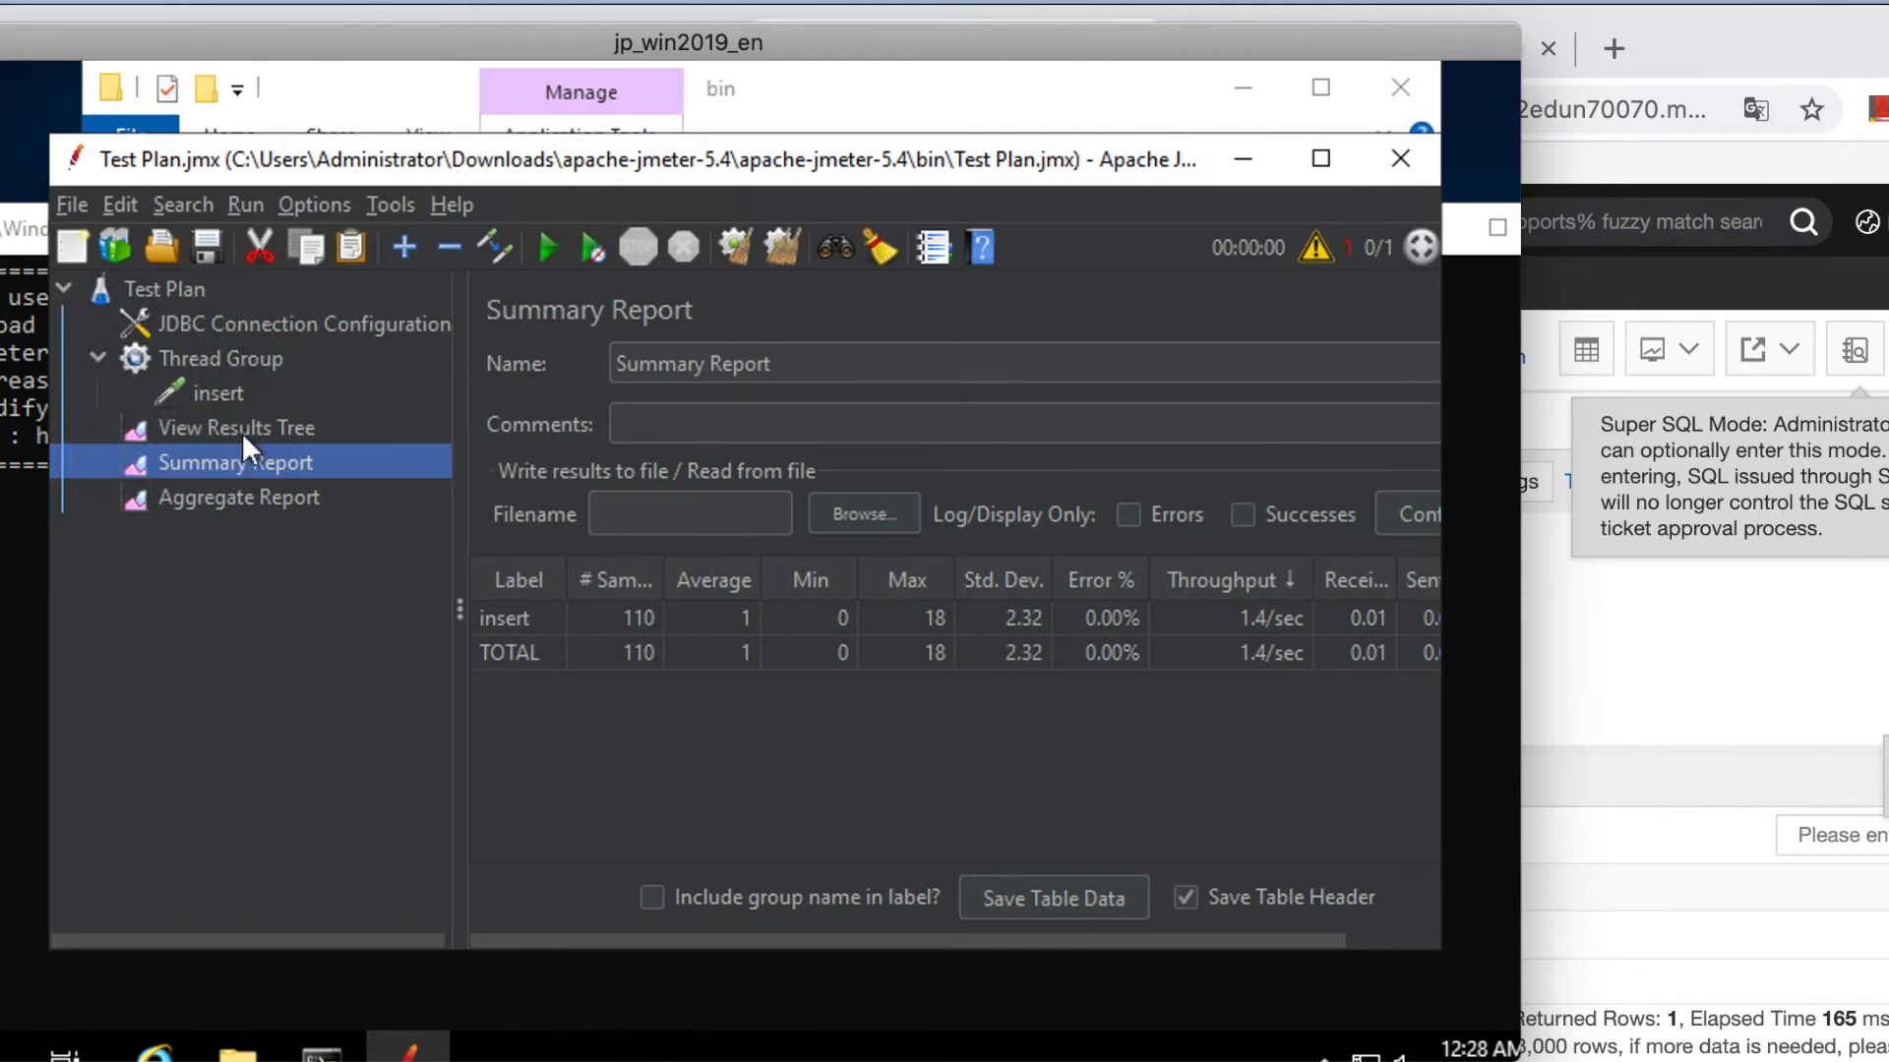
left_click(221, 394)
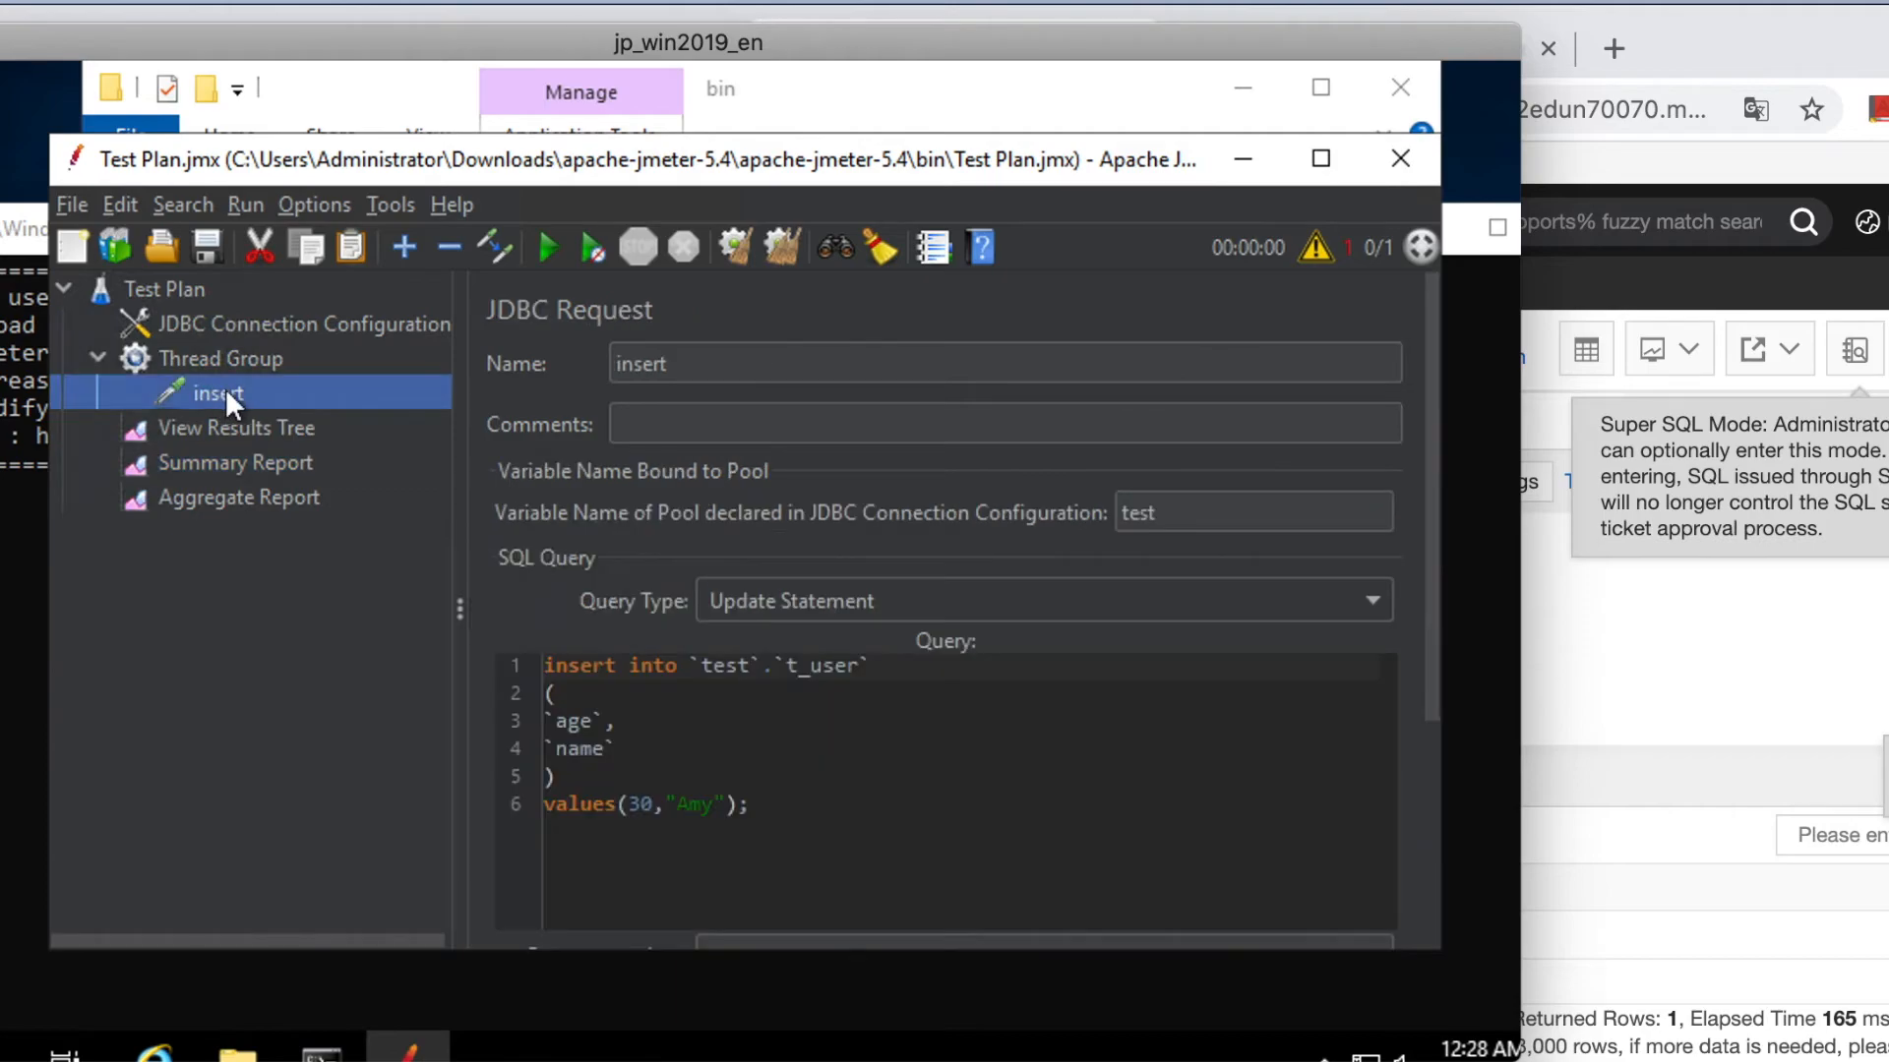
left_click(723, 364)
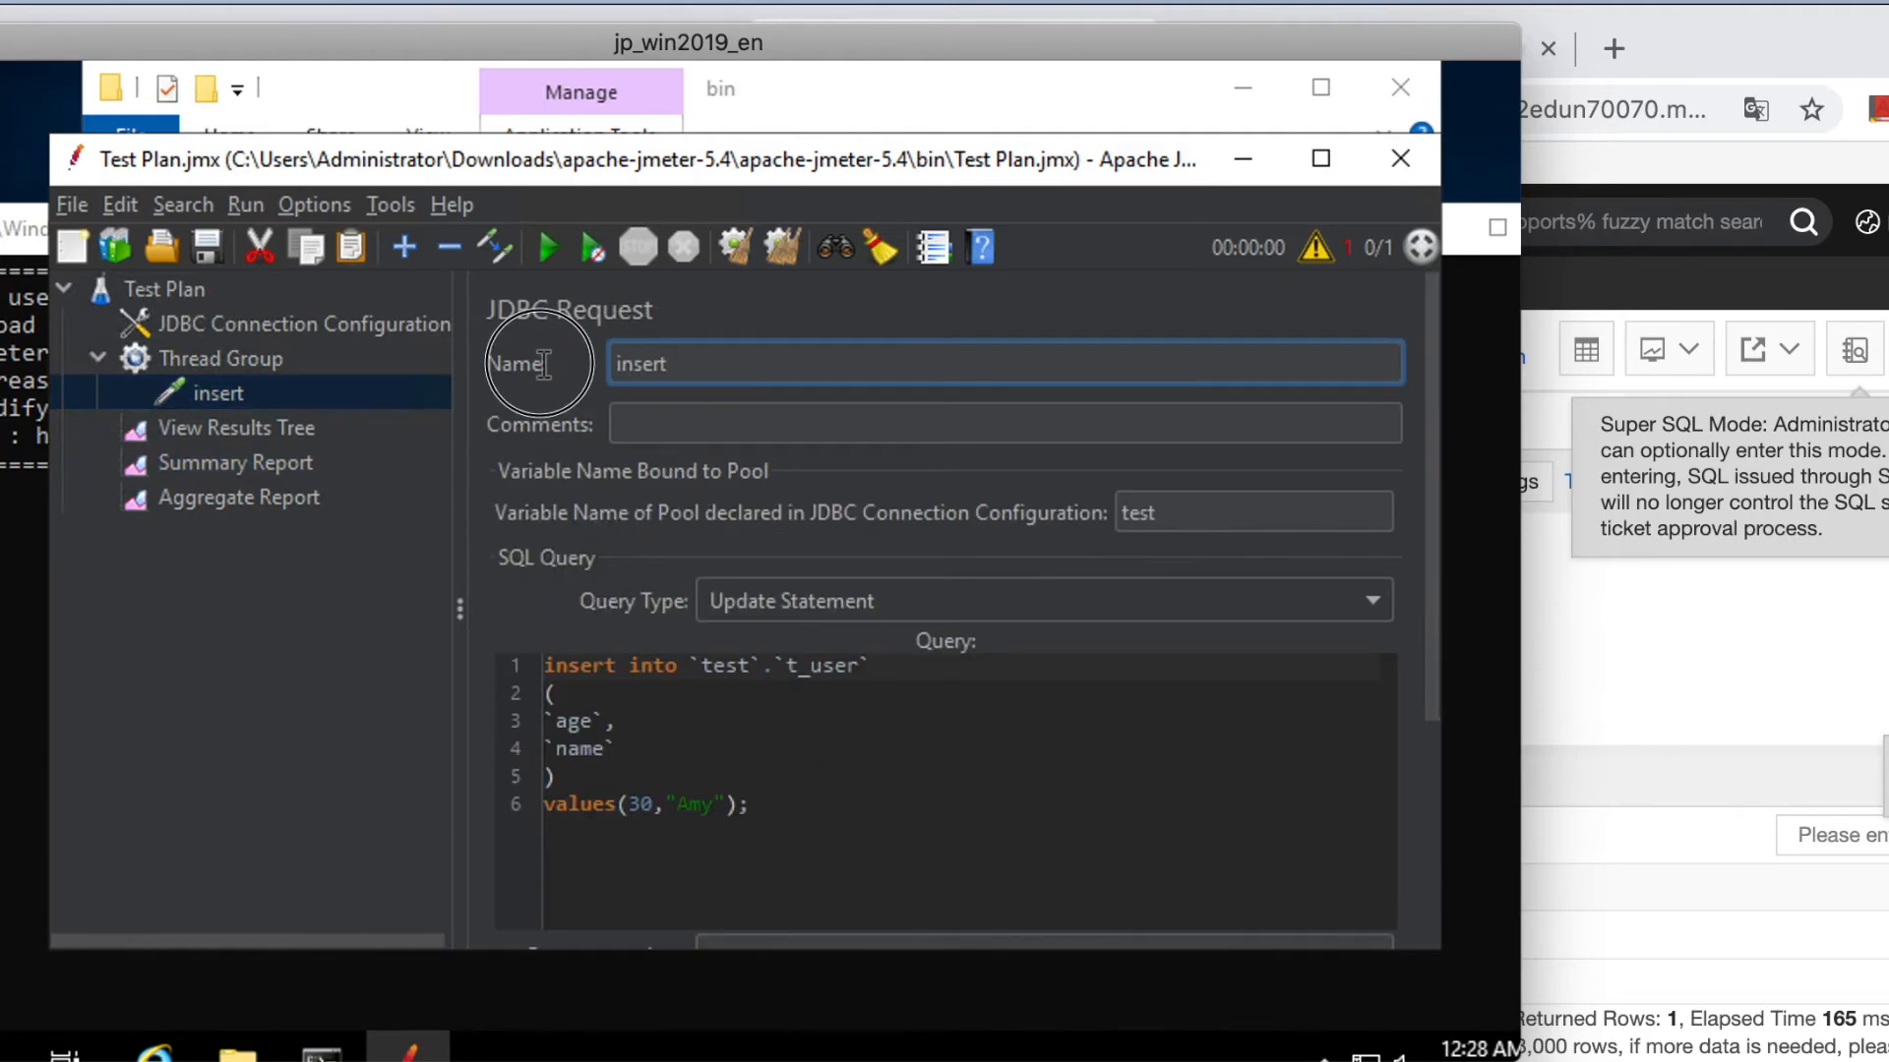
Rename the request to select and replace its query with select * from t_user;.
key("BackSpace")
type("selec")
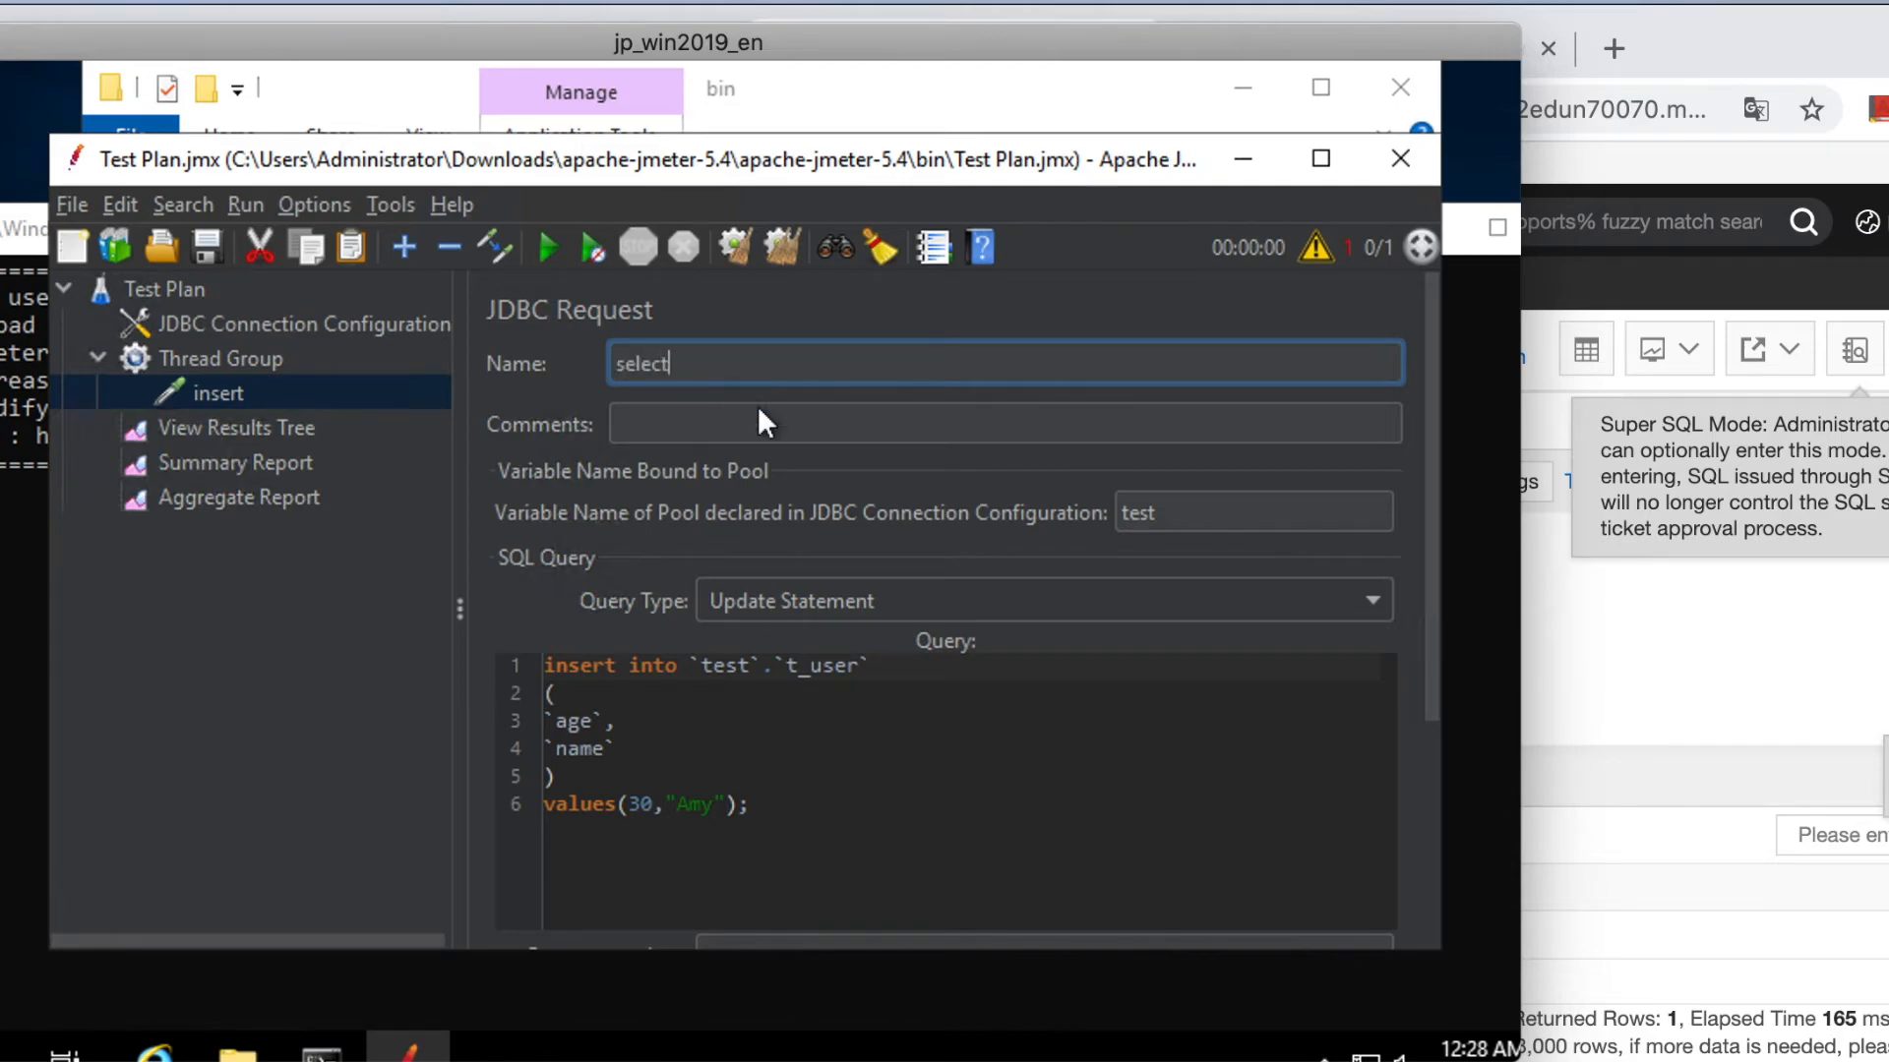
left_click(746, 726)
left_click_drag(779, 805, 513, 661)
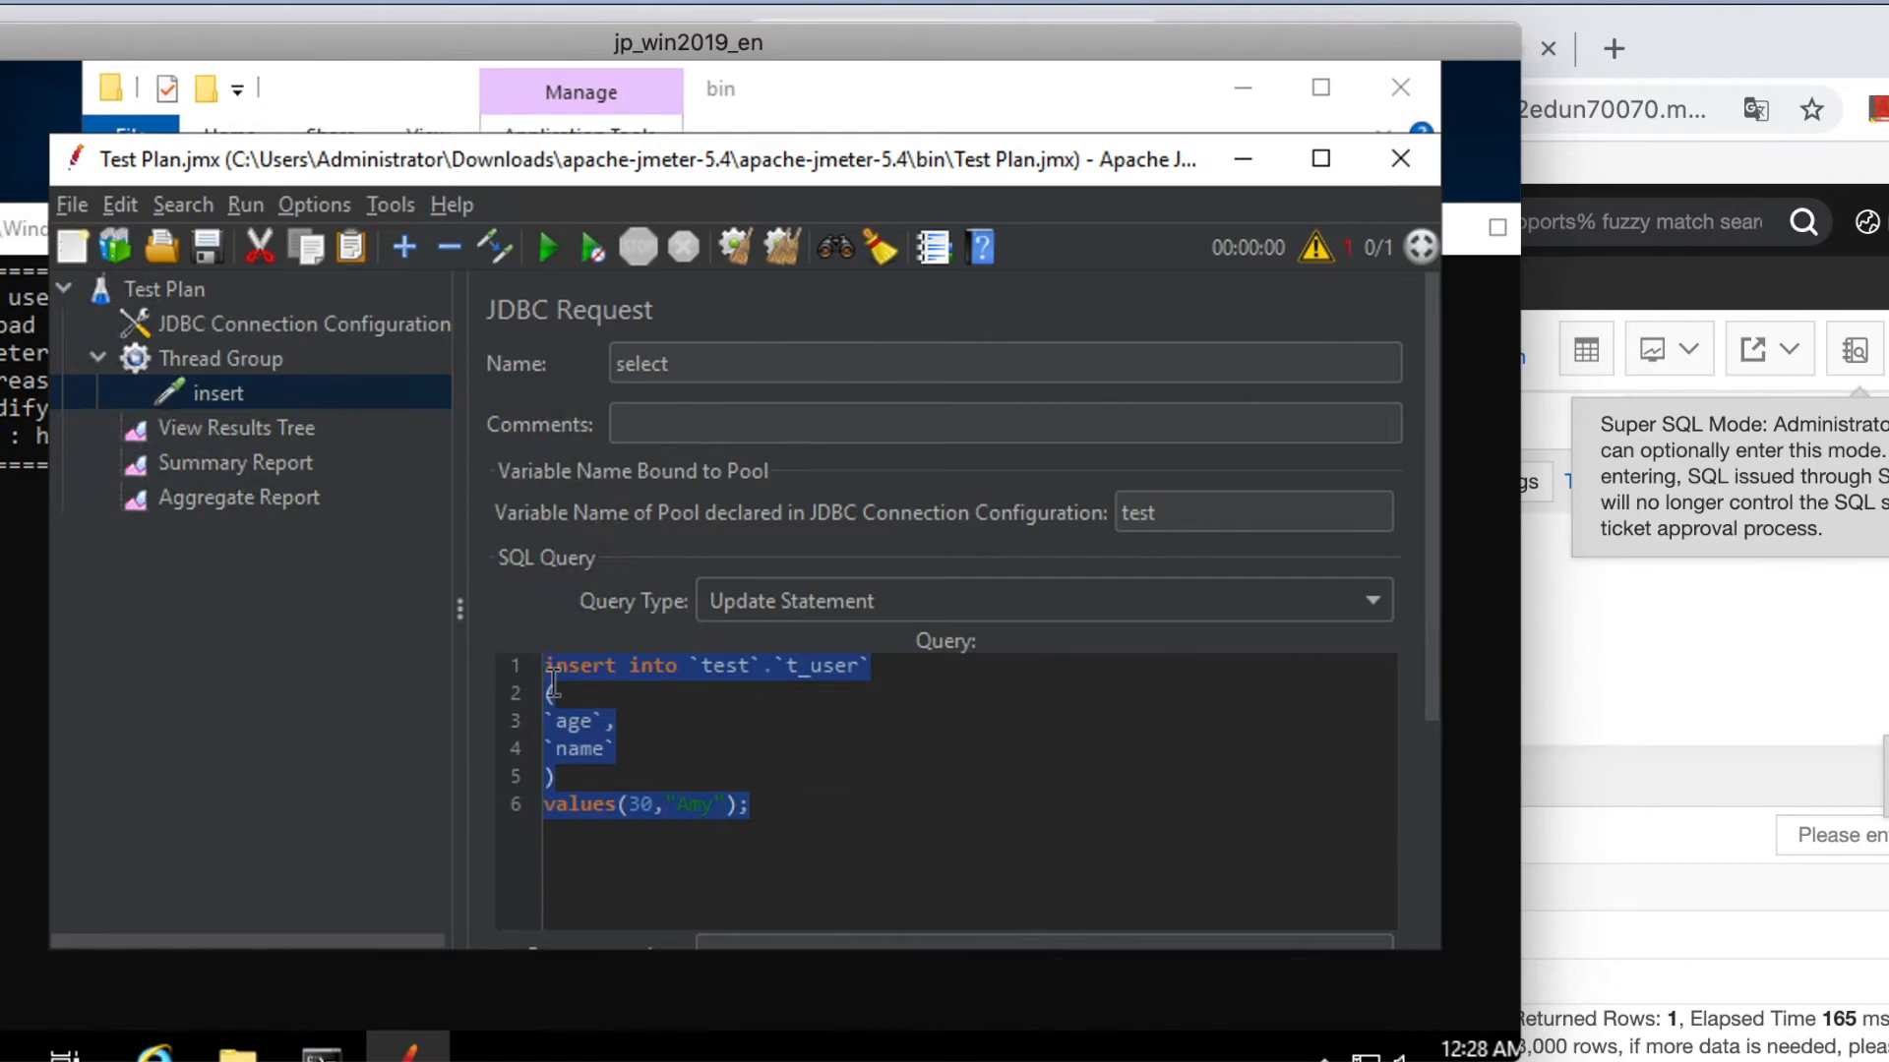
key("BackSpace")
type("select ")
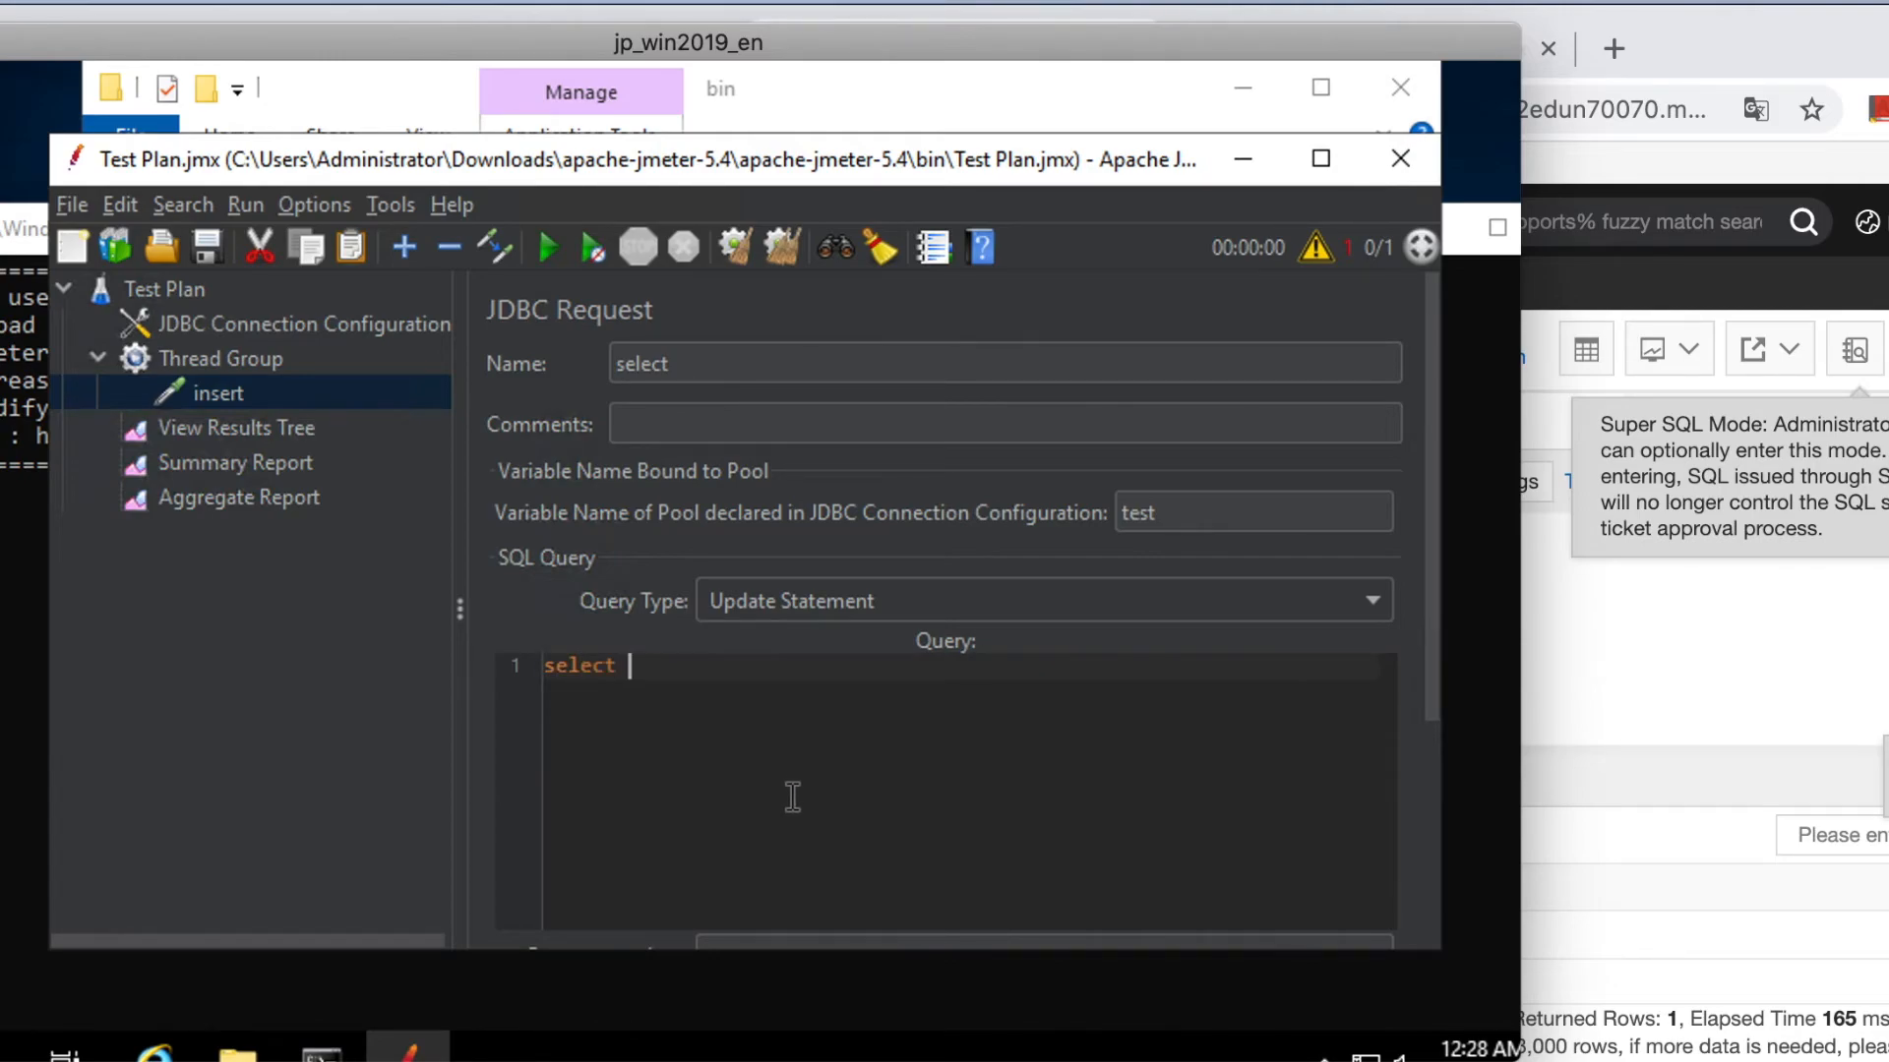
type("* from t_user;")
Set the query type to Select Statement.
left_click_drag(836, 665, 591, 659)
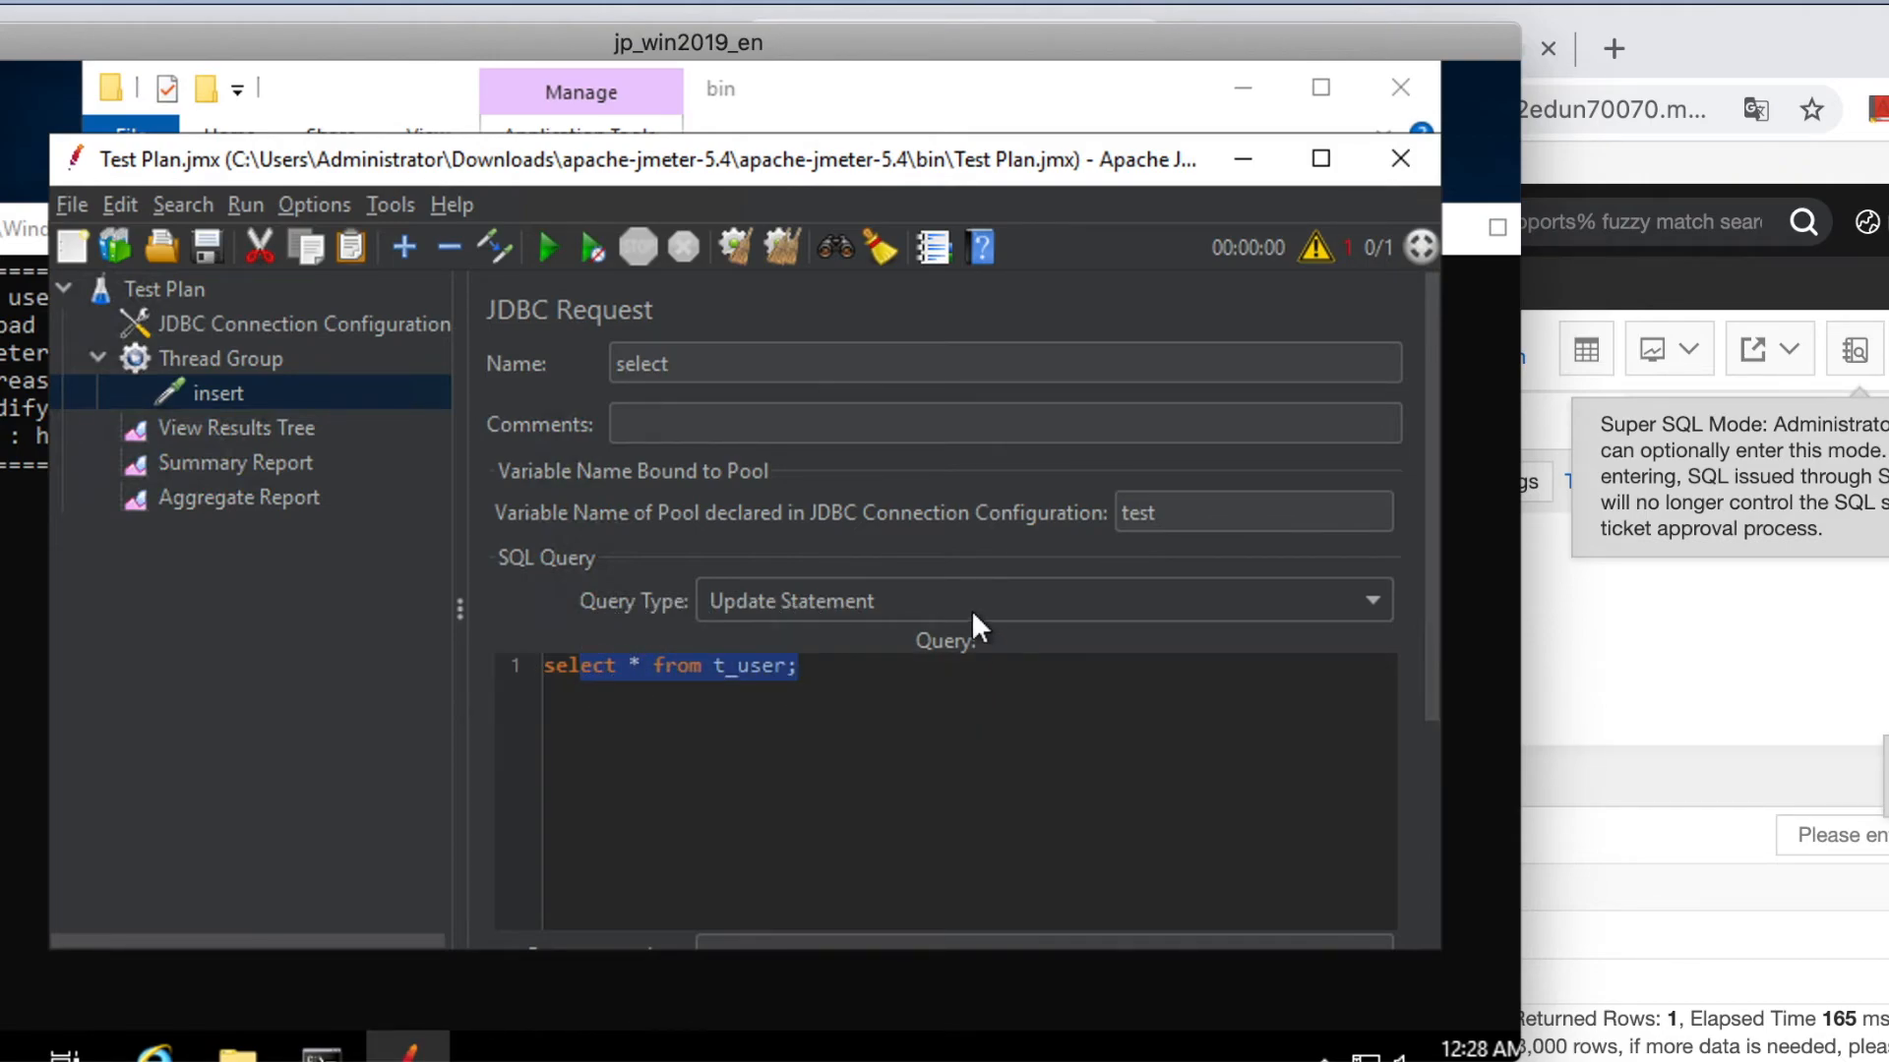
left_click(964, 600)
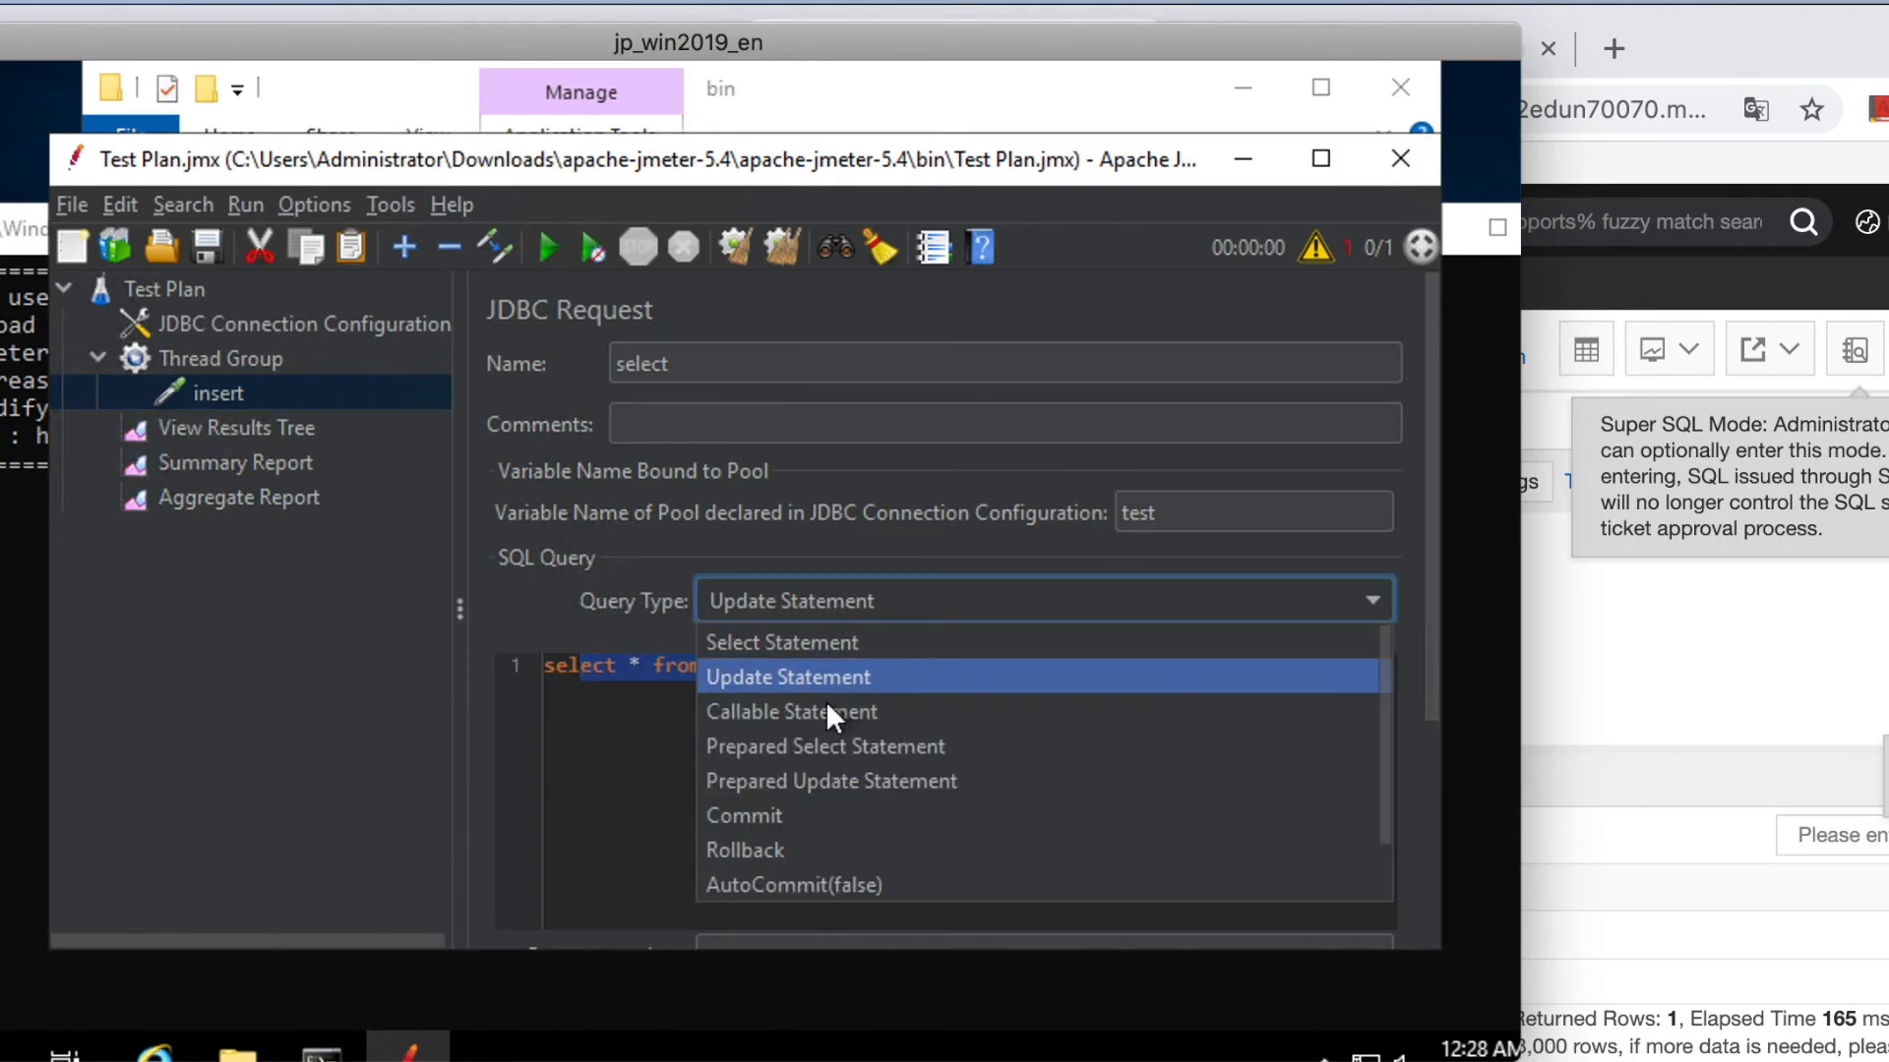
left_click(811, 650)
left_click(725, 723)
left_click(299, 454)
Clear all results and run the select test: 100 samples, 0.00% errors.
left_click(775, 246)
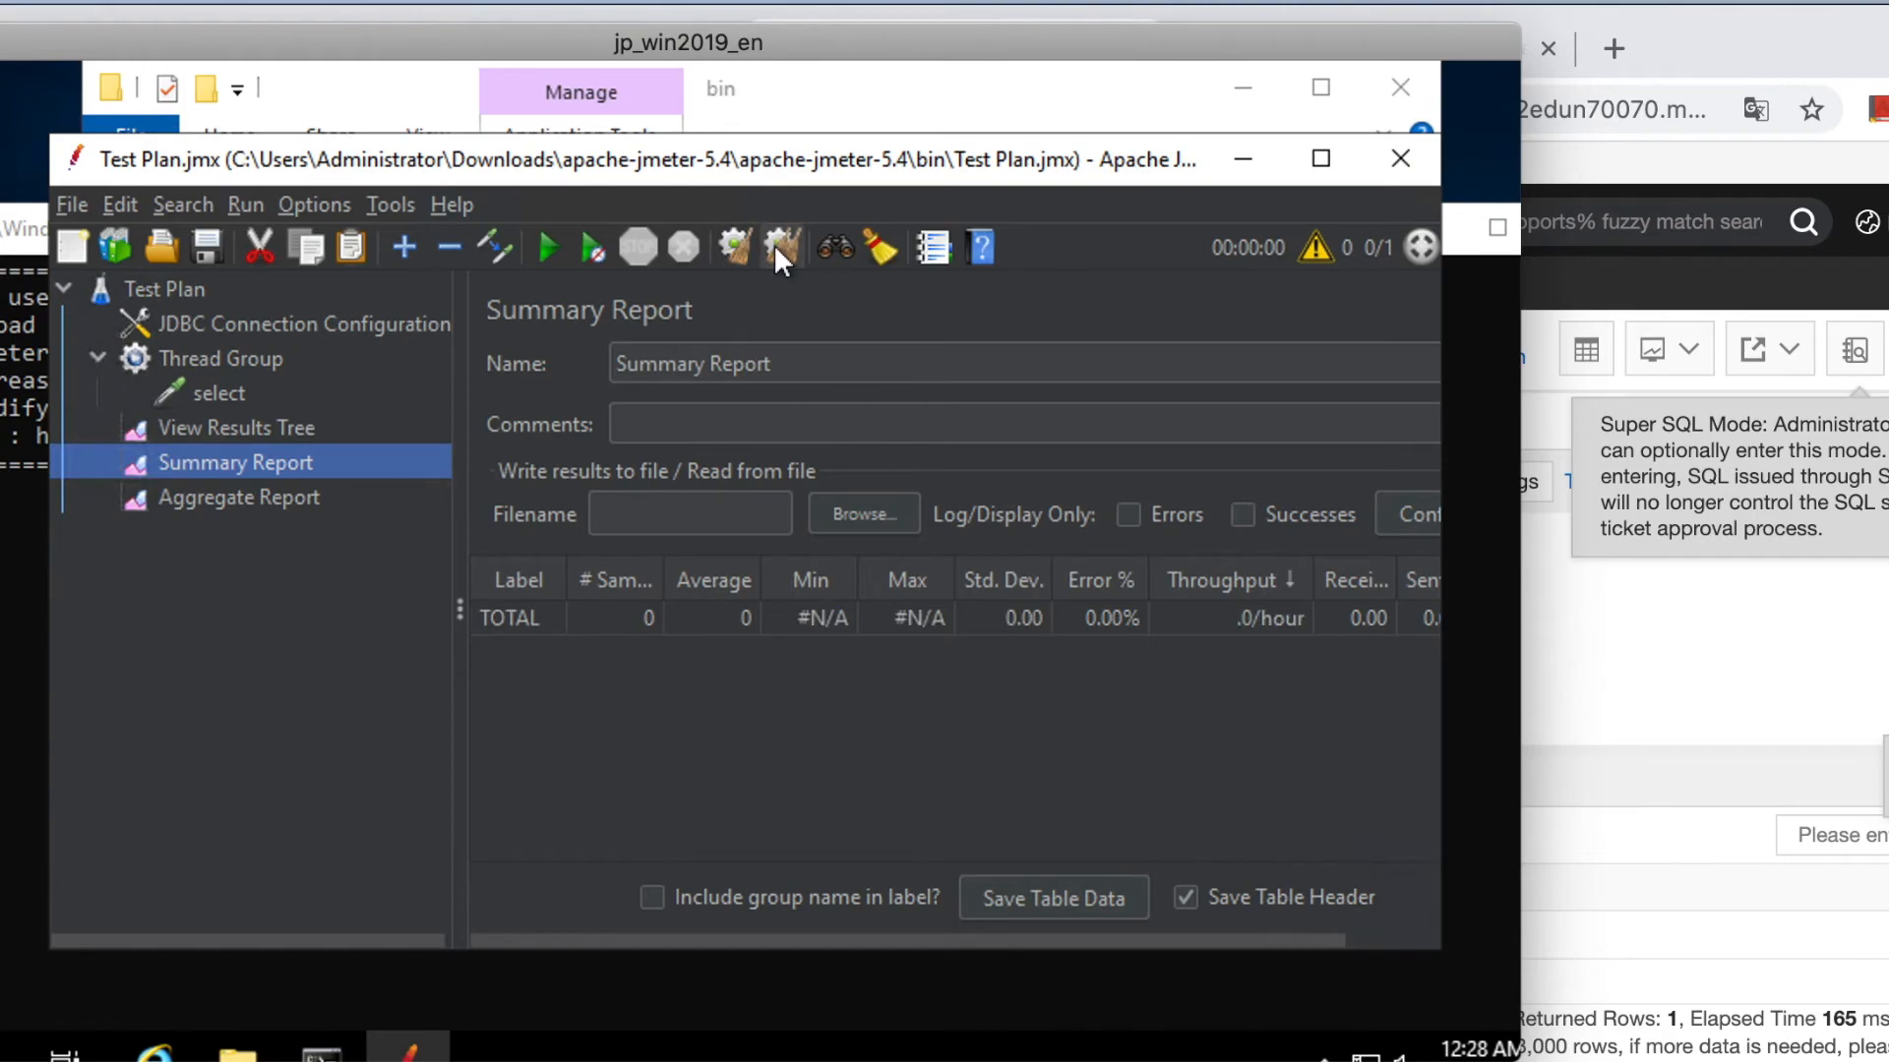
left_click(334, 439)
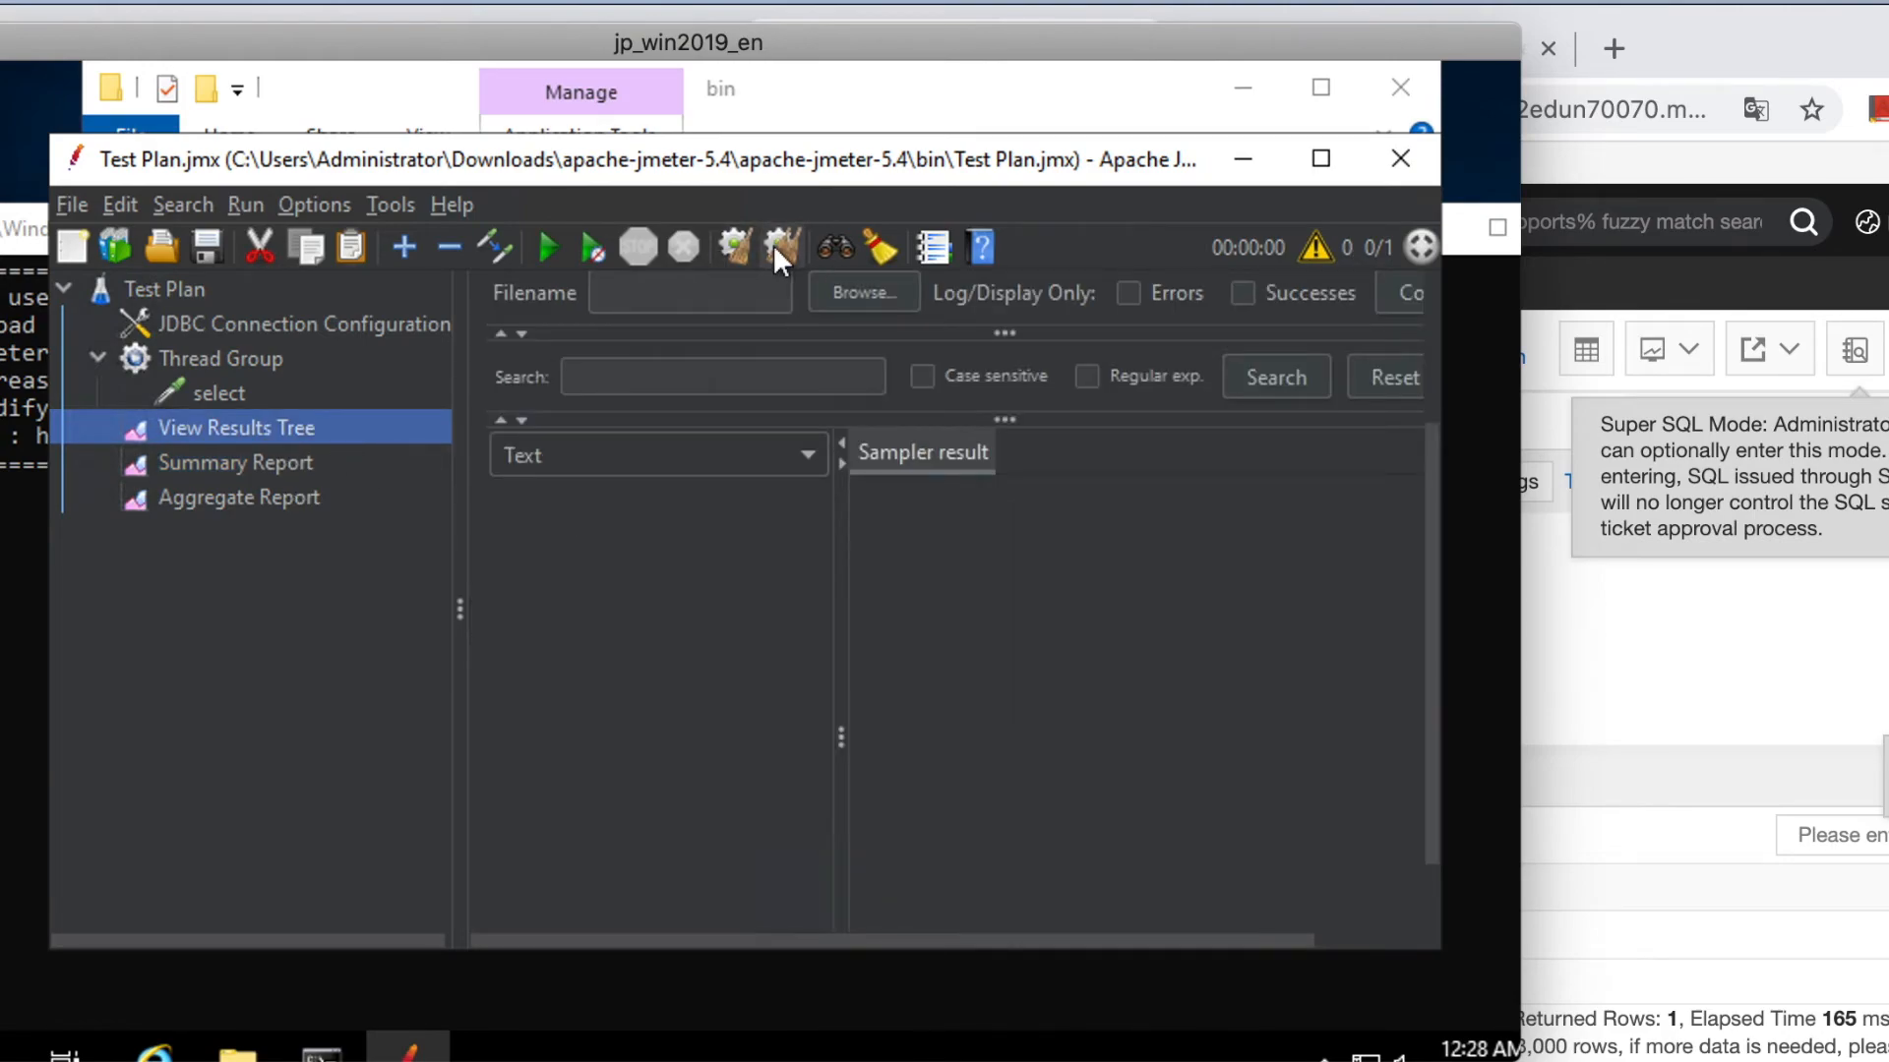
left_click(291, 499)
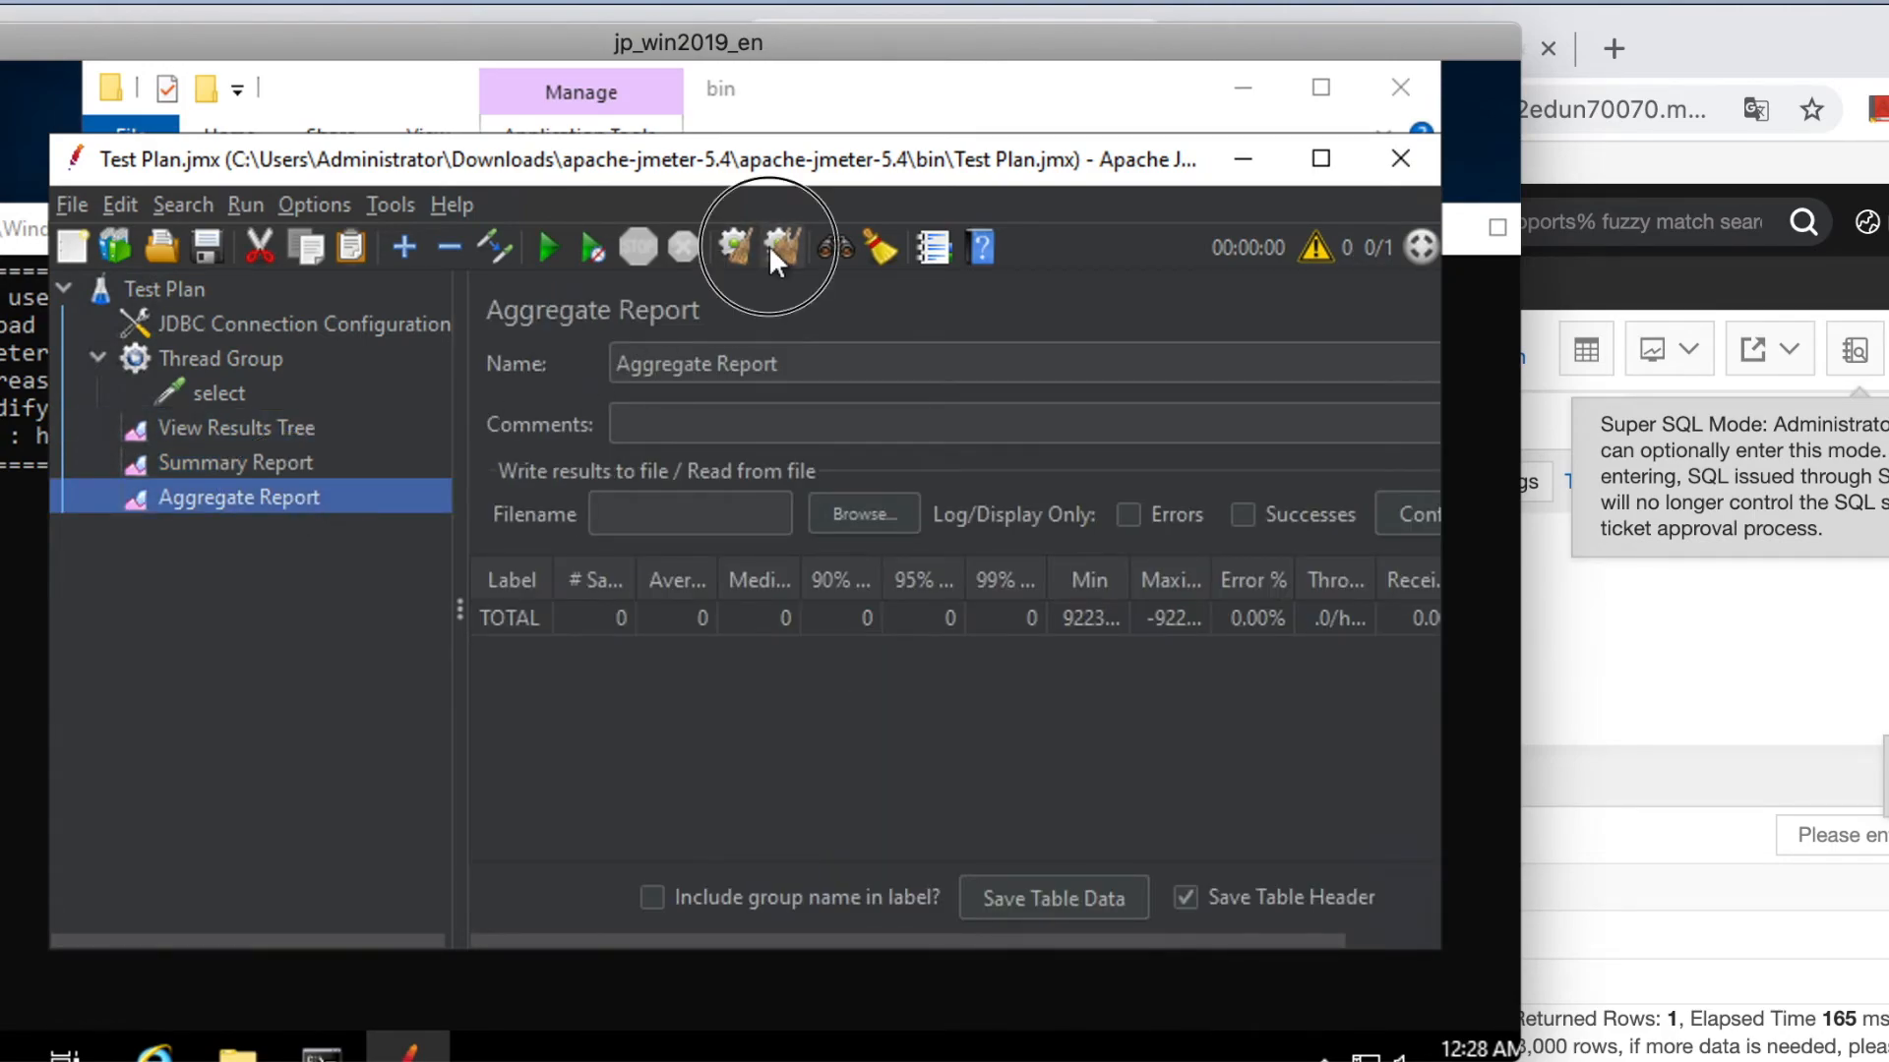
left_click(325, 460)
left_click(548, 245)
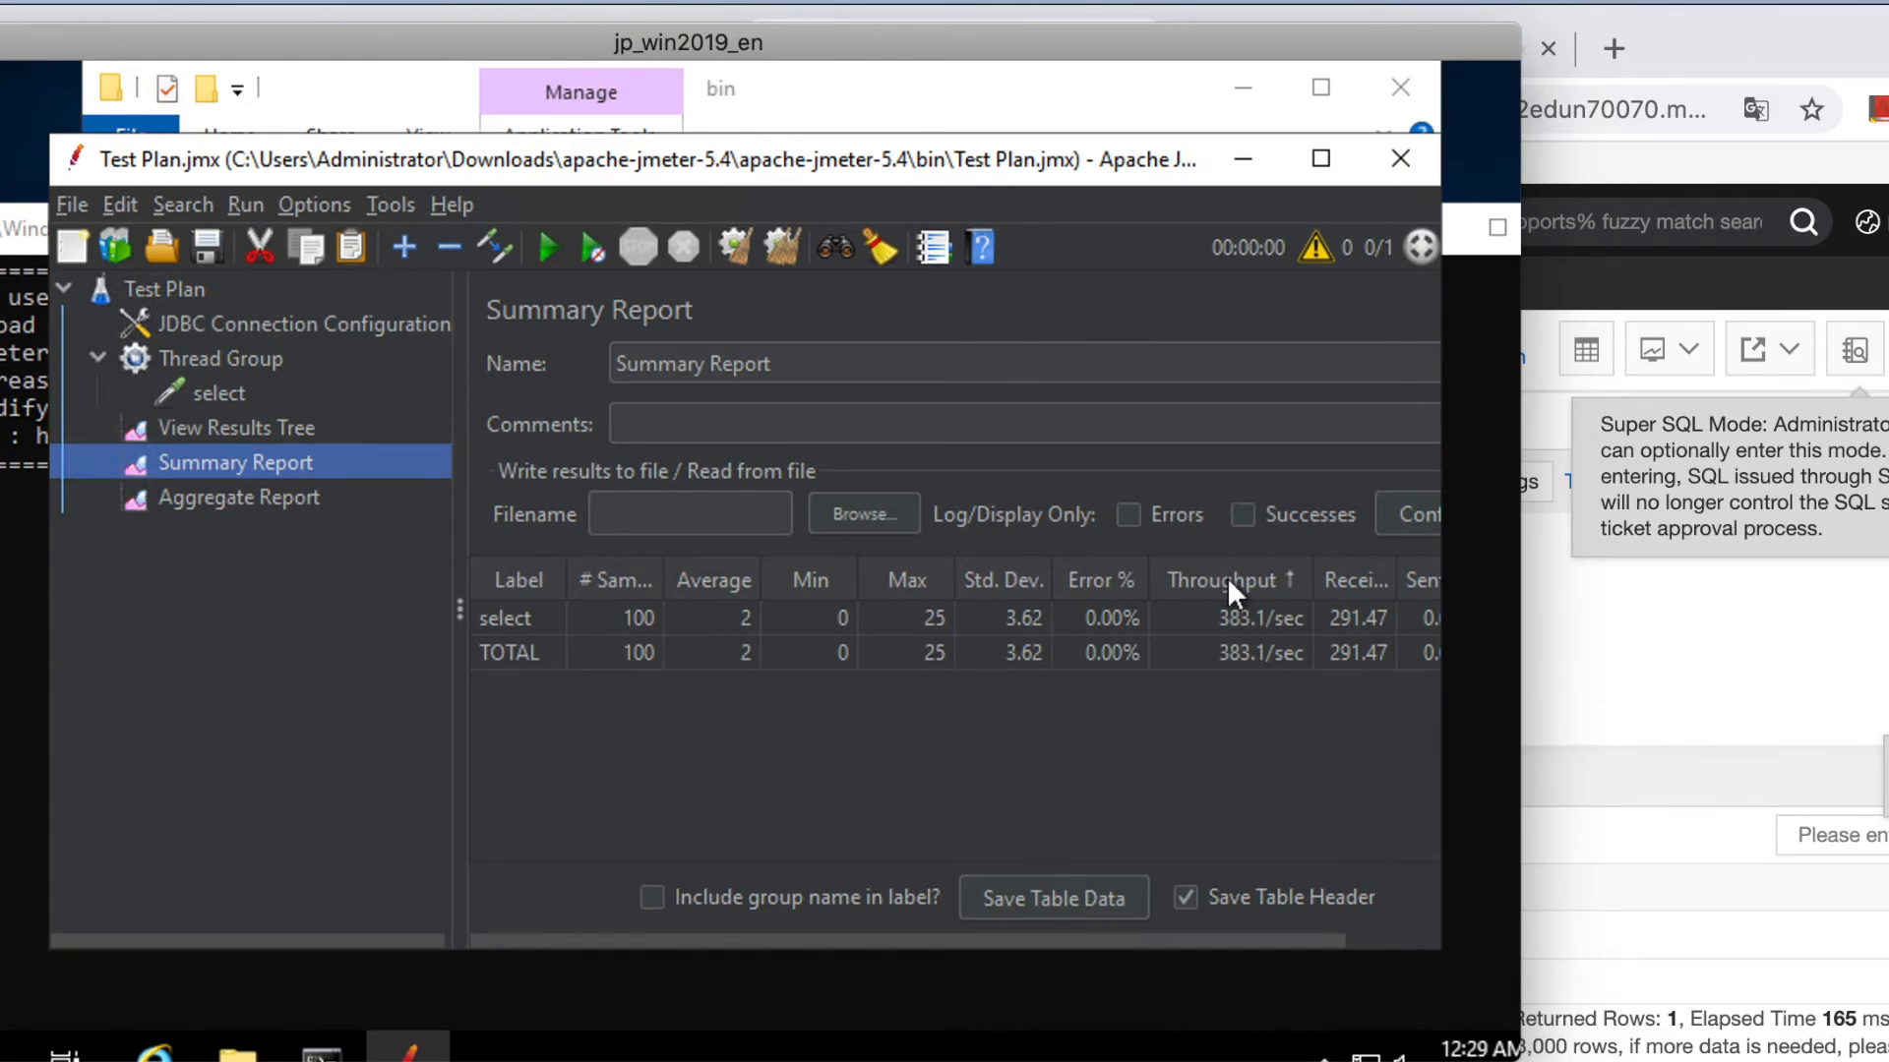
In DMS, rerun the count(*) query on t_user, which returns 110.
left_click(1675, 654)
left_click(1138, 615)
left_click_drag(1131, 677, 593, 685)
left_click(642, 470)
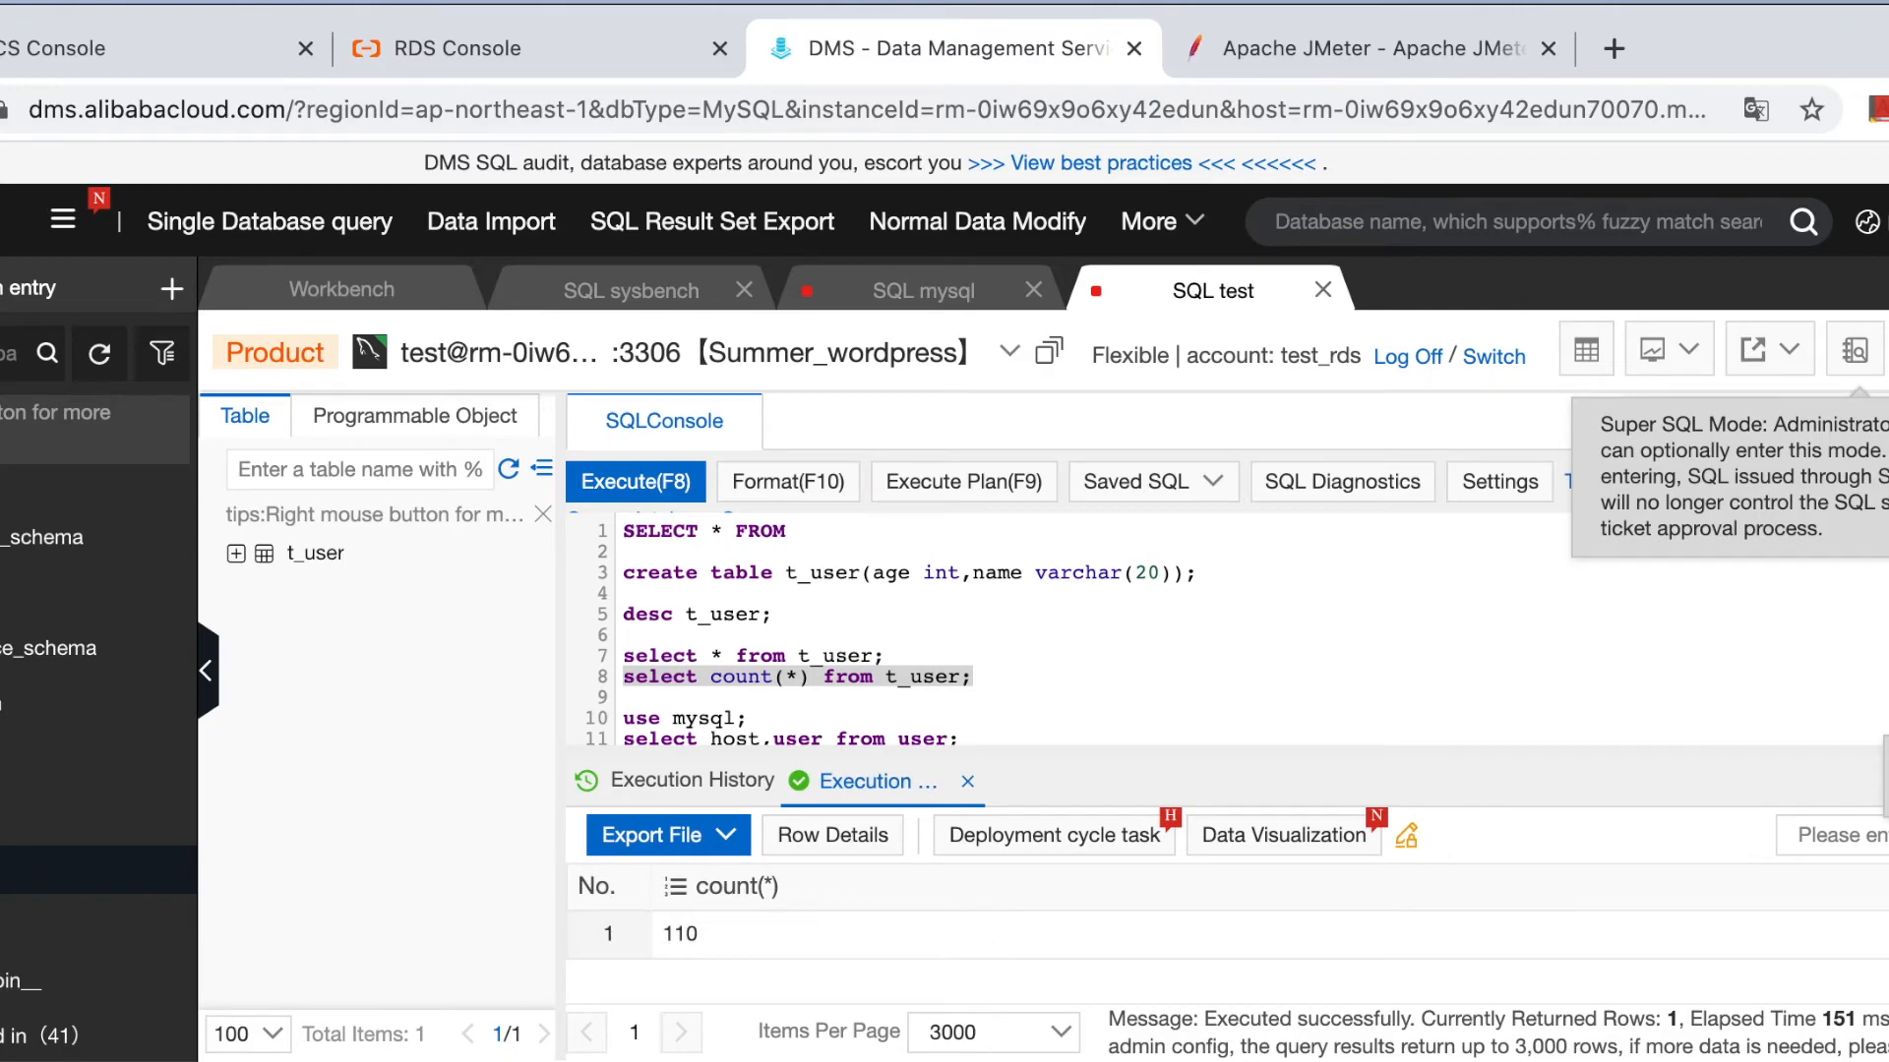
Return to JMeter's Summary Report: select at 100 samples, 383.1/sec throughput.
key("super+Tab")
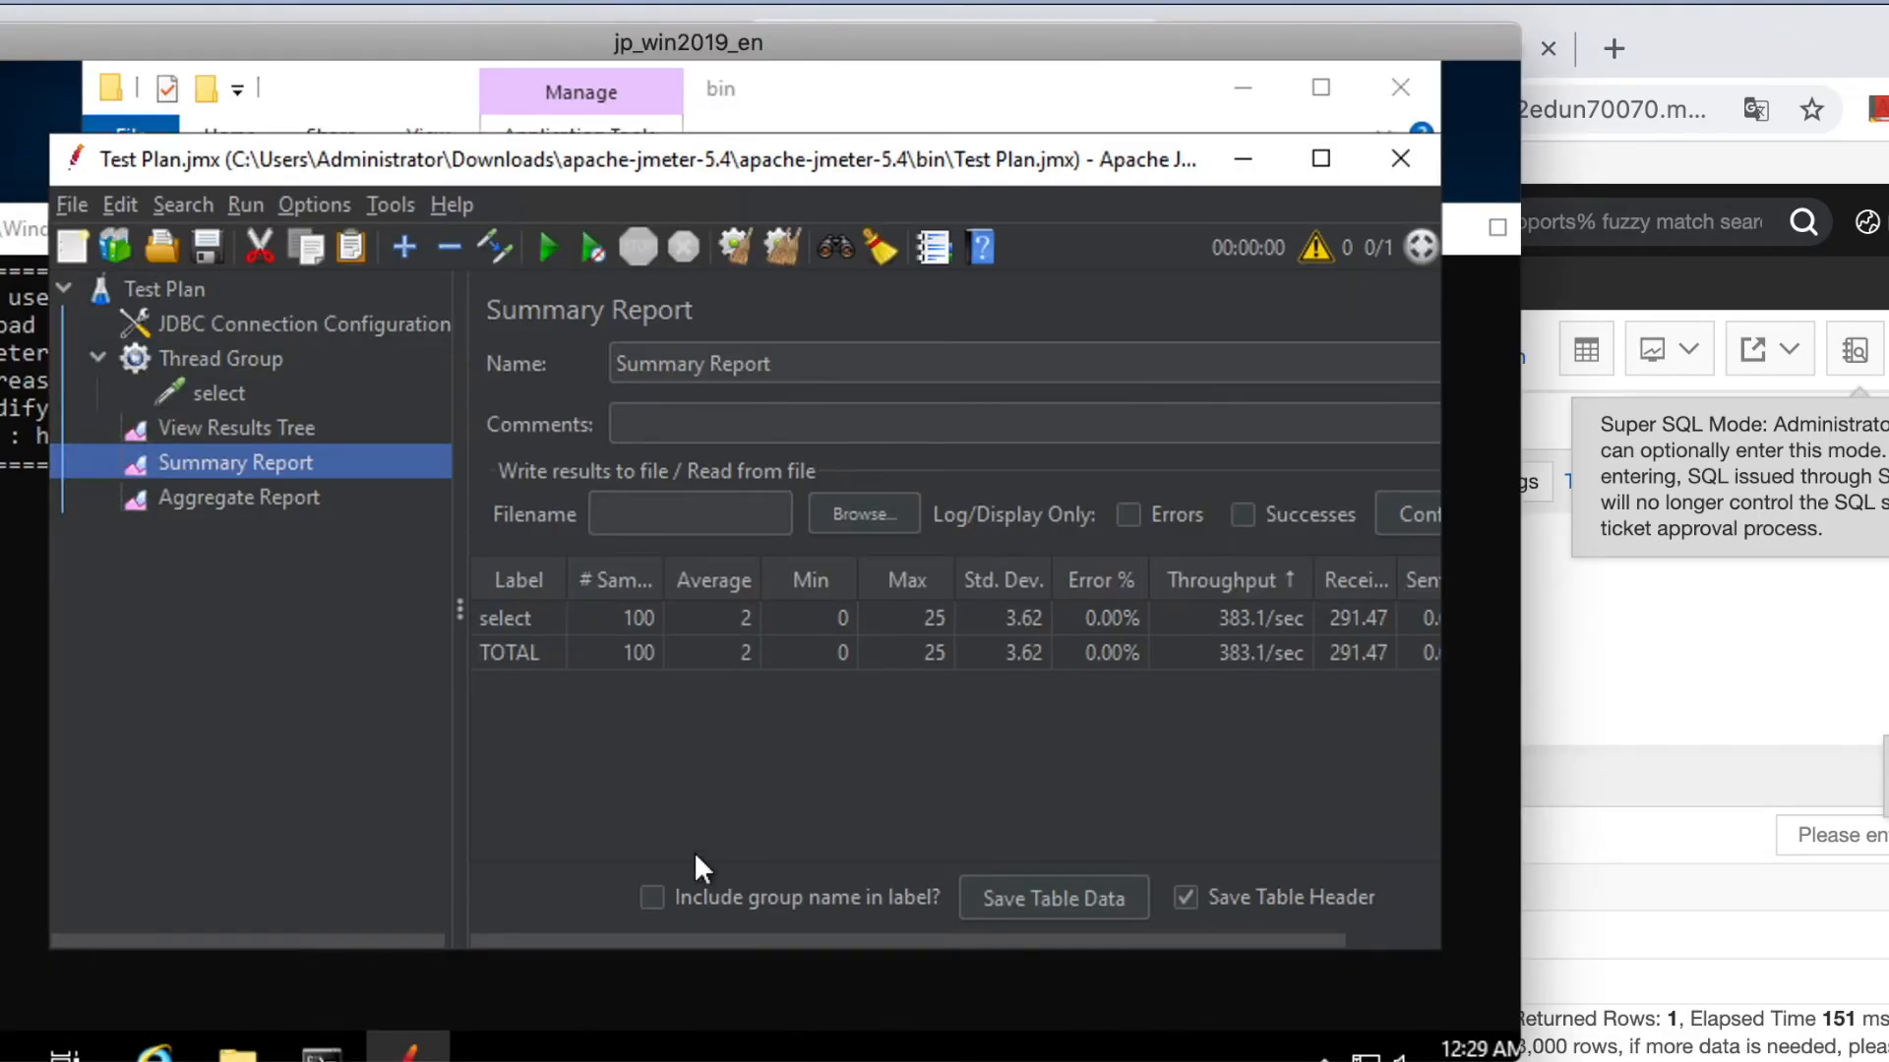
Duplicate the select request and rename the copy to insert.
left_click(238, 395)
right_click(185, 395)
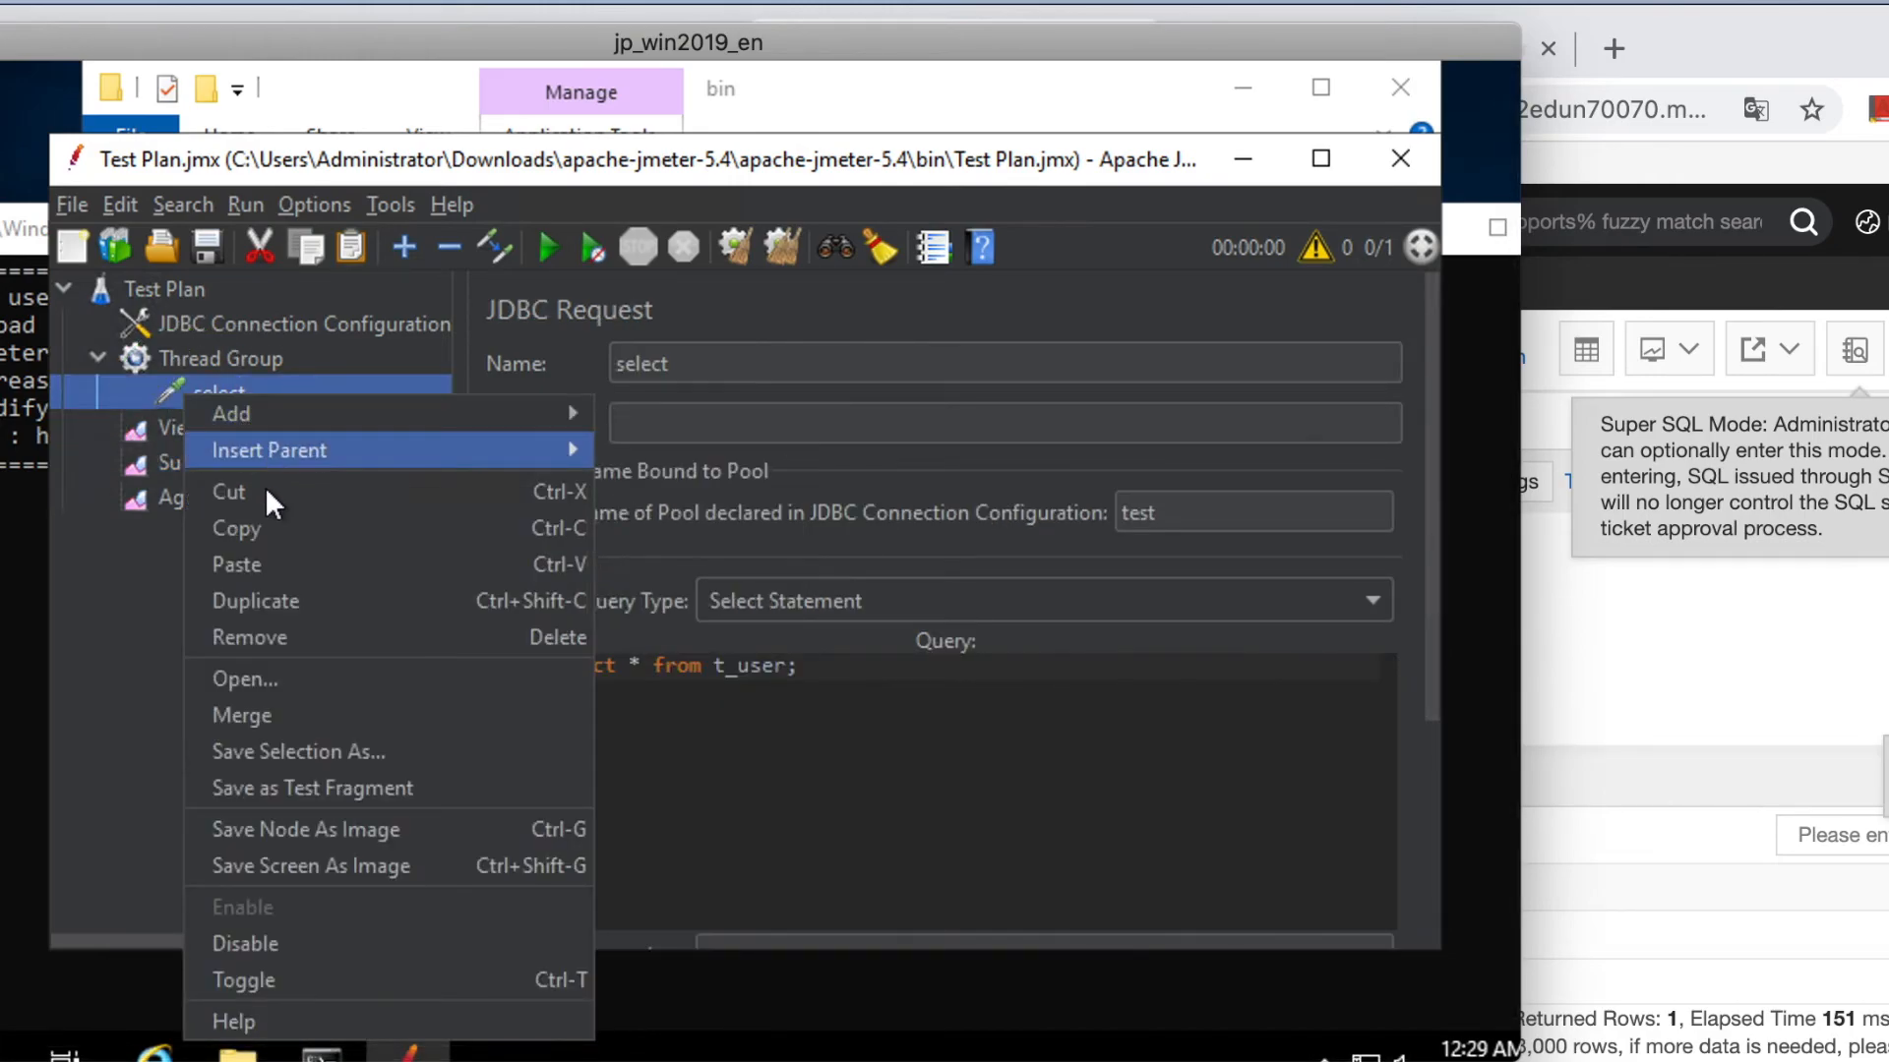
left_click(262, 602)
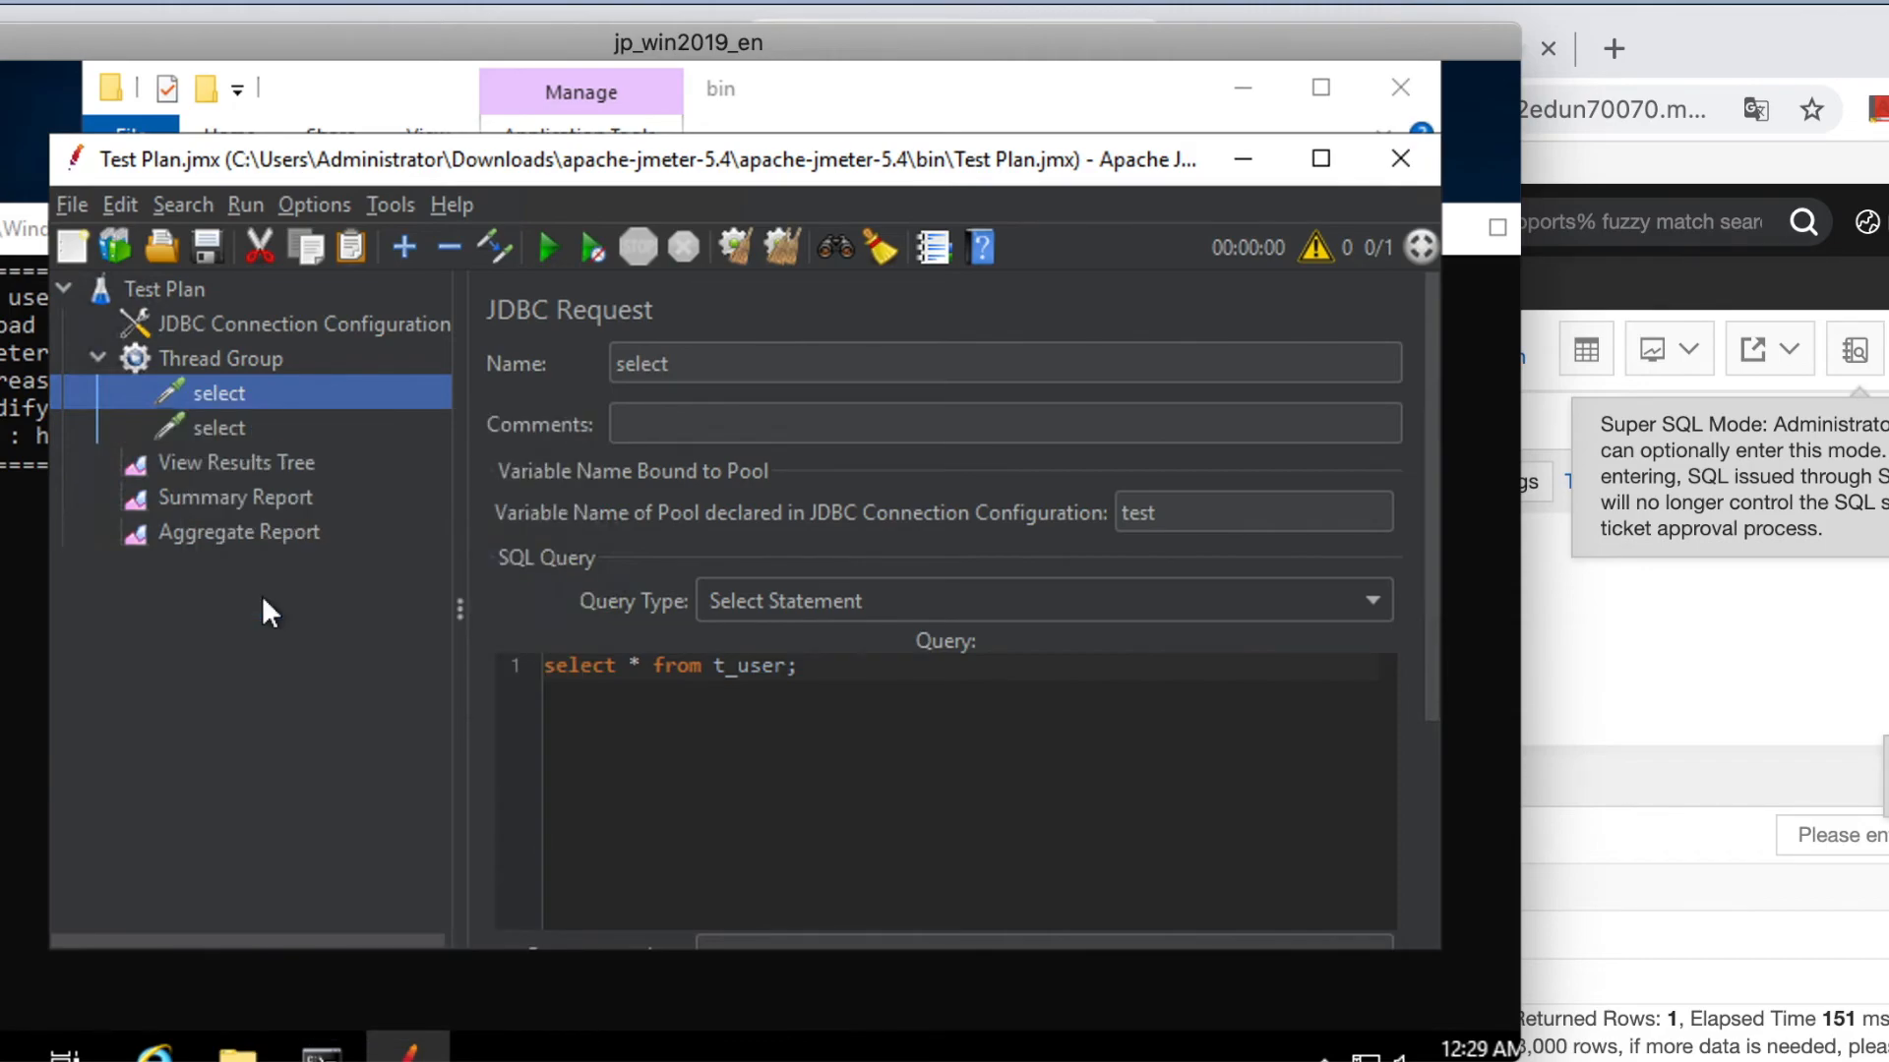
left_click(204, 427)
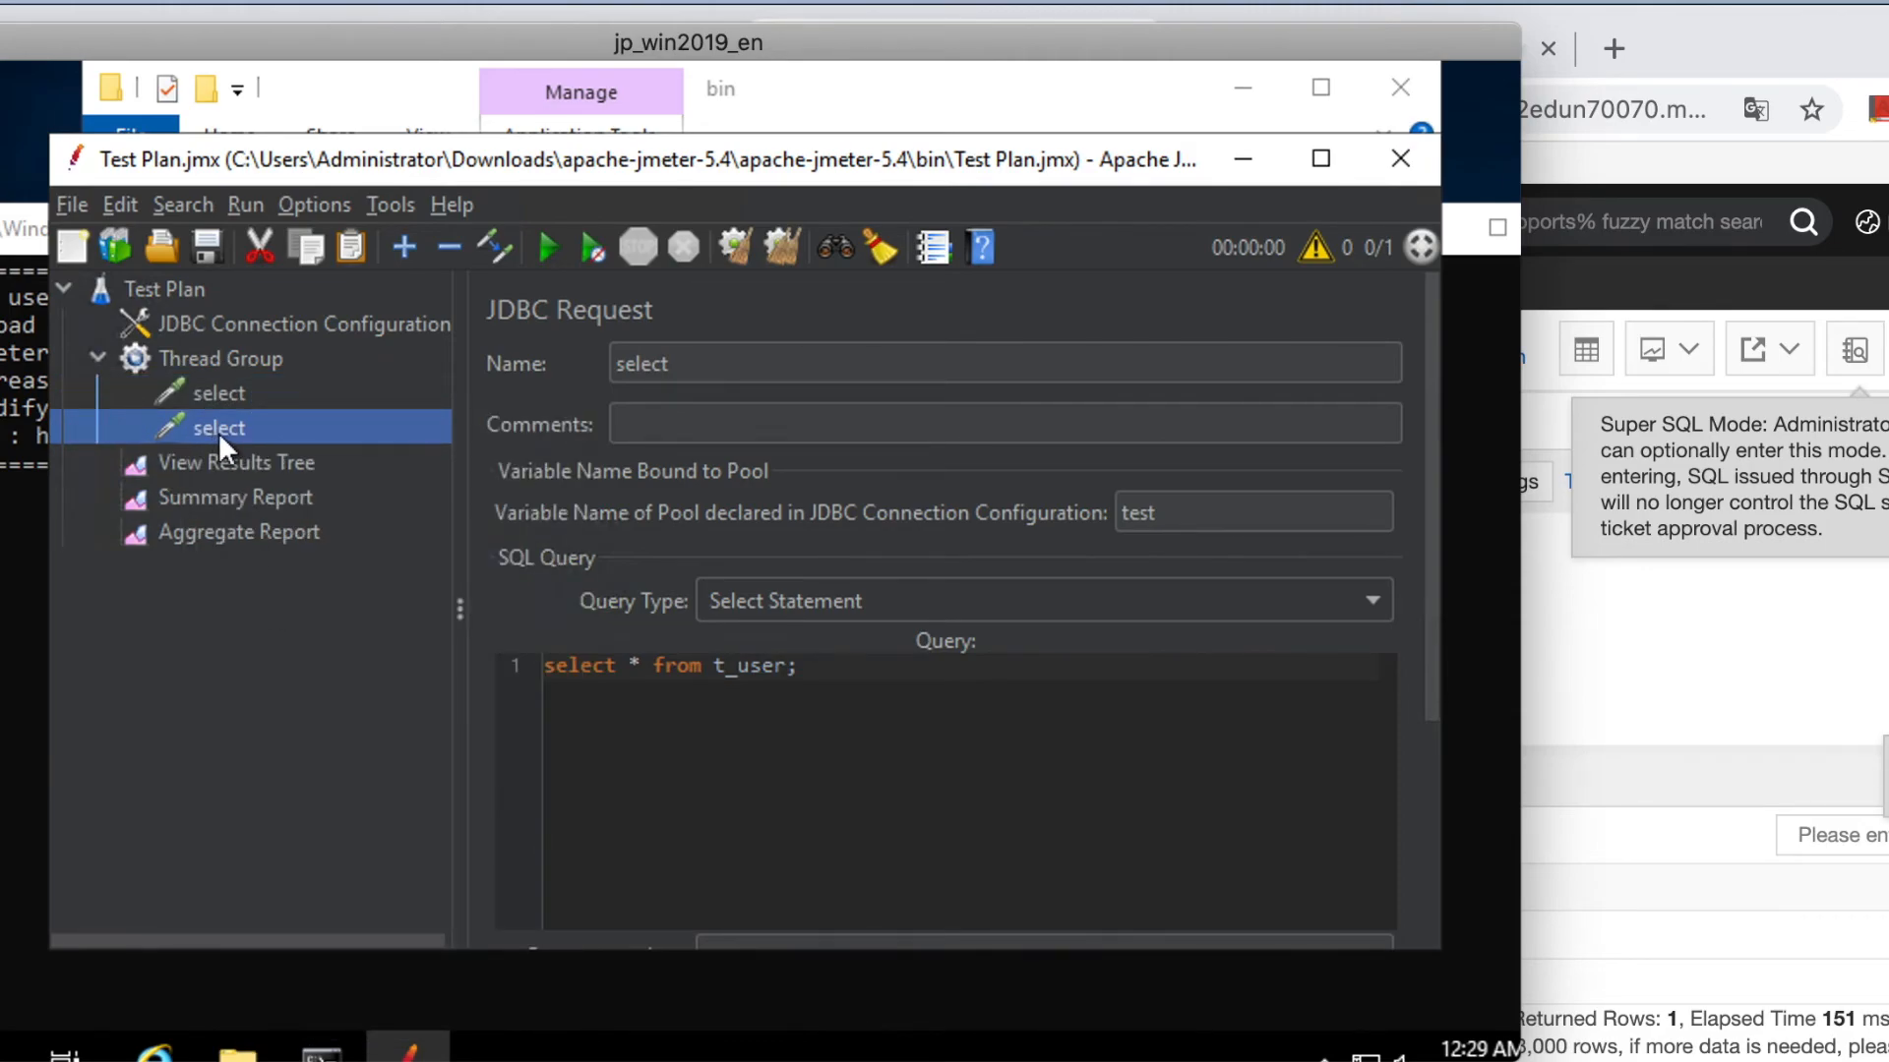
left_click(686, 363)
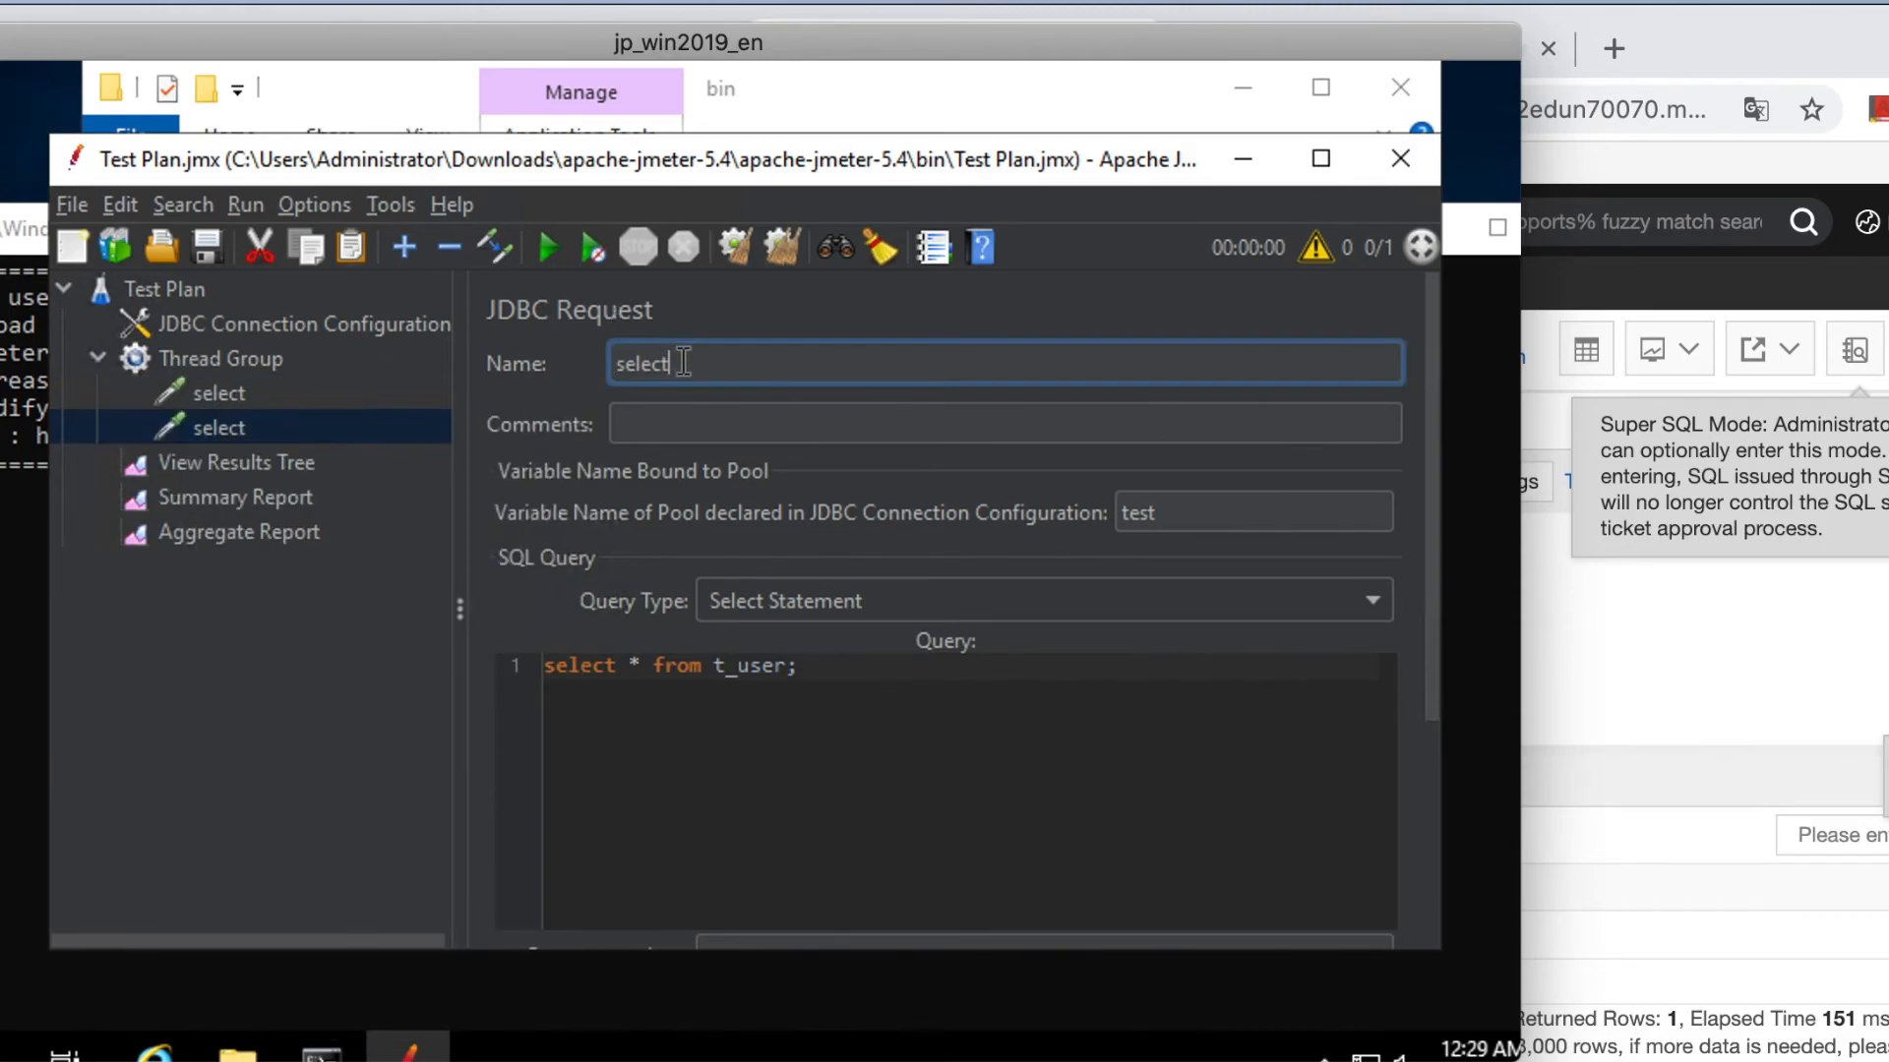
key("ctrl+a")
key("BackSpace")
type("insert")
left_click(767, 725)
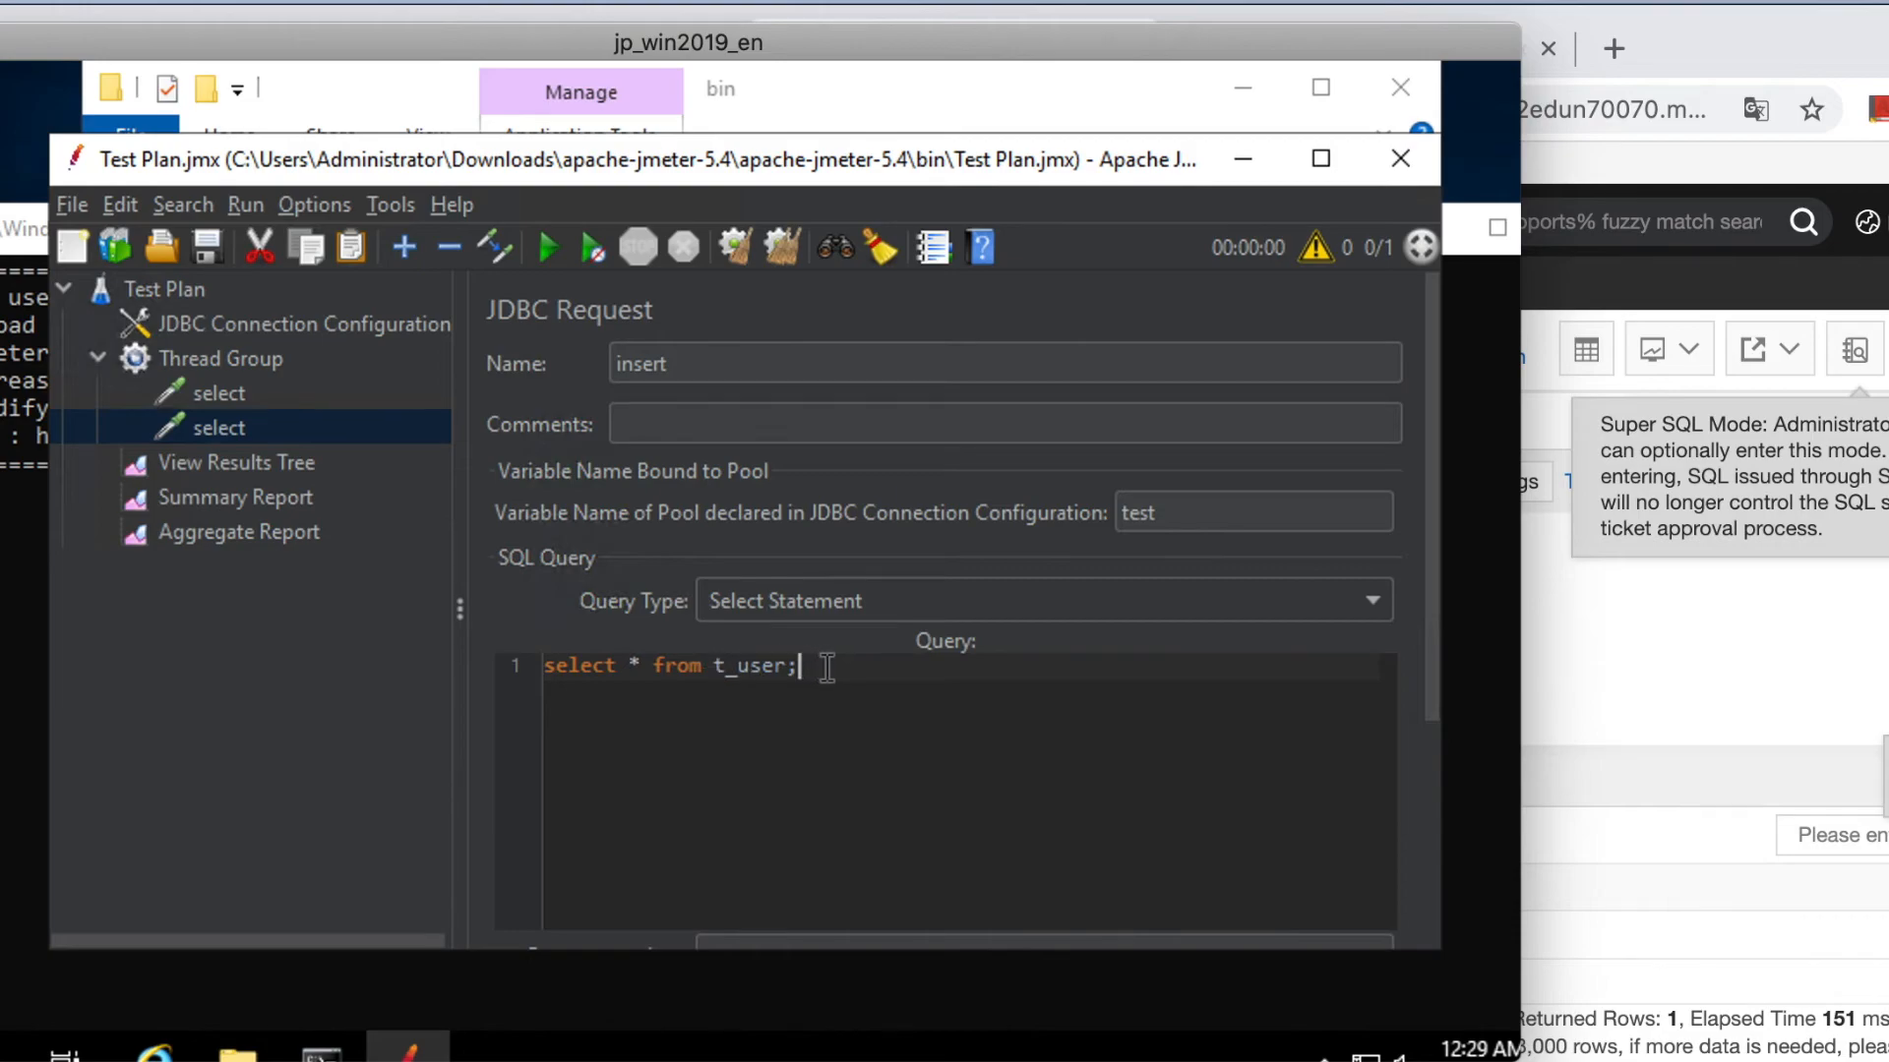
Make the copy an Update Statement inserting age 10 and a name into test.t_user.
left_click_drag(826, 664, 532, 665)
key("BackSpace")
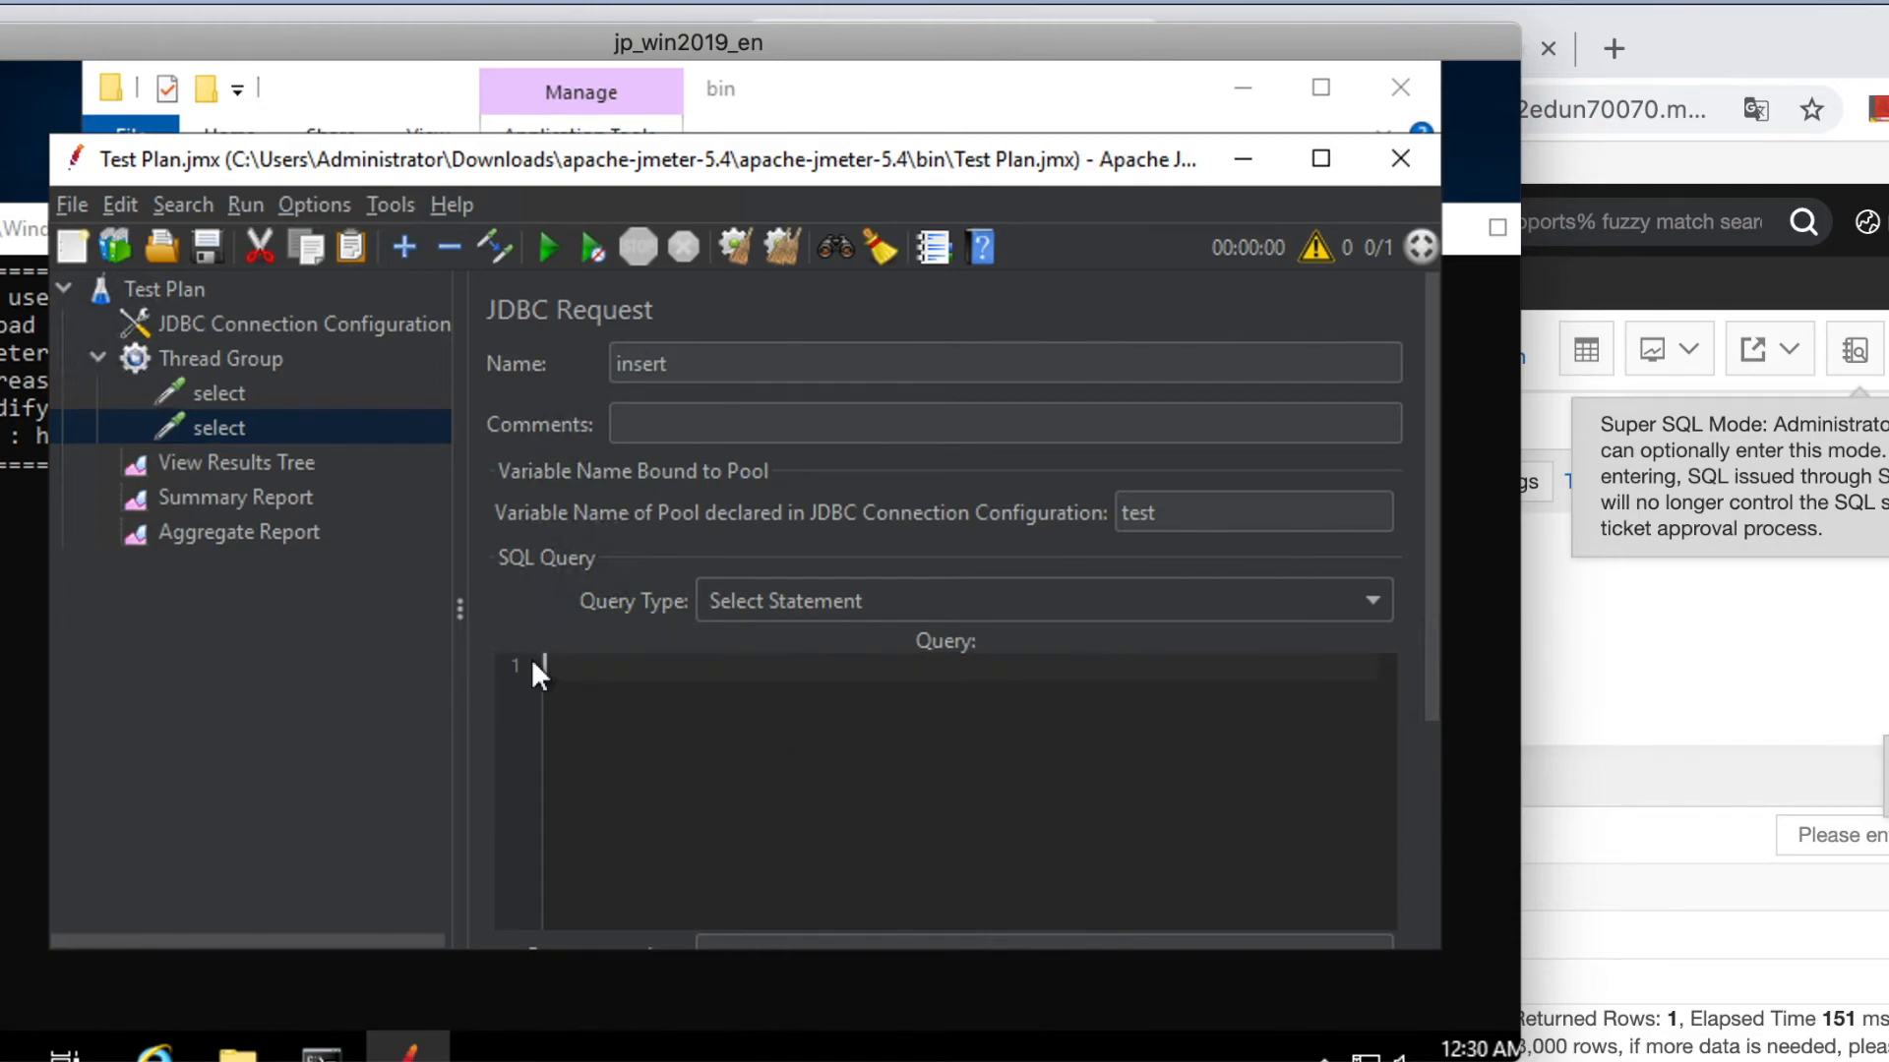
left_click(824, 595)
left_click(790, 675)
left_click(614, 699)
type("insert into `test`.`t_user")
left_click(846, 802)
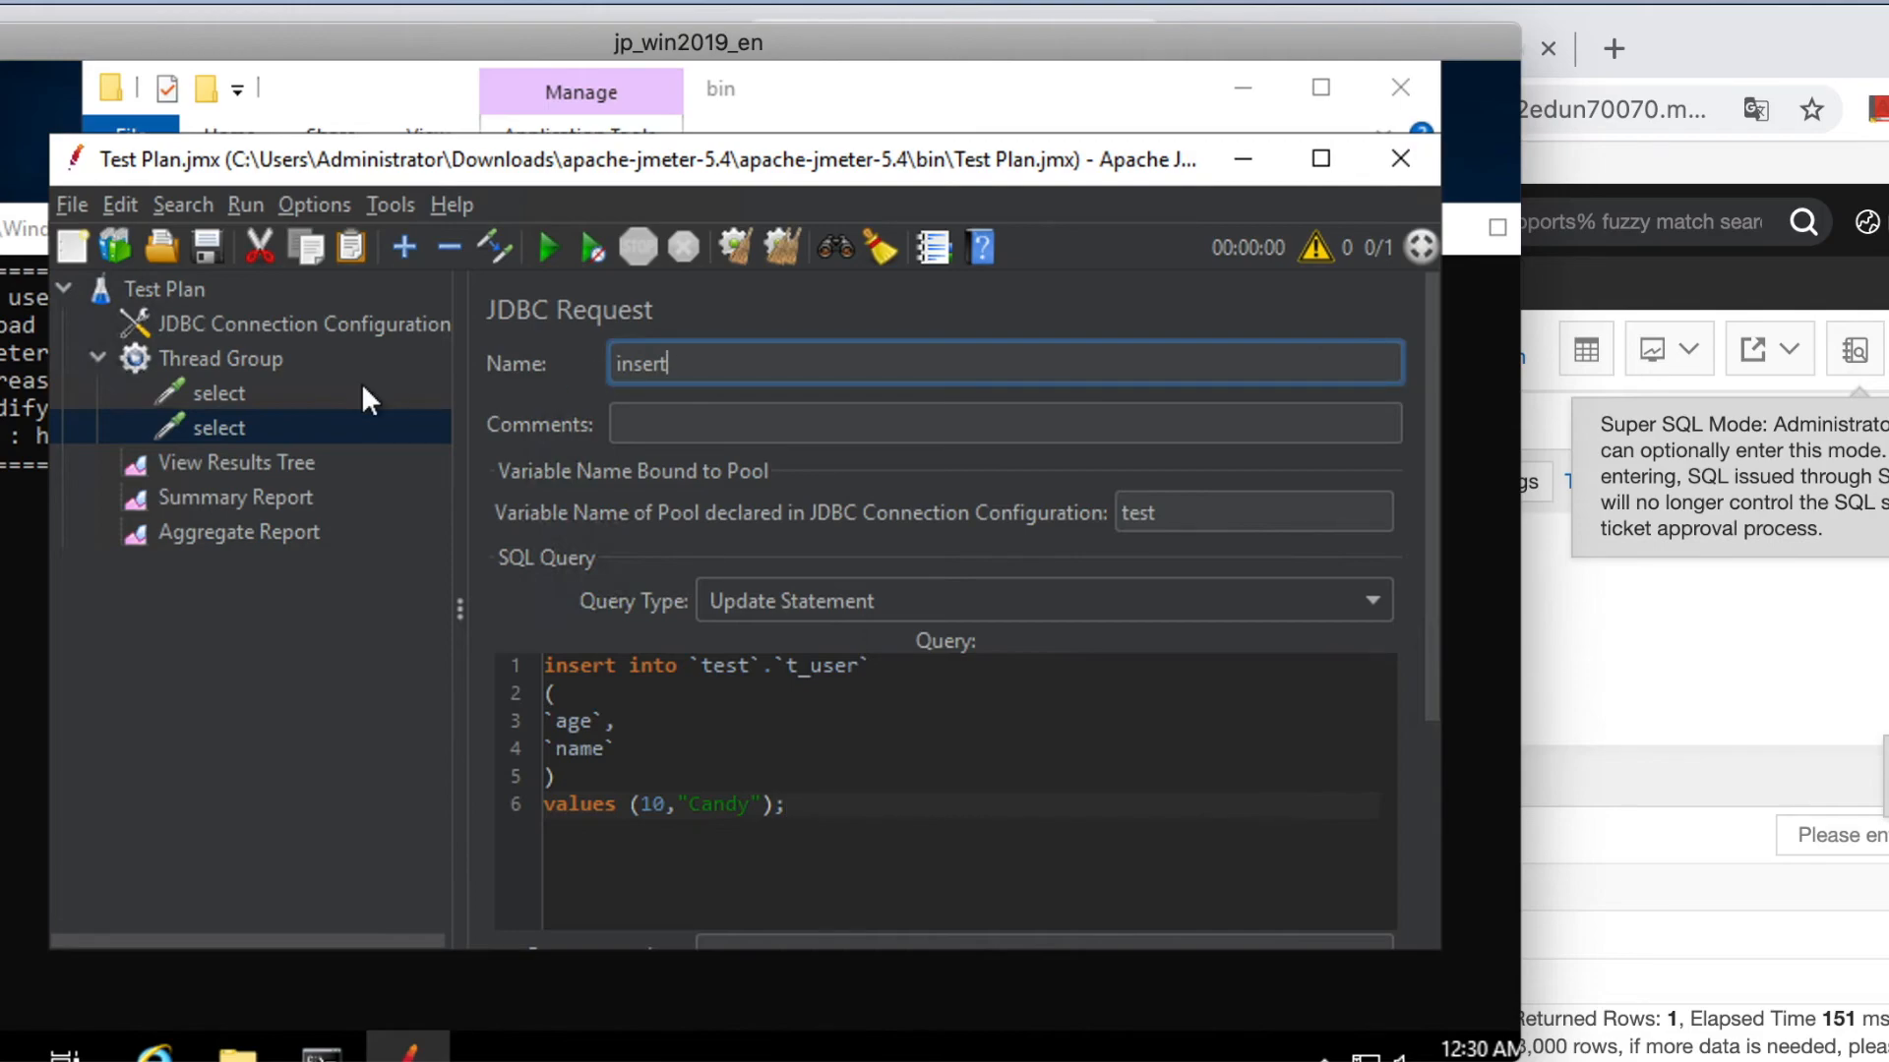
left_click(236, 395)
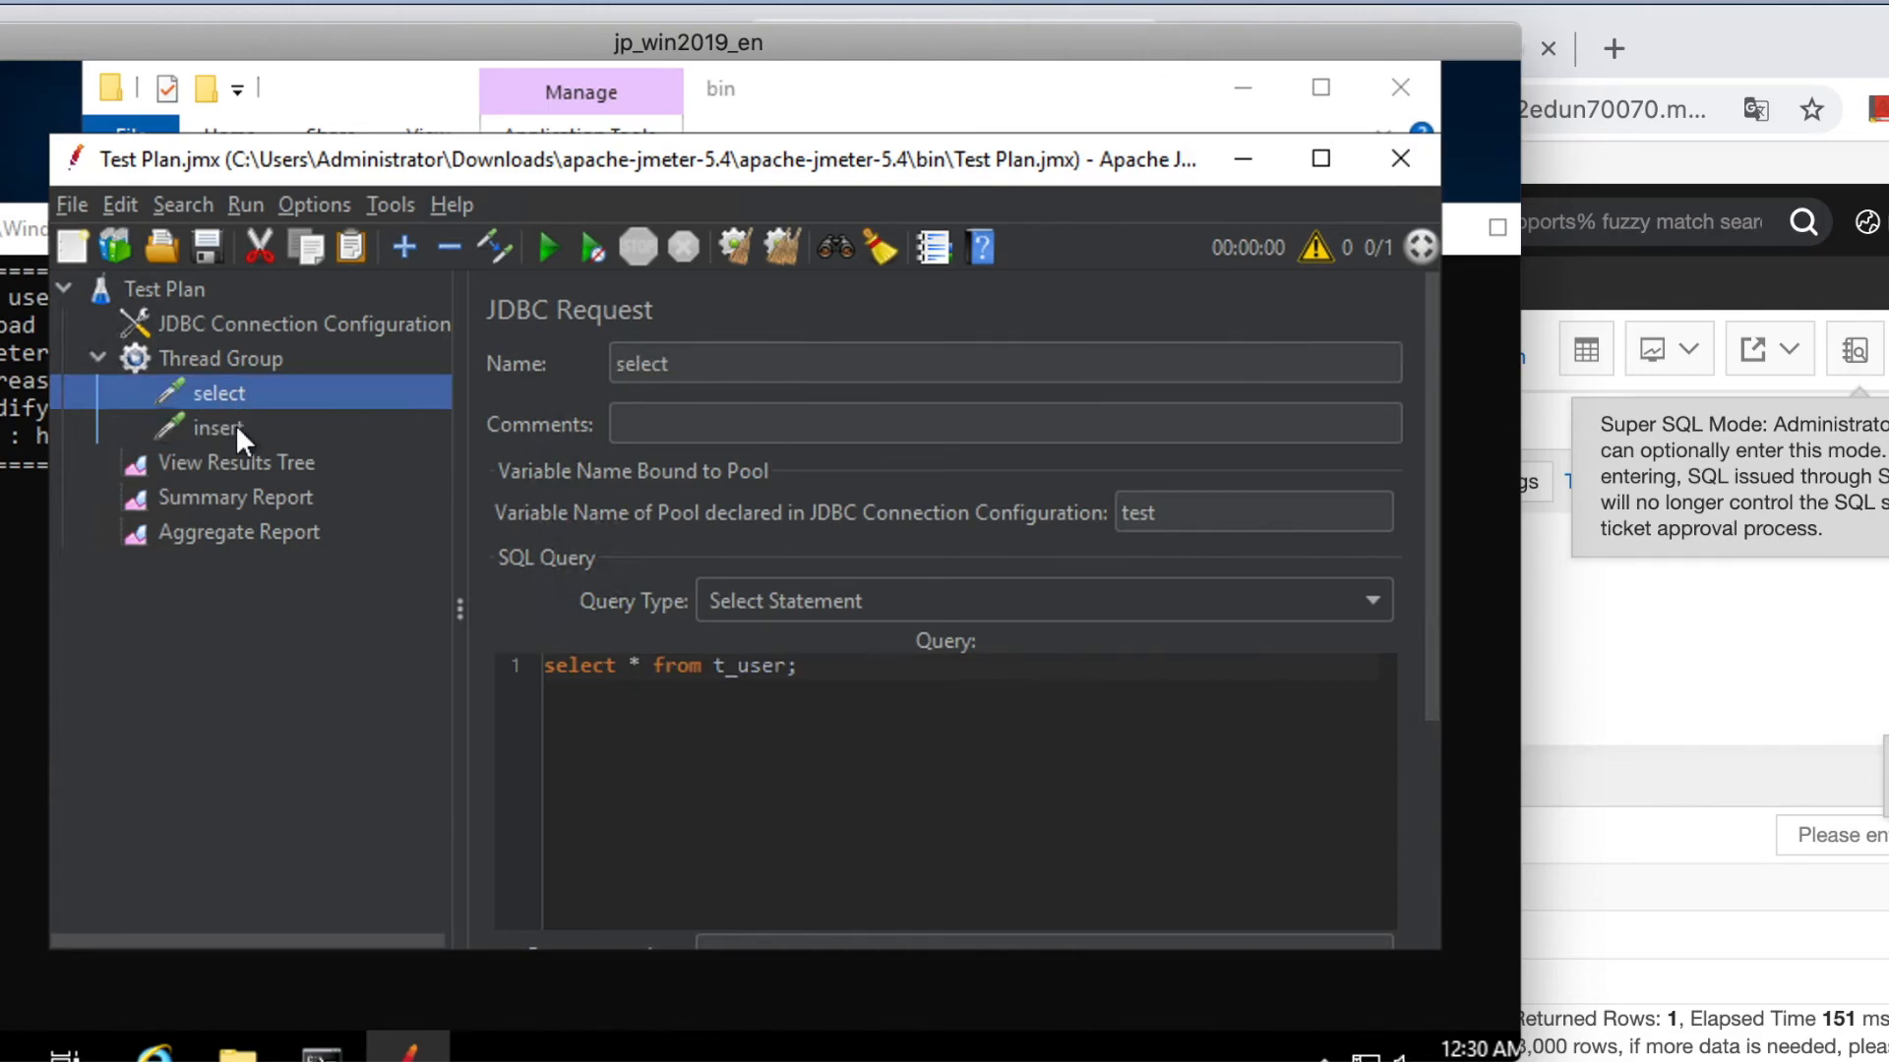
left_click(250, 429)
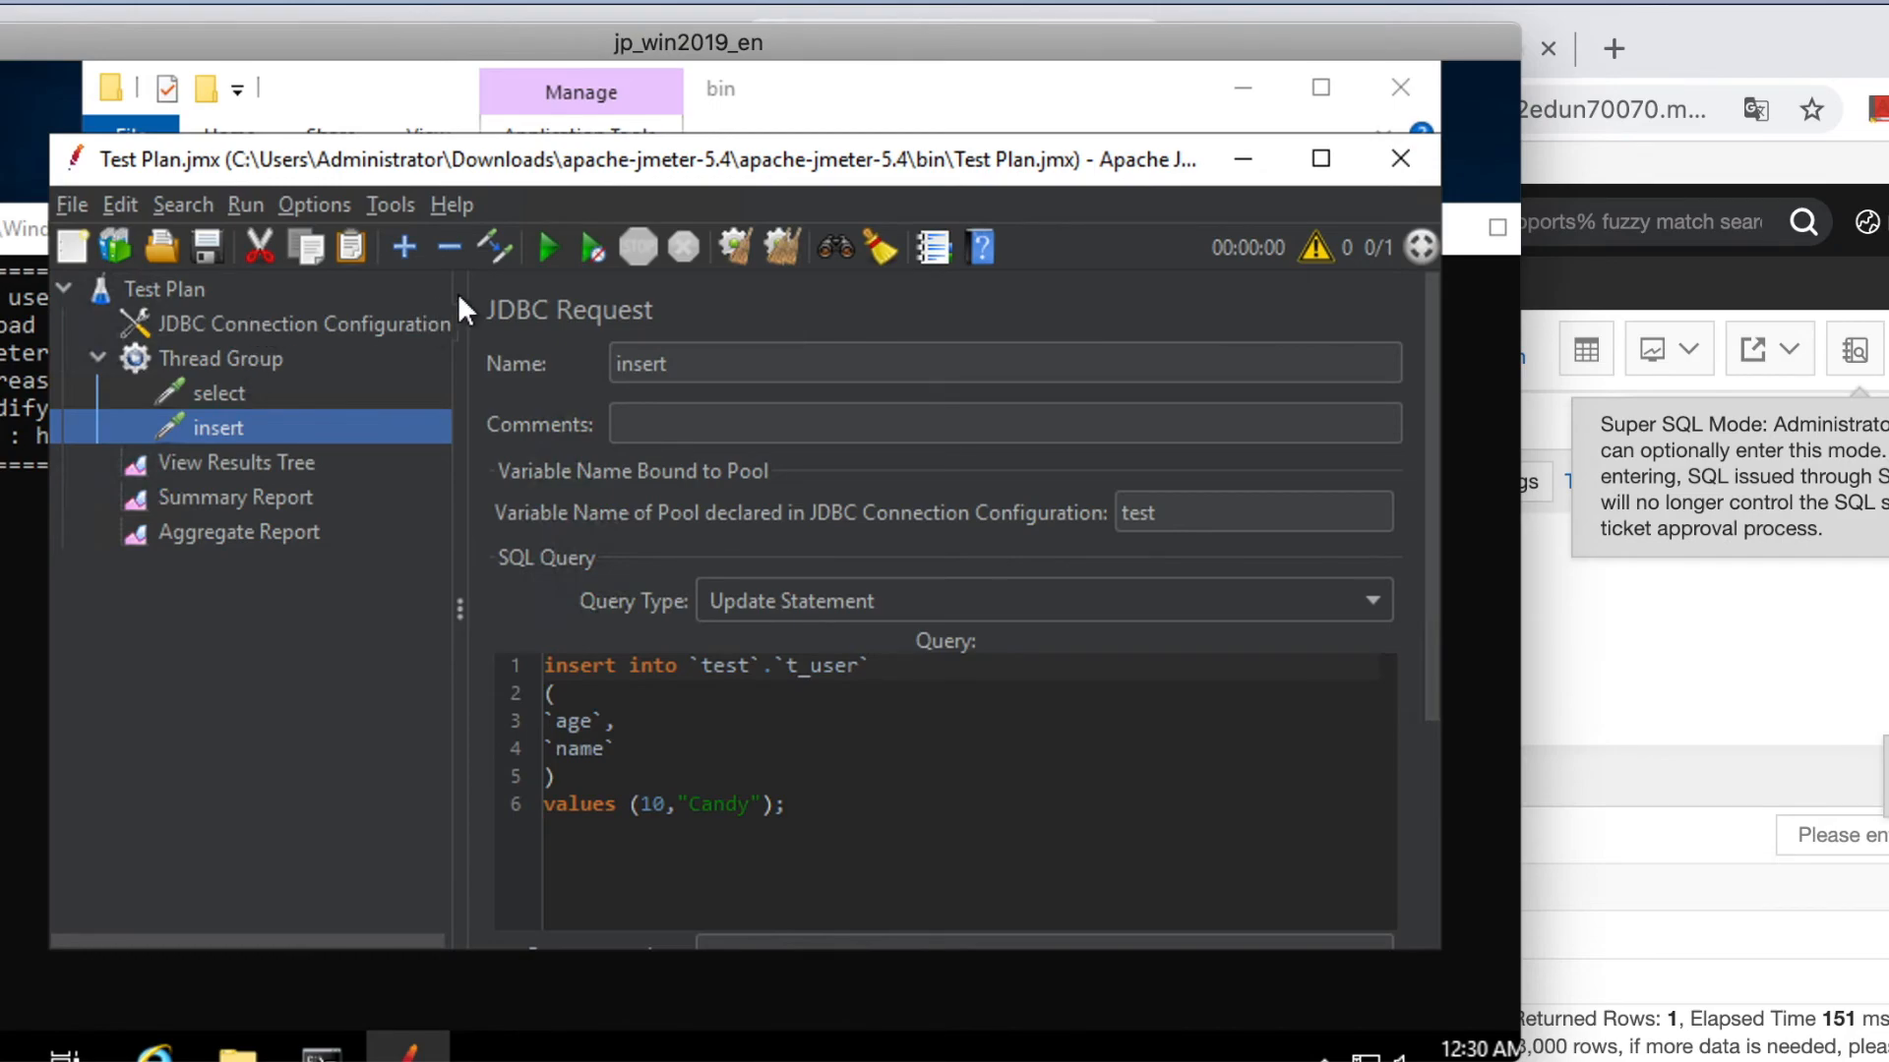
Clear all previous results and run the two-request test plan.
left_click(291, 470)
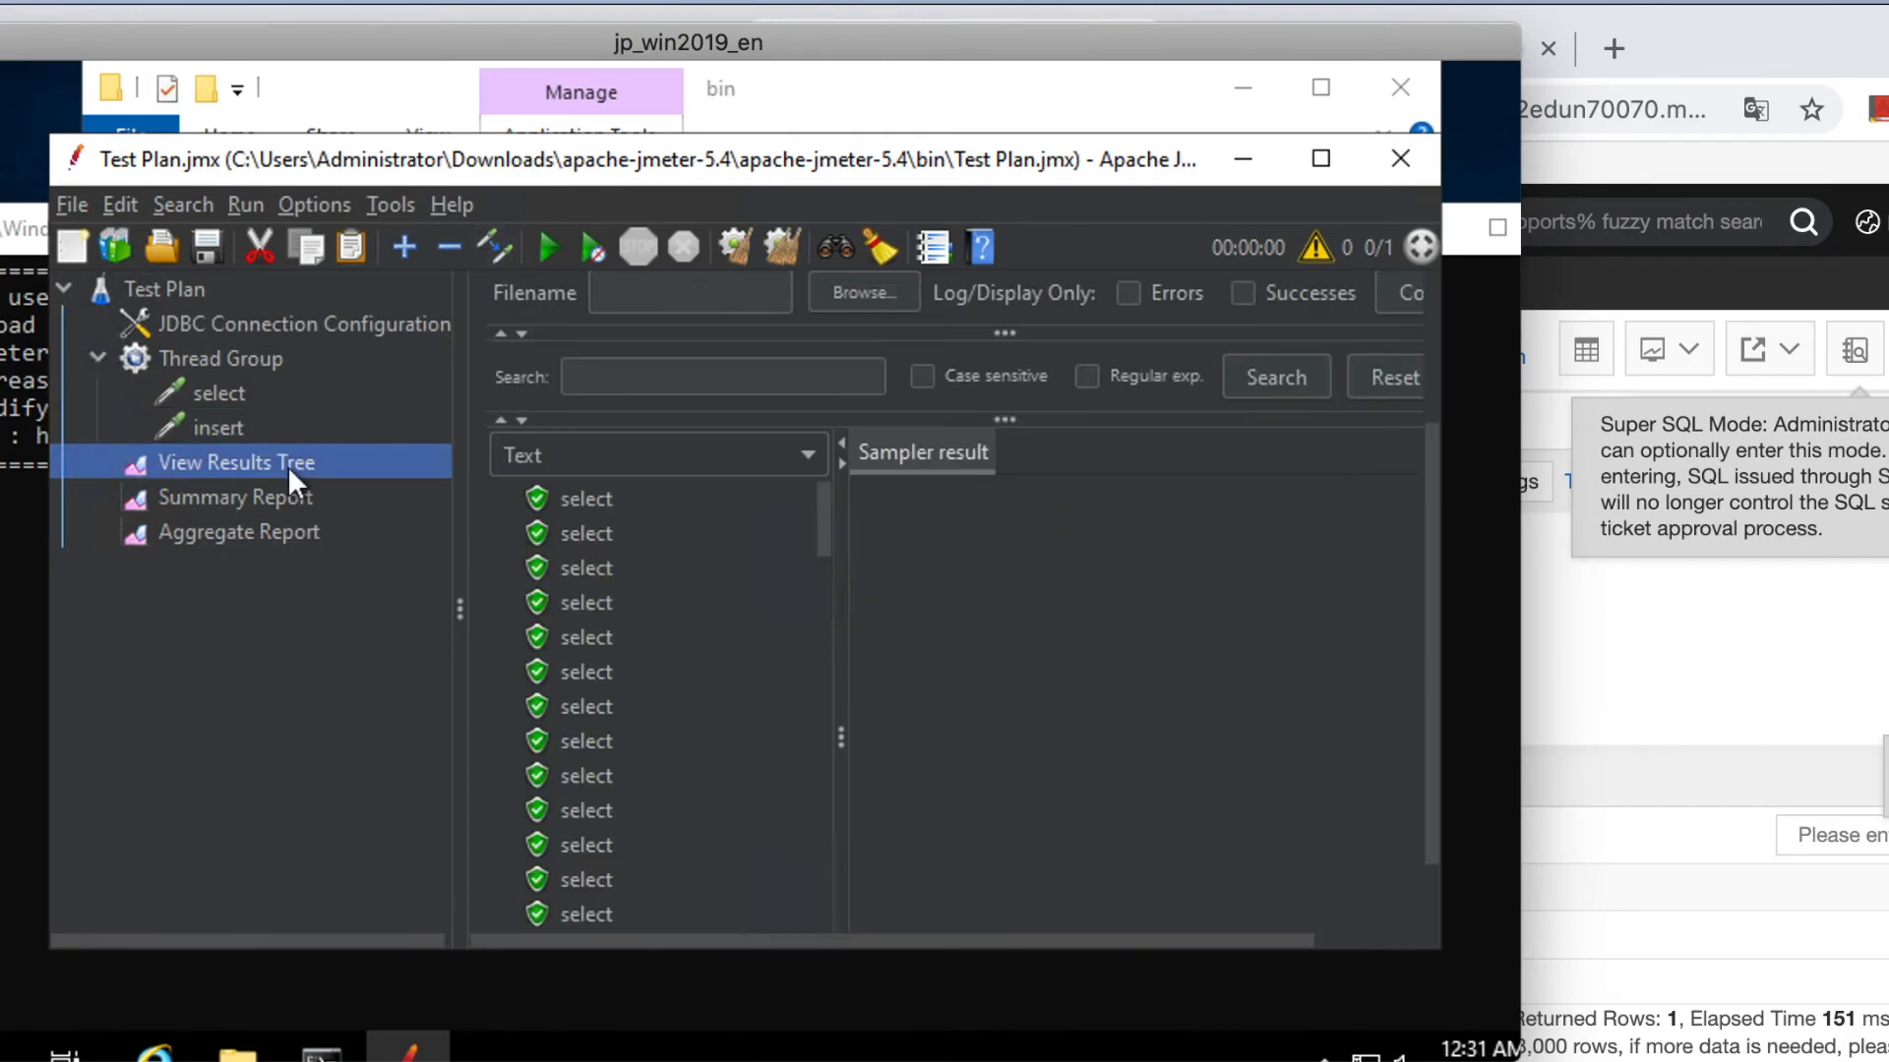
left_click(769, 238)
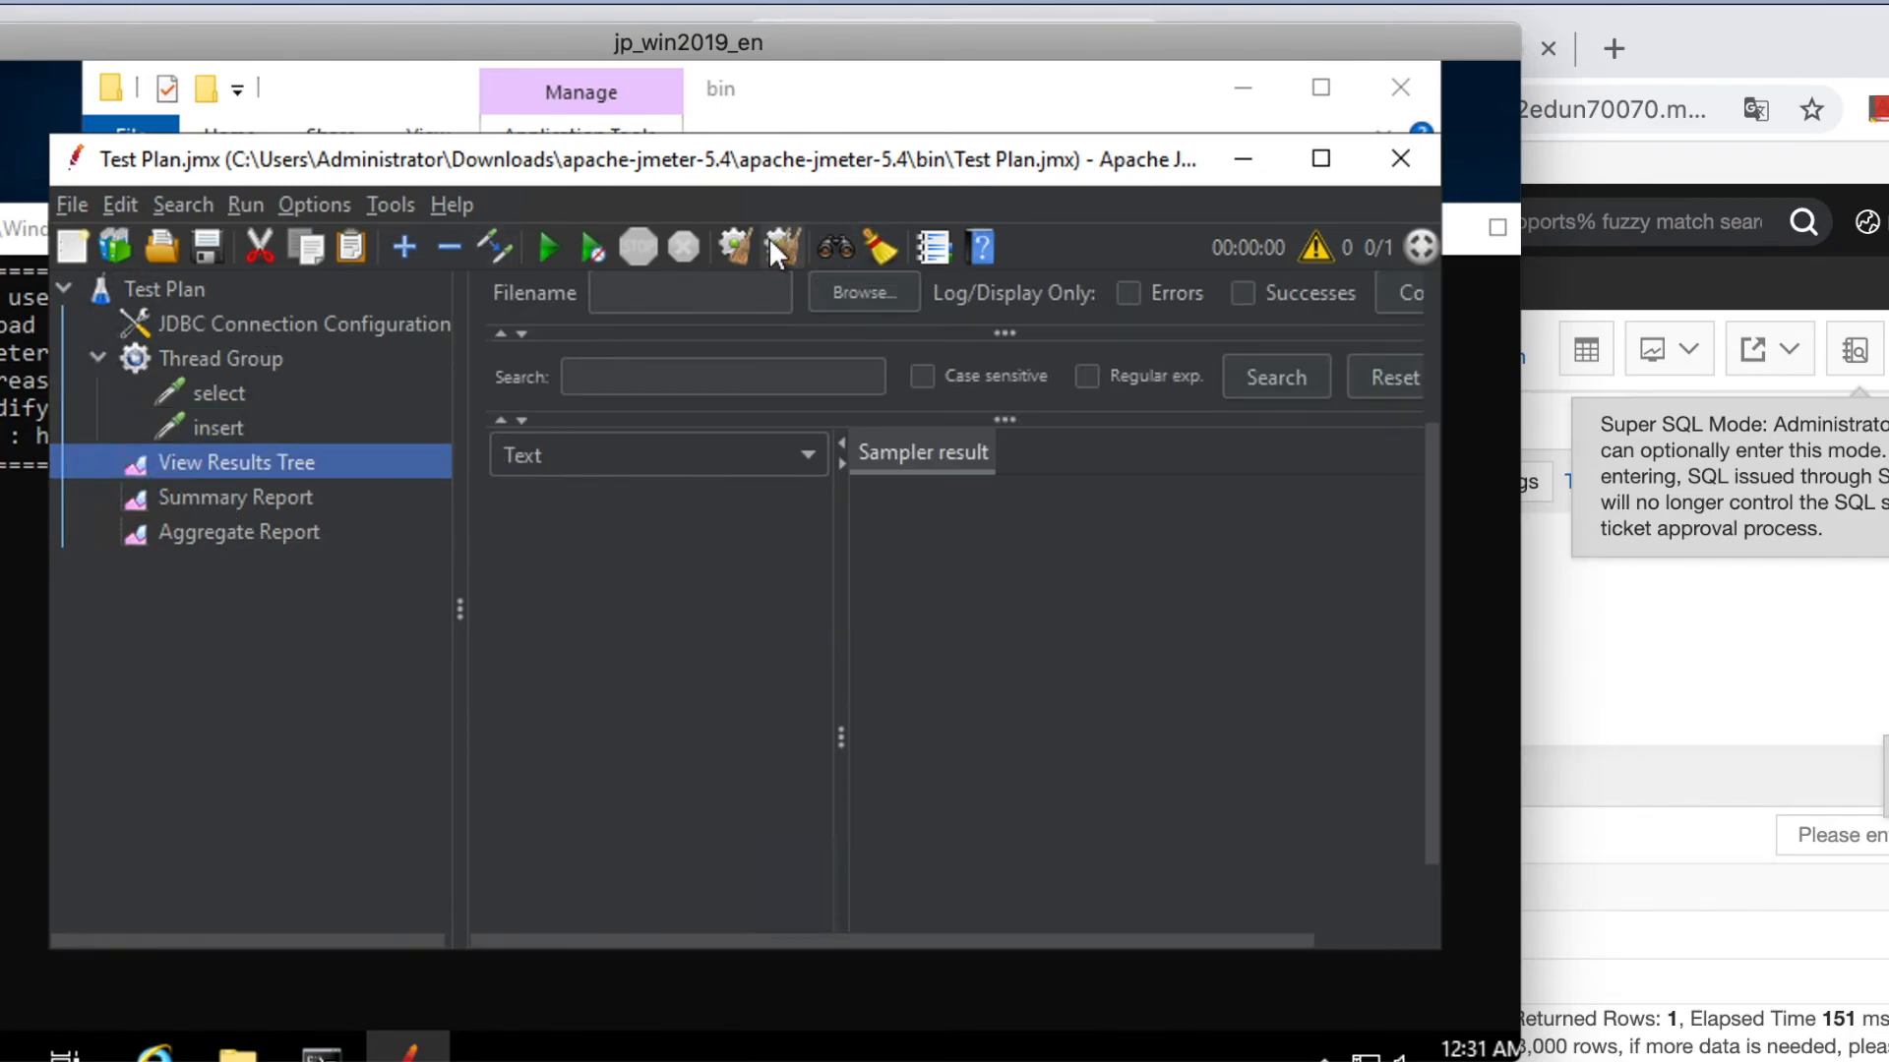
left_click(349, 534)
left_click(327, 504)
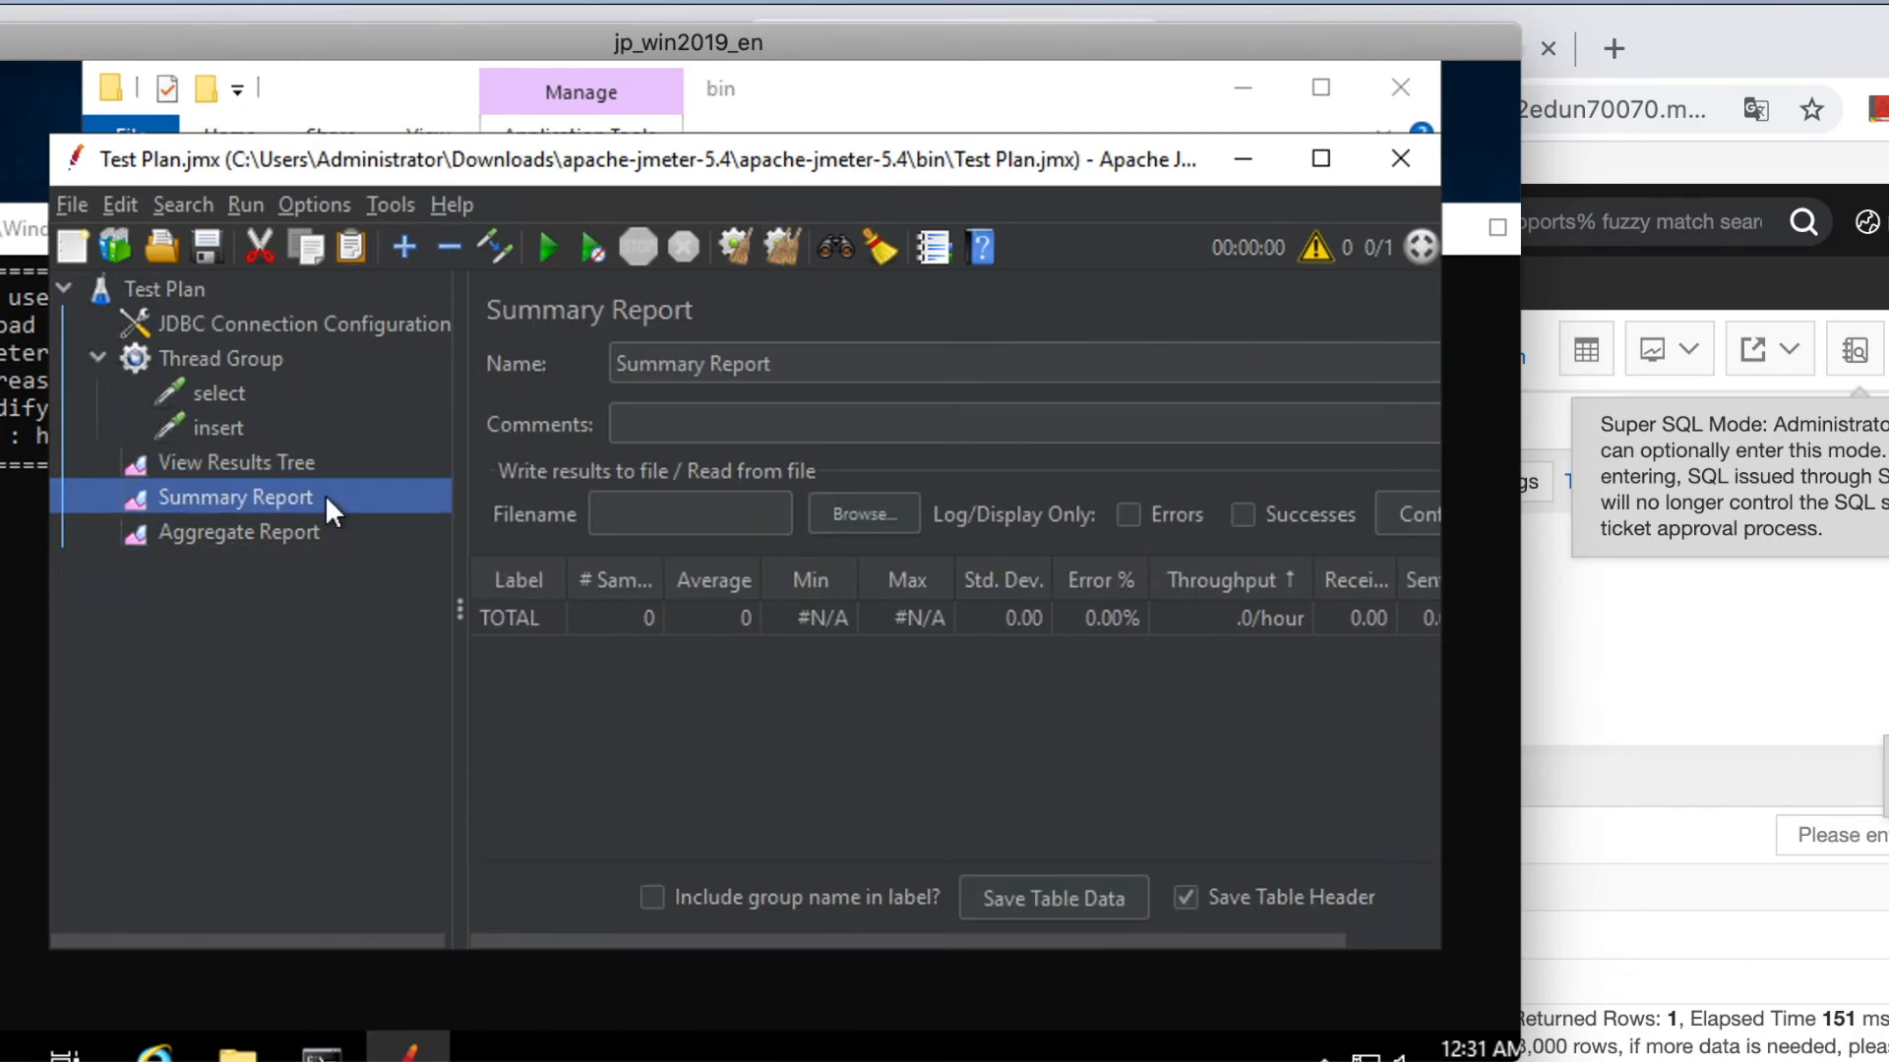
left_click(540, 240)
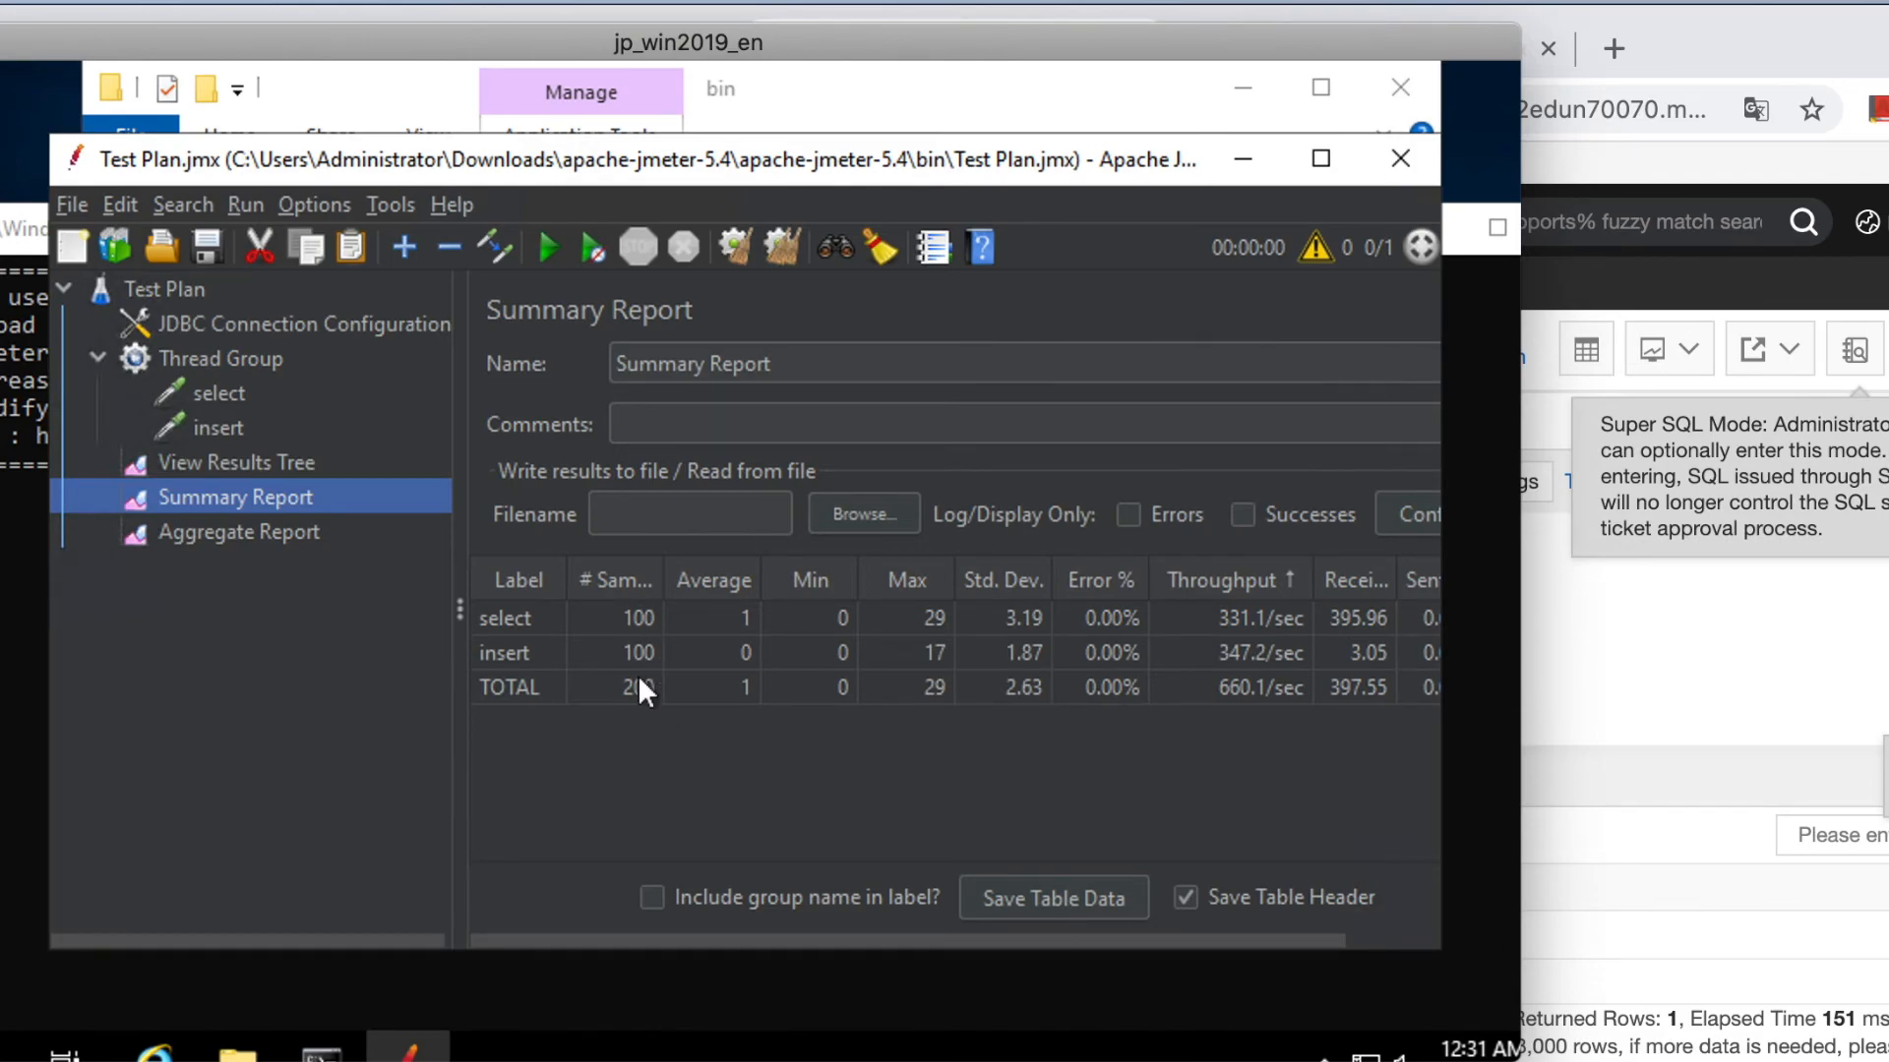
Review the Summary Report: 100 select and 100 insert samples, insert at 347.2/sec.
scroll(1172, 632, "right", 1)
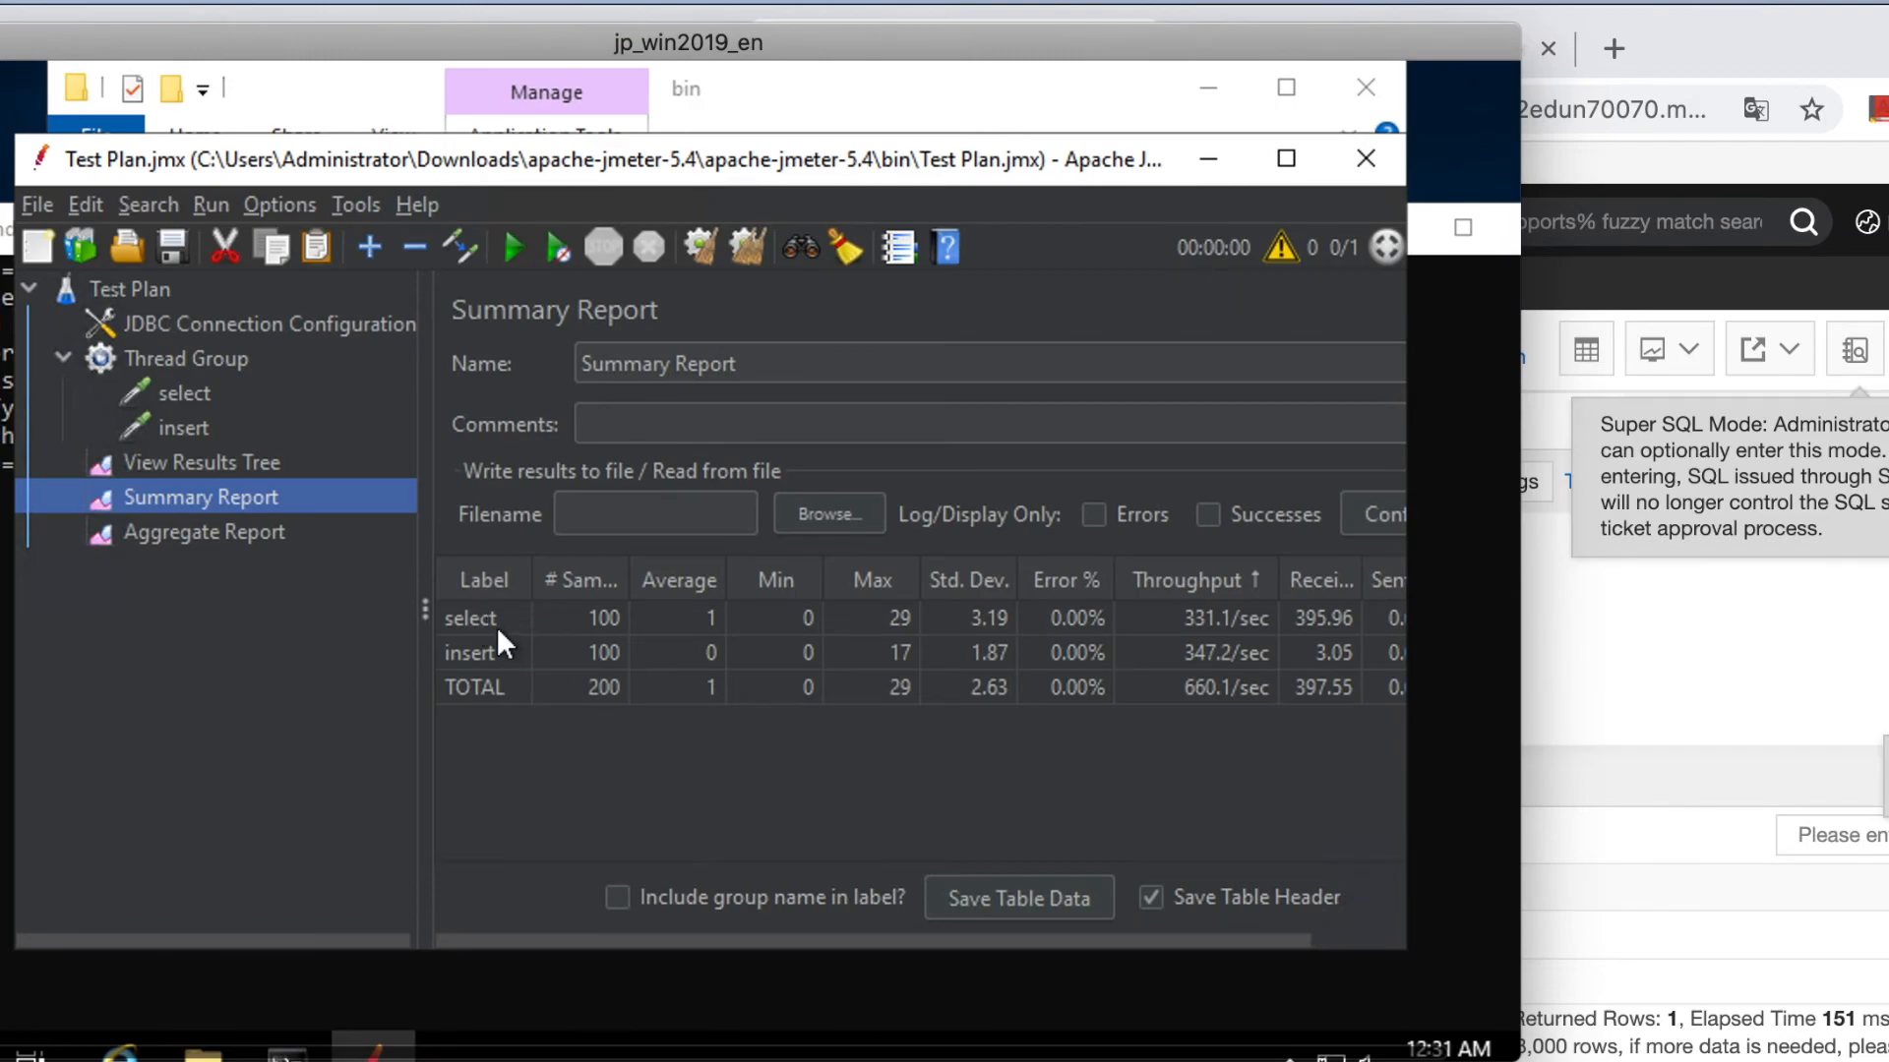
left_click_drag(468, 621, 1071, 629)
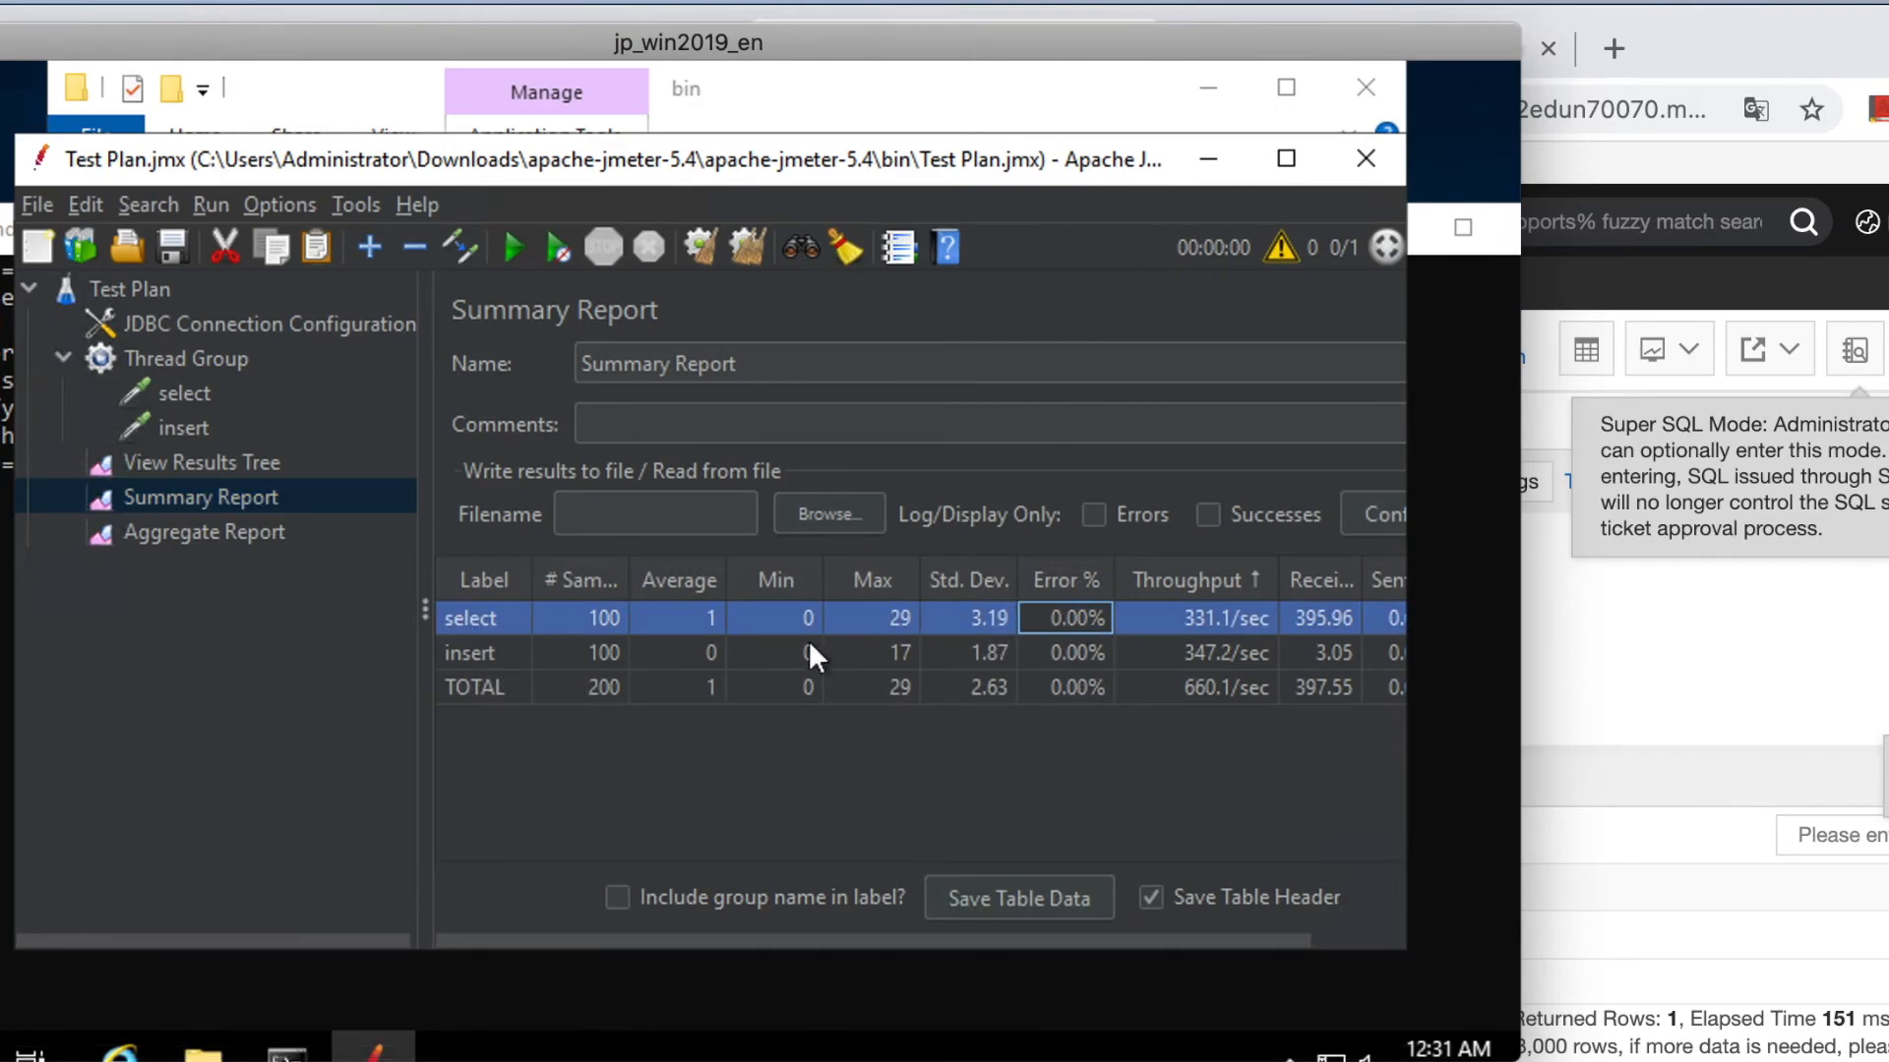
left_click(470, 652)
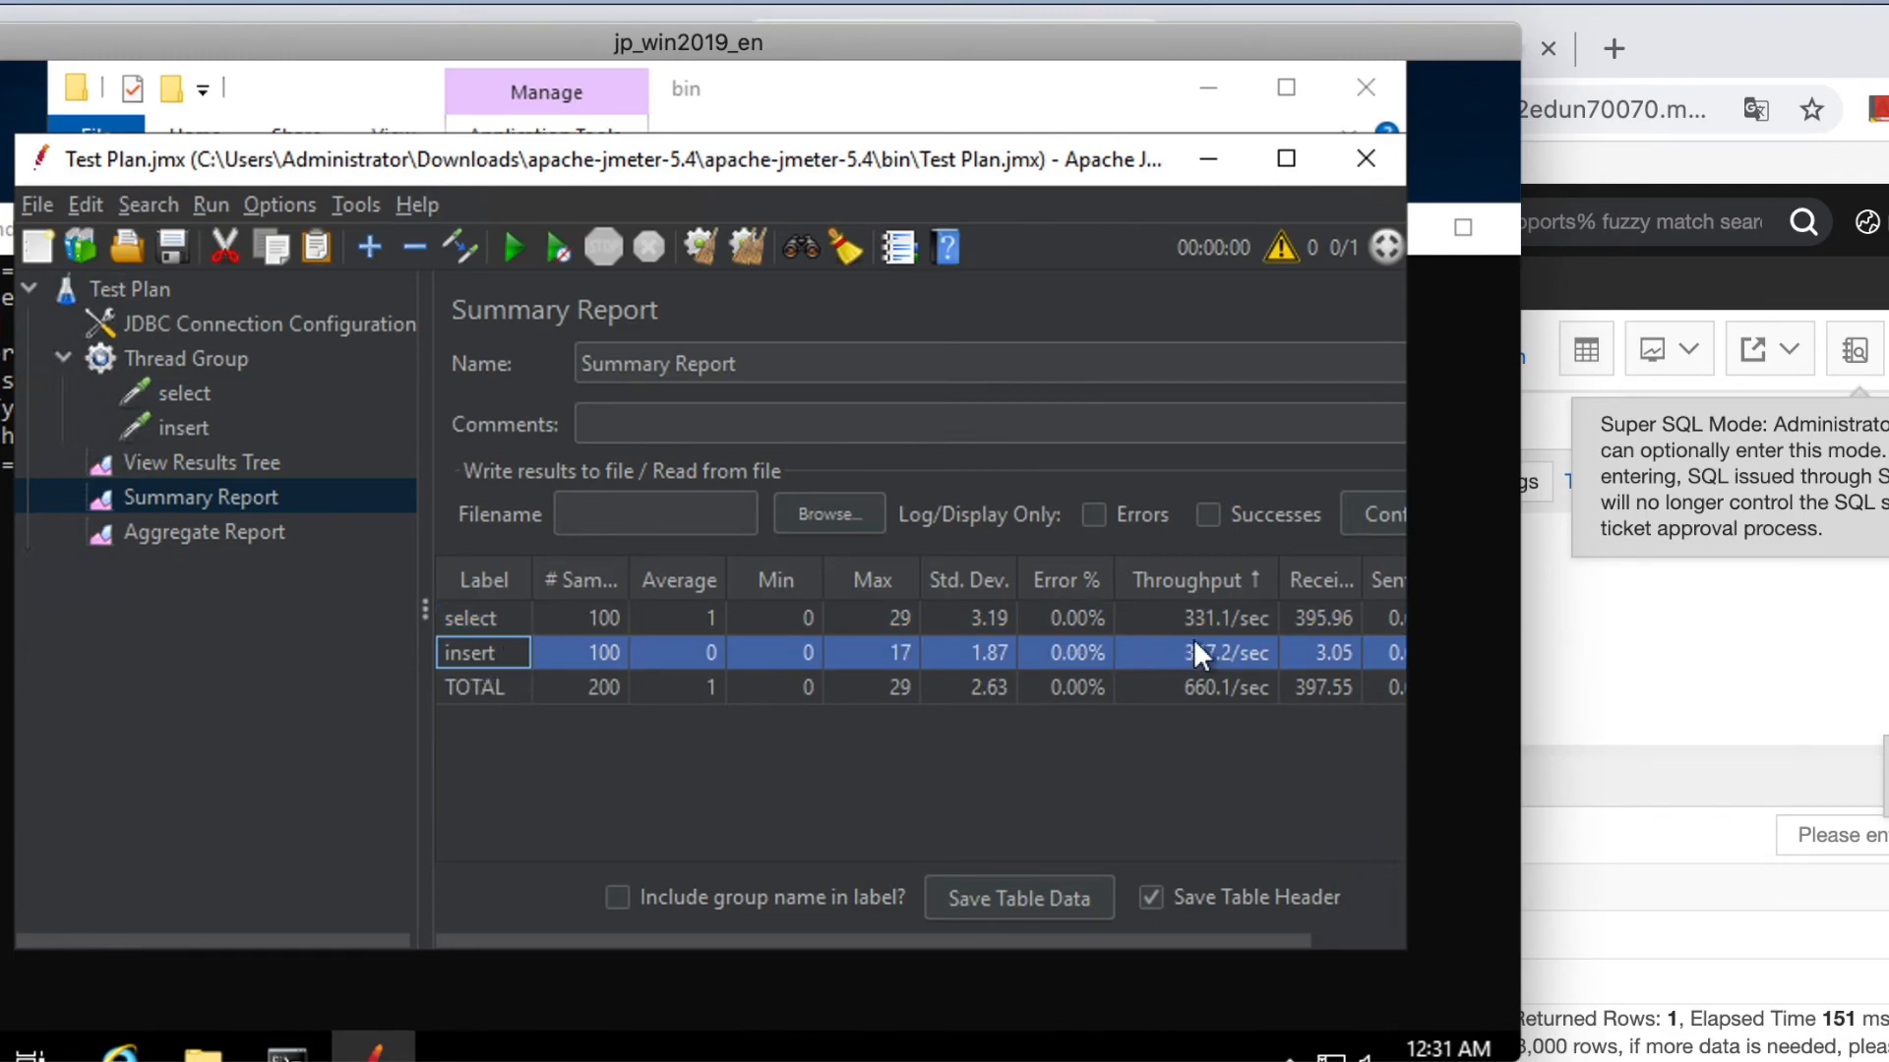
left_click(1224, 644)
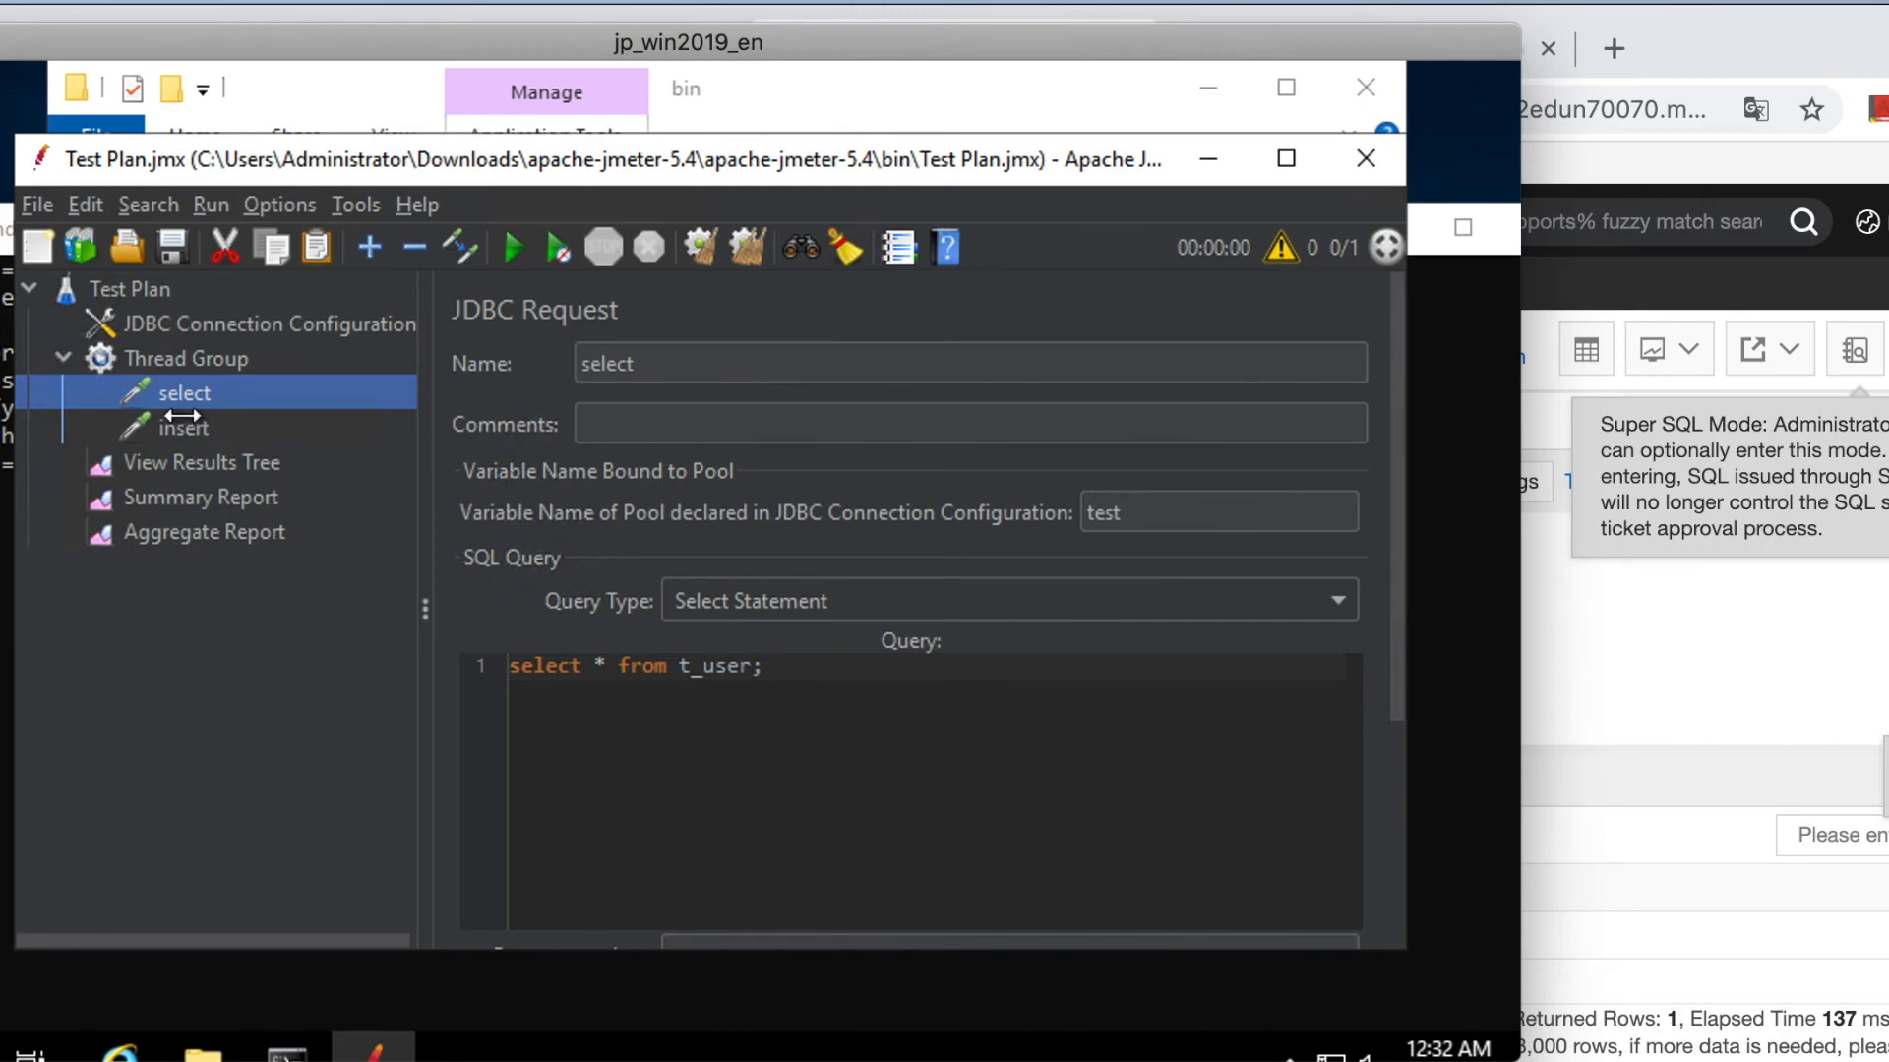
Add a Throughput Controller to the Thread Group and move the select request into it.
right_click(231, 360)
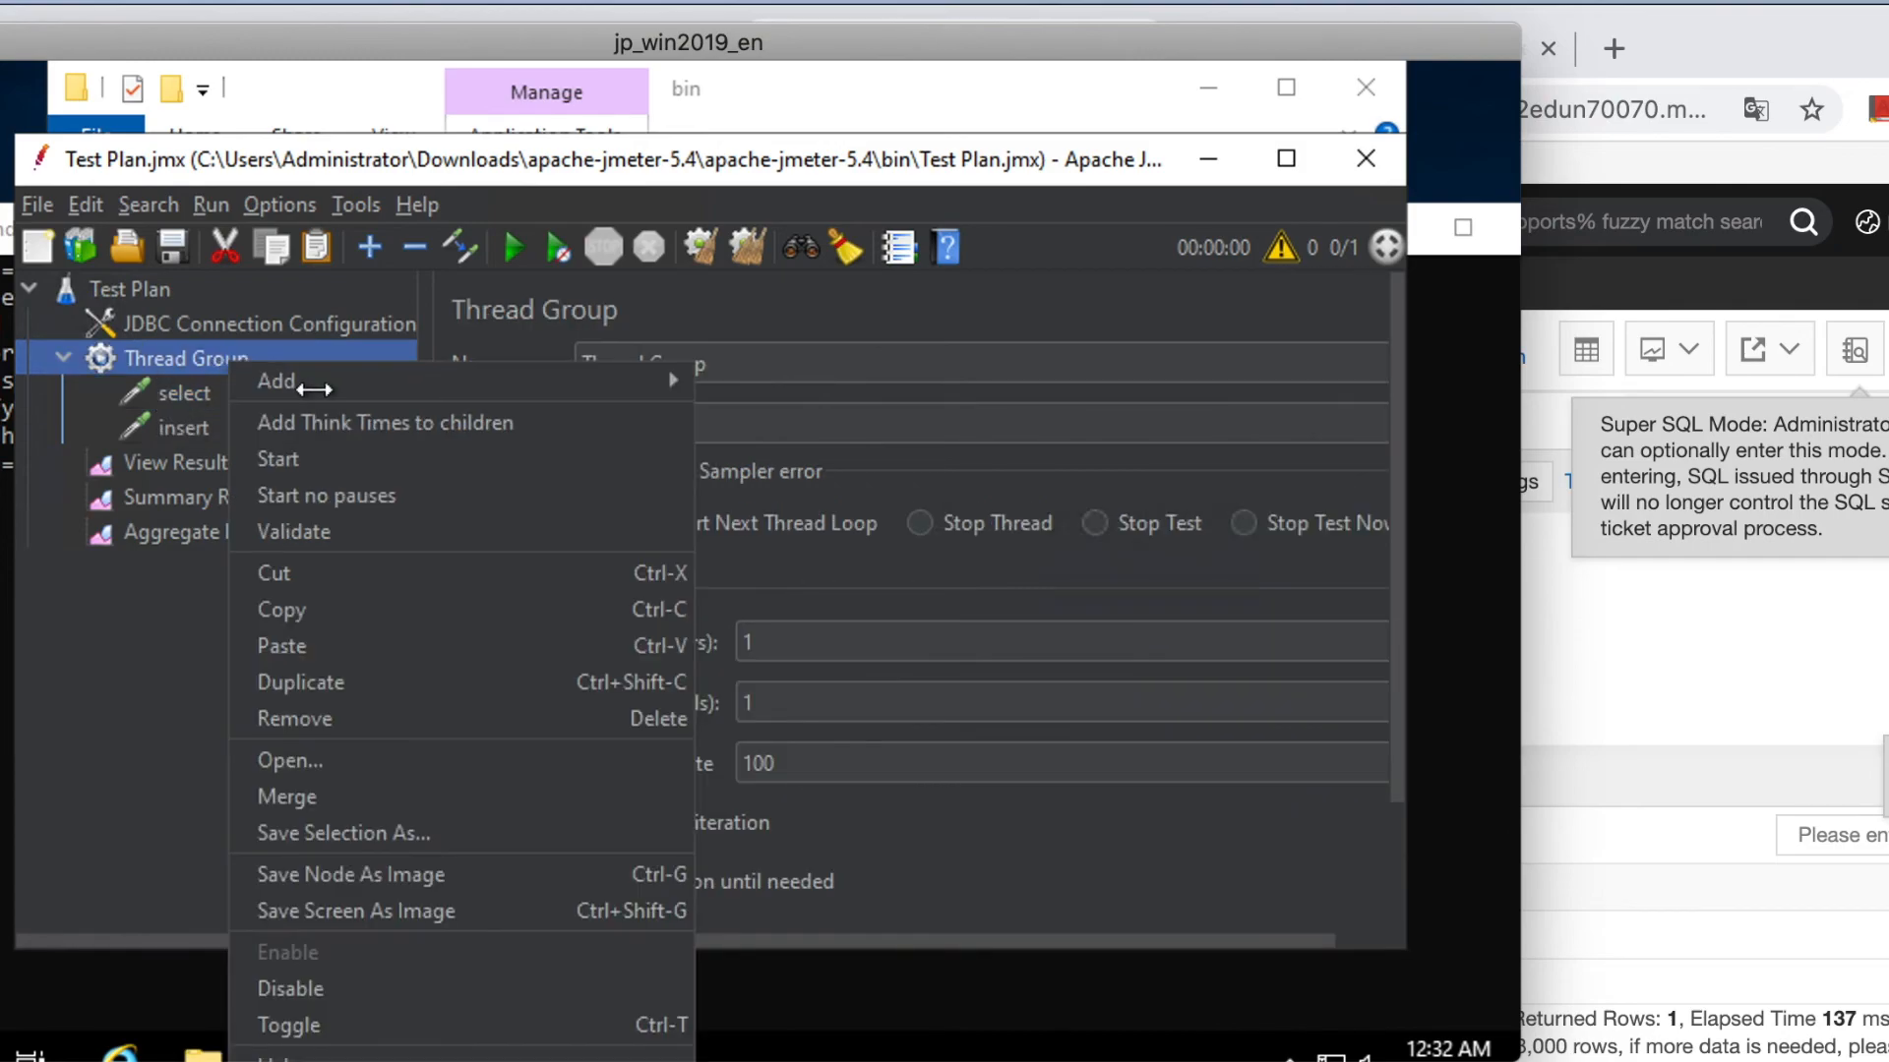
mouse_move(364, 390)
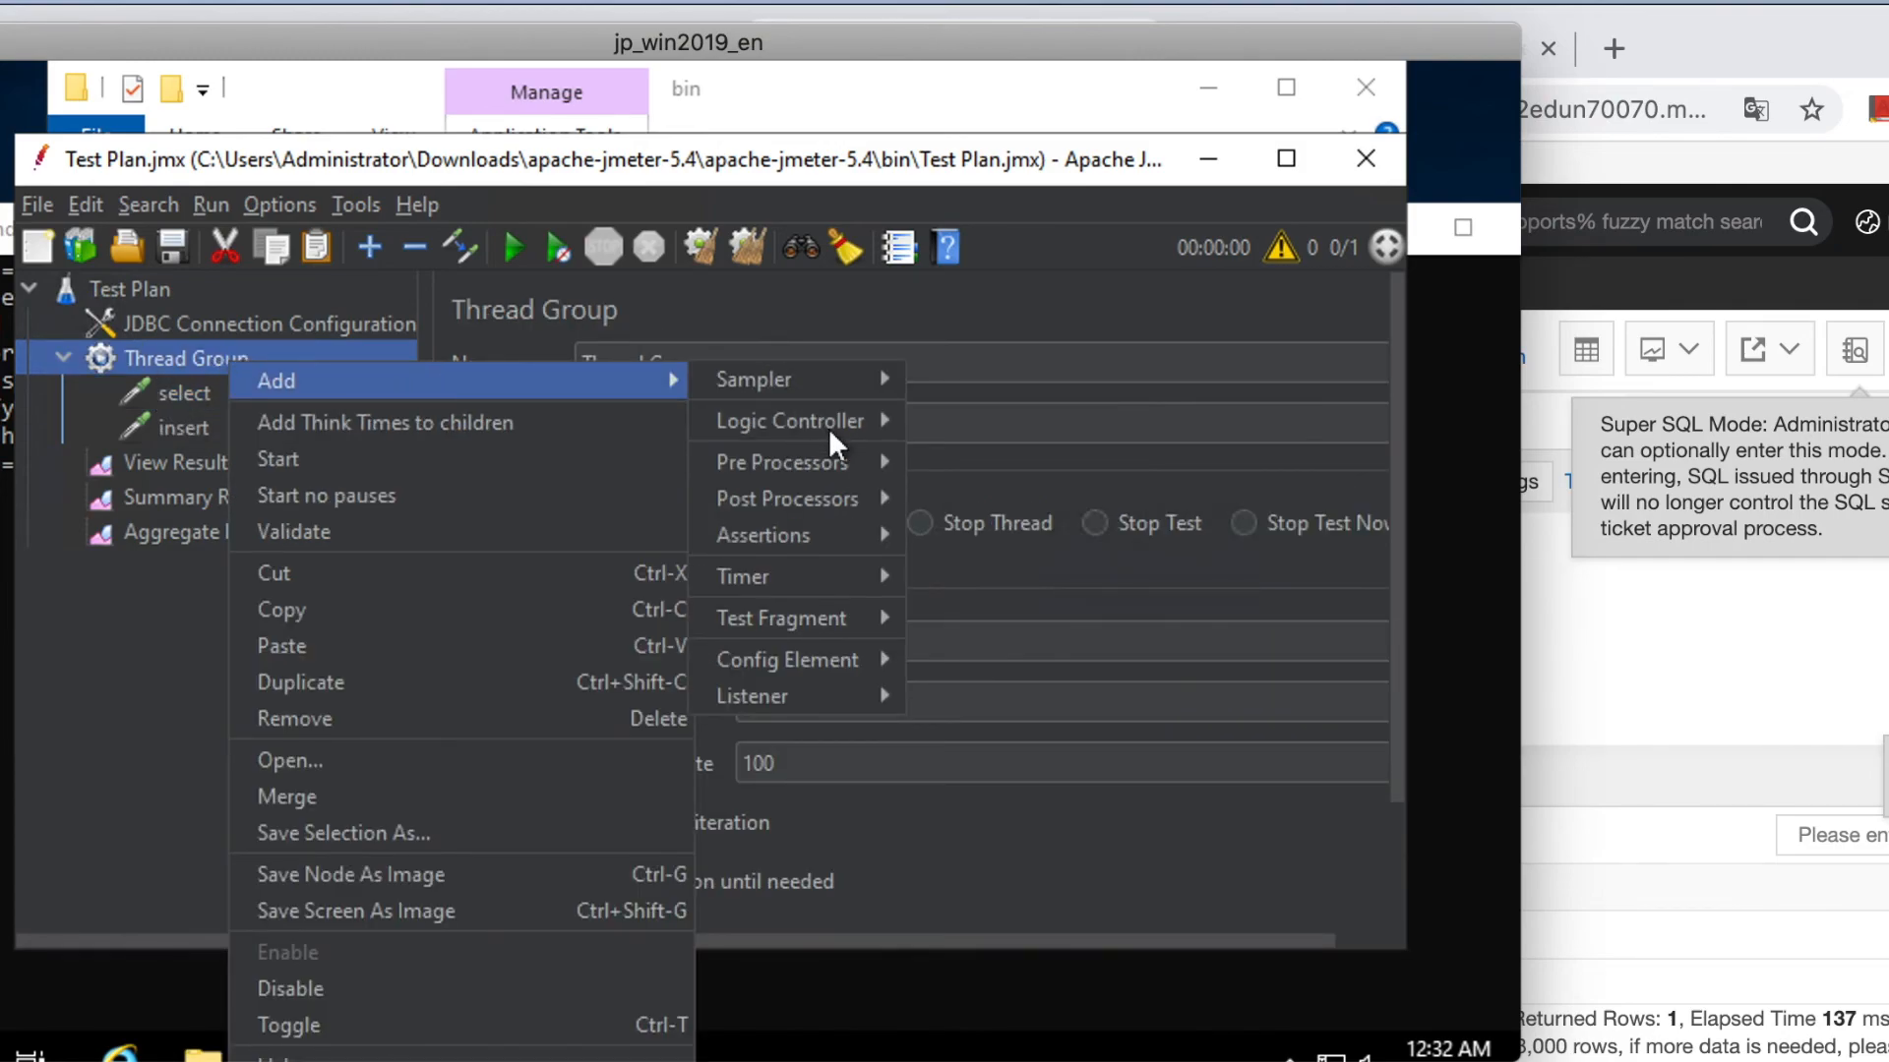
mouse_move(825, 421)
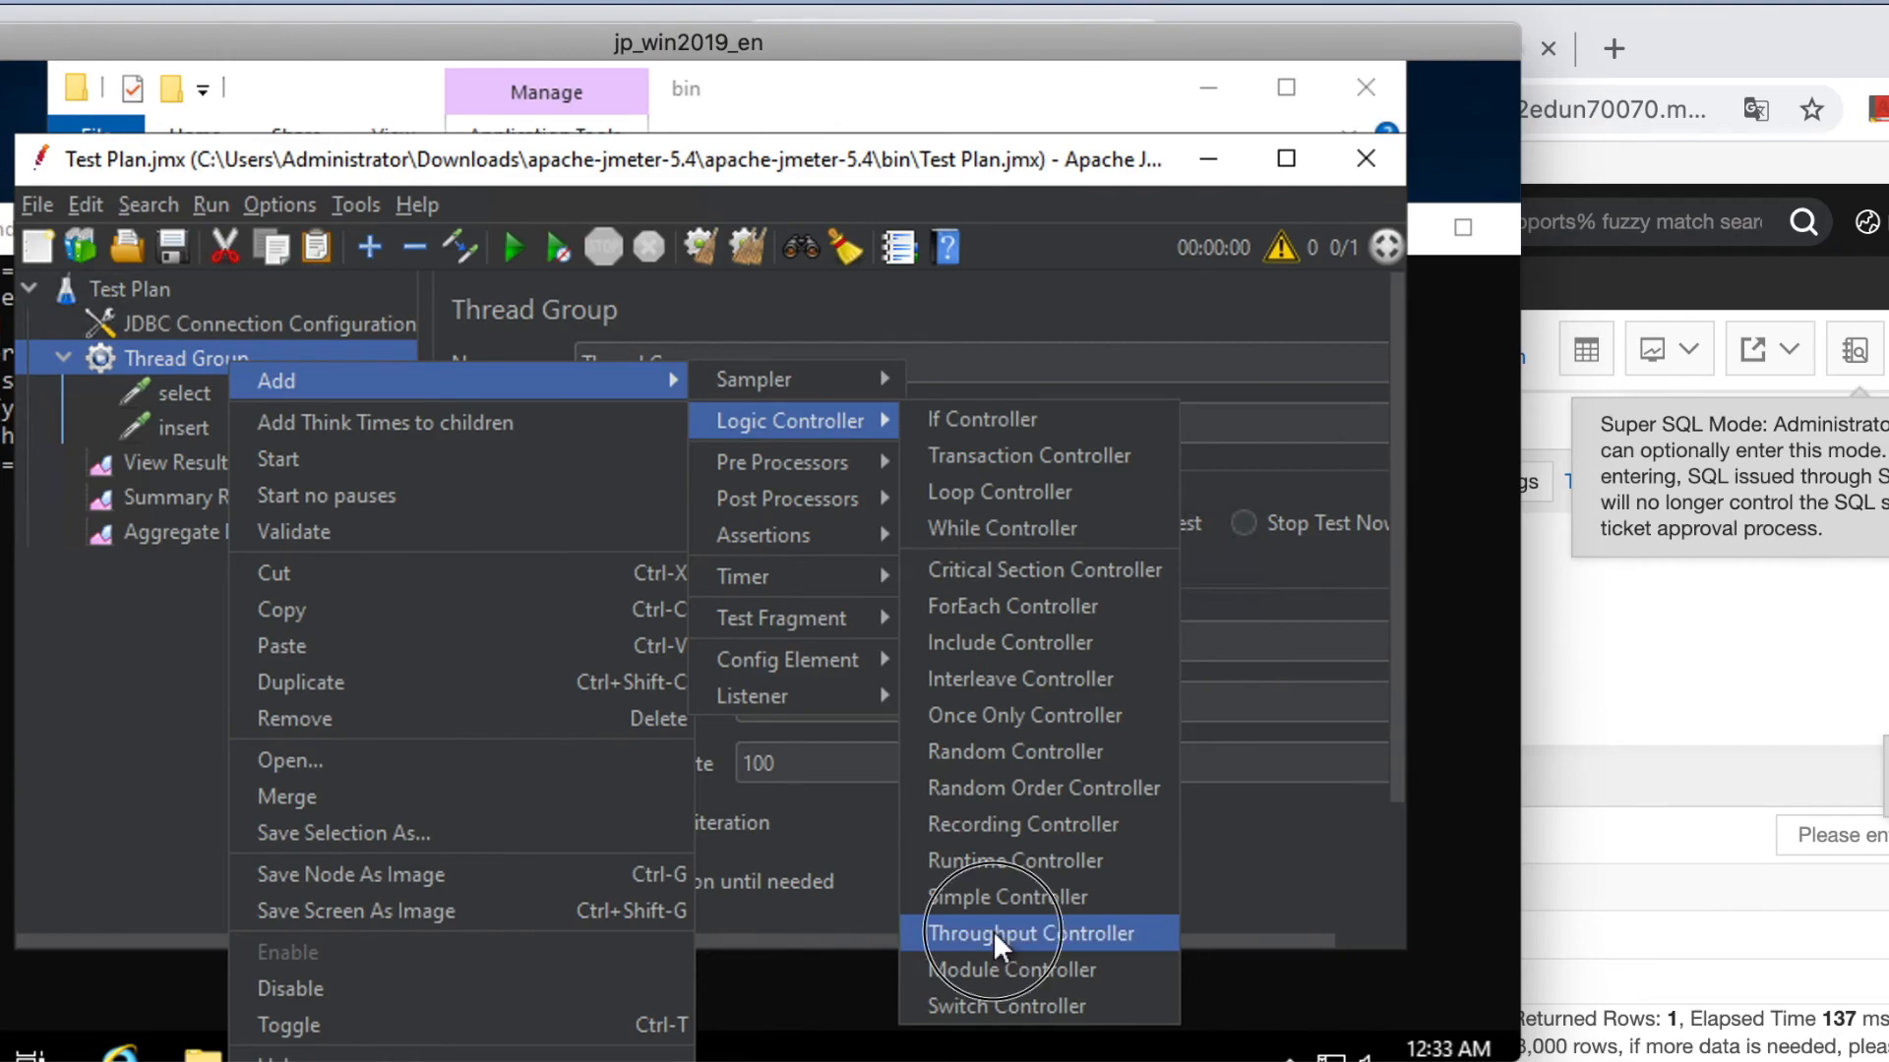
left_click(994, 931)
left_click_drag(189, 462, 198, 388)
left_click(165, 429)
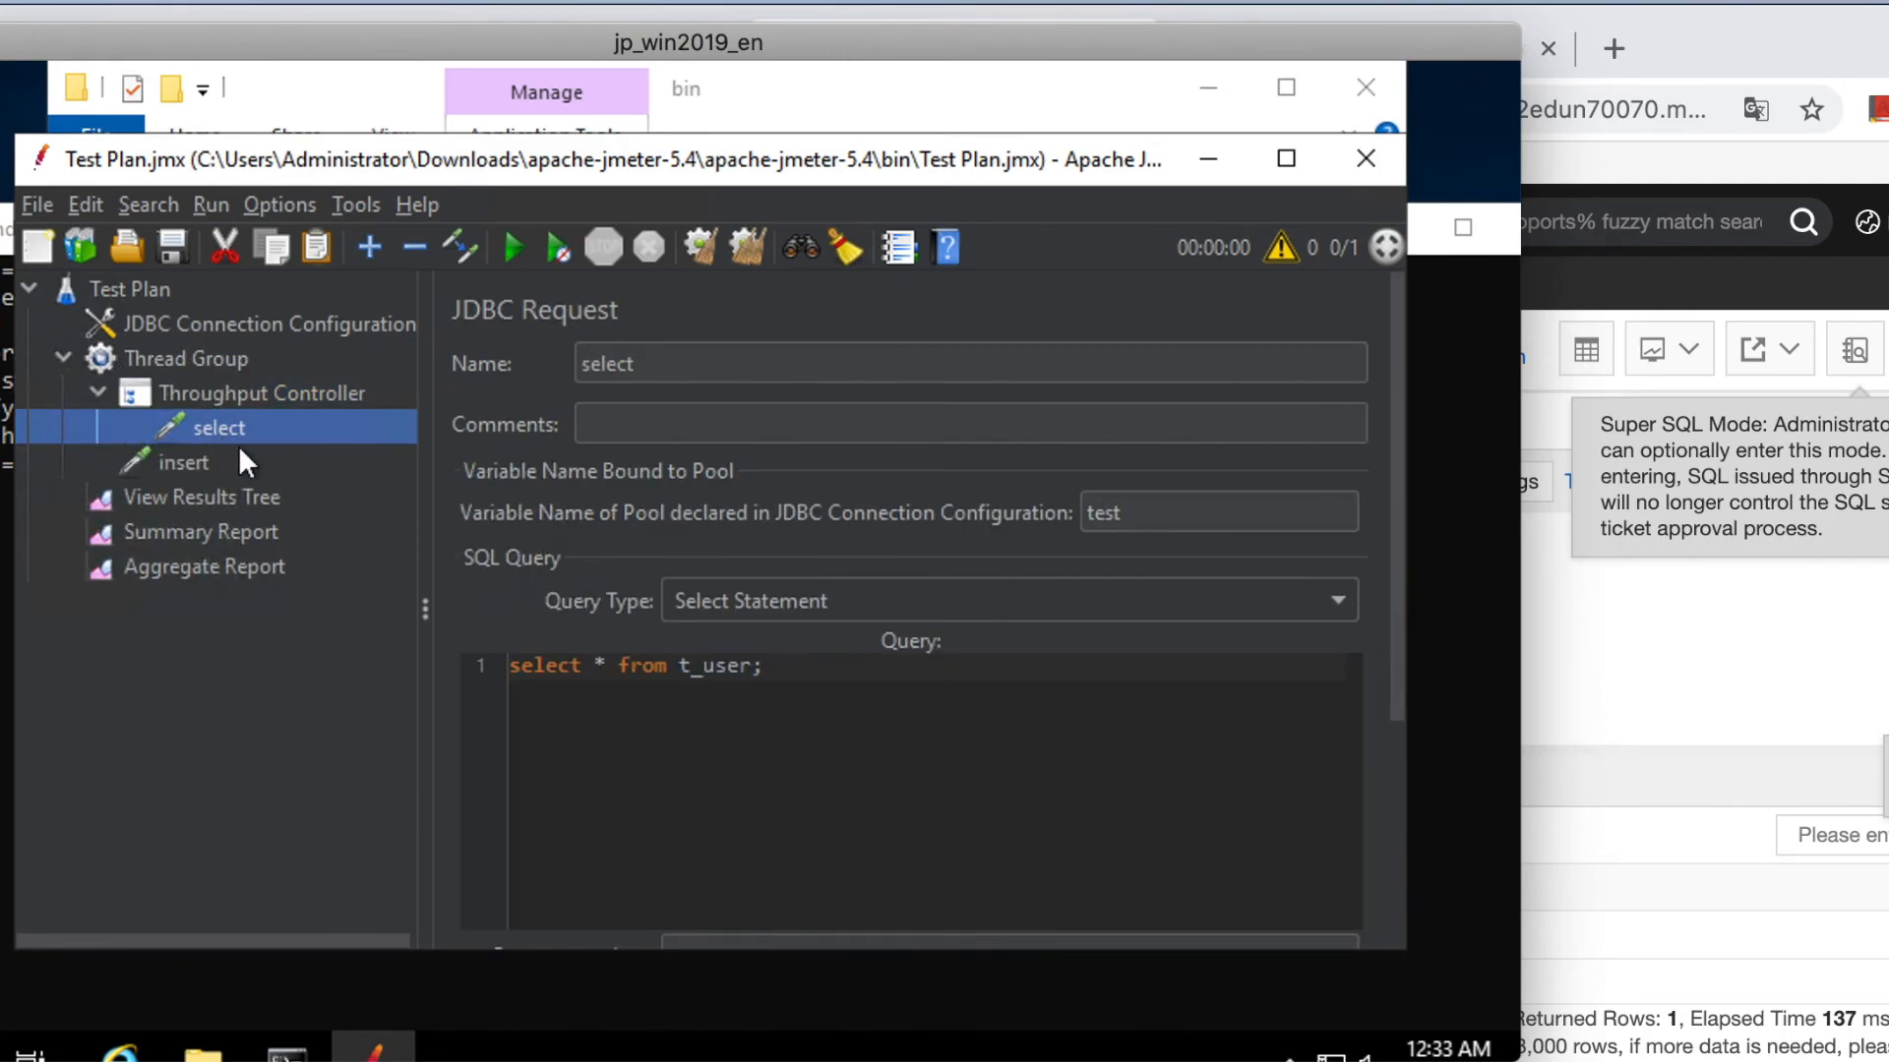
key("Down")
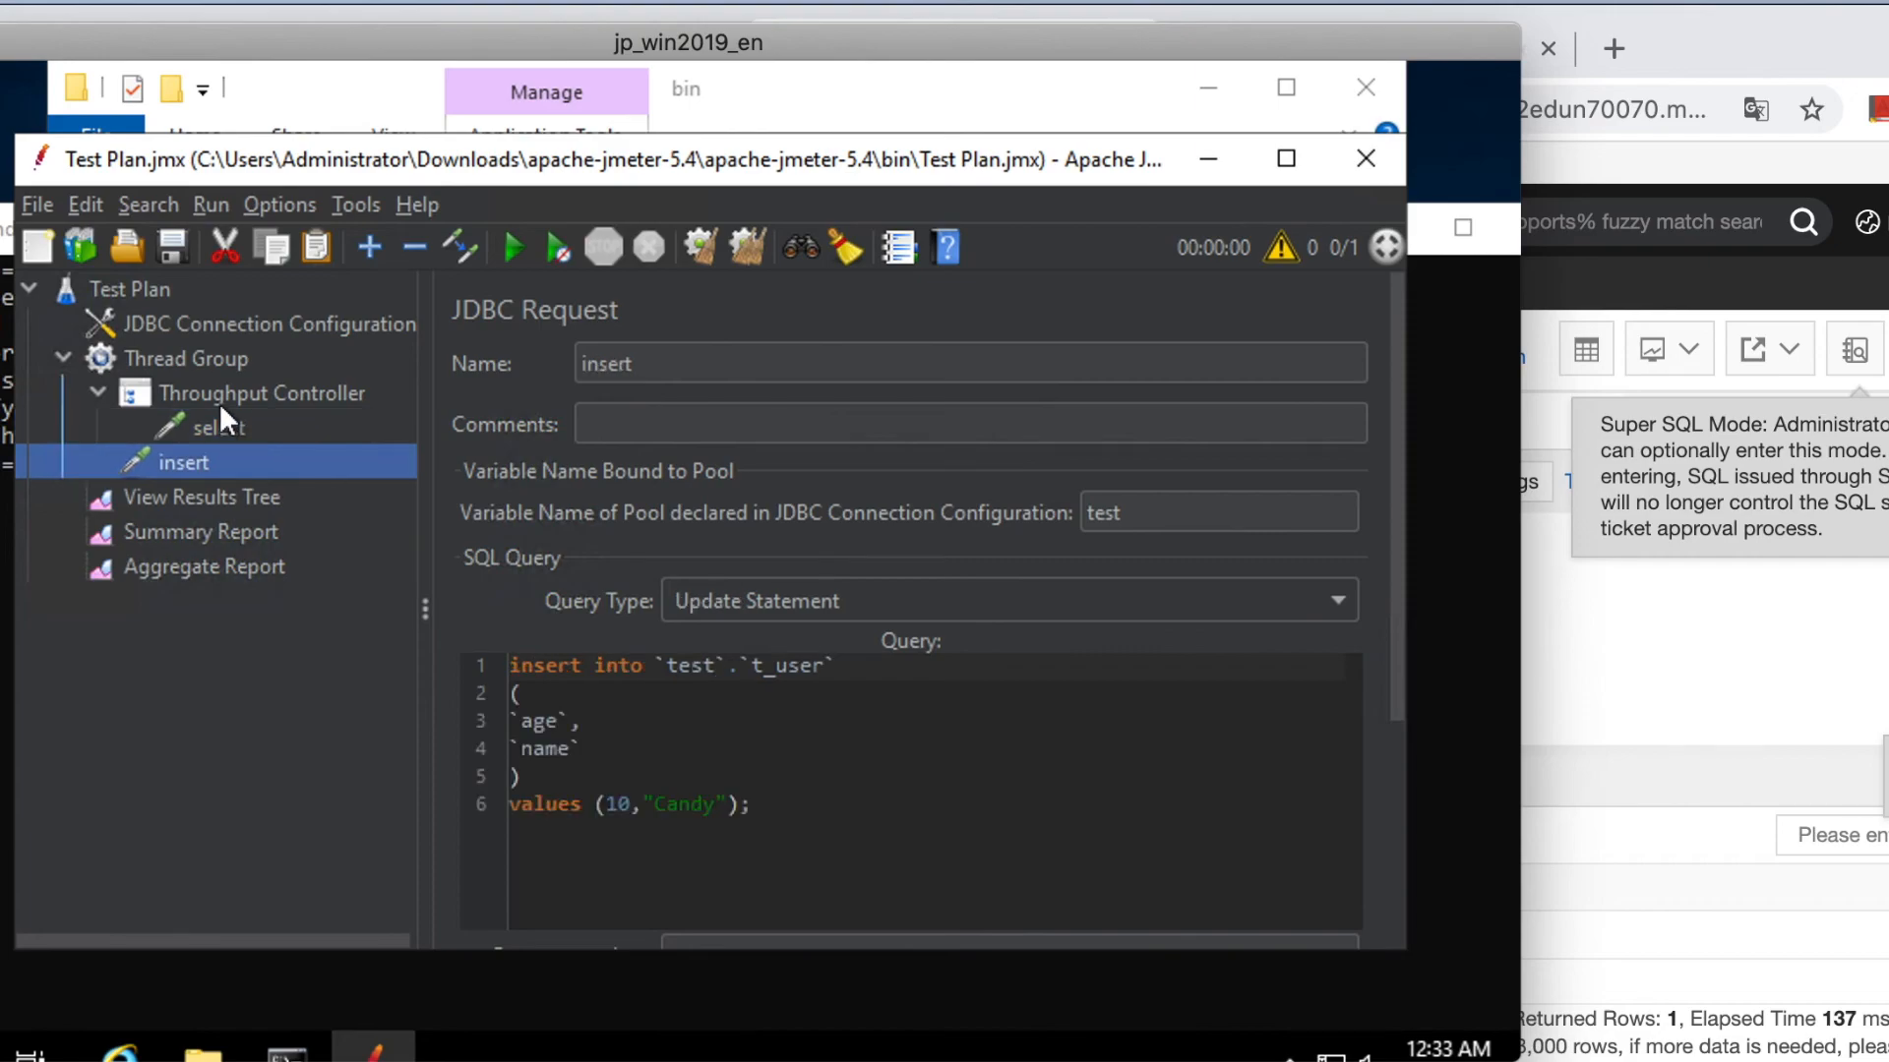
Set the controller's throughput to 70.0 and name it select_70%.
left_click(218, 401)
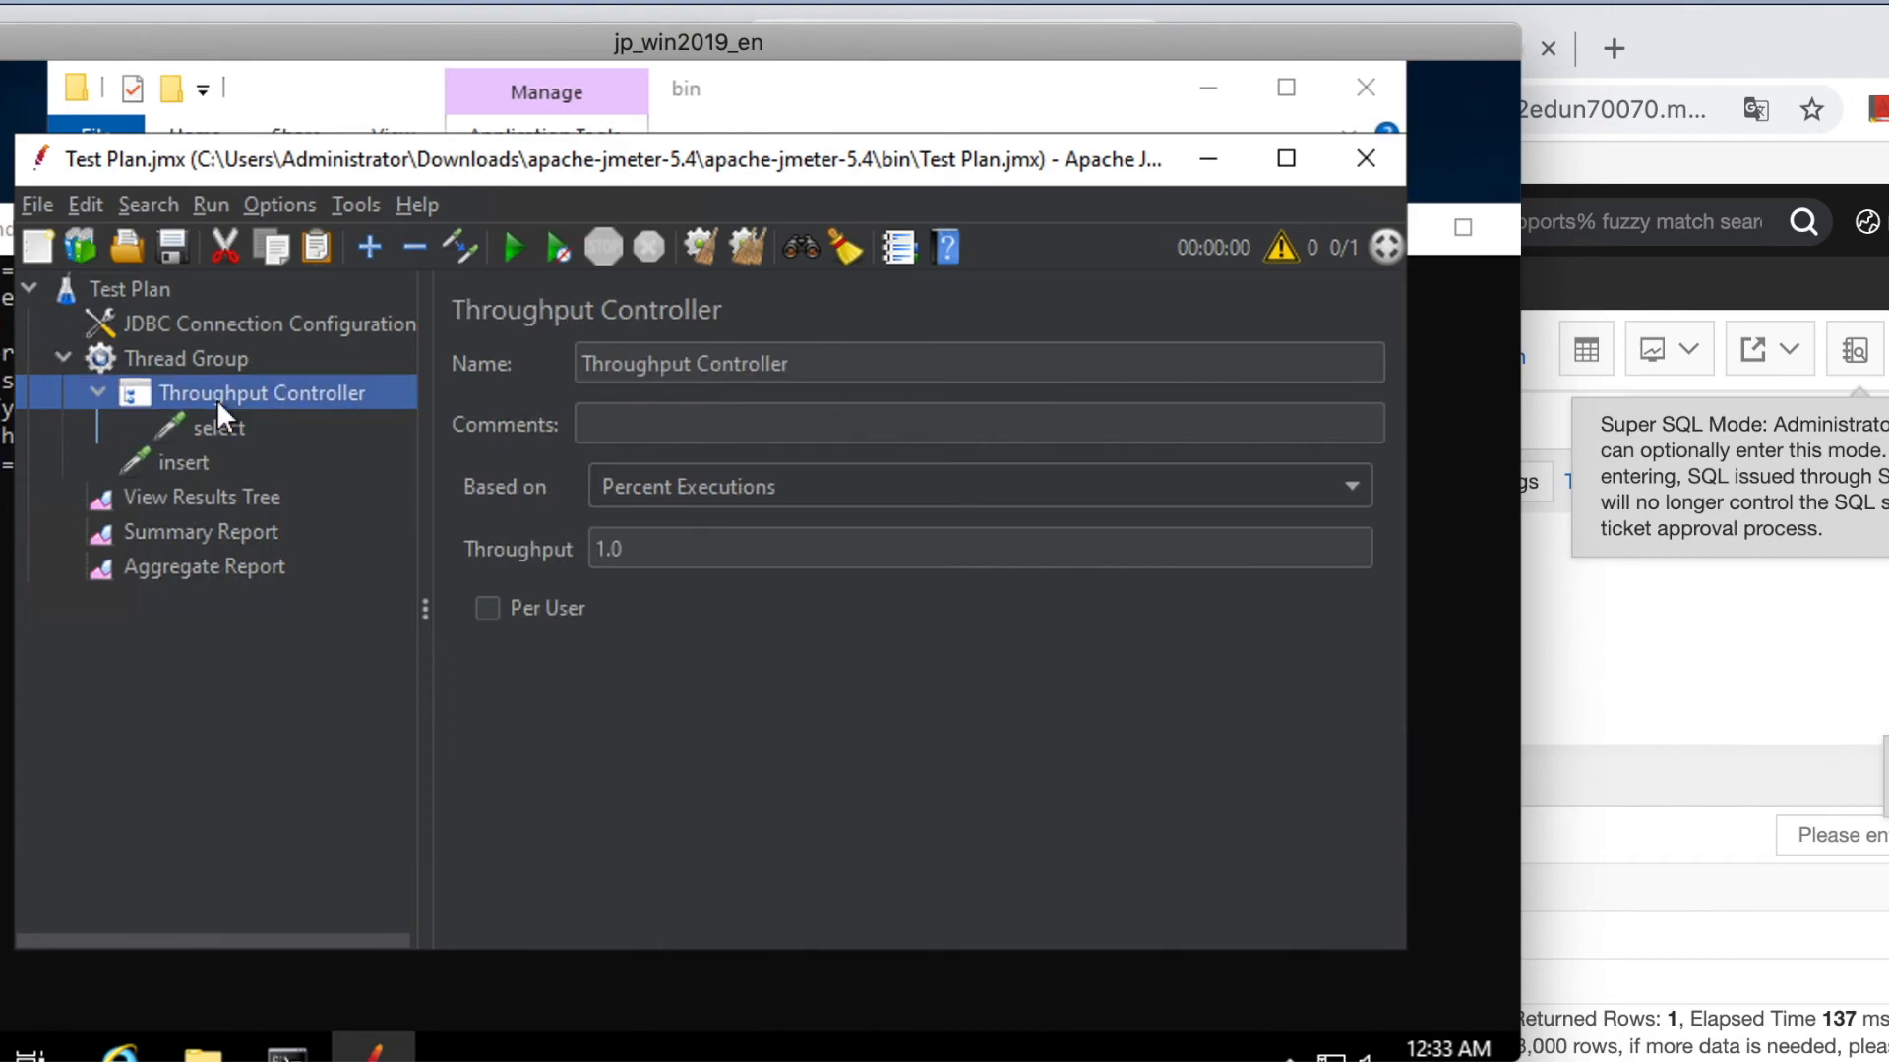
left_click(611, 548)
key("BackSpace")
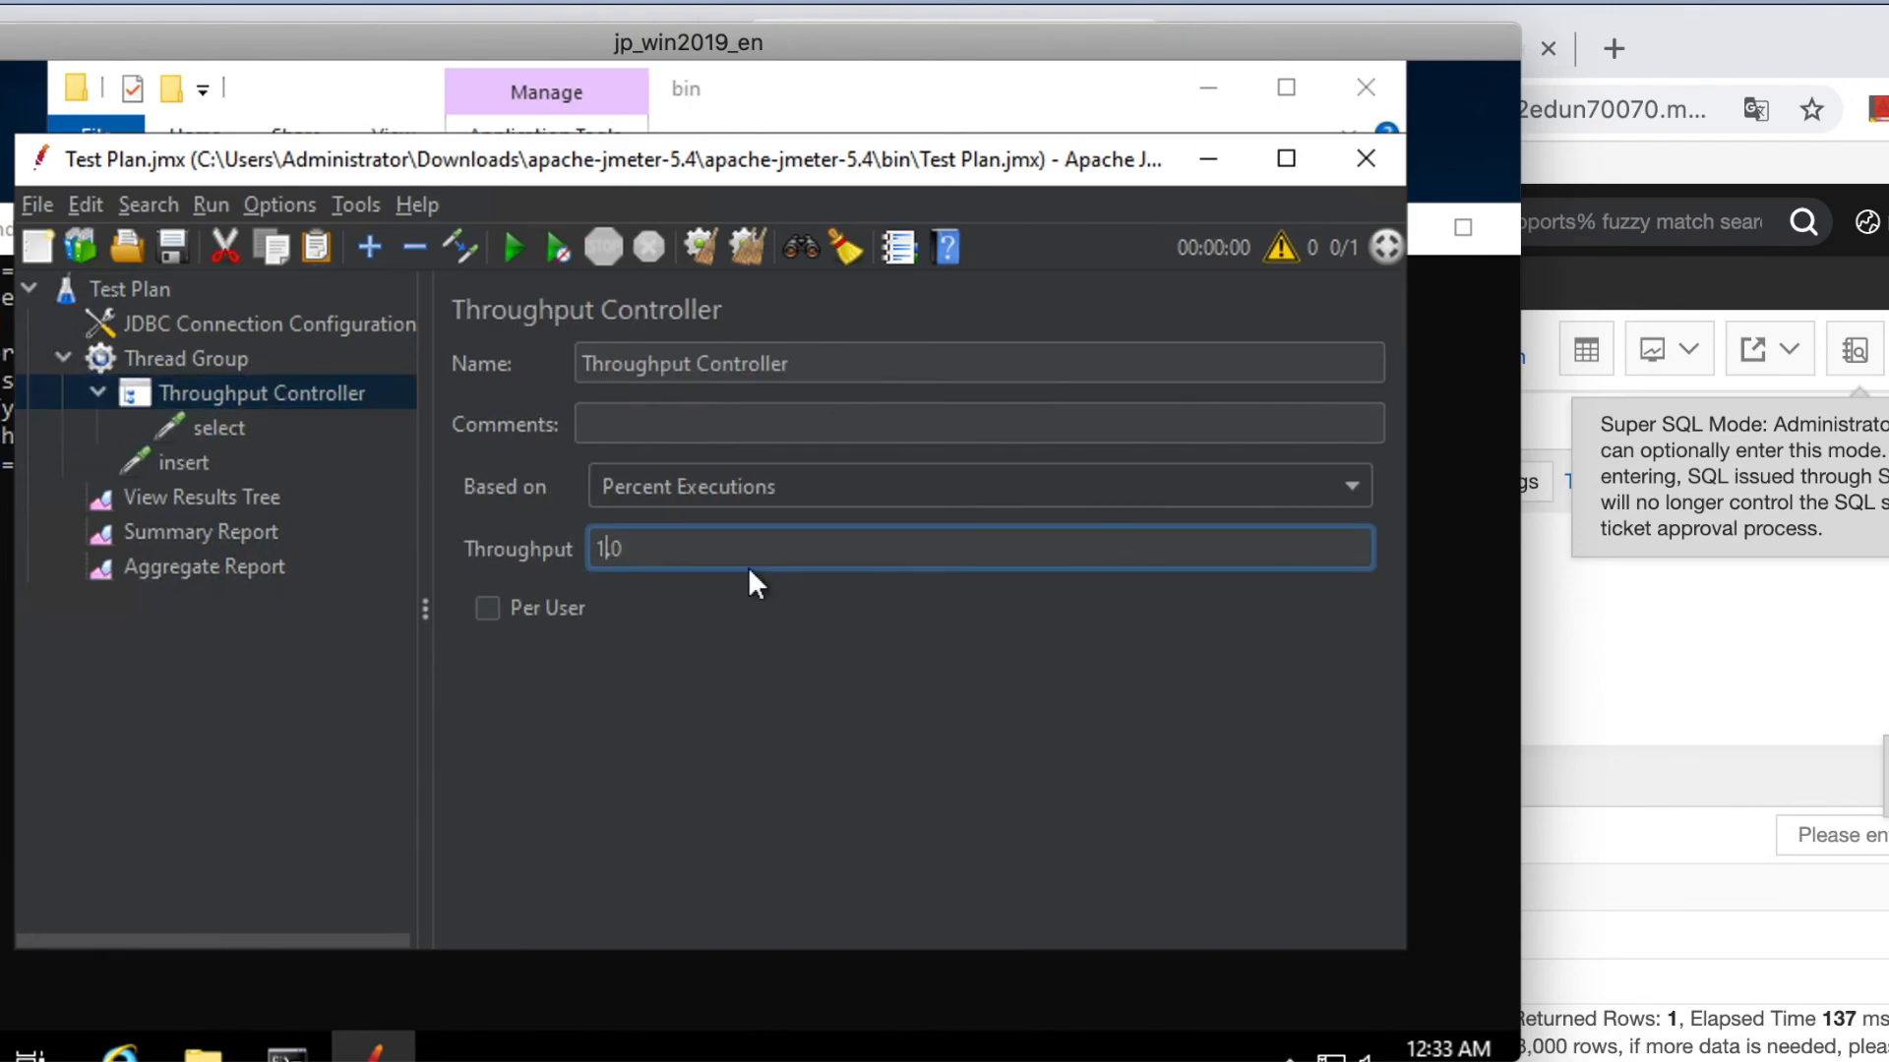
key("BackSpace")
type("70.")
left_click(804, 367)
left_click_drag(768, 362, 583, 360)
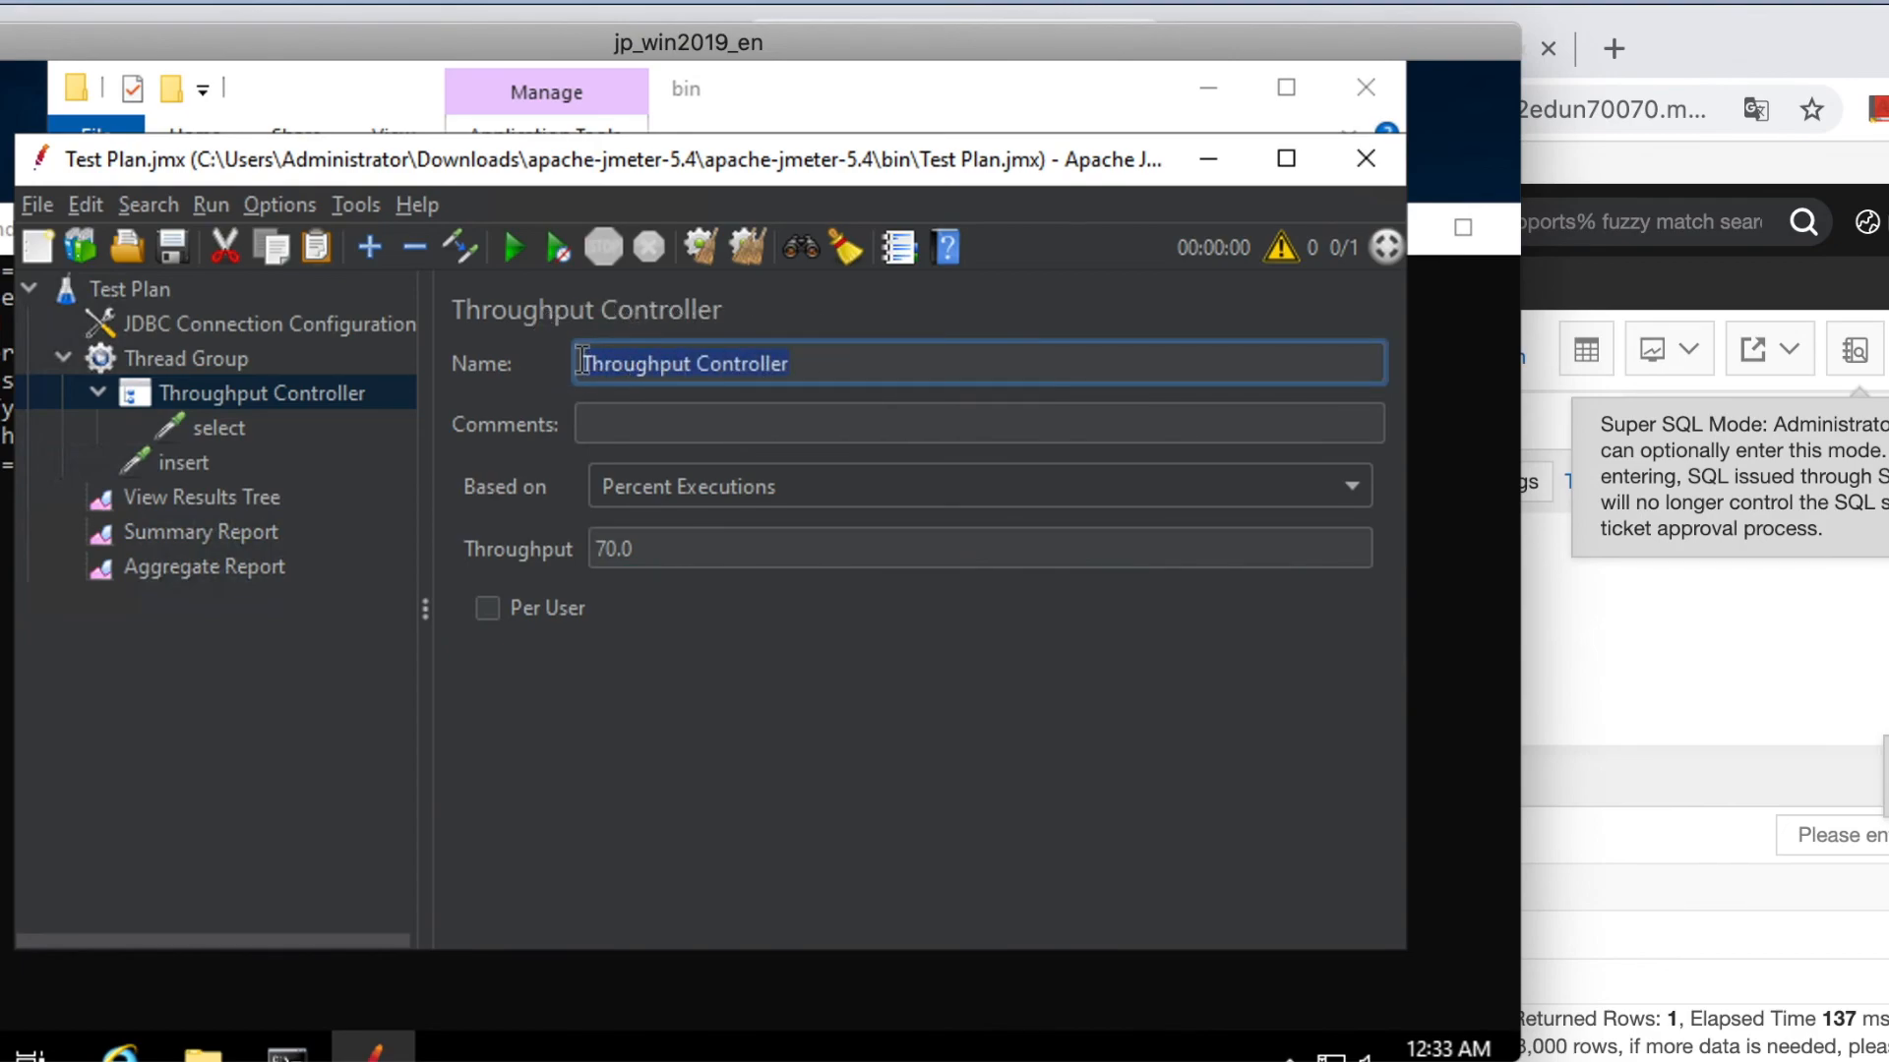
type("select_")
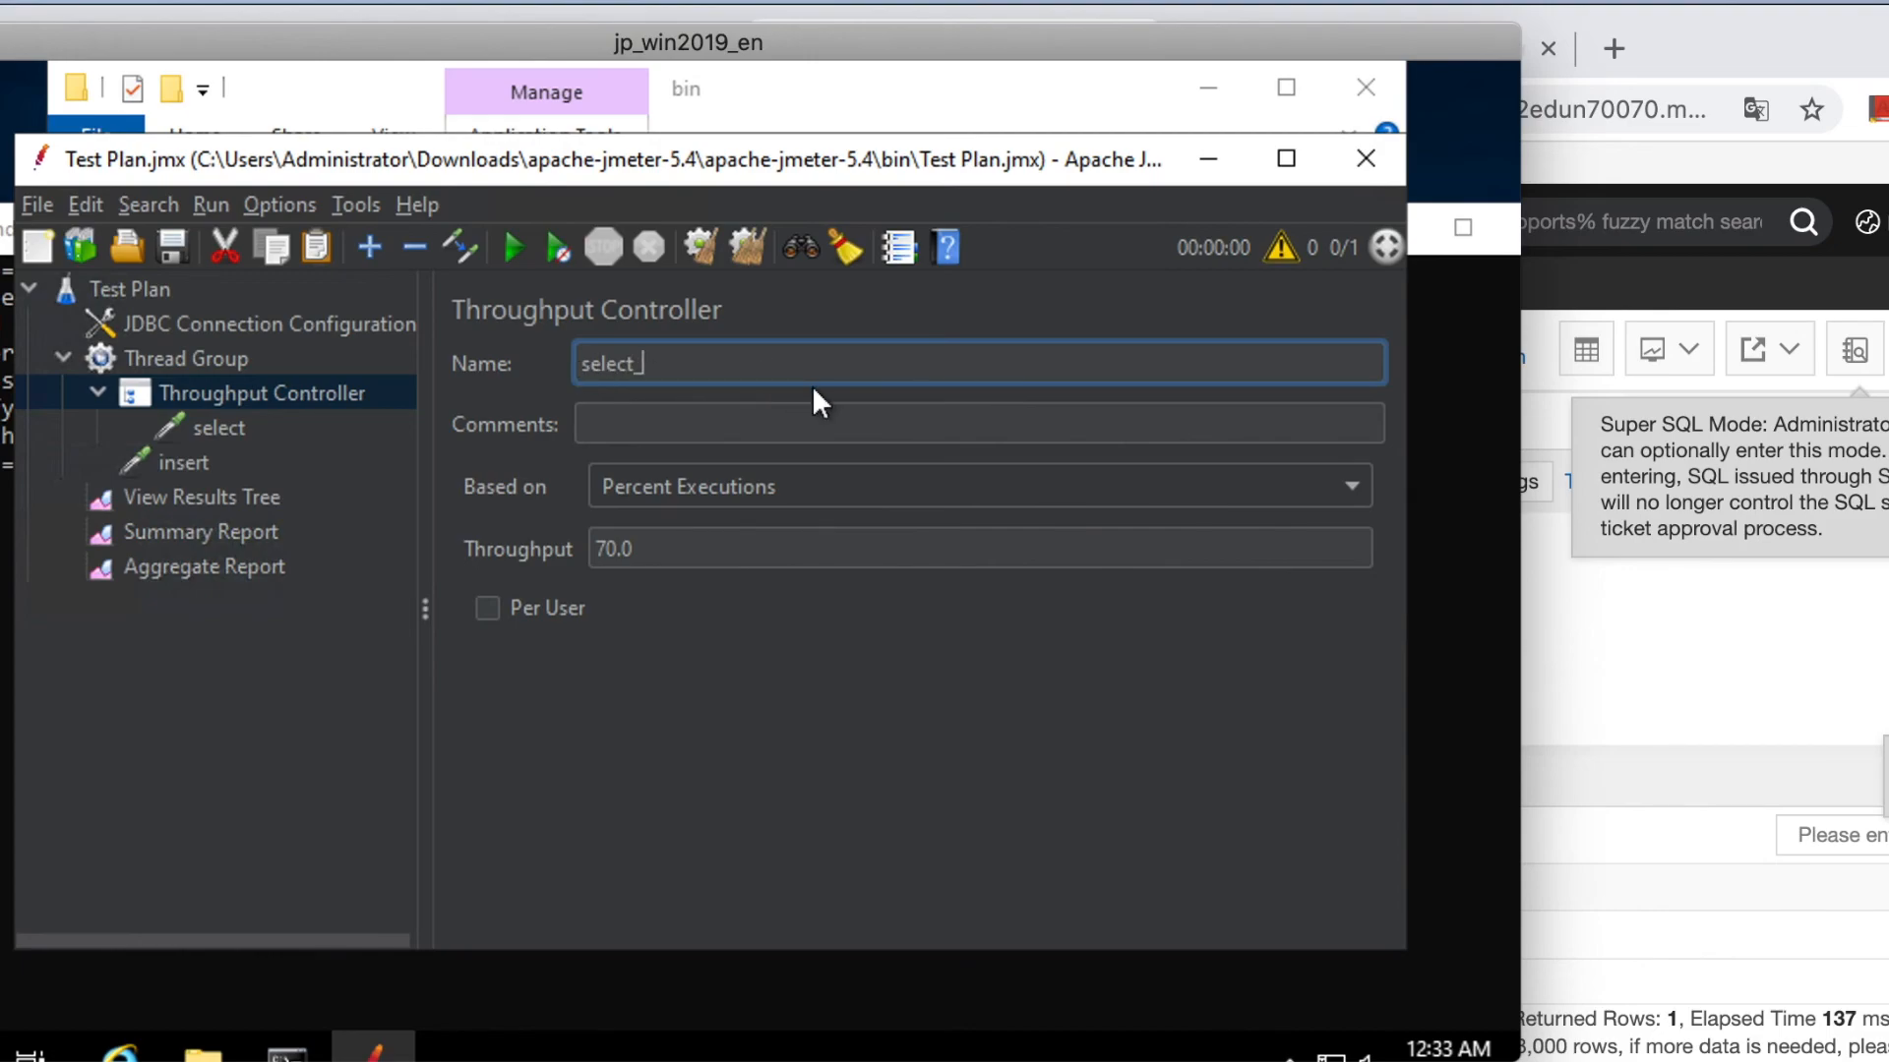
type("70%")
left_click(183, 463)
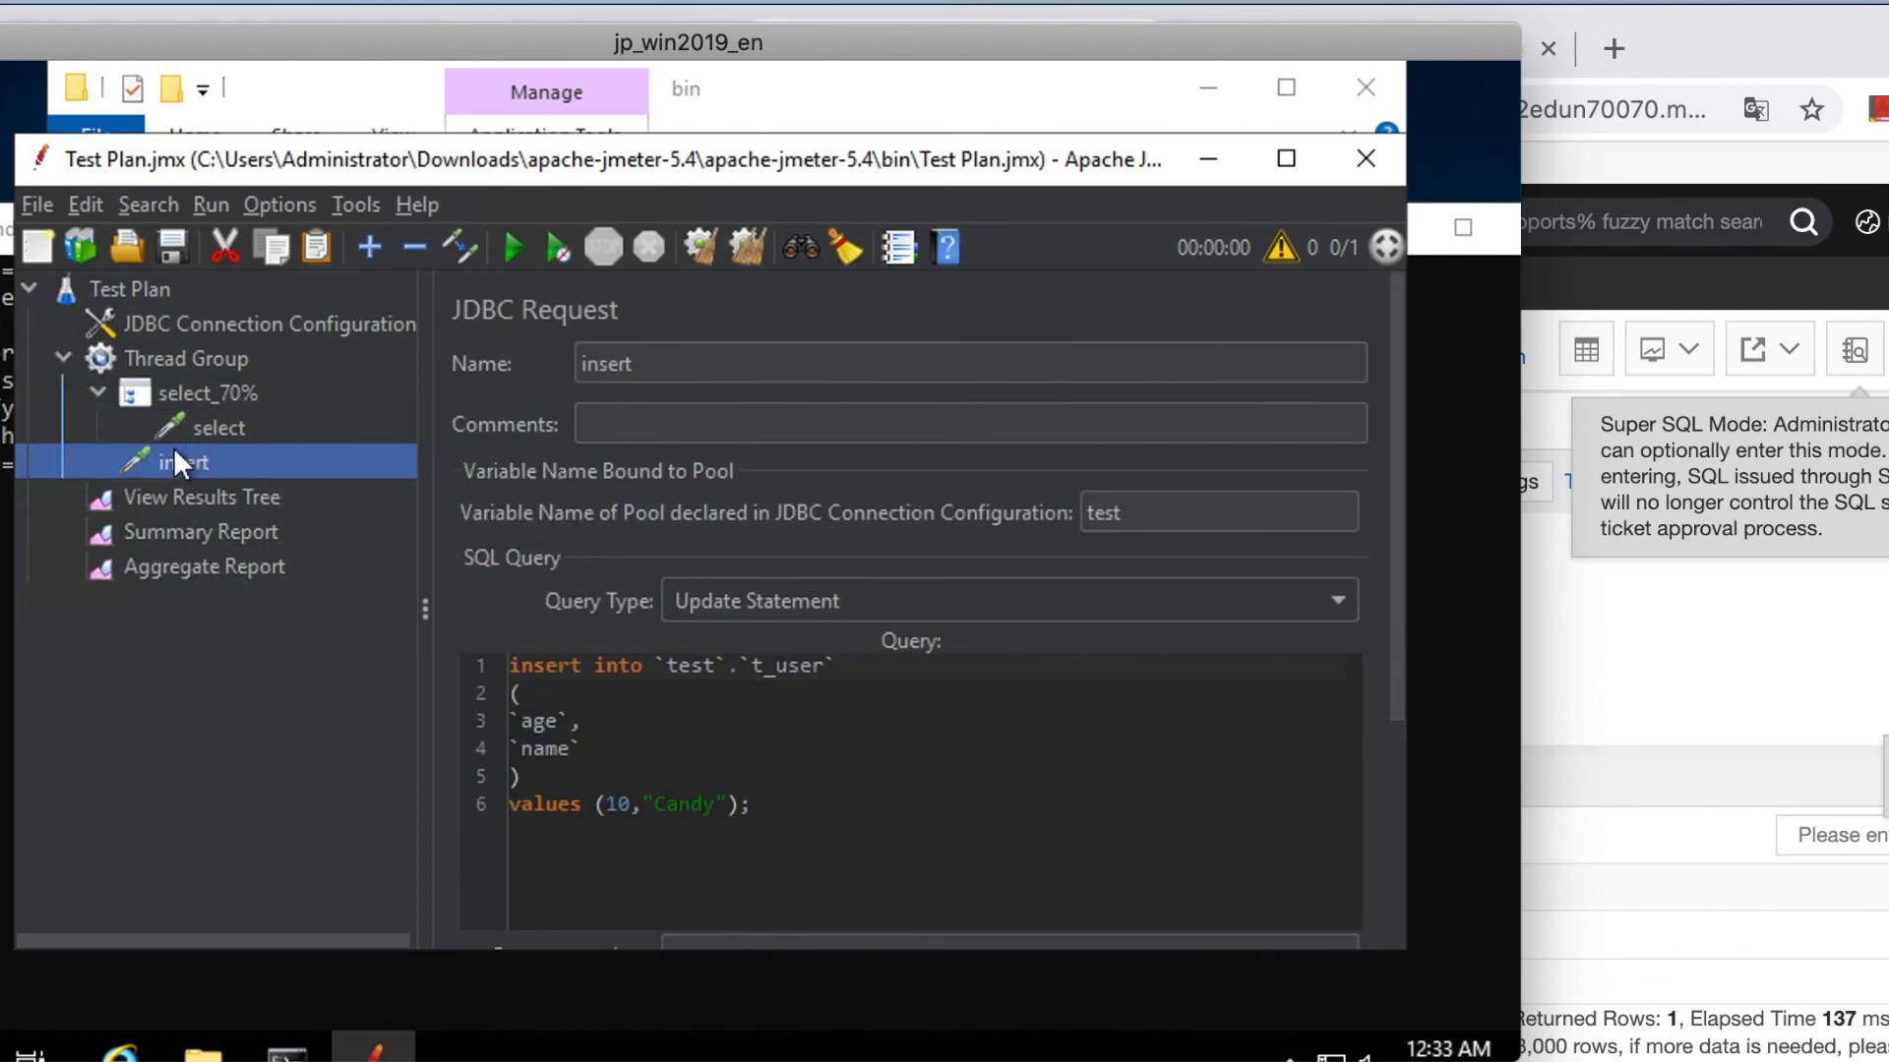
Add a second Throughput Controller to the Thread Group named insert_20% with throughput 20.0.
left_click(161, 358)
right_click(161, 358)
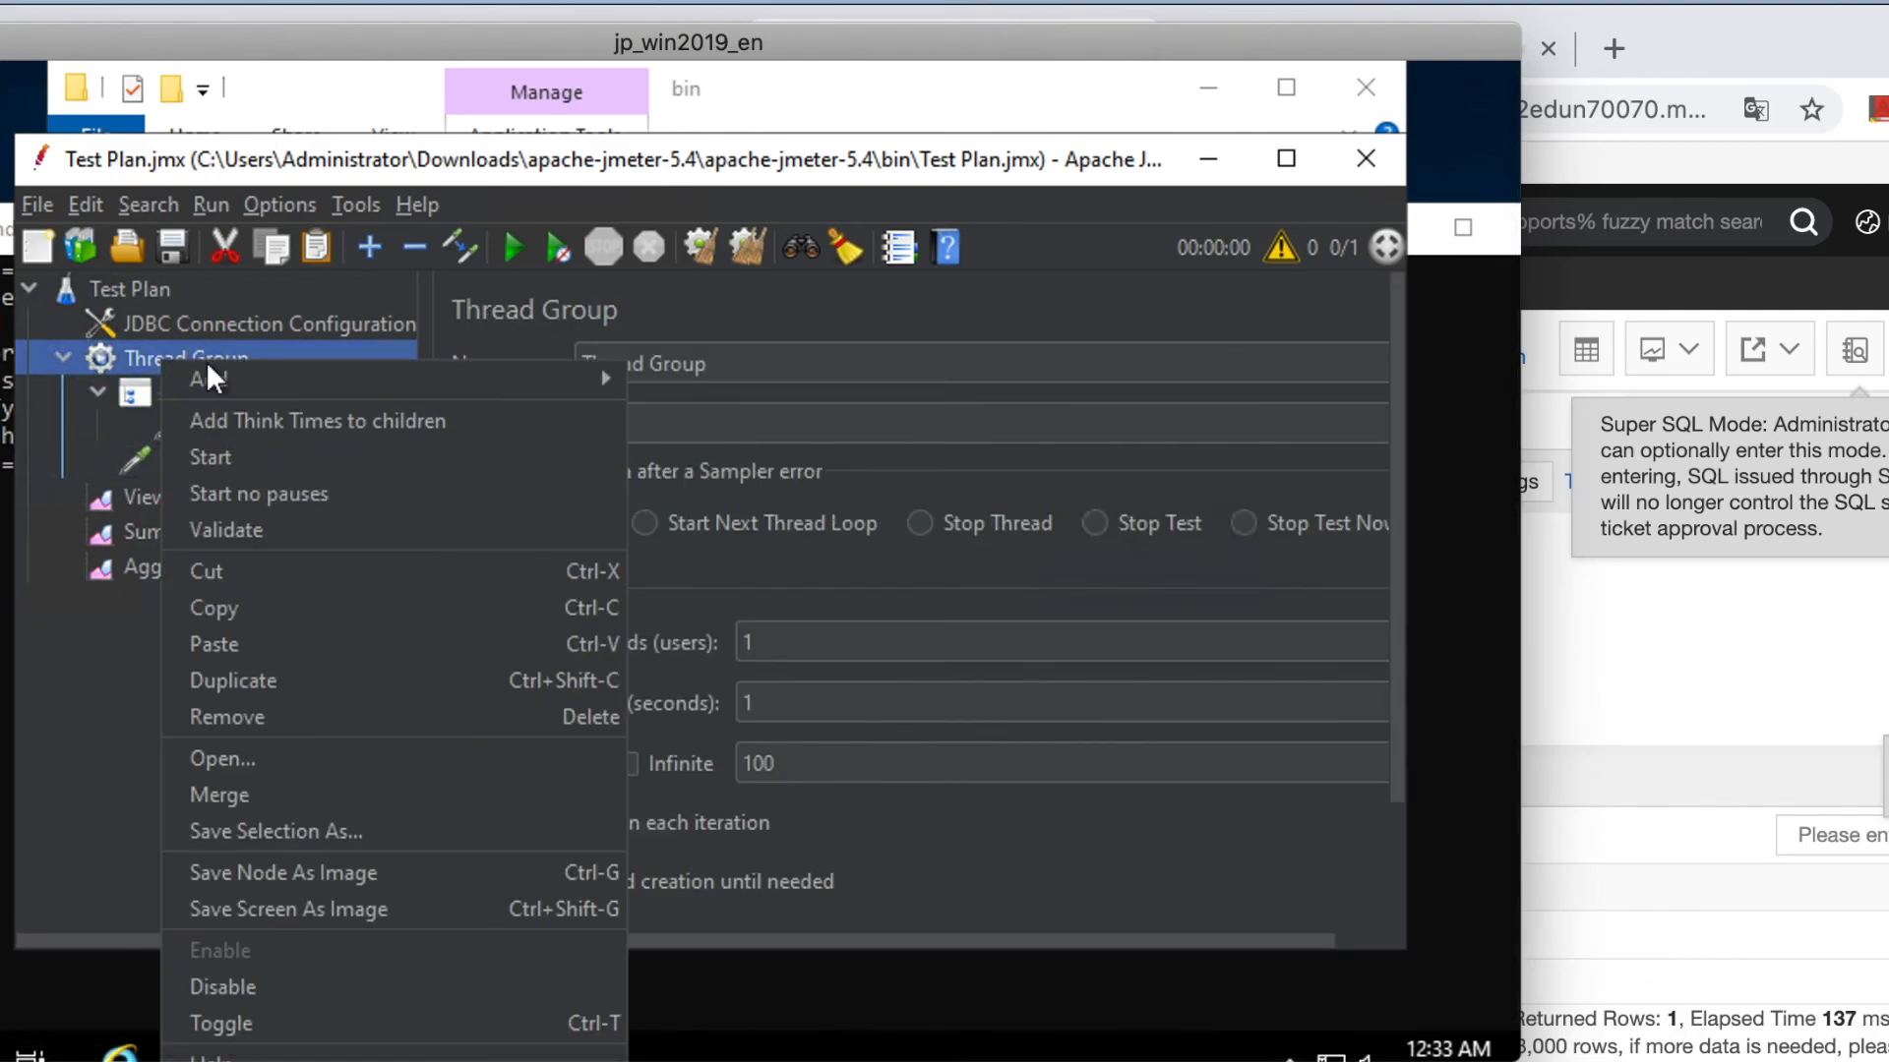
mouse_move(274, 382)
mouse_move(724, 433)
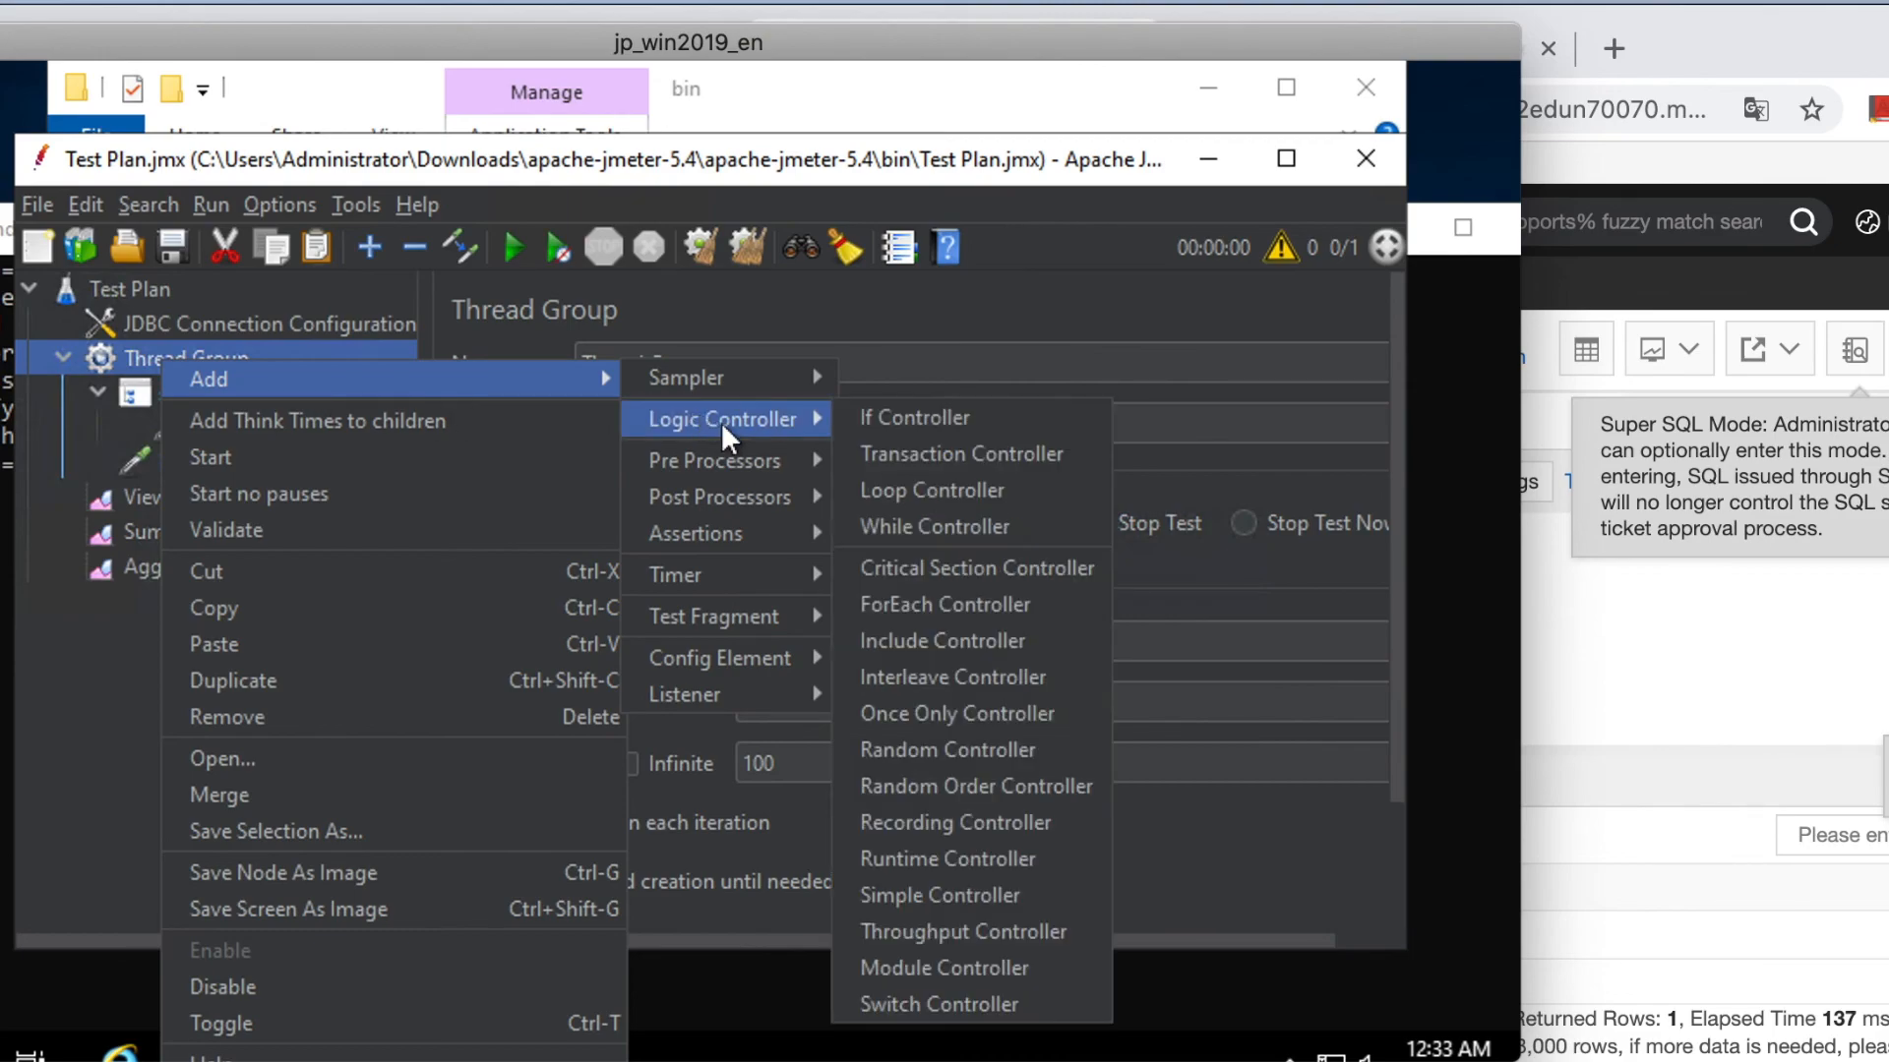
left_click(918, 932)
left_click_drag(799, 364, 540, 362)
key("BackSpace")
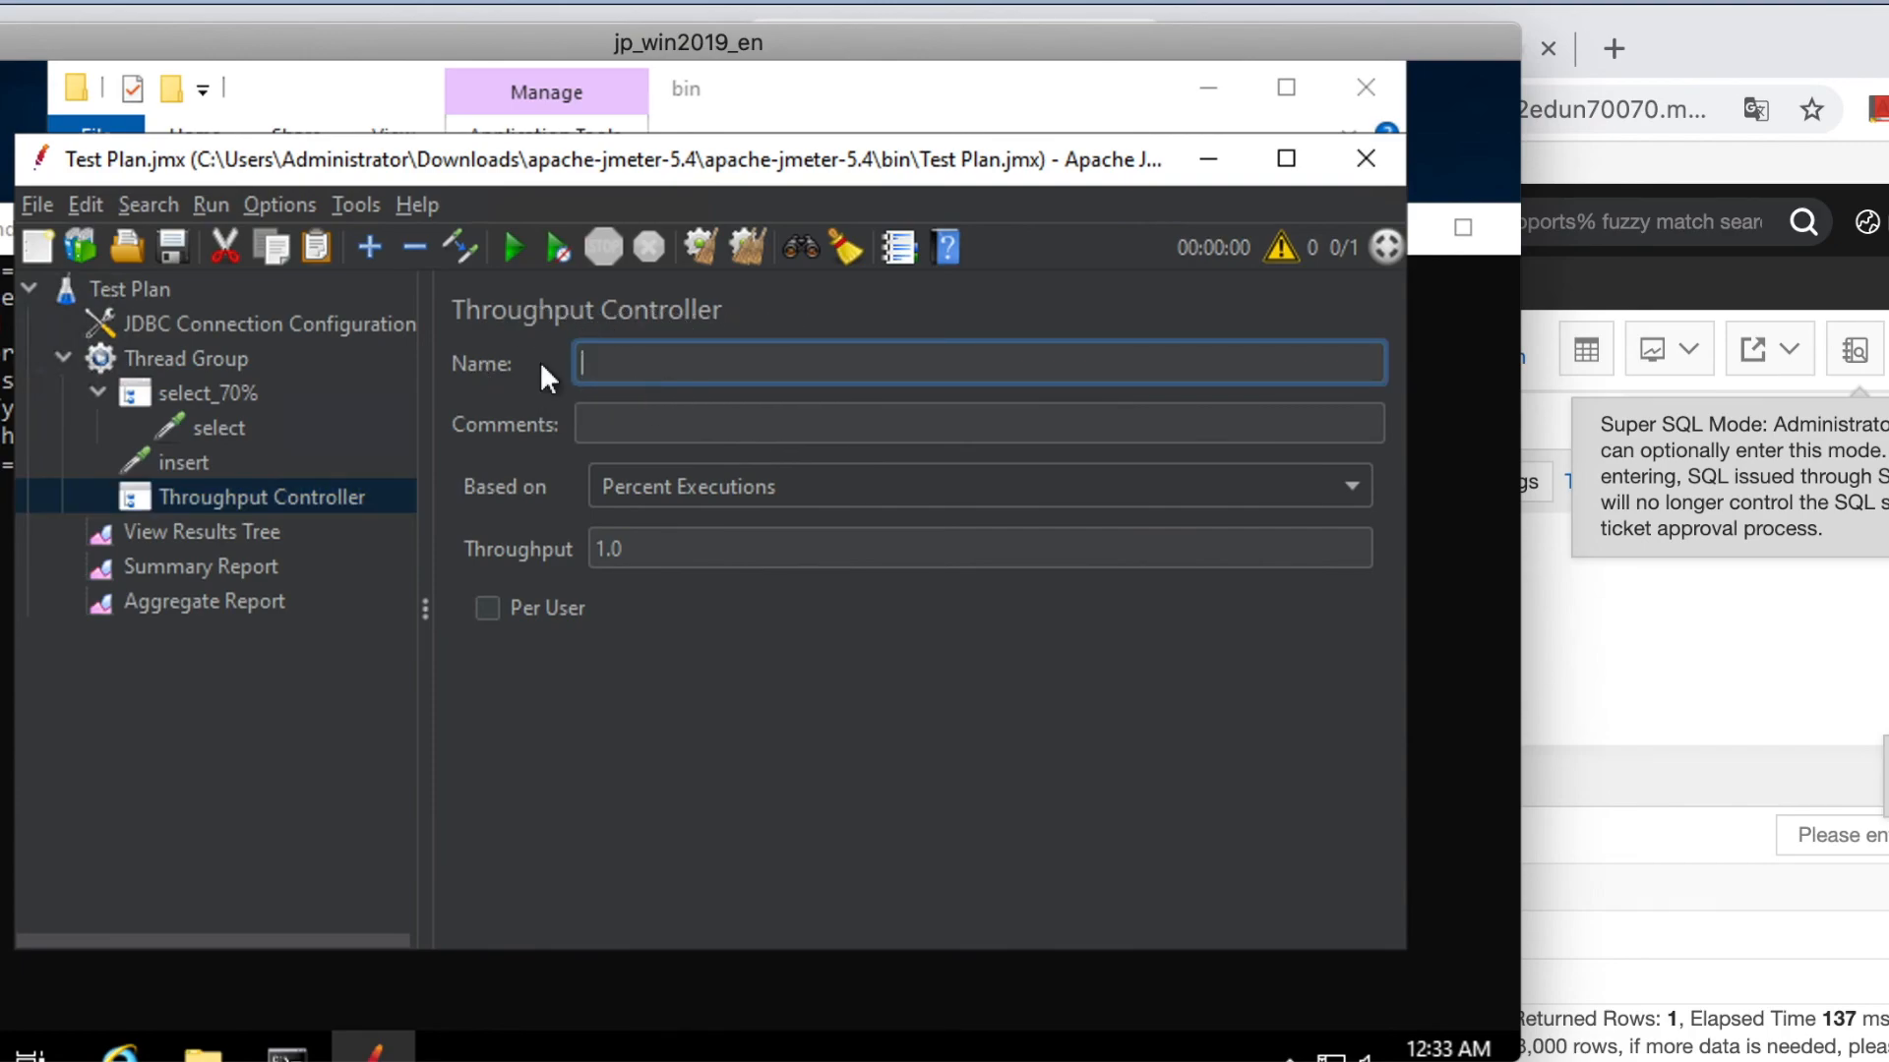
type("insert_20%")
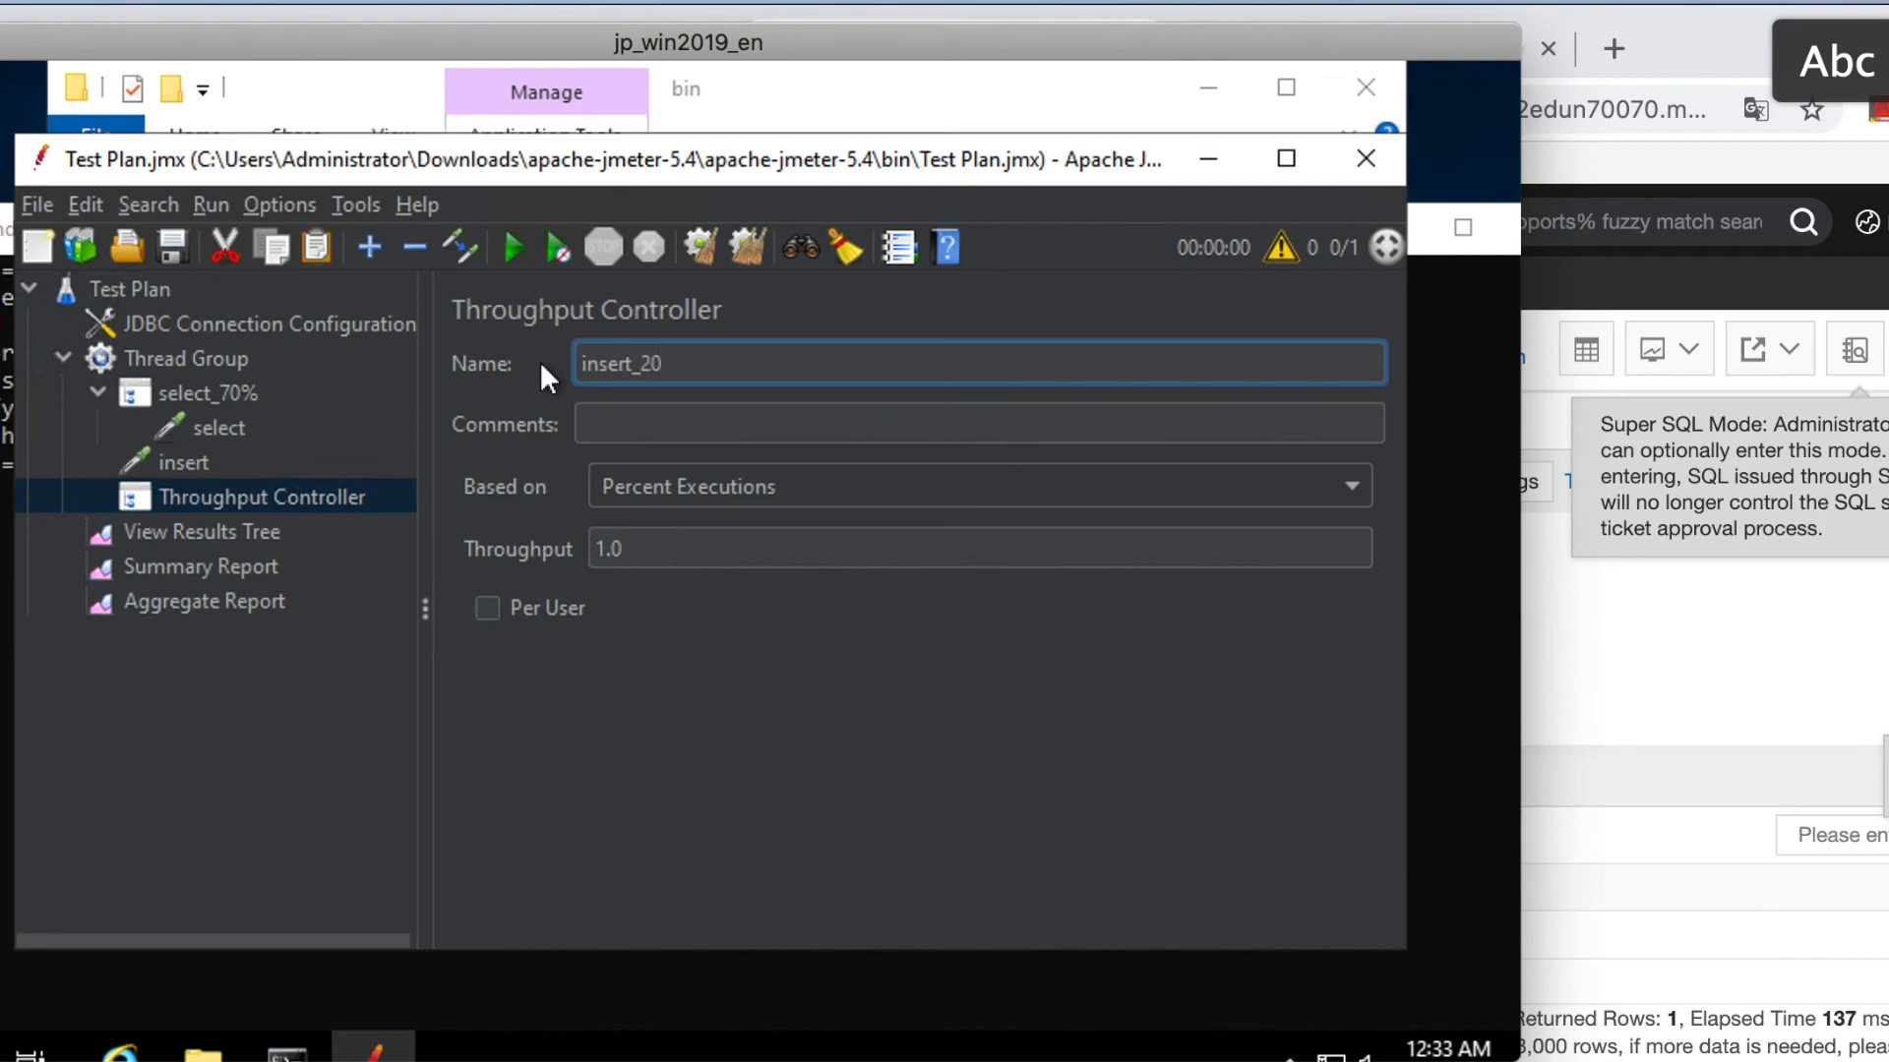
double_click(602, 546)
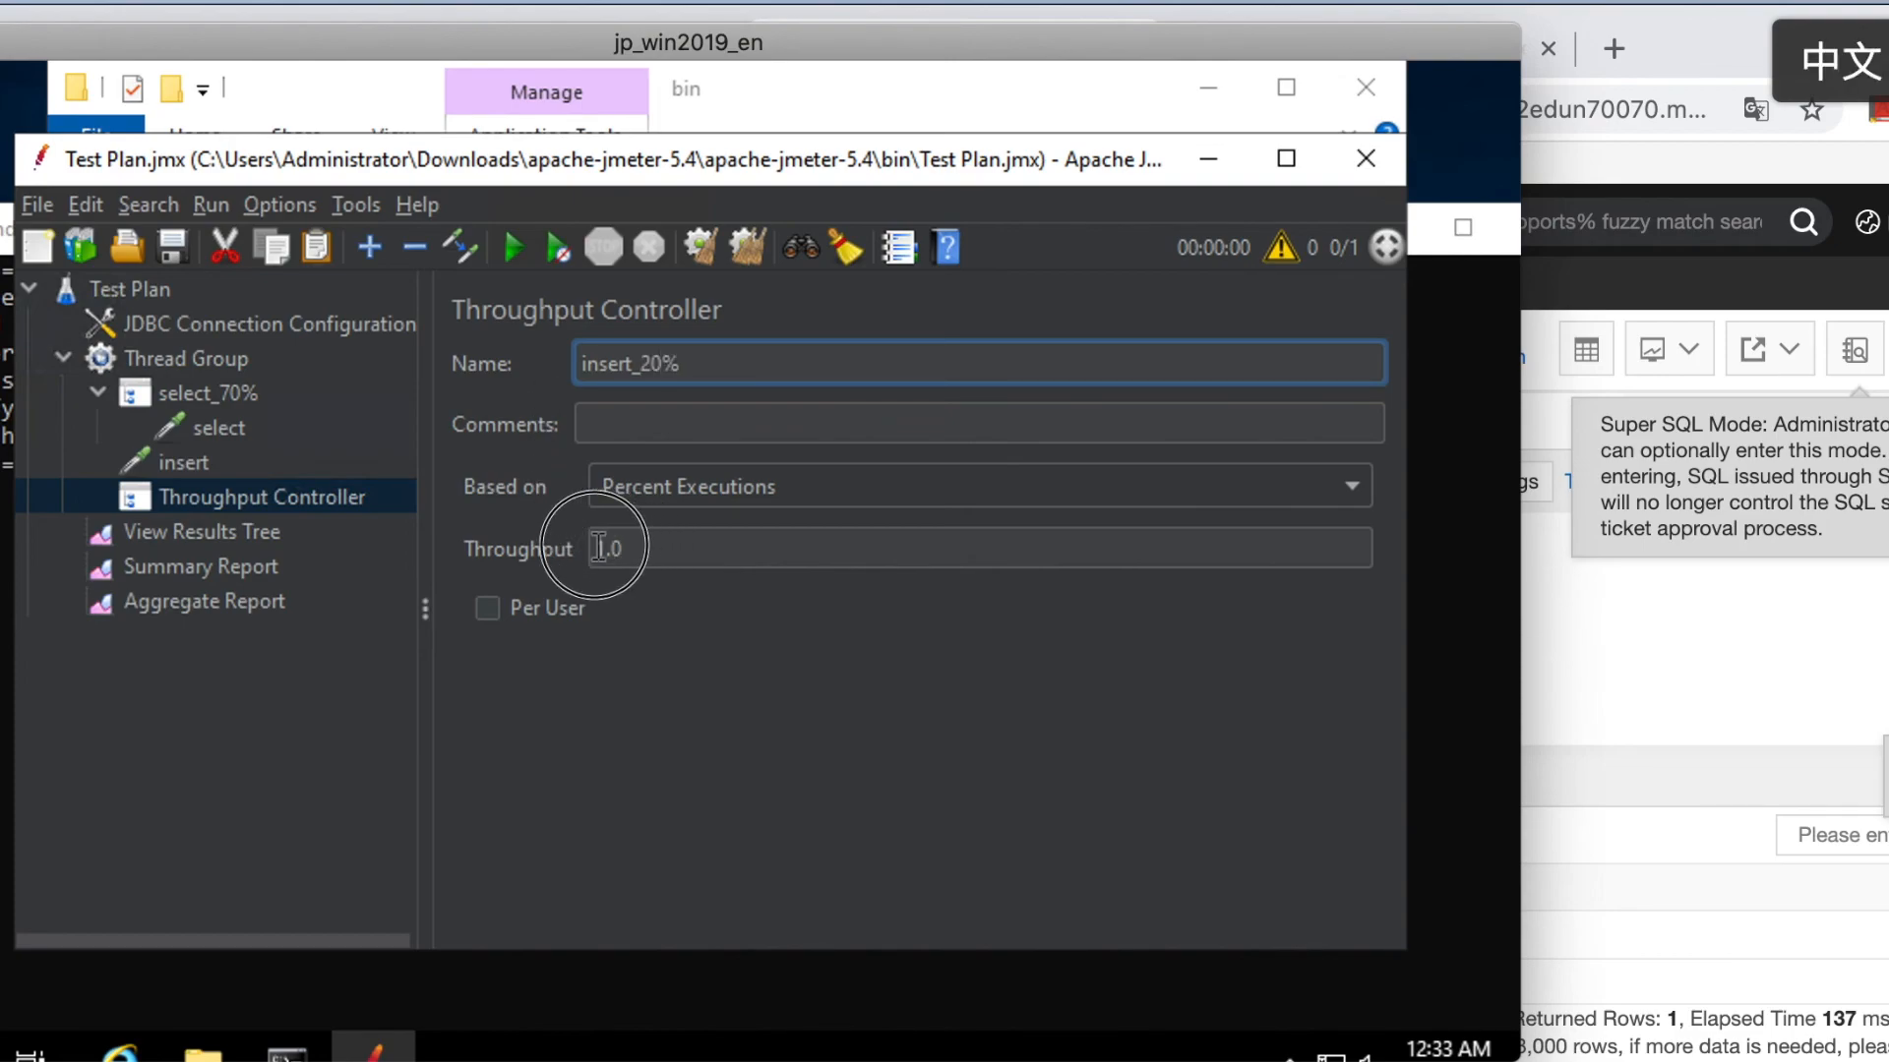
type("20.0")
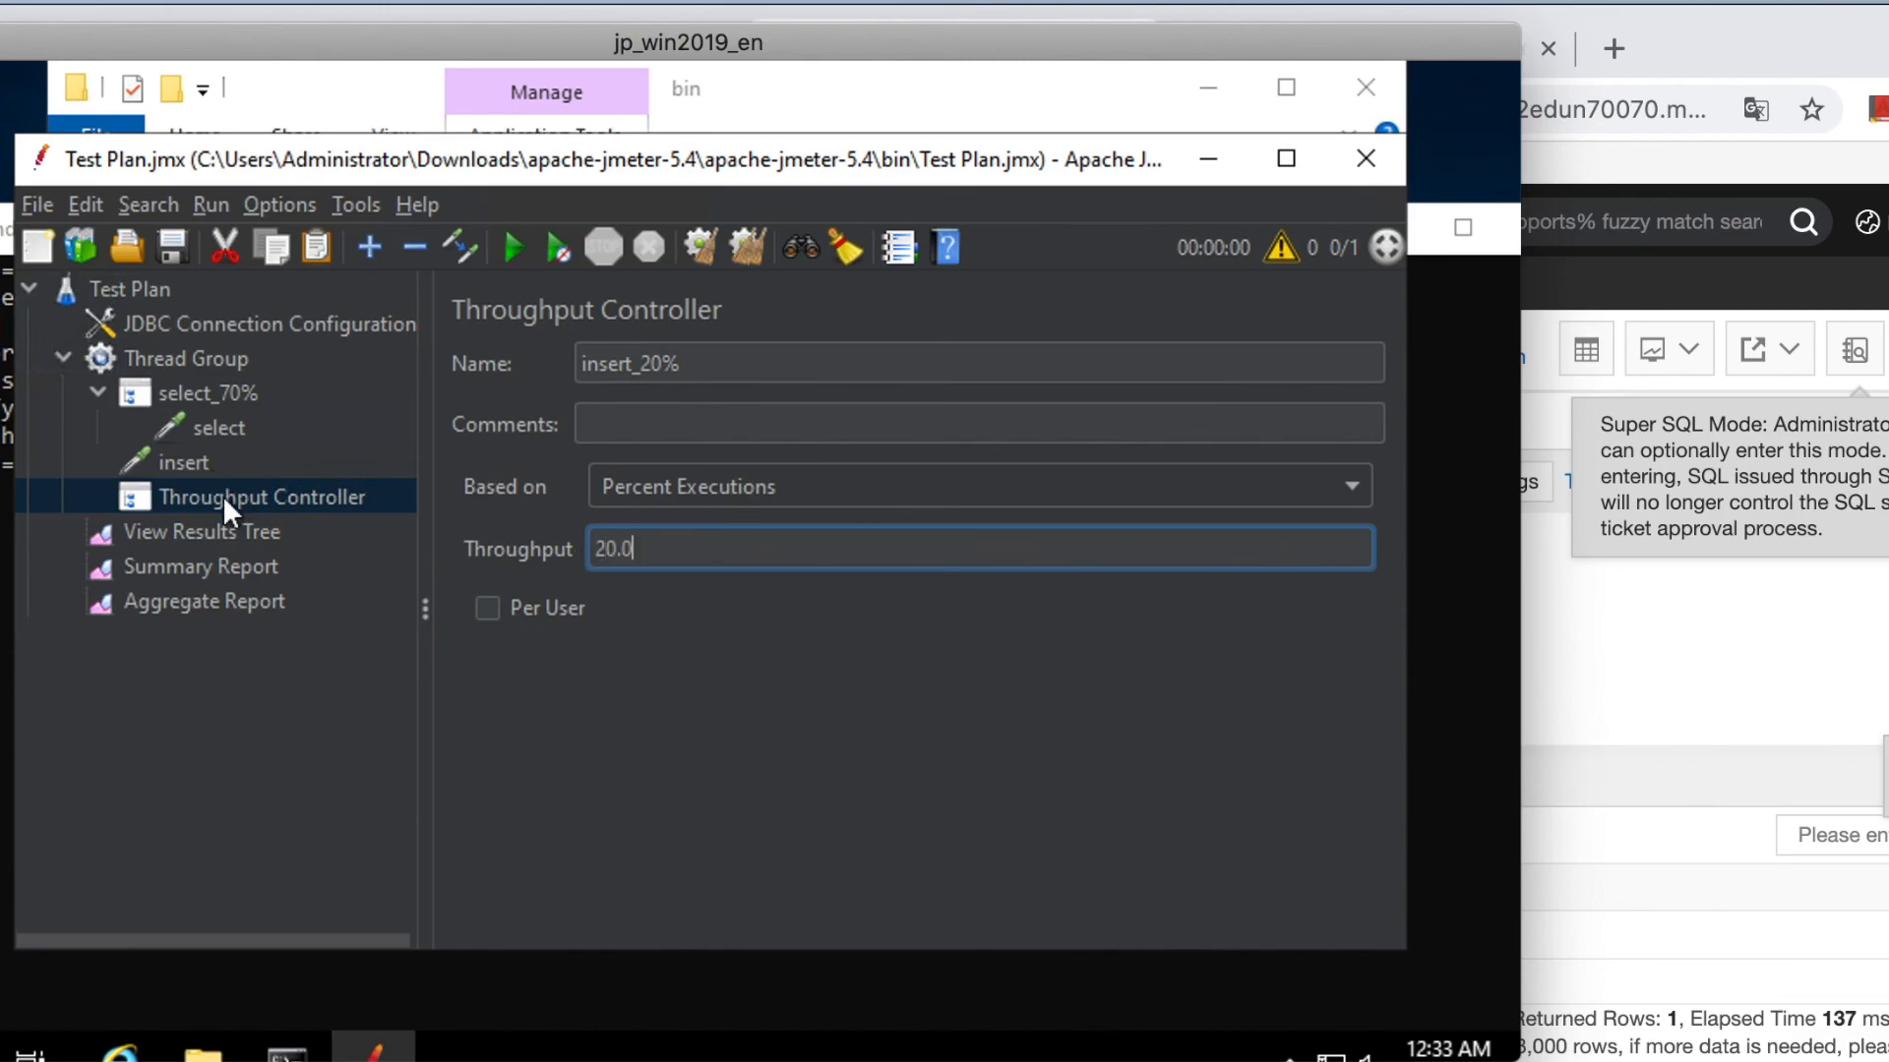
Move the insert JDBC Request under insert_20%, confirm select_70% reads 70.0, and return to DMS.
left_click_drag(177, 453, 199, 492)
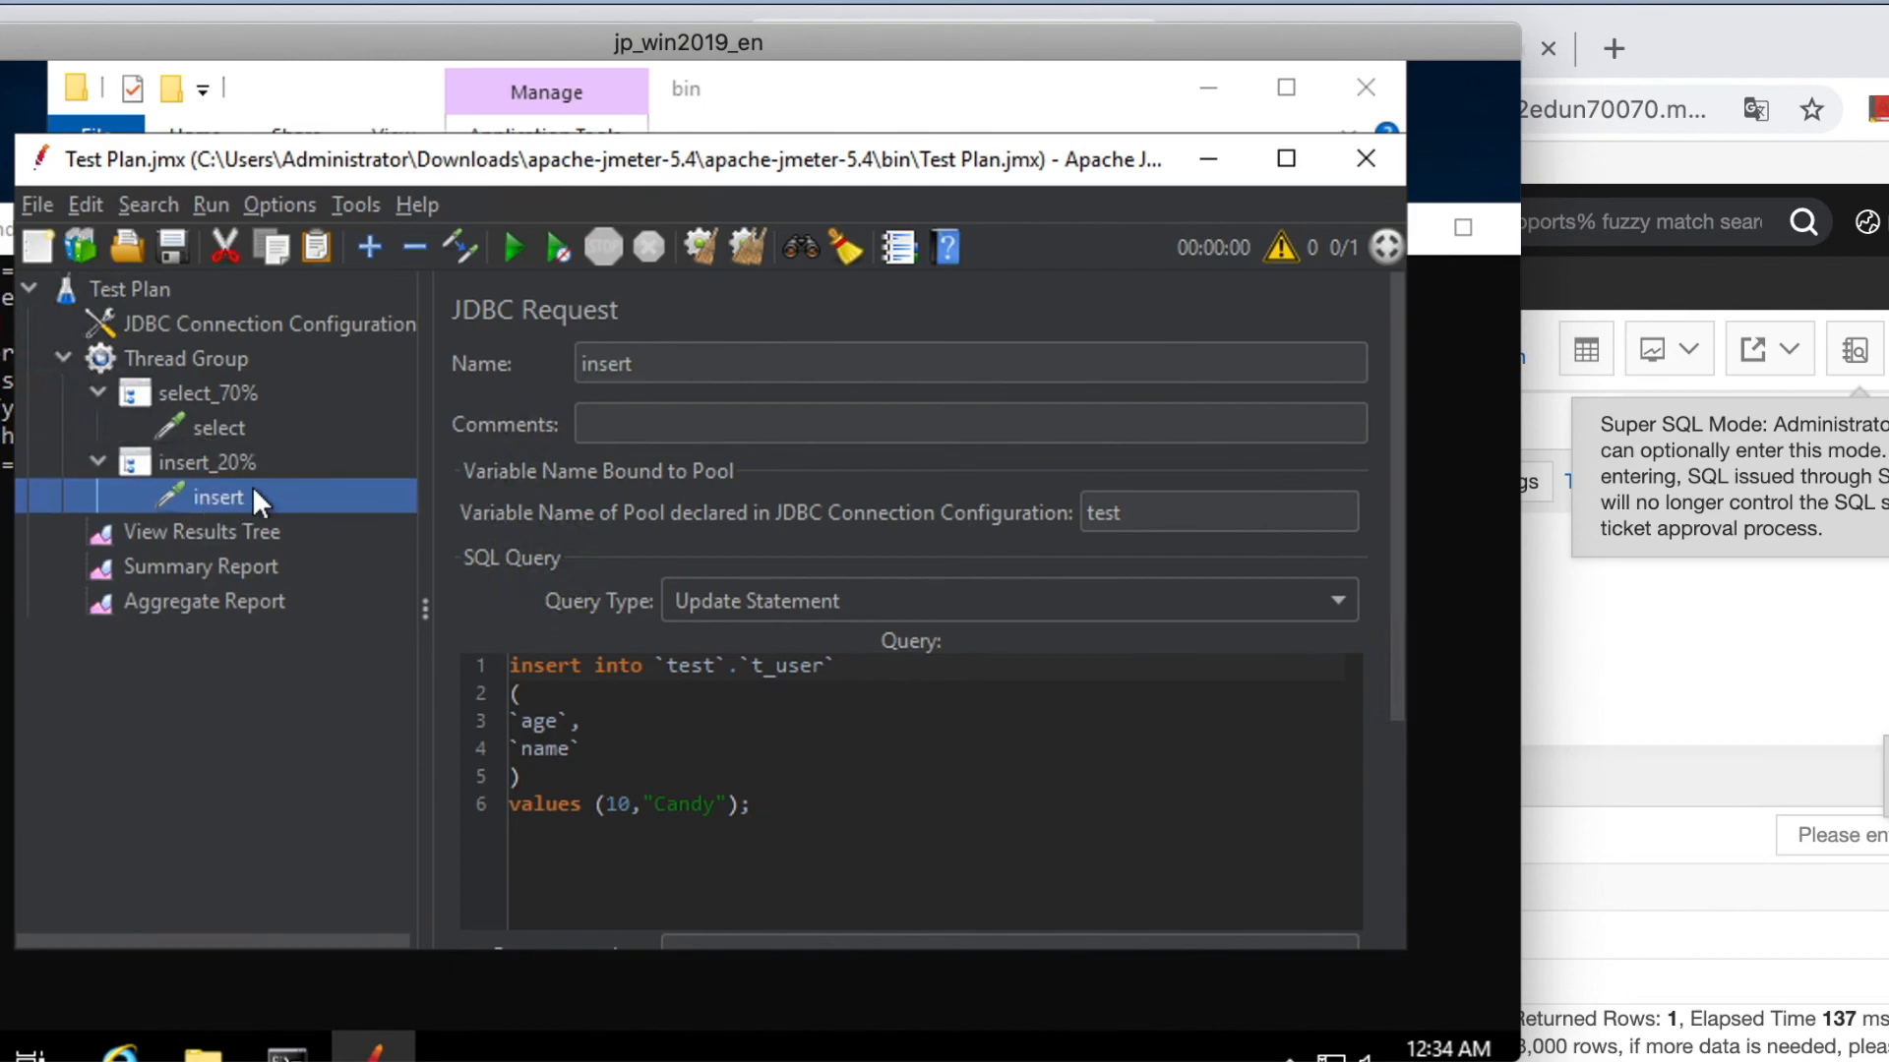
left_click(271, 454)
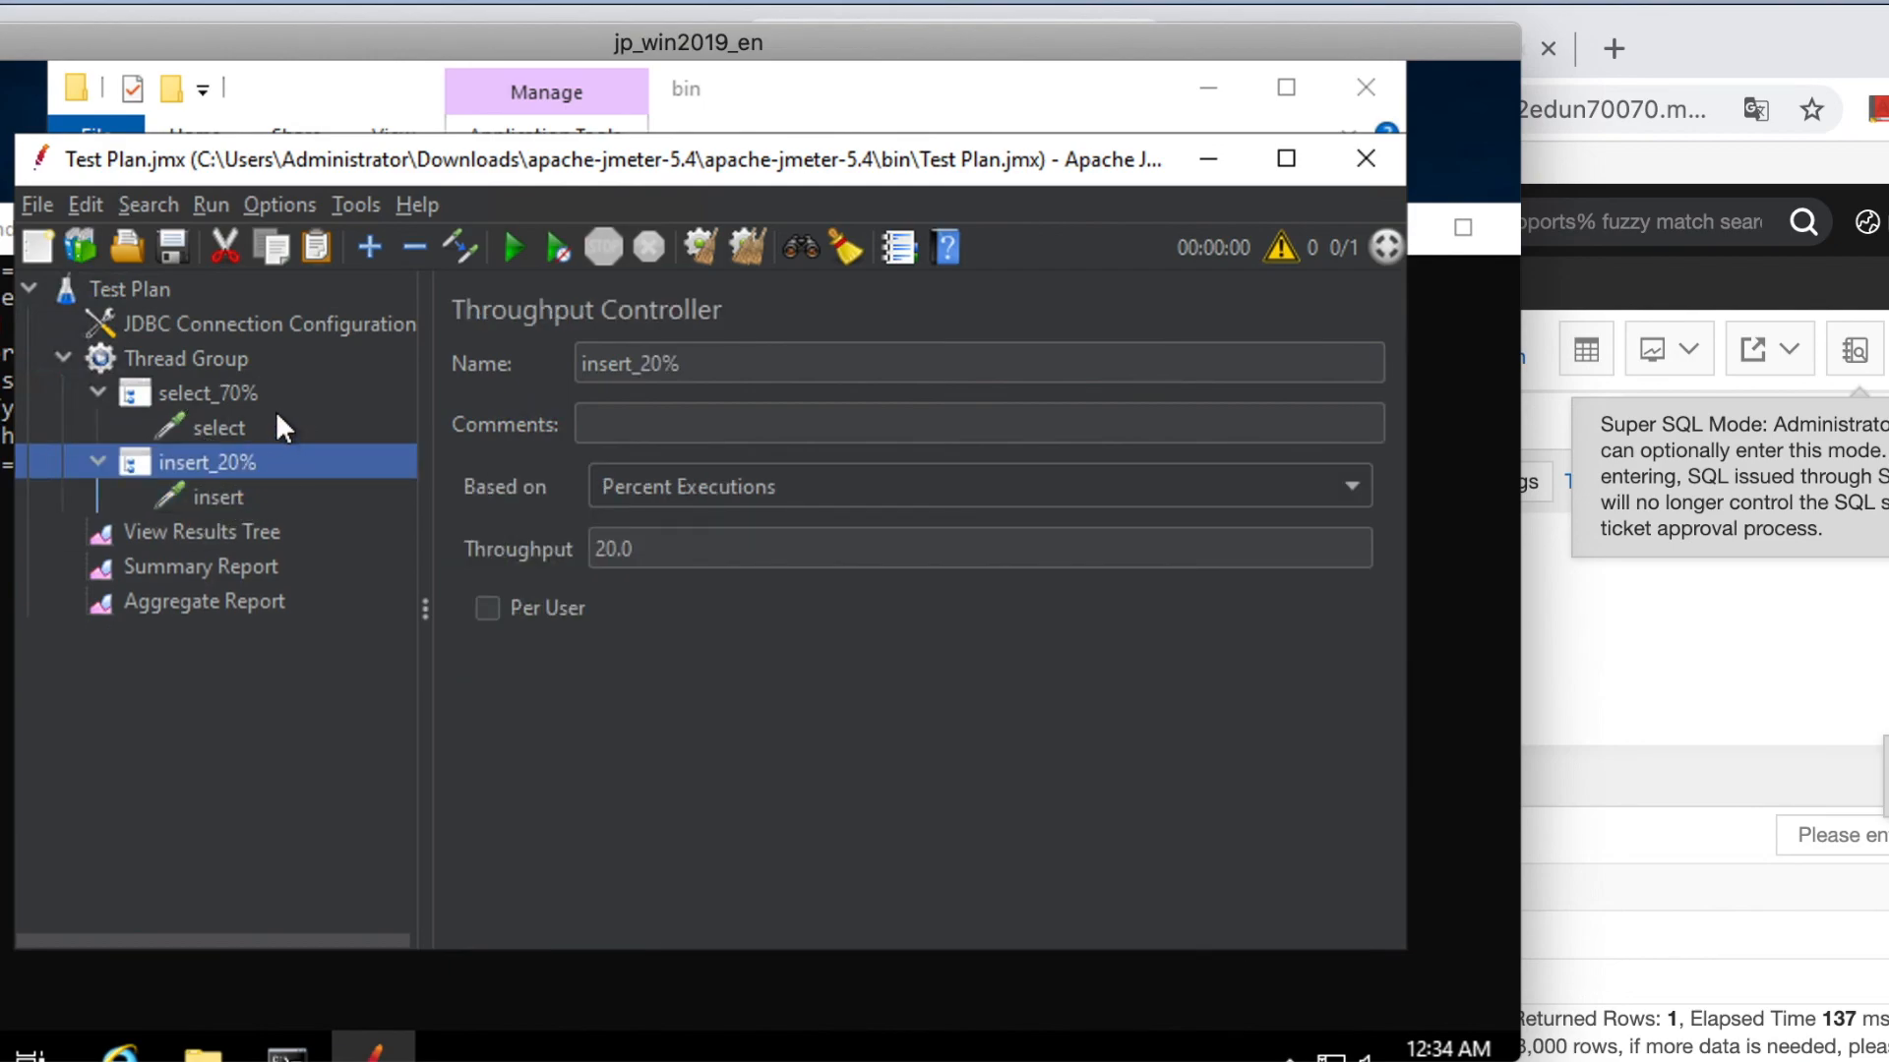
left_click(227, 394)
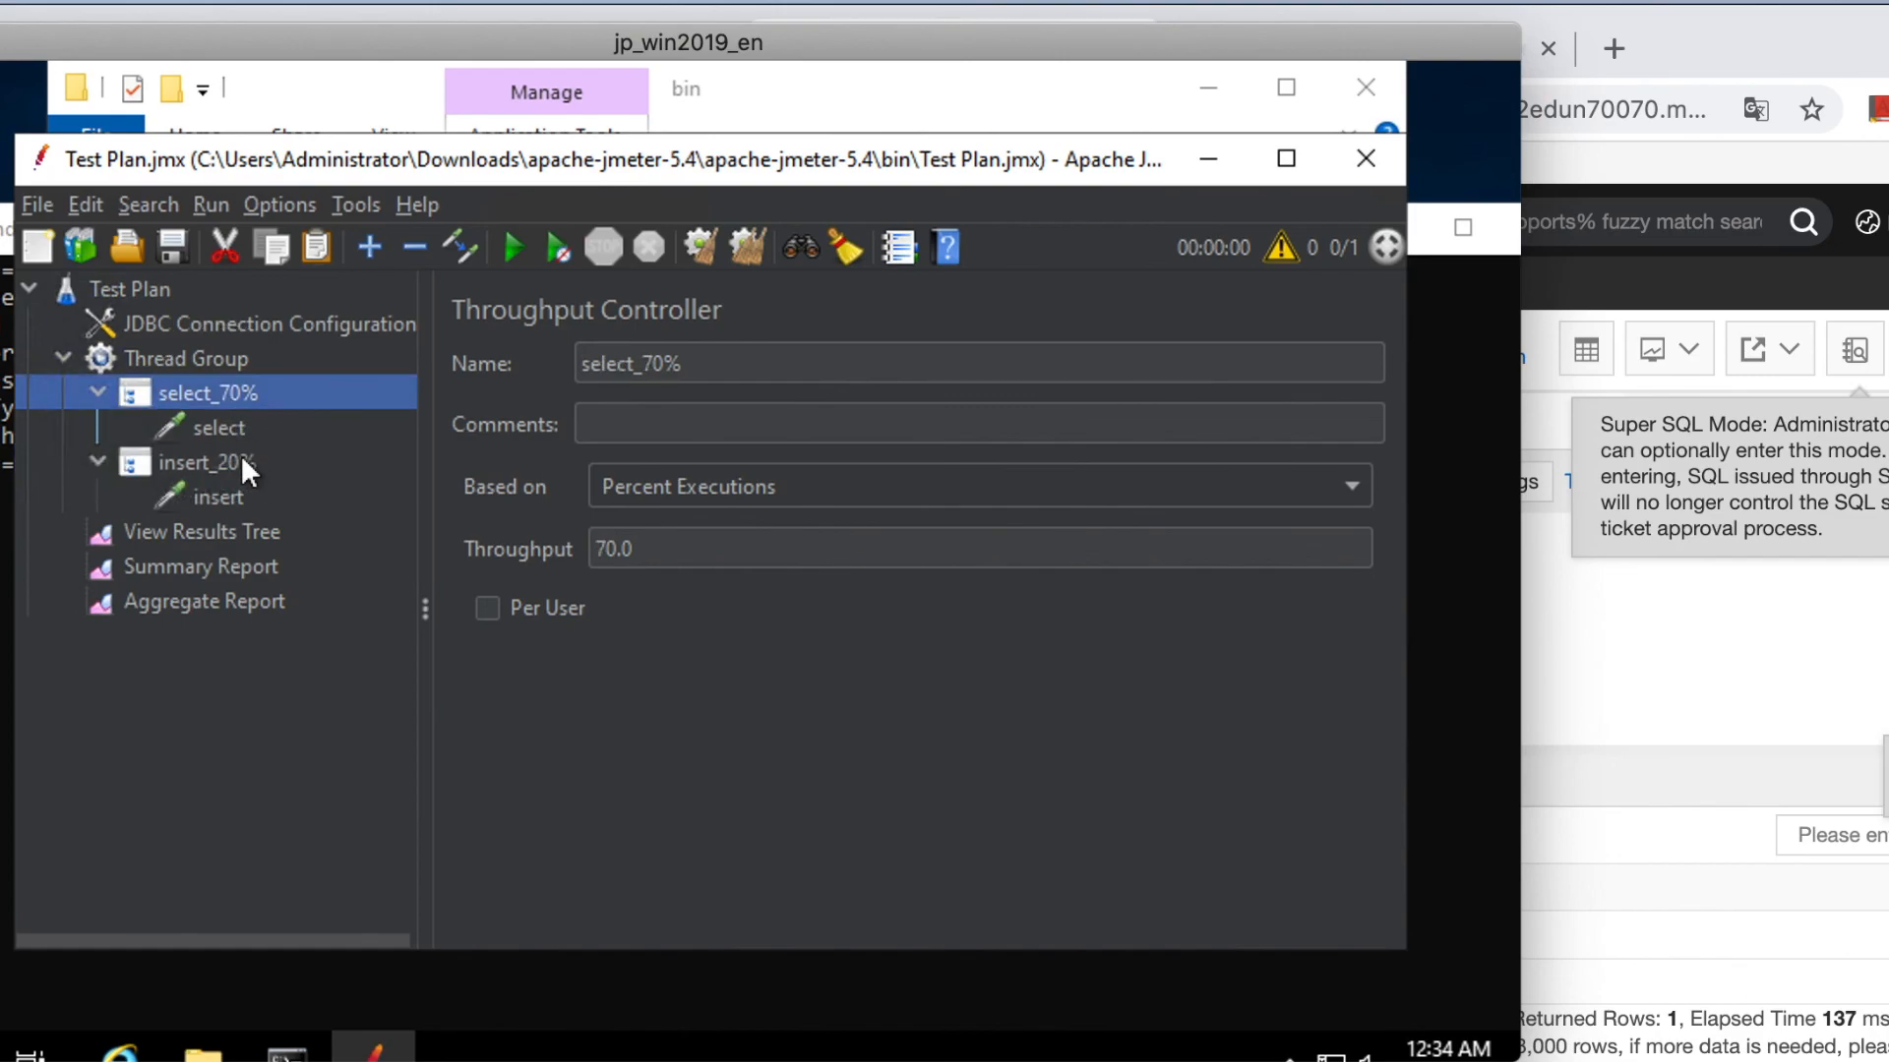
left_click(1635, 629)
left_click(950, 693)
Run 'truncate table t_user;' in the DMS console to empty the table.
scroll(950, 694, "down", 3)
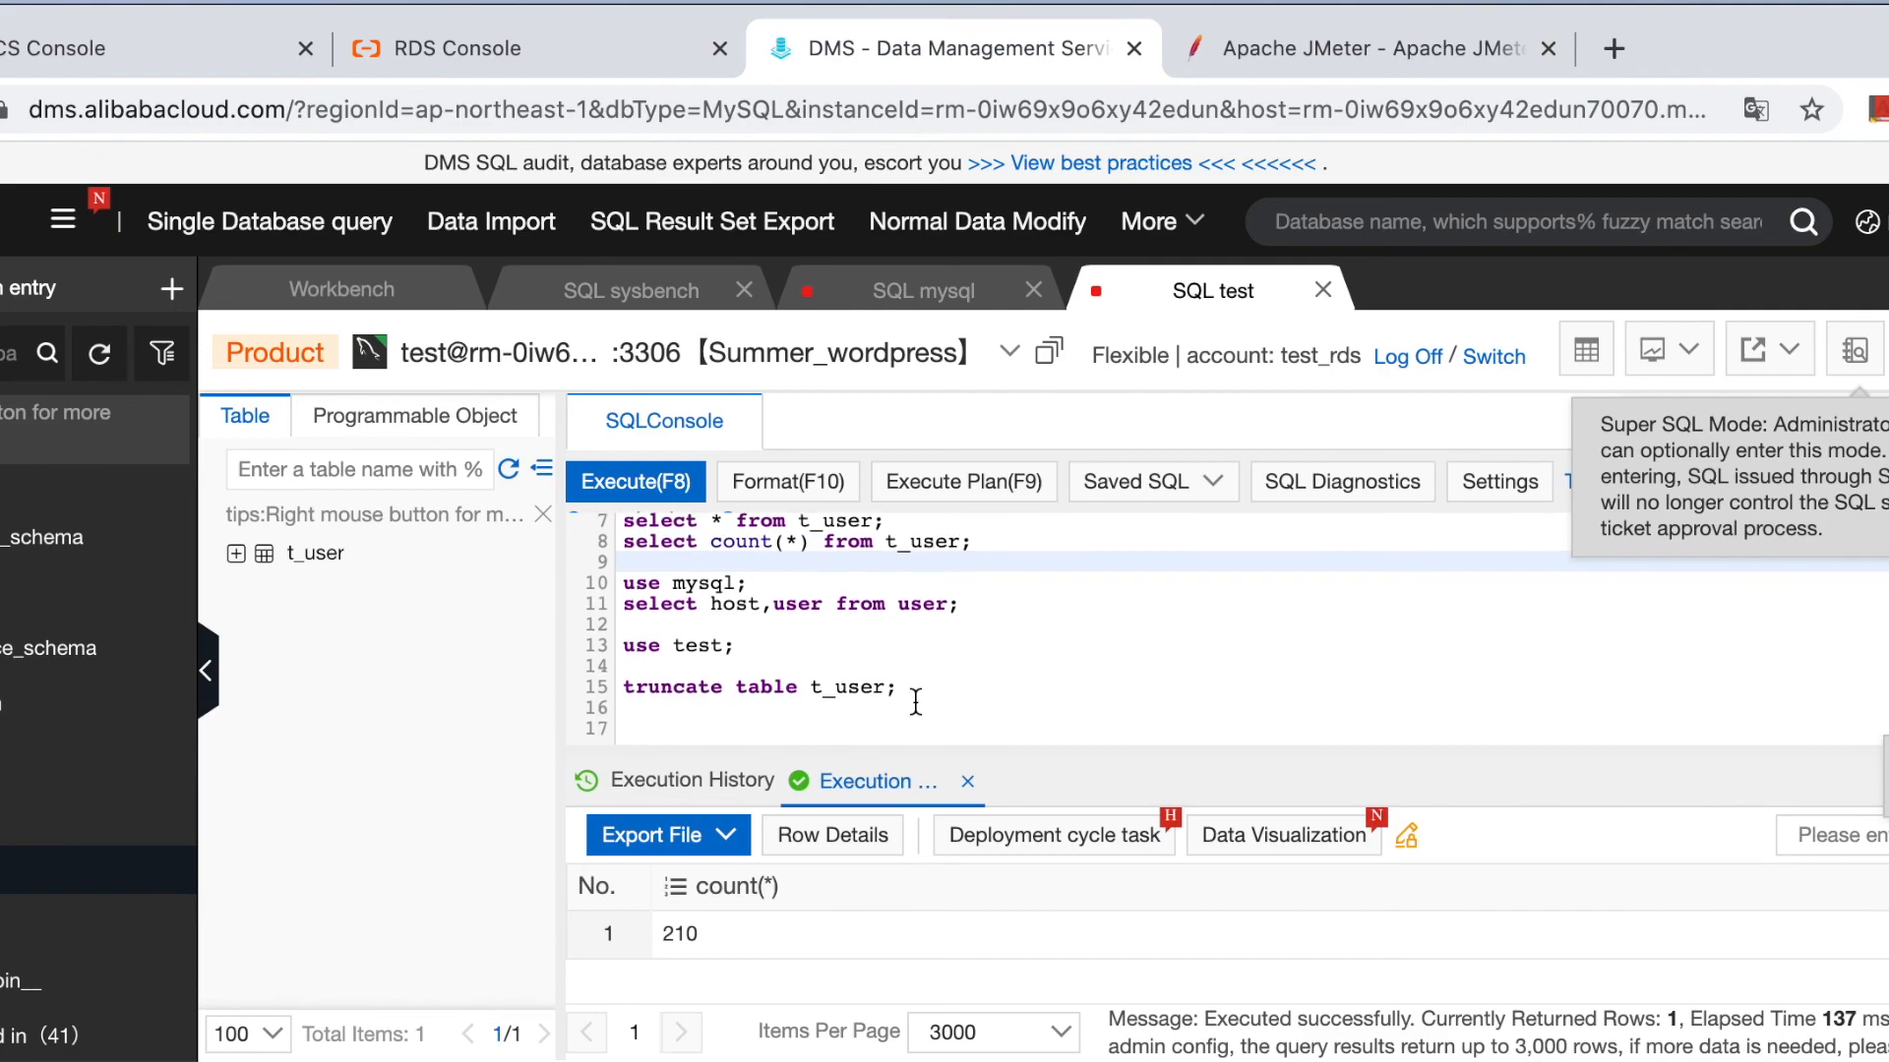
left_click_drag(901, 685, 615, 687)
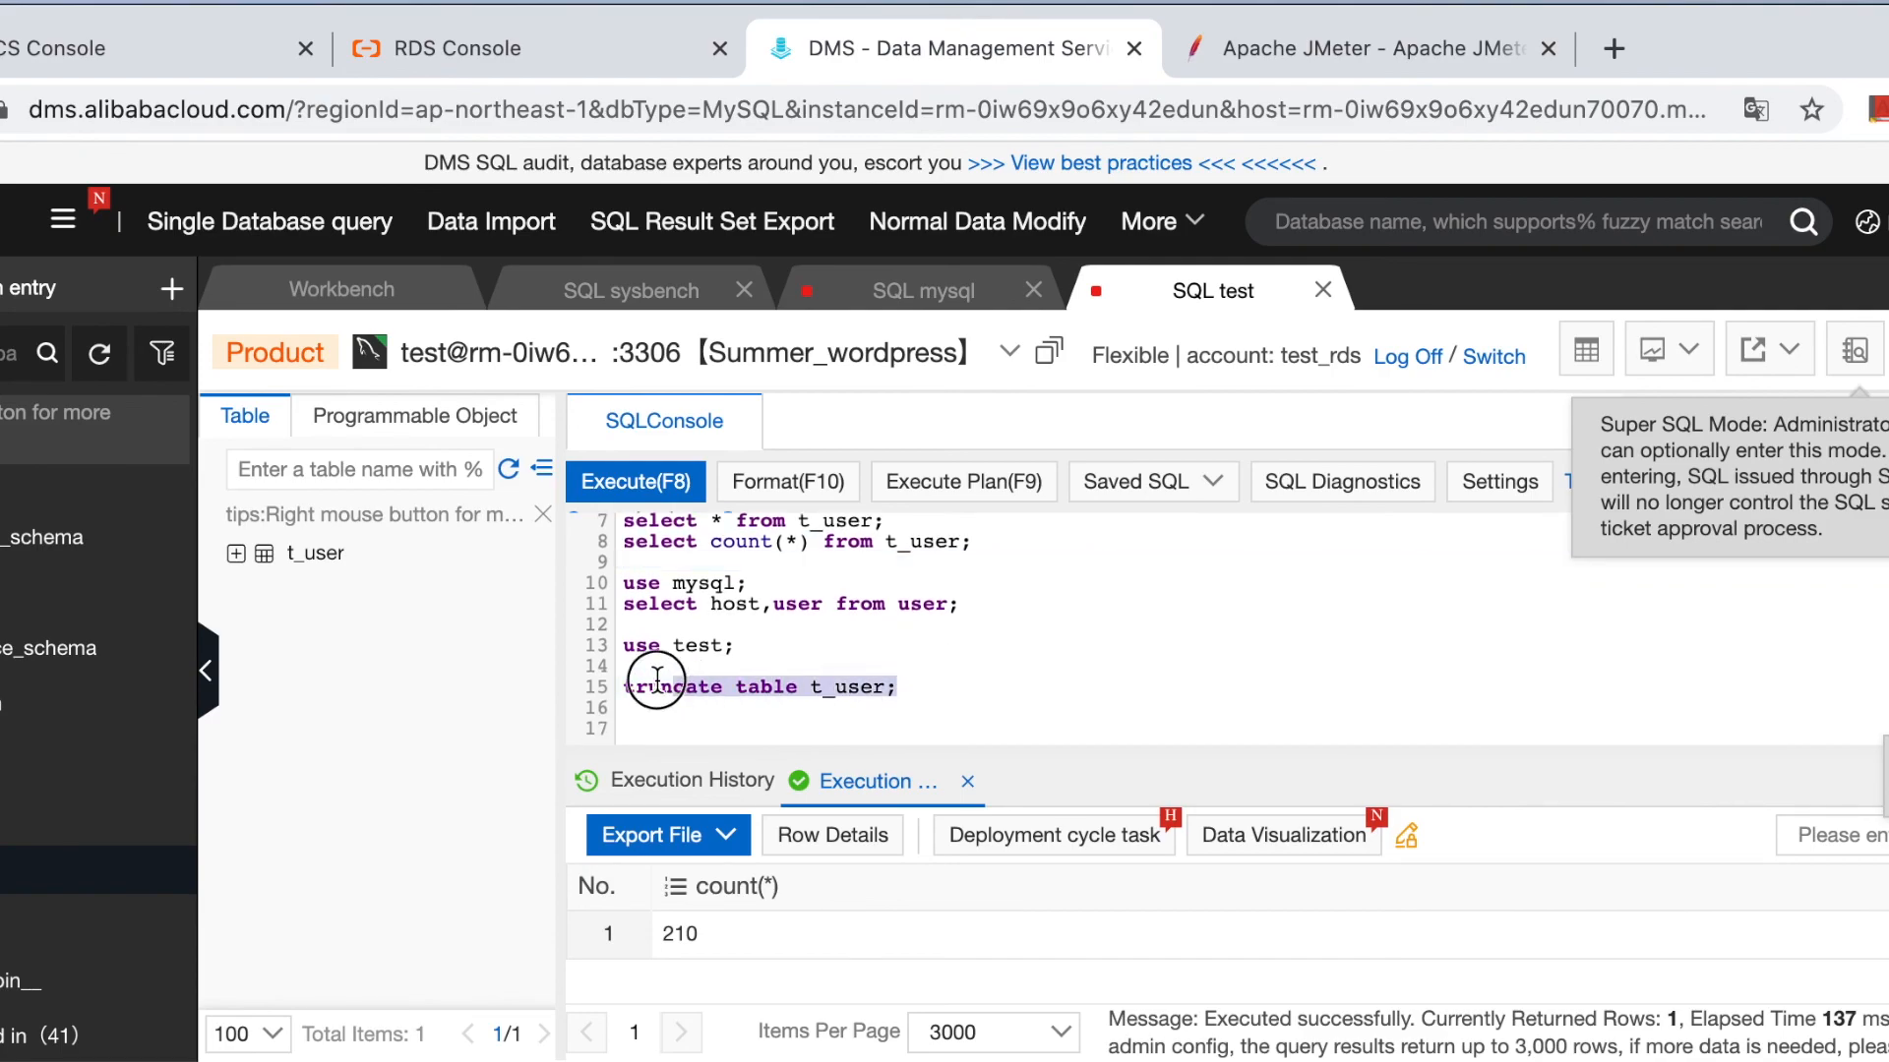
left_click(630, 481)
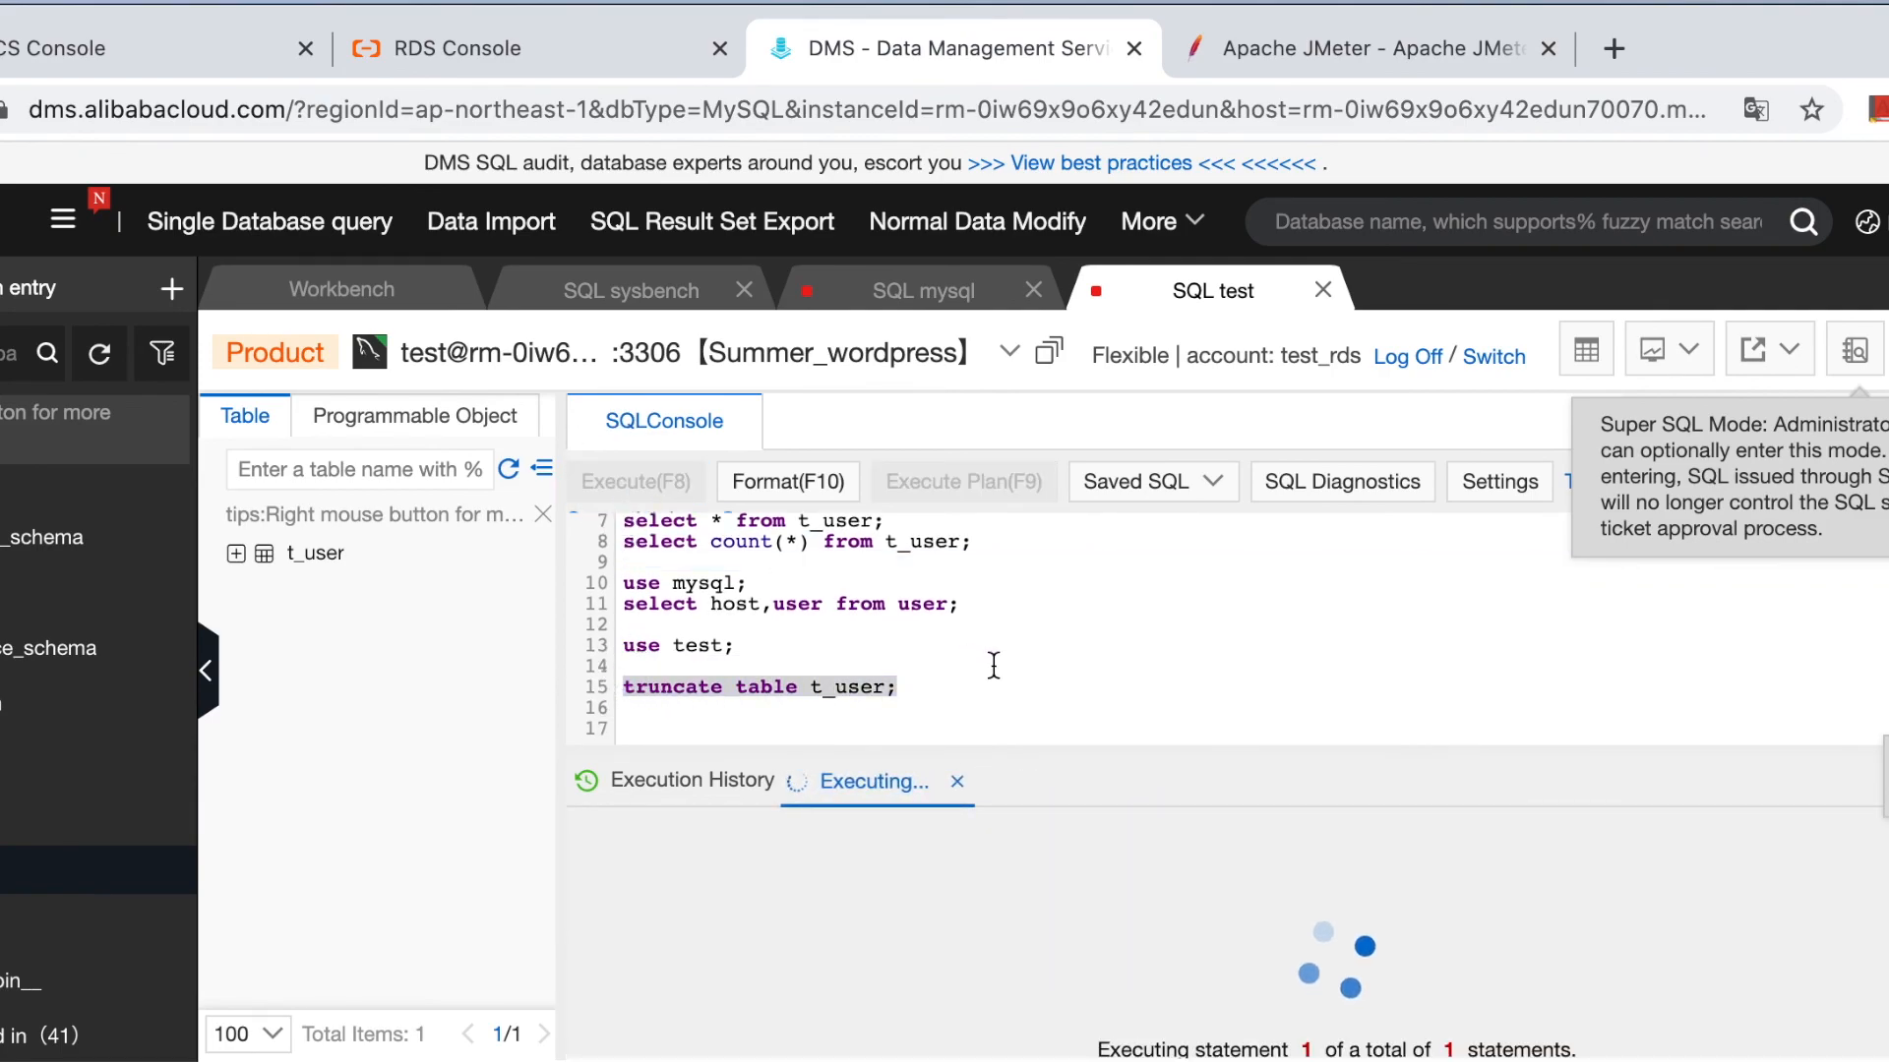
Run the count(*) query on t_user to confirm it now returns 0.
scroll(988, 657, "up", 2)
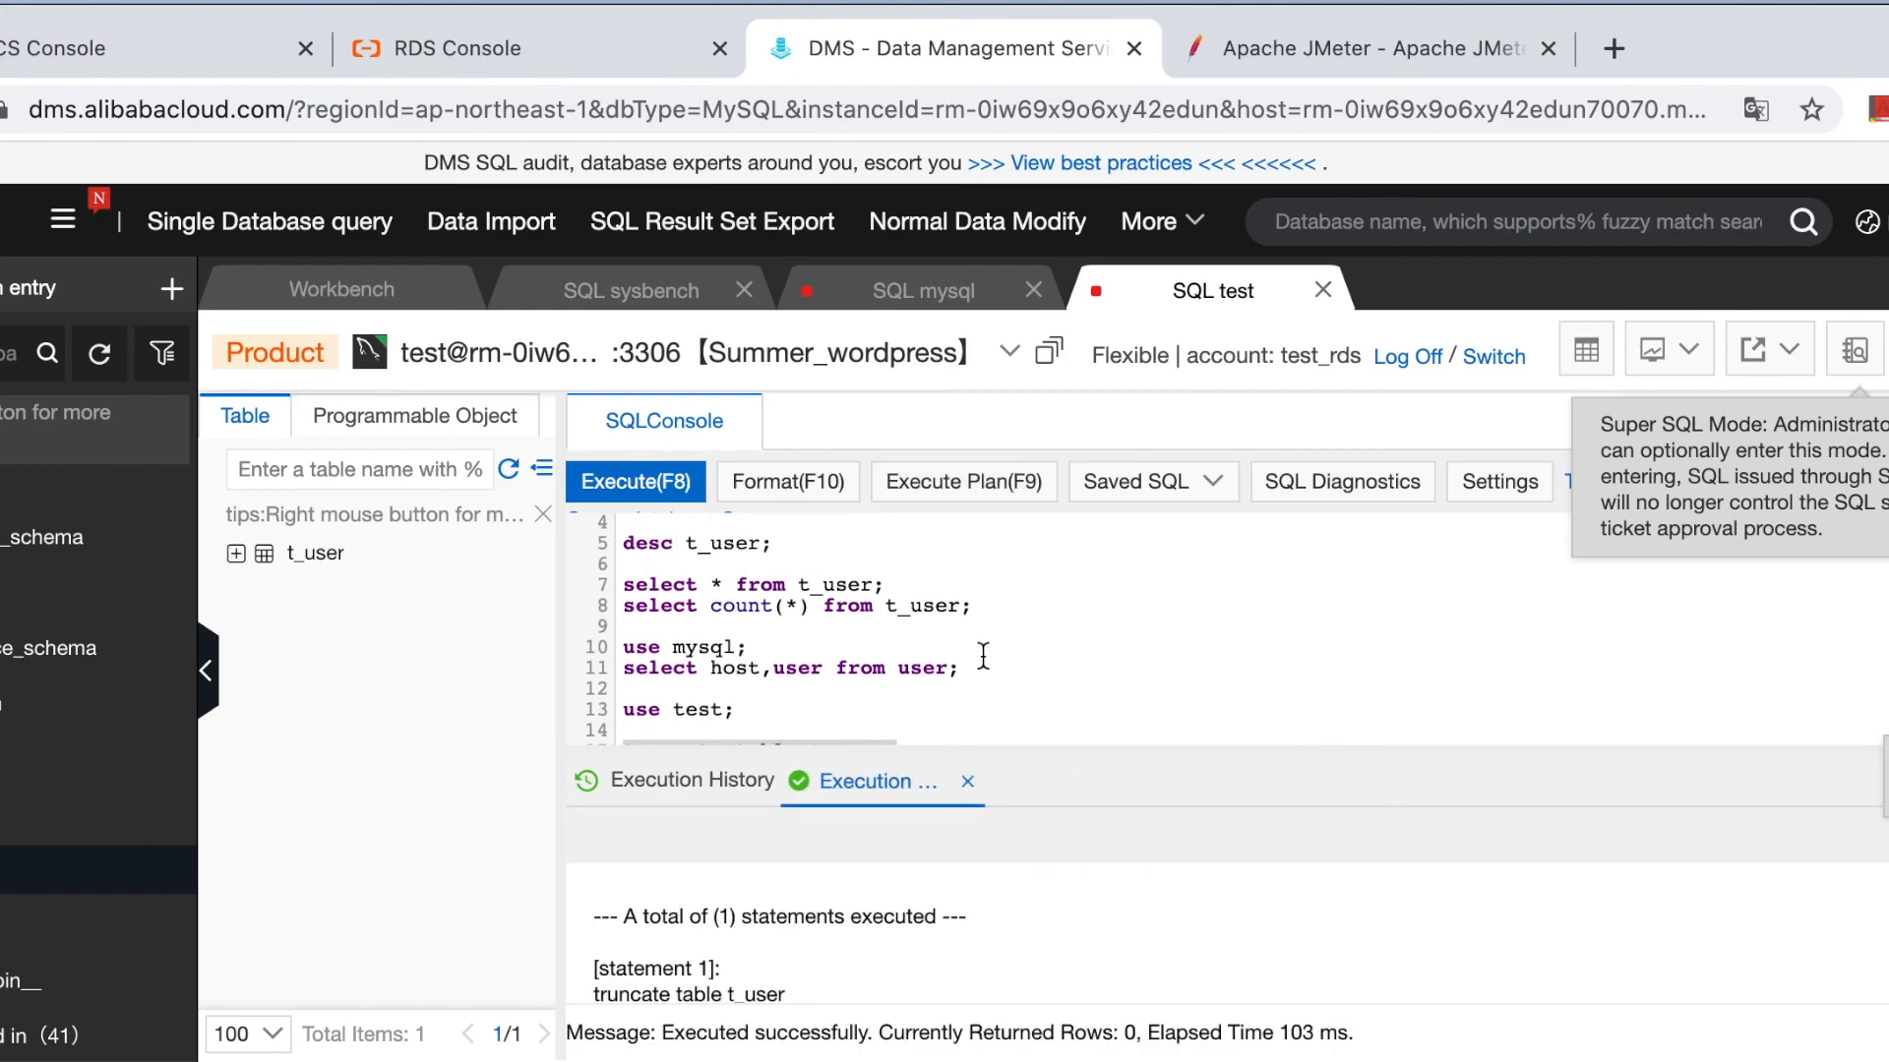
left_click_drag(989, 602, 616, 603)
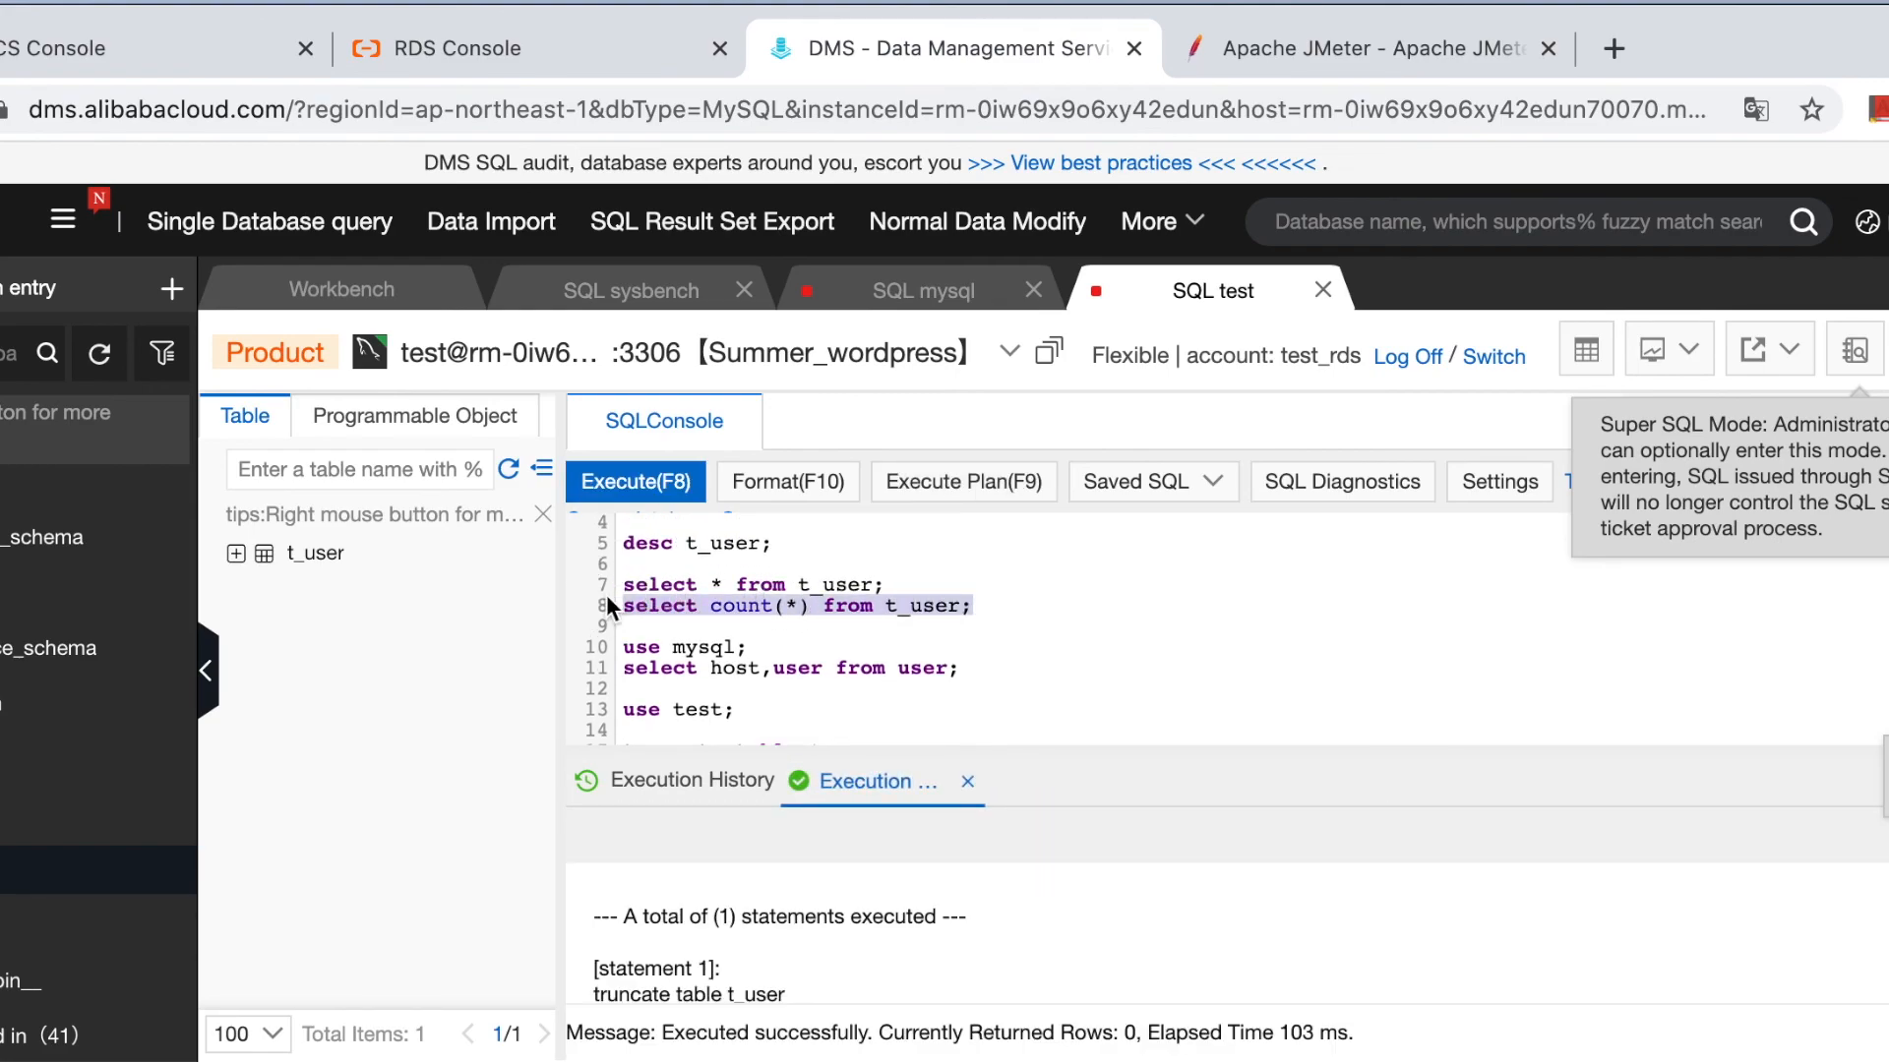
left_click(624, 482)
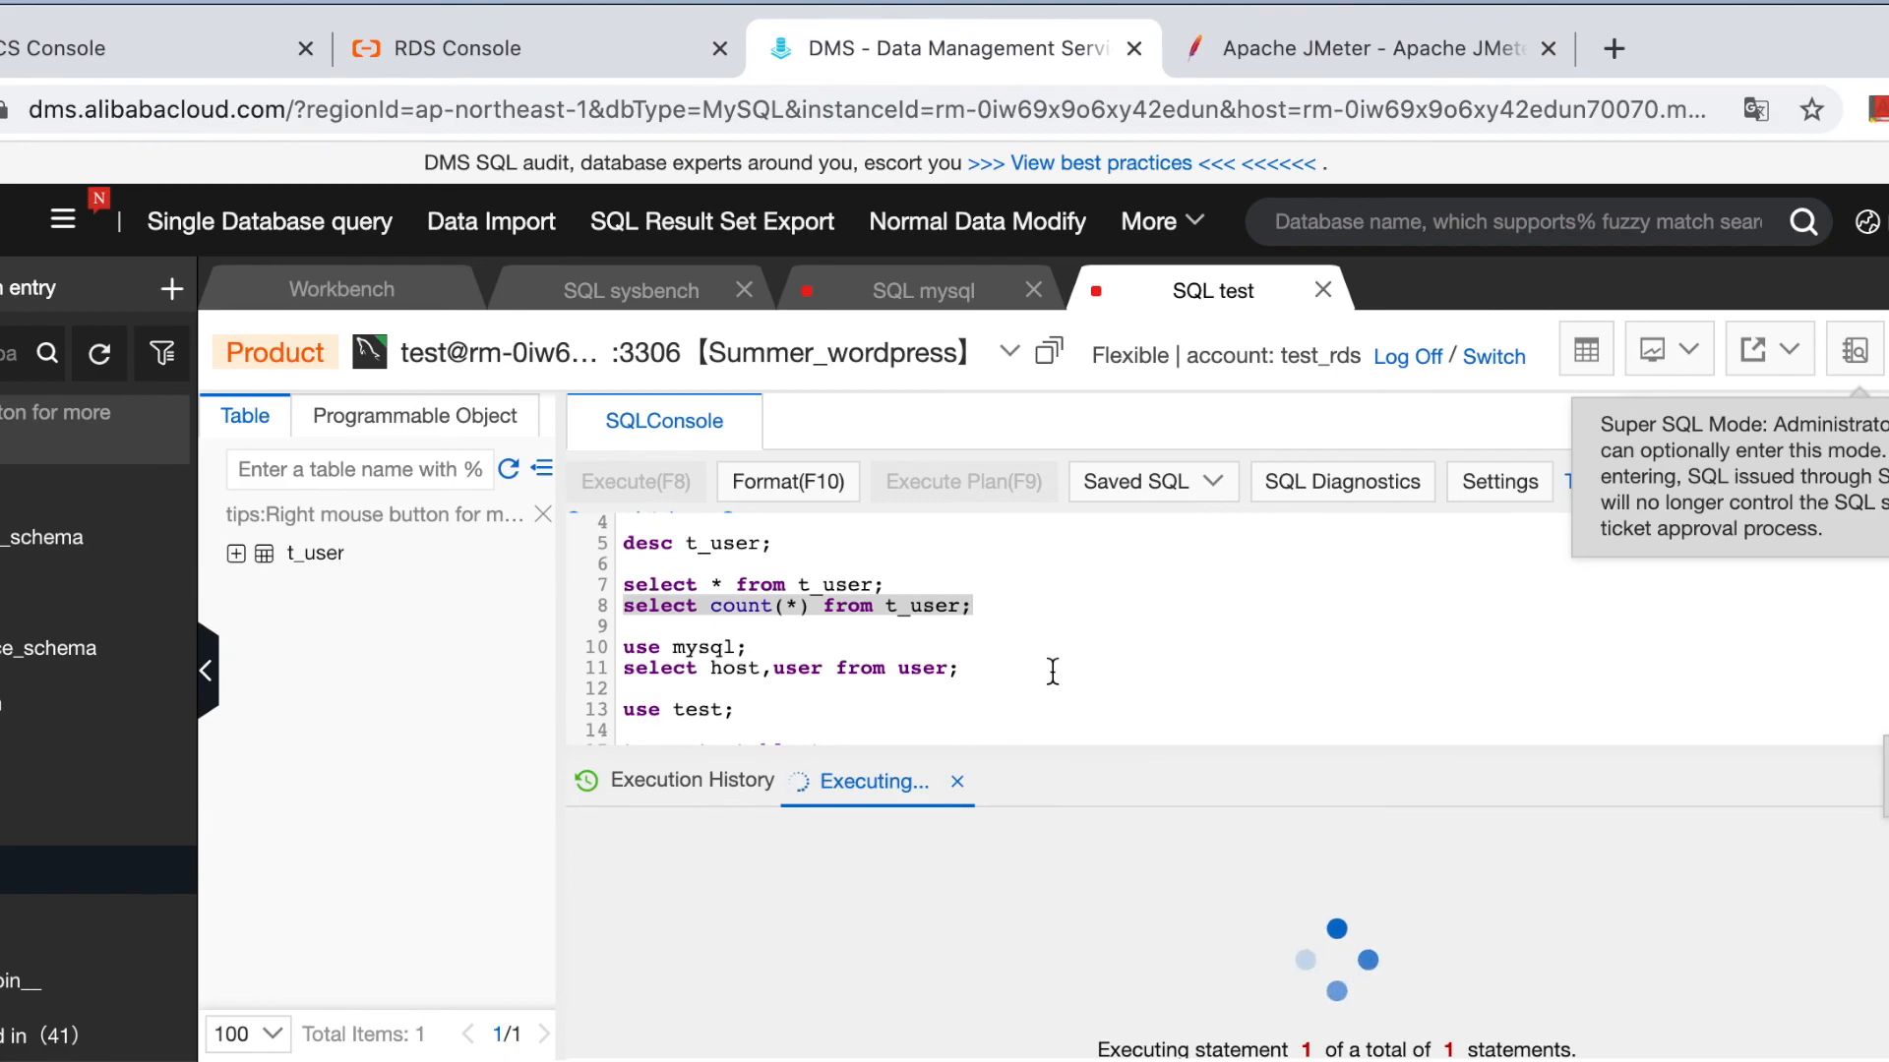
scroll(1052, 672, "down", 3)
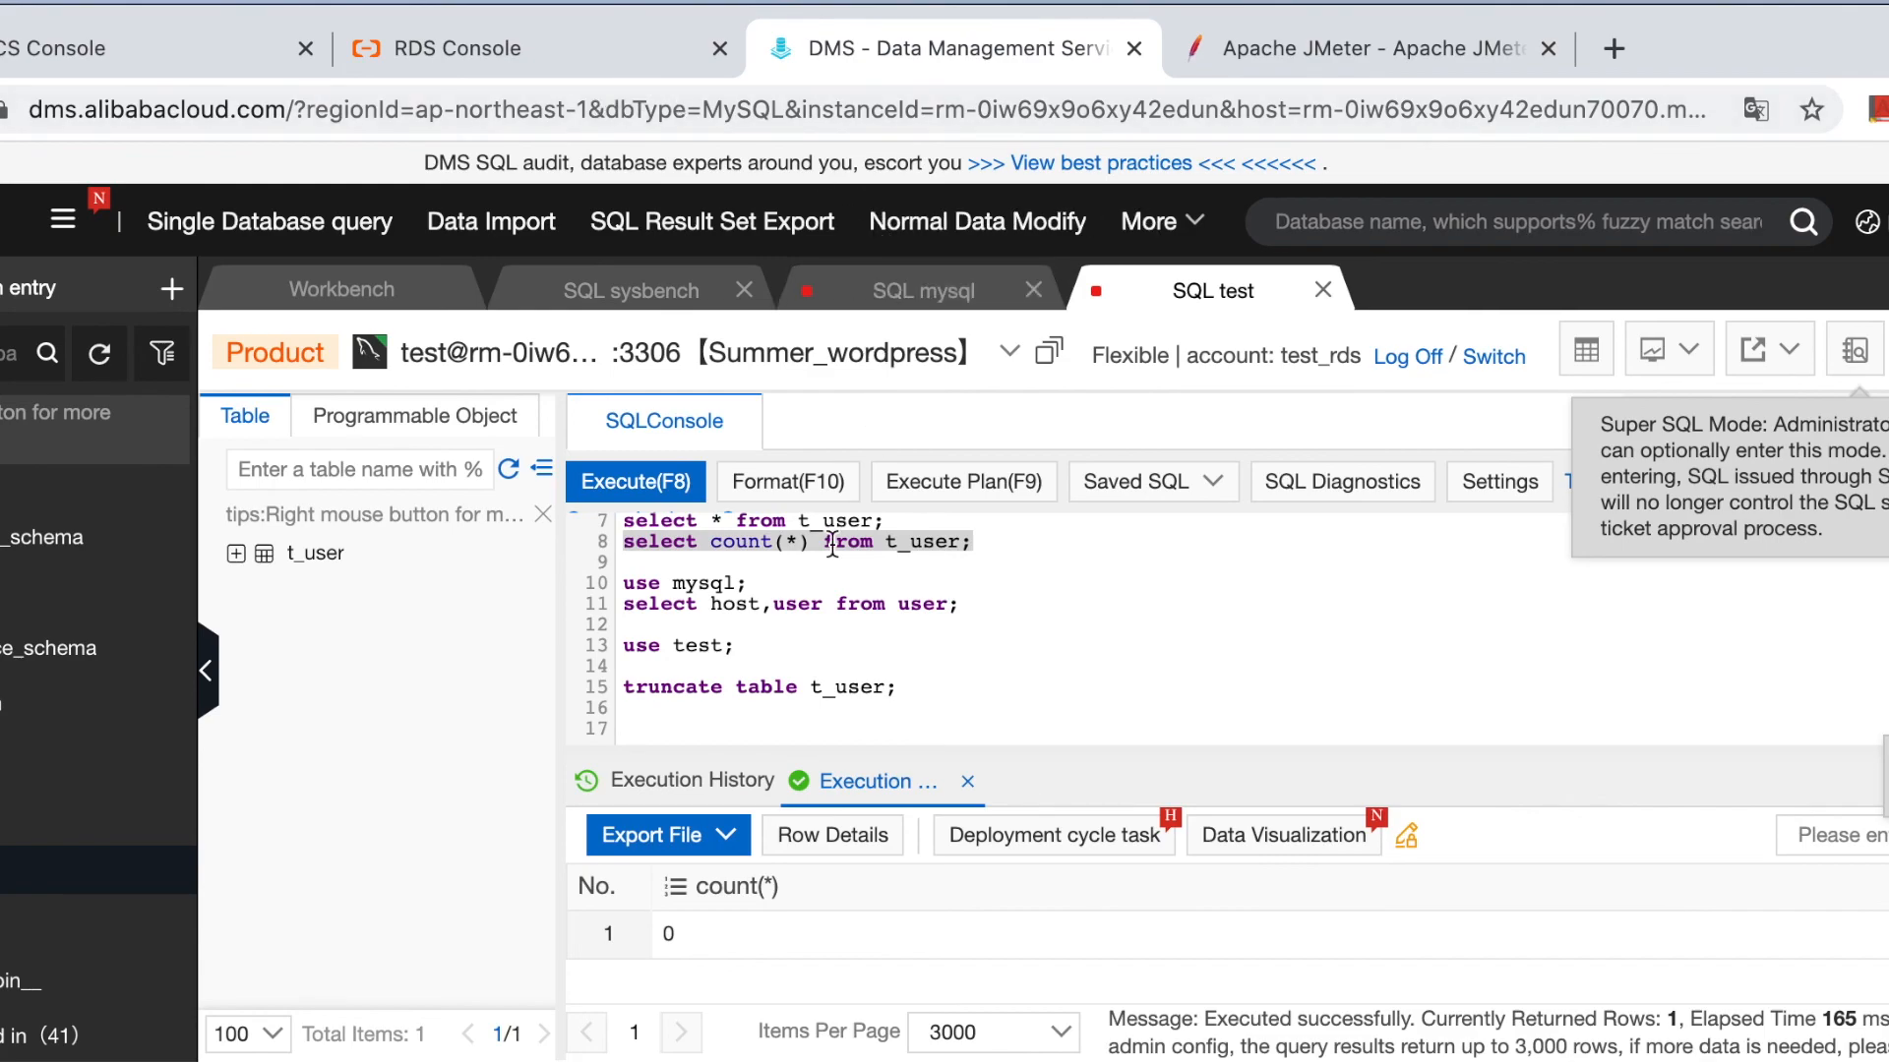
In JMeter, check the Summary Report for 70 select and 20 insert samples with 0.00% errors, then return to DMS.
key("super+Tab")
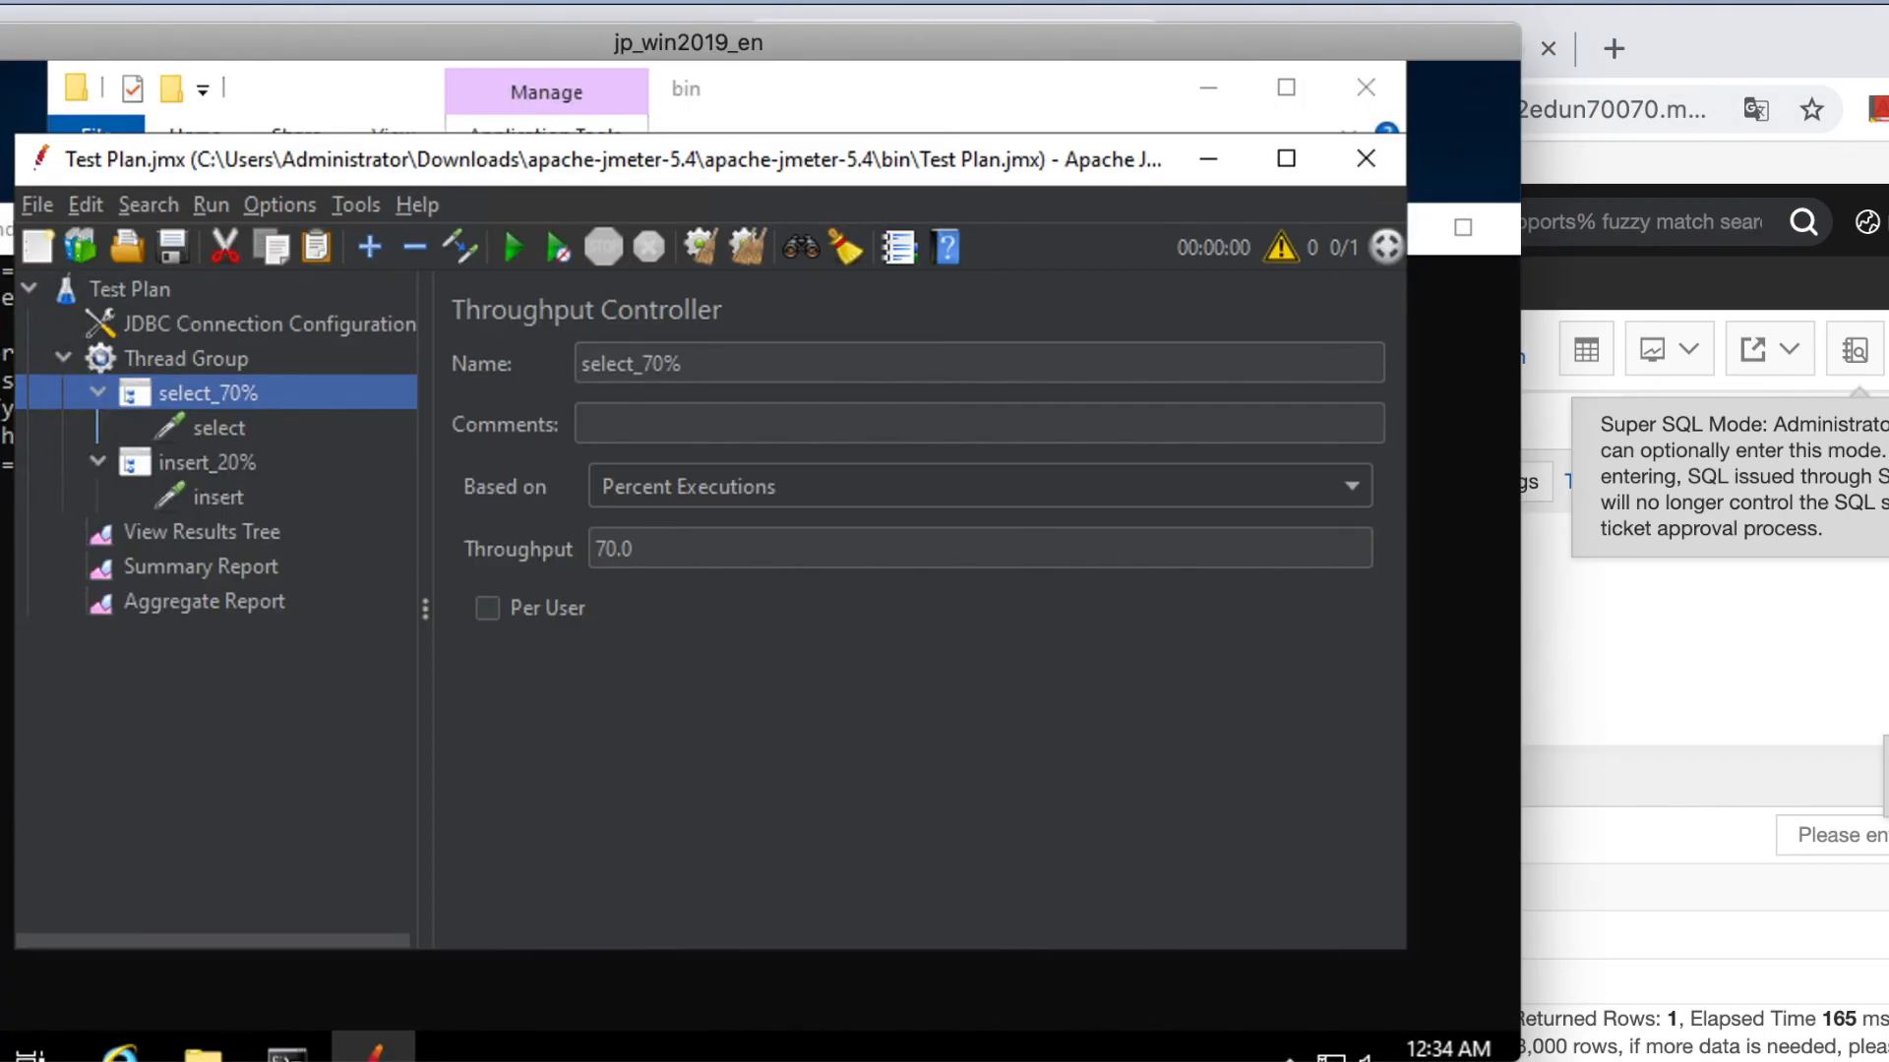
left_click(240, 460)
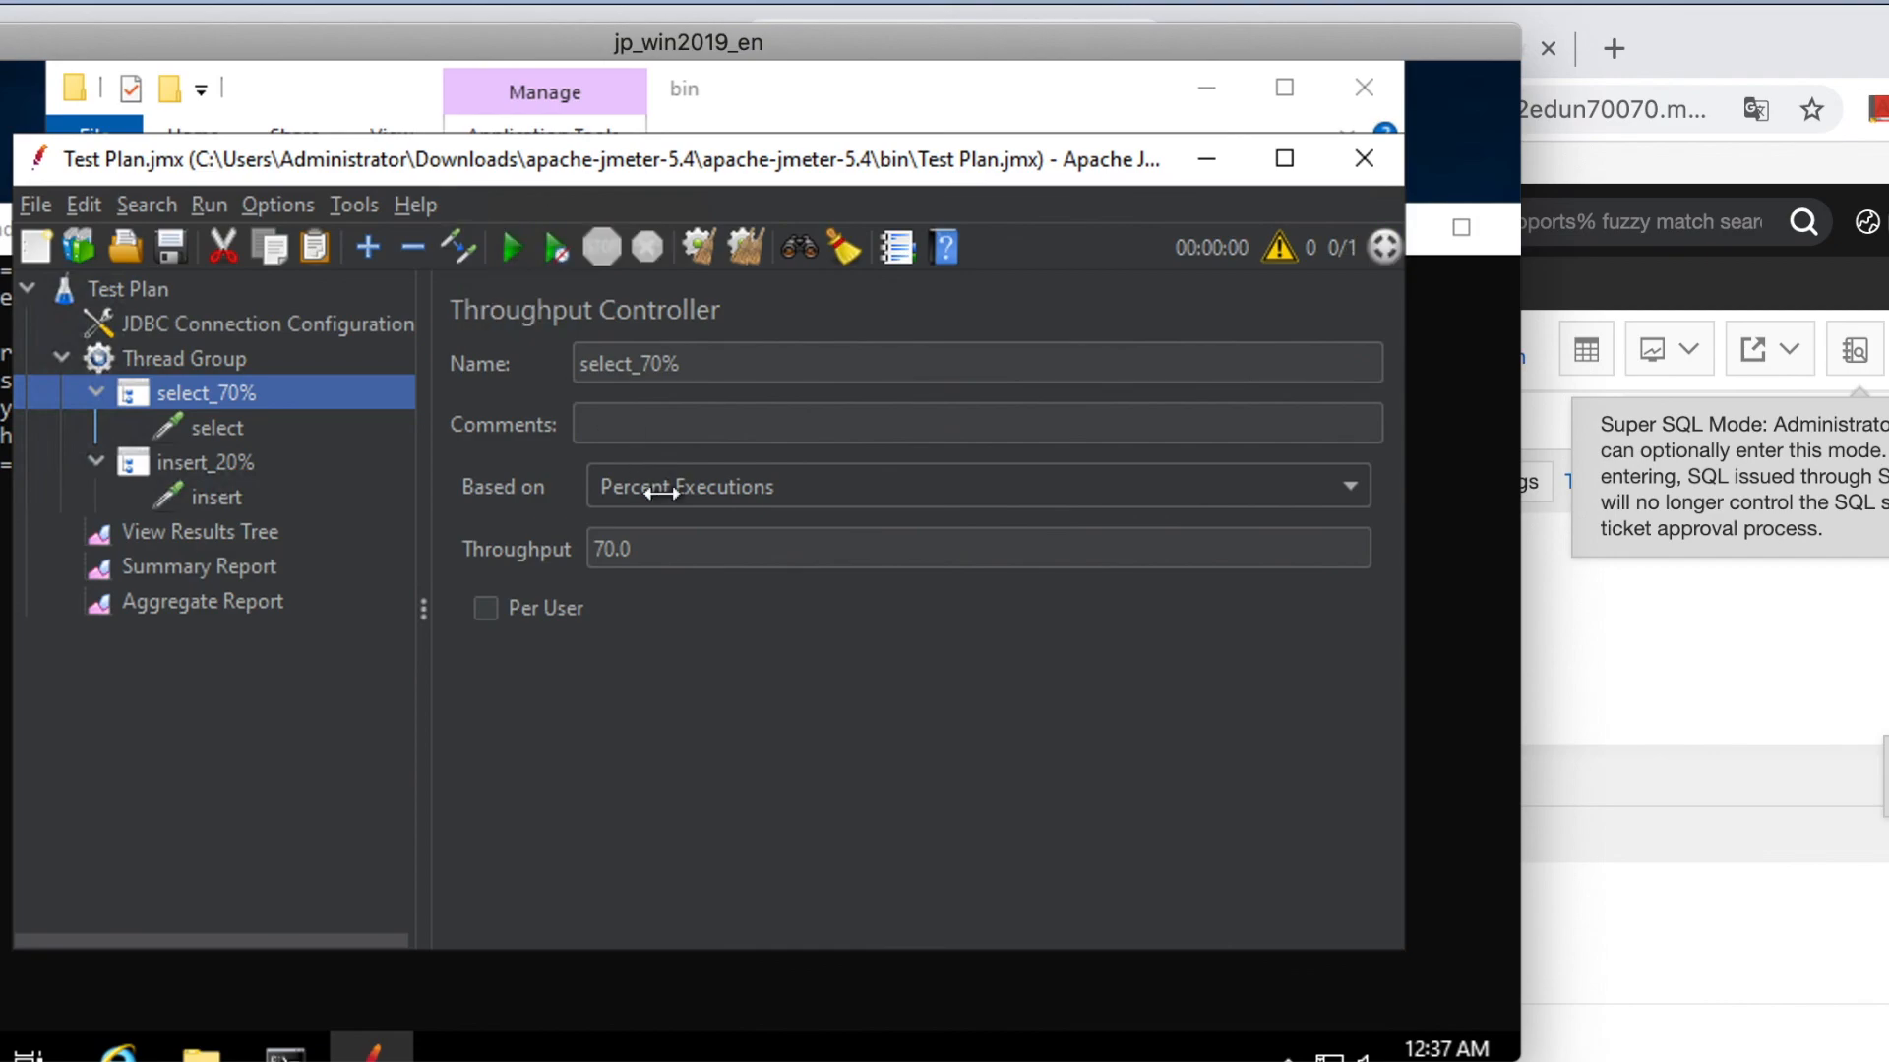
left_click(228, 565)
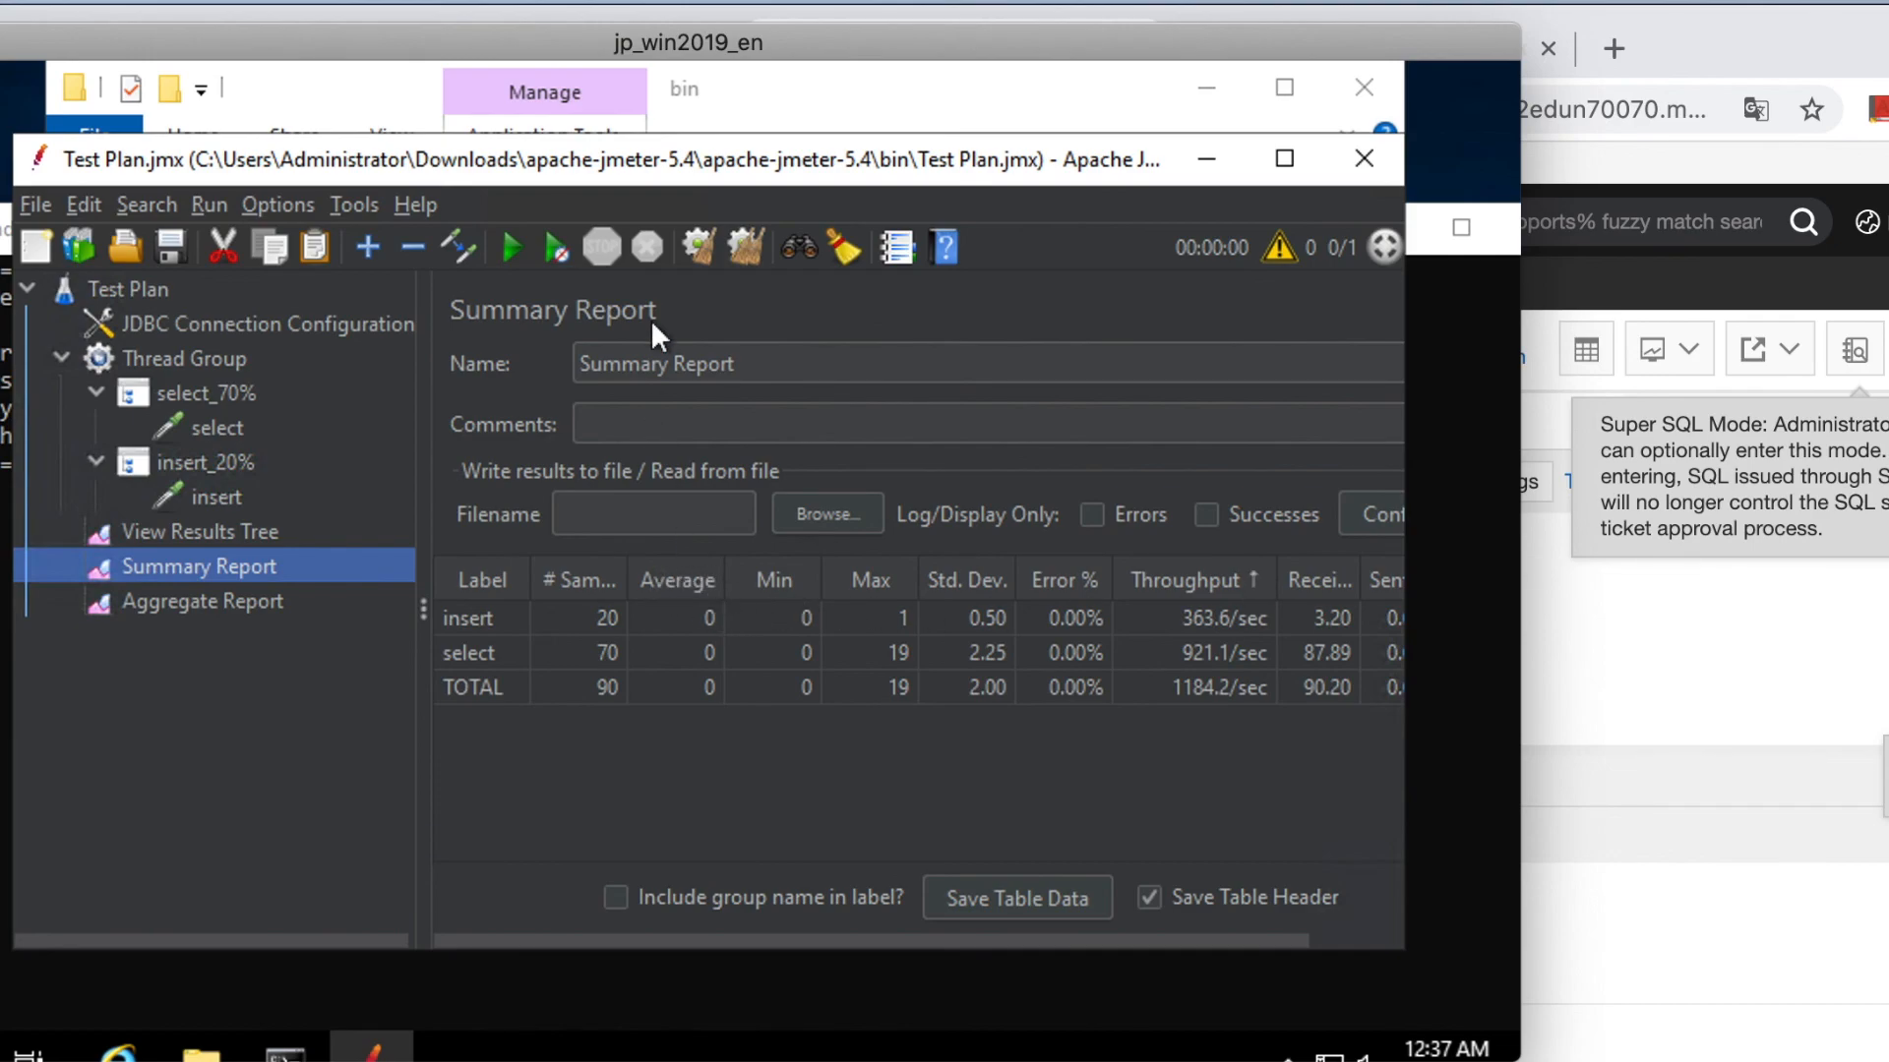
left_click(1716, 617)
Run the count(*) query on t_user to confirm 20 rows were inserted.
scroll(1095, 662, "up", 2)
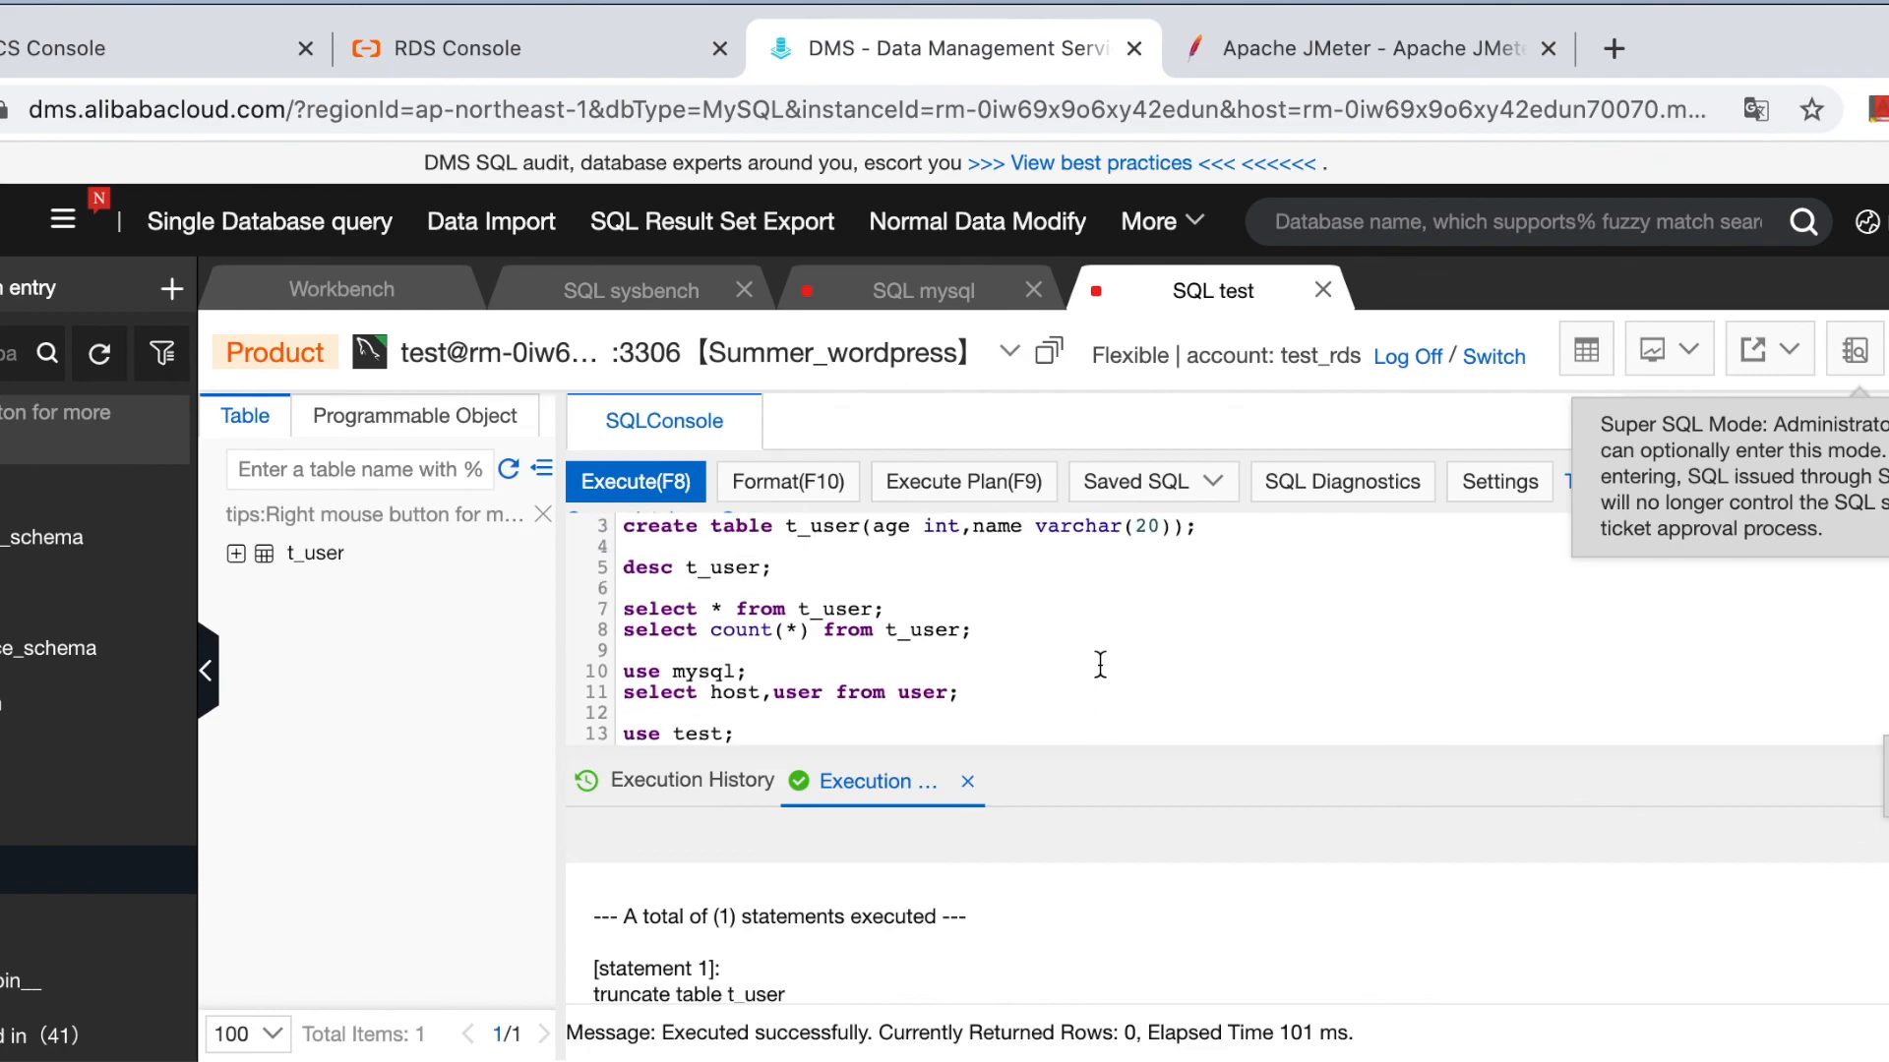
left_click_drag(1009, 634, 620, 630)
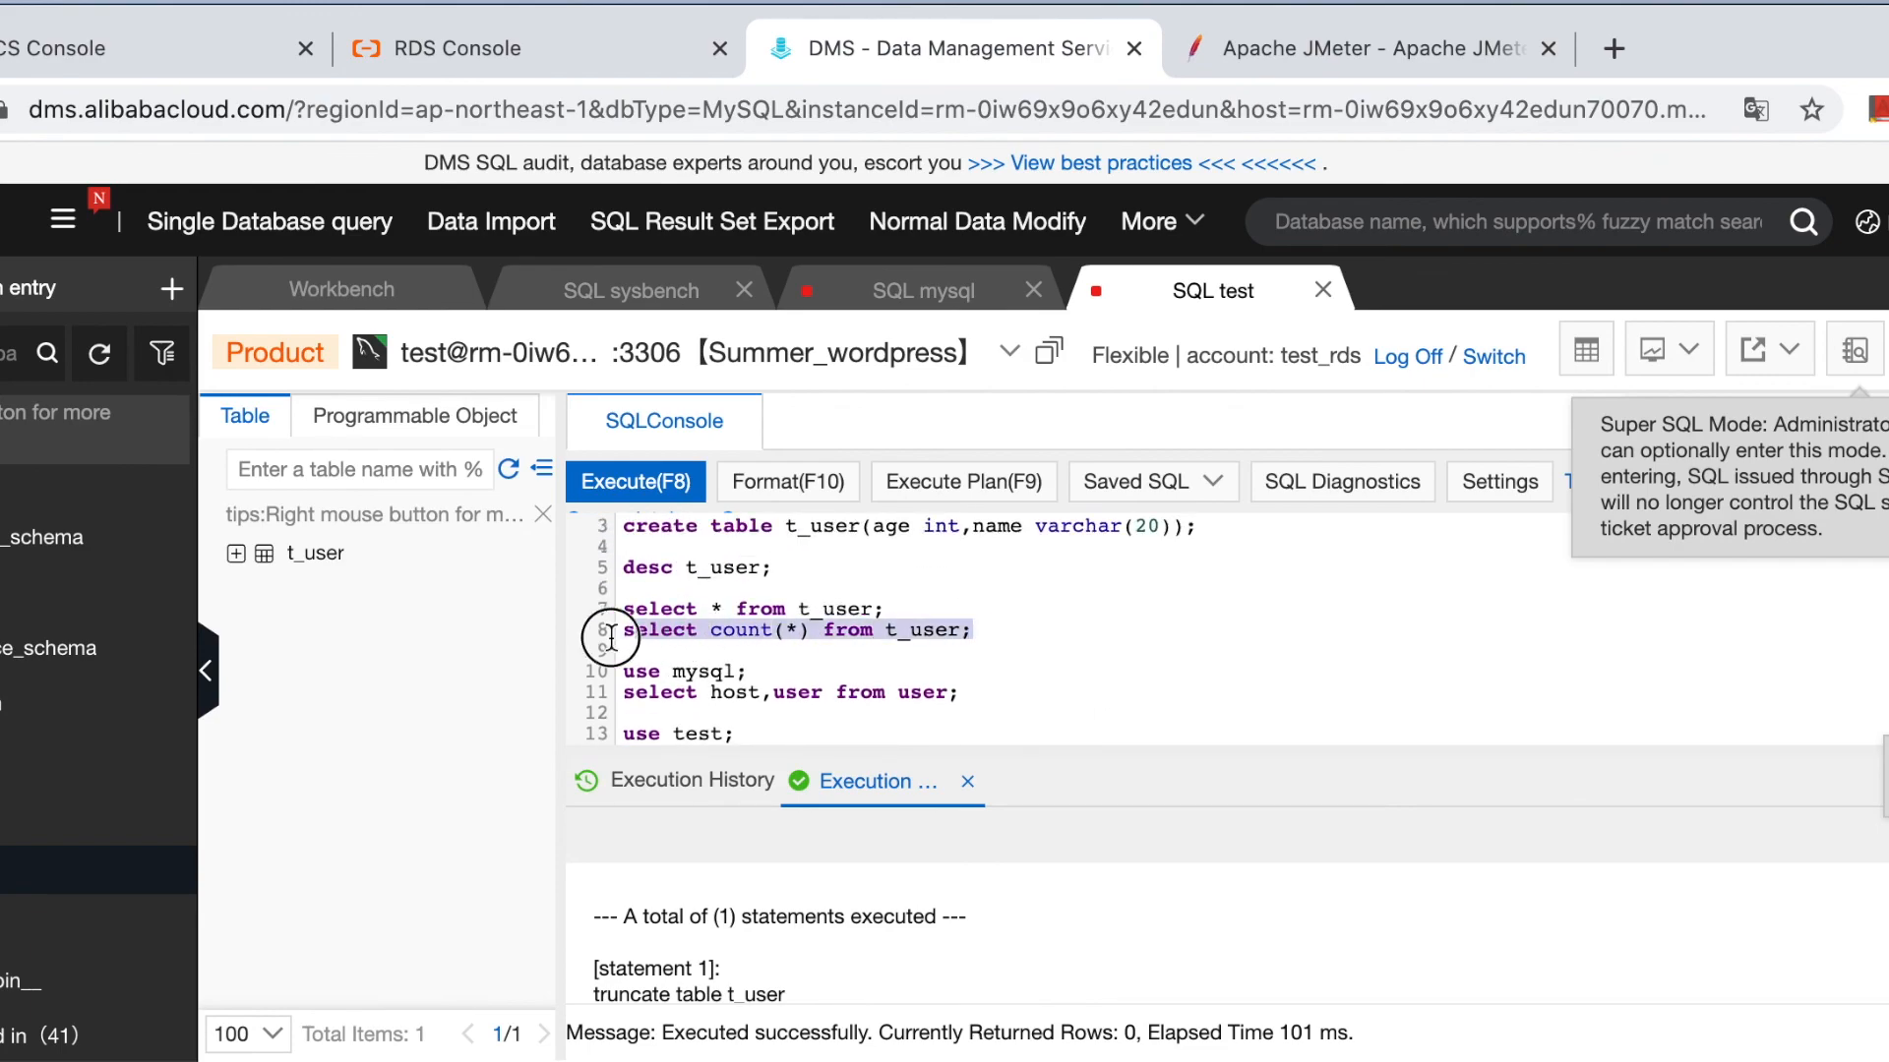
left_click(618, 484)
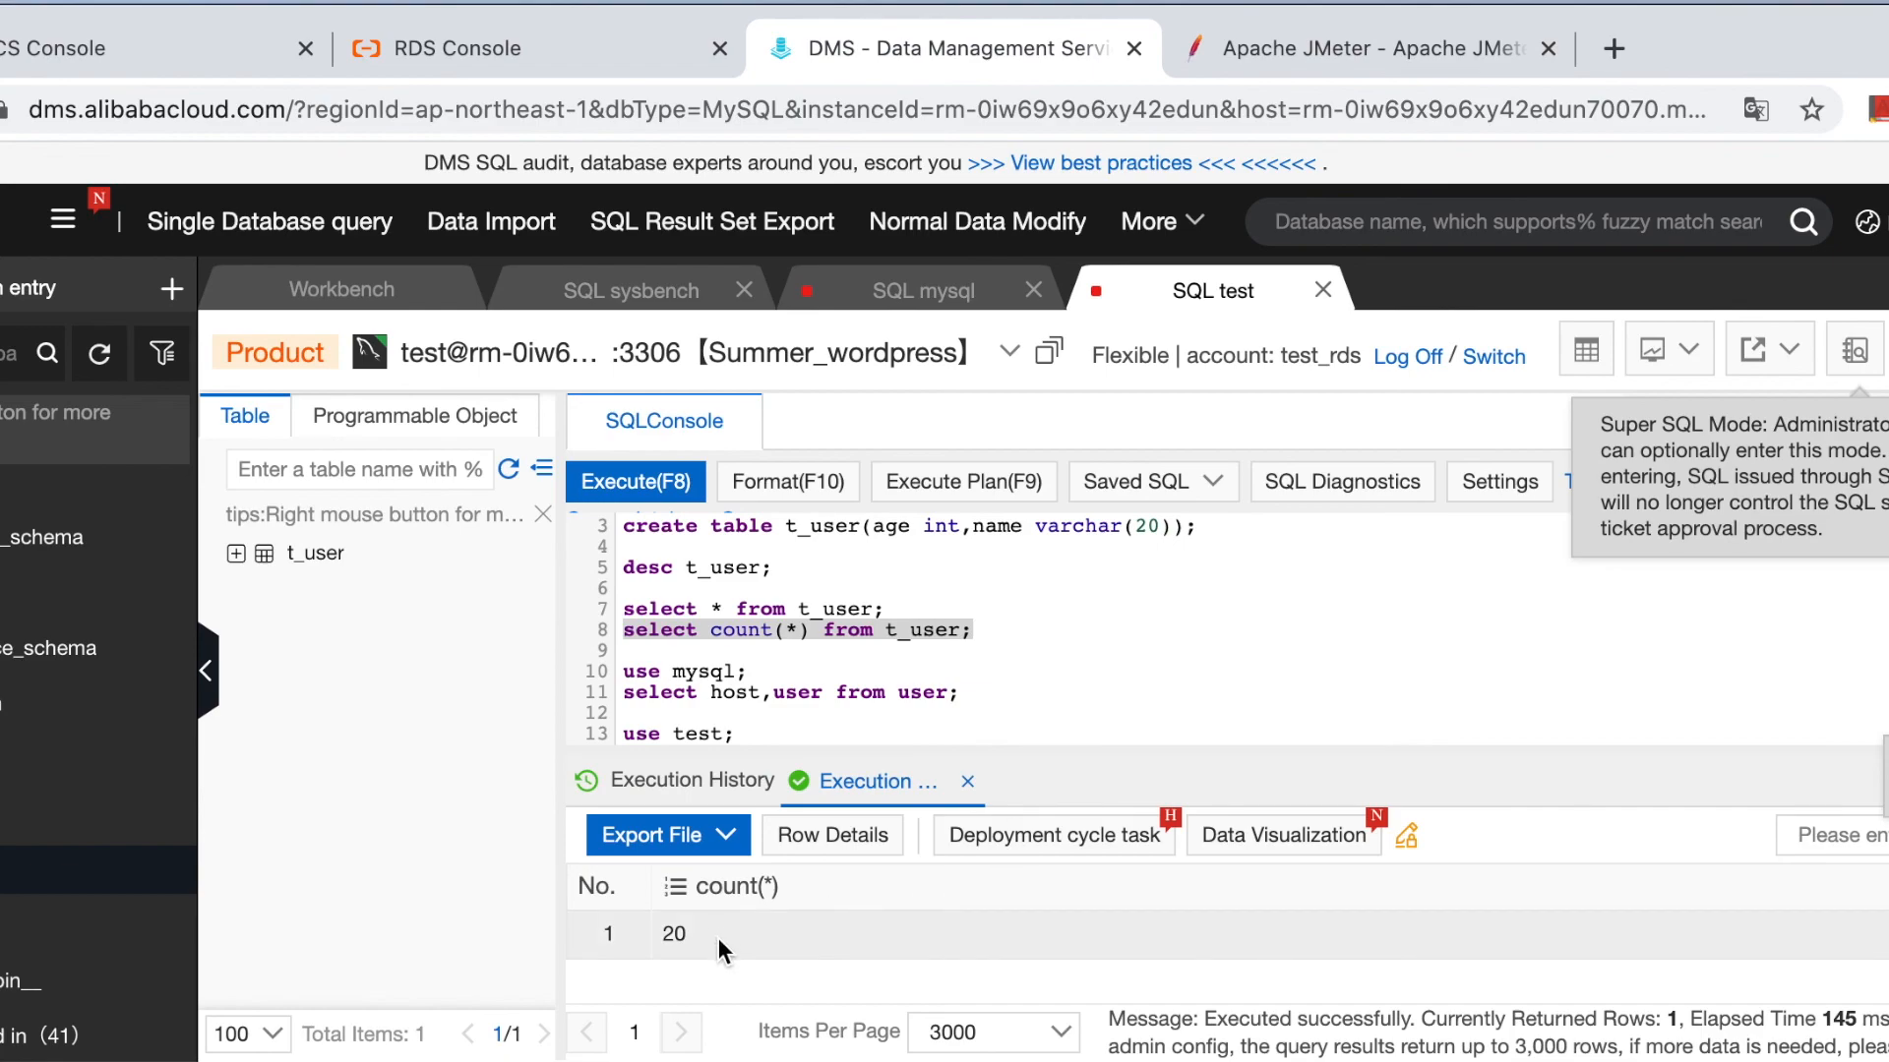
left_click(835, 627)
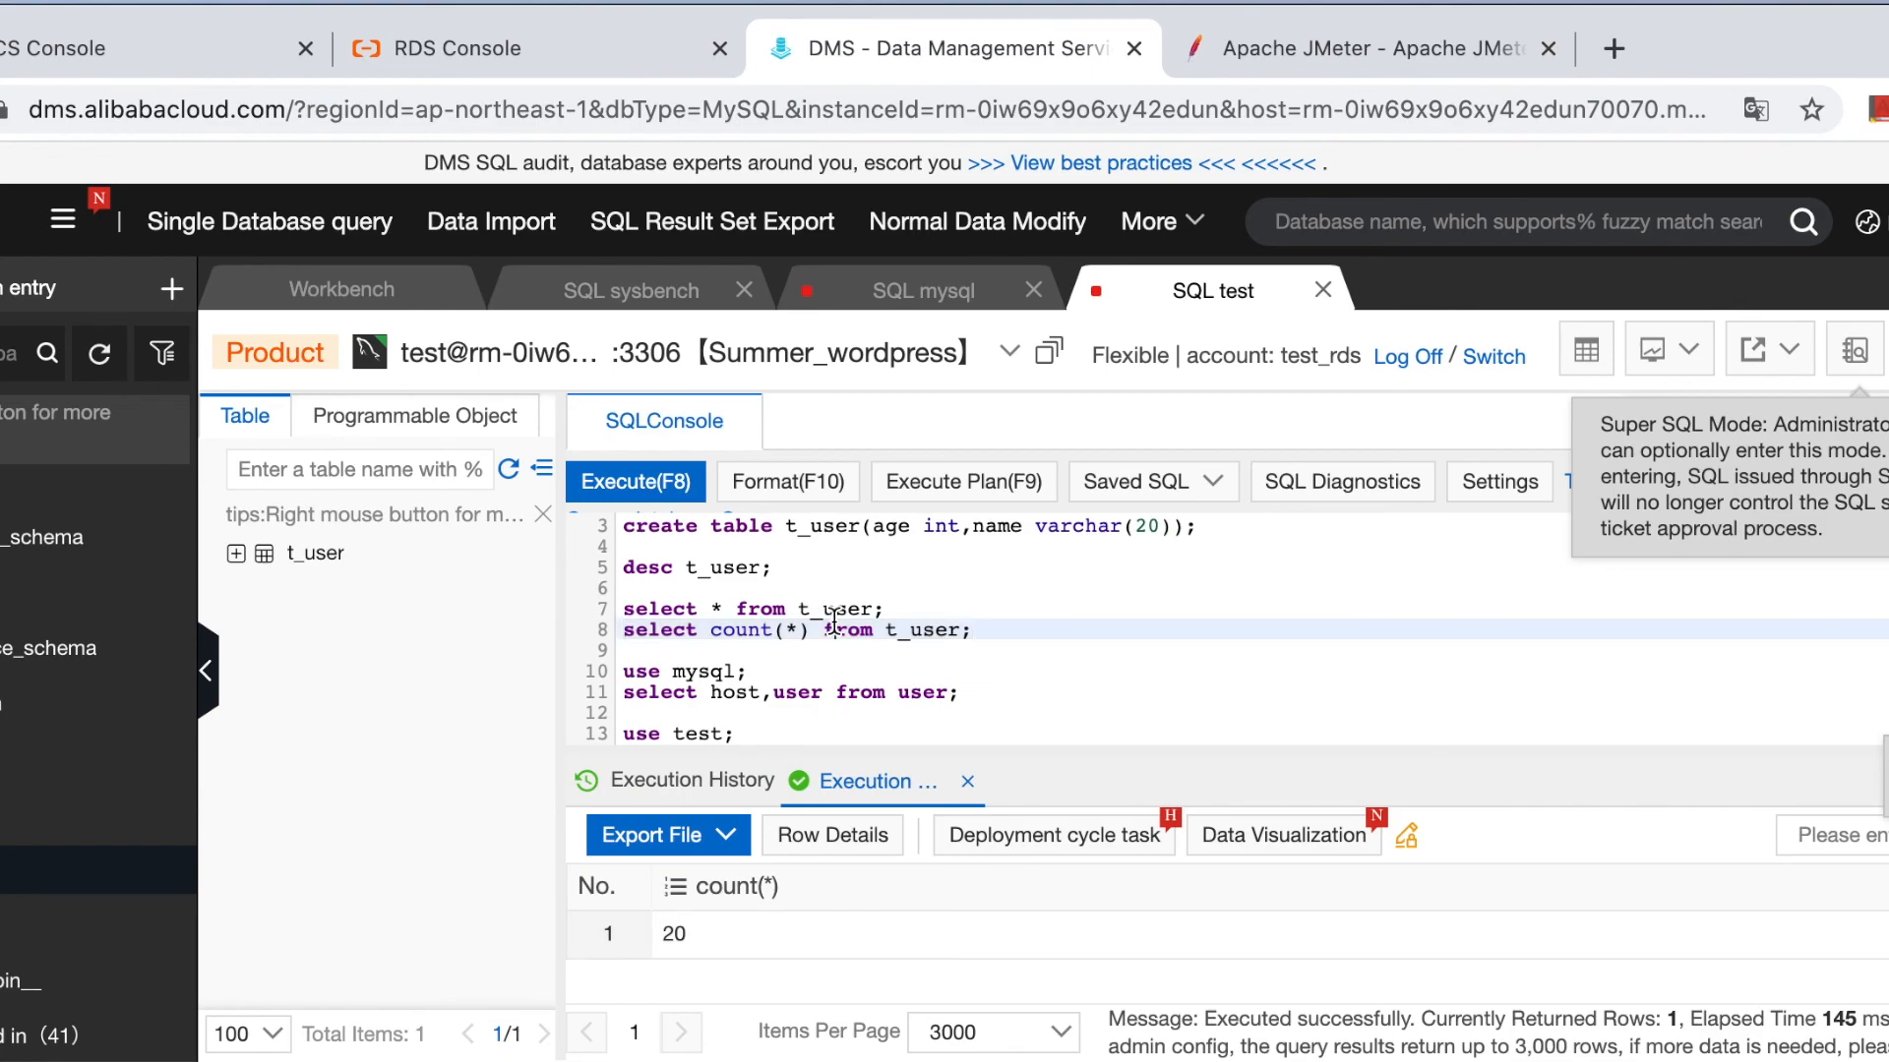
Run 'select * from t_user;' to list the 20 rows, all age 10, then go back to JMeter.
left_click_drag(890, 608, 620, 608)
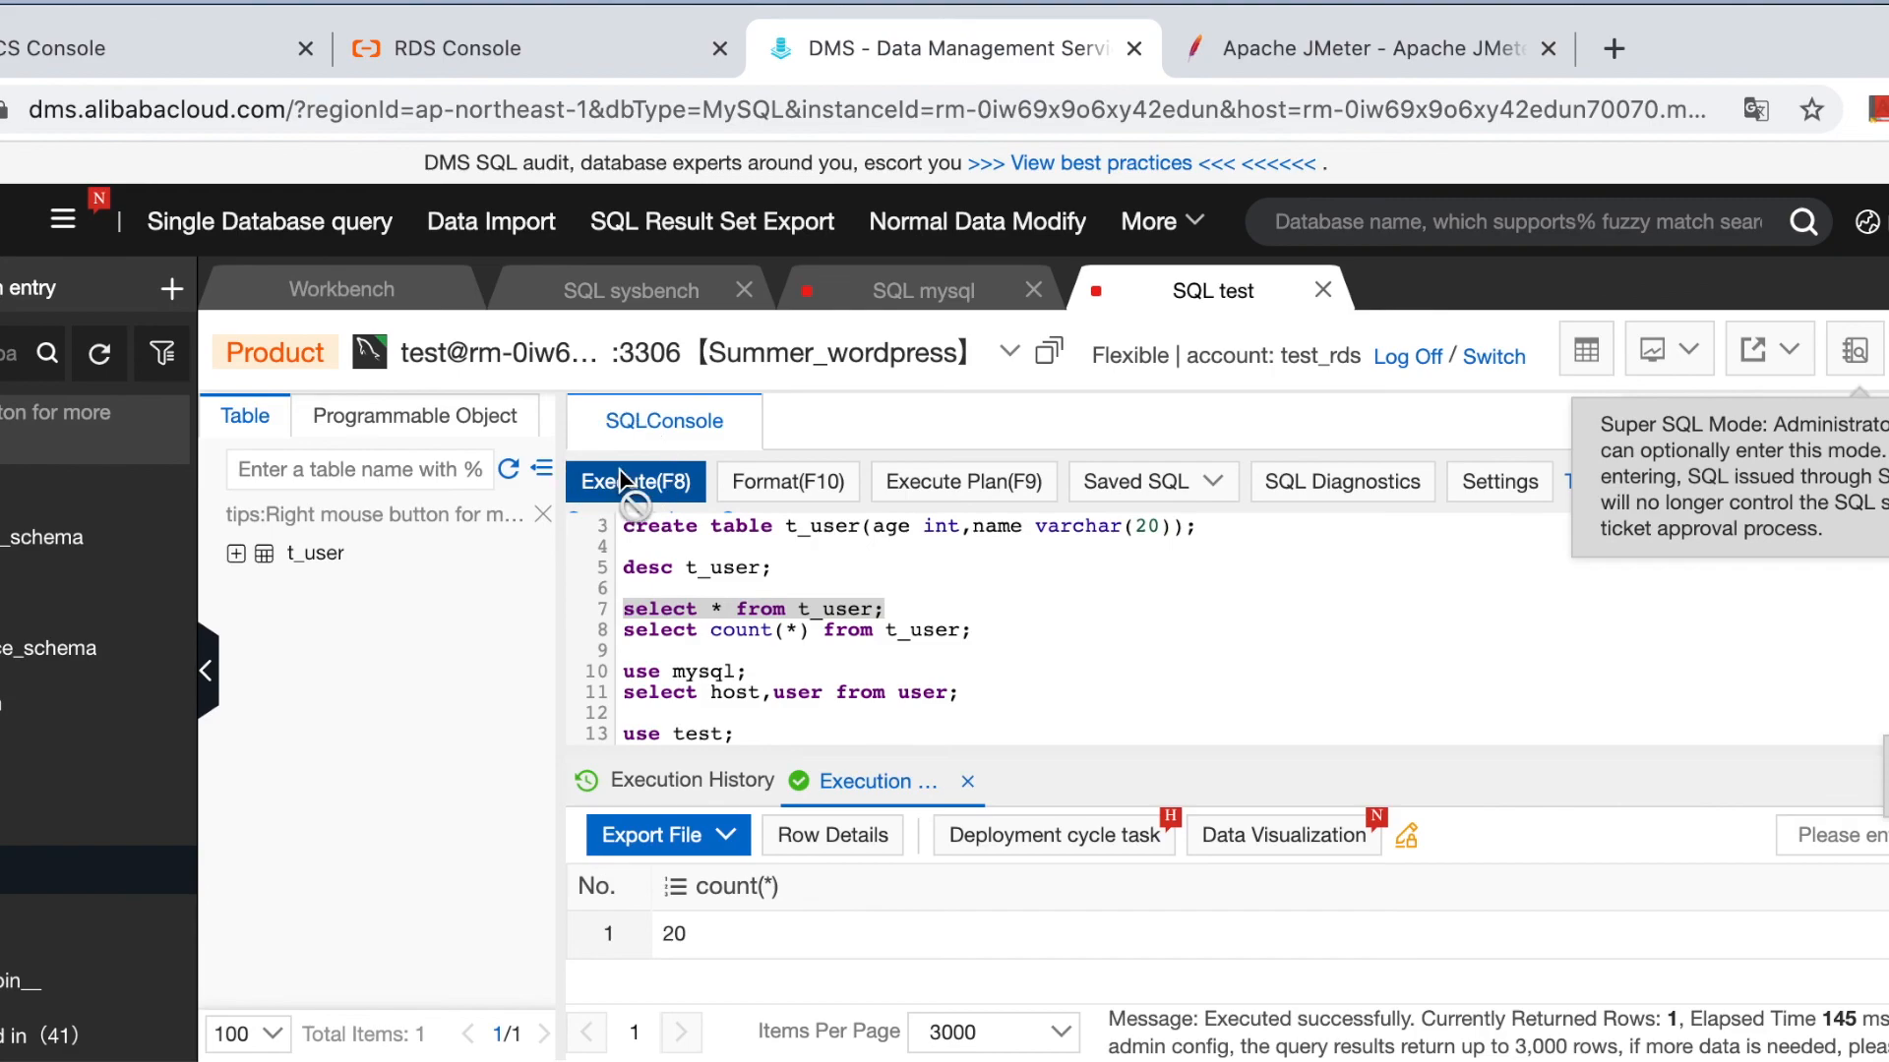
left_click(623, 481)
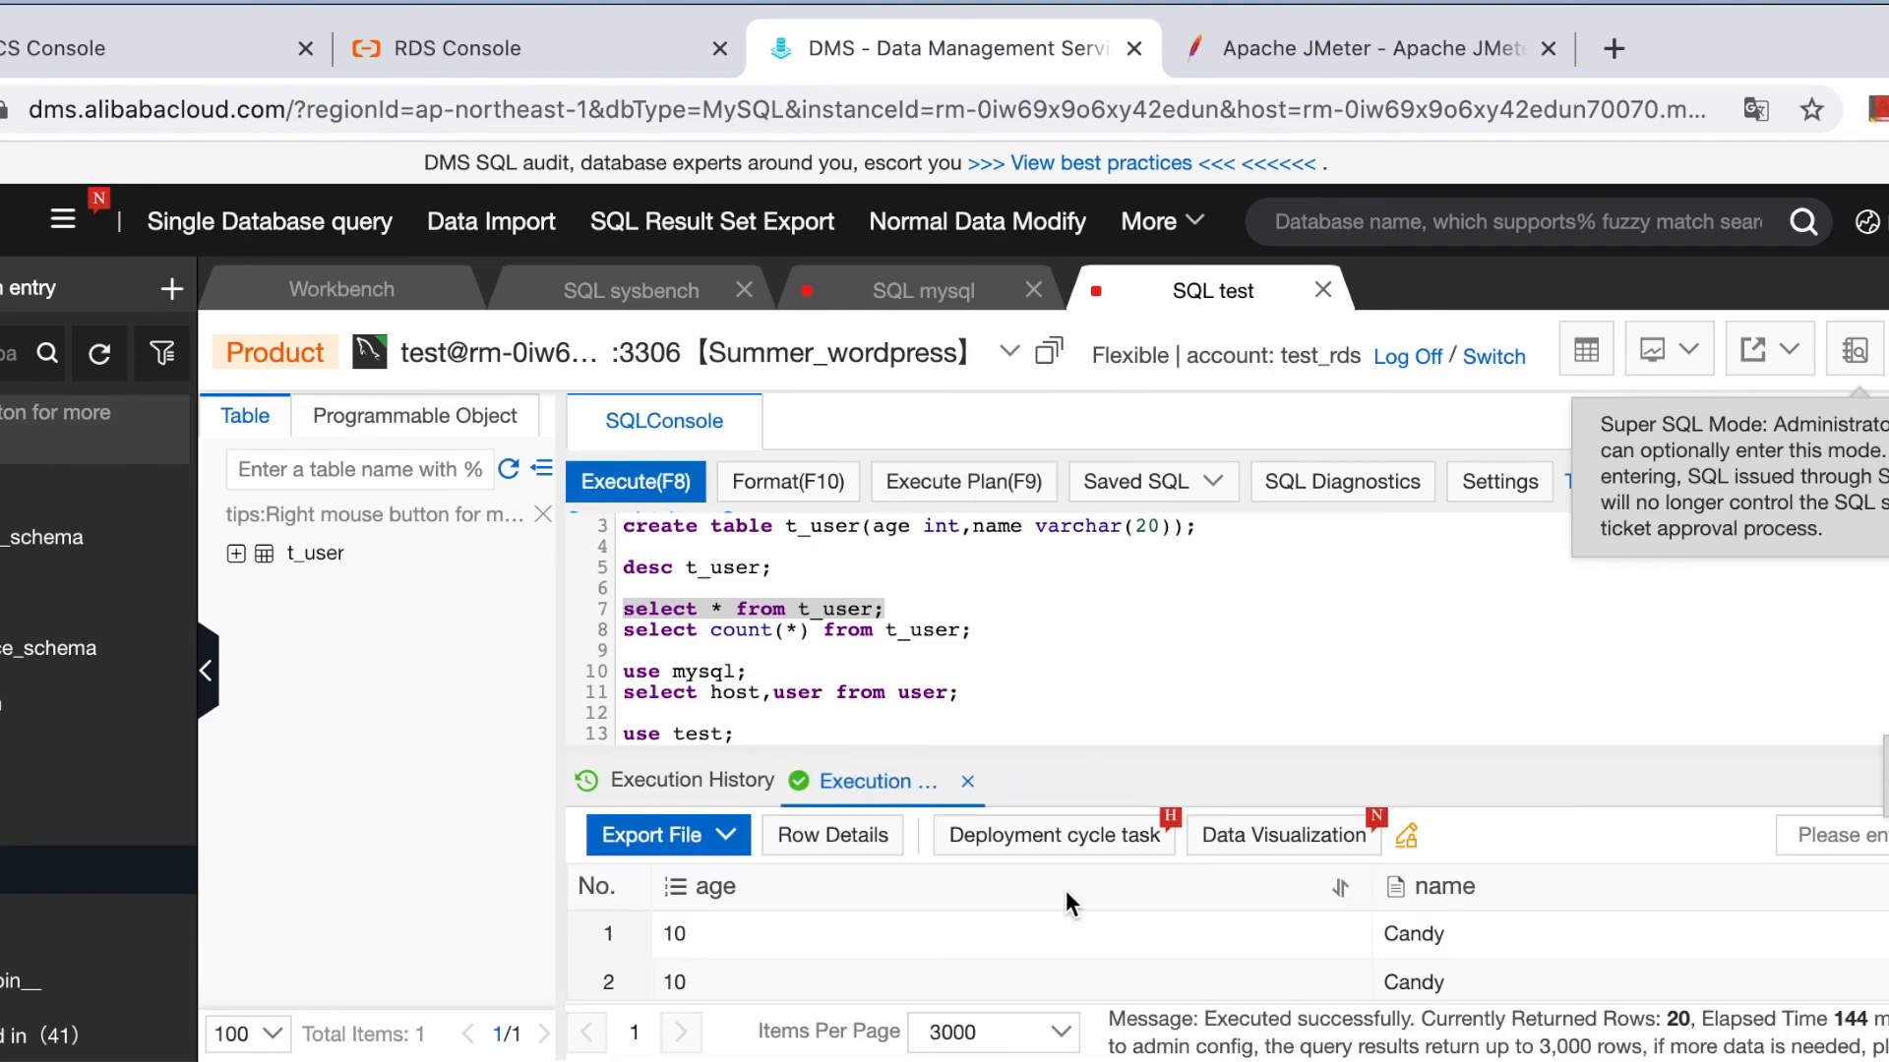
scroll(1054, 958, "down", 5)
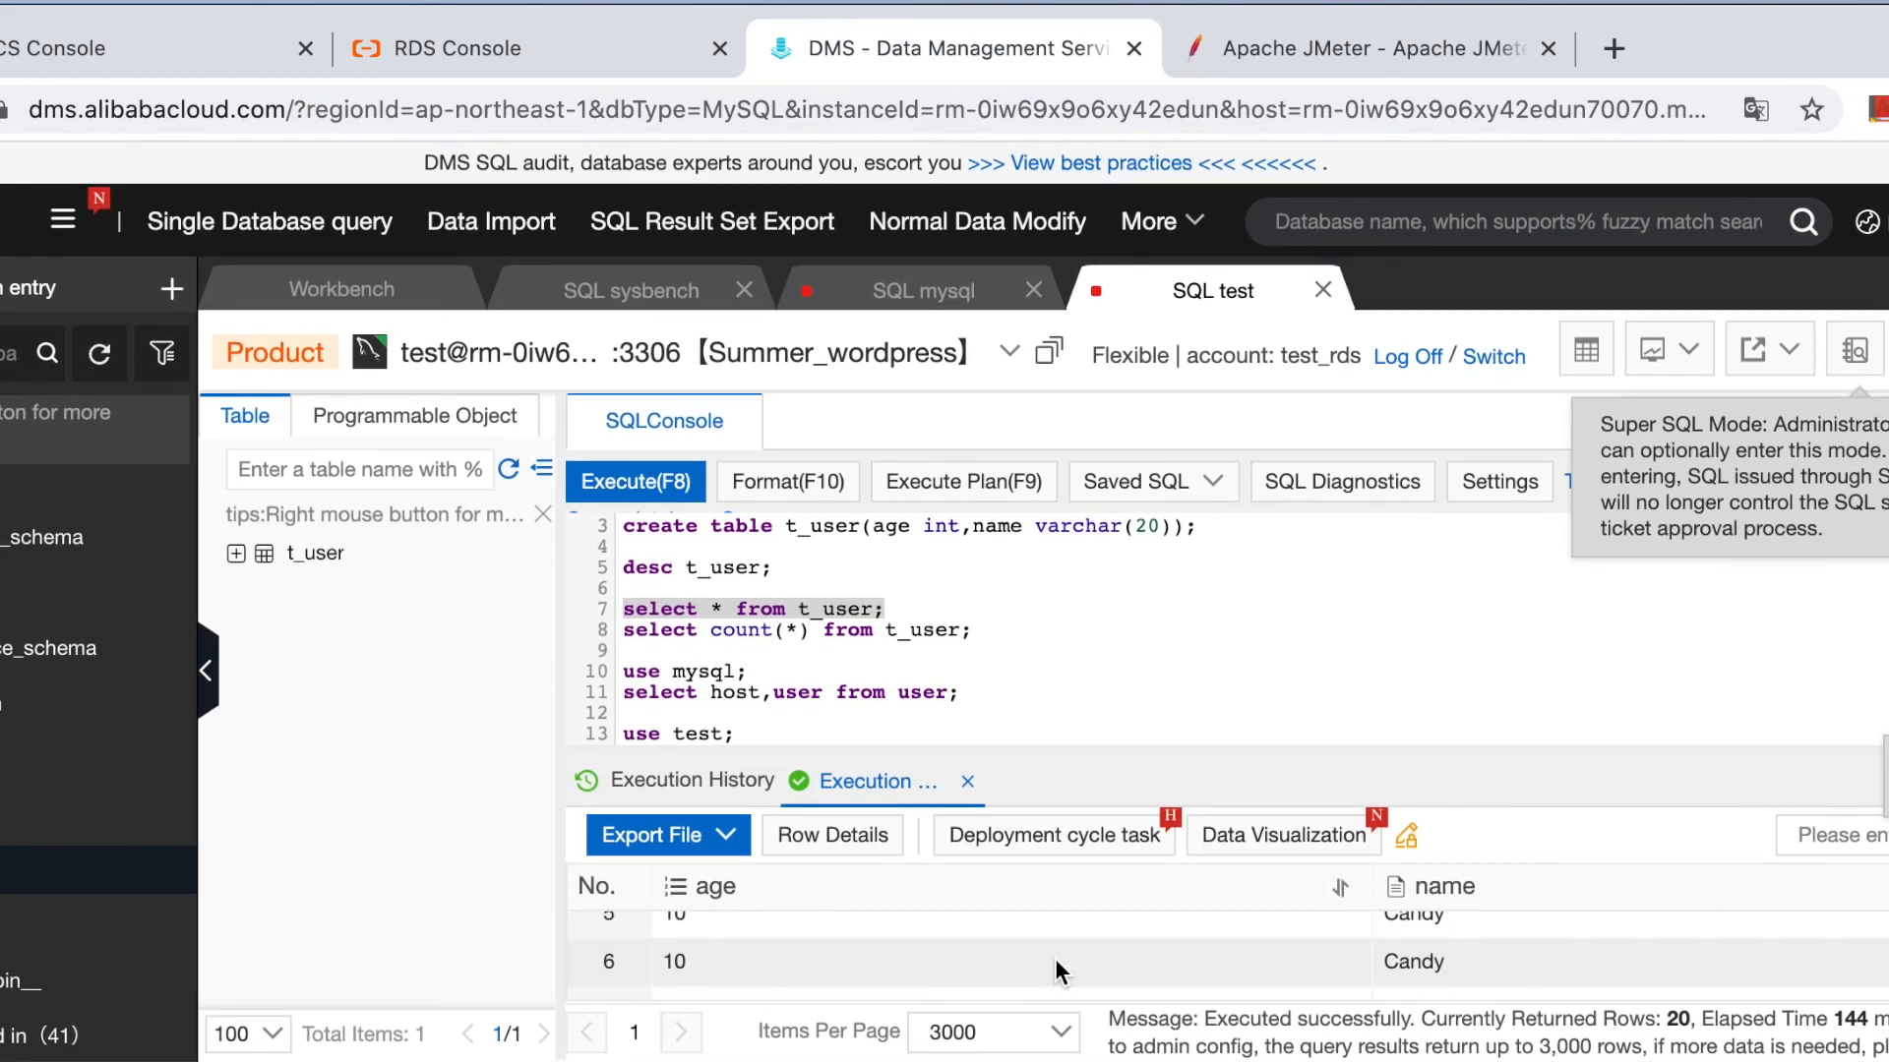
scroll(1055, 958, "down", 5)
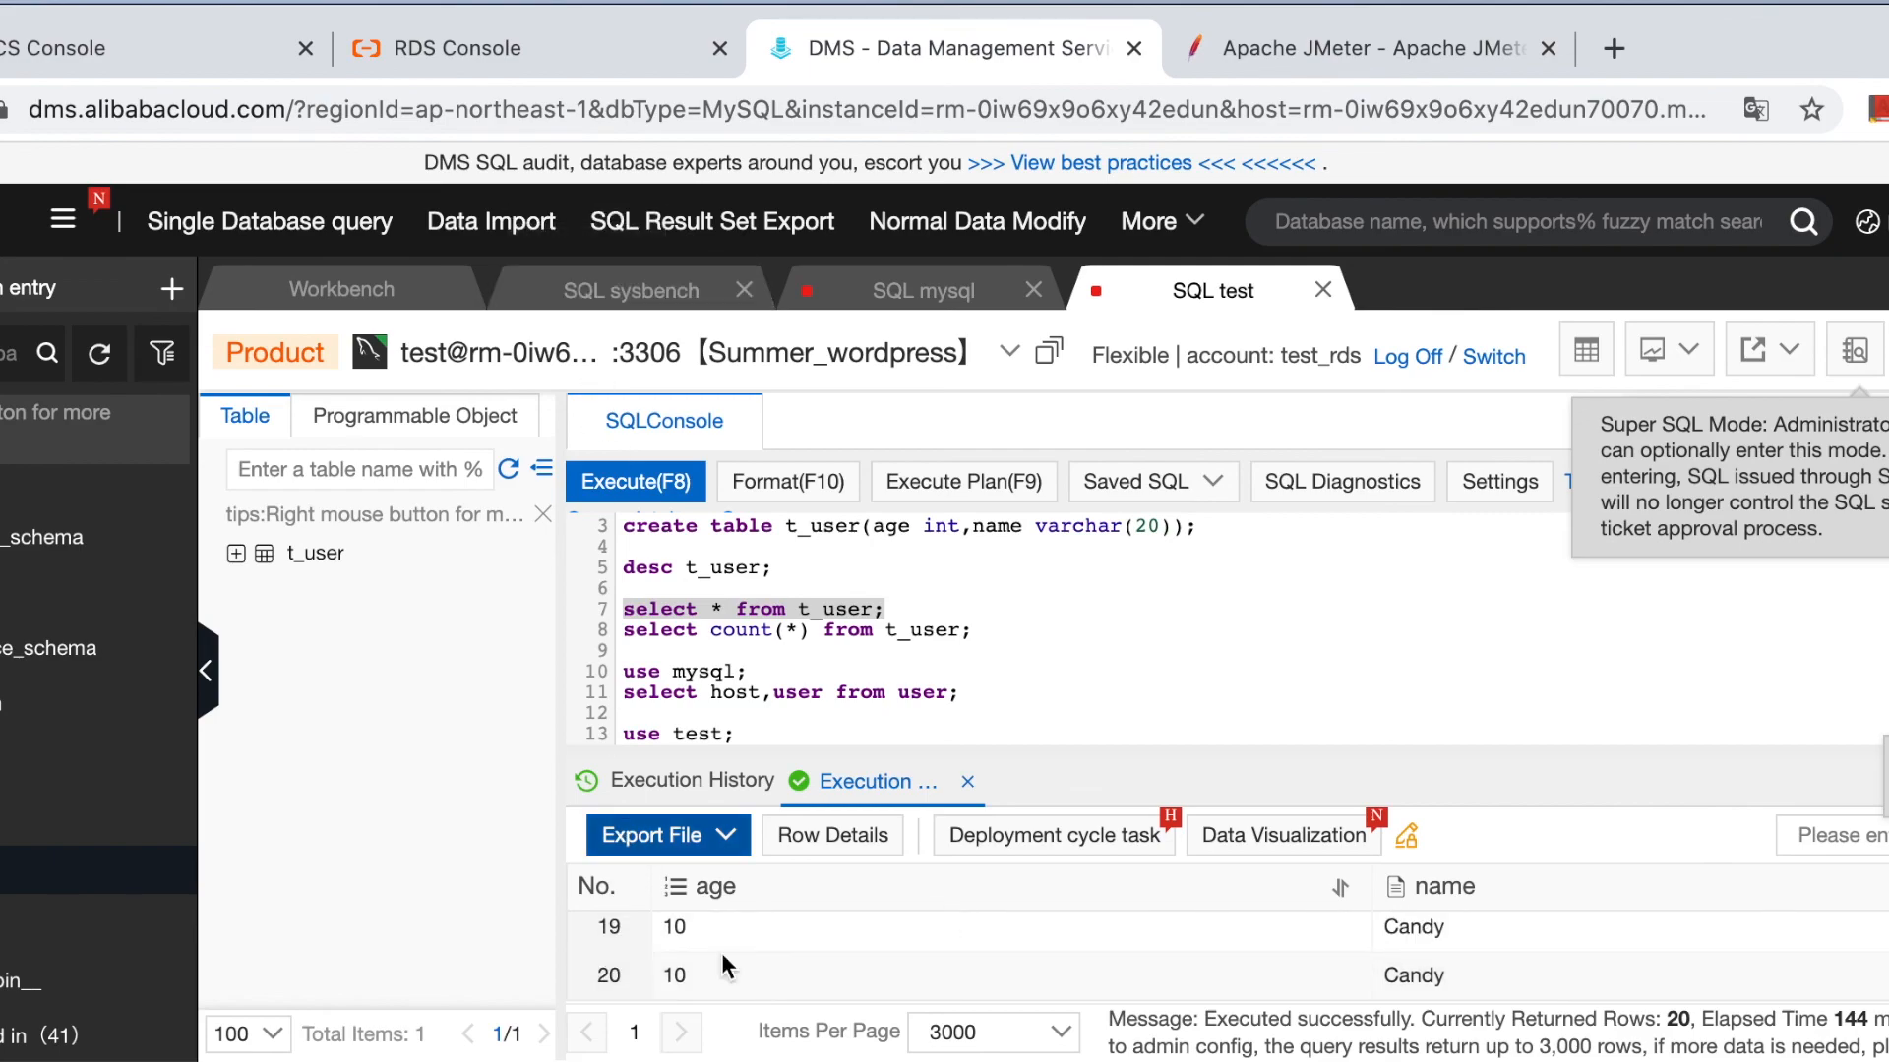
key("super+Tab")
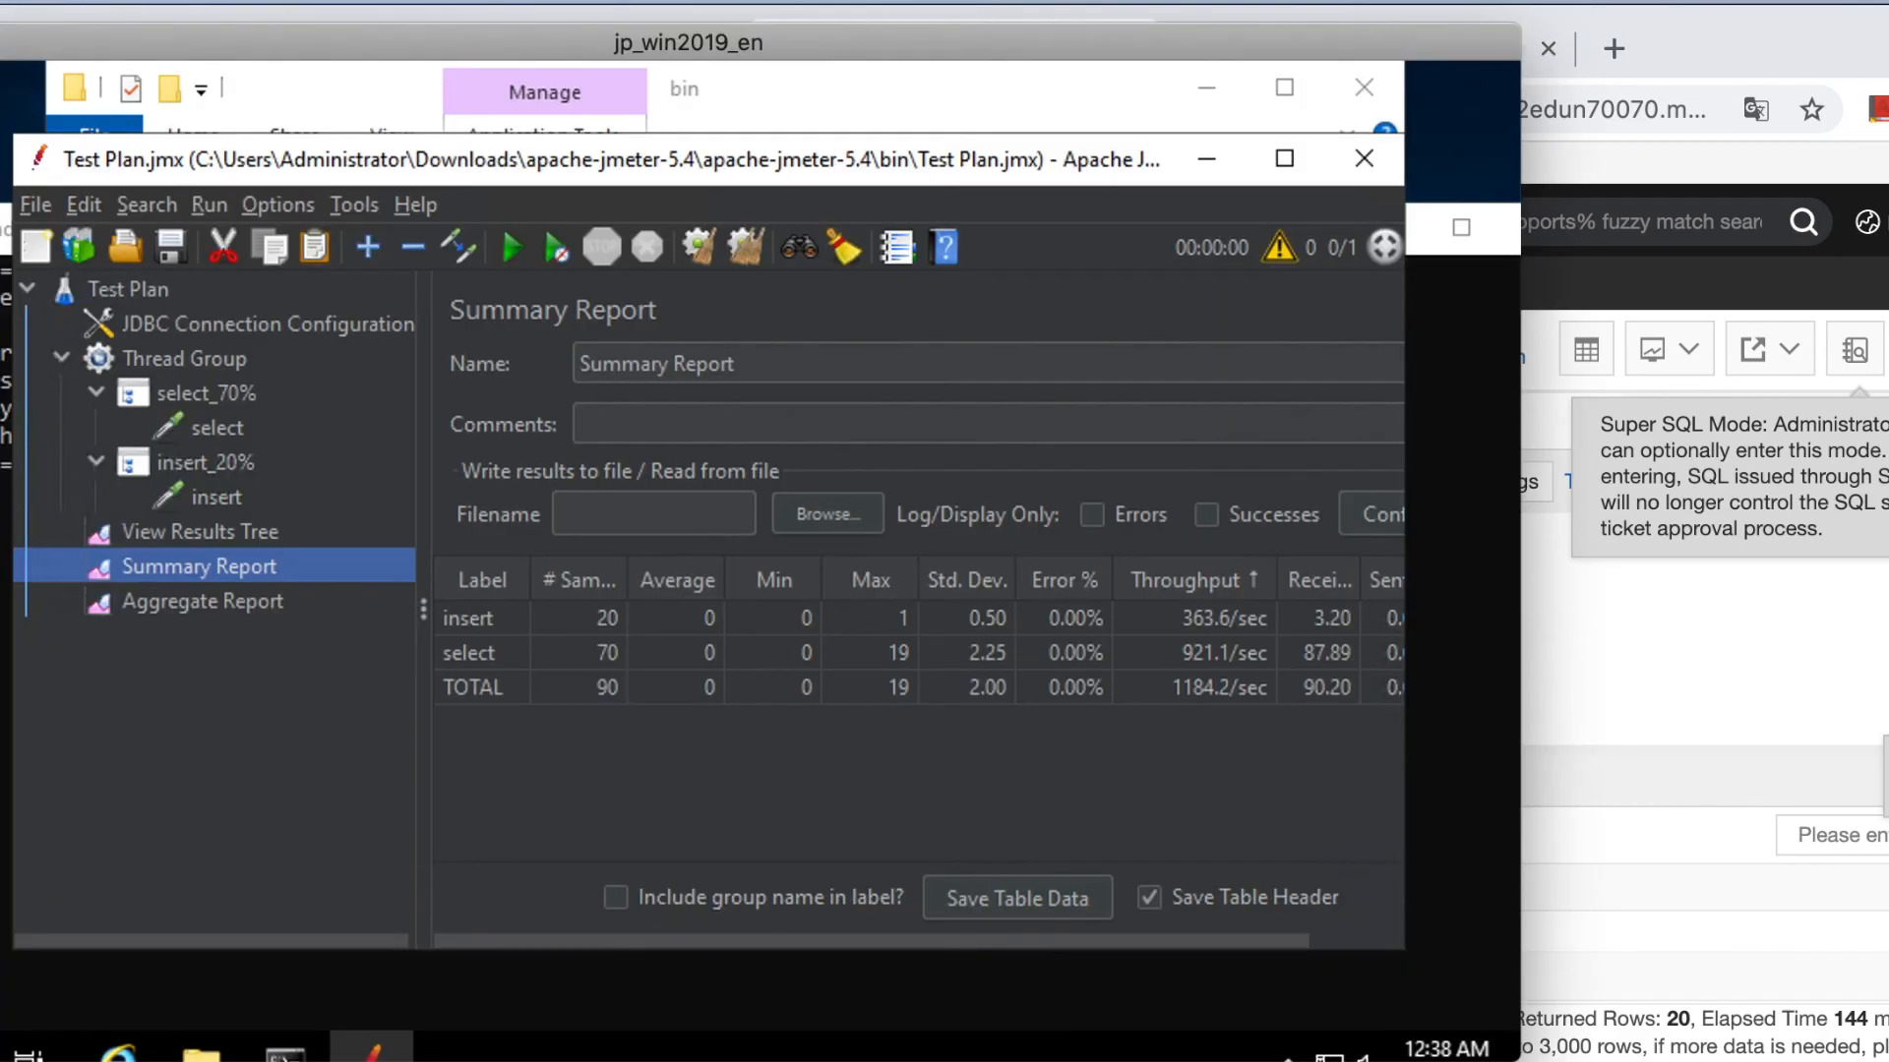